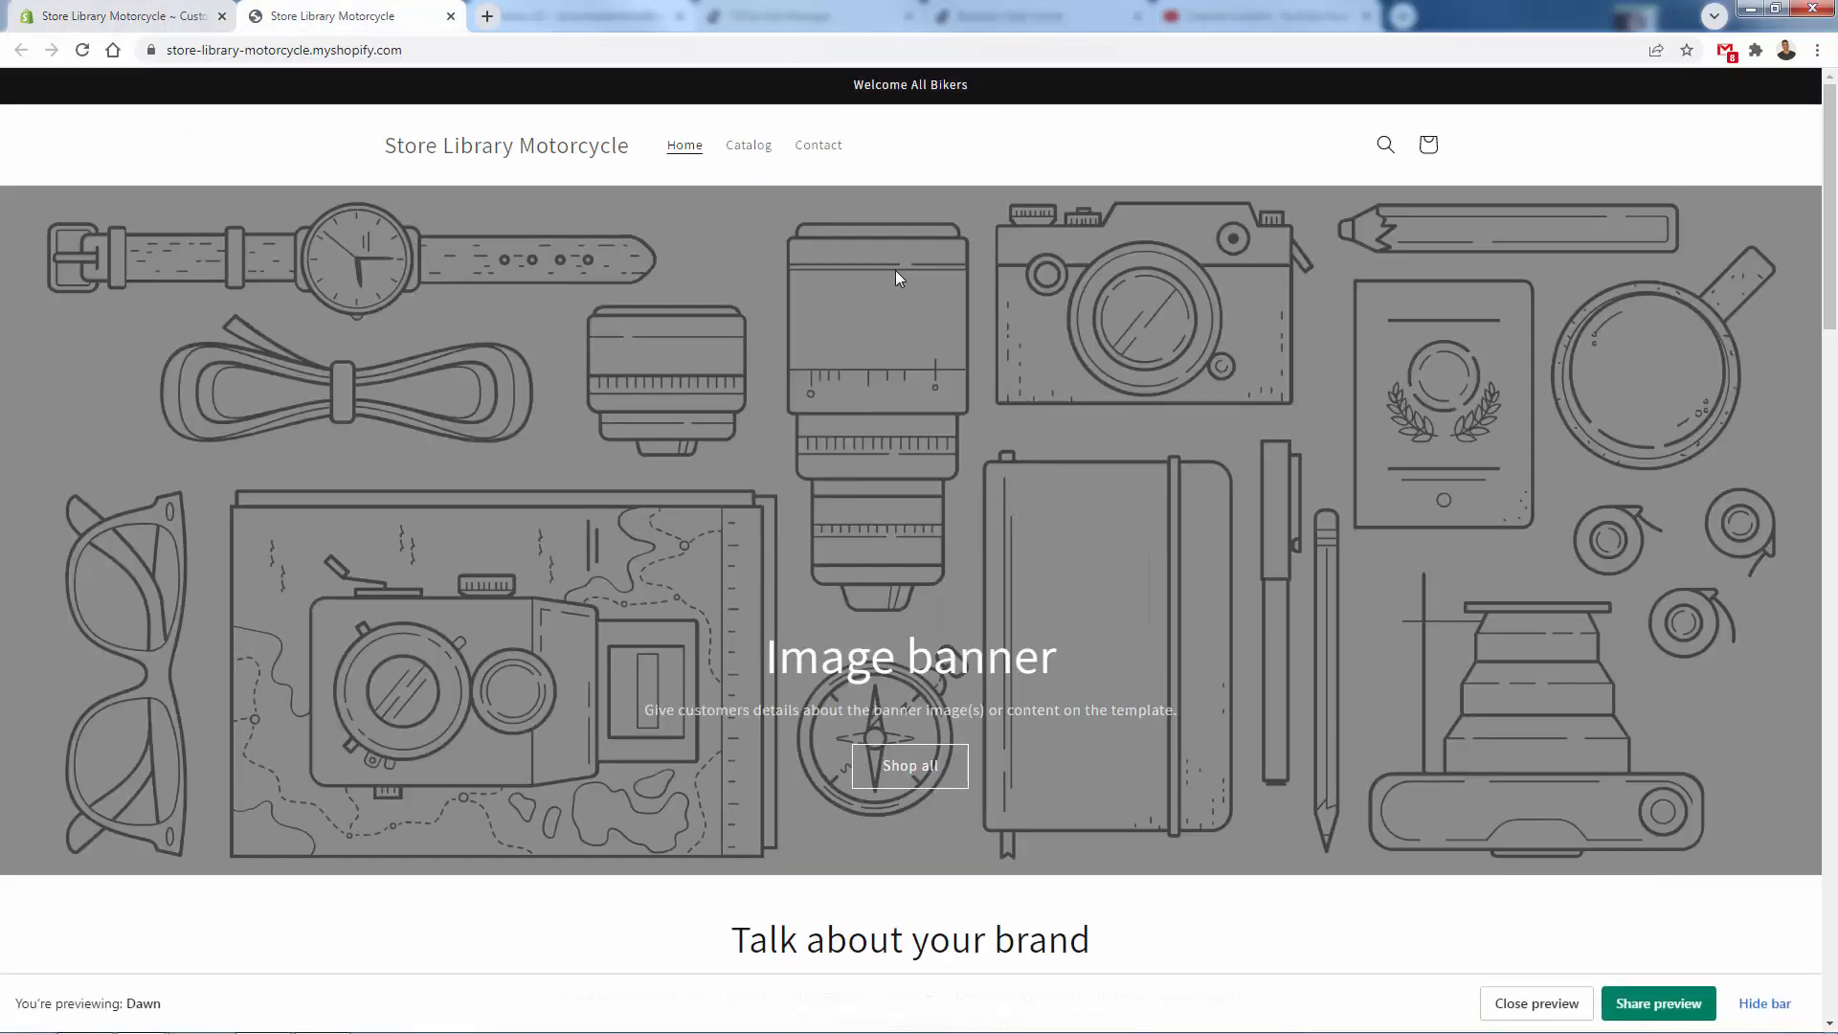
- In the theme editor, upload the Lovers Shop logo to the header and set the custom logo width to 240 px
left_click(166, 27)
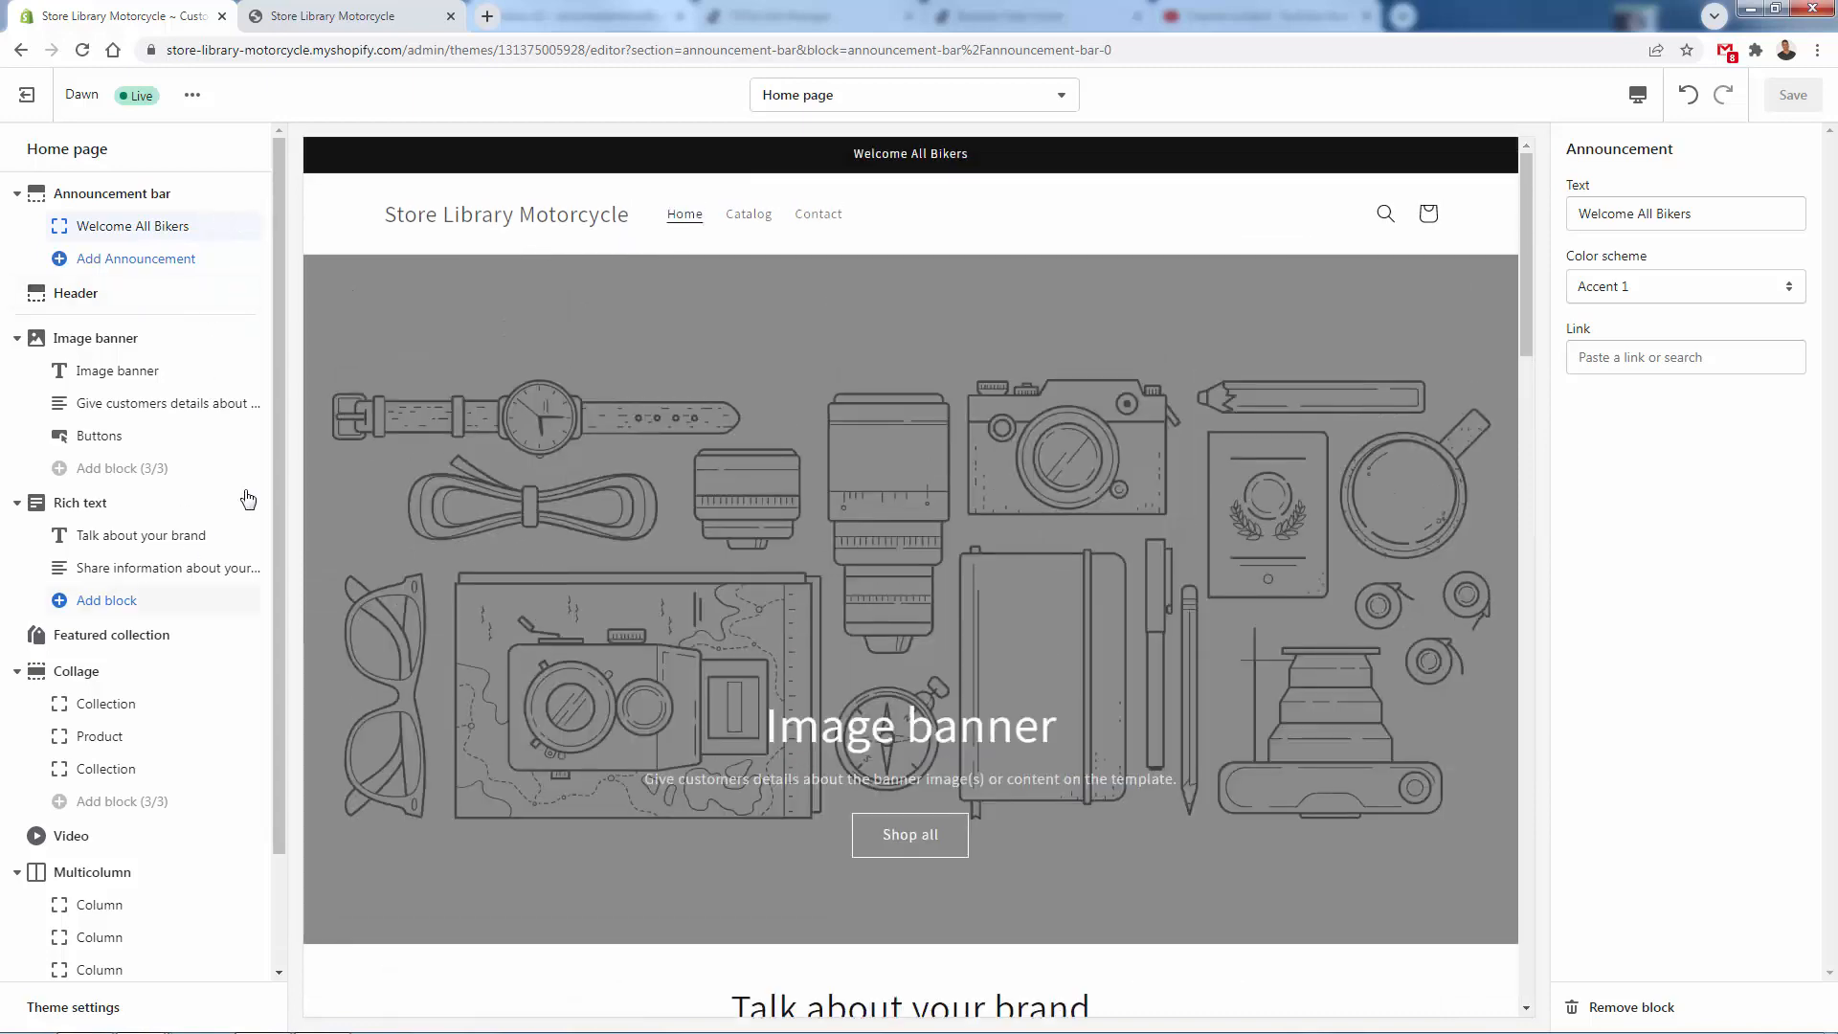
scroll(144, 445, "down", 1)
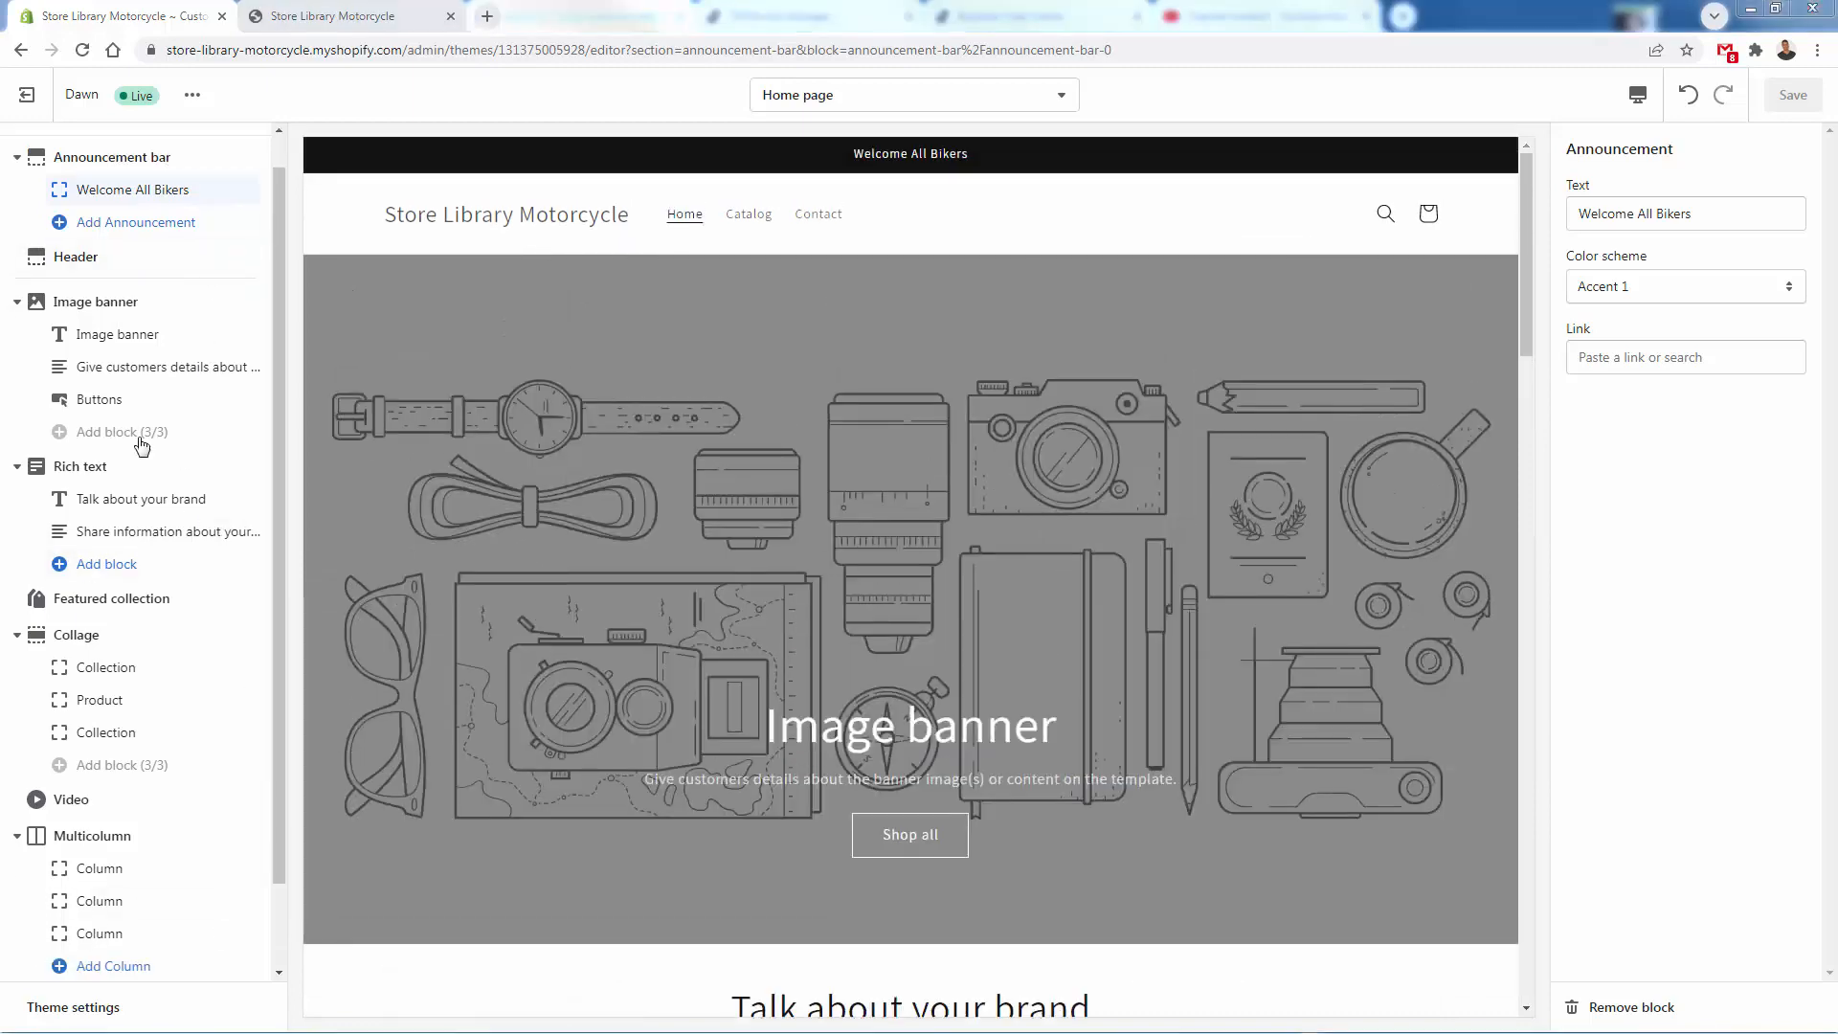
left_click(76, 255)
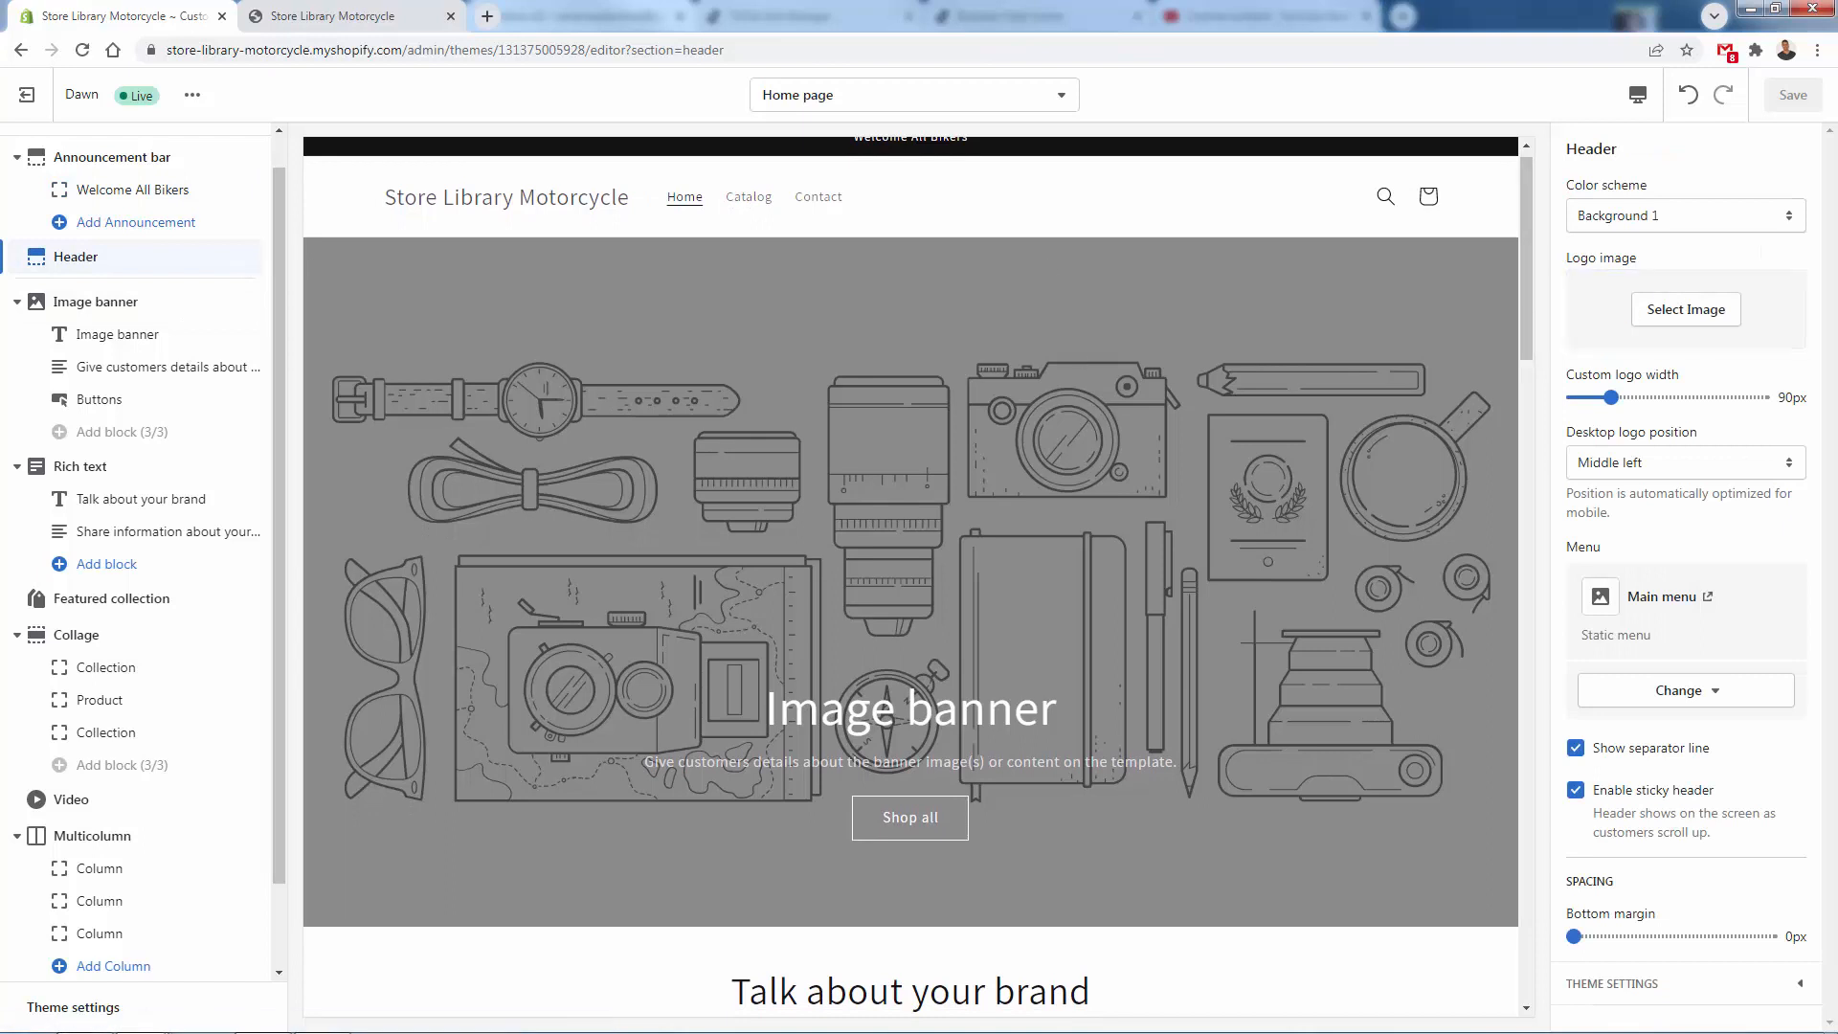
left_click_drag(349, 558, 1657, 353)
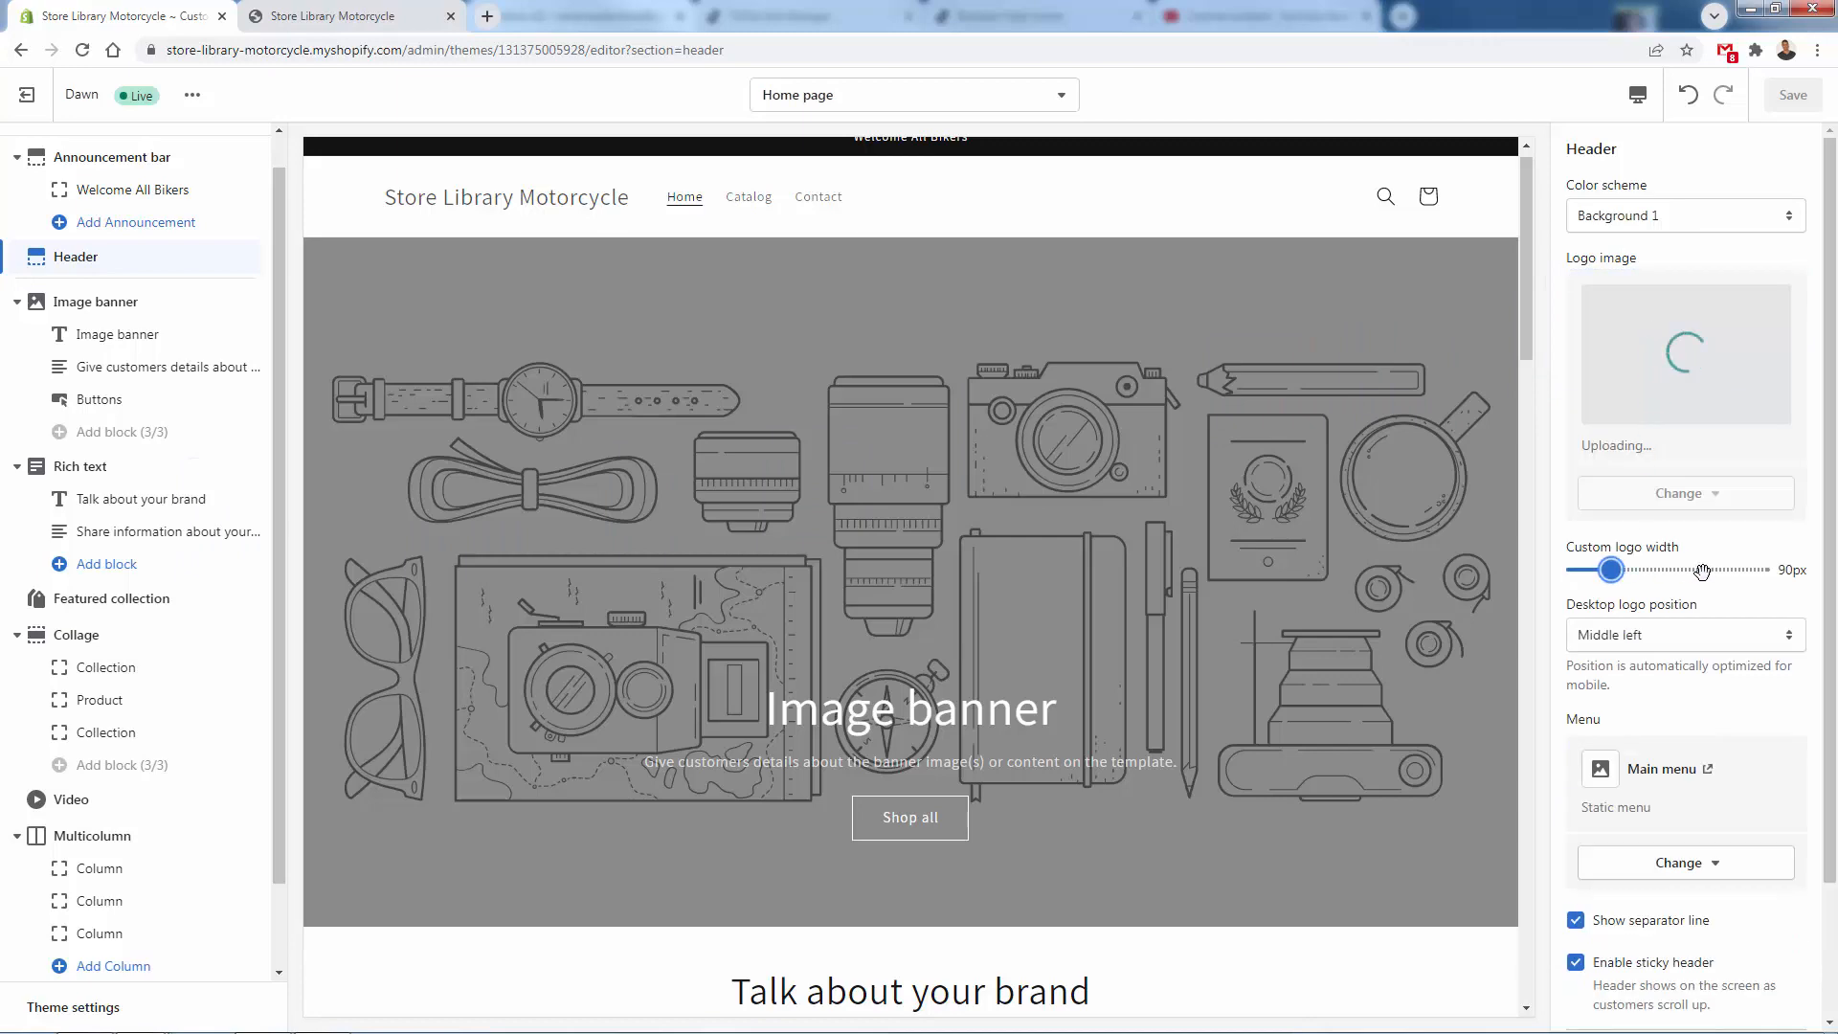
left_click_drag(1702, 571, 1727, 572)
- Open 99designs, Upwork and Placeit in separate new browser tabs
key("ctrl+t")
type("unsl")
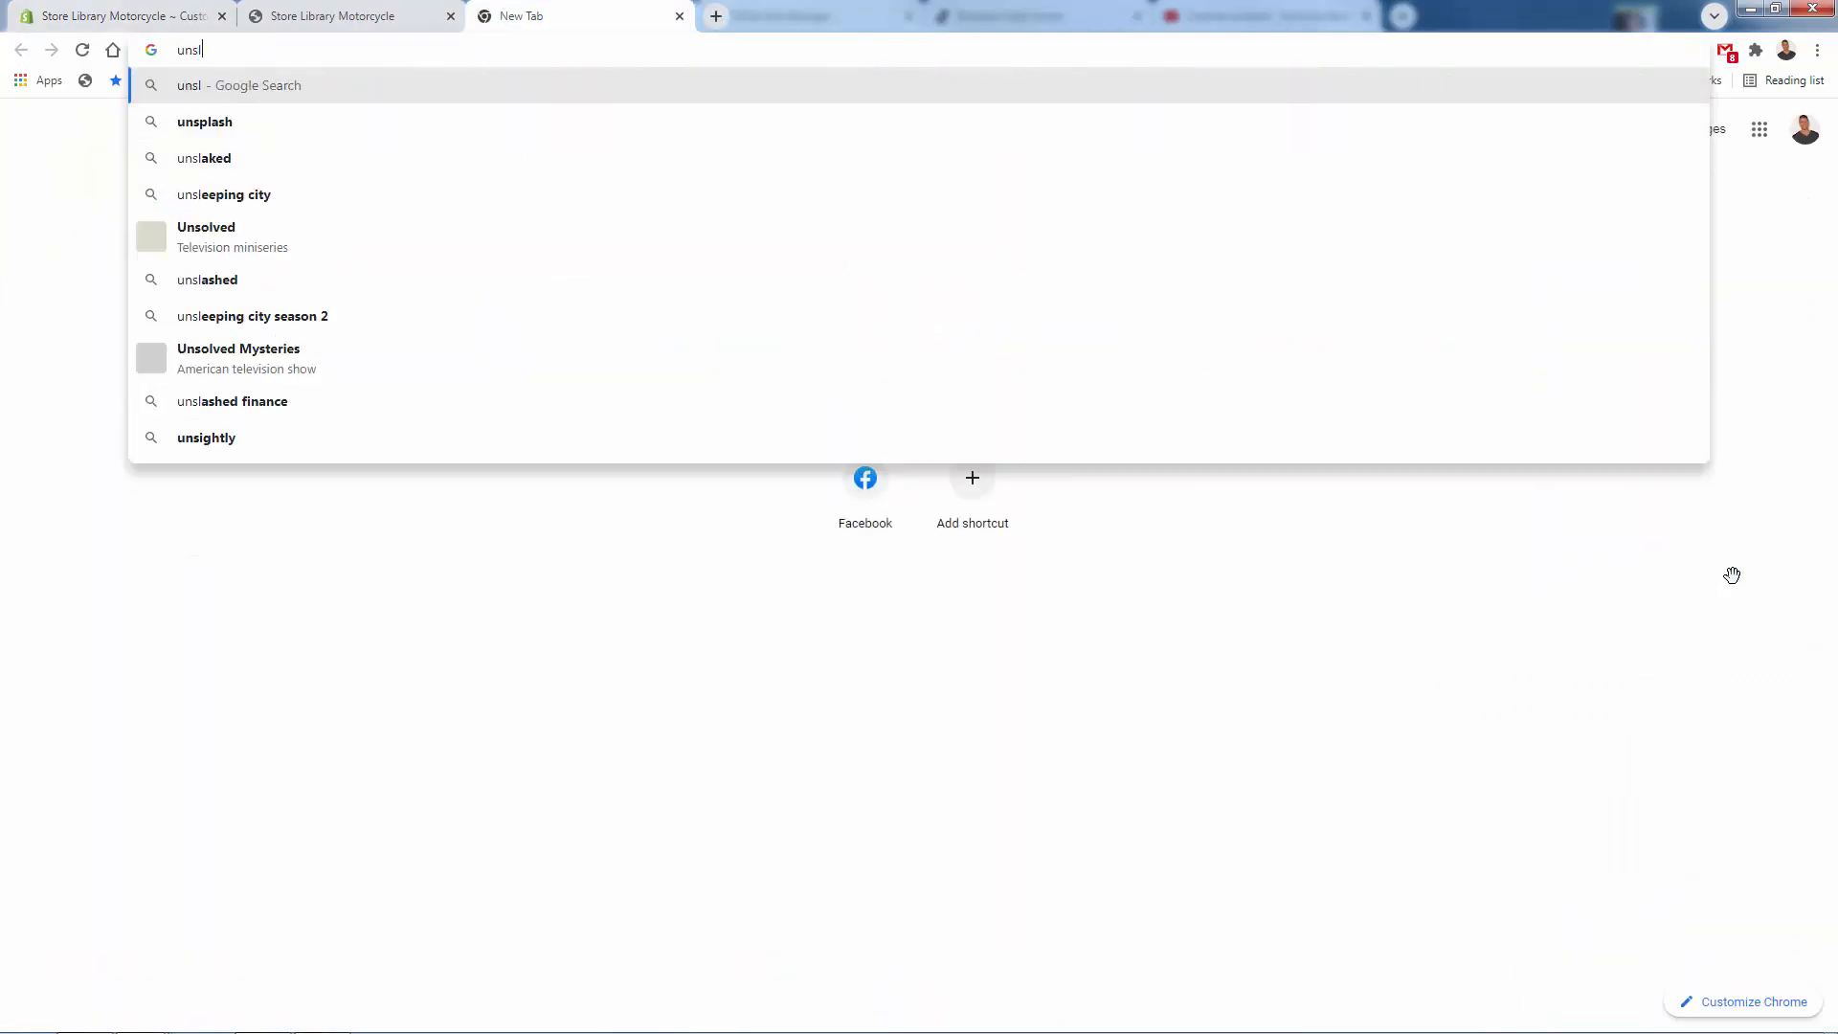
key("BackSpace")
type("p")
key("ctrl+a")
type("99d")
key("Return")
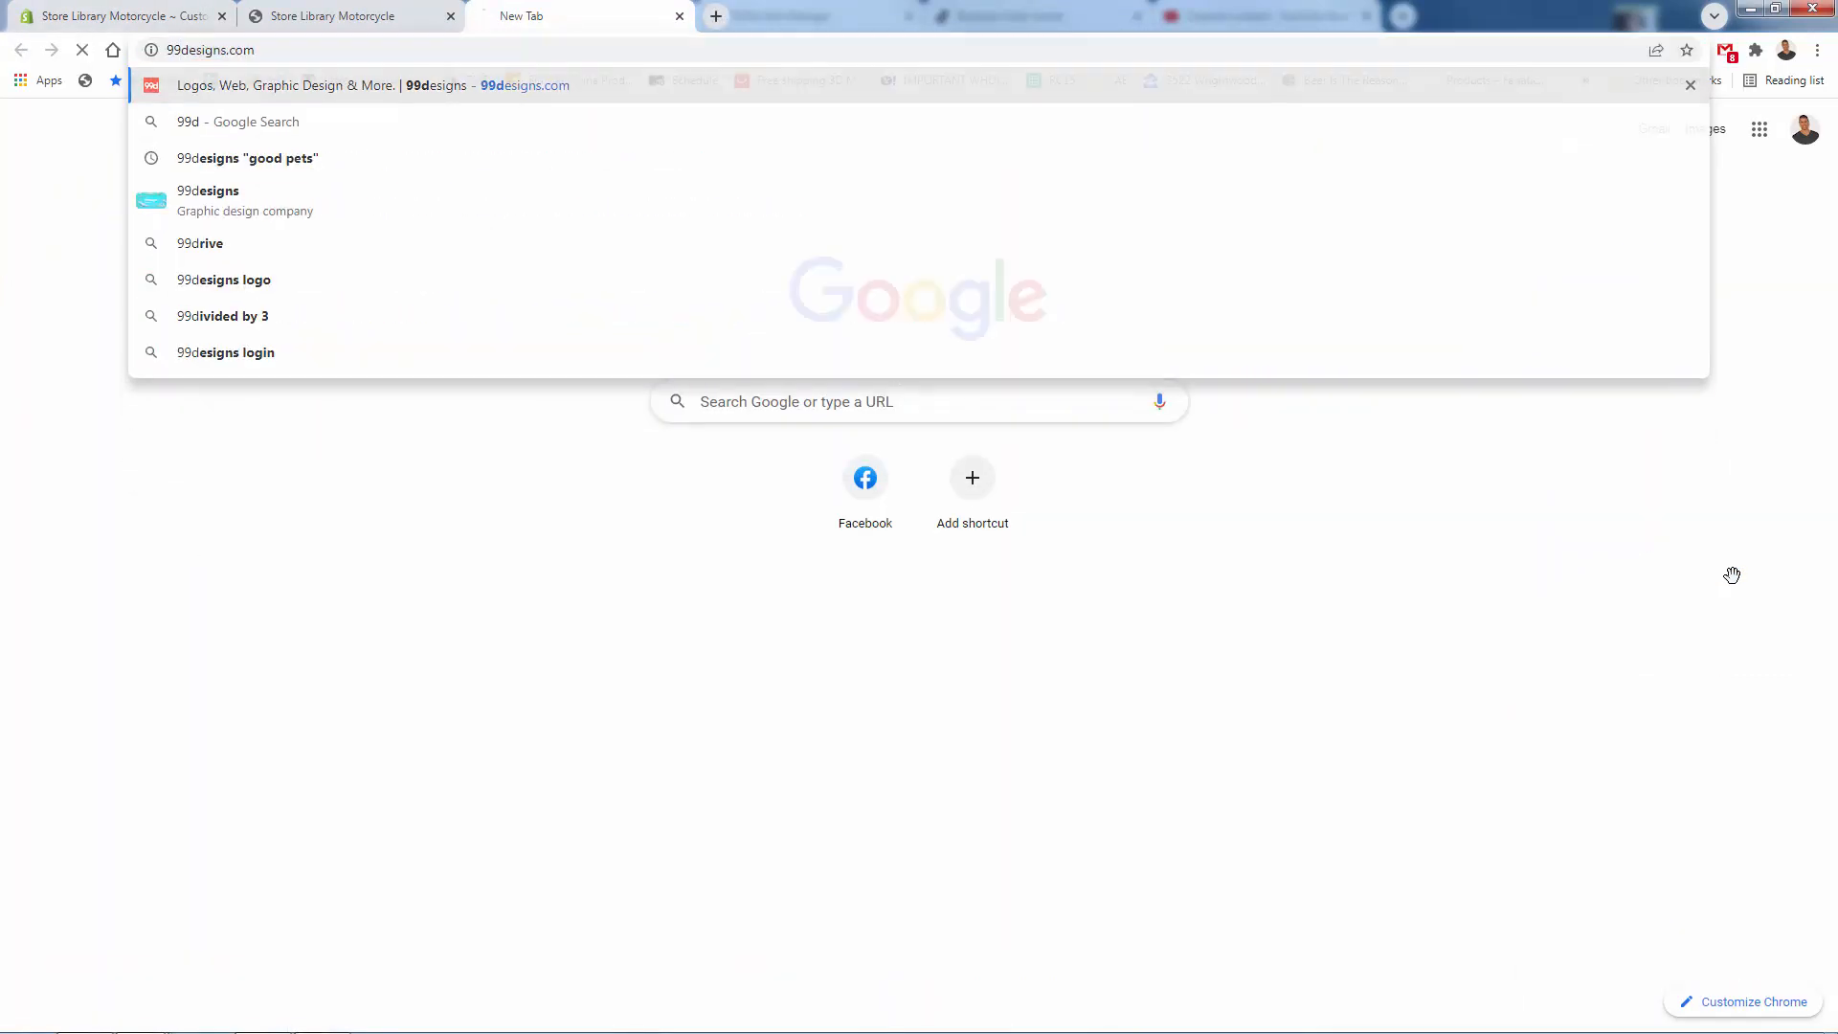
key("ctrl+t")
type("upwork.com")
key("Return")
key("ctrl+t")
type("placeit.net")
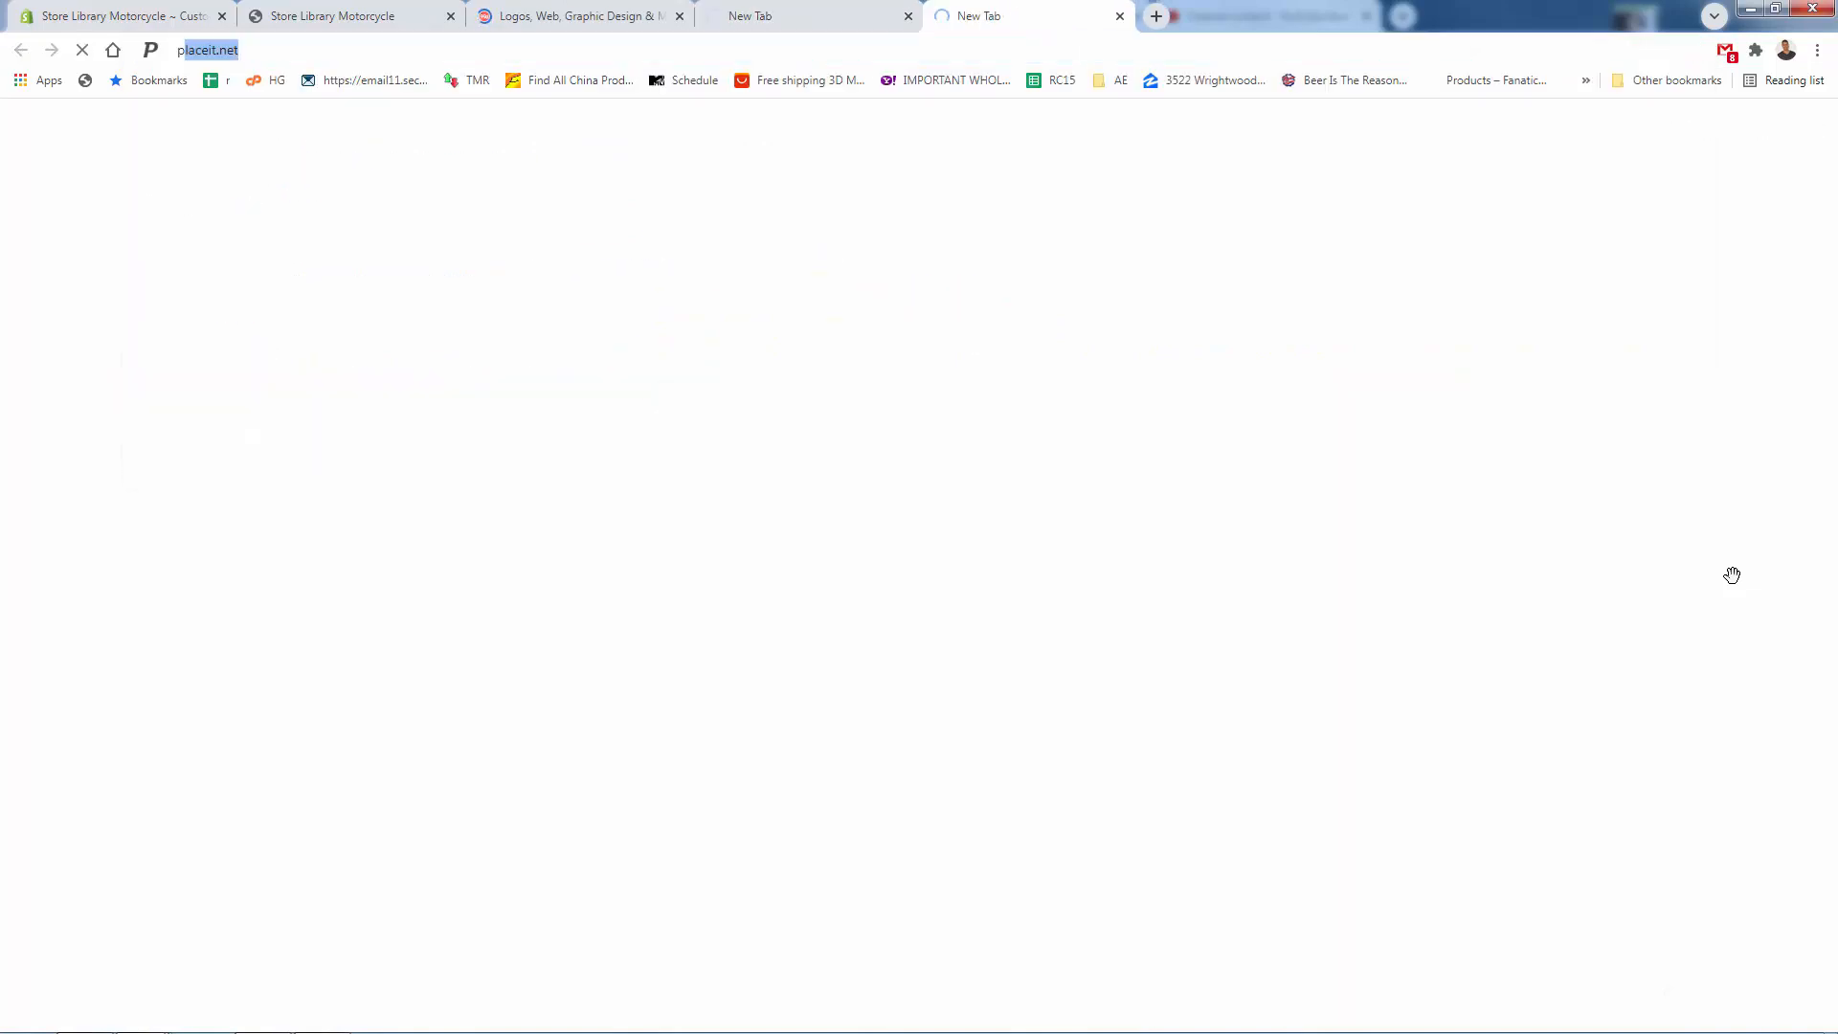
key("Return")
- Look over the 99designs and Upwork home pages and Placeit's logo categories, closing each site after viewing
left_click(613, 14)
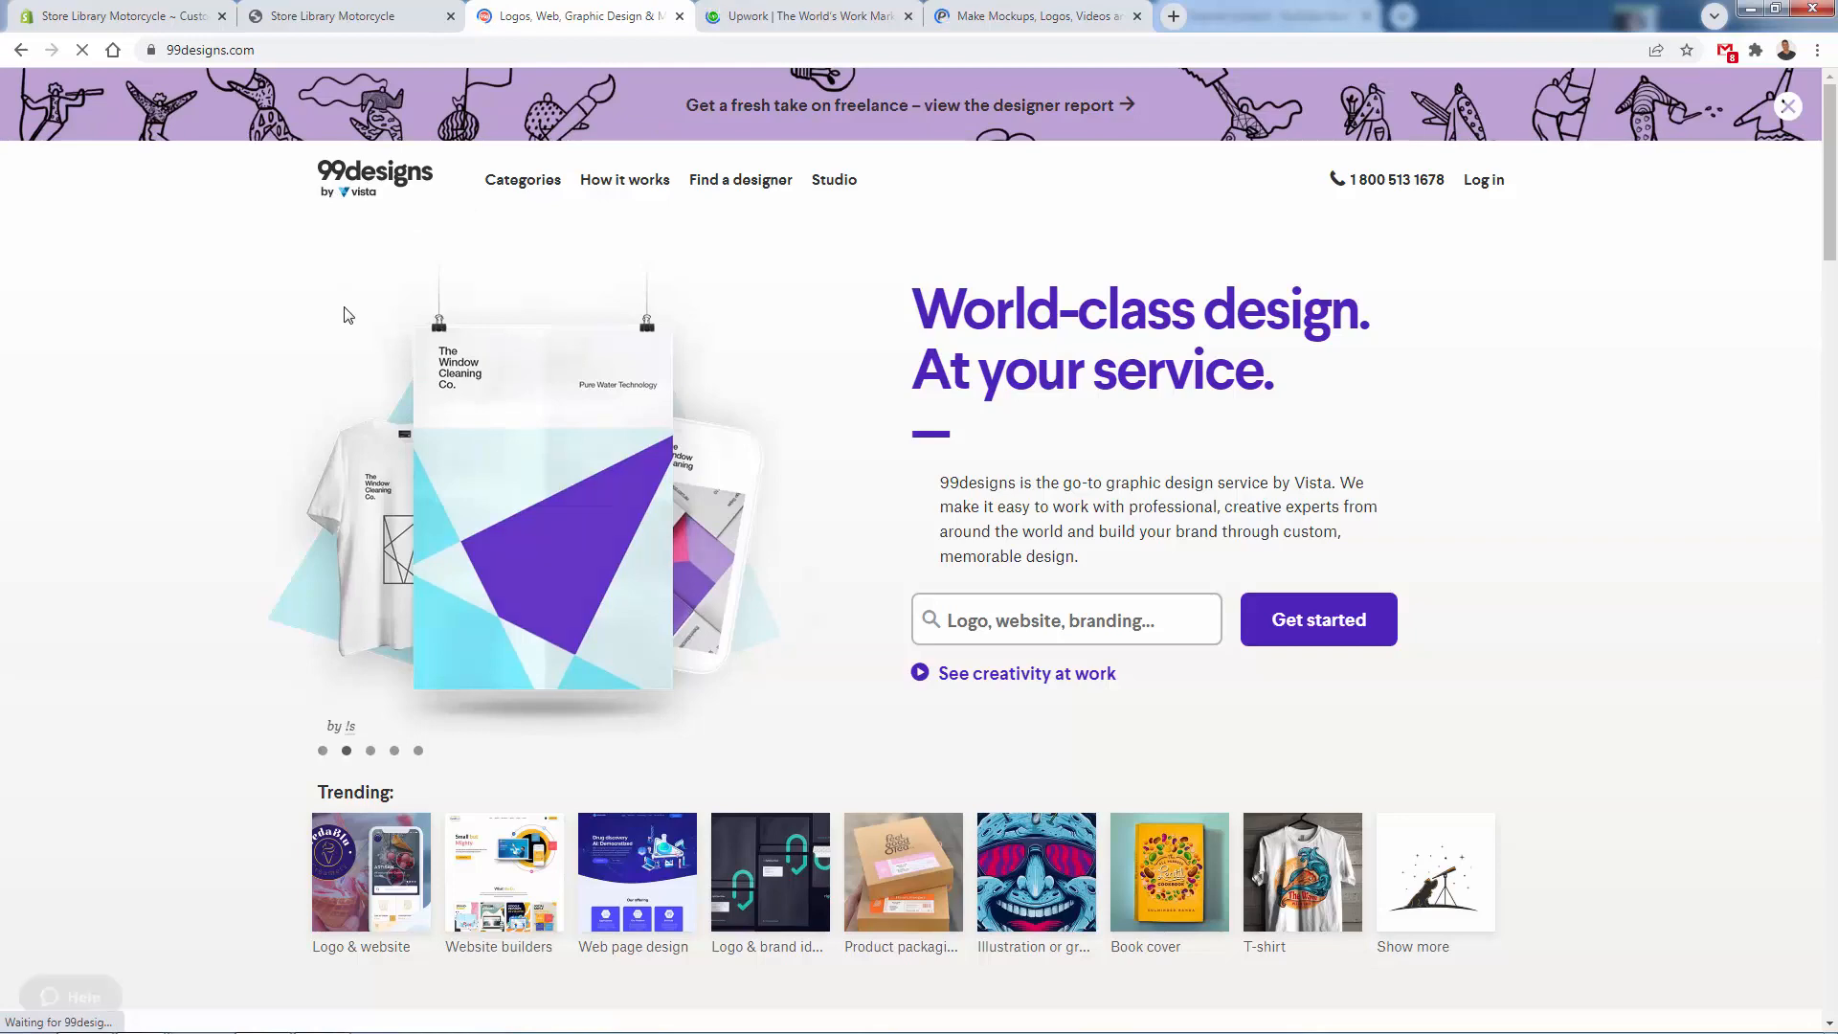
key("ctrl+w")
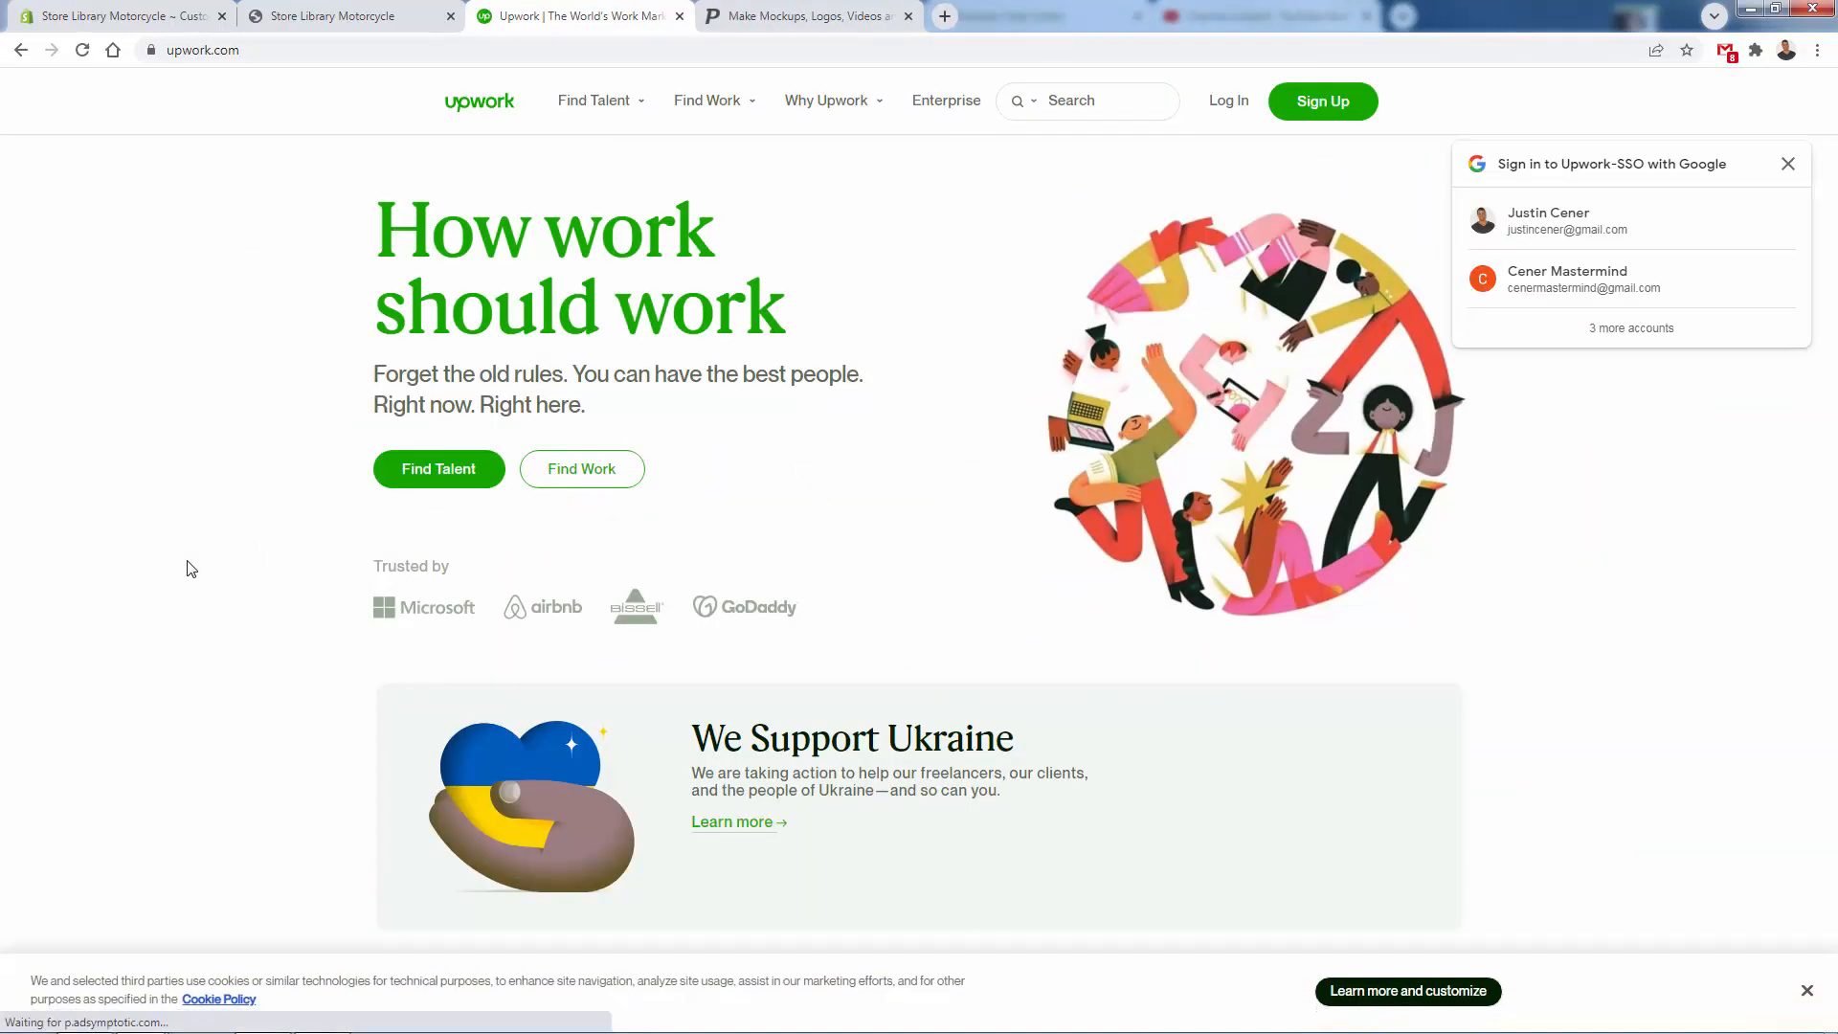
key("ctrl+w")
mouse_move(369, 105)
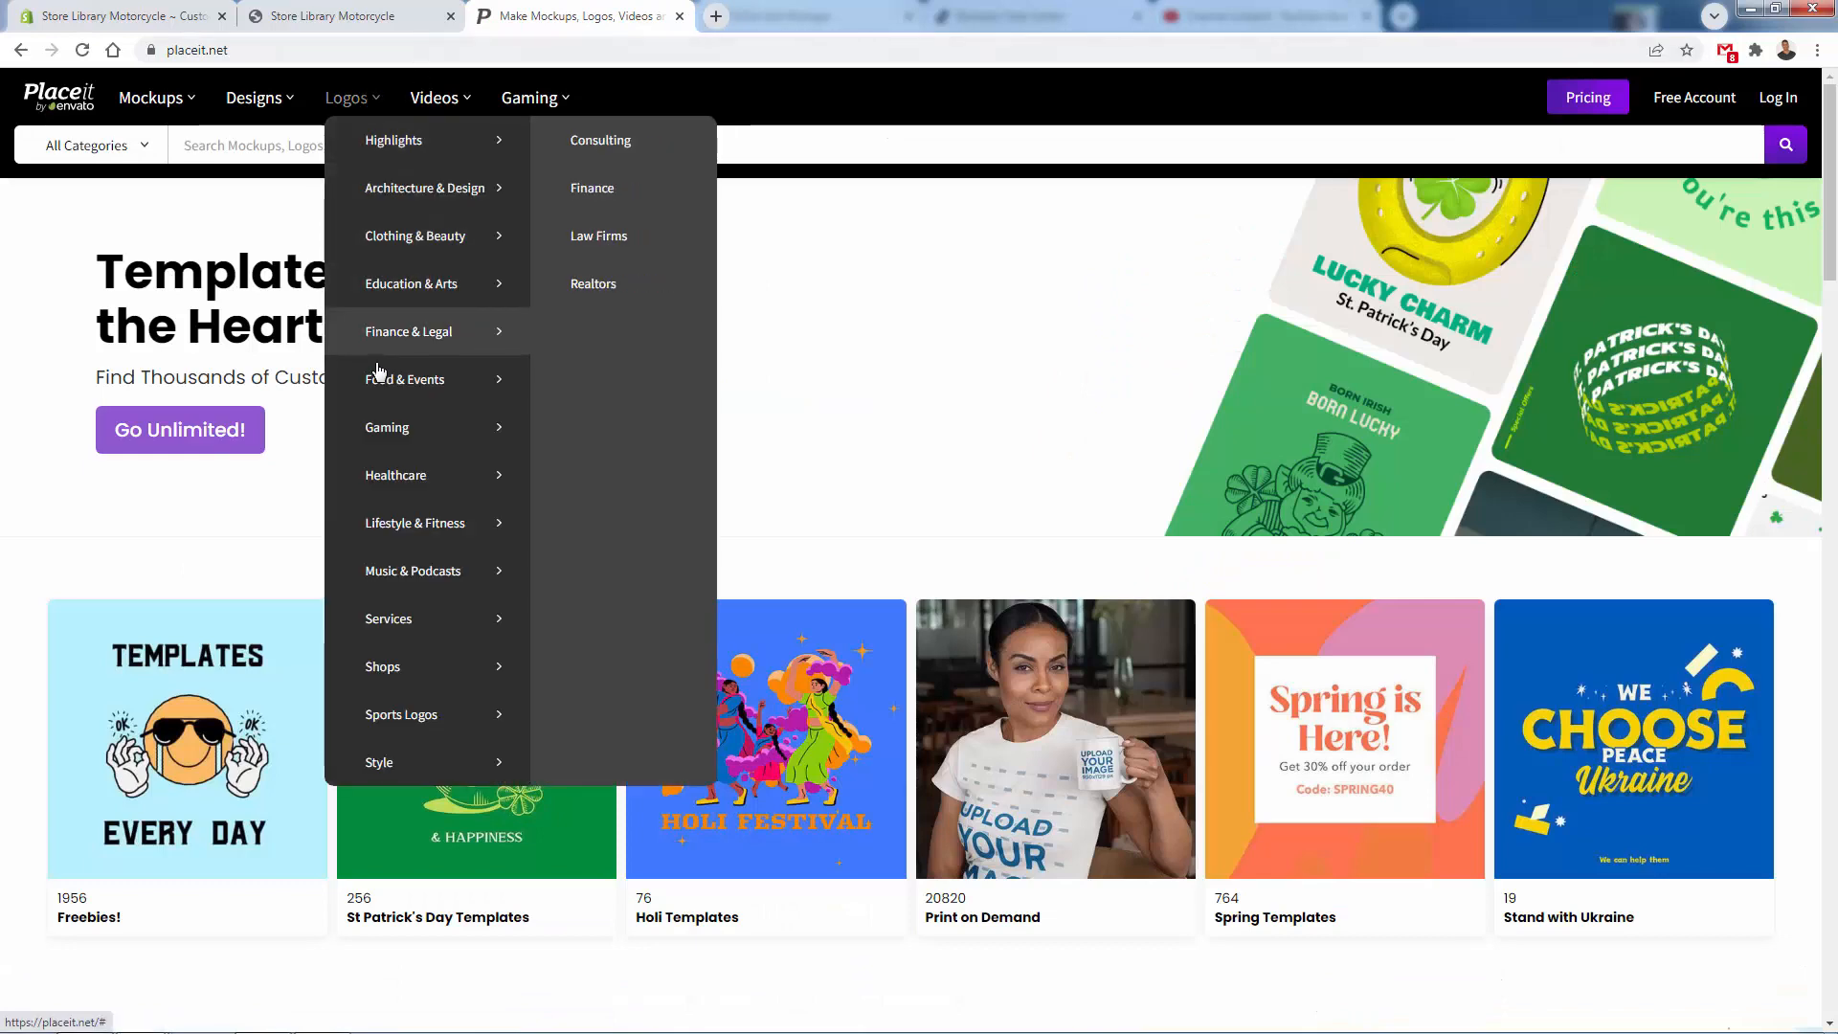
middle_click(573, 4)
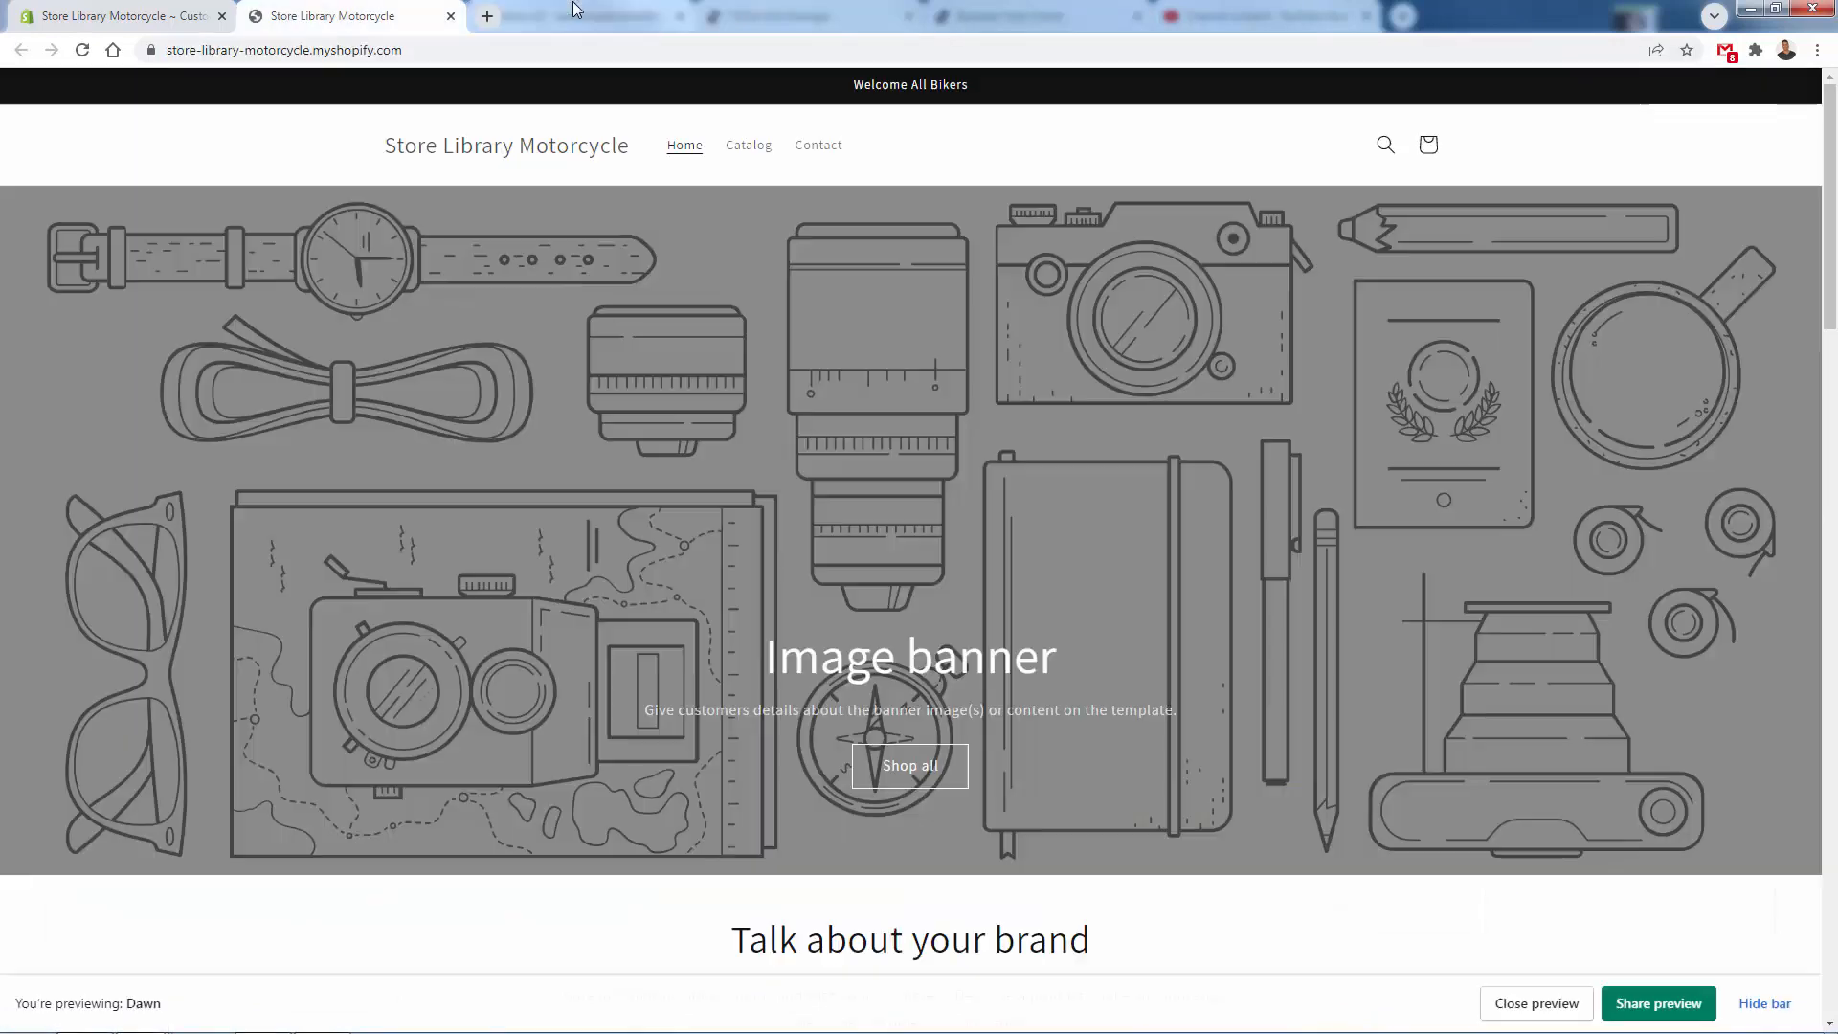
- Return to the theme editor and save the header logo changes
left_click(160, 6)
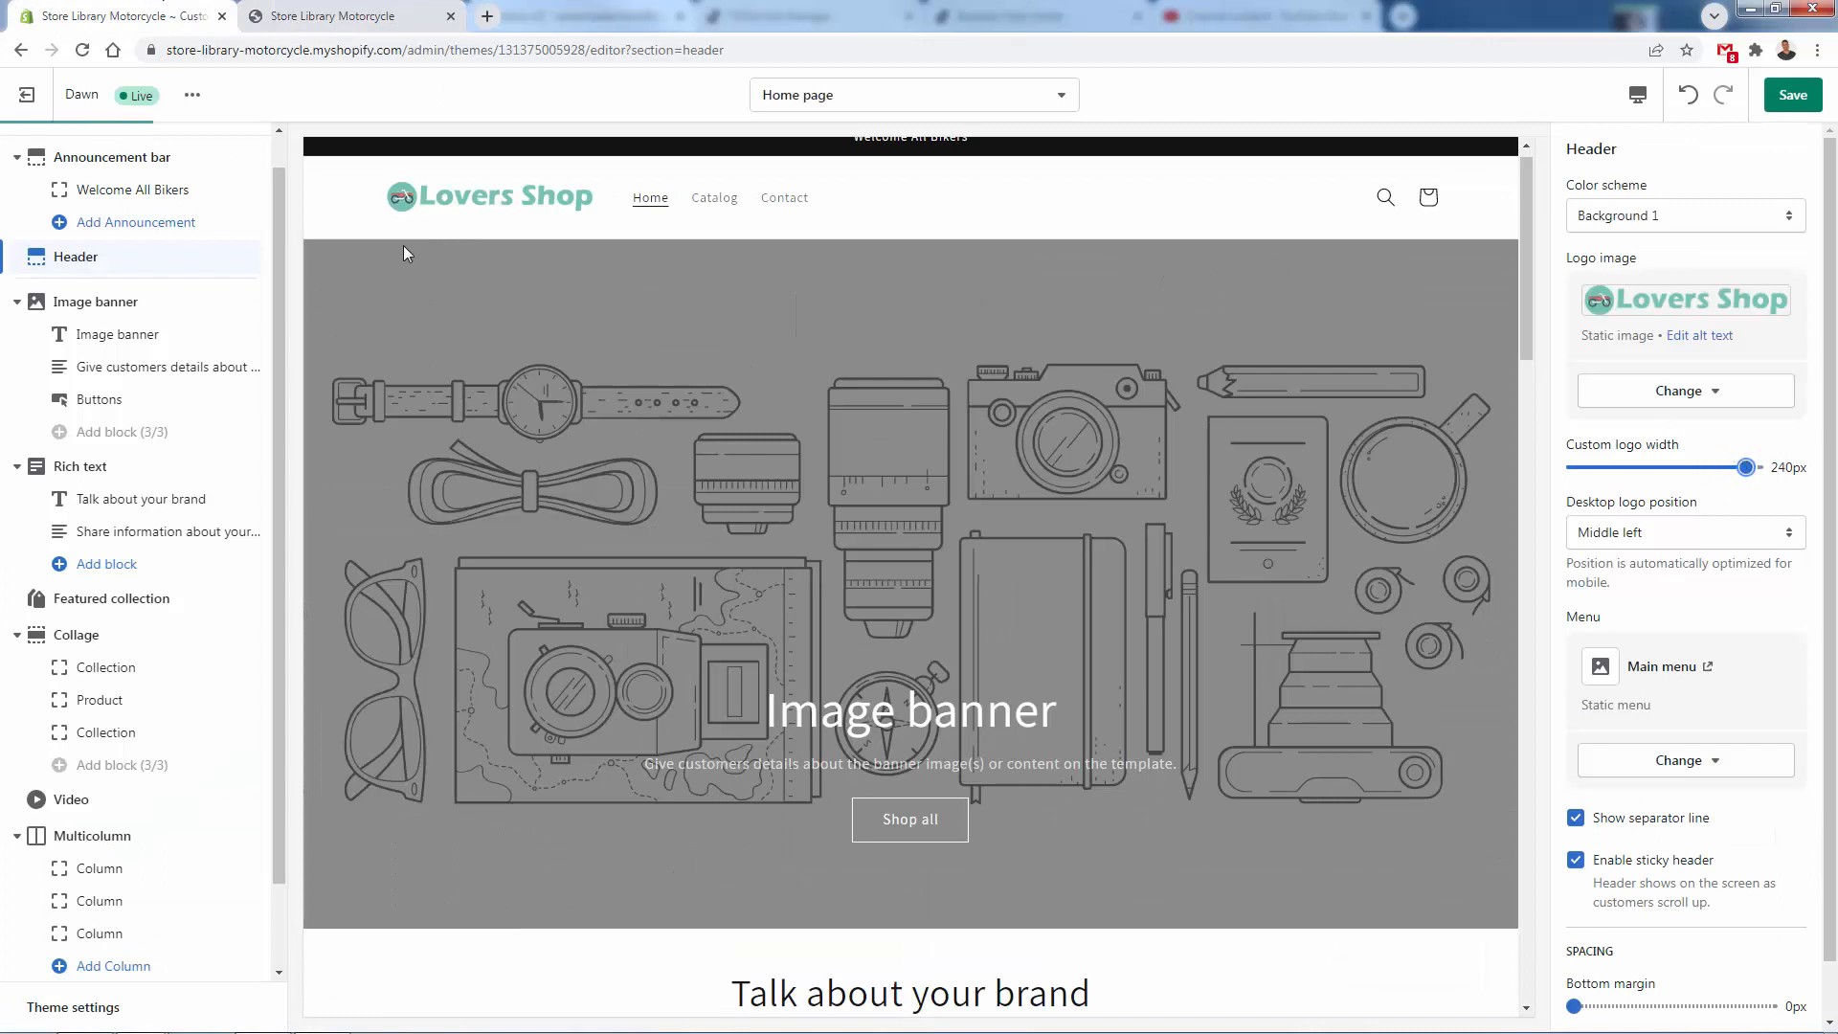
left_click(1792, 100)
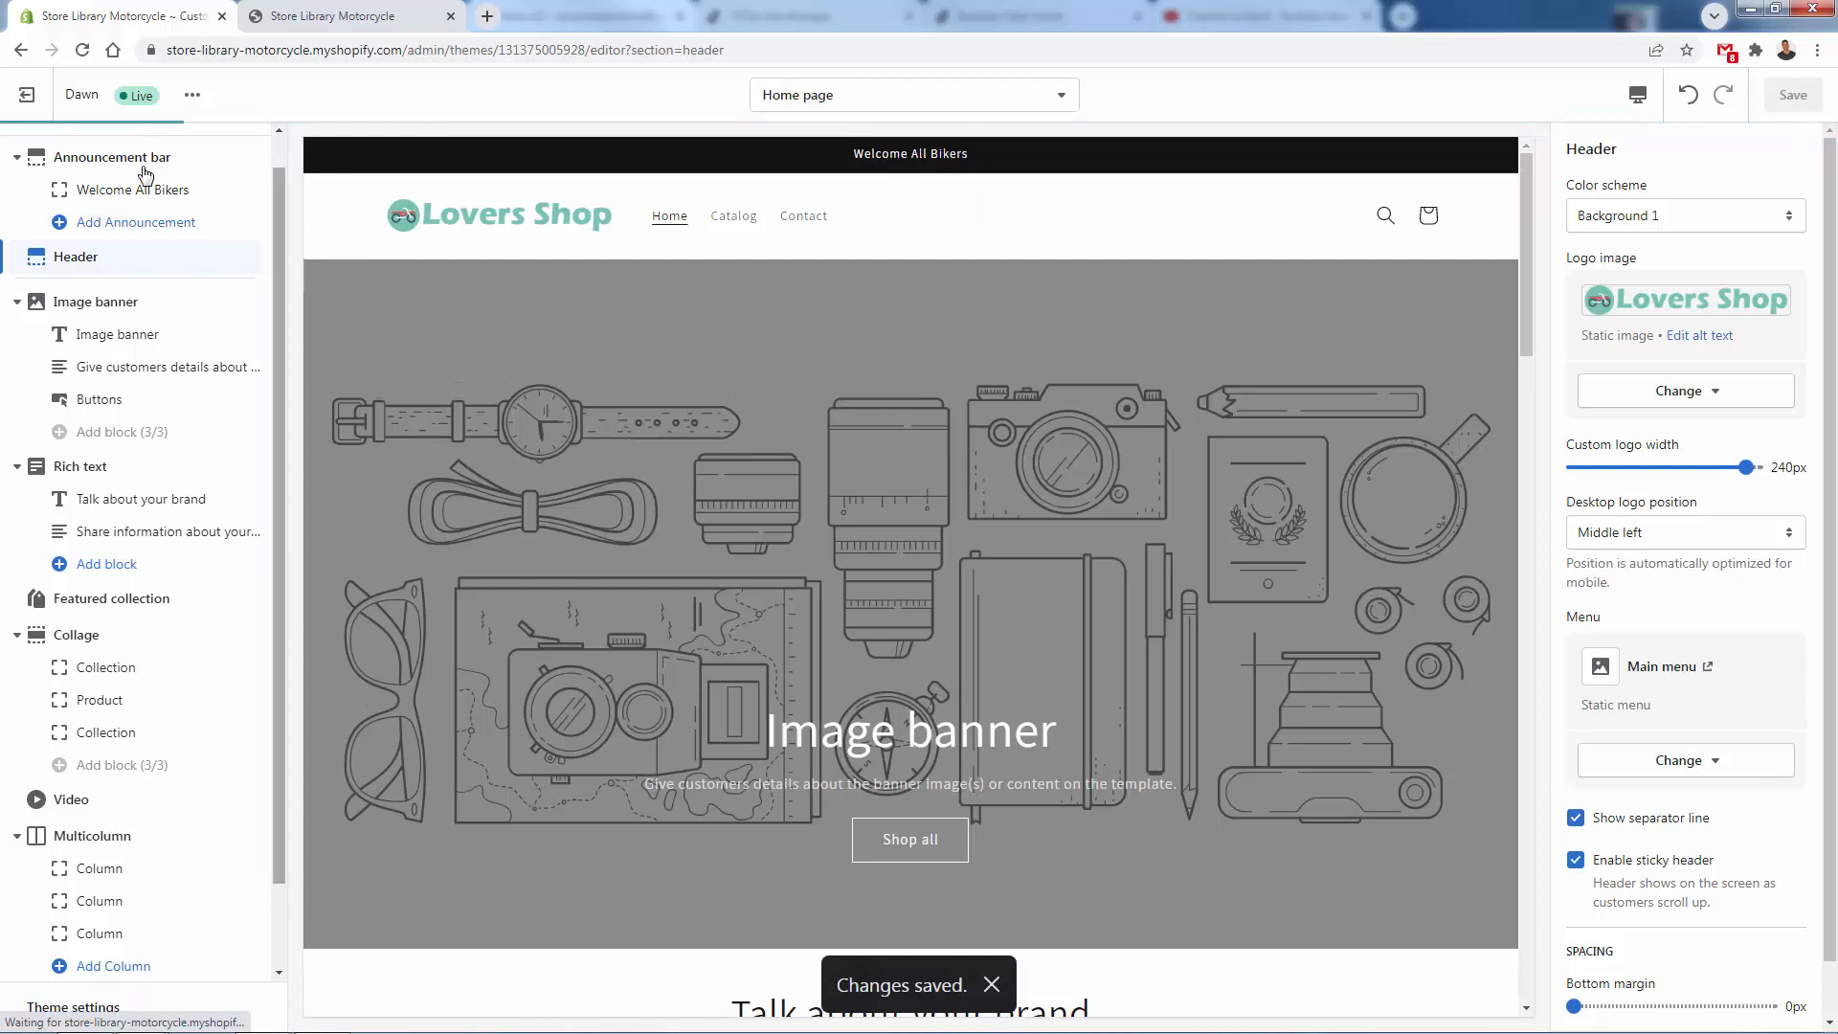
- Set the theme's Accent 1 color to turquoise #00CEC4 and save the theme
scroll(128, 357, "down", 1)
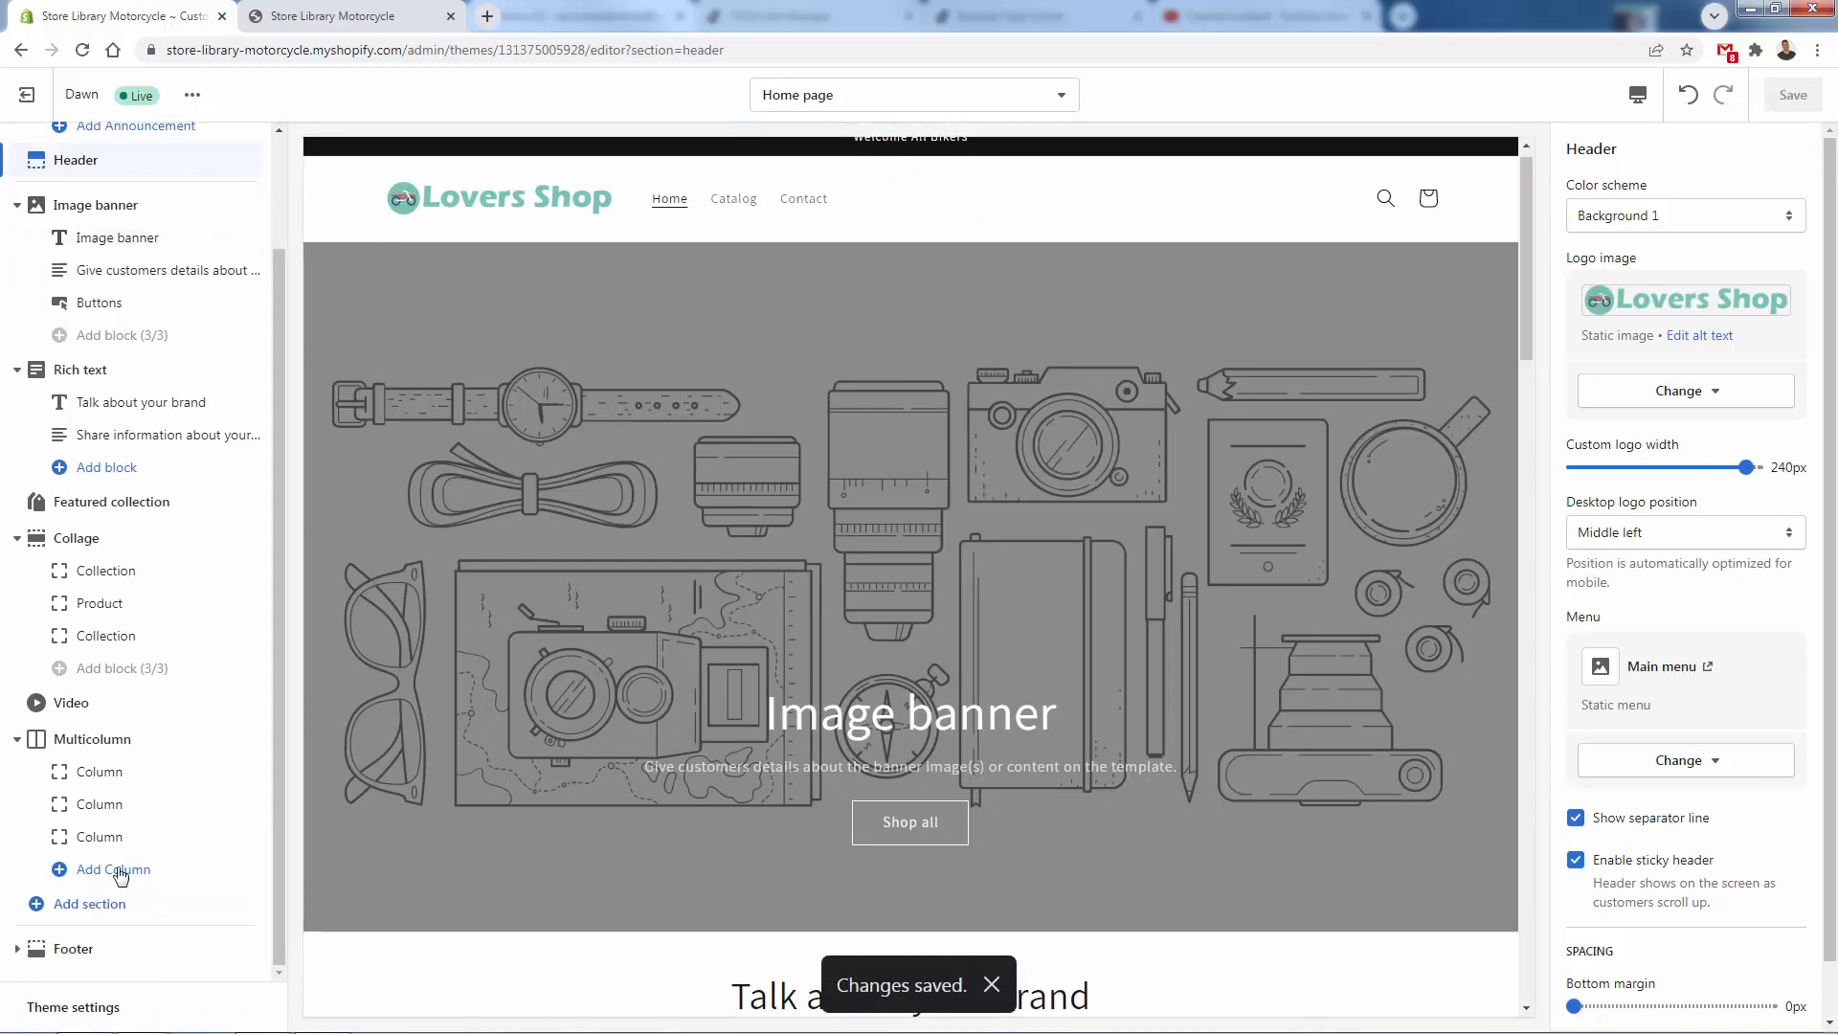
left_click(112, 1010)
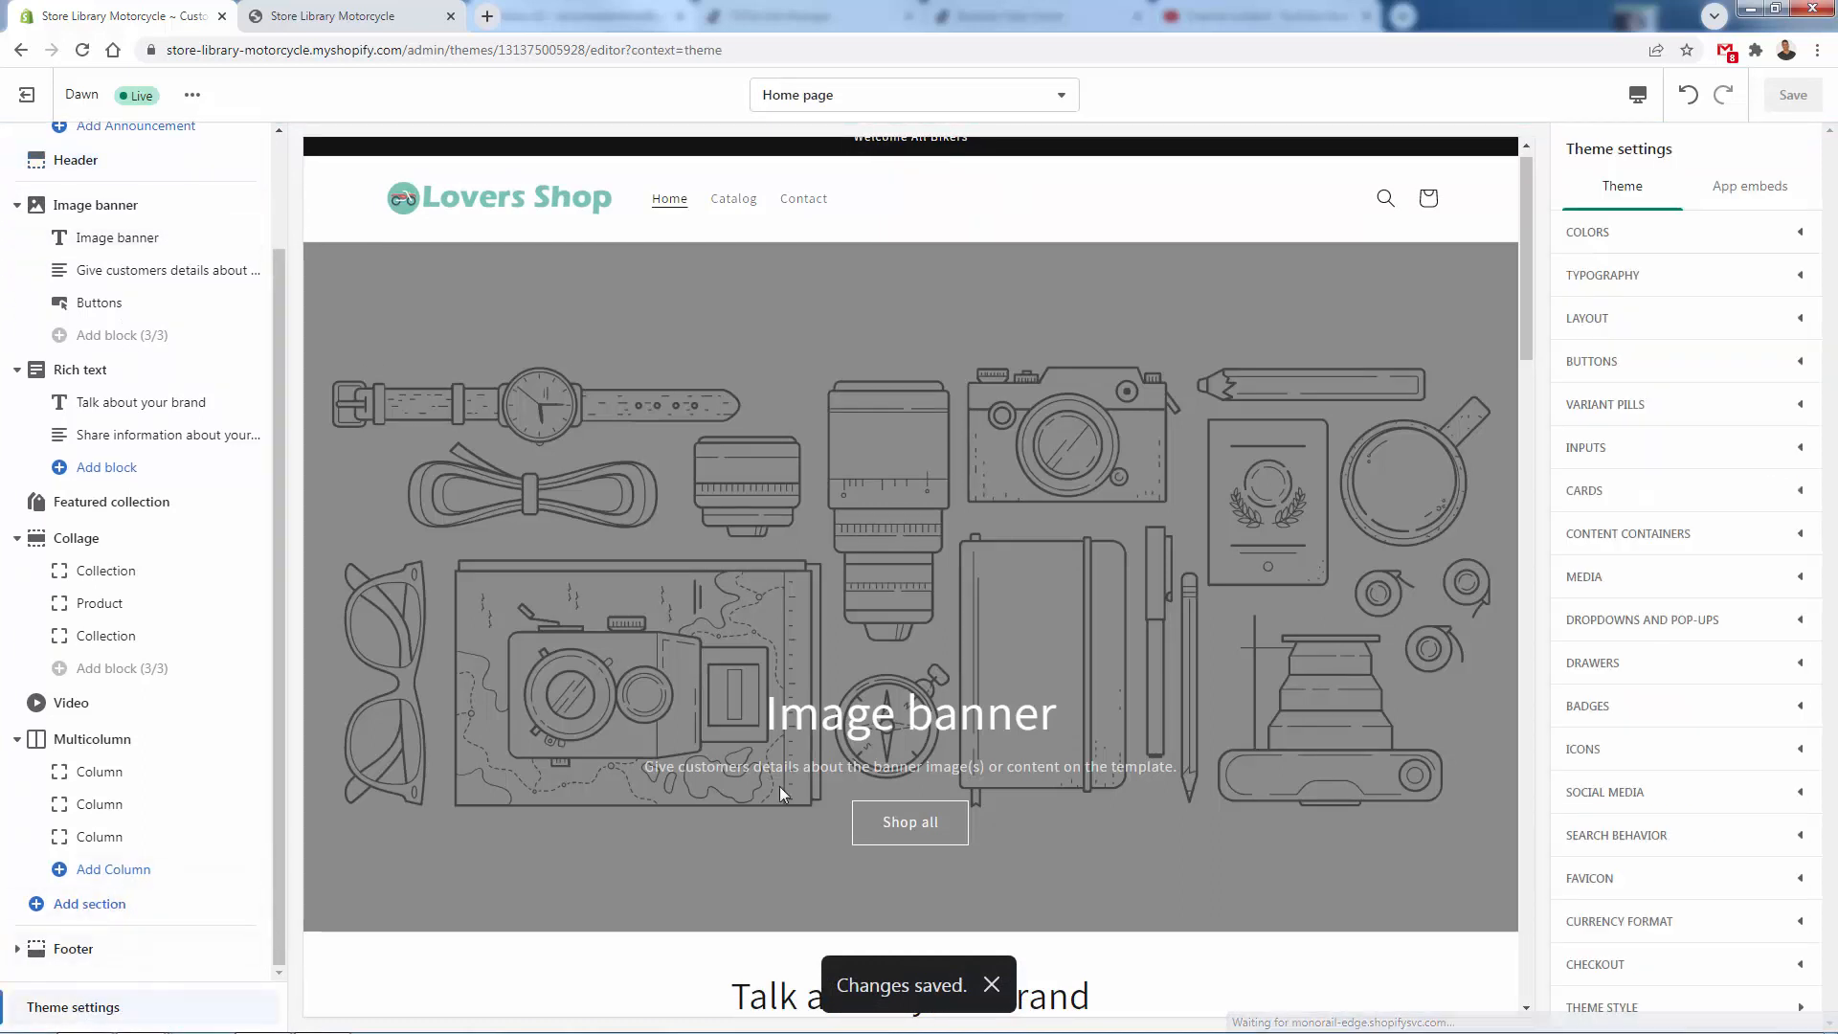
left_click(1620, 233)
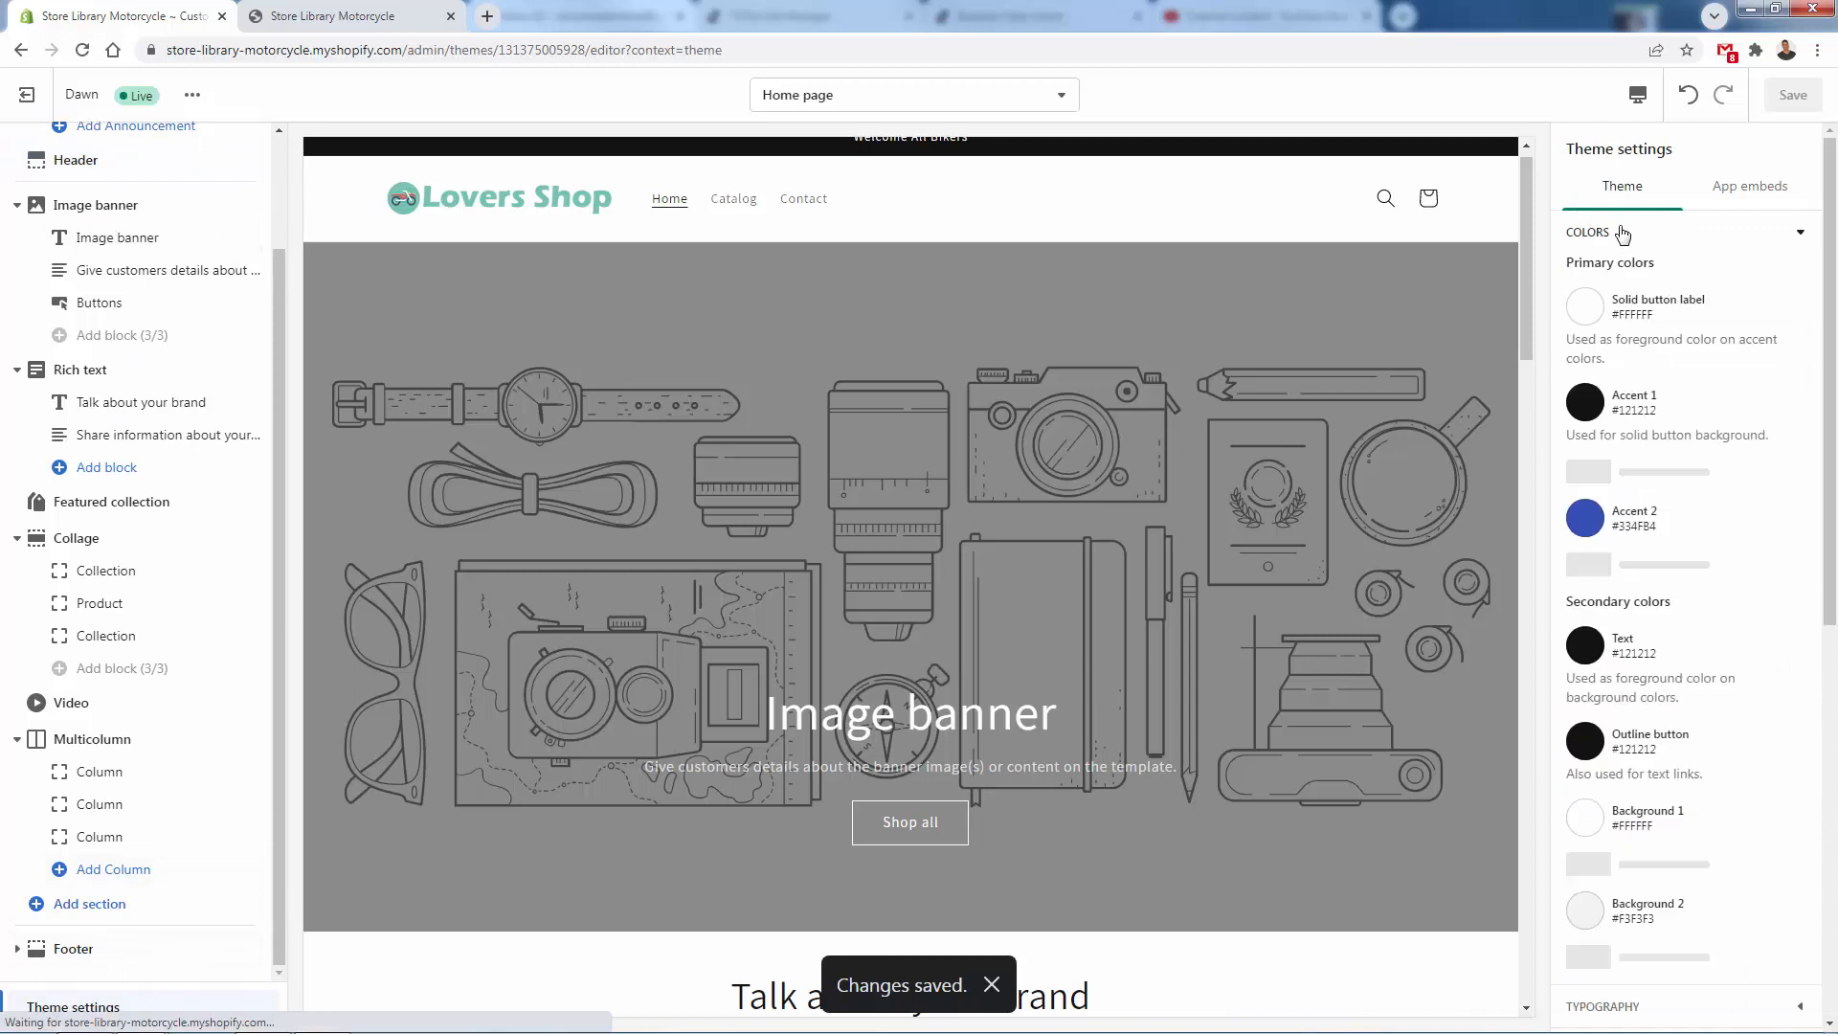
left_click(1589, 408)
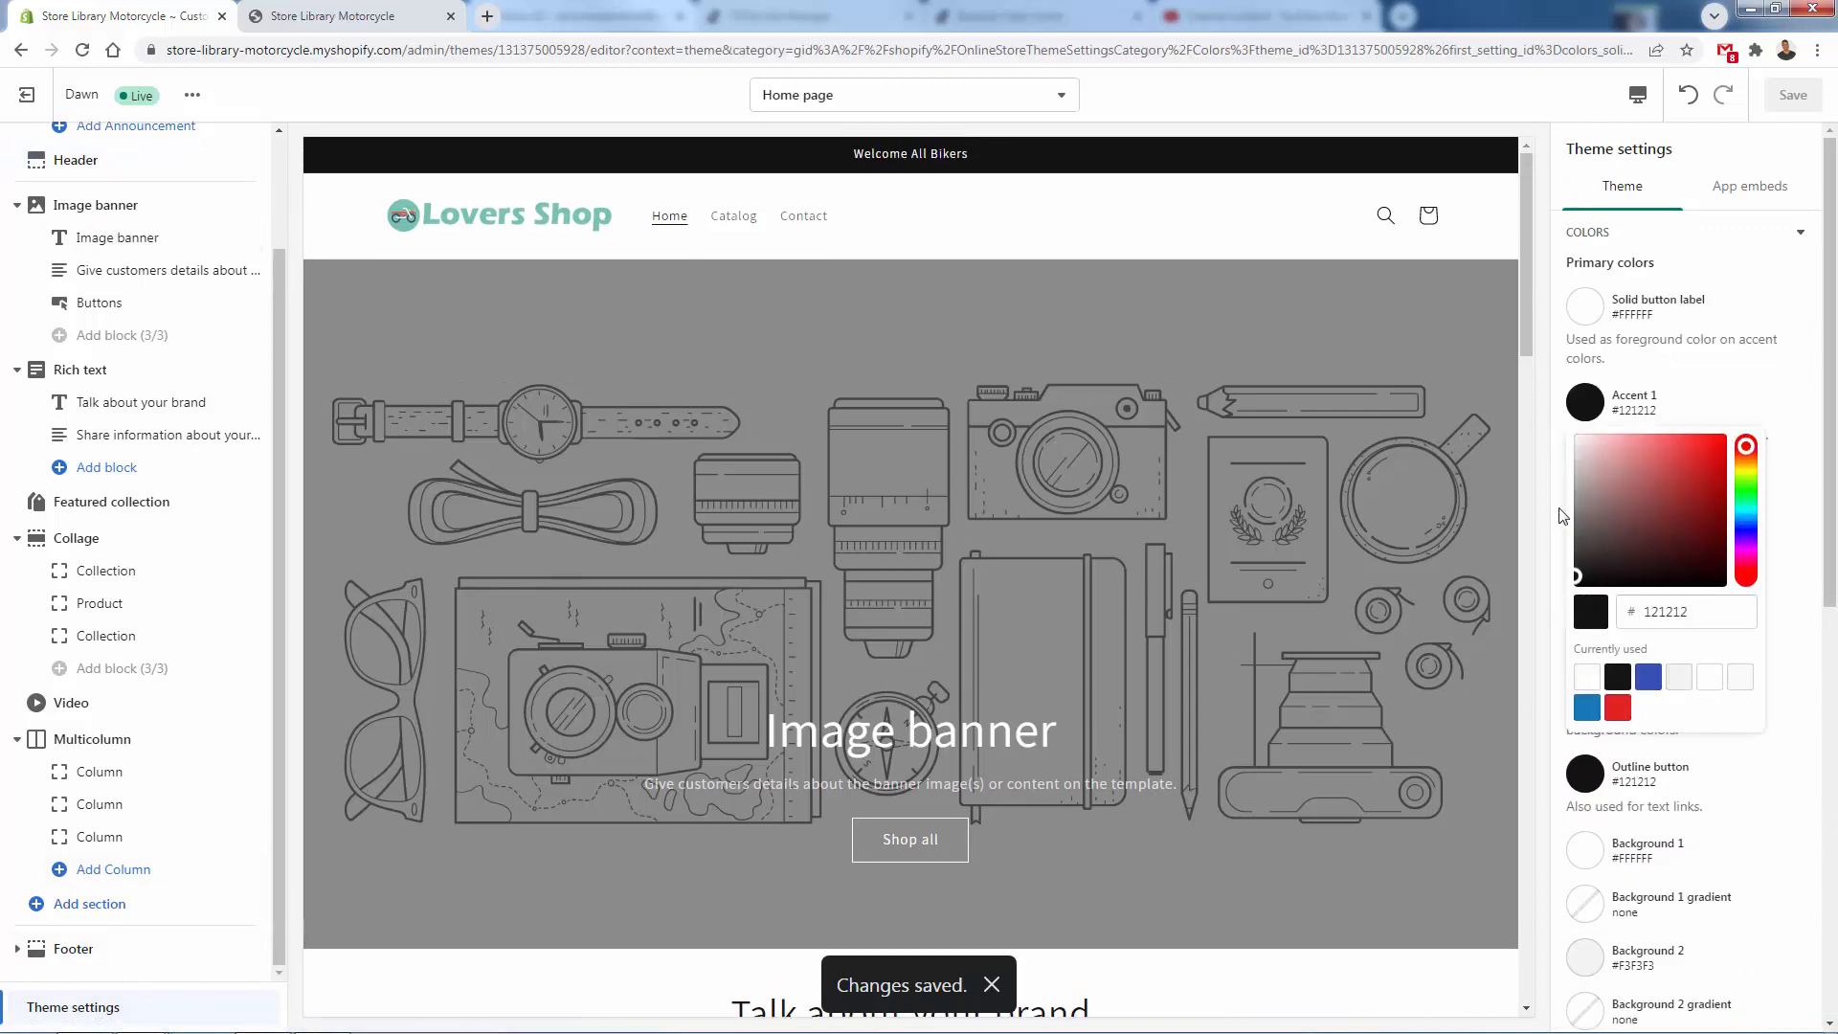
left_click(1746, 512)
left_click(1723, 482)
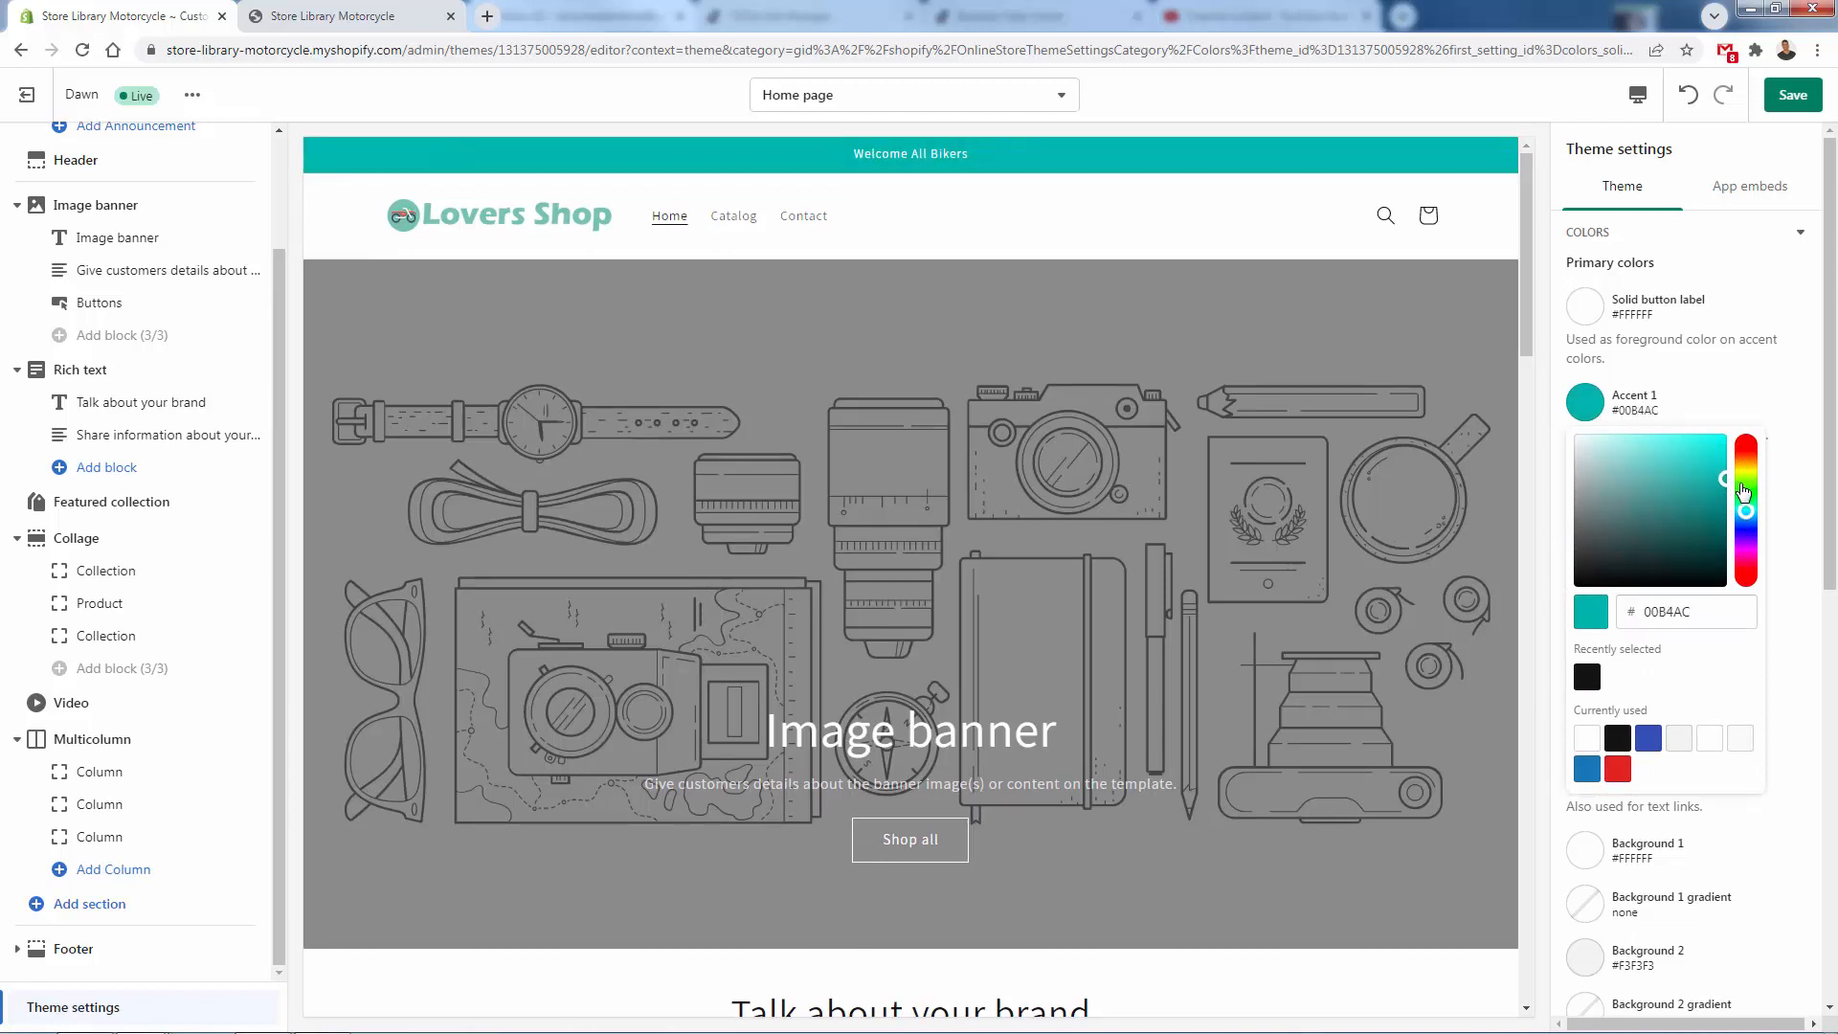
left_click_drag(1742, 491, 1746, 478)
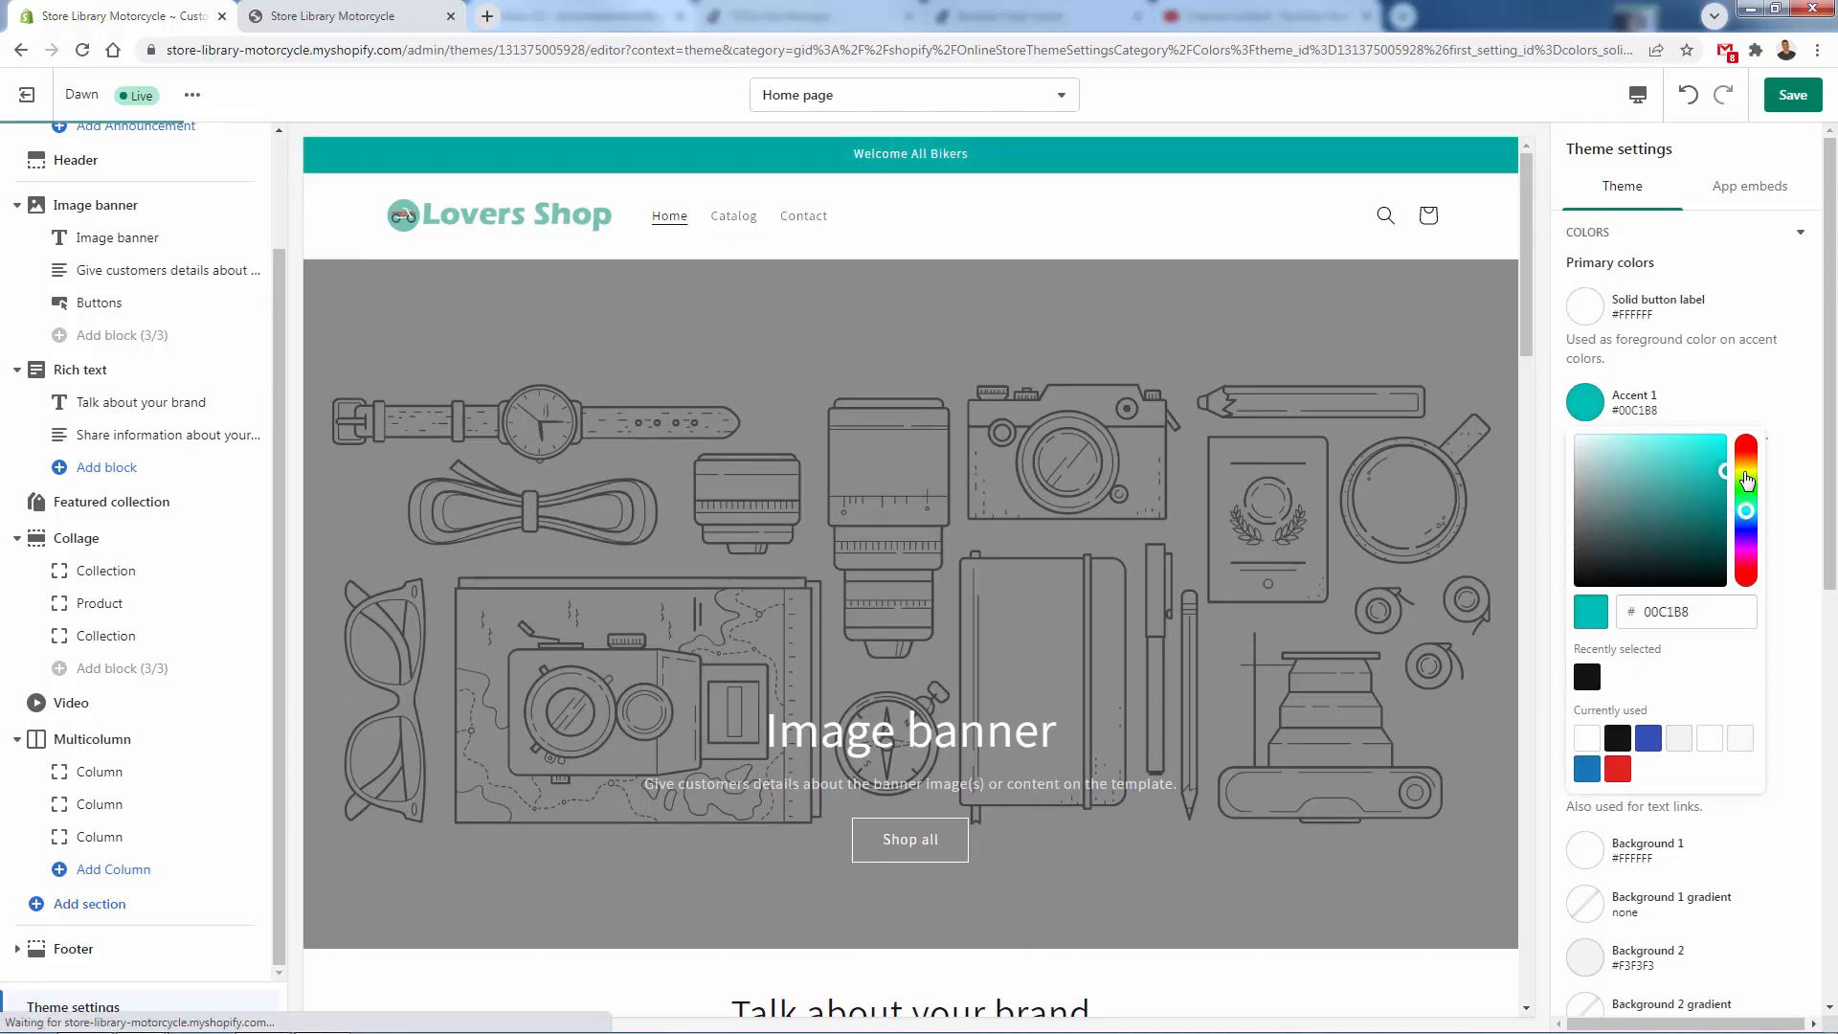
left_click(1793, 95)
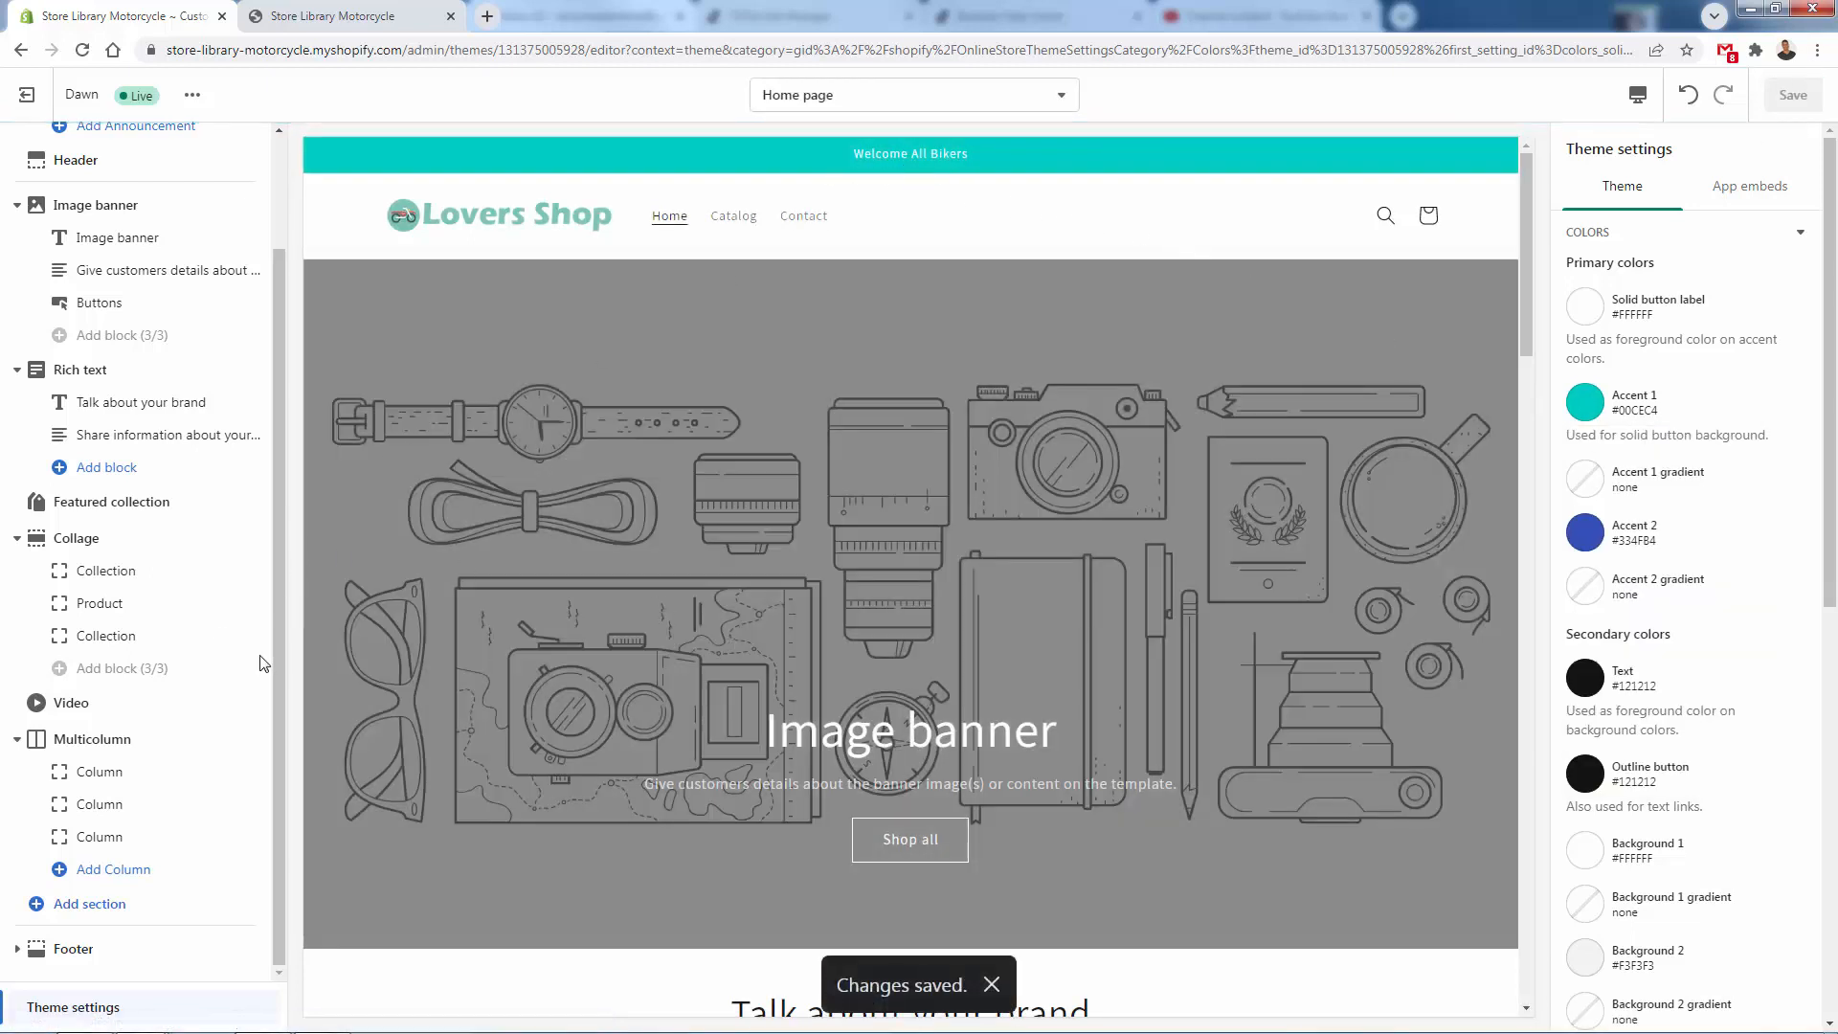
- Set the footer's color scheme to Accent 1 and save the theme
left_click(119, 948)
left_click(1680, 216)
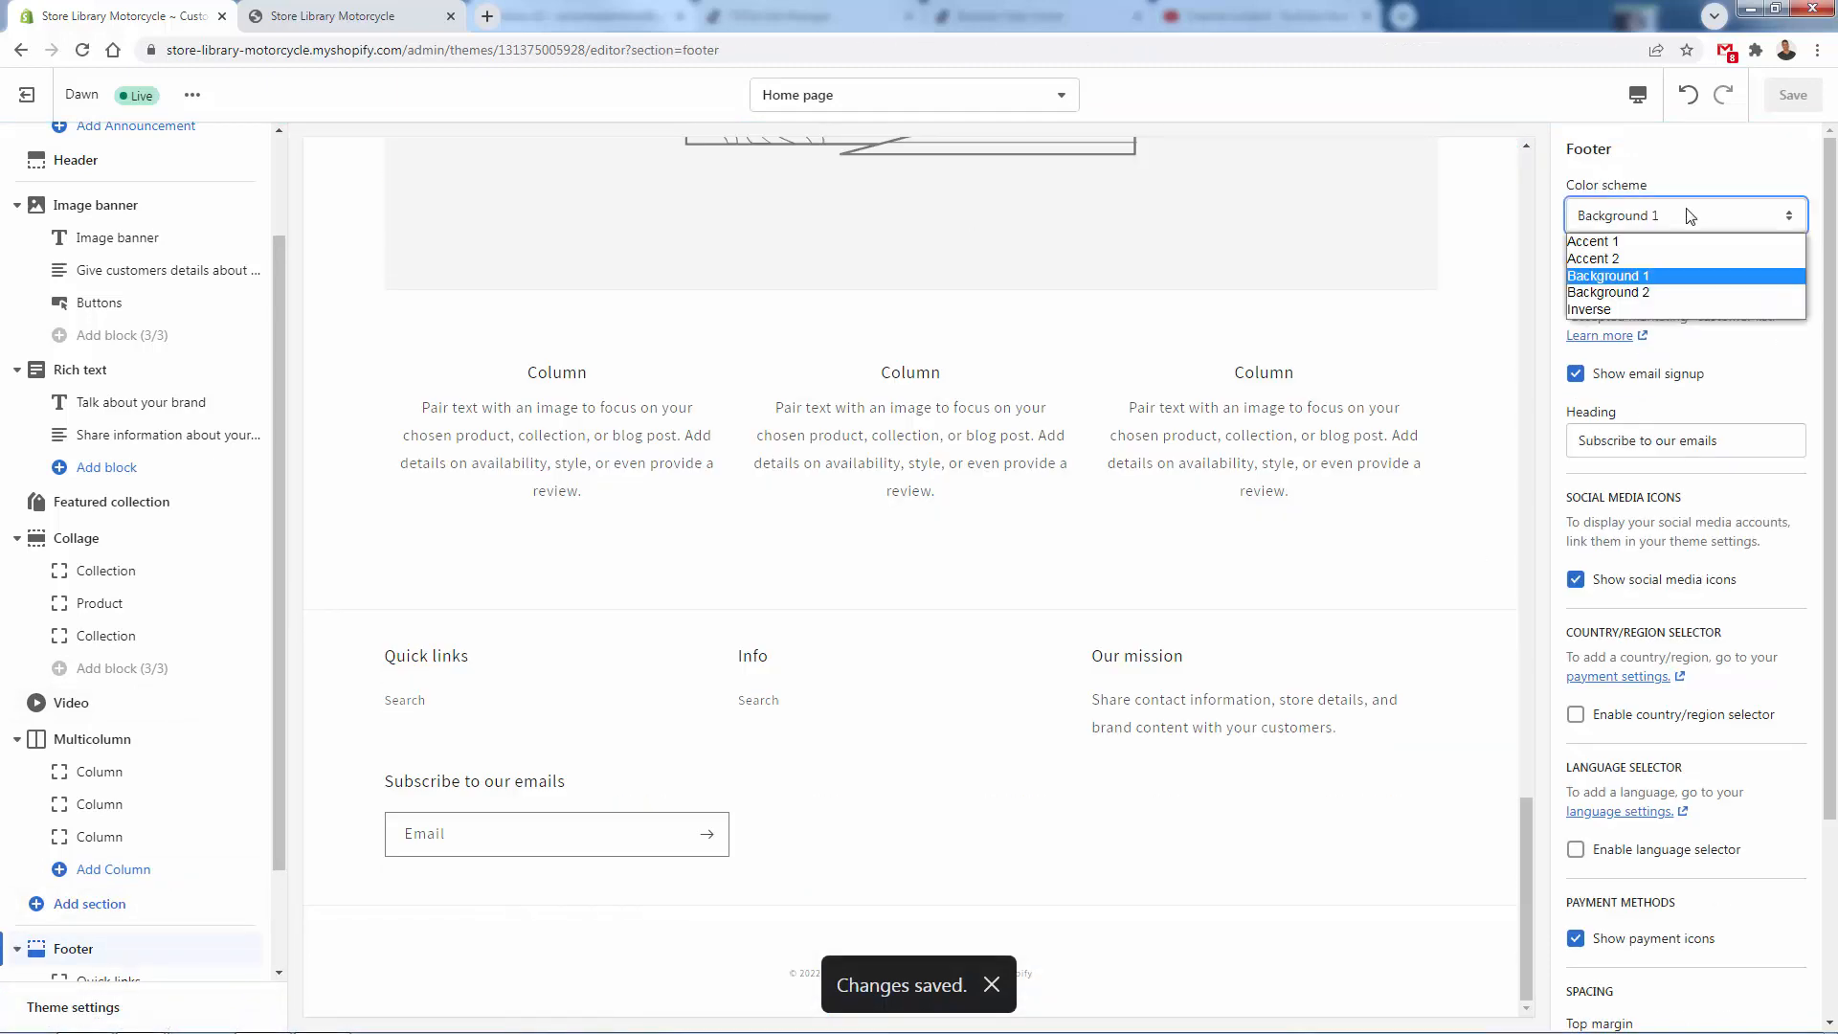
left_click(1674, 243)
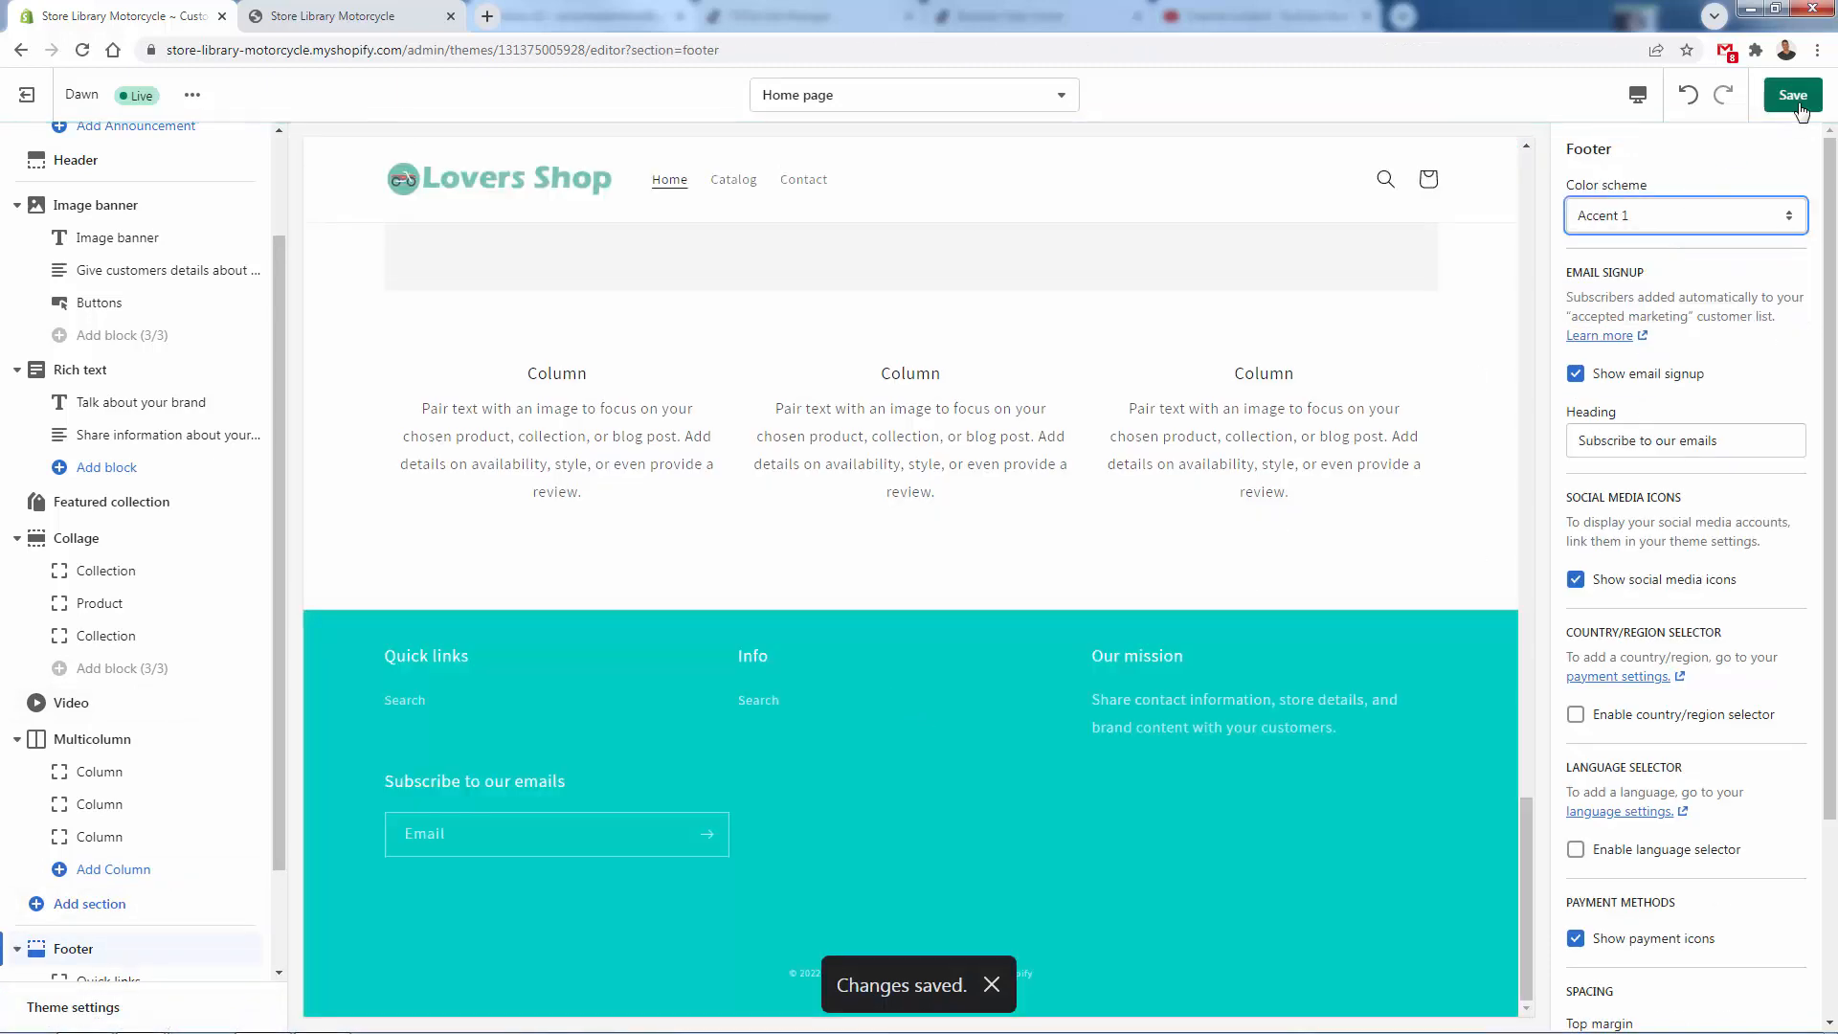
key("ctrl+s")
- Search the free images for "motorcycle" and use the black motorcycle parked on a street as the image banner's first image
scroll(766, 678, "up", 20)
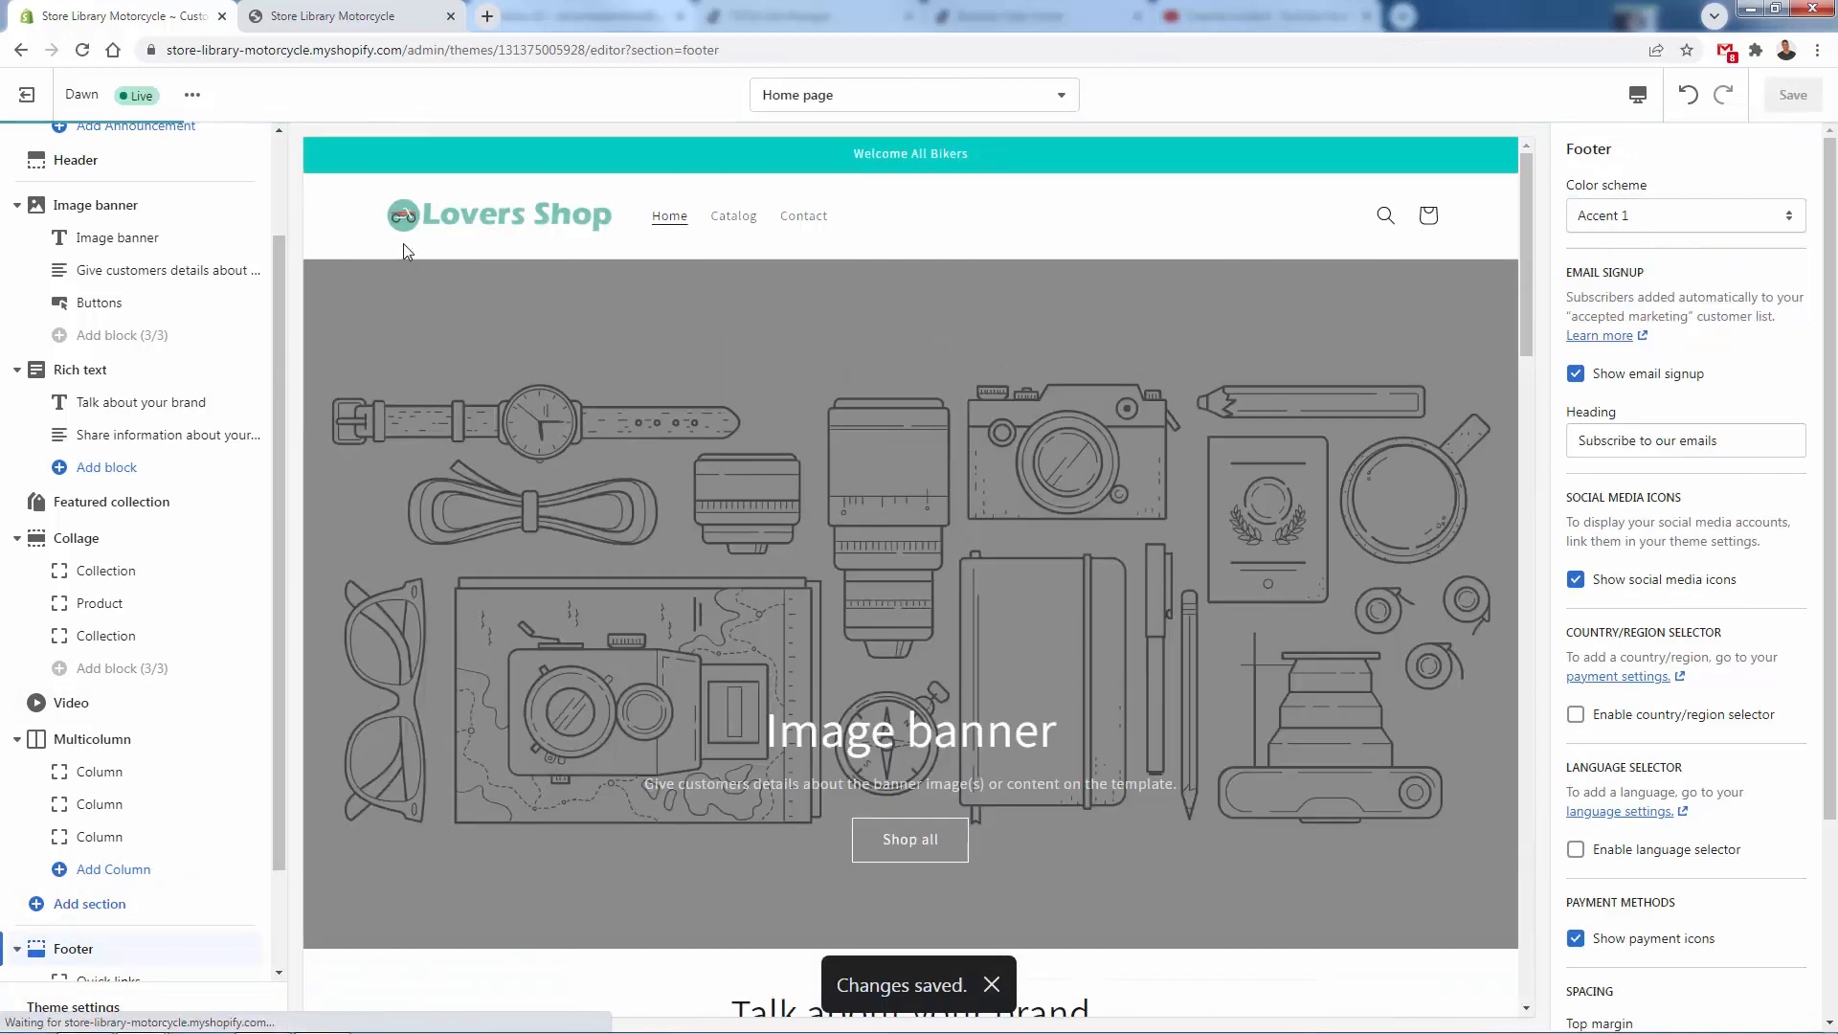
left_click(114, 215)
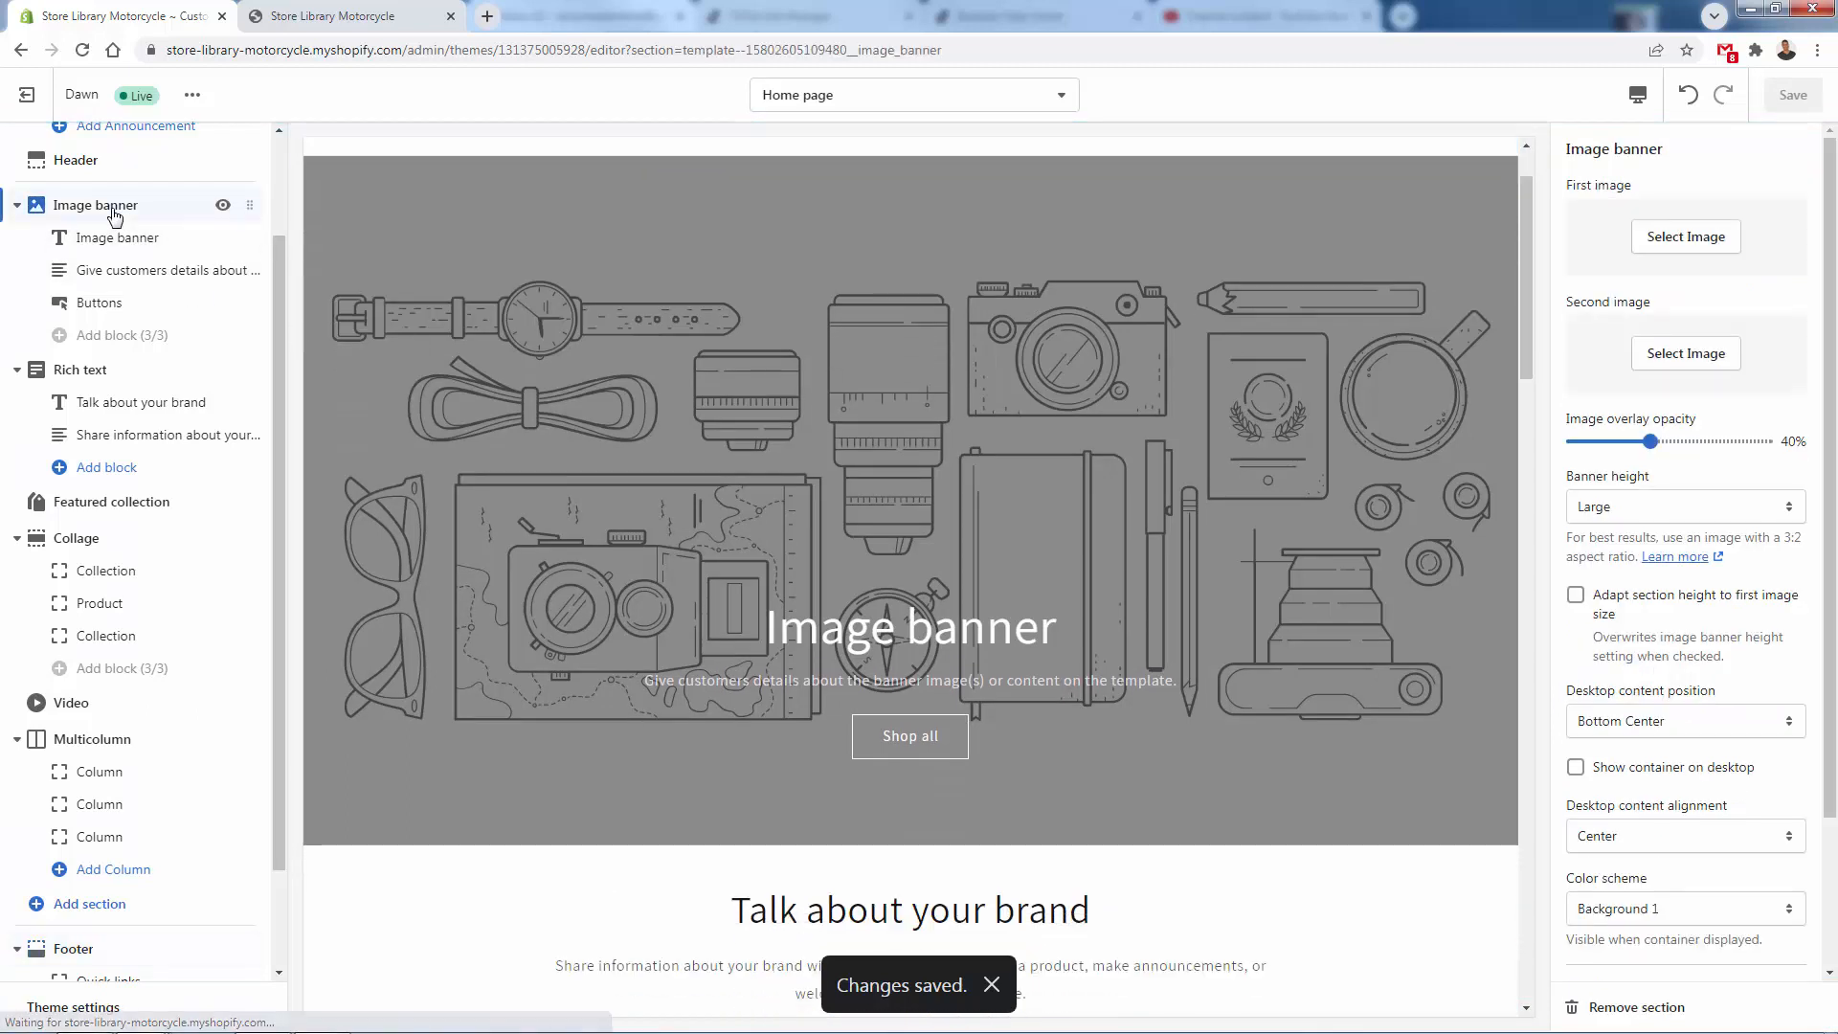
left_click(1723, 237)
left_click(1747, 203)
left_click(1706, 255)
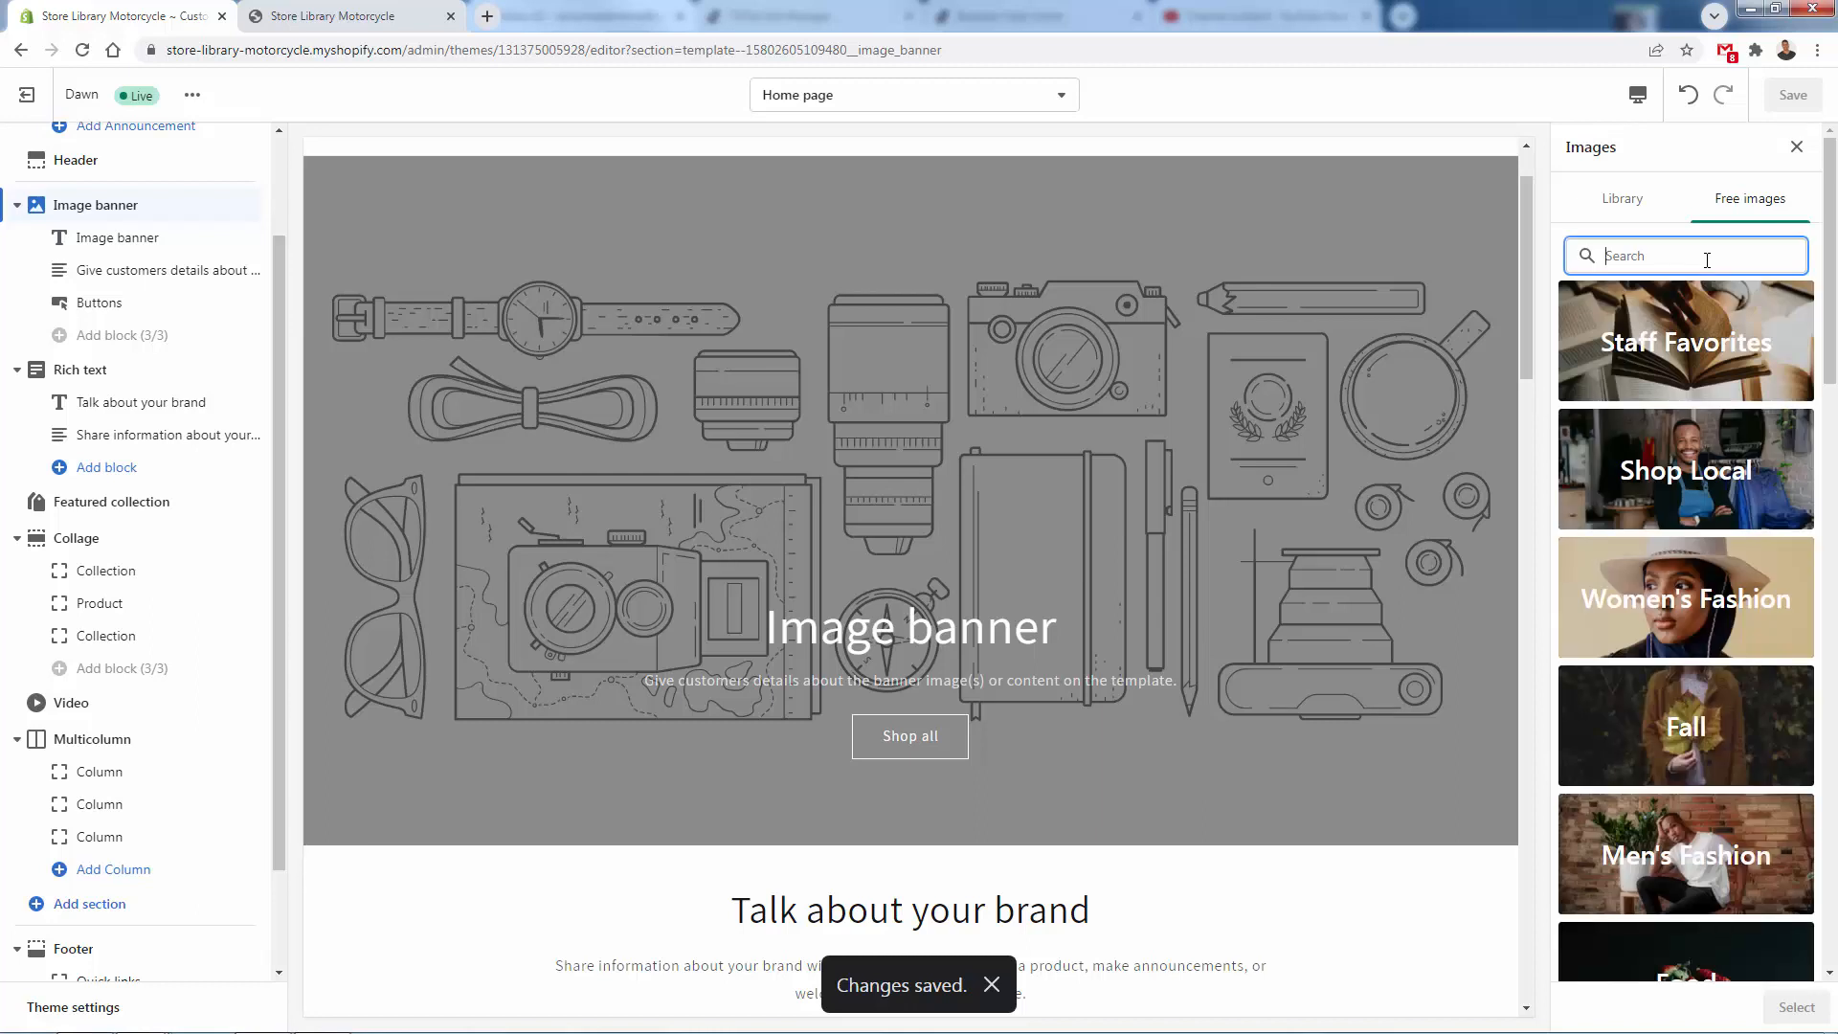
type("motorcycle")
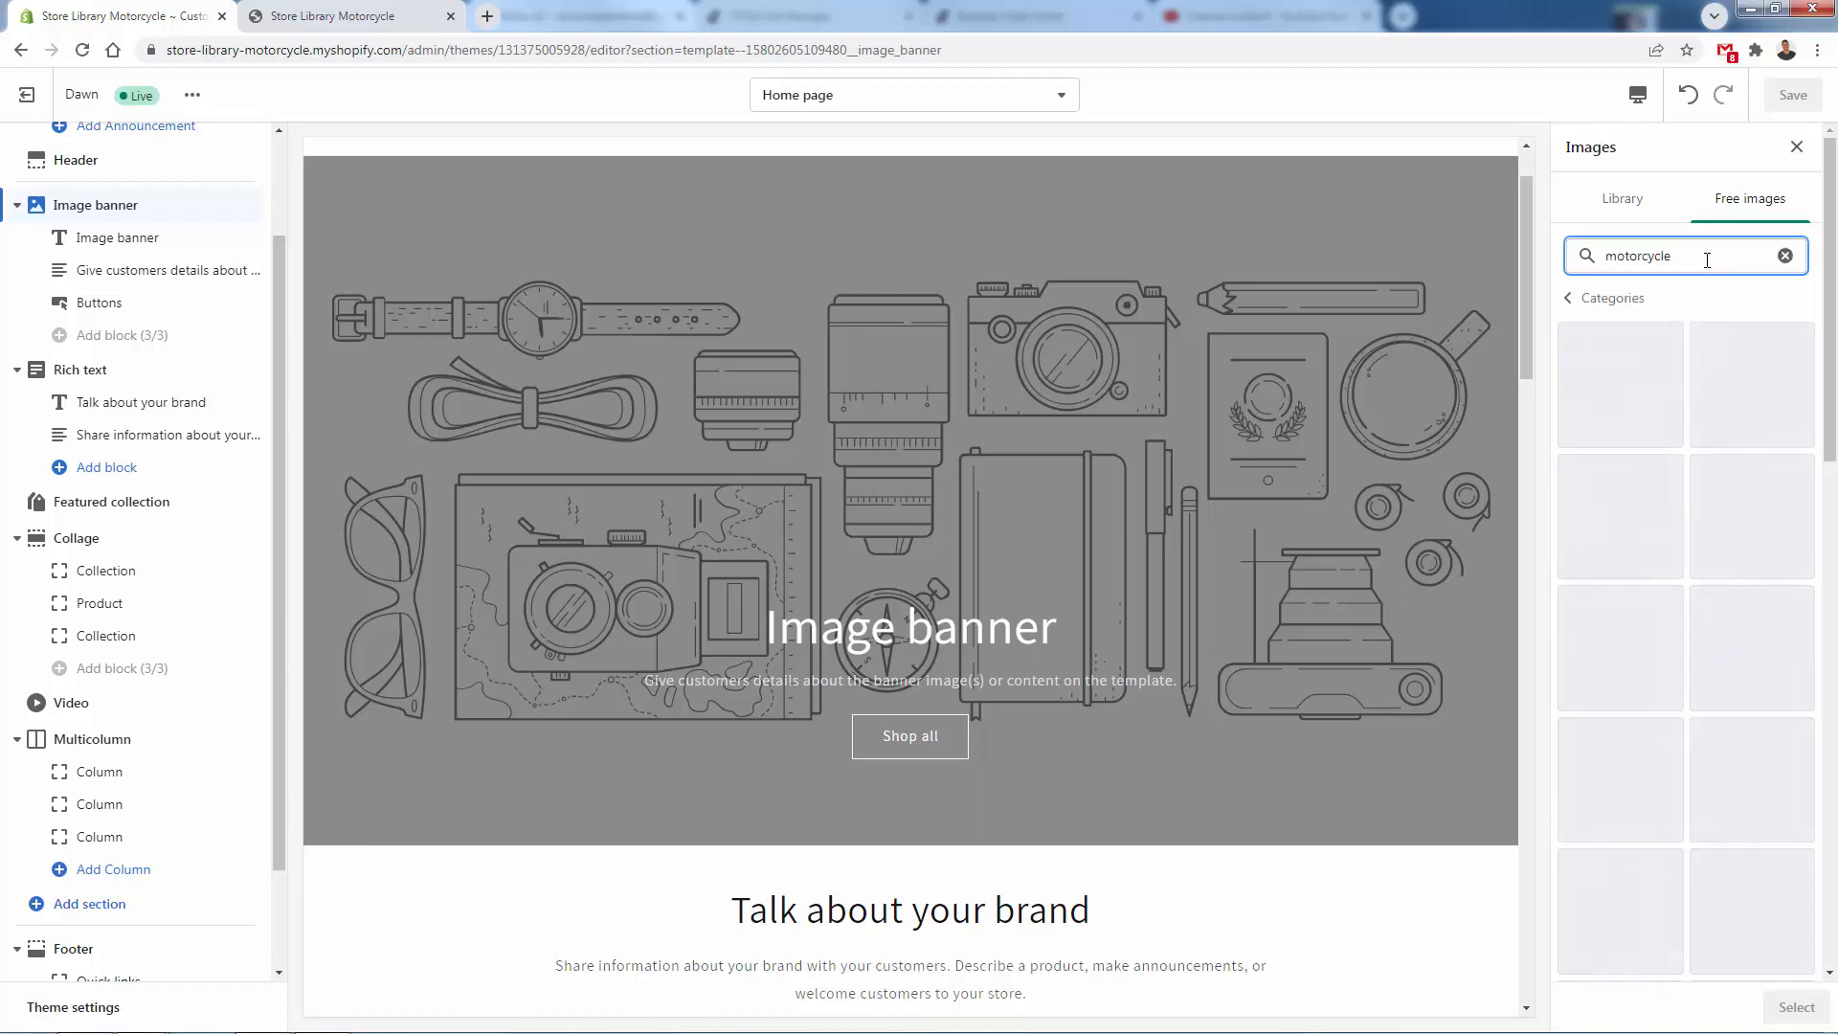
left_click(1620, 384)
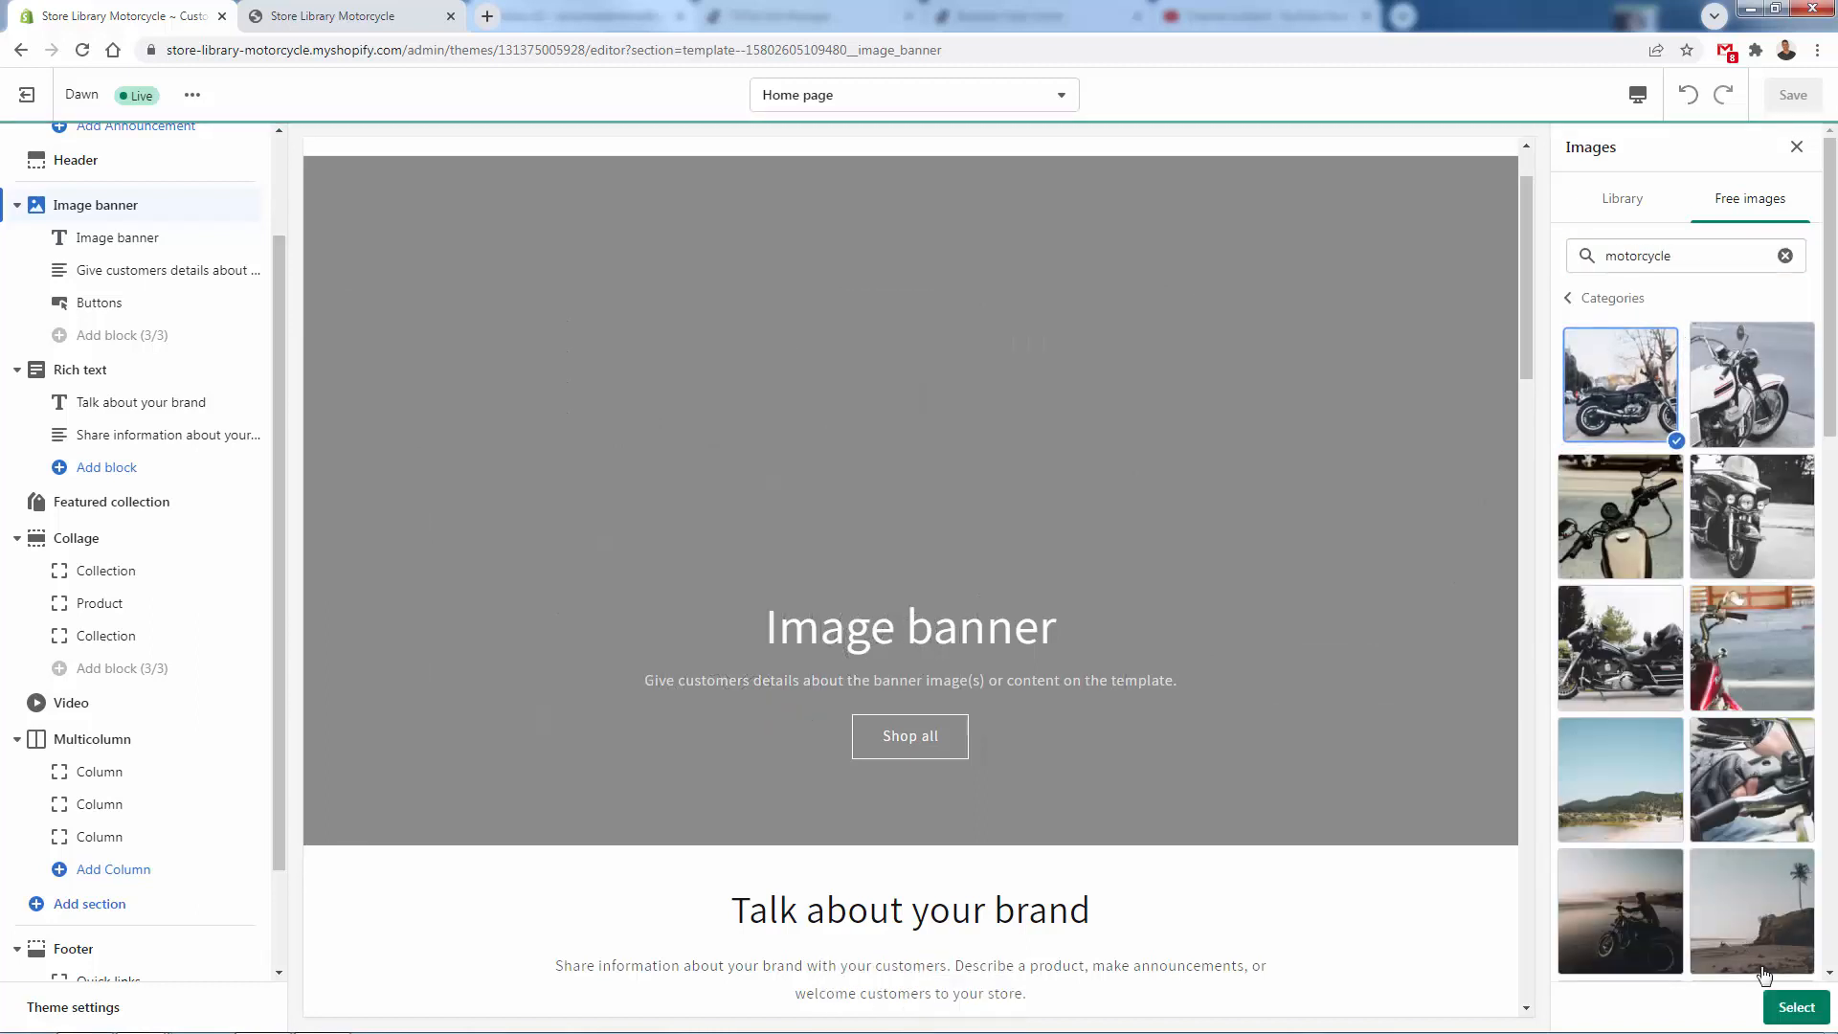
left_click(1796, 1007)
- Open Unsplash in a new tab, enter "motor" in its photo search, and return to the theme editor
key("ctrl+t")
type("uns")
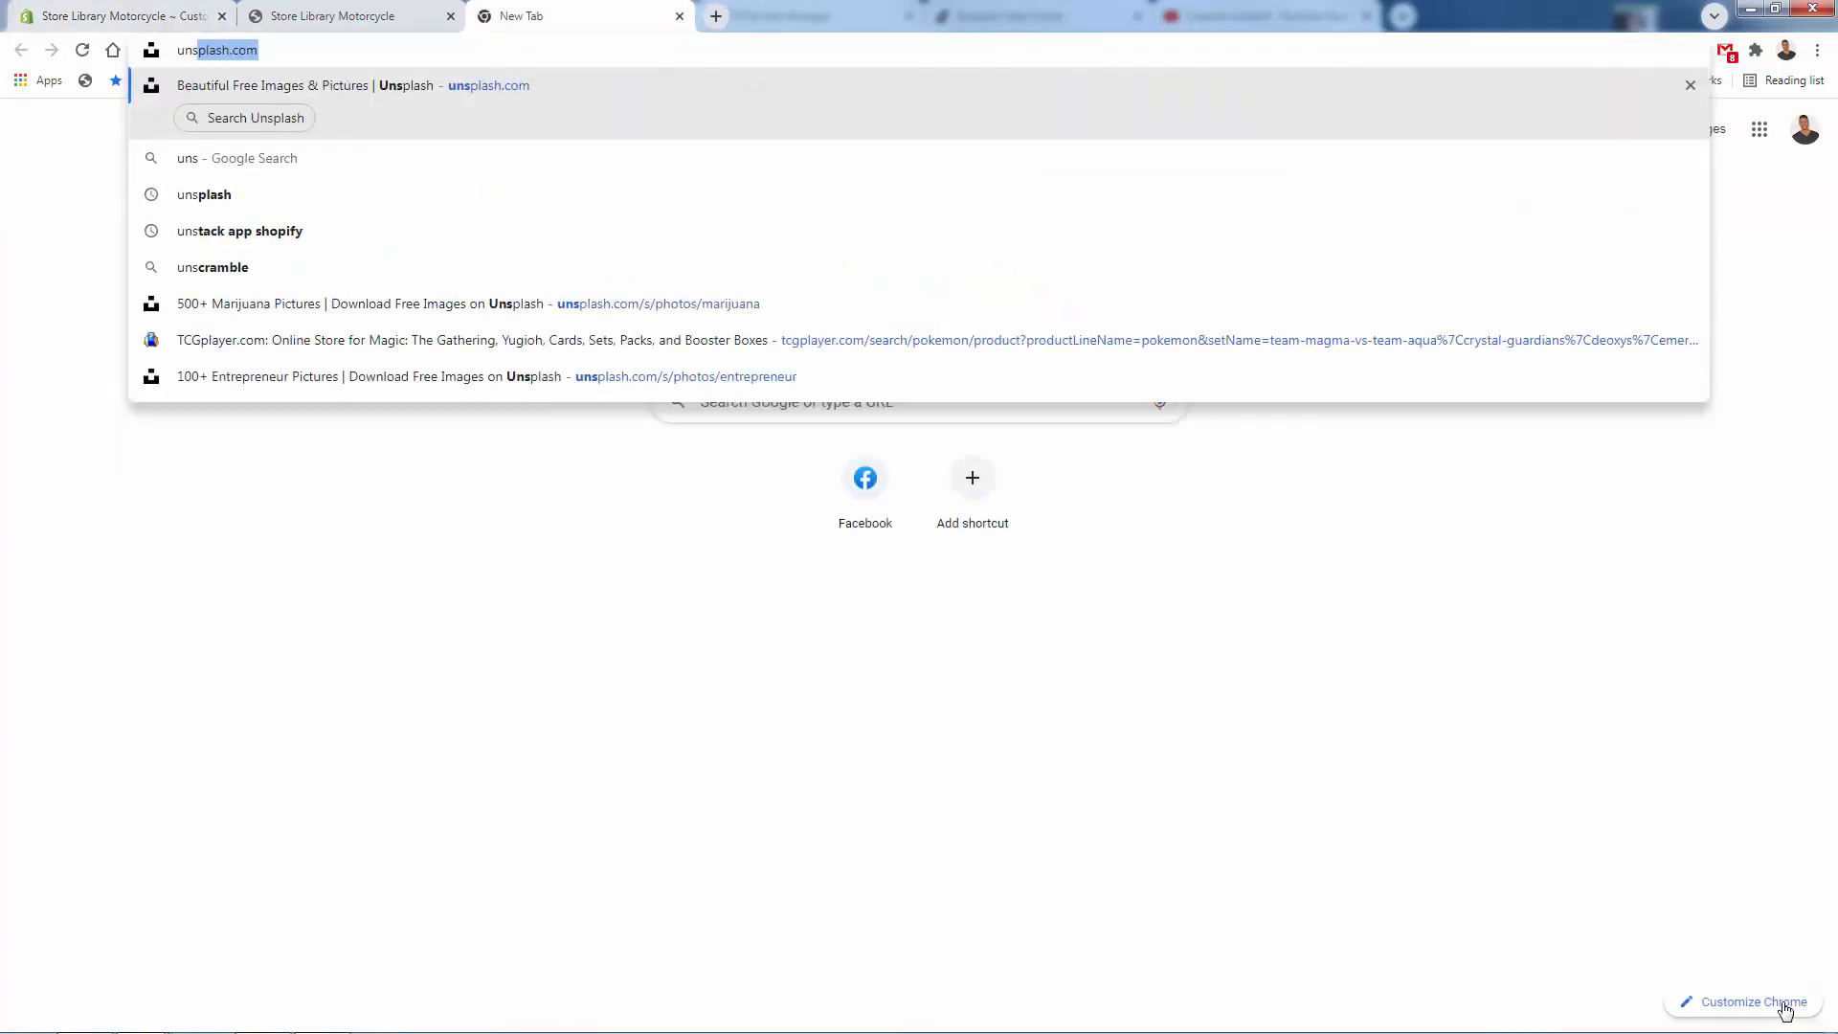
key("Return")
left_click(670, 493)
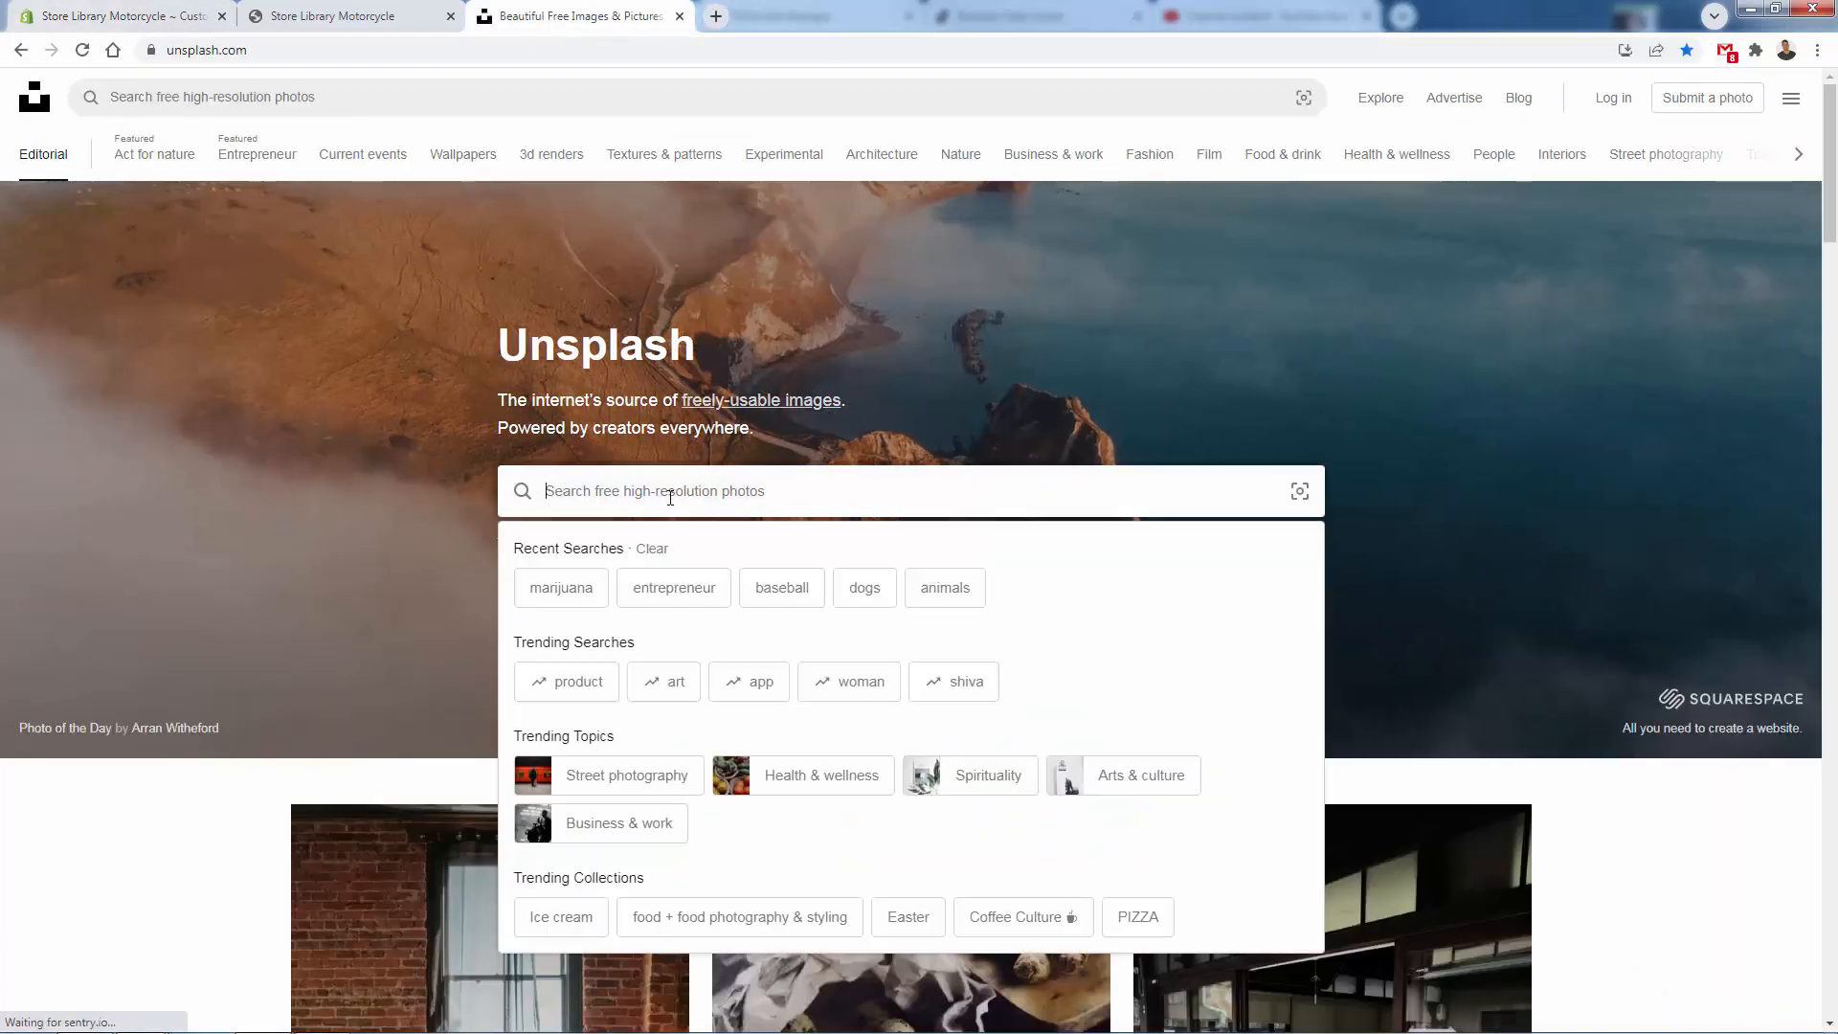
type("motor")
key("ctrl+1")
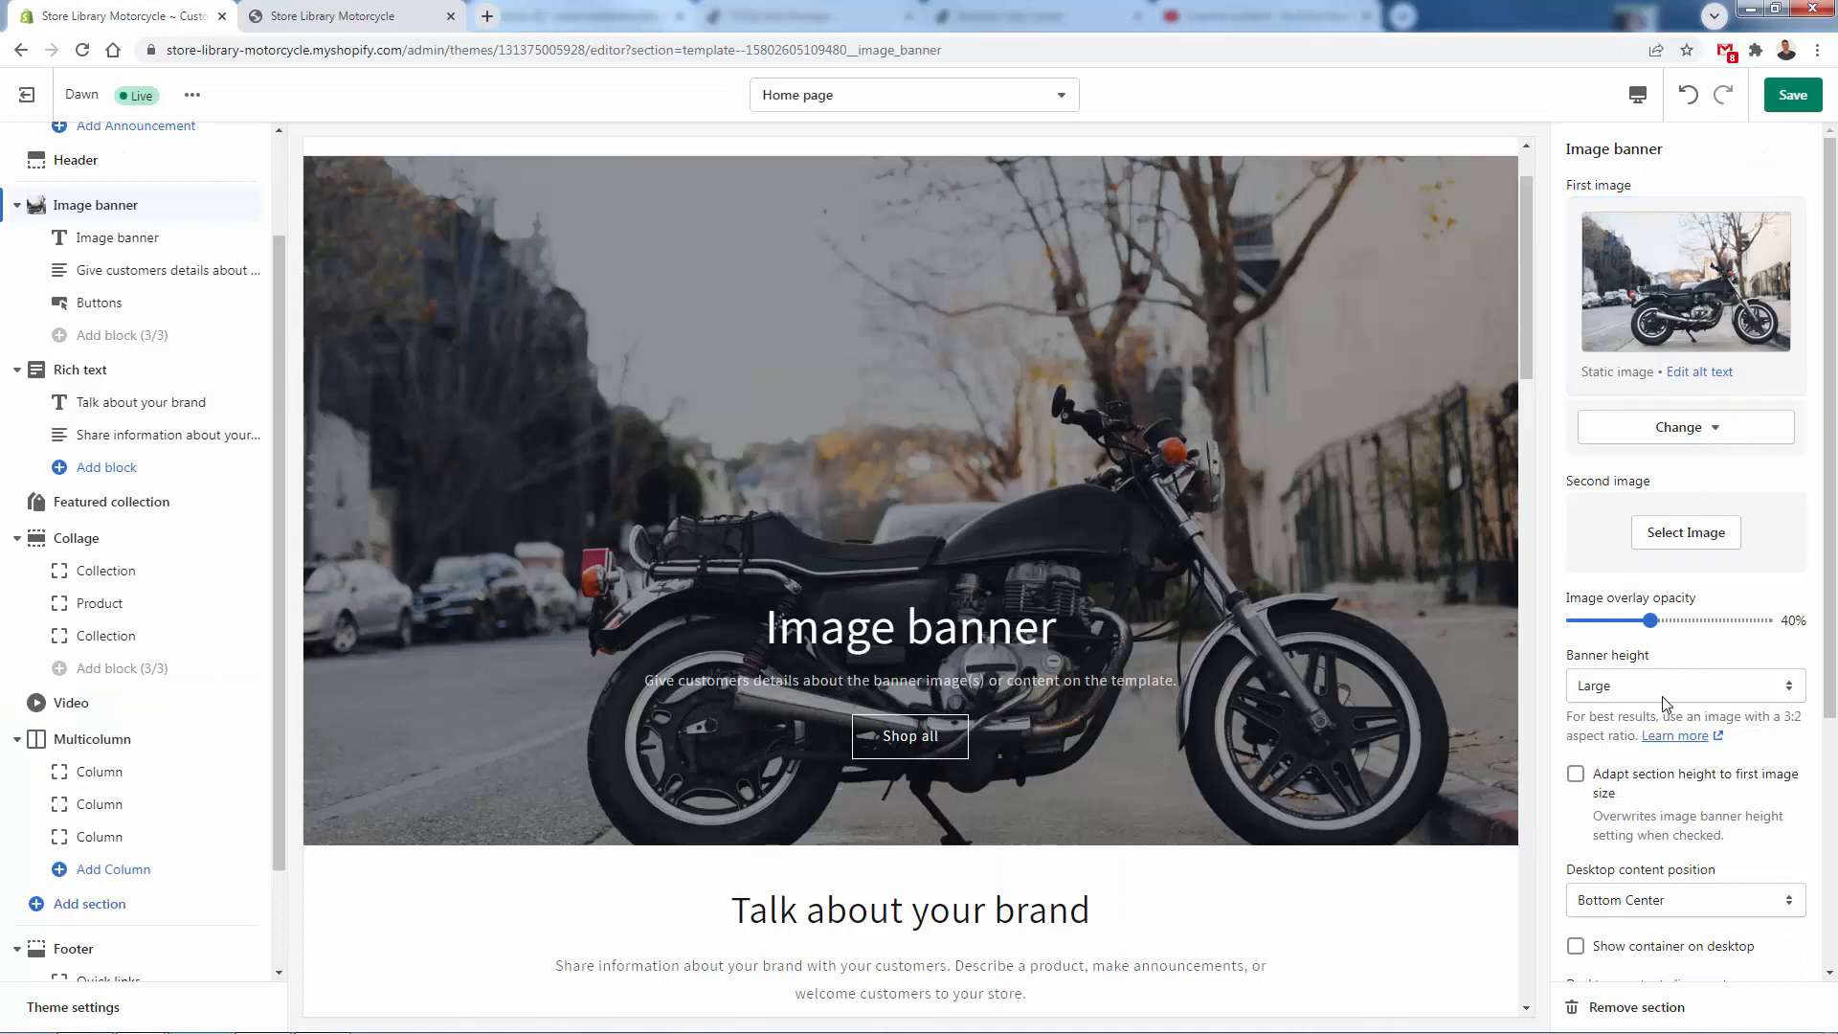
- Set the image banner's height to Small and save the theme
left_click(1665, 693)
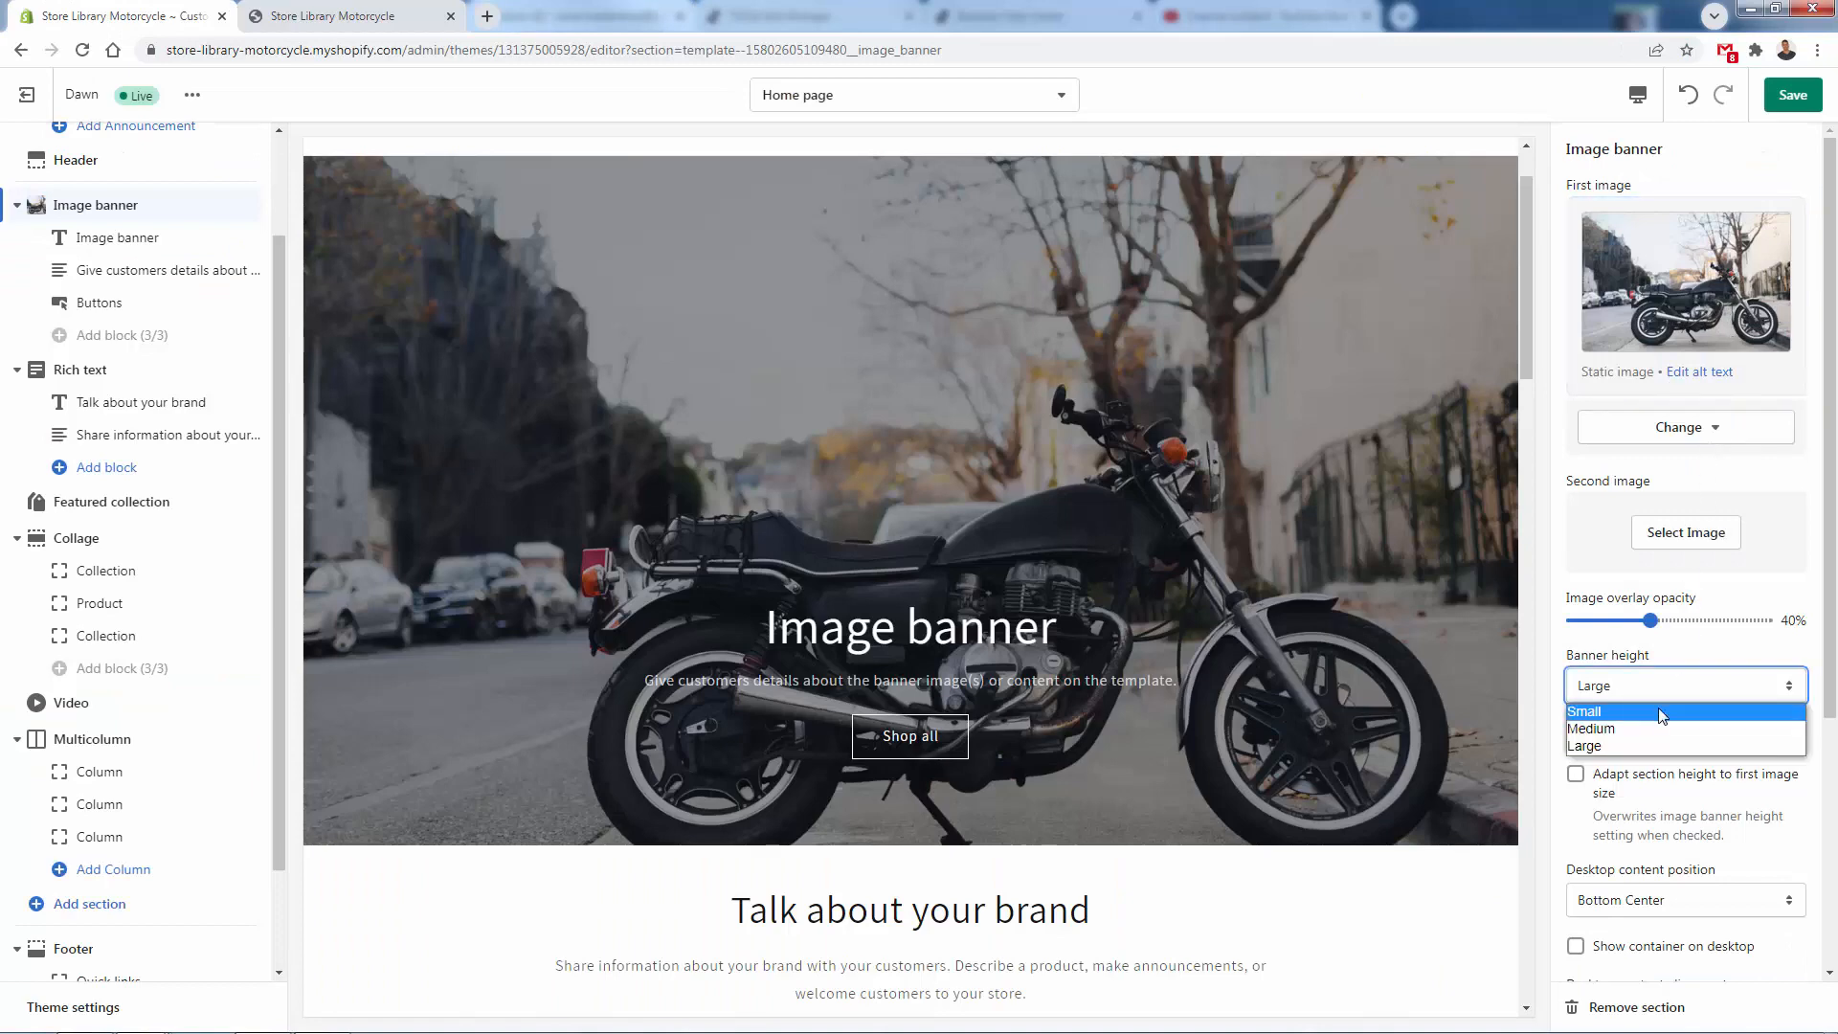
left_click(1666, 710)
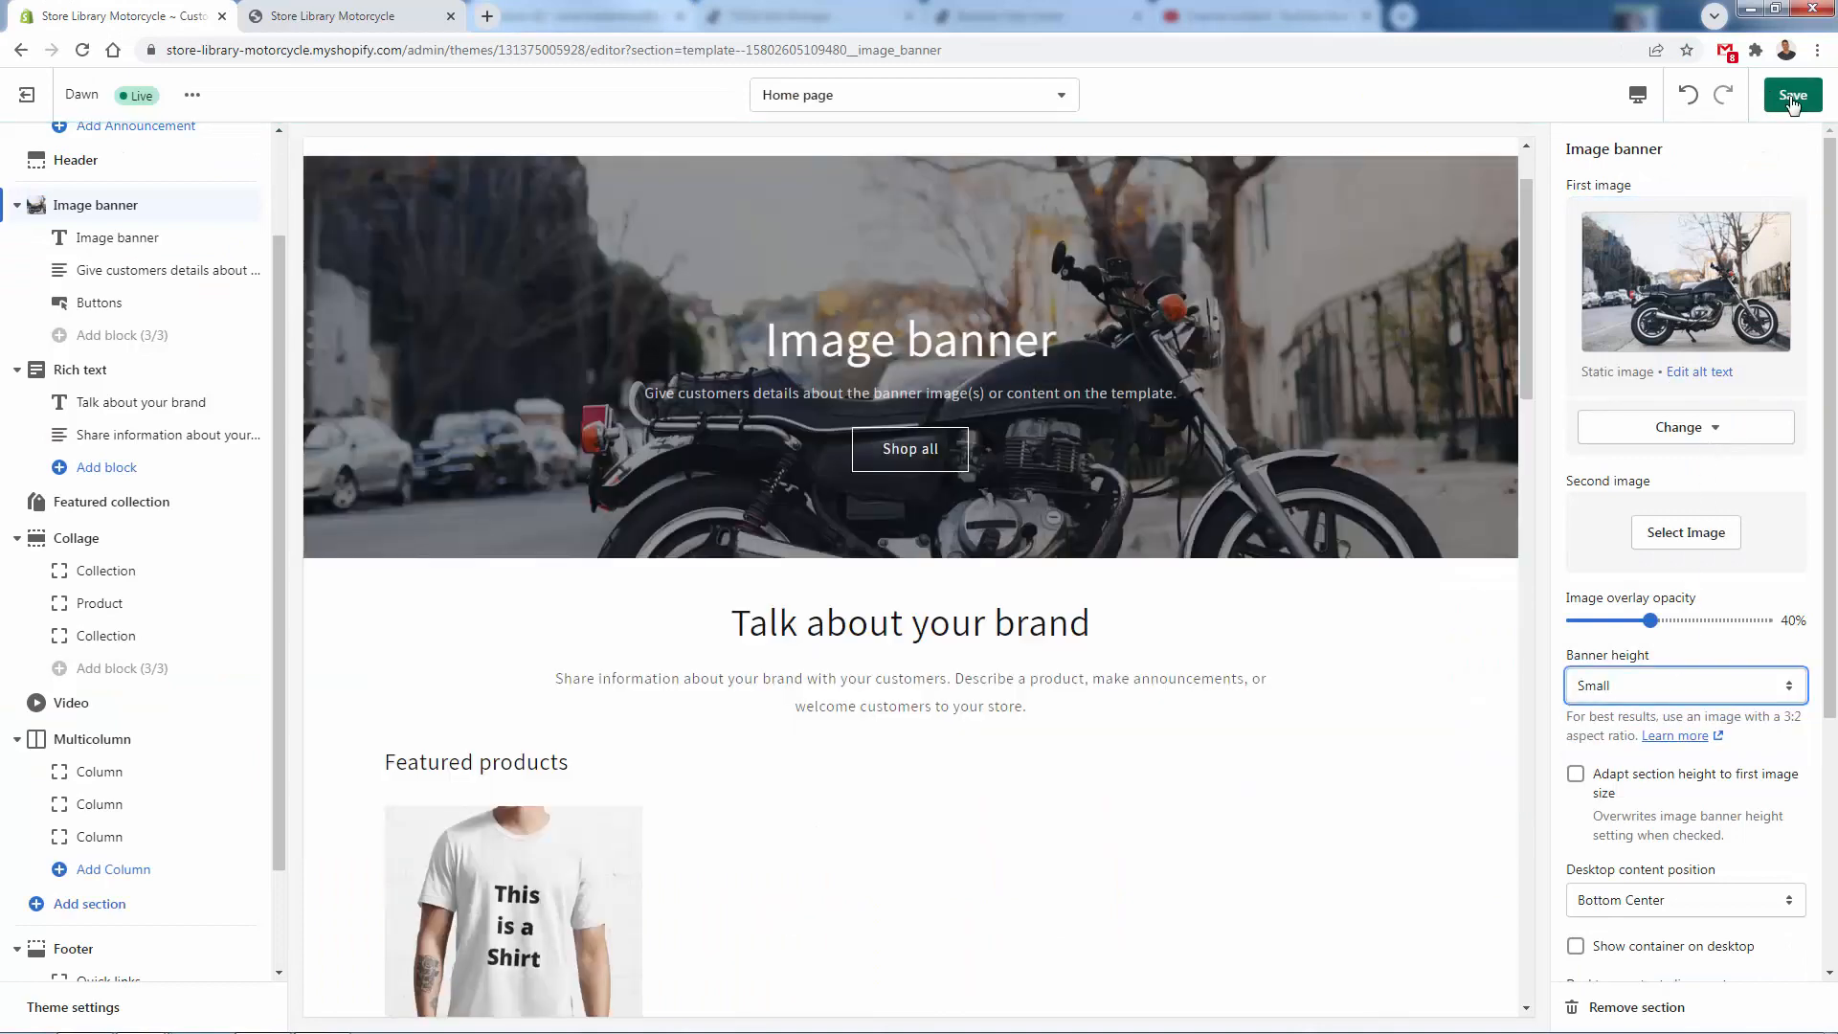
left_click(1791, 93)
- Replace the image banner's heading text with "For Motorcycle Lovers"
left_click(117, 238)
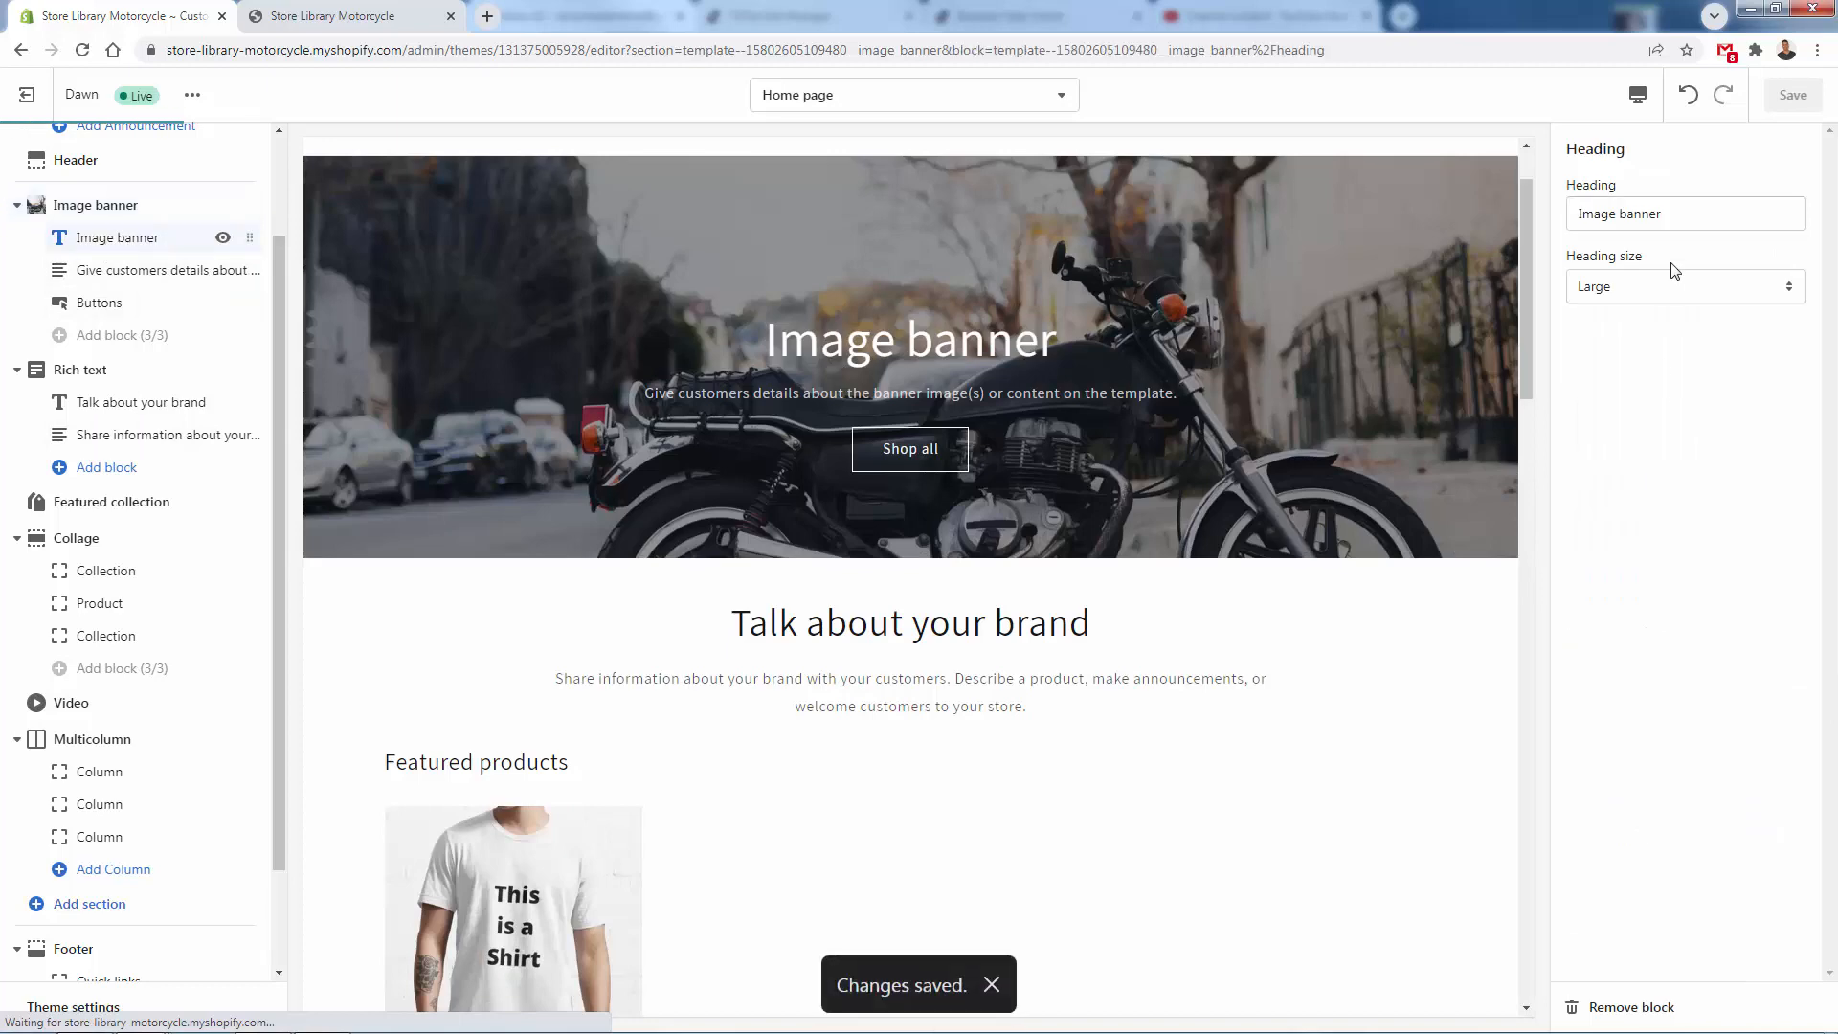
triple_click(1668, 215)
type("For Bui")
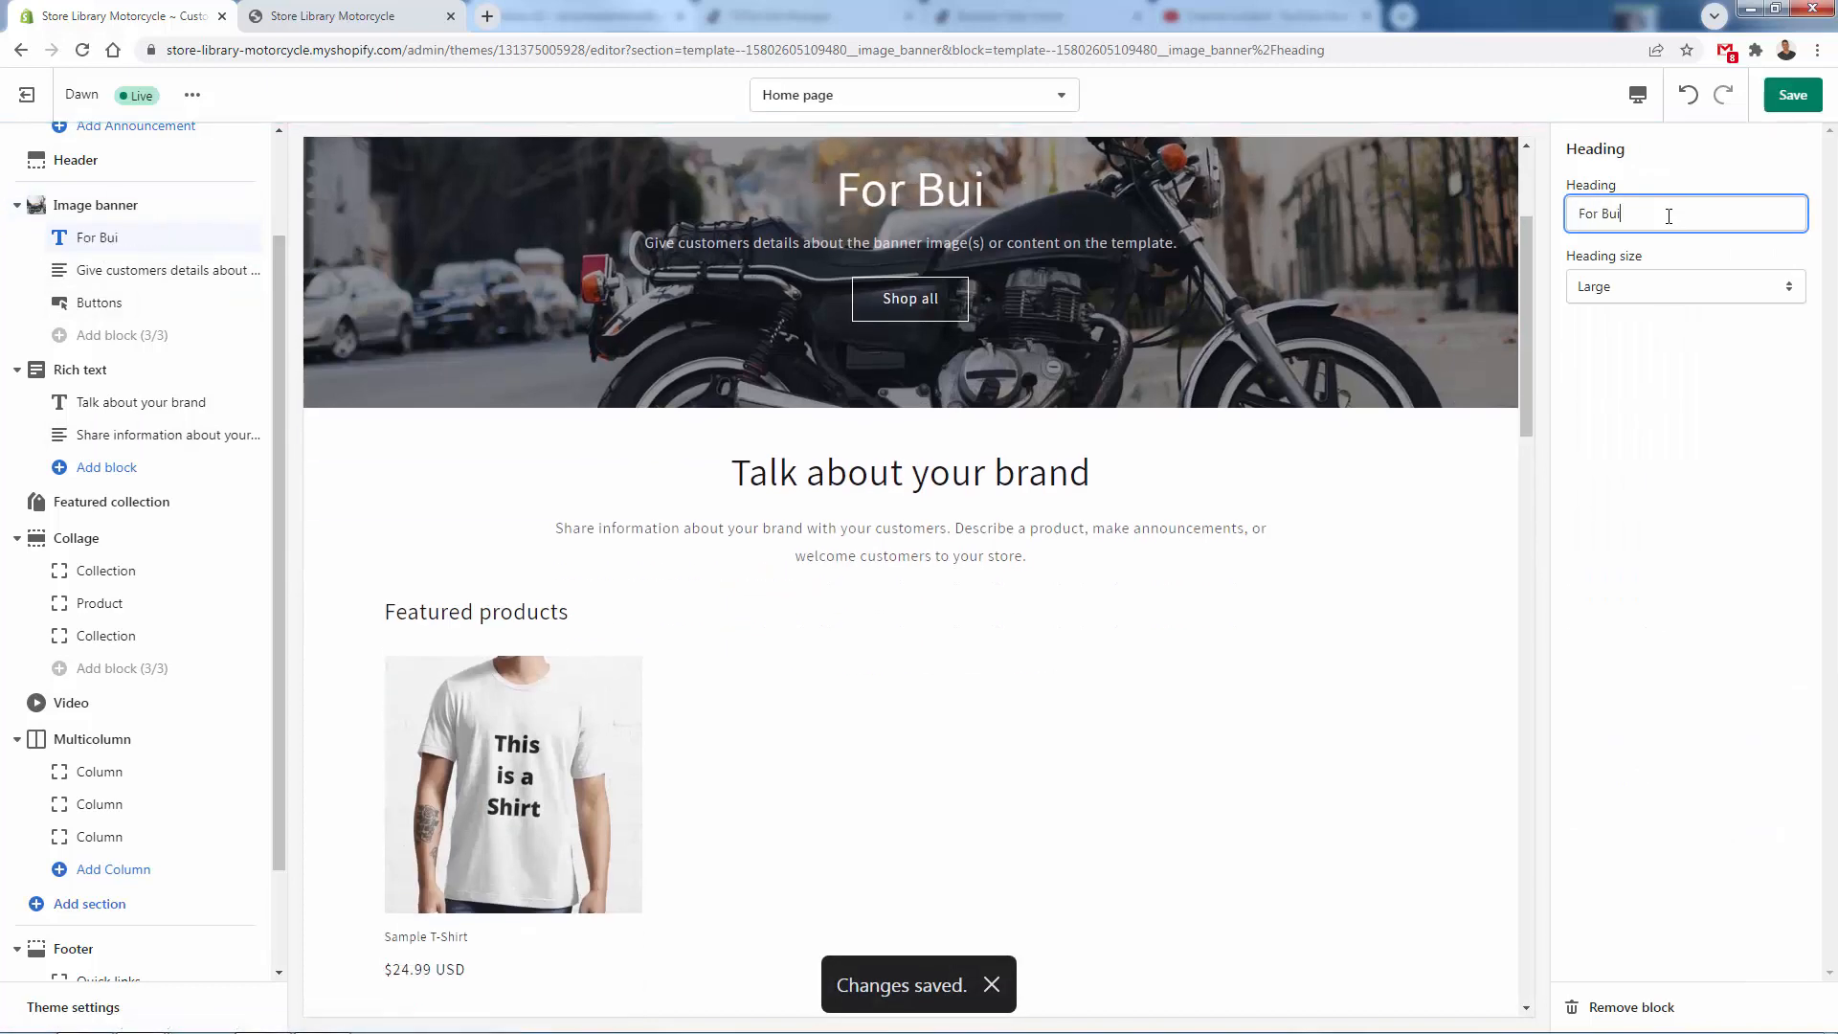
key("BackSpace")
key("BackSpace")
key("BackSpace")
type("Motorcycle Lovers")
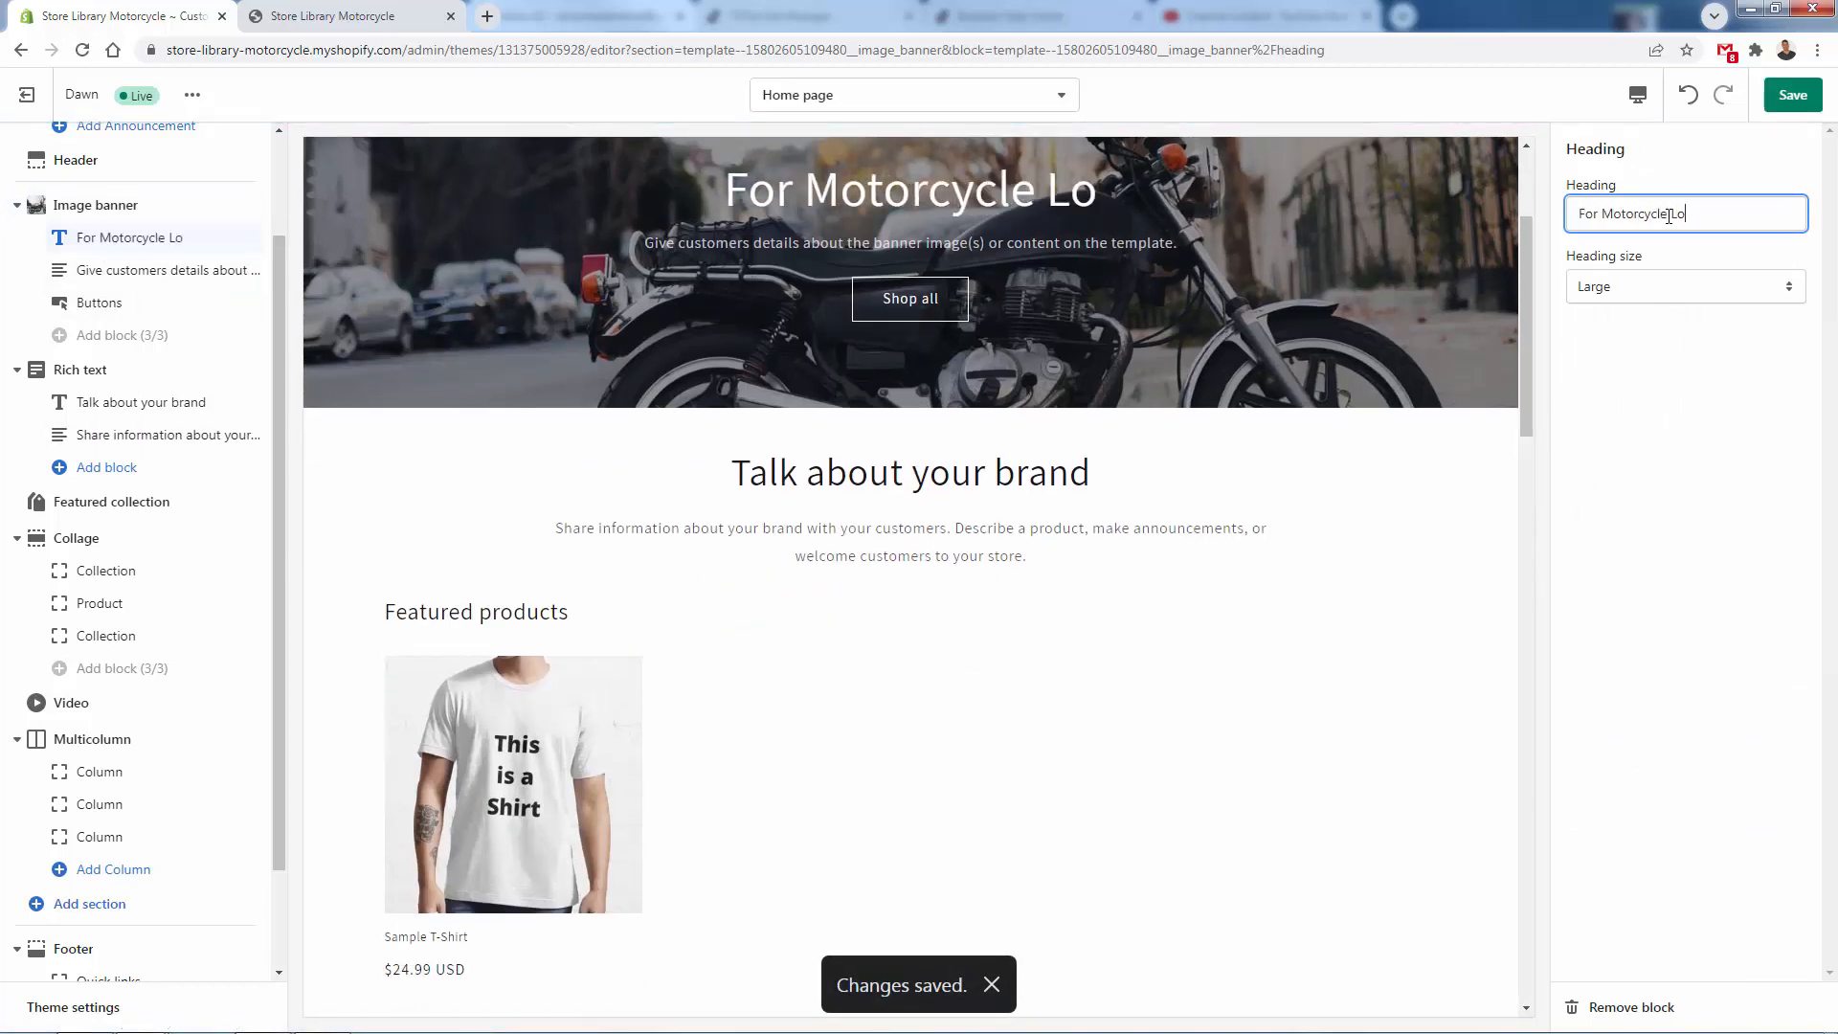
- Save the theme and hide the image banner's description text block
left_click(1793, 96)
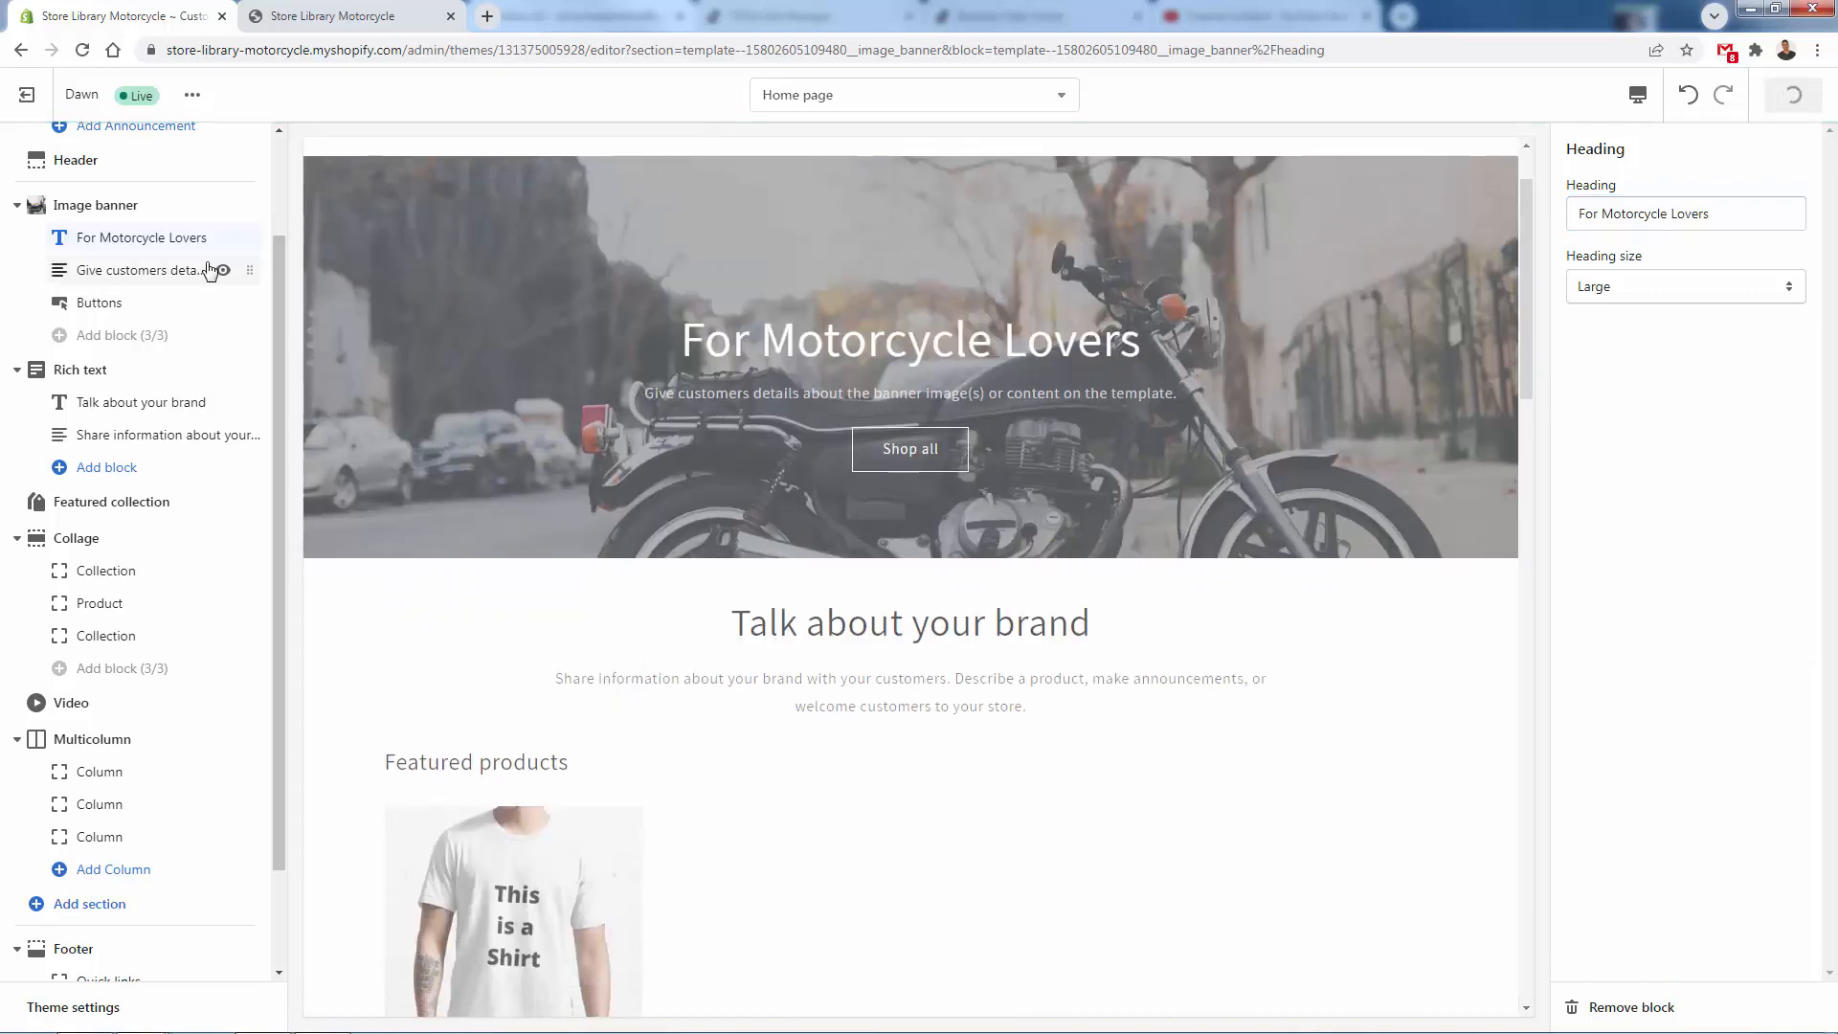
- Set the image banner's first button label to "New Releases"
left_click(99, 303)
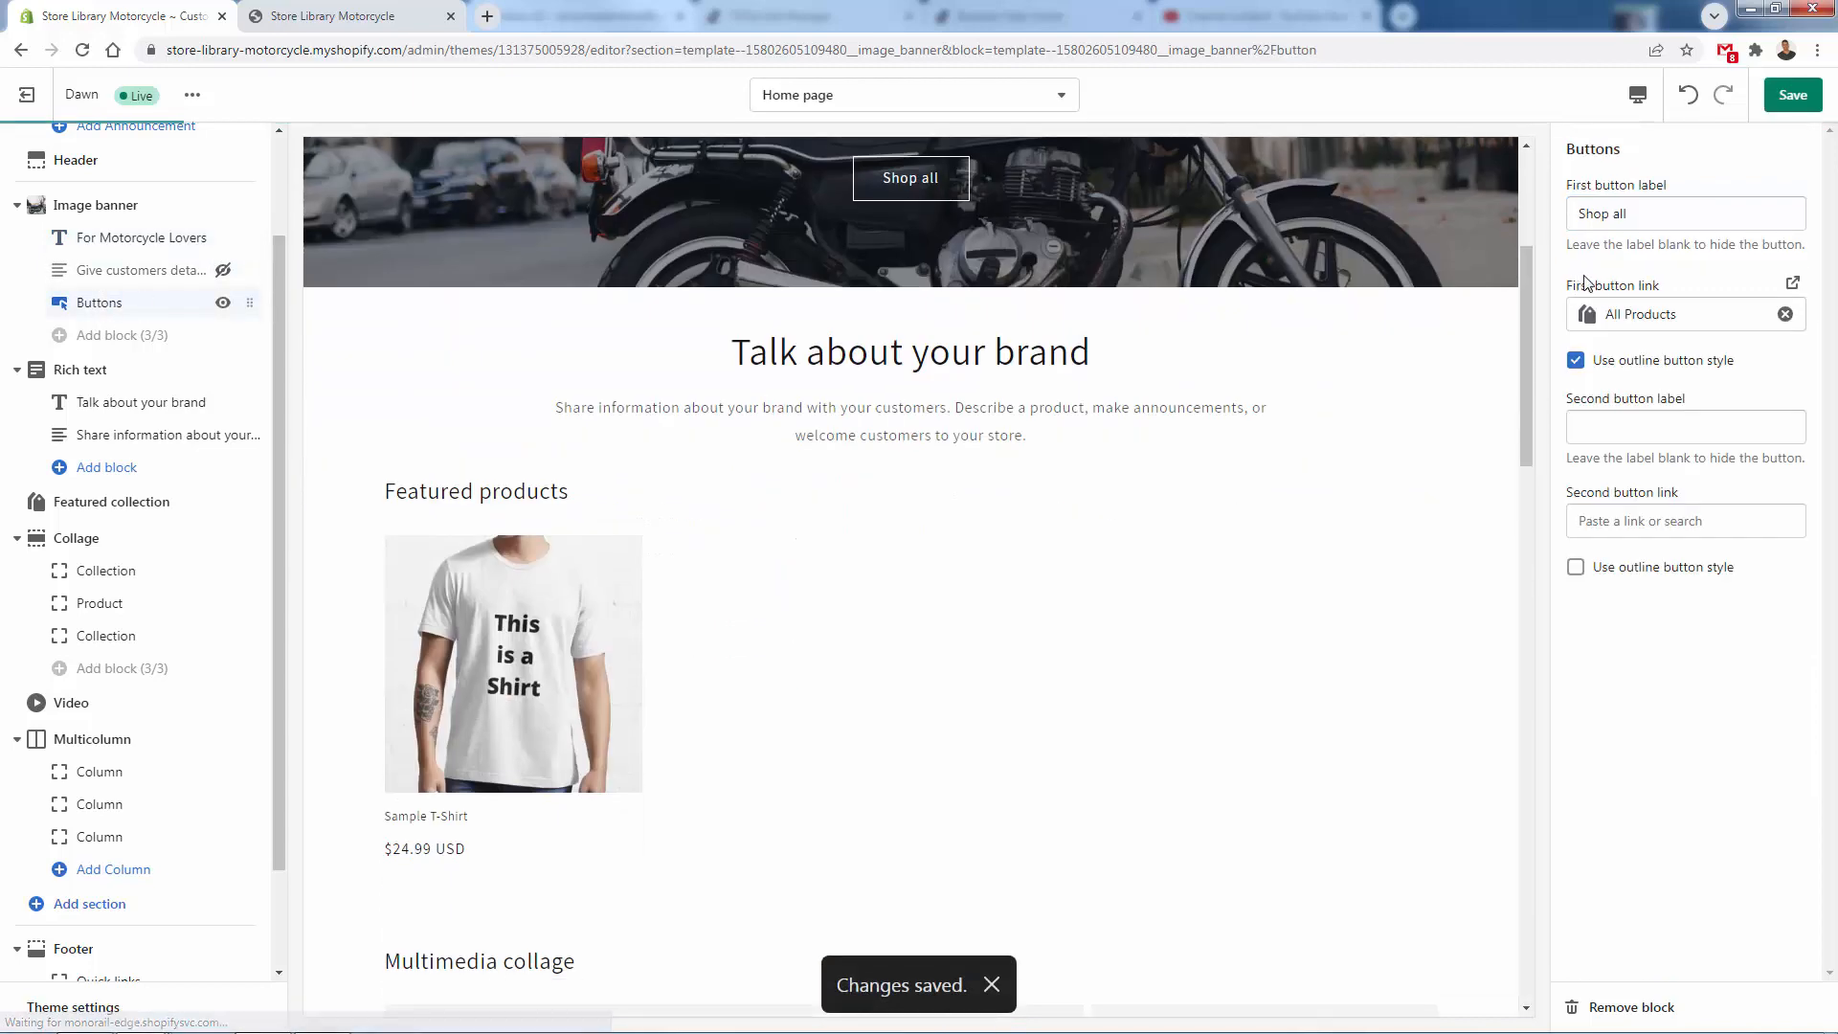
left_click(1644, 221)
type("Best Sellers")
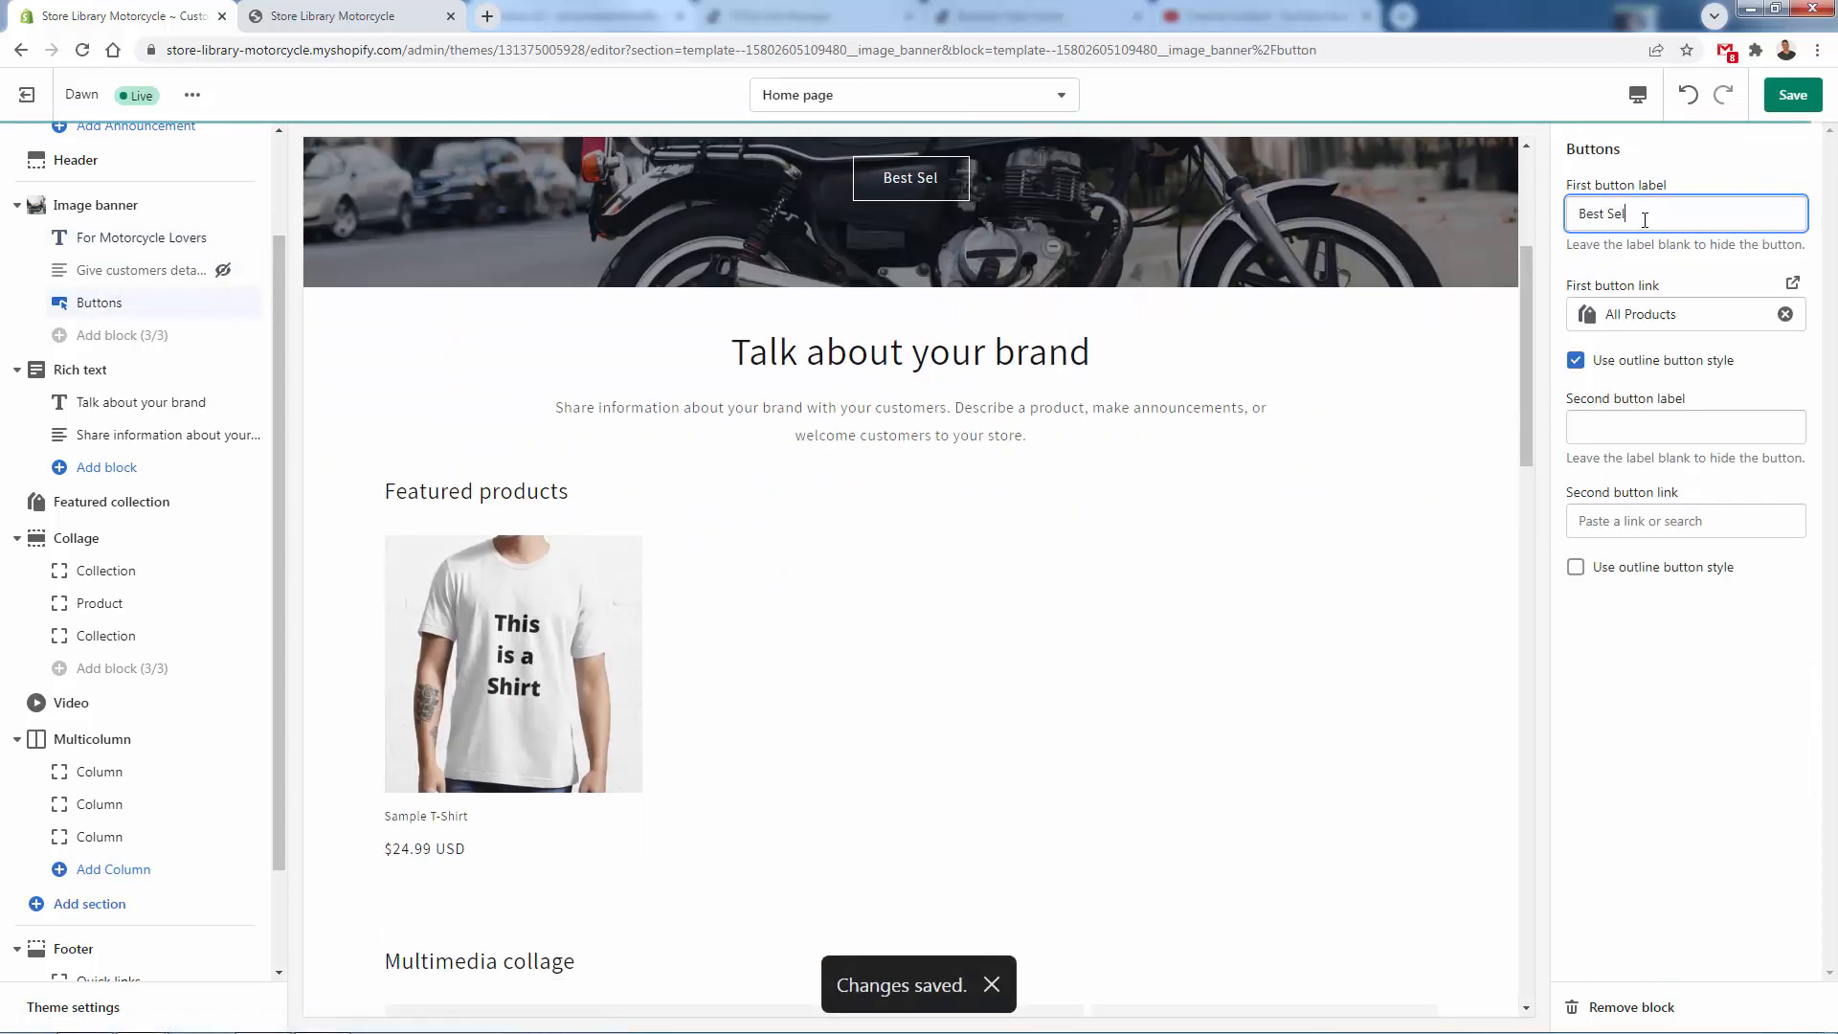
key("ctrl+a")
type("ANe")
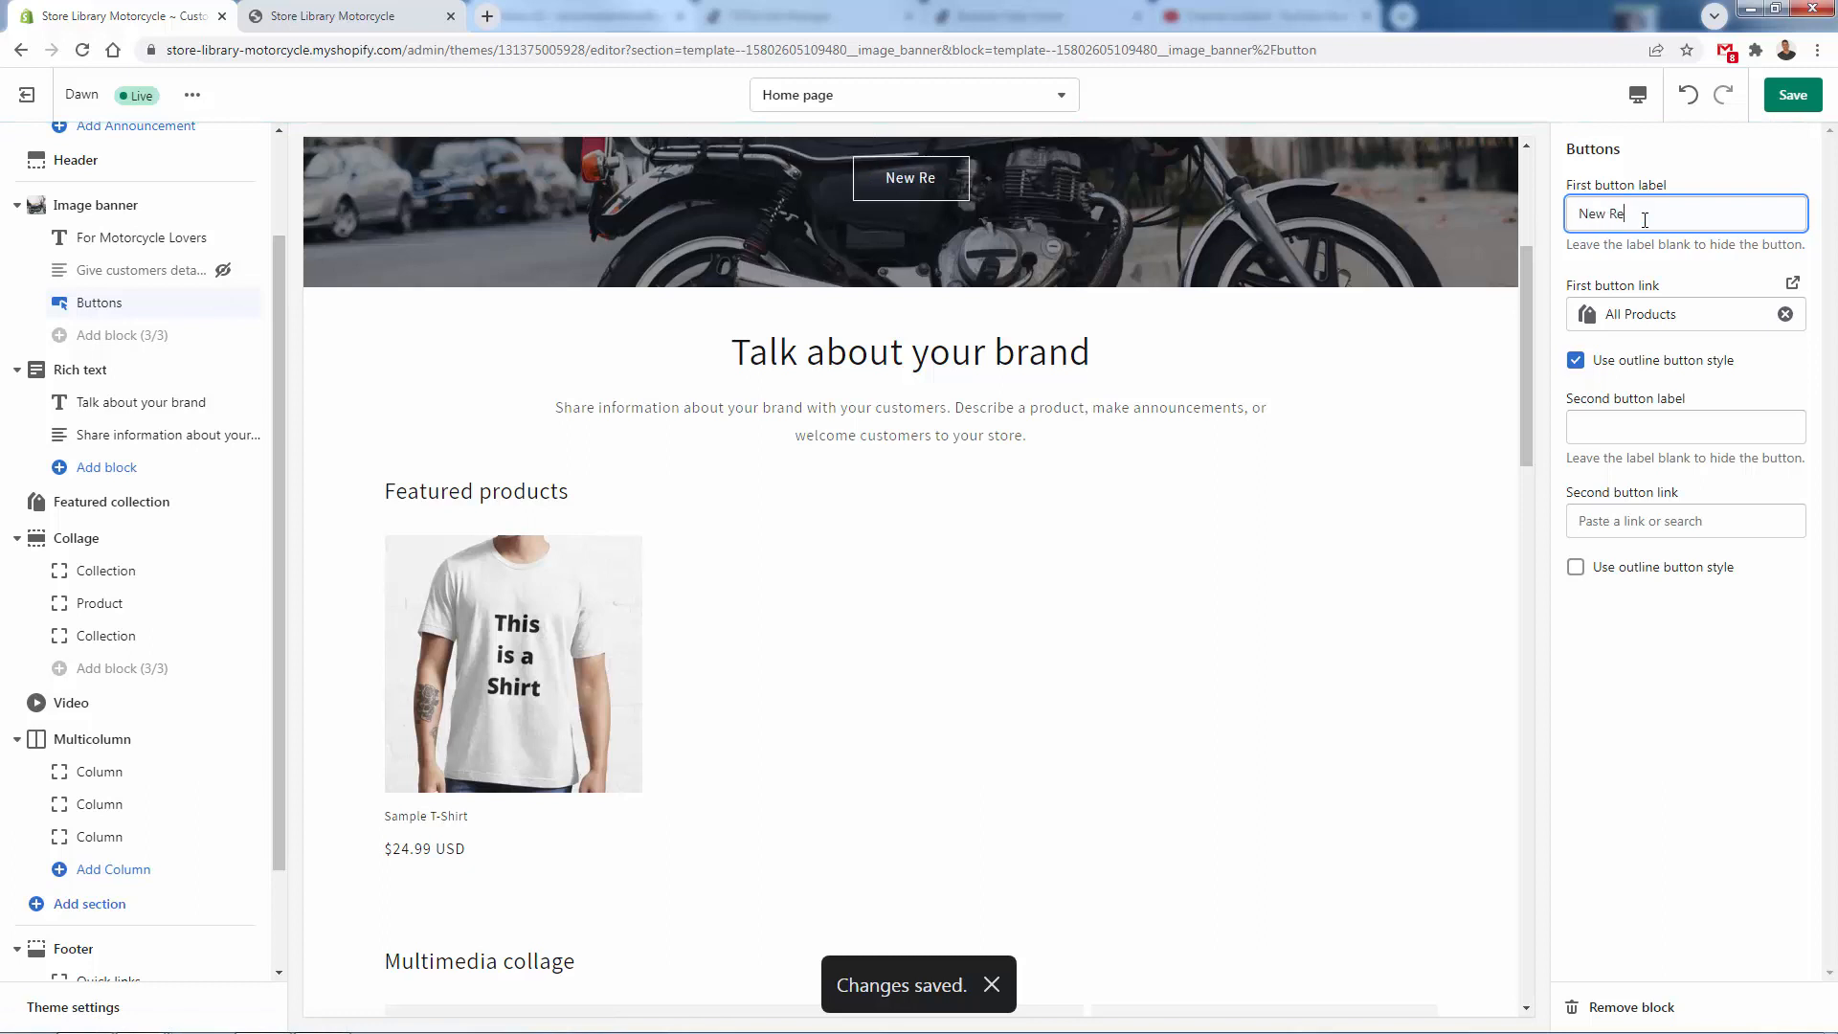
- Try the label "2nd Button" on the image banner's second button and clear it again
left_click(1682, 425)
type("Old But Gold")
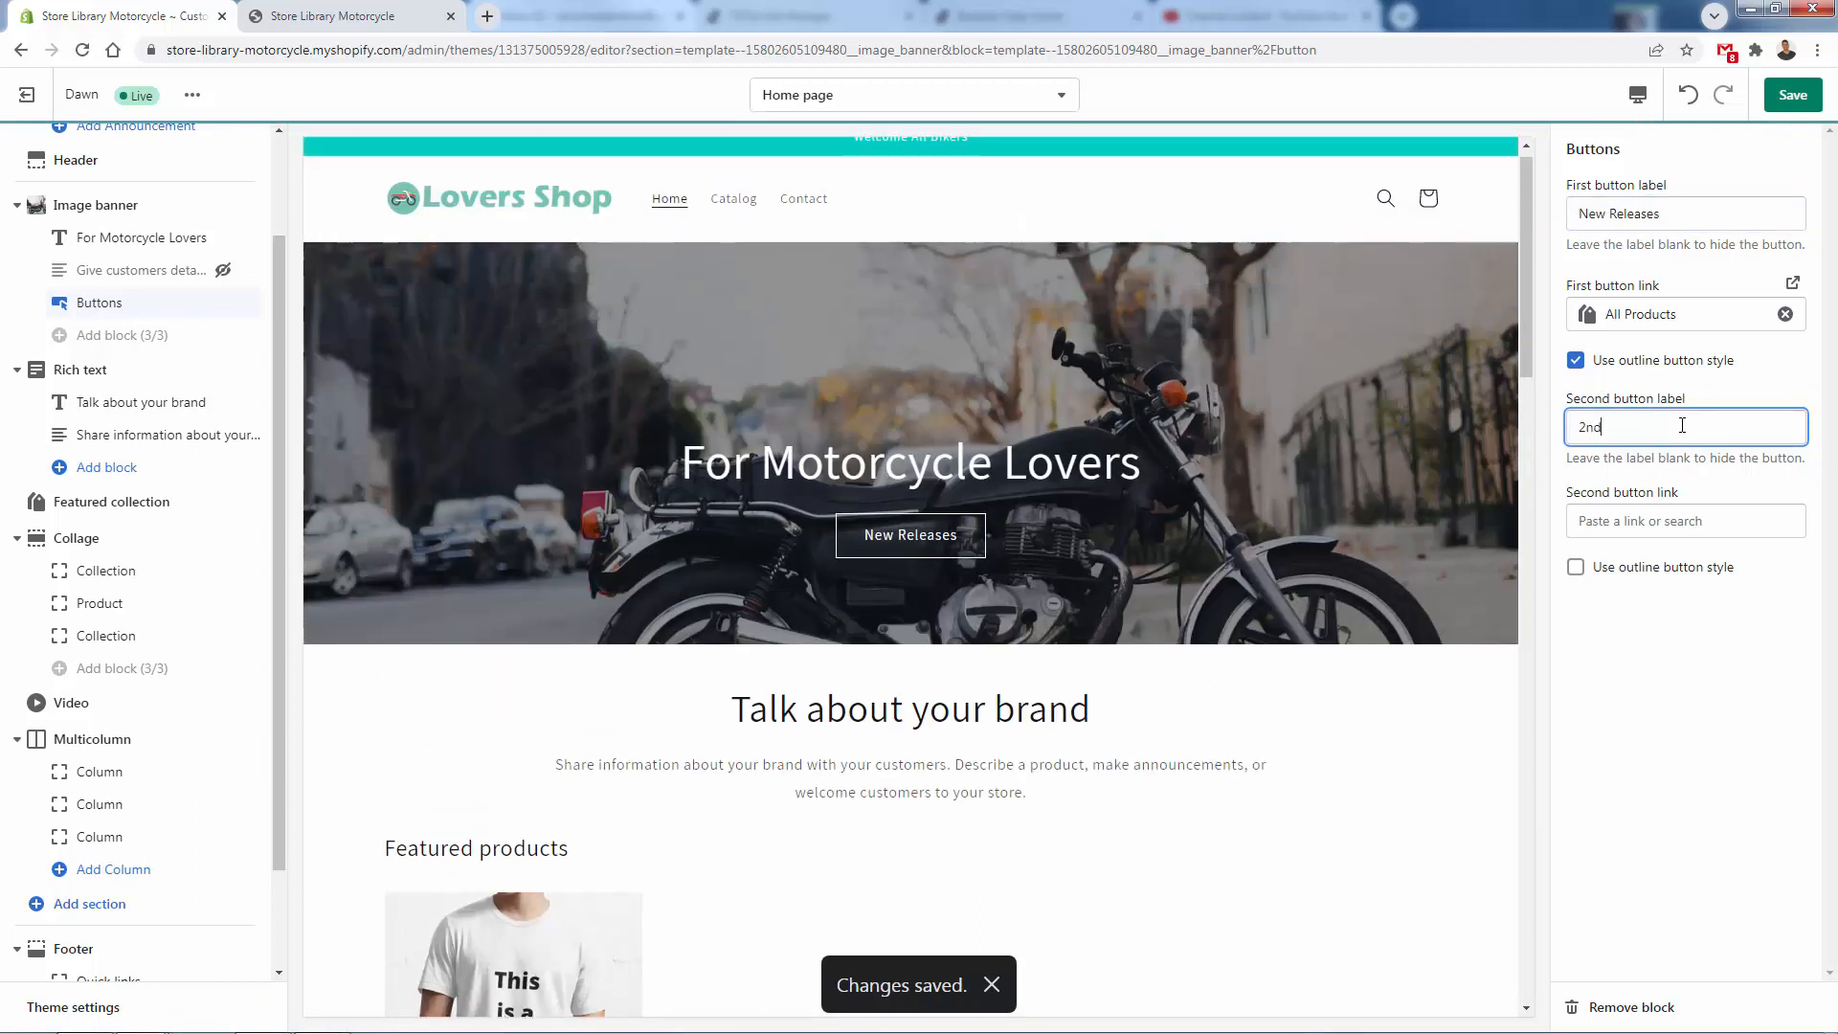
key("Tab")
left_click(1657, 773)
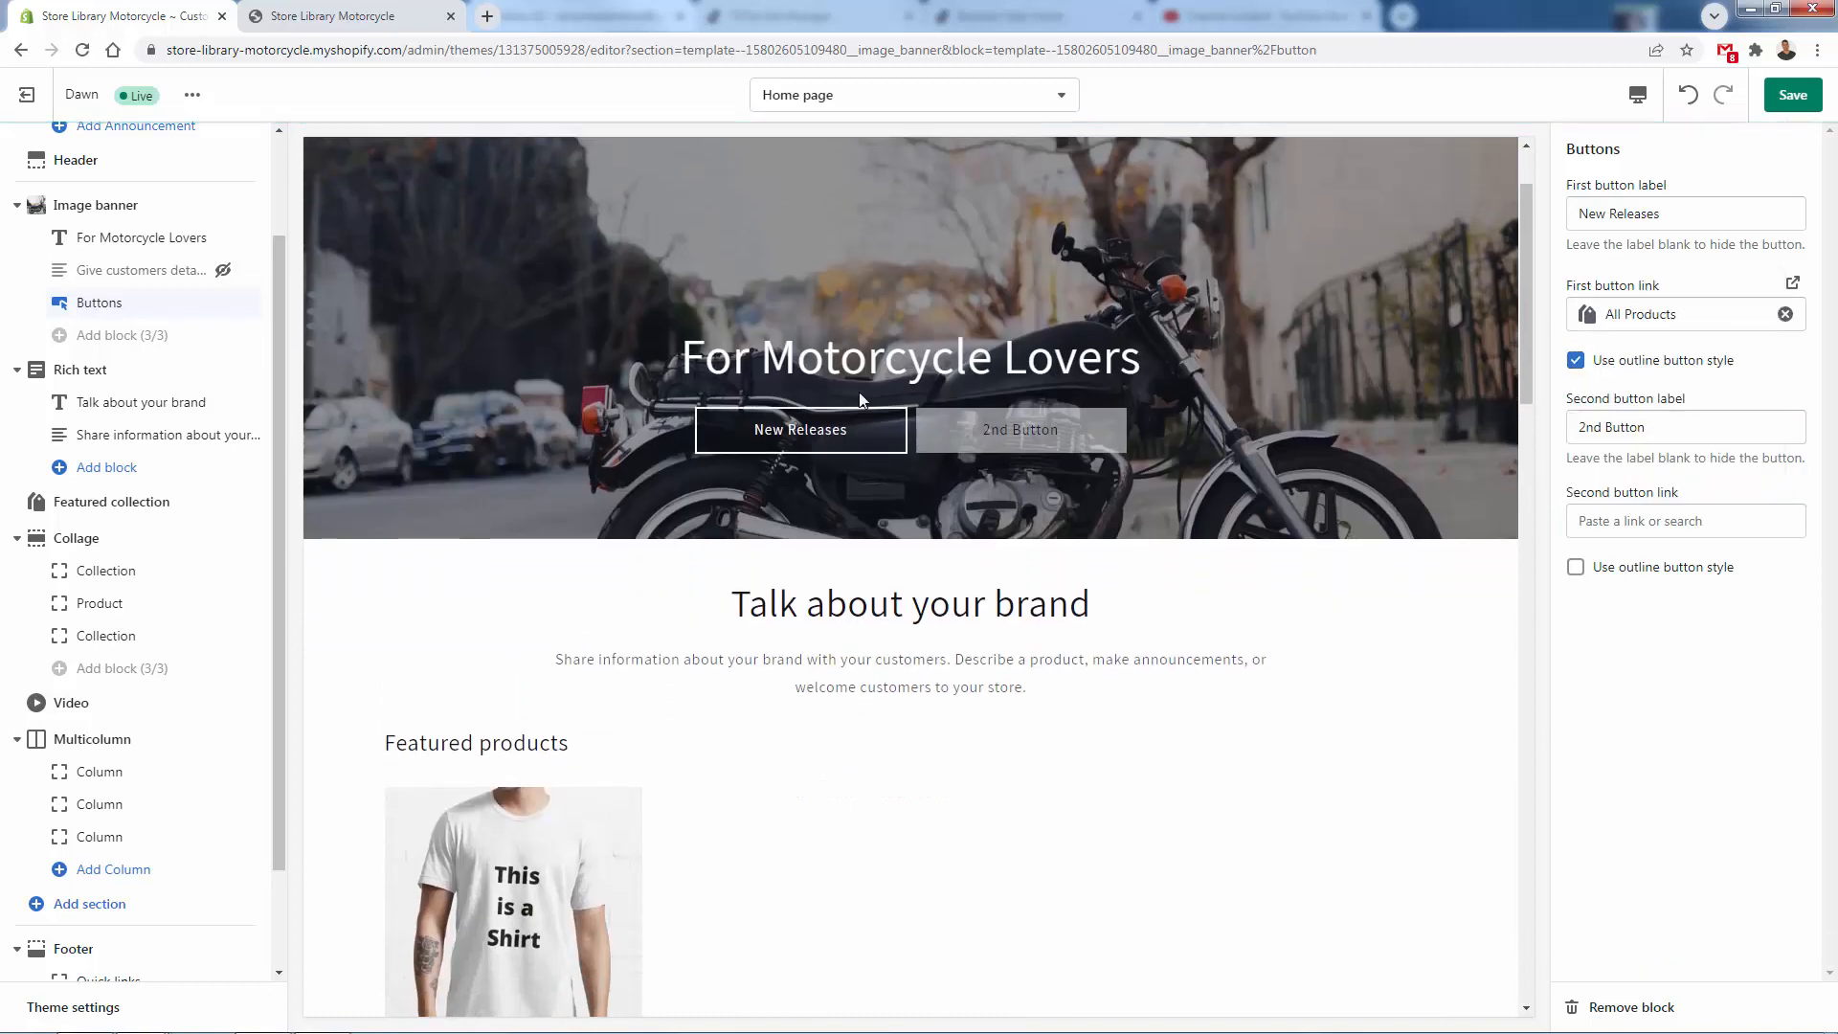
key("BackSpace")
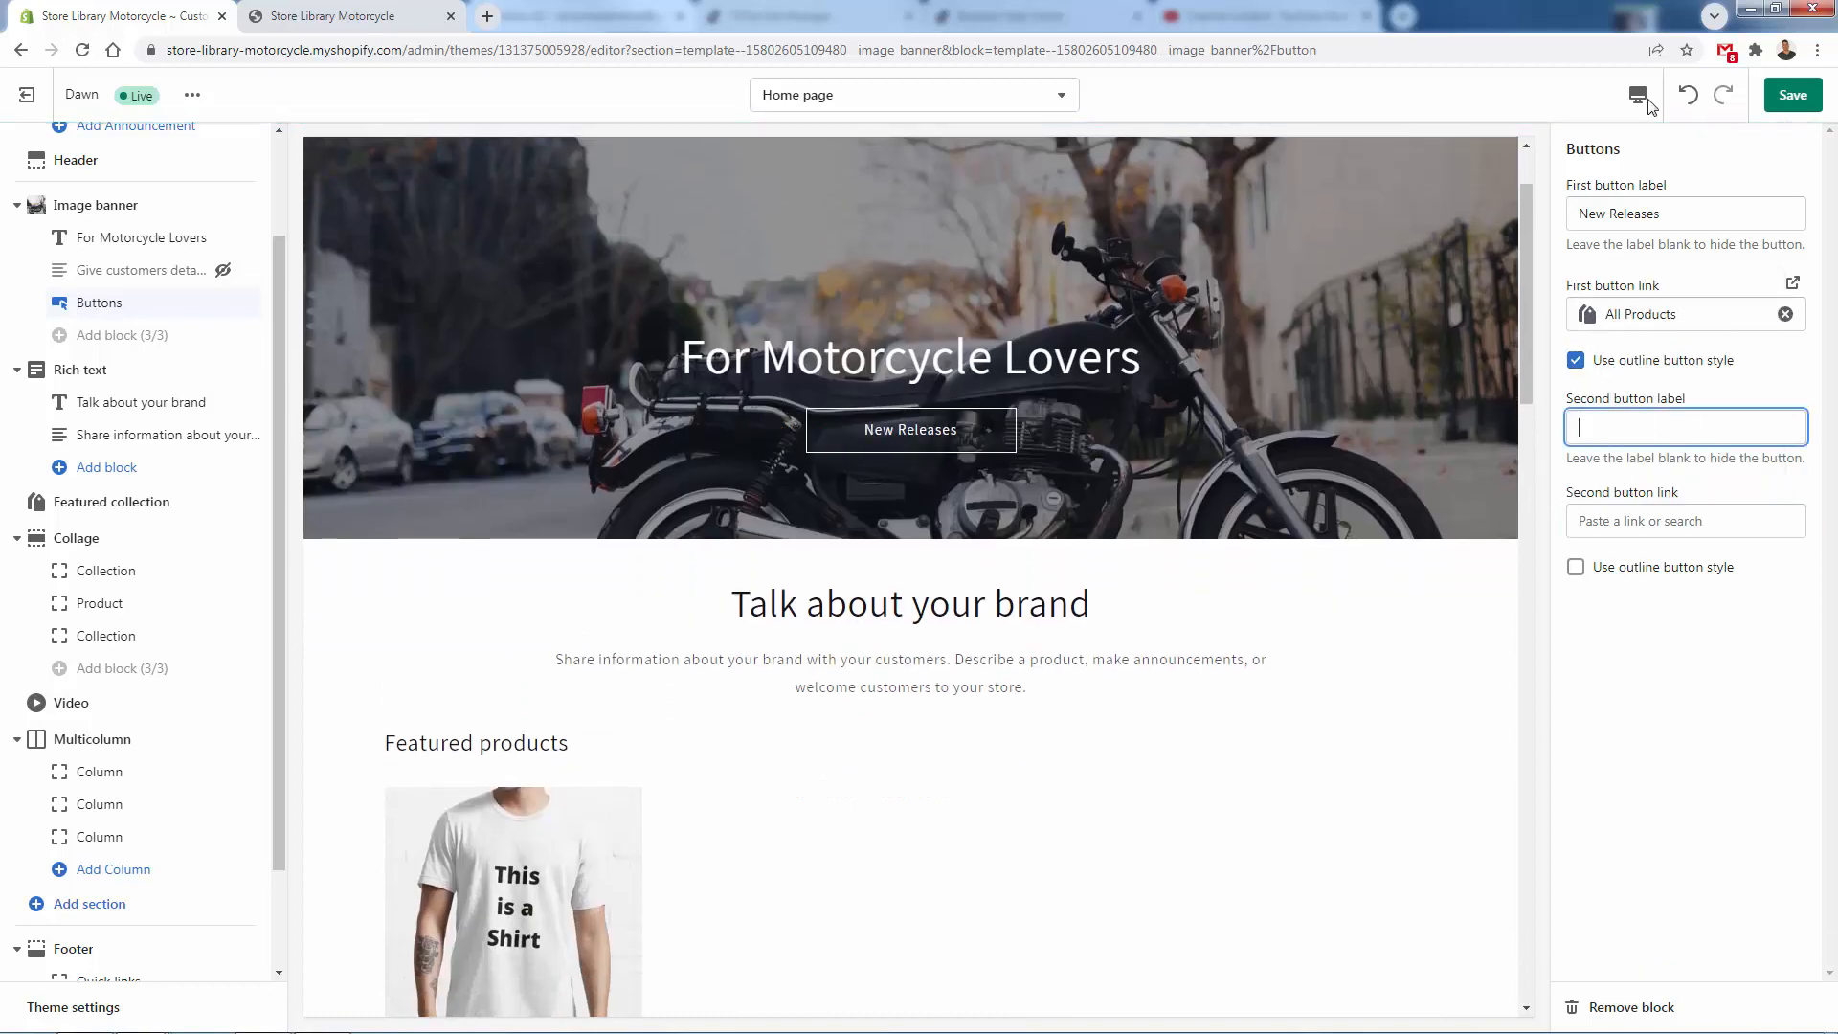
- Save the theme, check the updated banner in the store preview tab and return to the theme editor
left_click(344, 16)
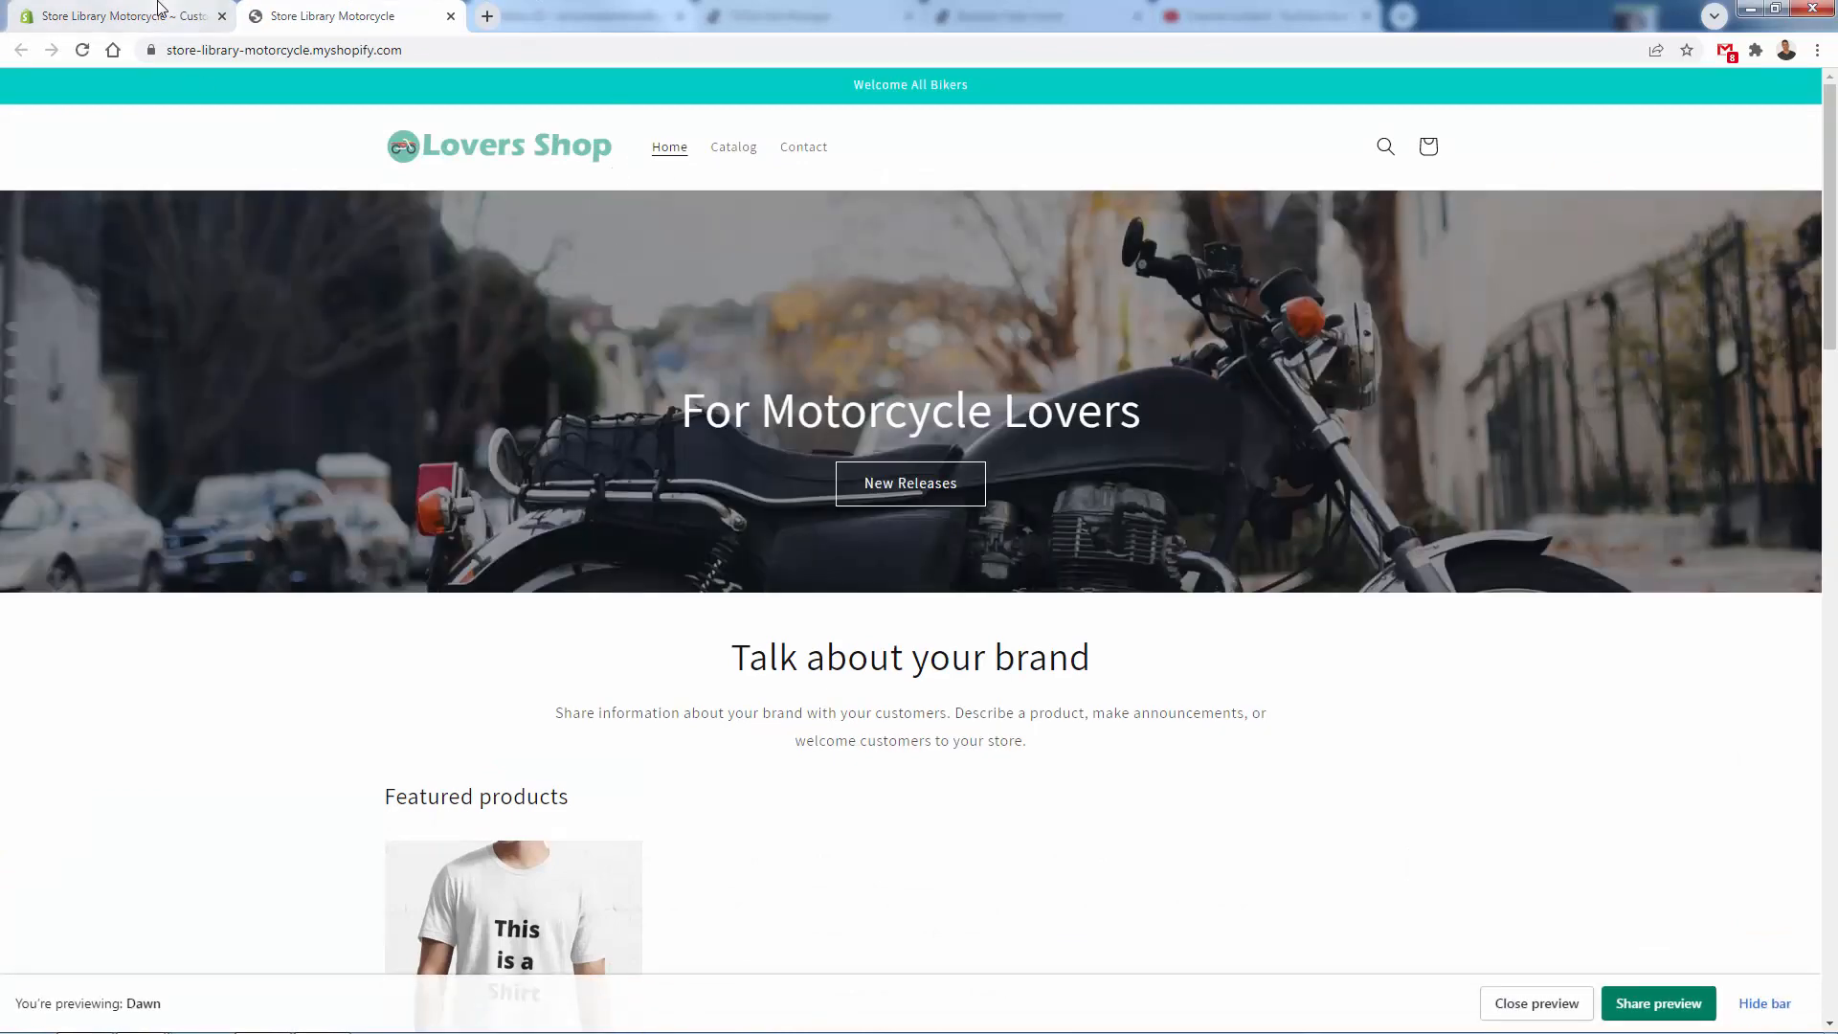
left_click(159, 7)
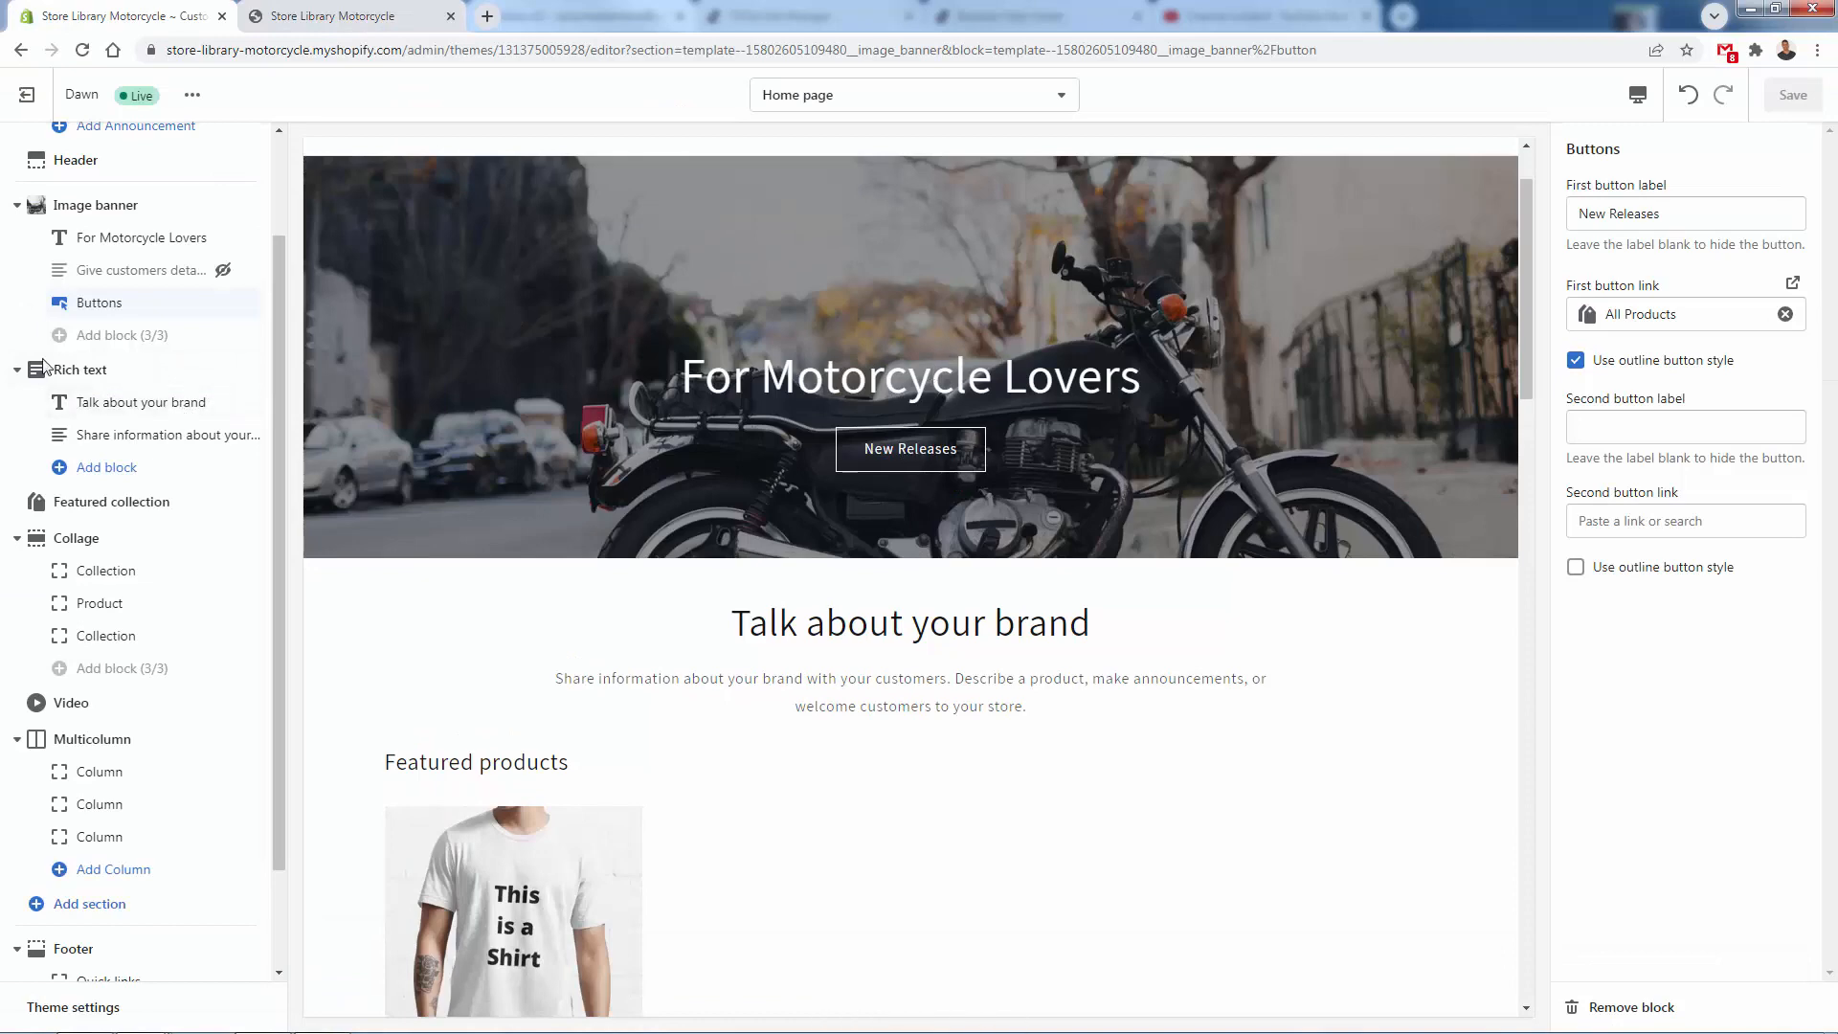
- Change the rich text section's heading to "Made For Bikers, By Bikers" and save the theme
left_click(123, 406)
double_click(1654, 213)
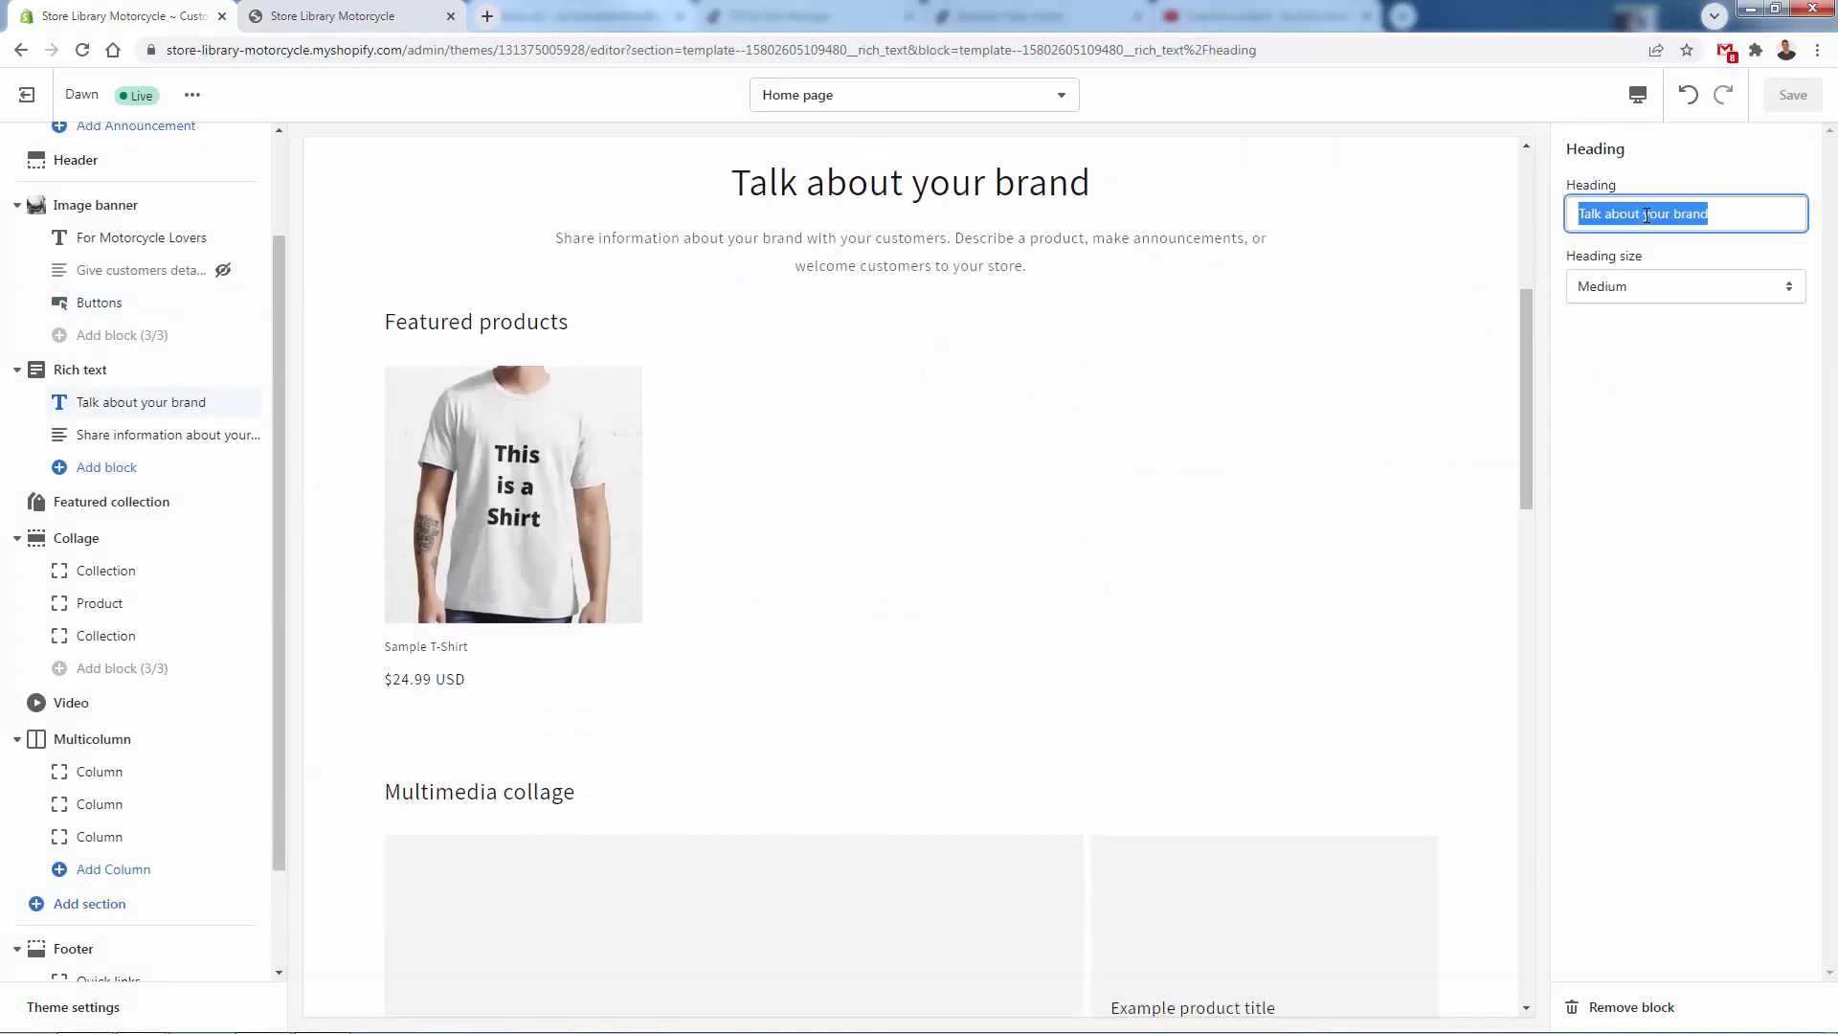
type("Made For Bikers, By Bikers")
left_click(1792, 94)
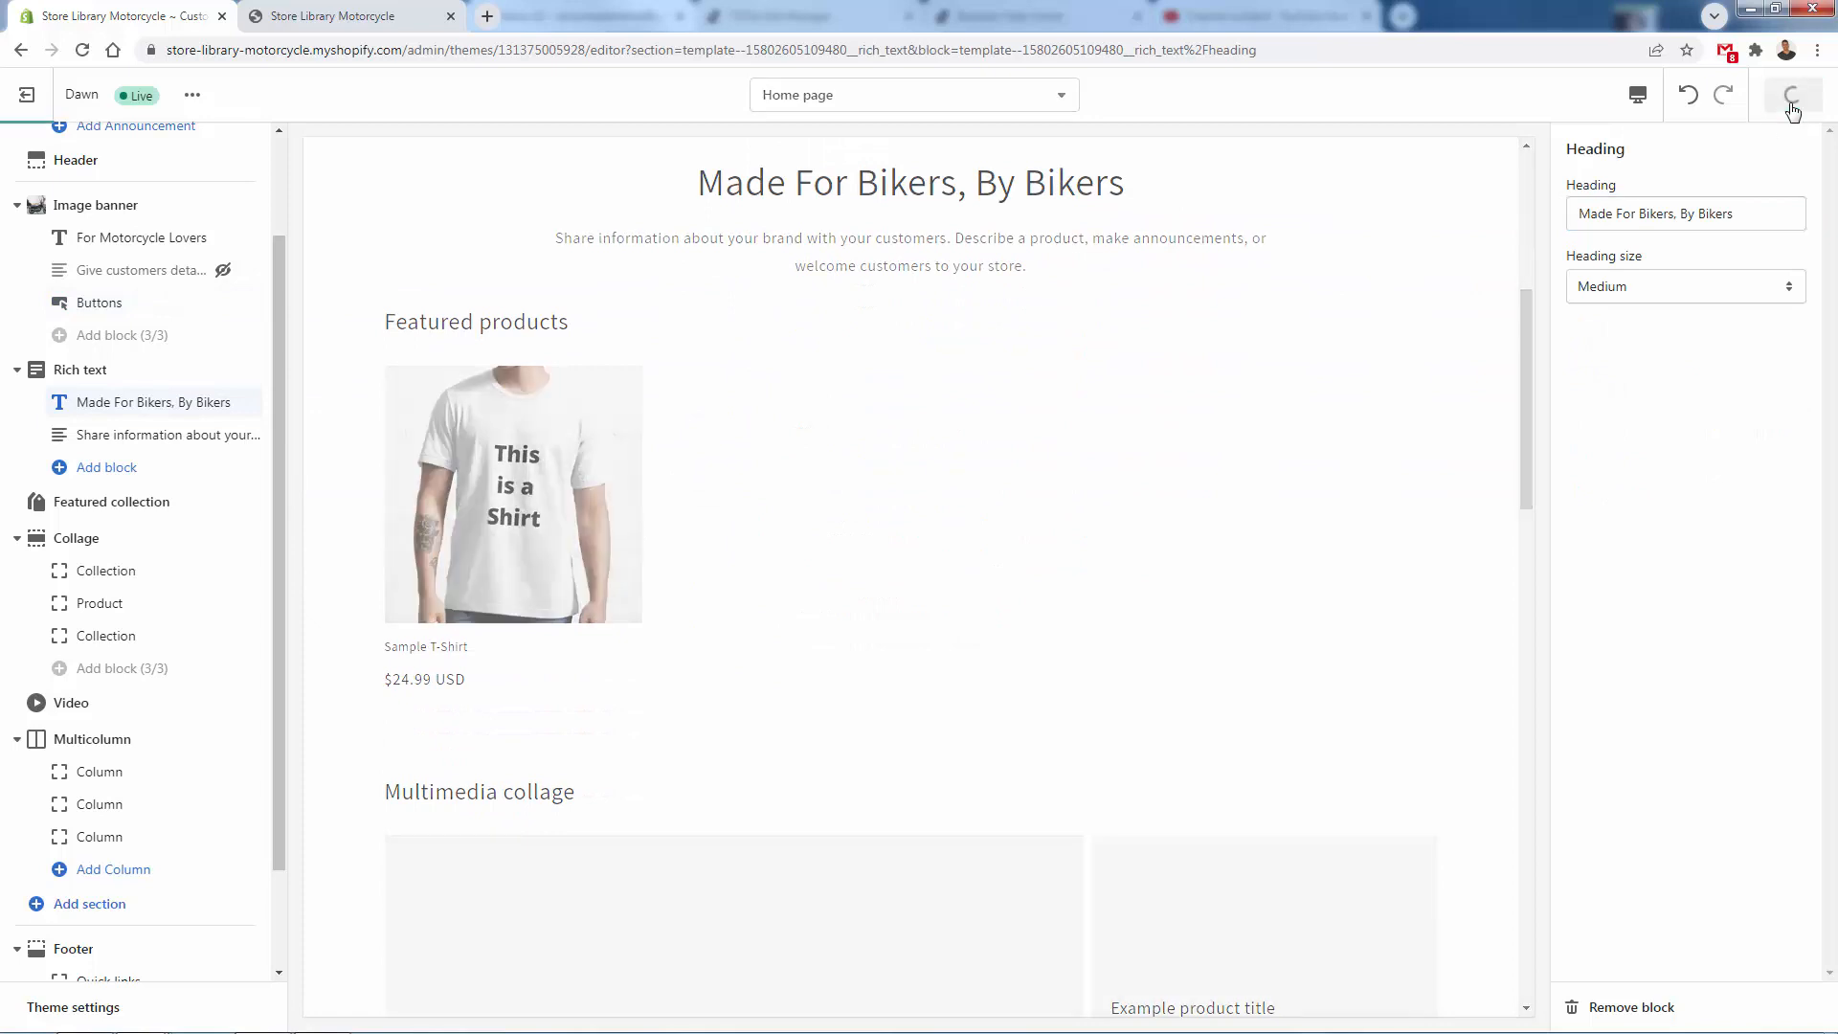
- Hide the rich text section's description block and the Collage and Video sections on the home page
left_click(223, 435)
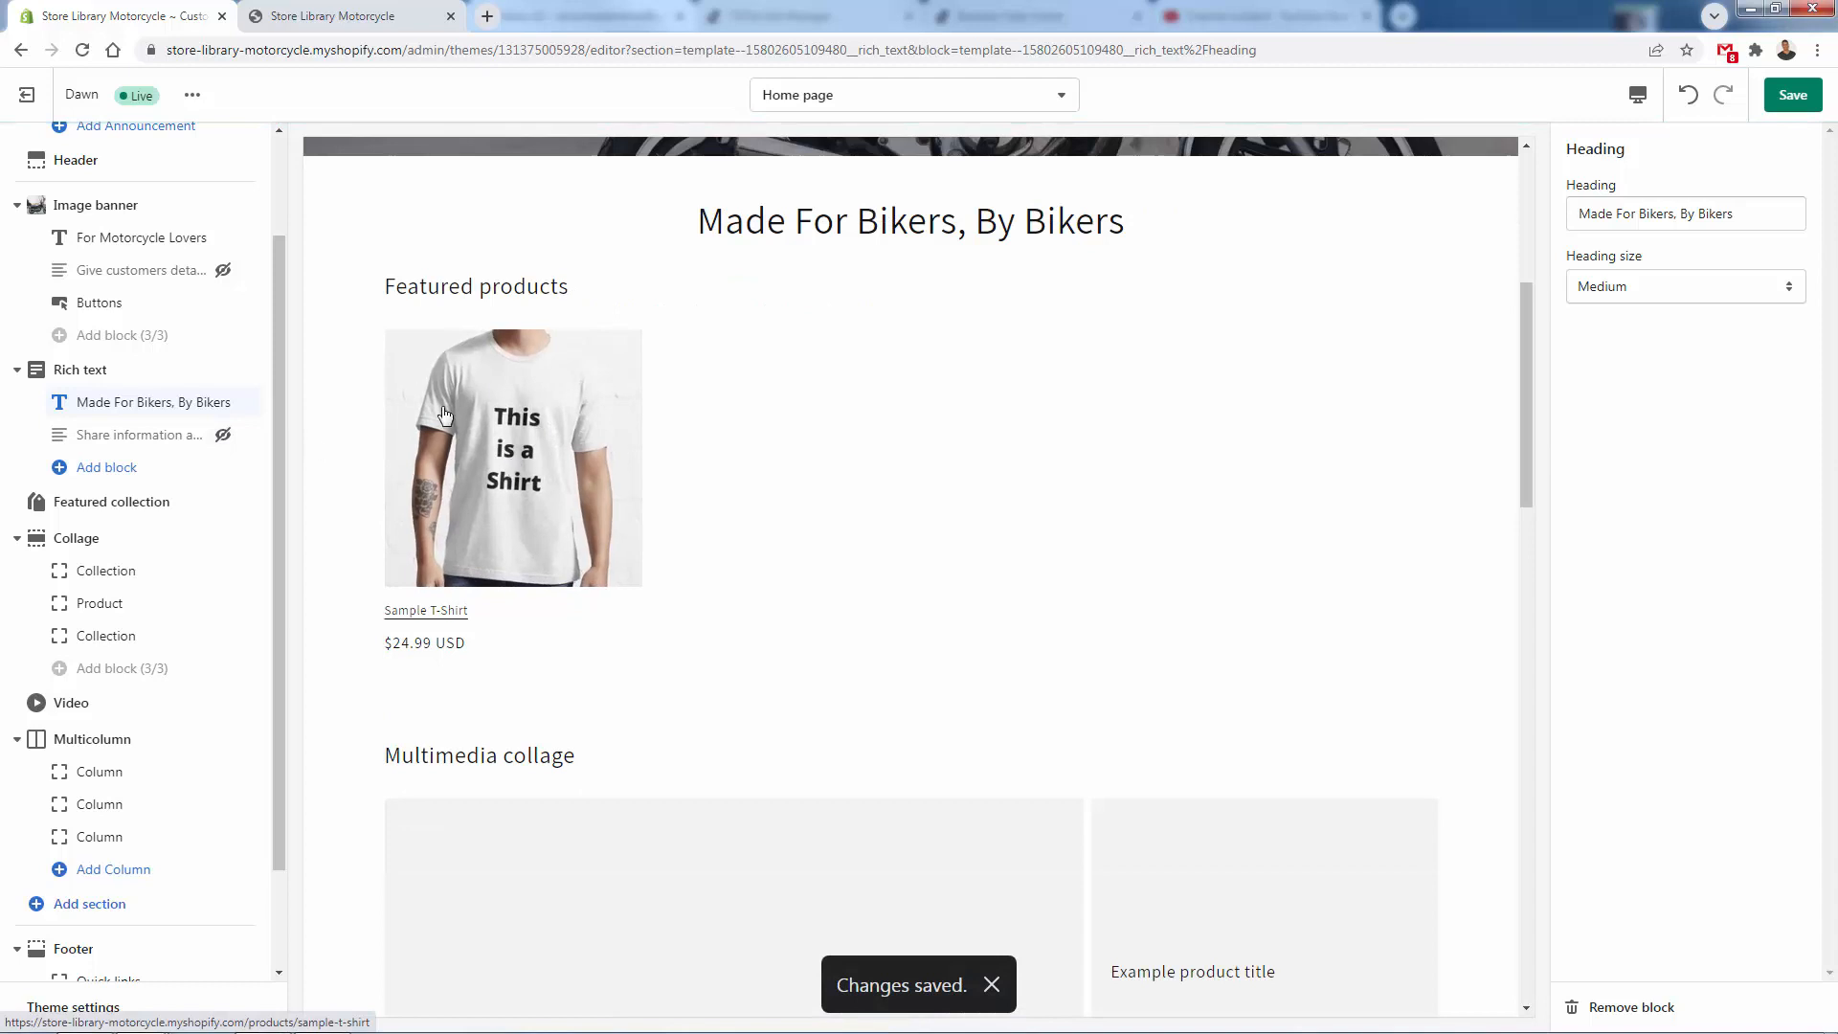
scroll(485, 640, "down", 1)
scroll(485, 640, "down", 3)
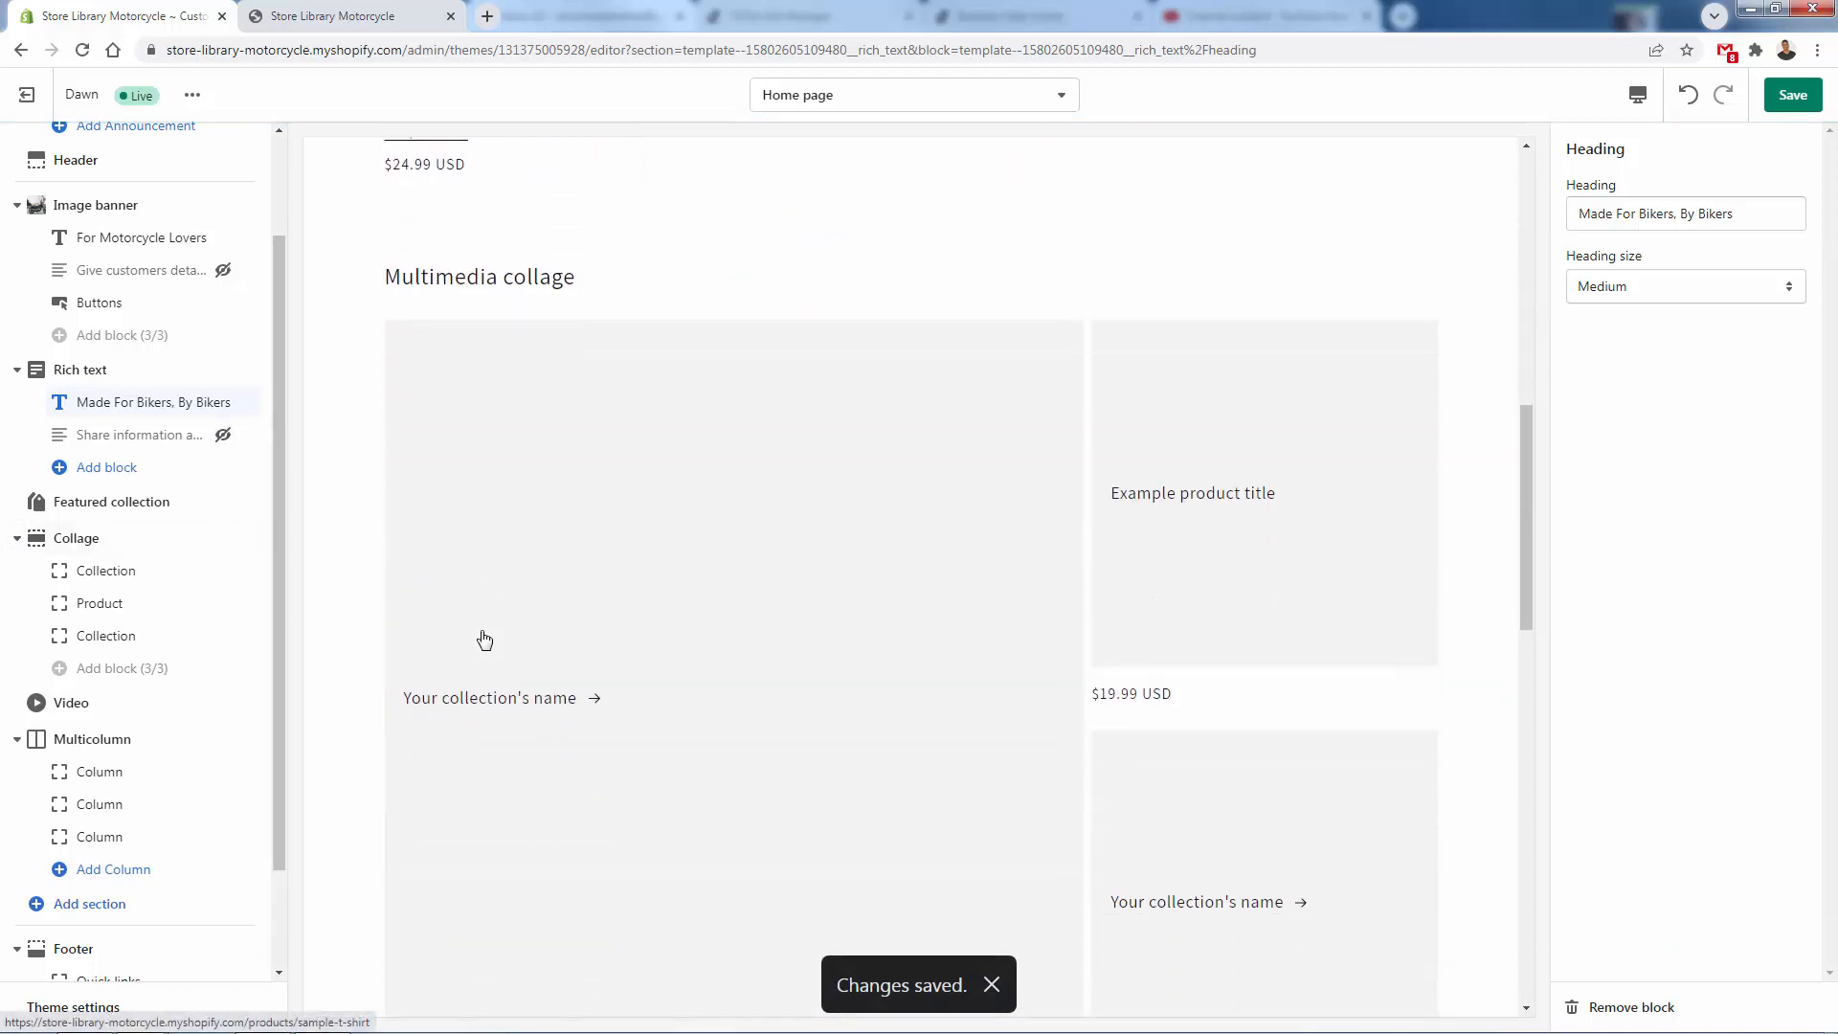
left_click(223, 538)
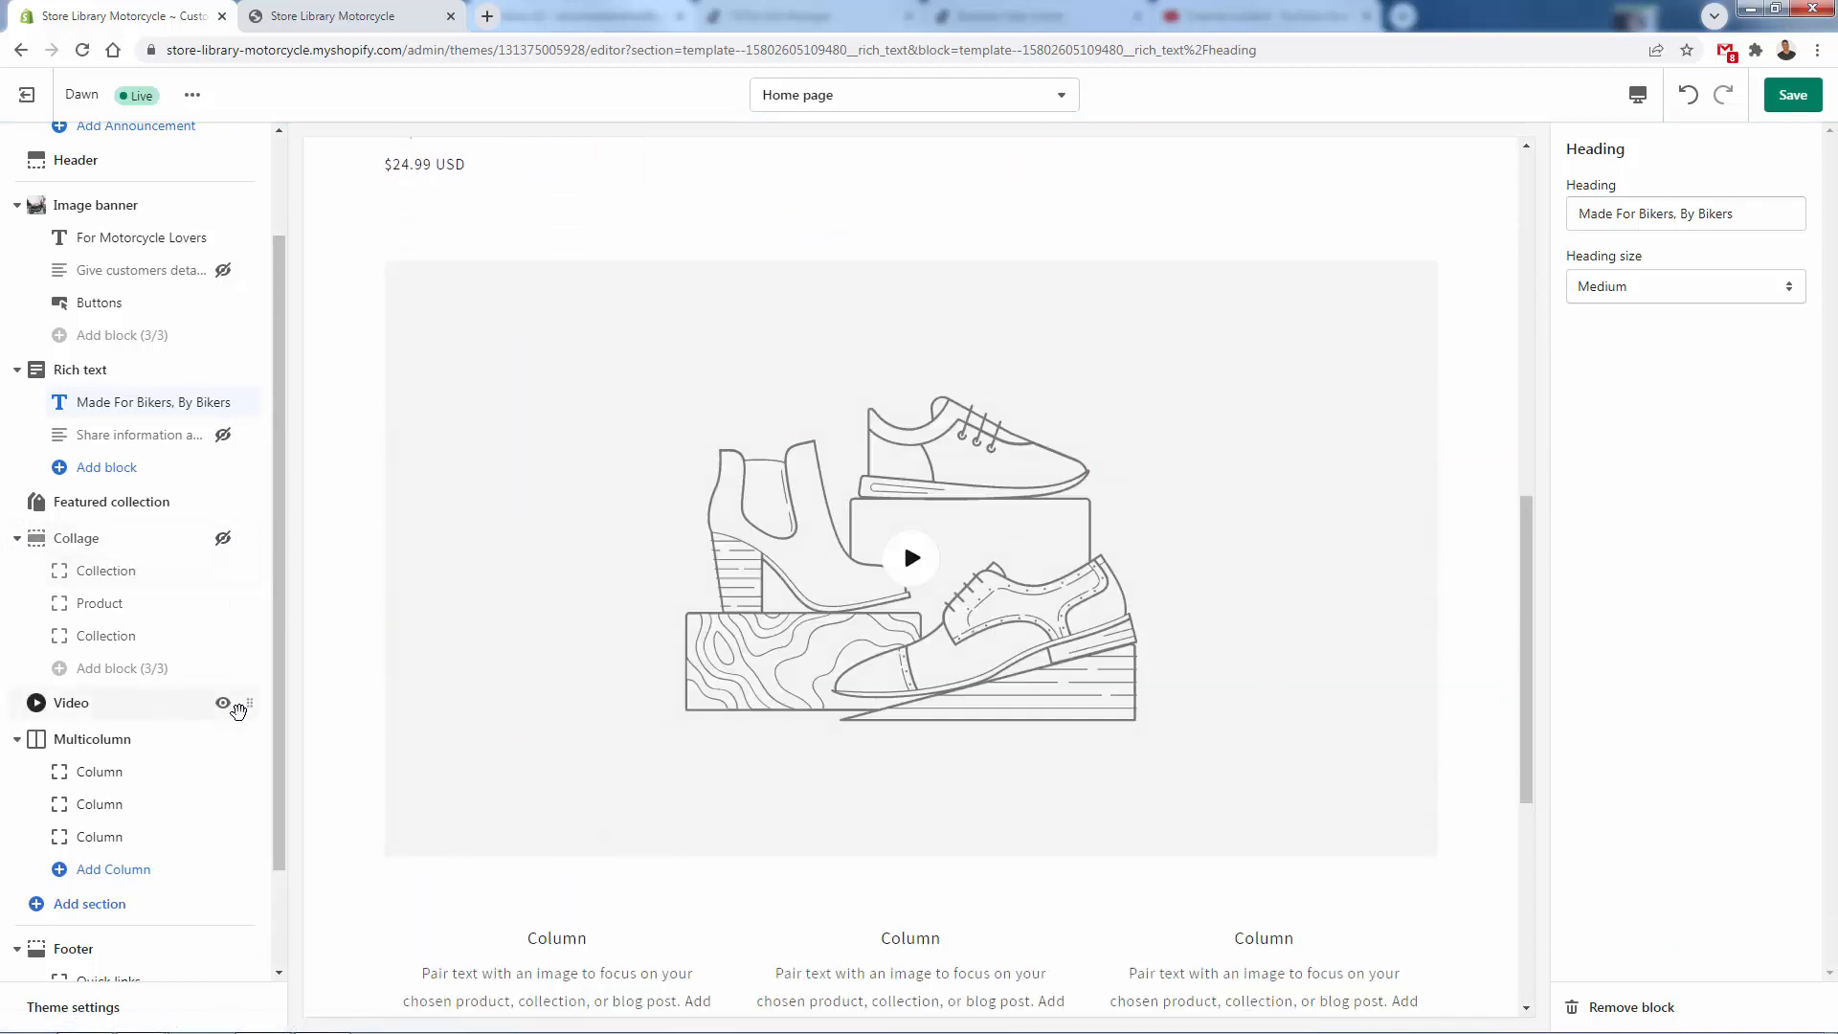
left_click(223, 704)
left_click(36, 539)
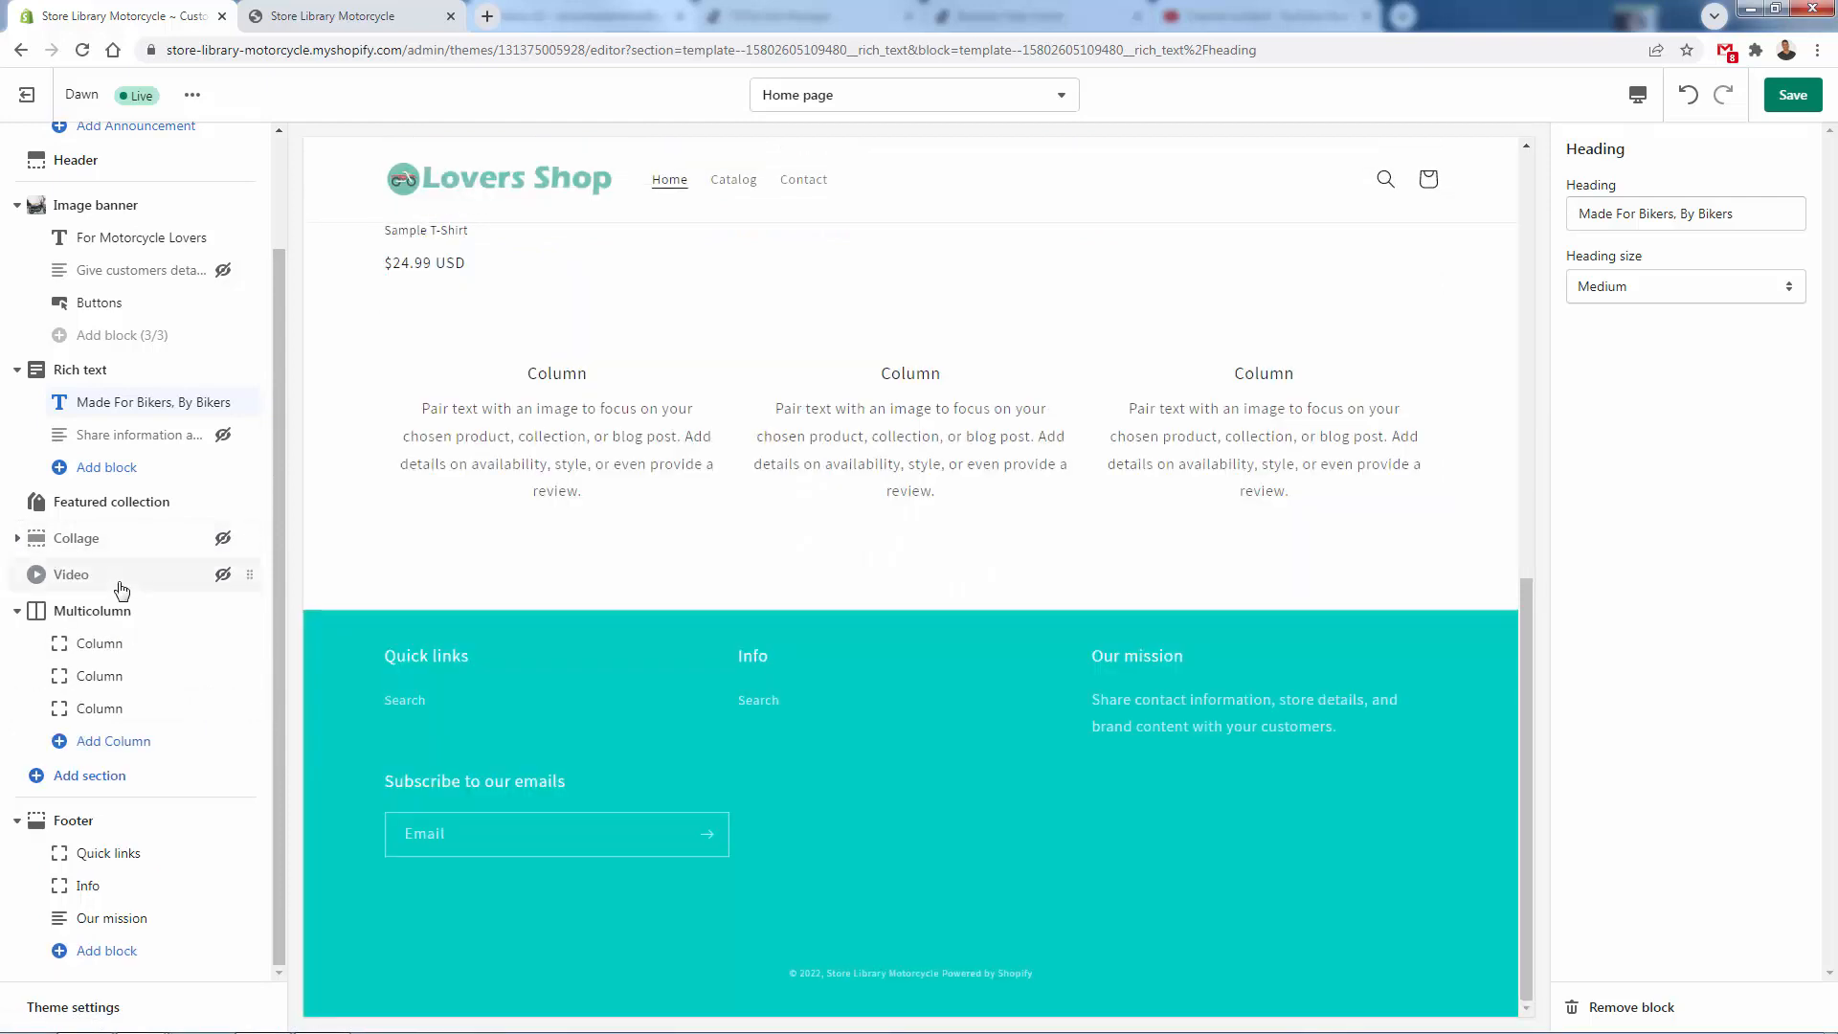
- Move the Multicolumn section directly below the Rich text section, ahead of Featured collection
scroll(849, 607, "up", 2)
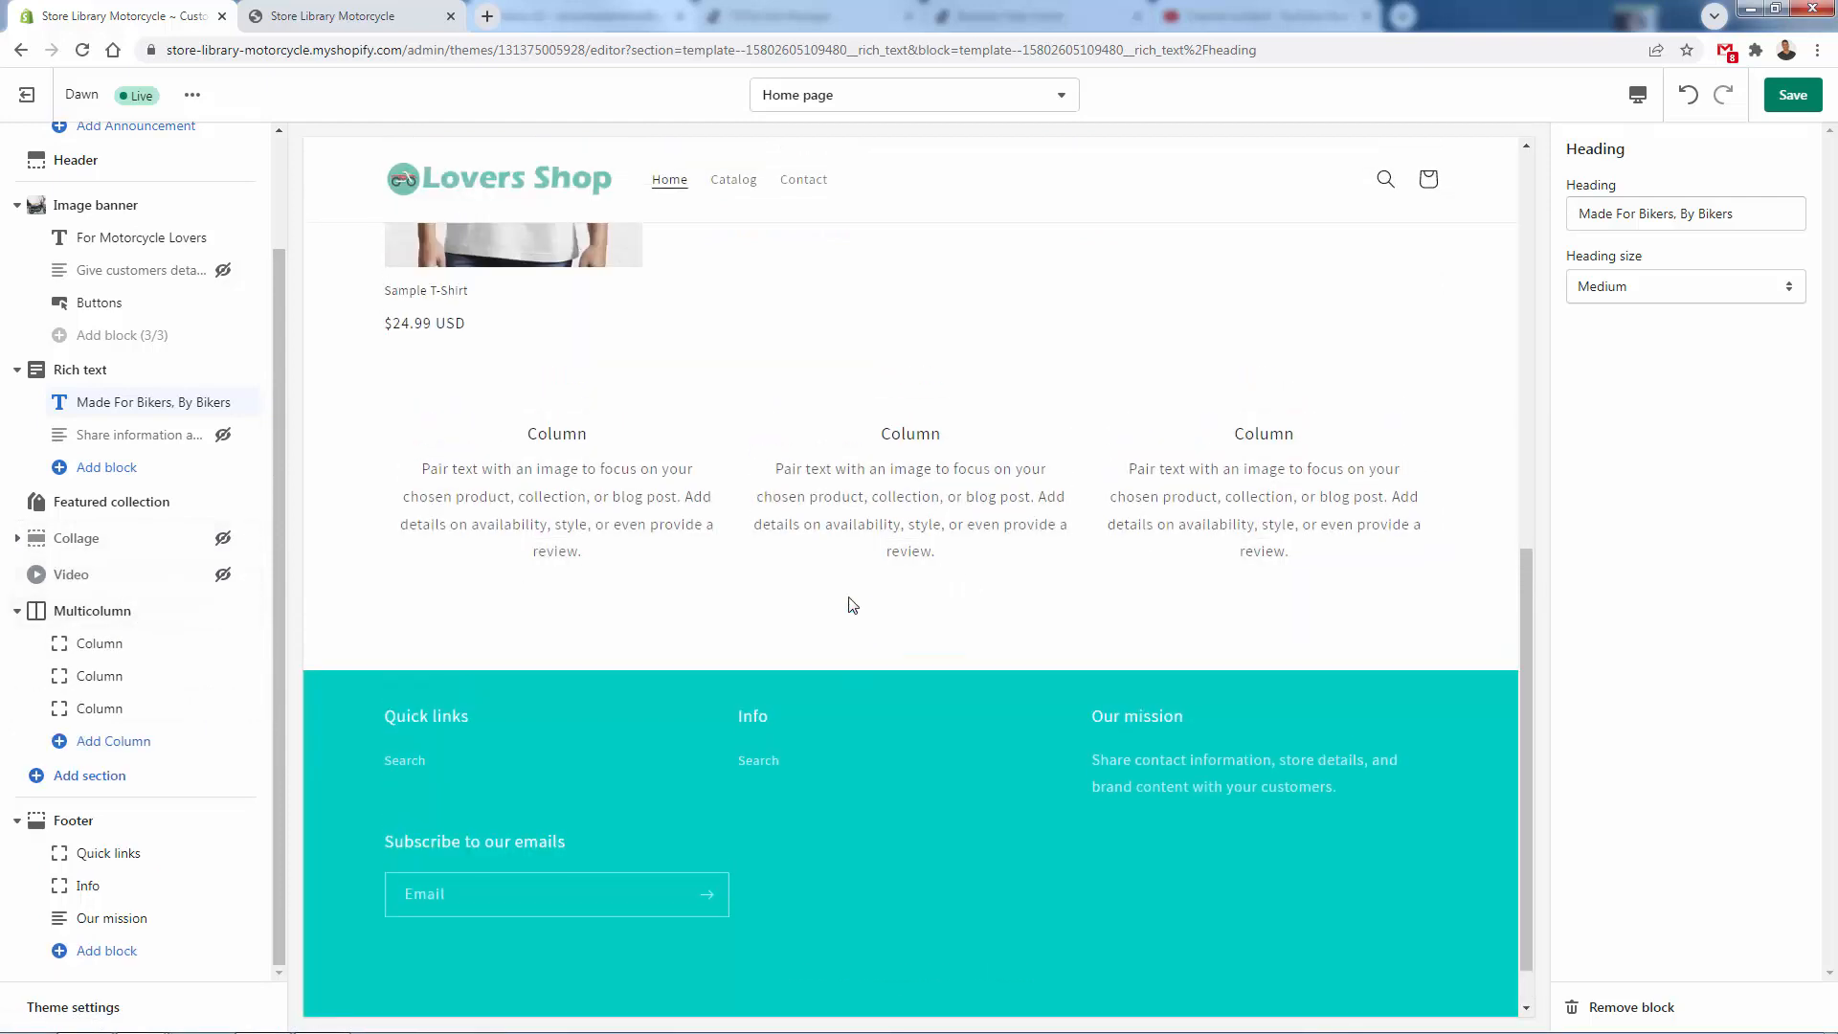
mouse_move(245, 610)
left_mouse_down()
mouse_move(239, 517)
mouse_move(229, 655)
mouse_move(244, 630)
left_mouse_up()
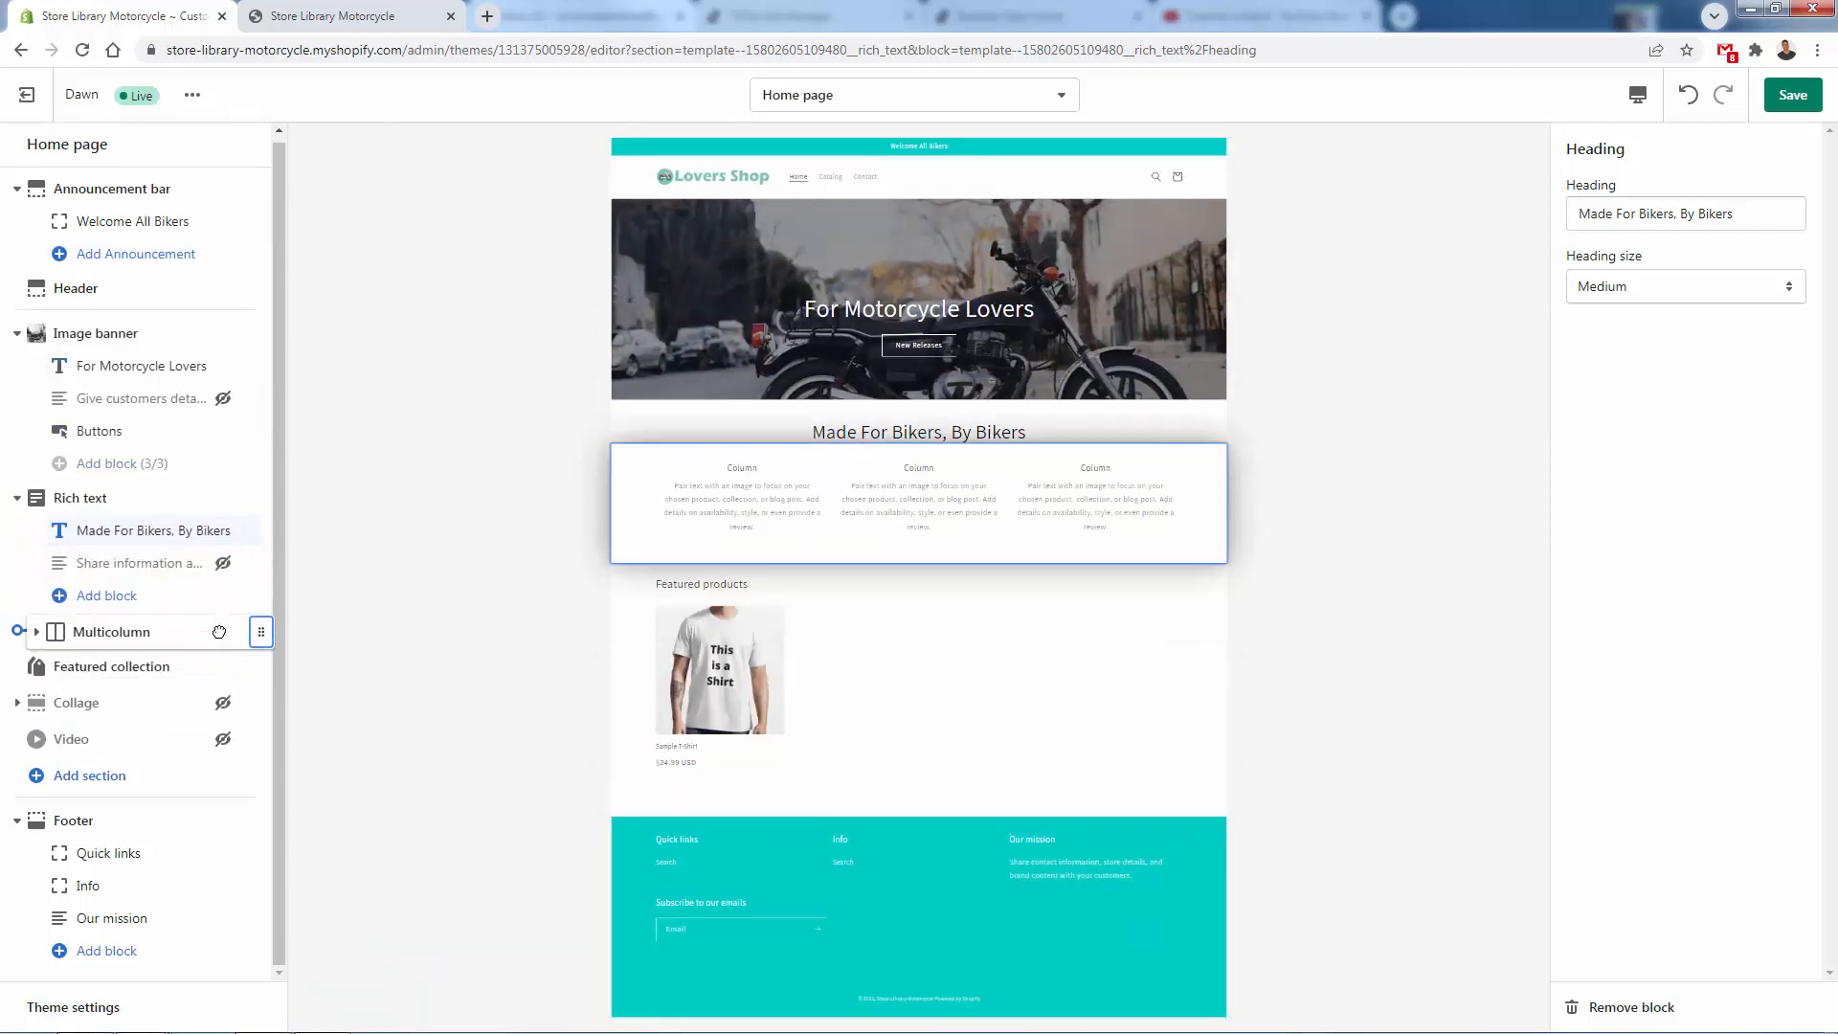
scroll(670, 657, "down", 6)
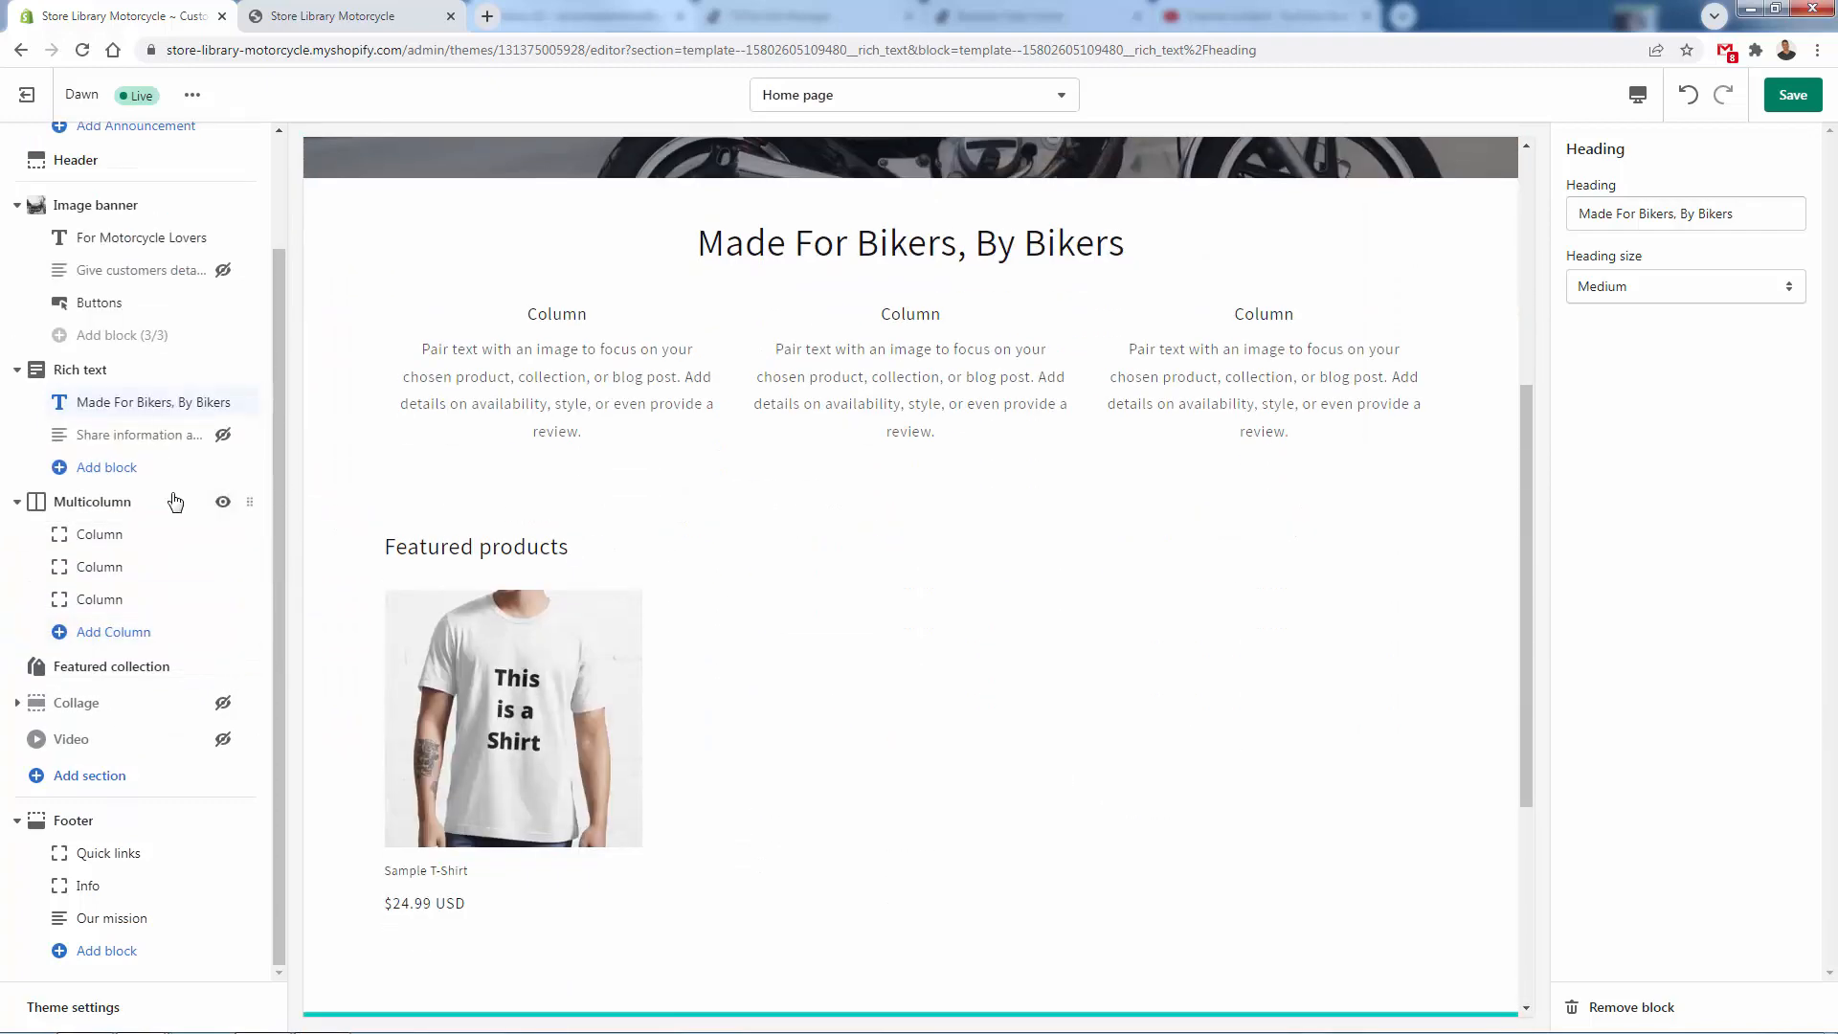
- Set the first Multicolumn column's heading to "Fast Shipping" and clear its description
left_click(142, 543)
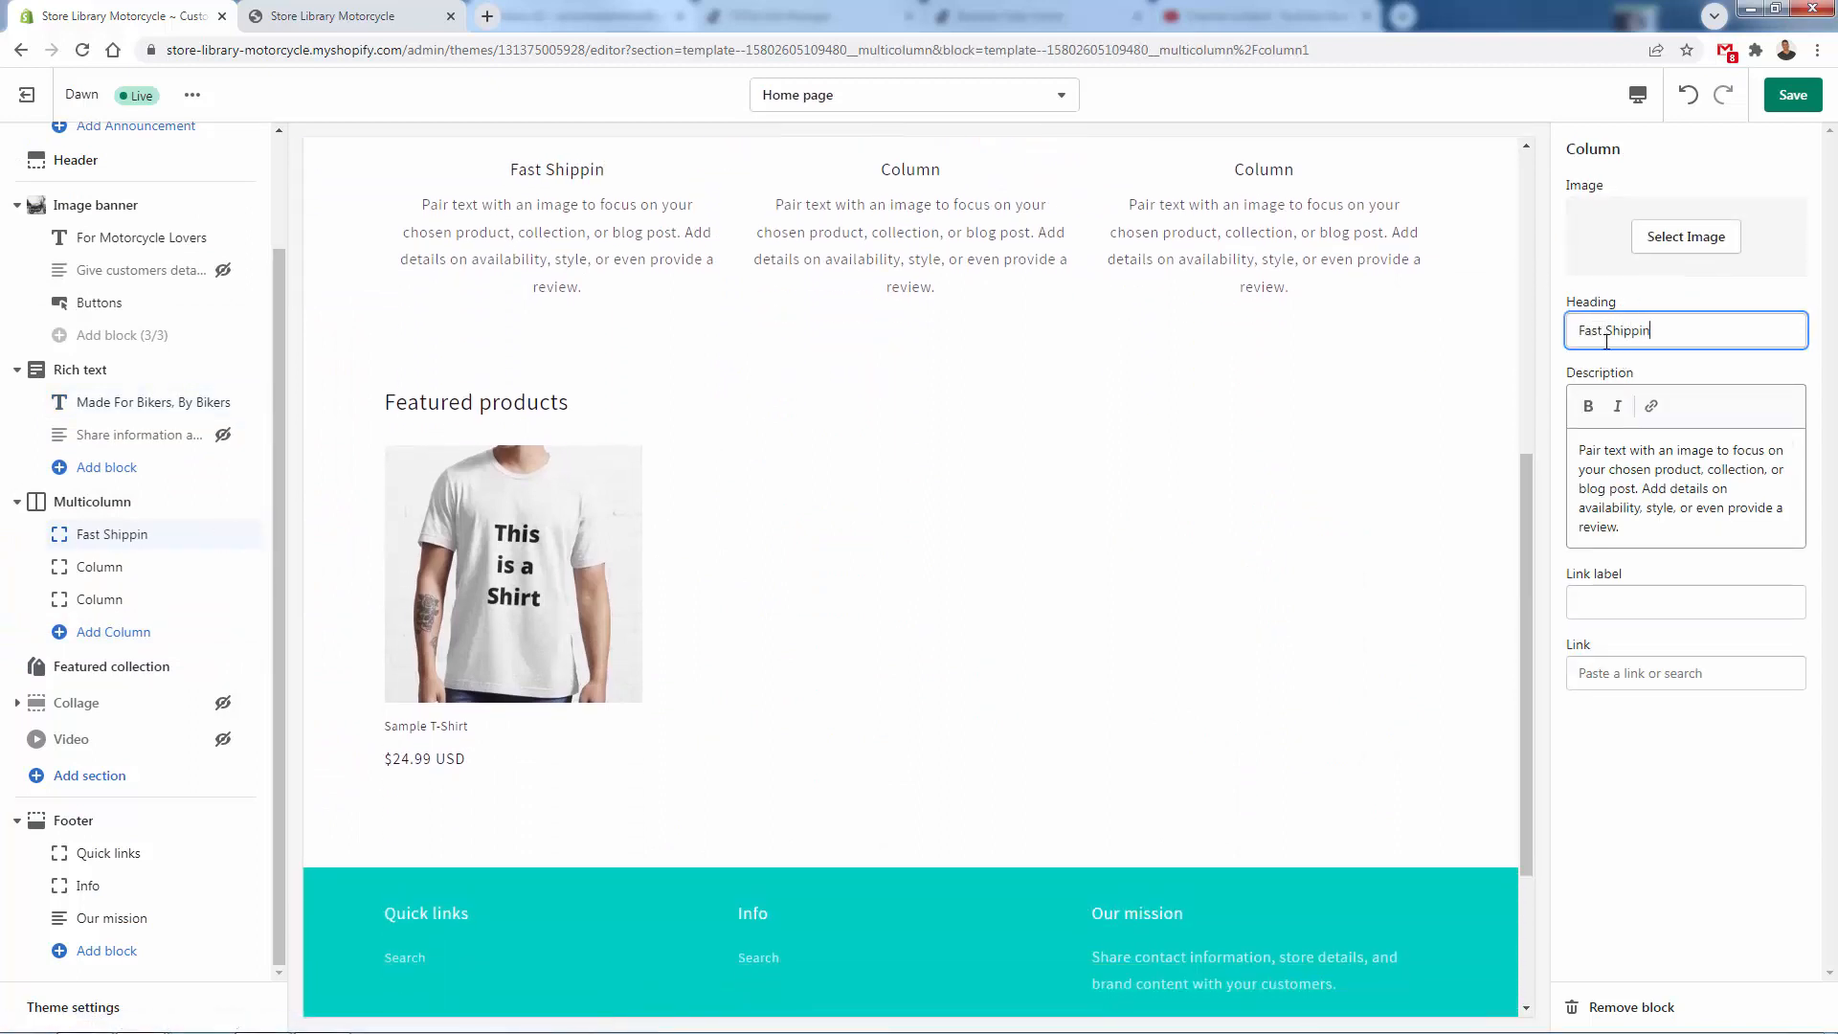
key("ctrl+a")
key("BackSpace")
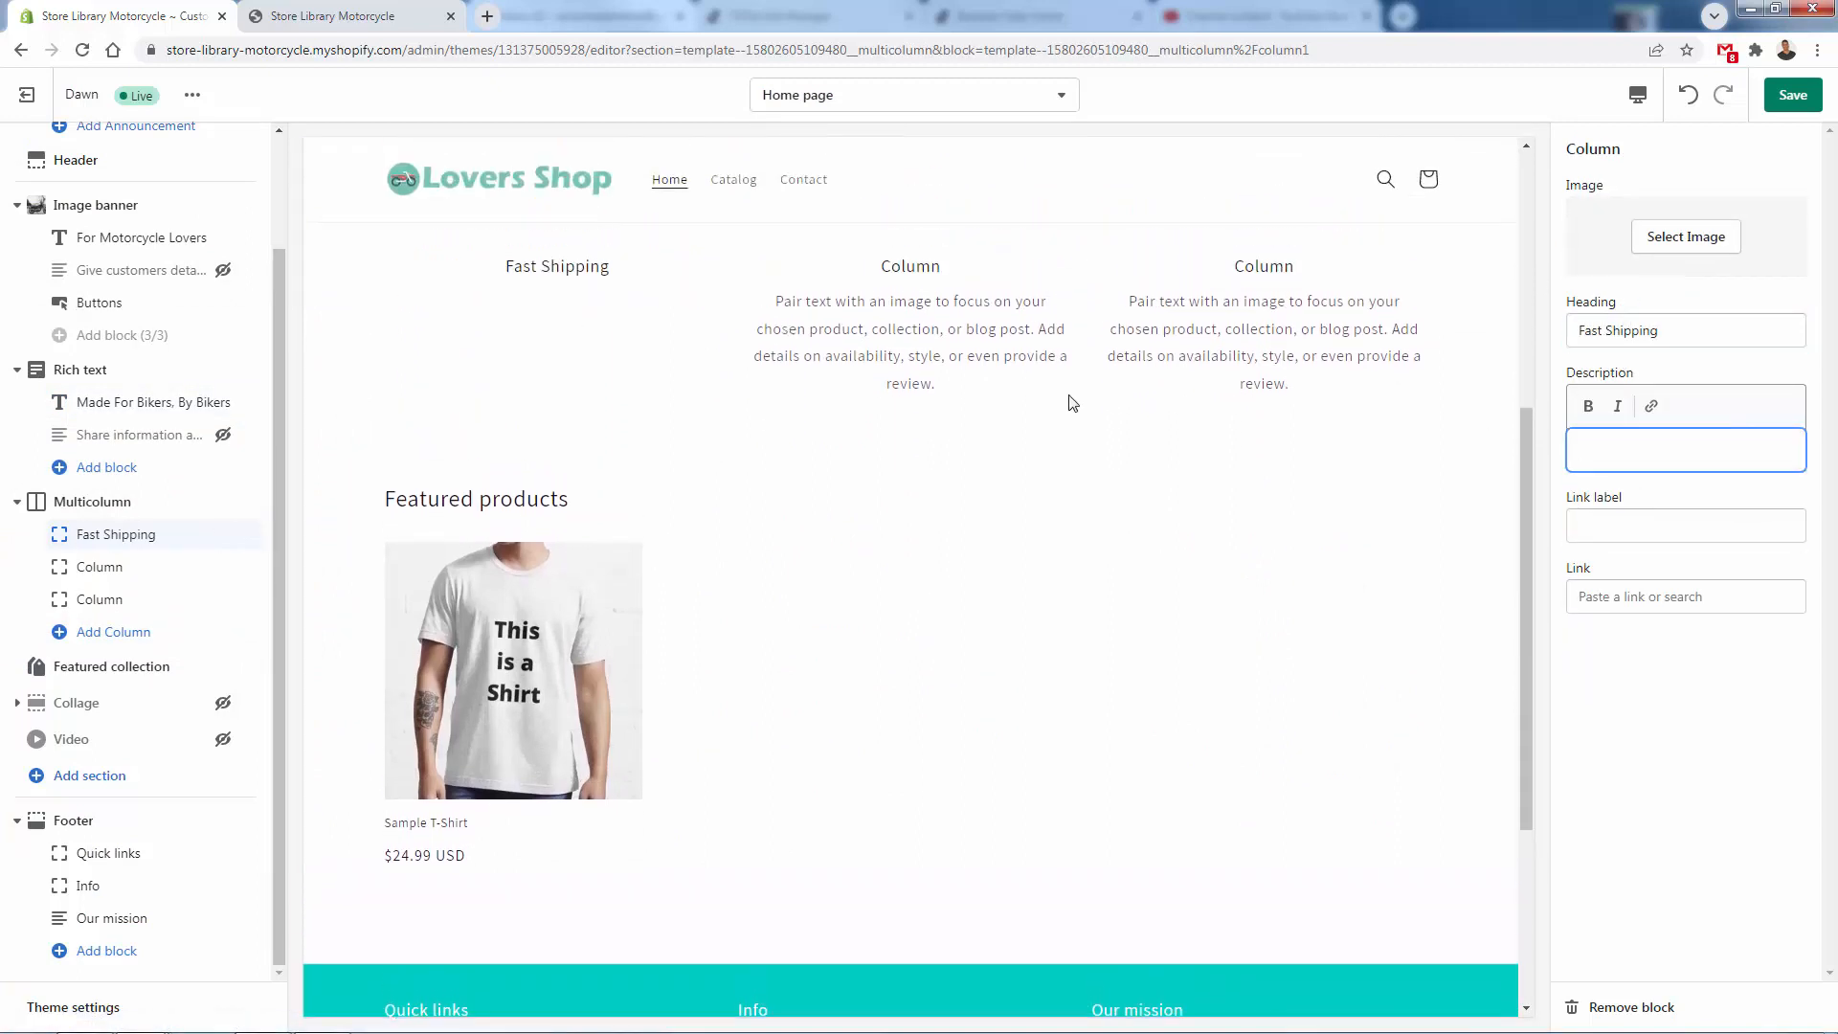
- Search for "flat icon" in a new tab, look at the Flaticon website, and close it to return to the theme editor
key("ctrl+t")
type("flat icon")
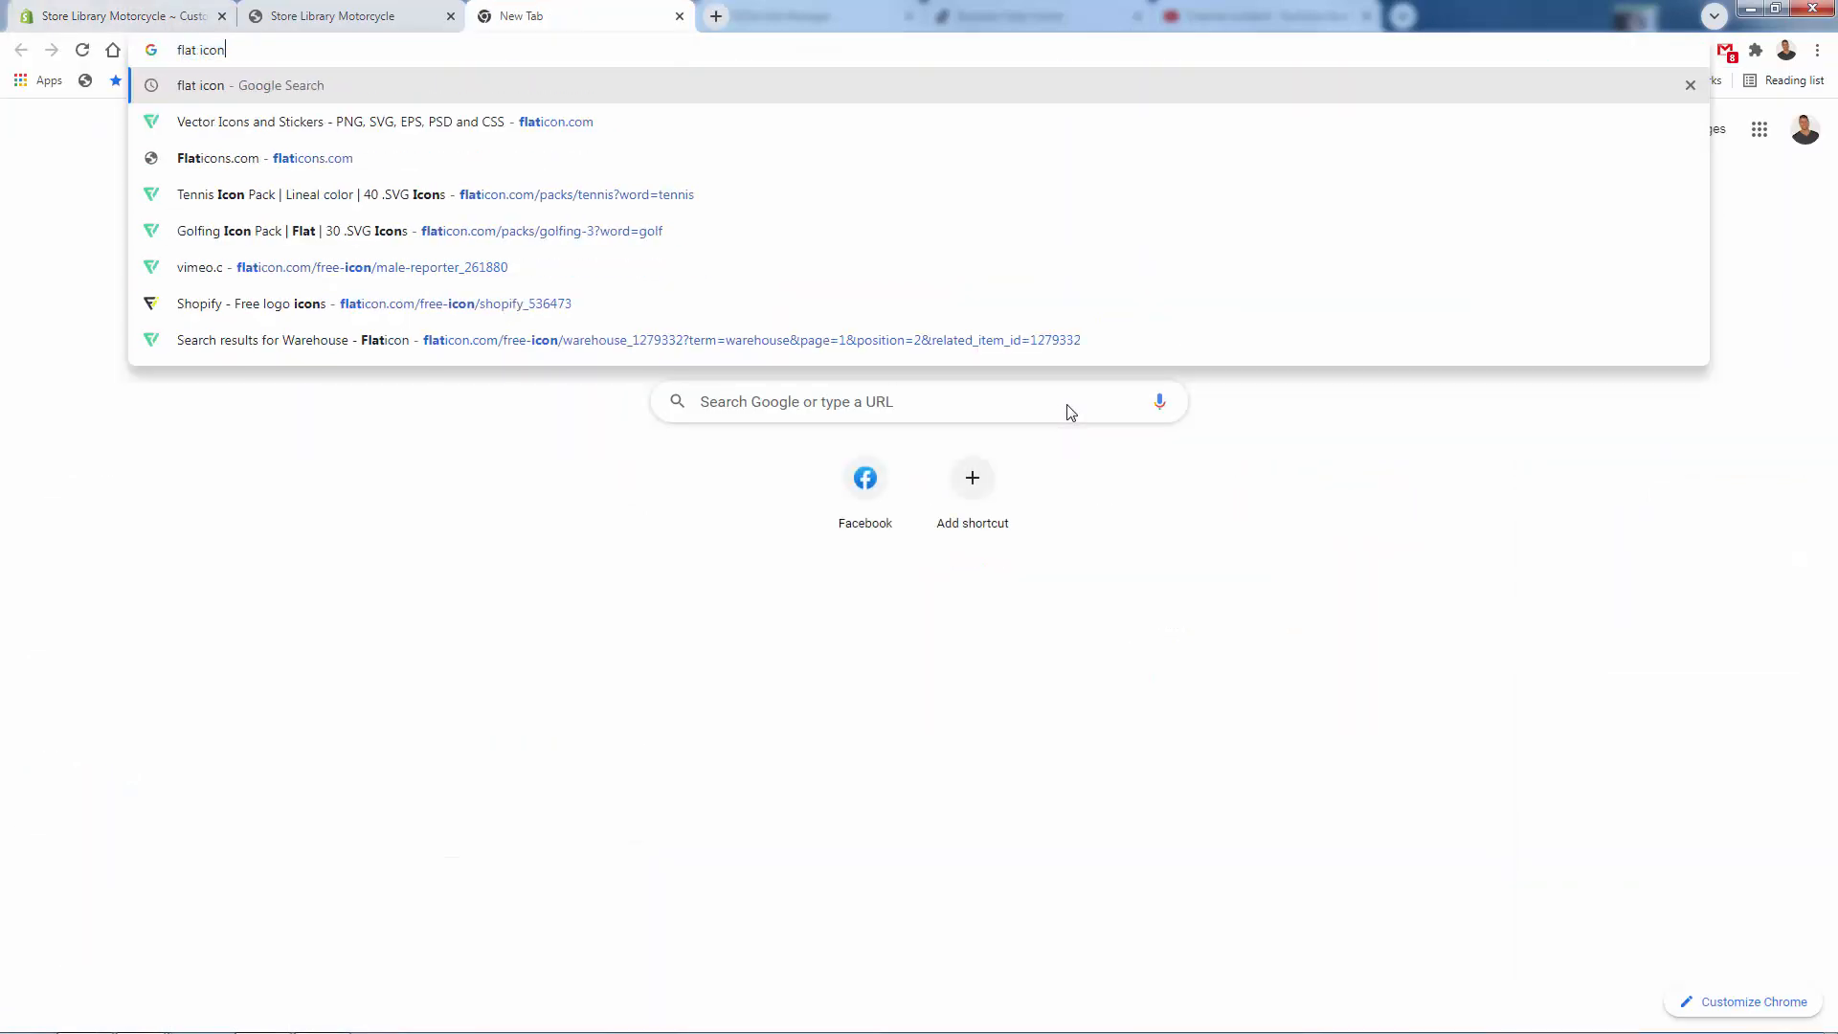
key("Return")
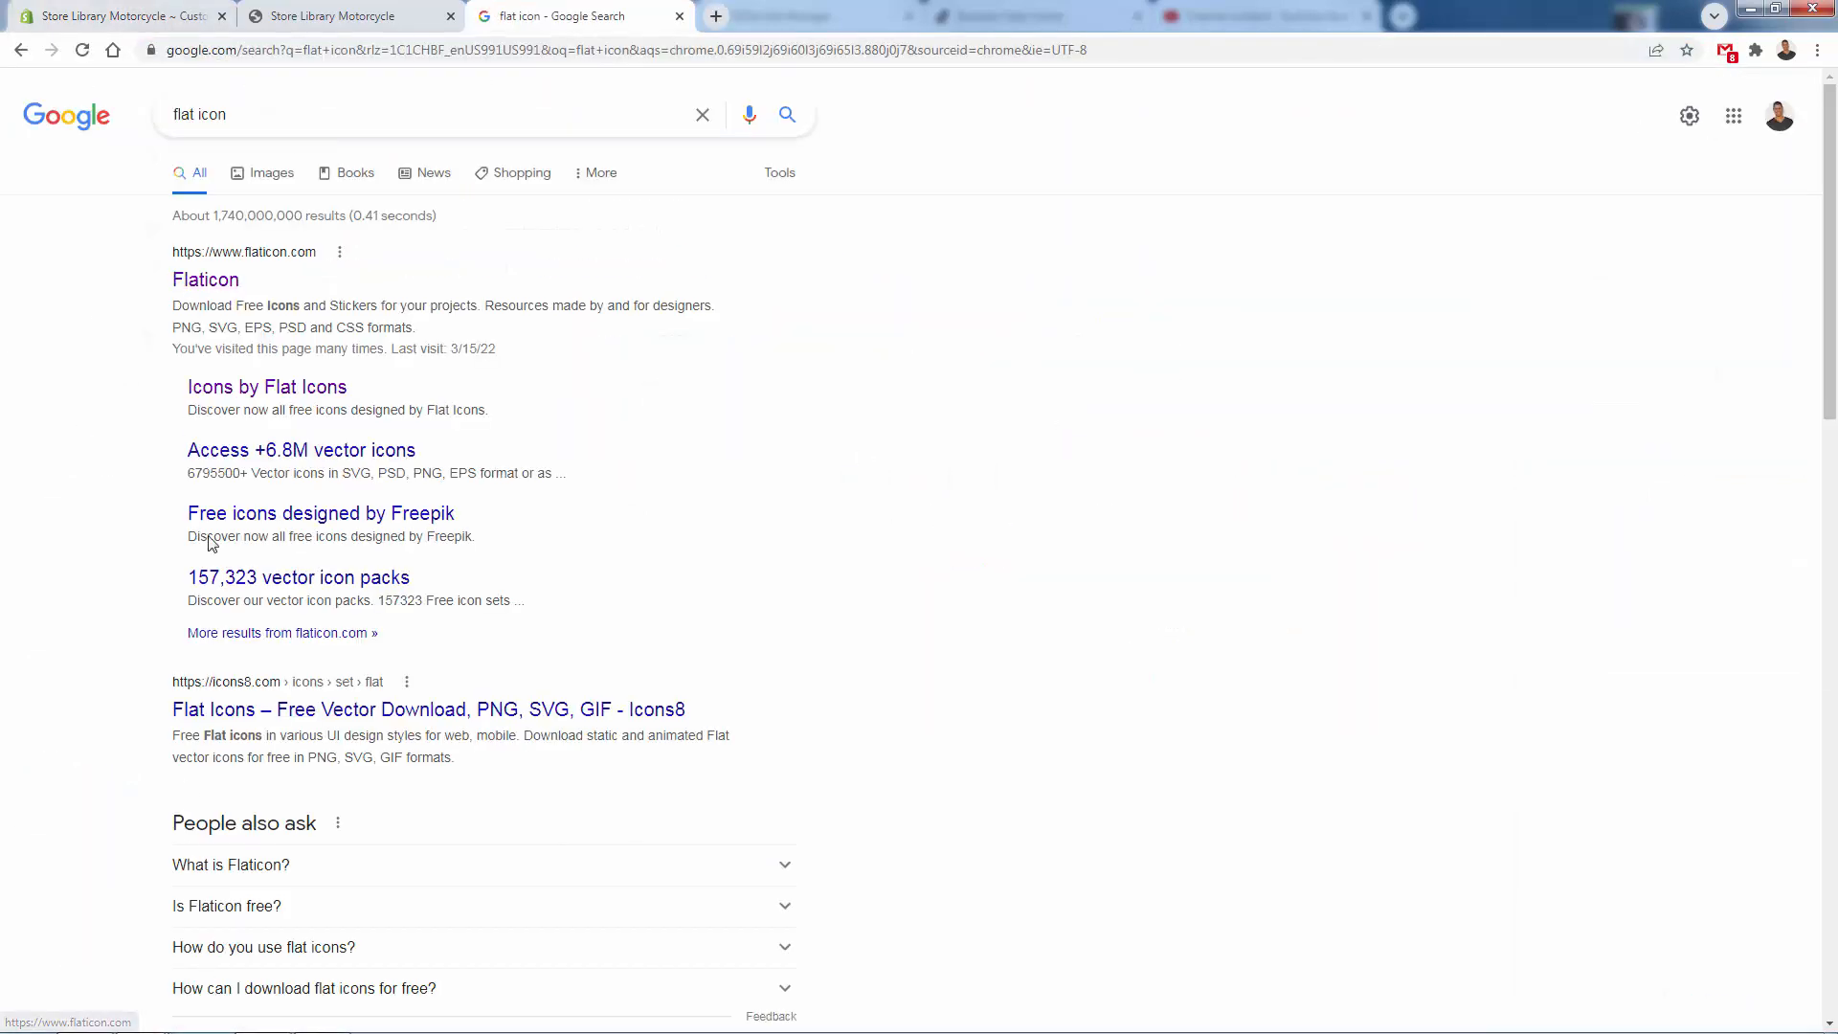
left_click(232, 299)
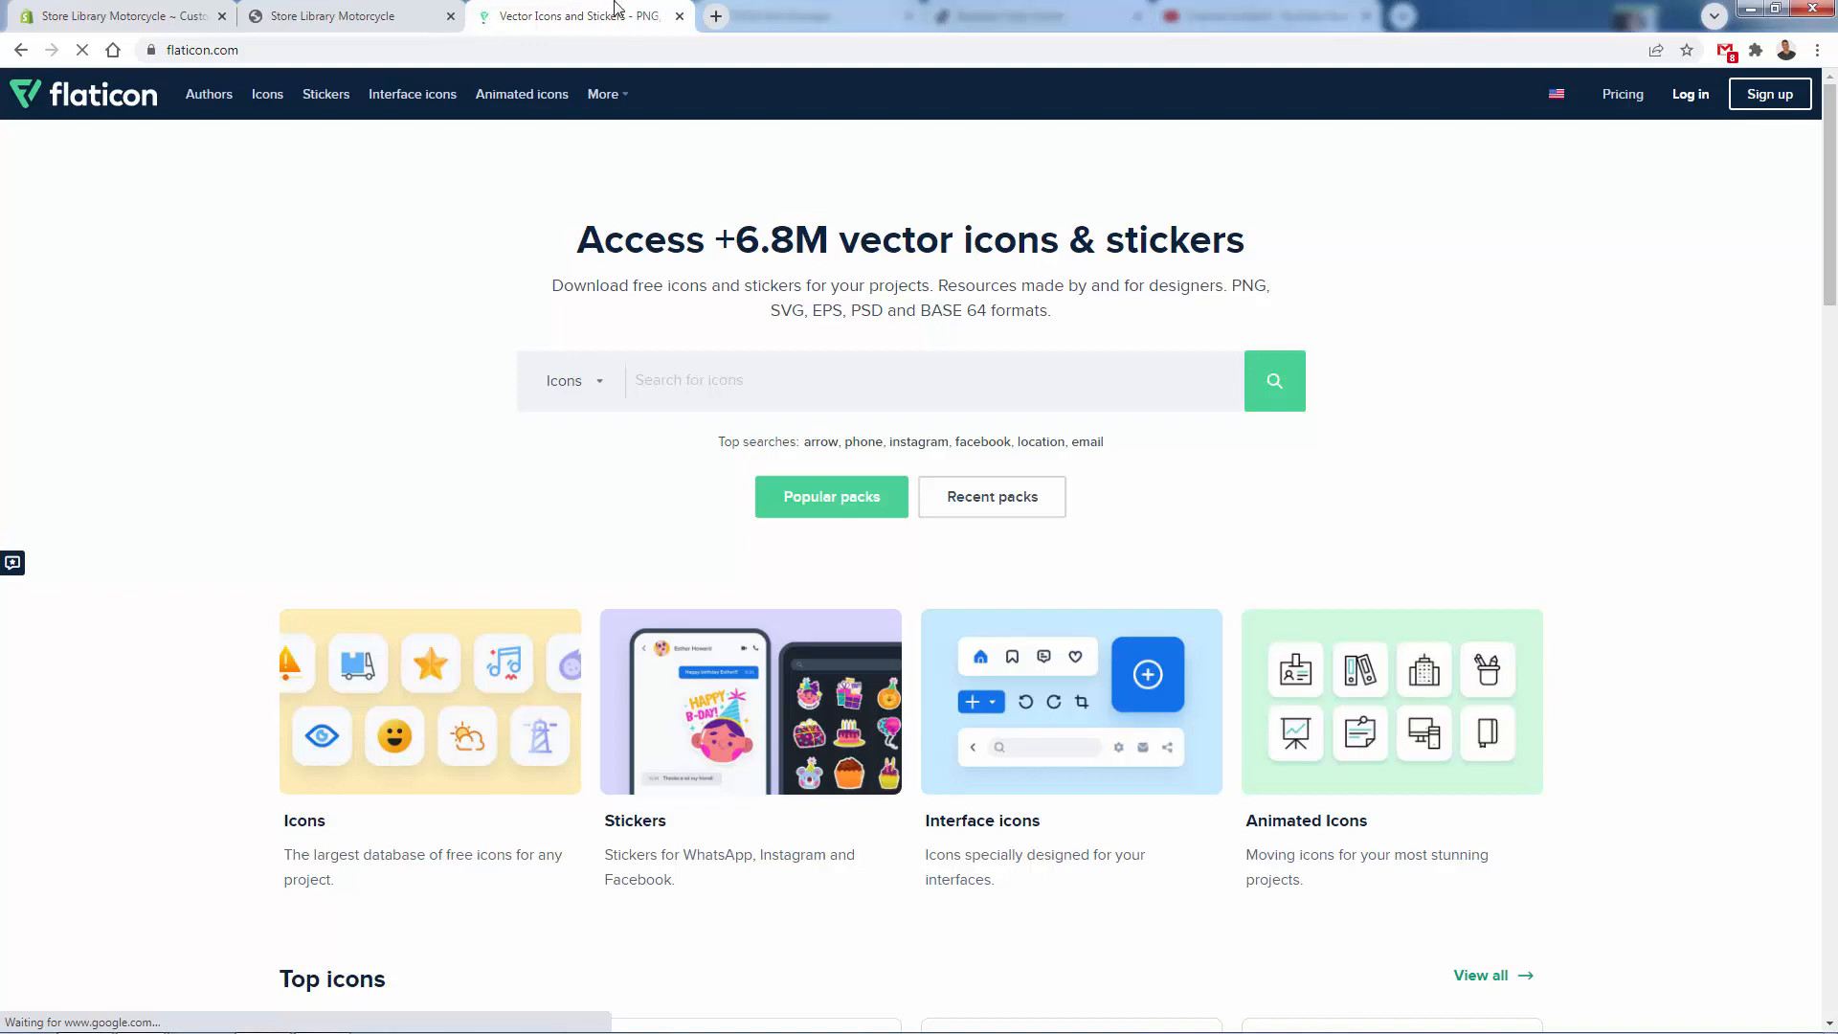
middle_click(615, 8)
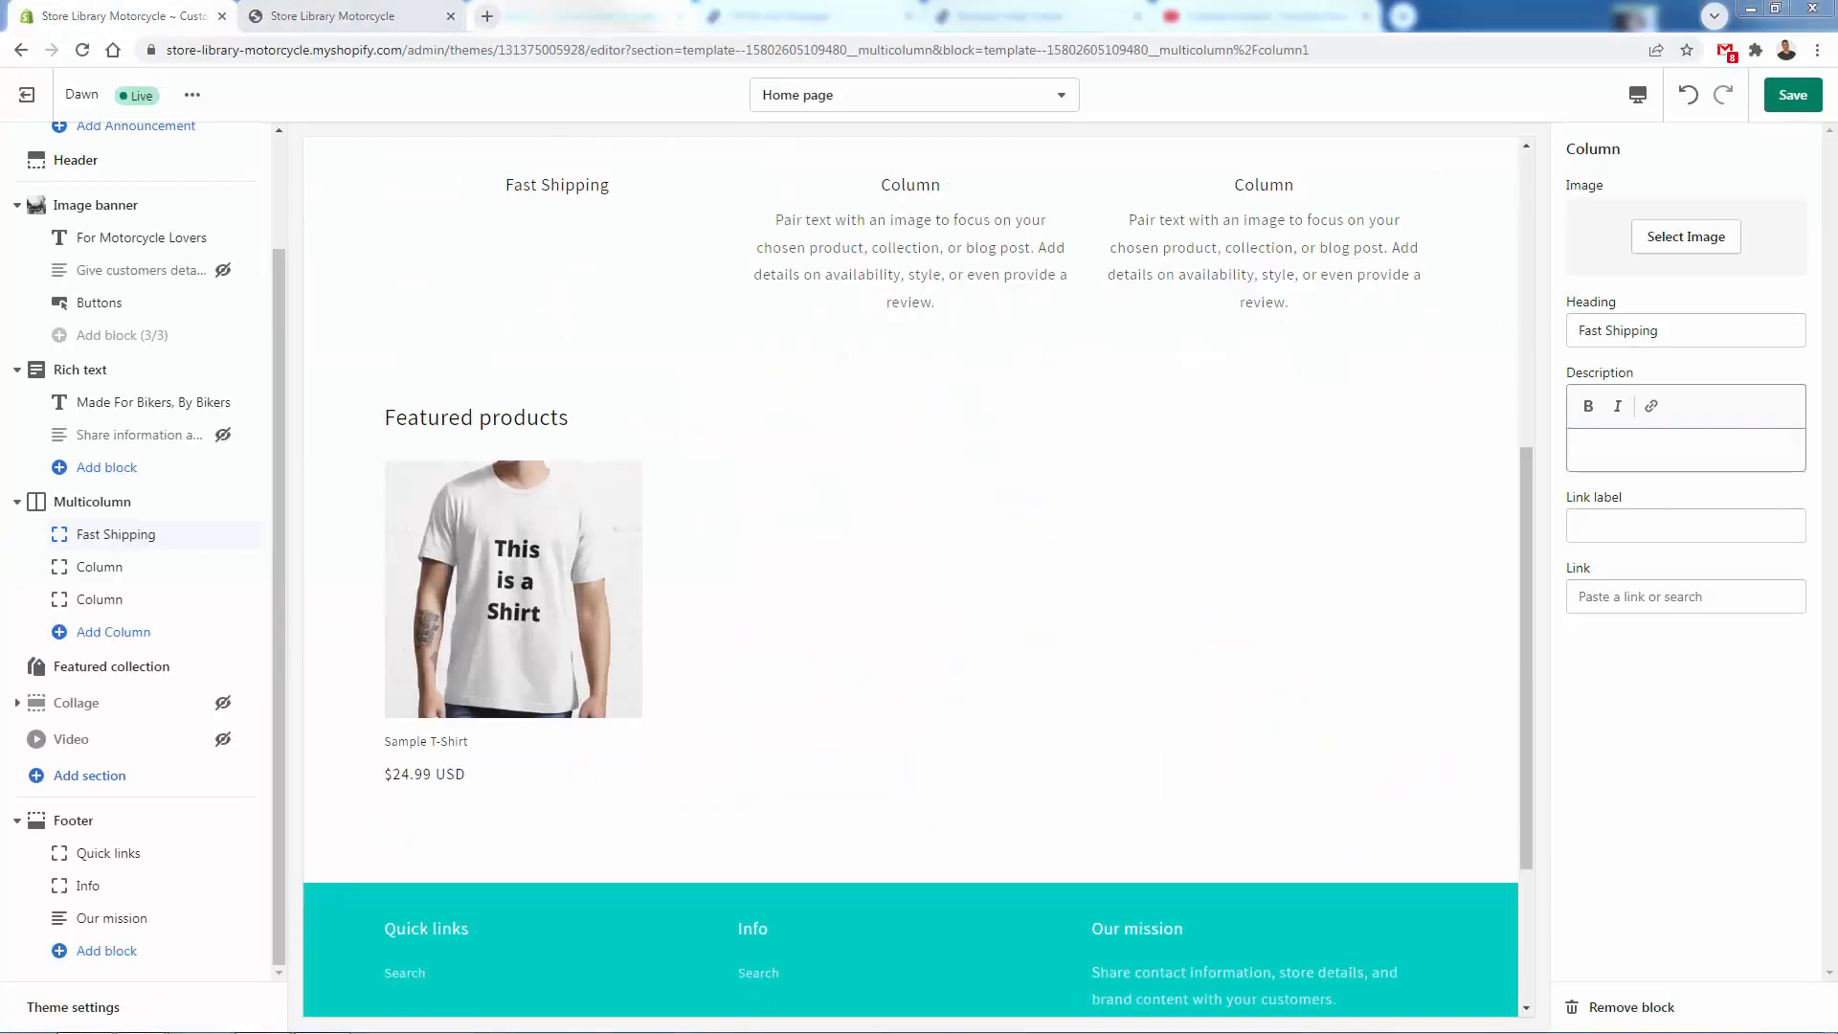
- Use the black motorcycle wheel icon as the Fast Shipping column's image and save the theme
left_click_drag(299, 612, 1722, 220)
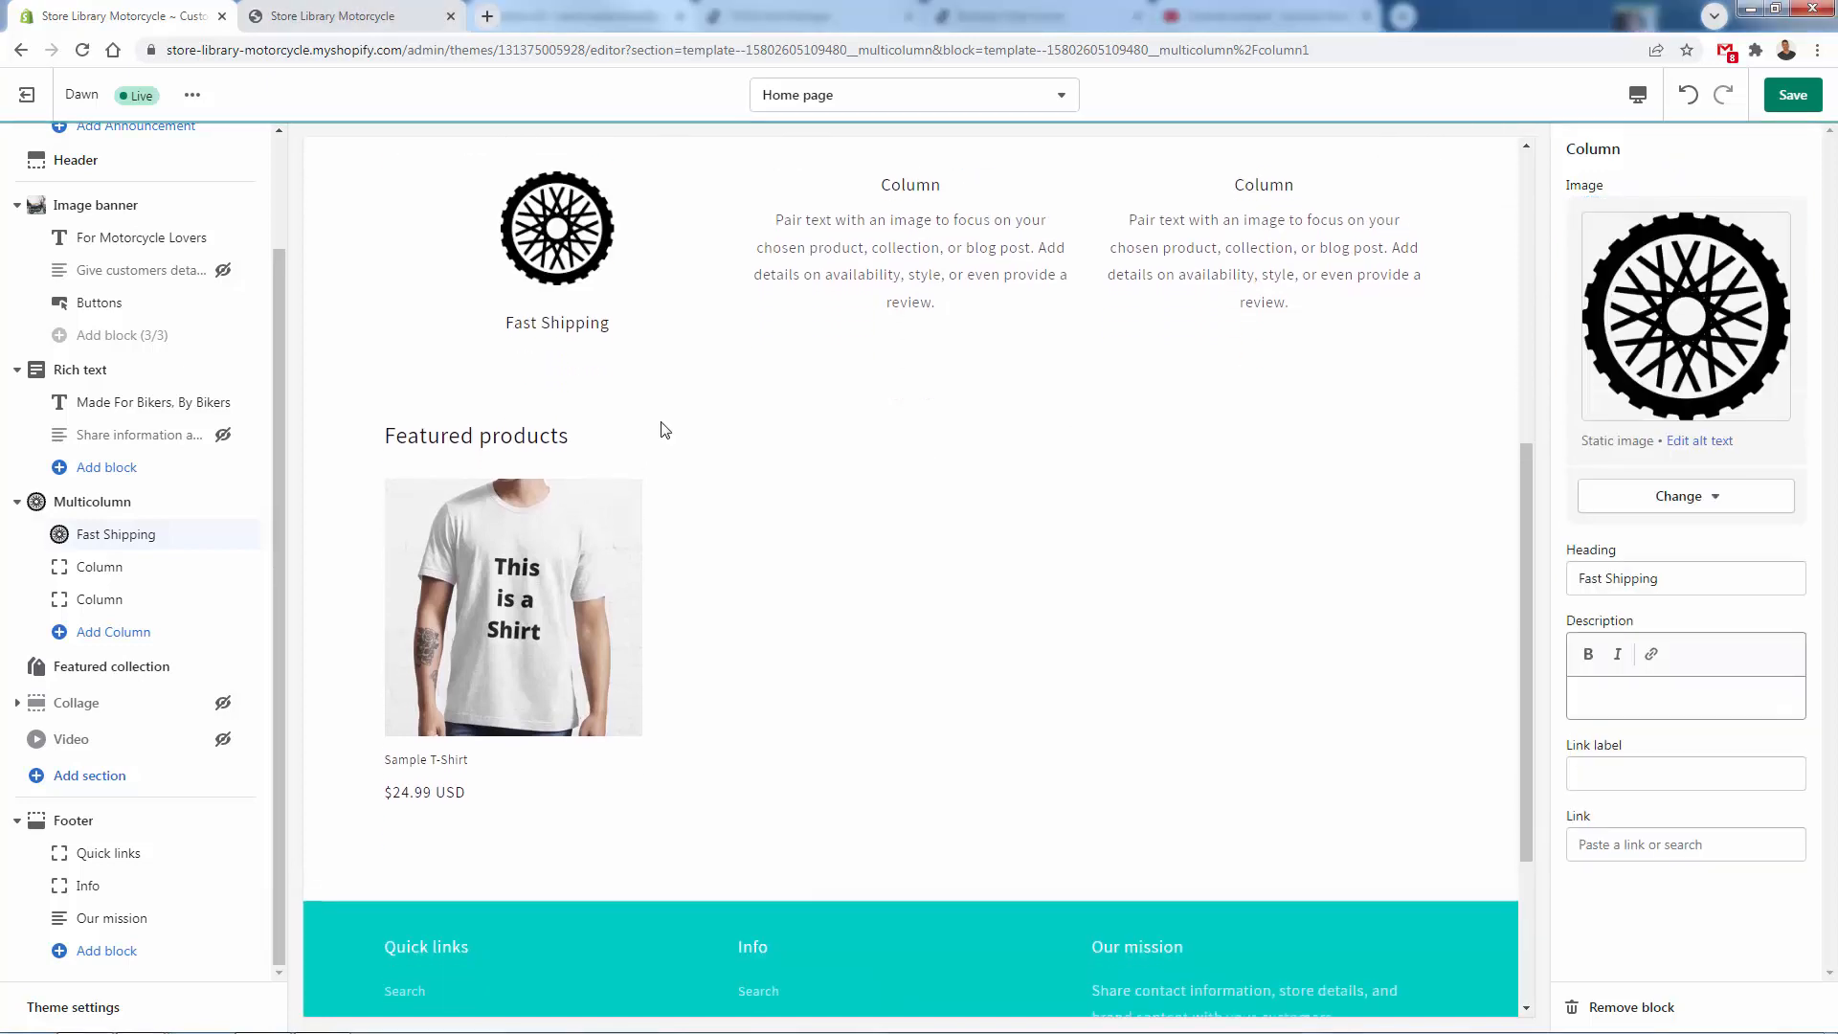
left_click(1792, 95)
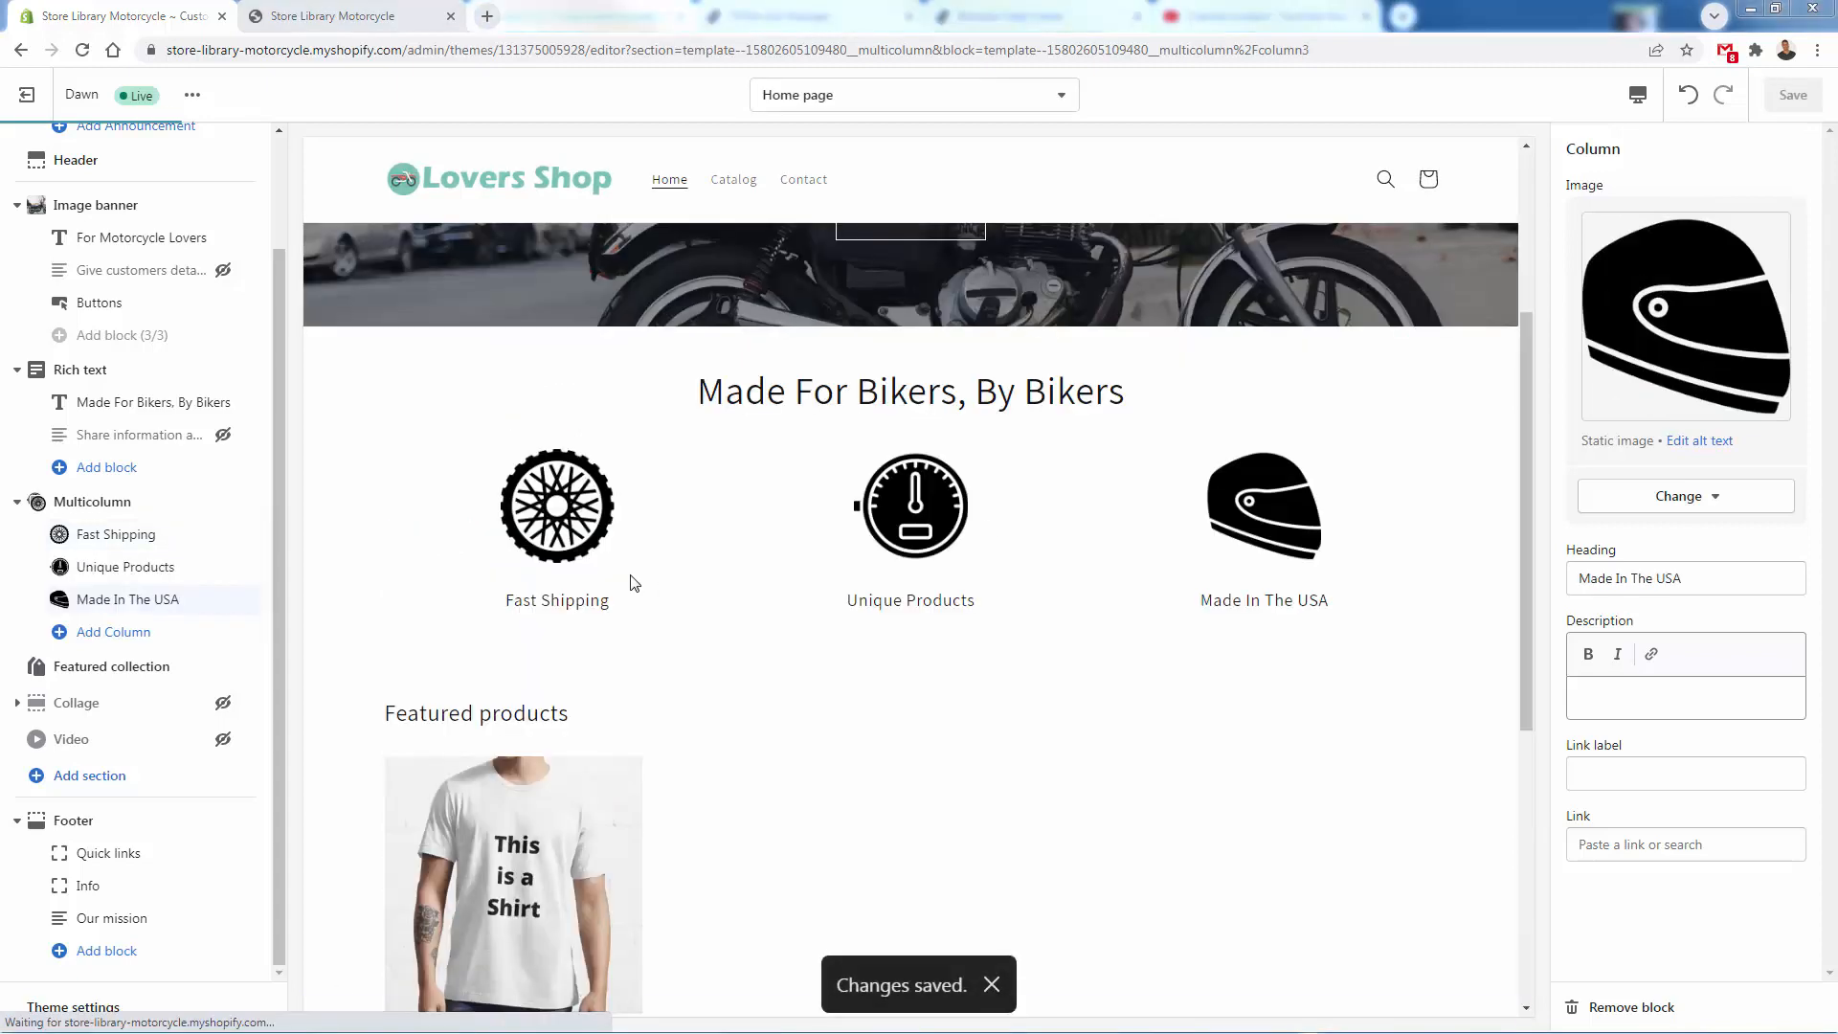
- Review the banner, icon columns and featured products in the store preview tab and return to the theme editor
left_click(395, 17)
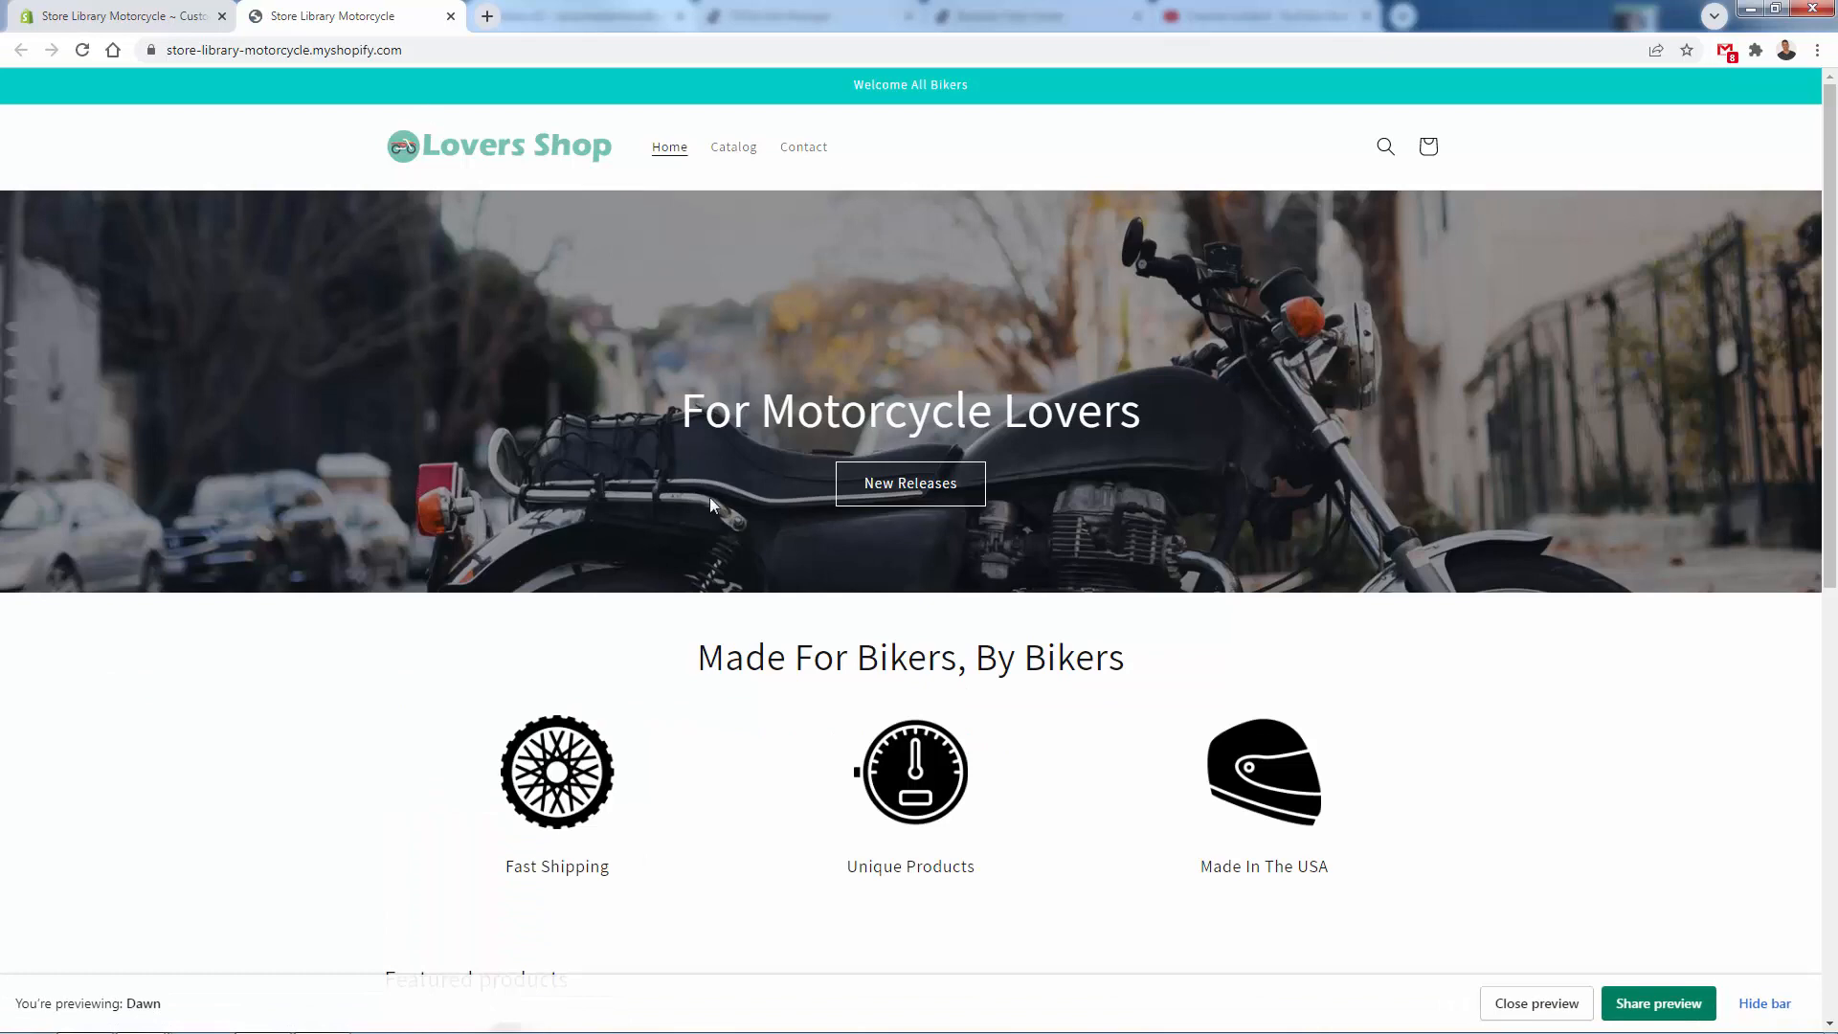
scroll(600, 340, "down", 7)
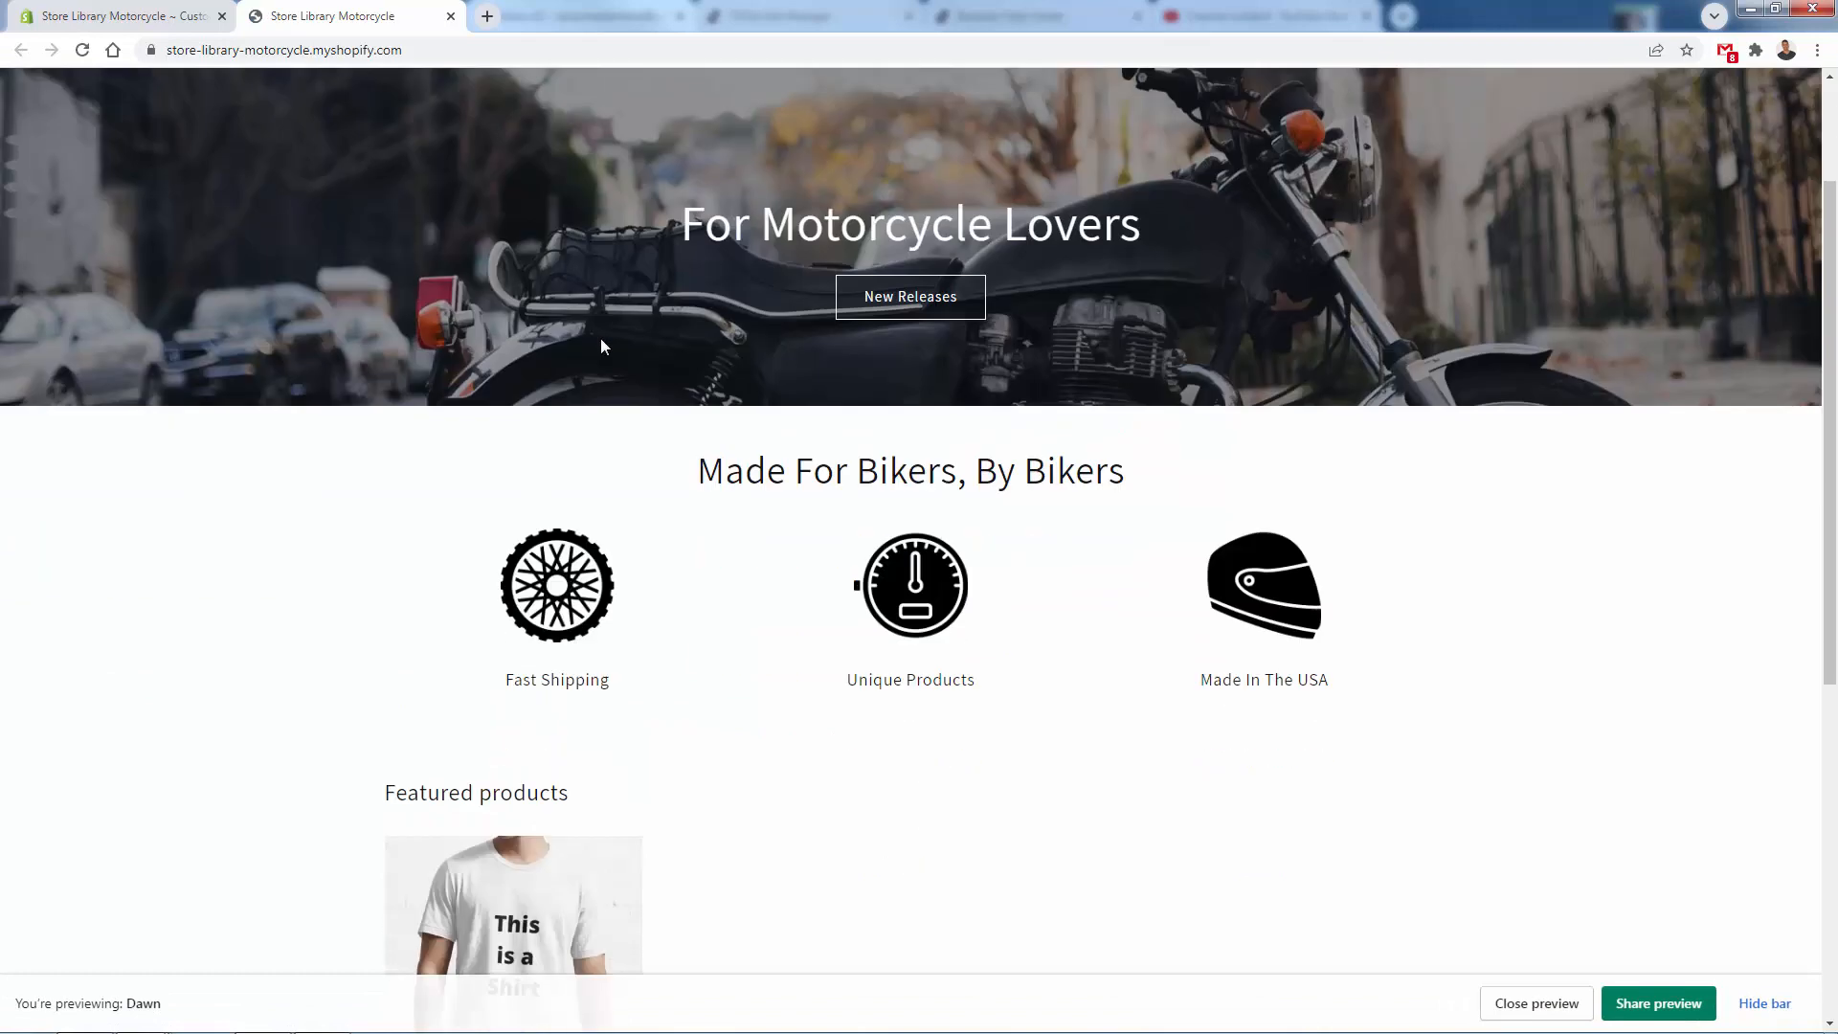
scroll(600, 346, "down", 1)
scroll(578, 380, "up", 8)
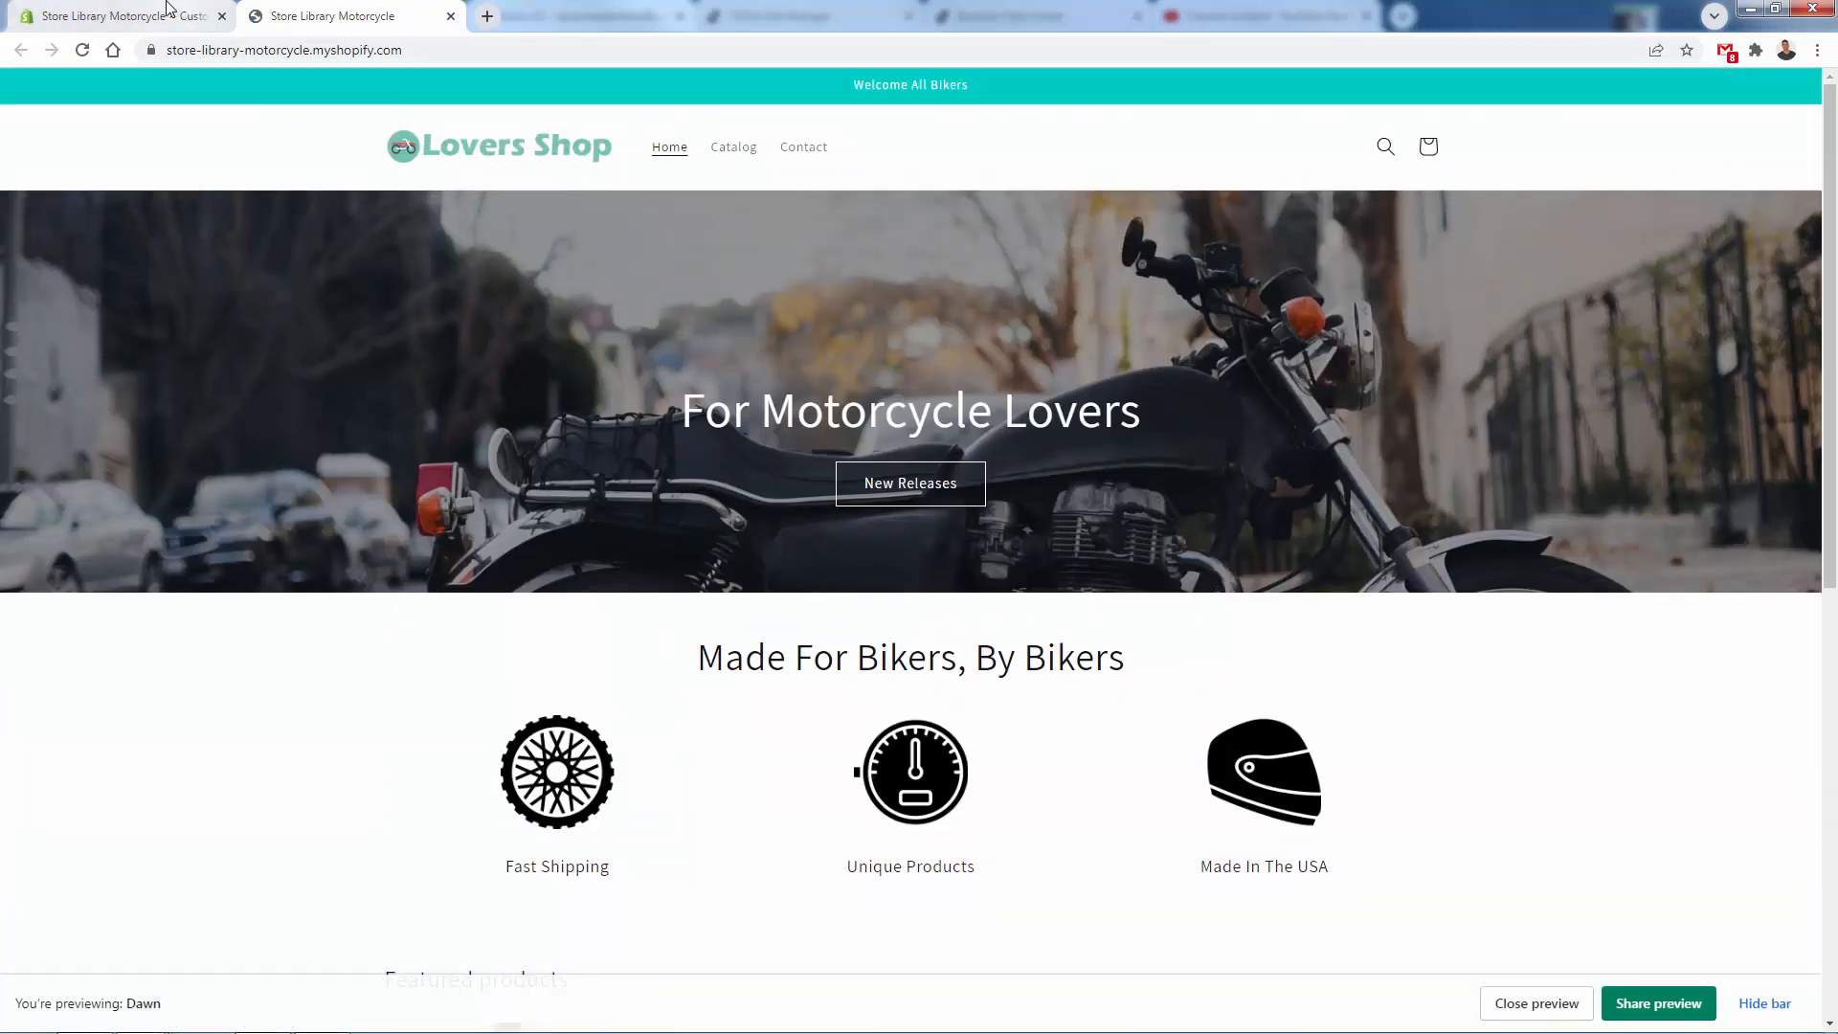
left_click(167, 8)
- Add a second Image banner section at the end of the home page template and hide its heading, text and buttons blocks
scroll(635, 452, "up", 4)
scroll(697, 513, "down", 6)
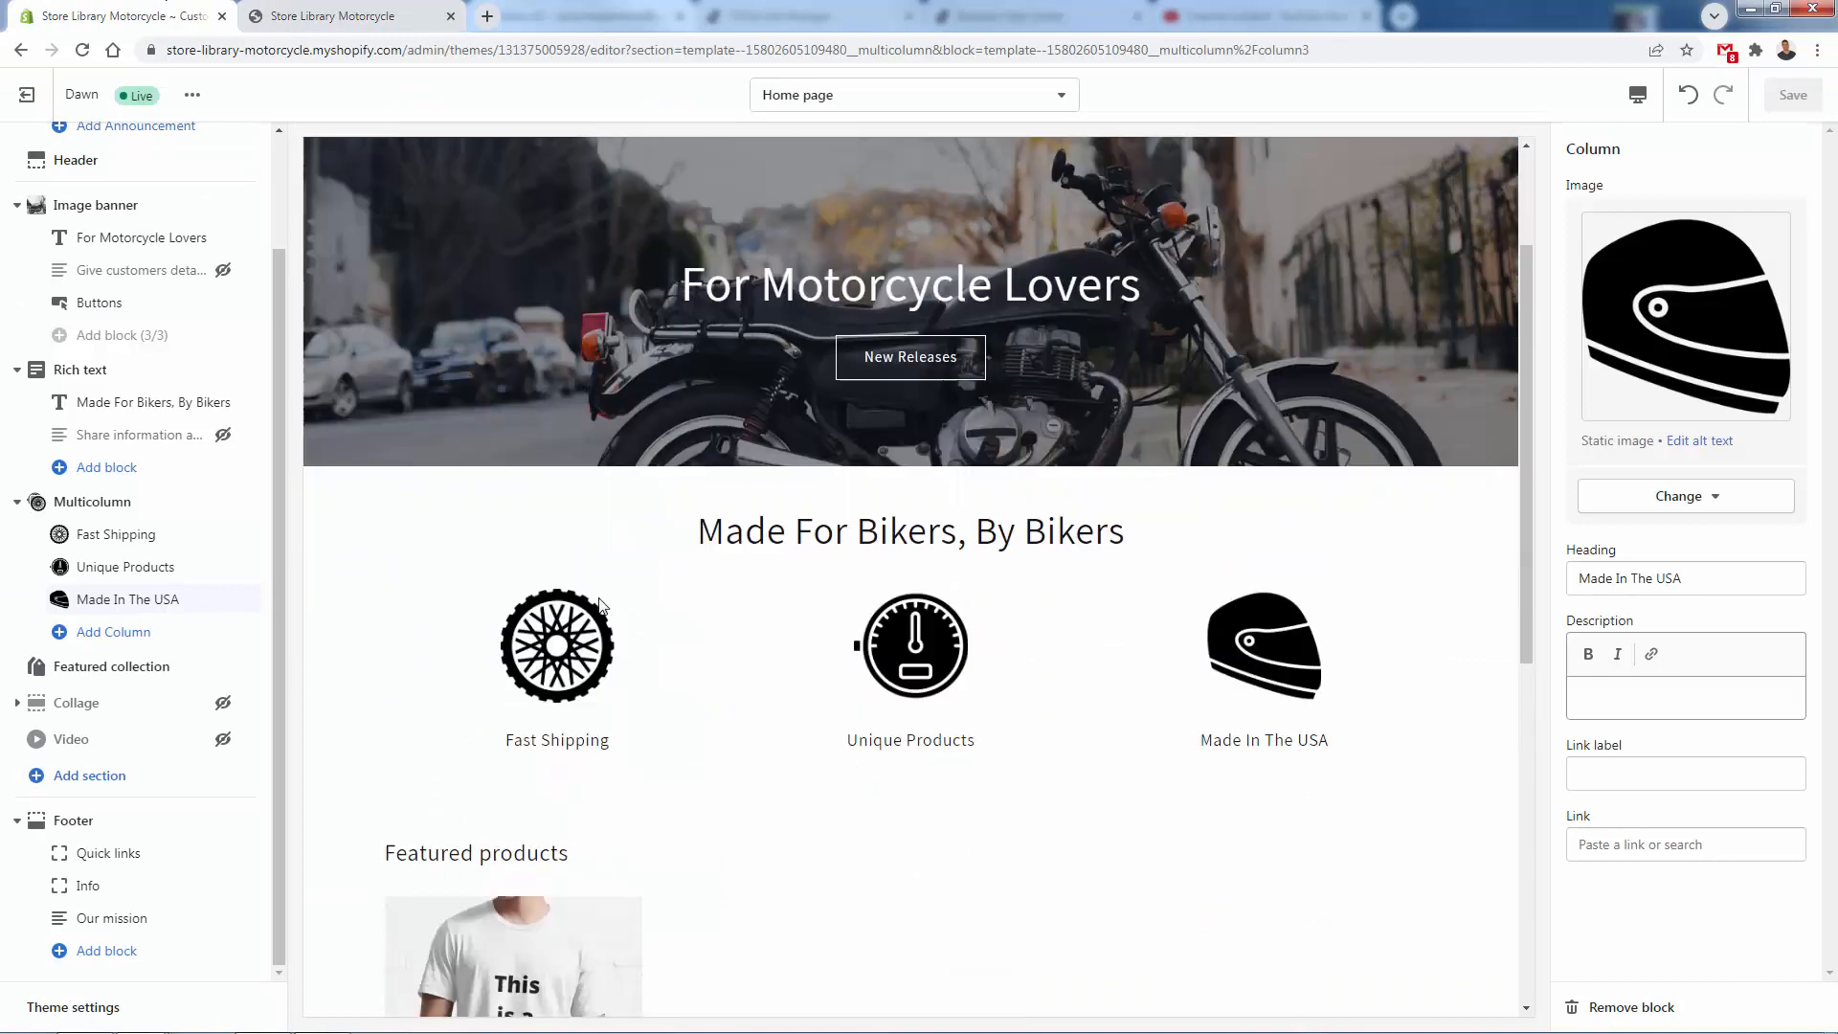
scroll(599, 605, "down", 1)
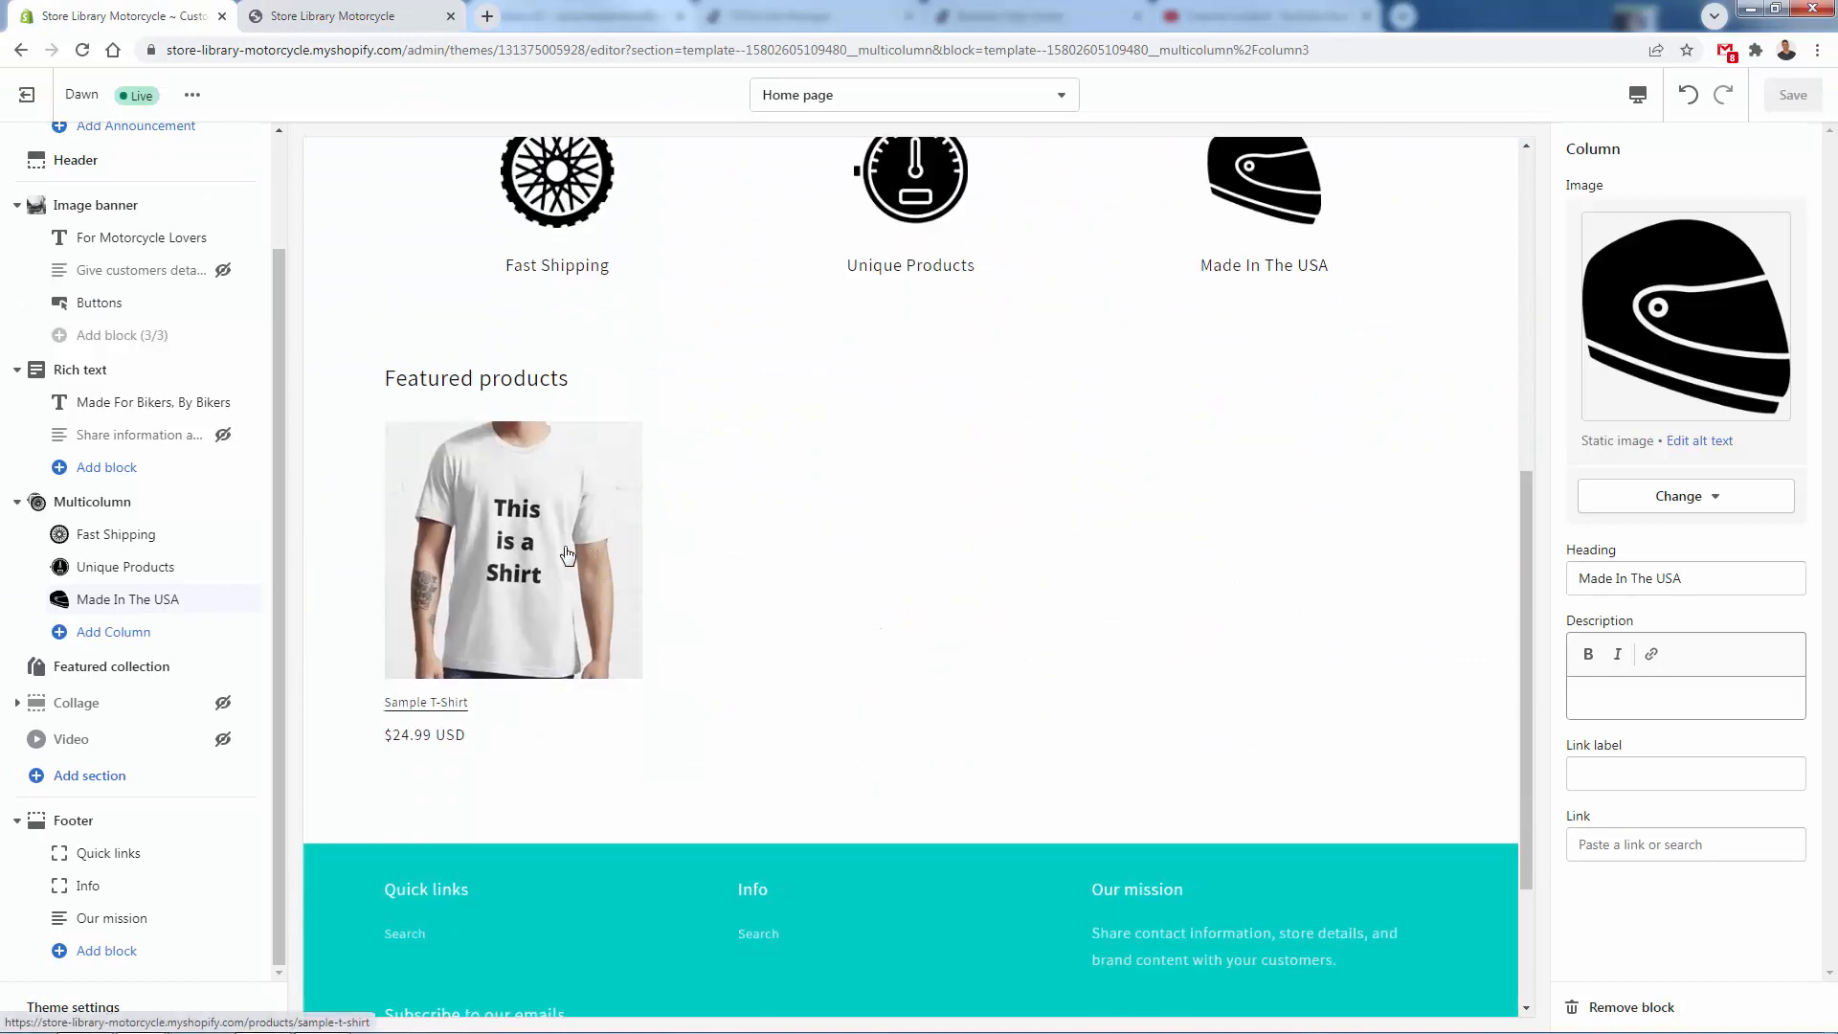
scroll(504, 545, "down", 2)
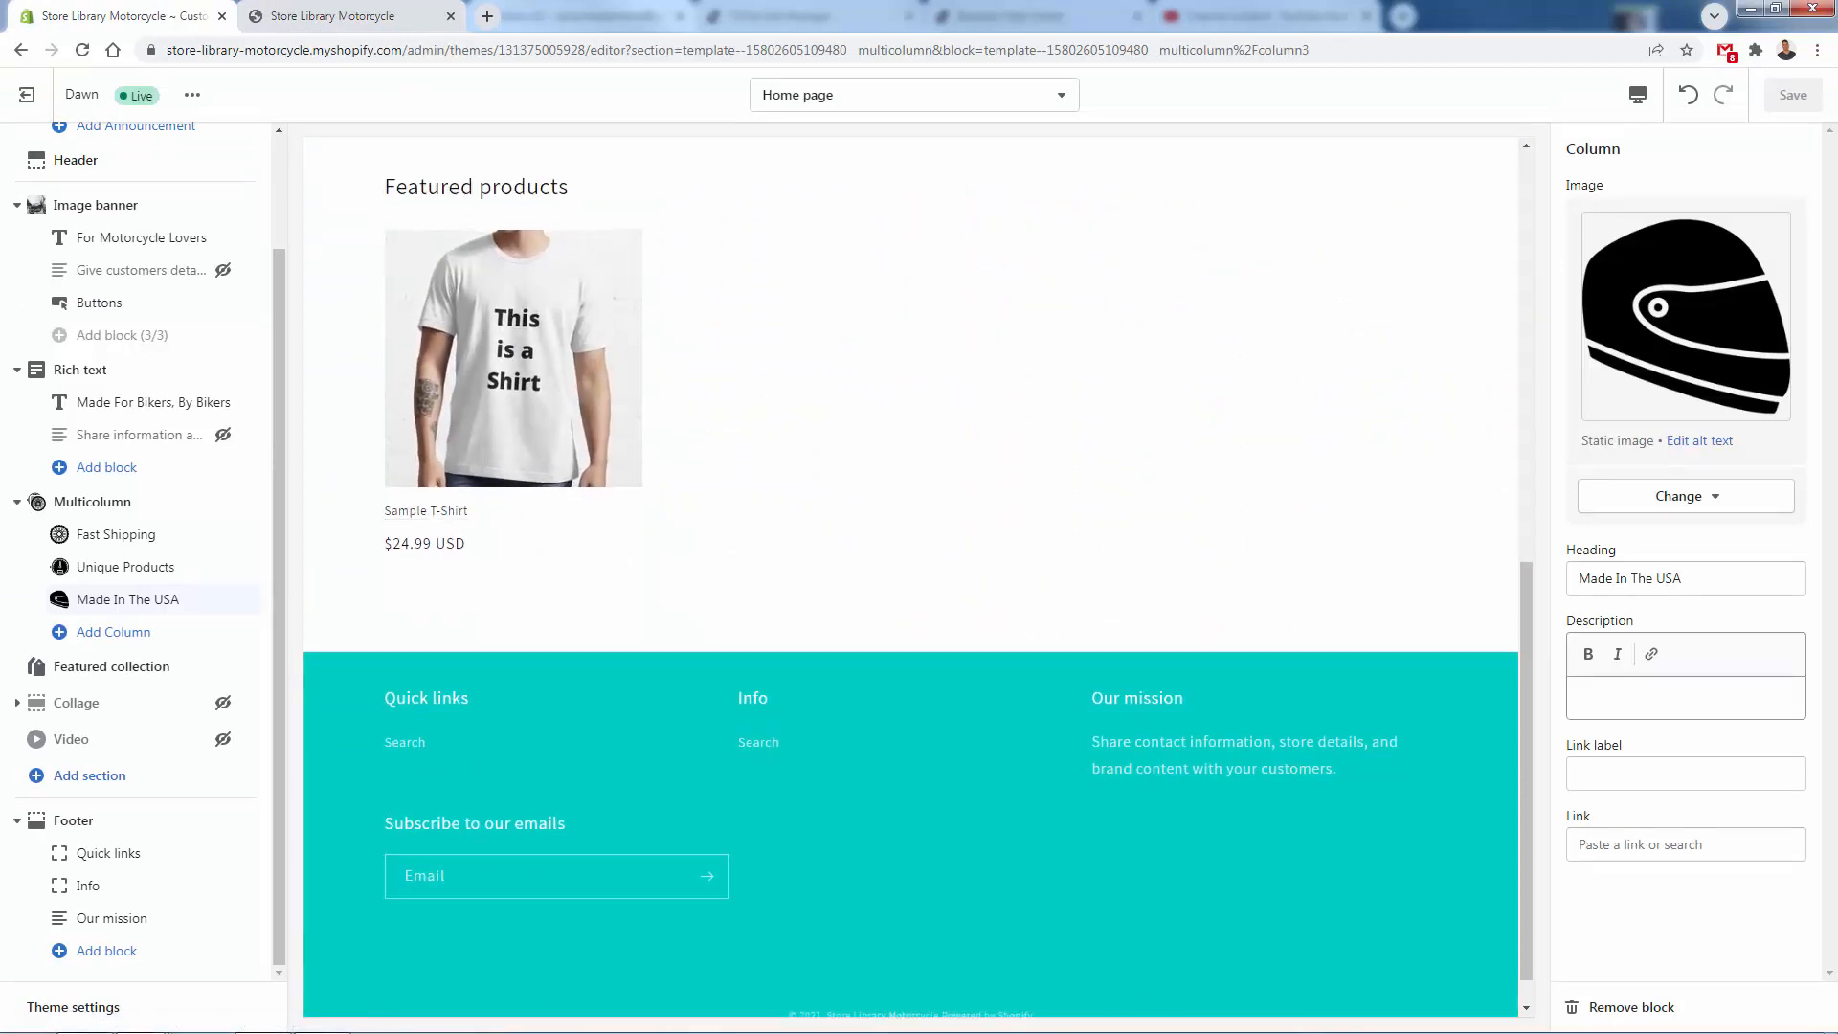
left_click(29, 515)
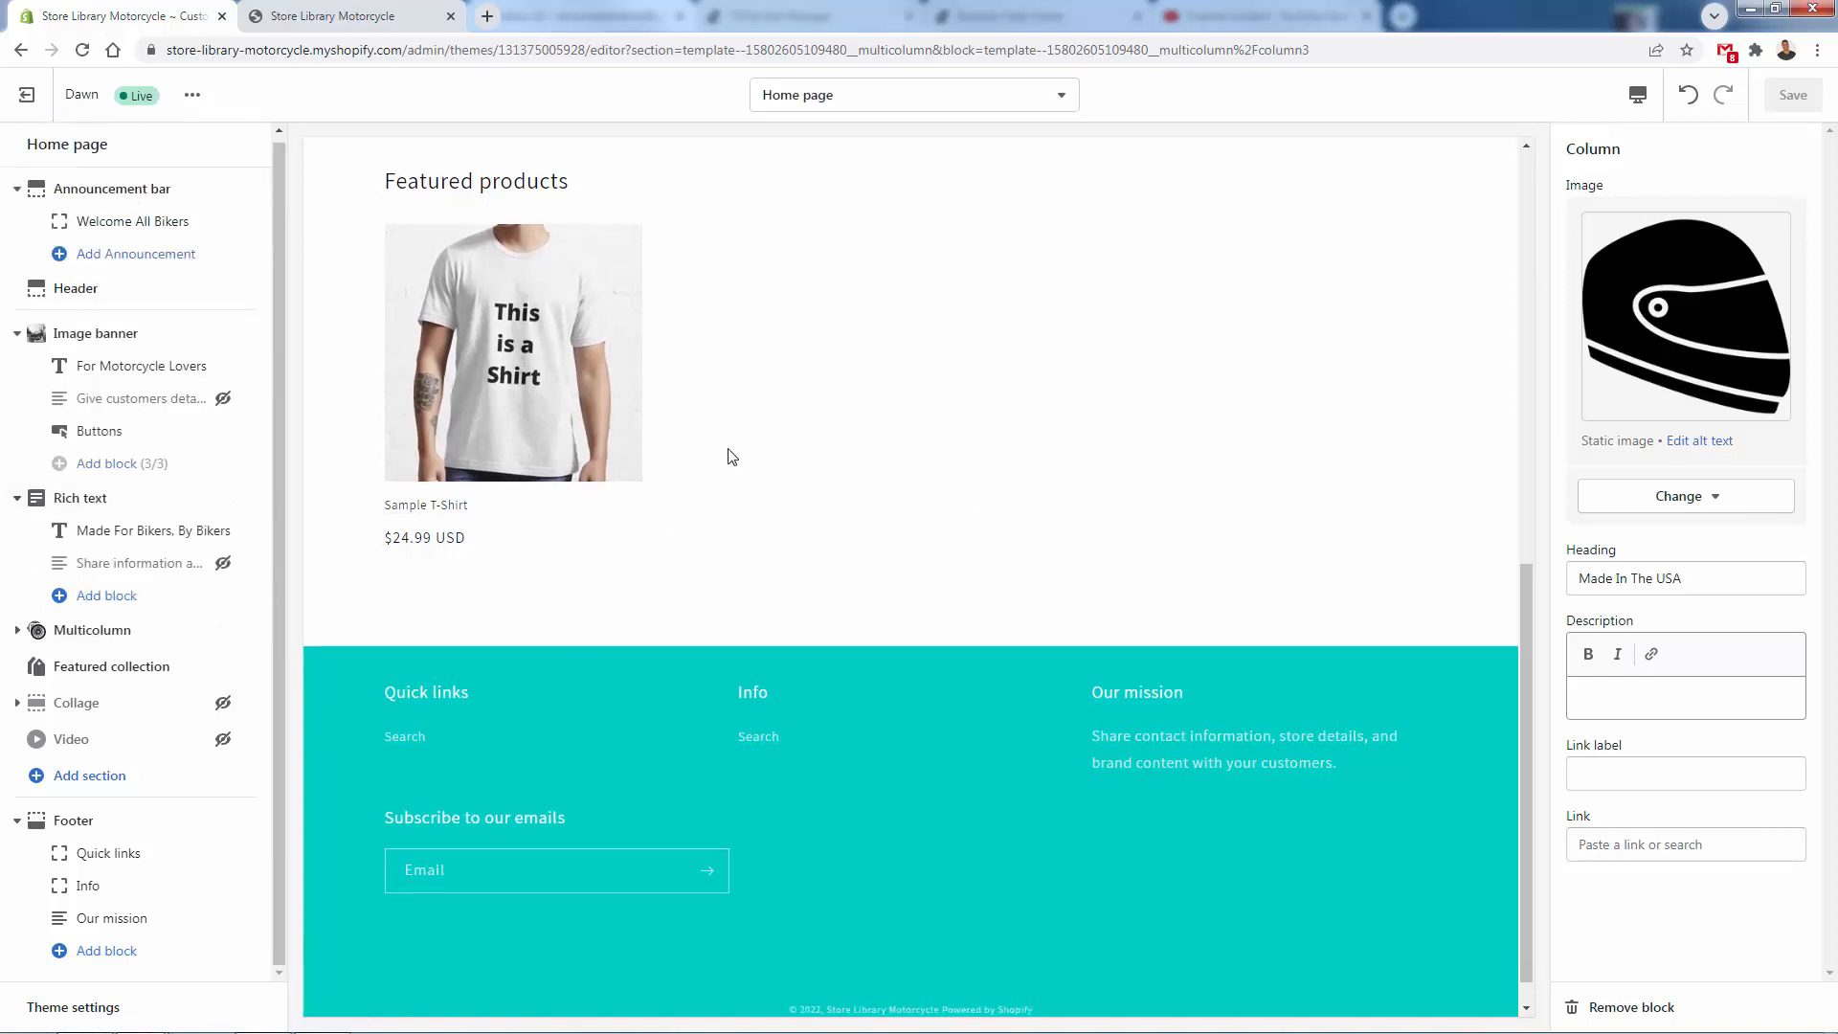
scroll(722, 421, "down", 1)
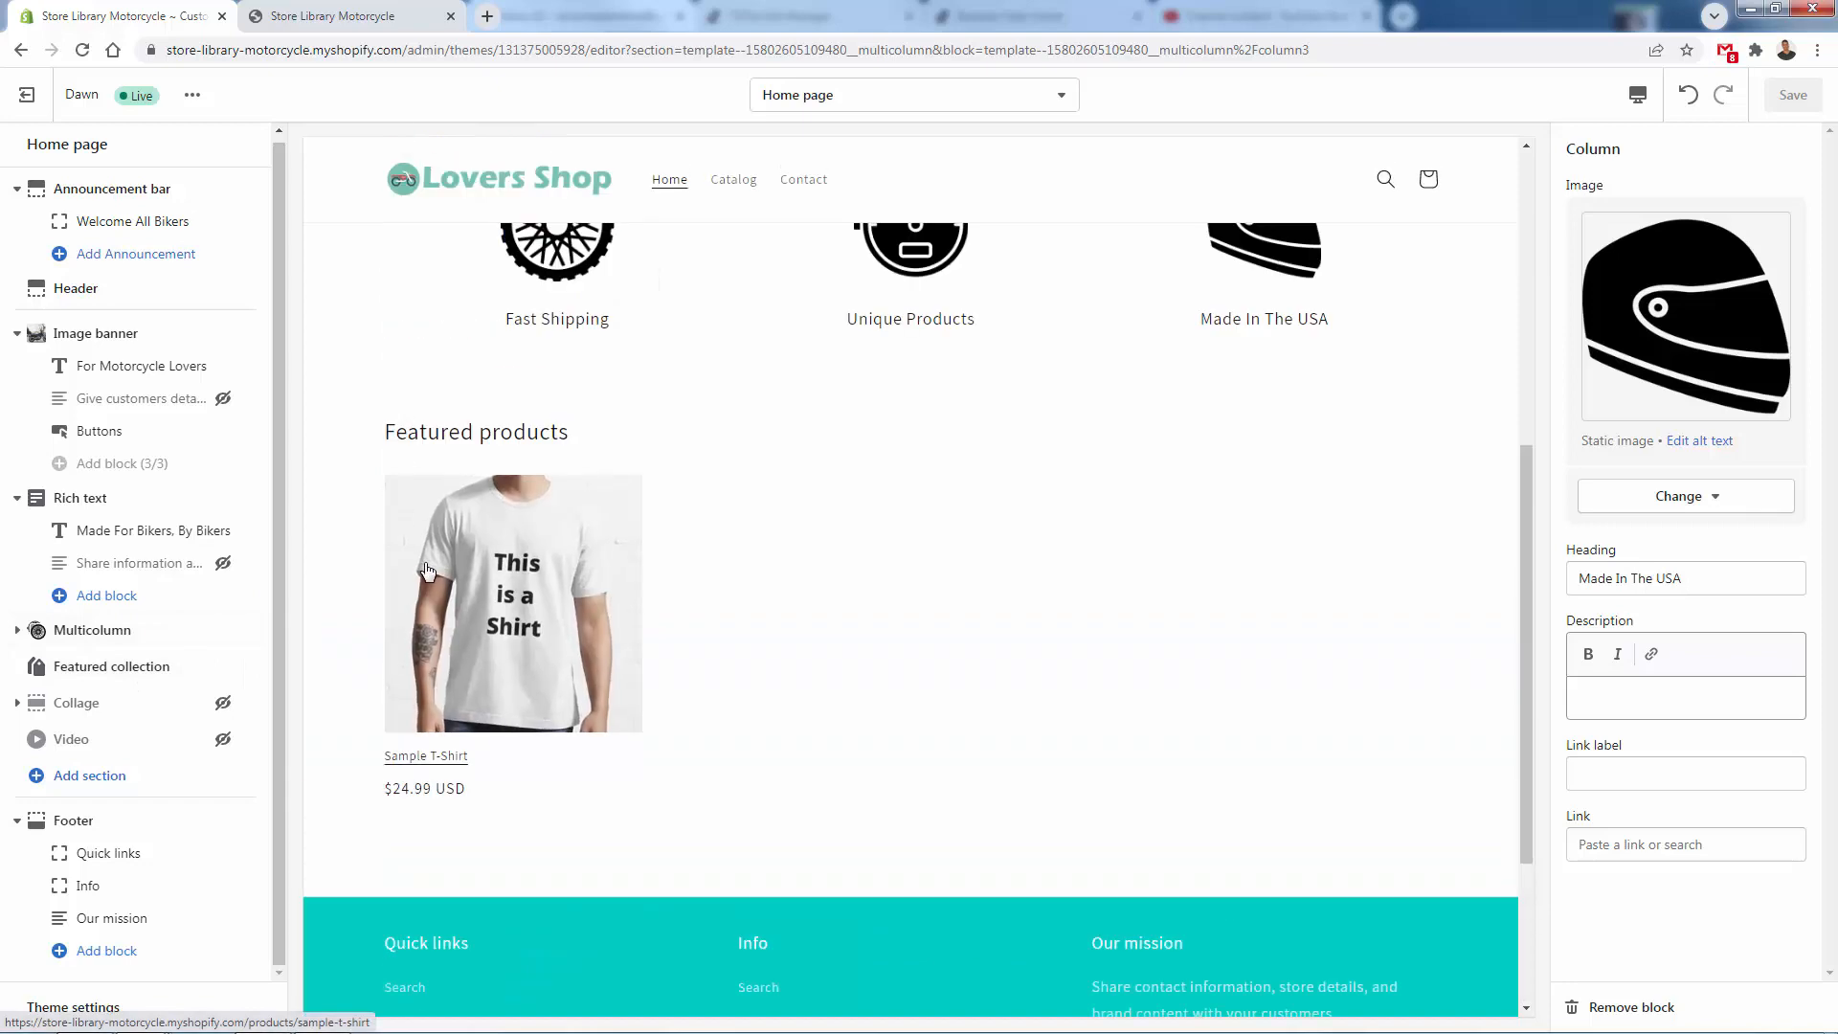
left_click(126, 778)
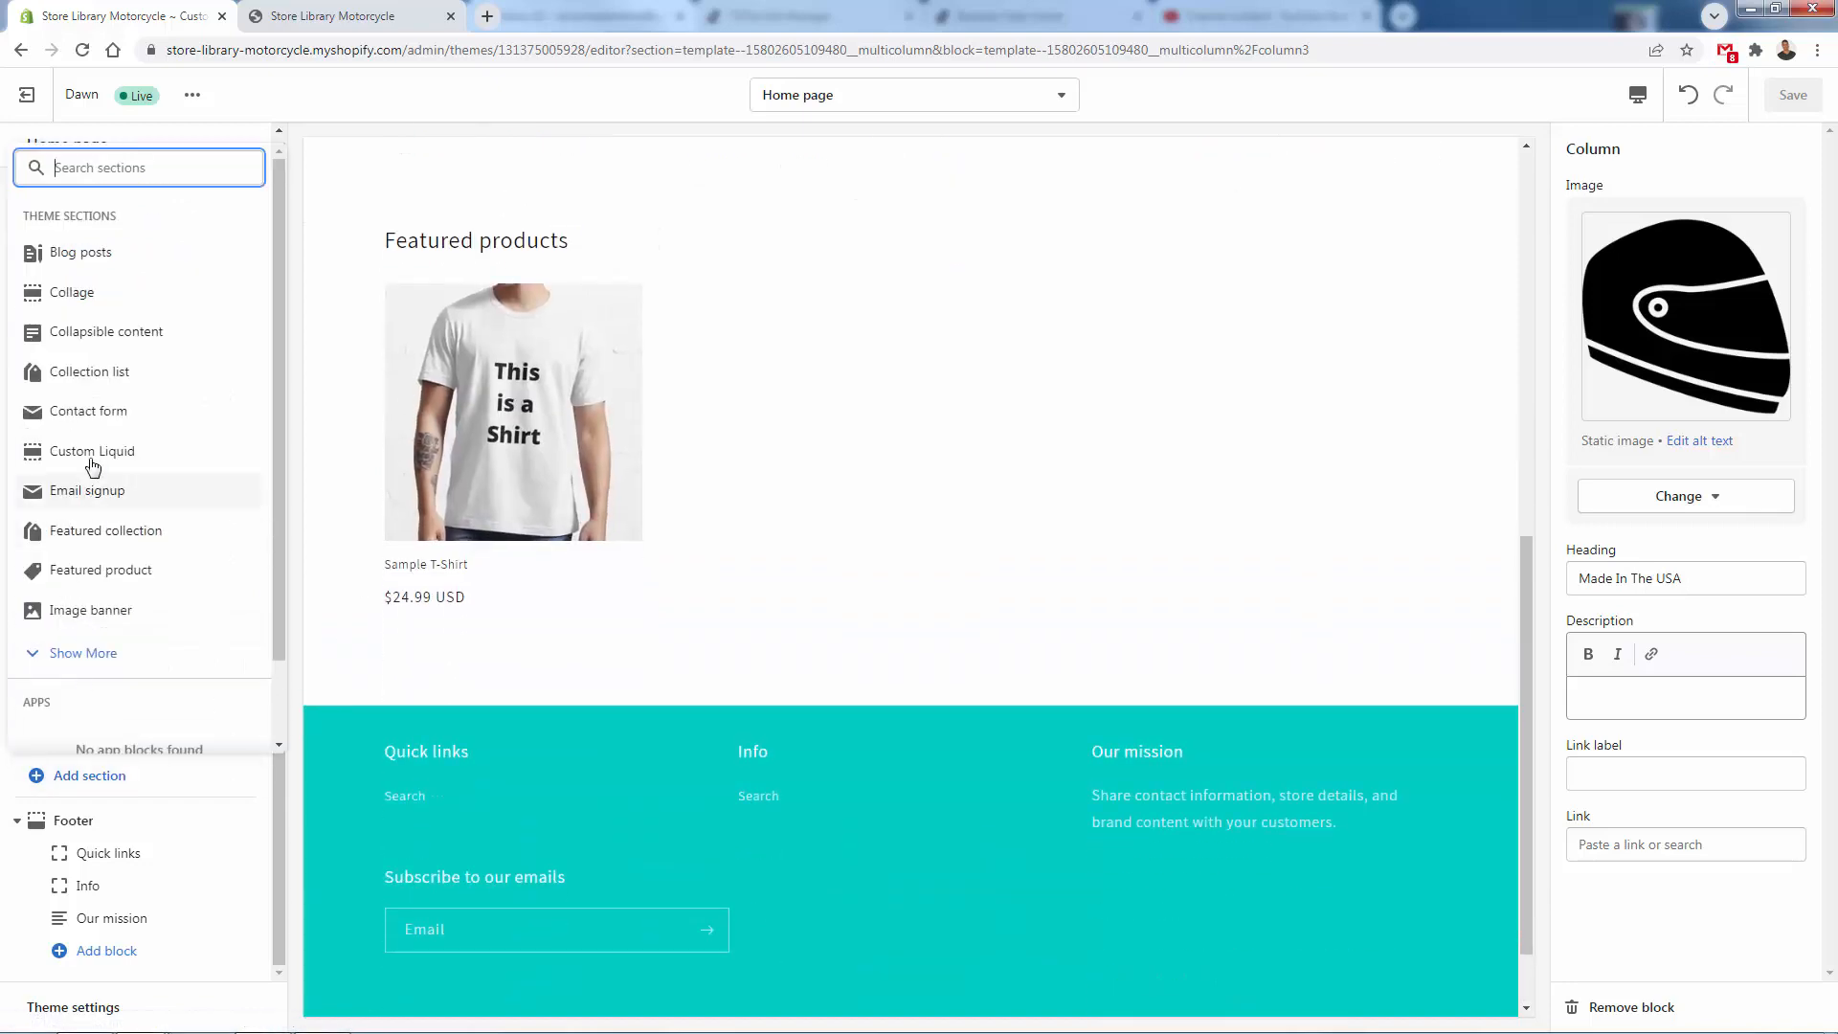
left_click(100, 610)
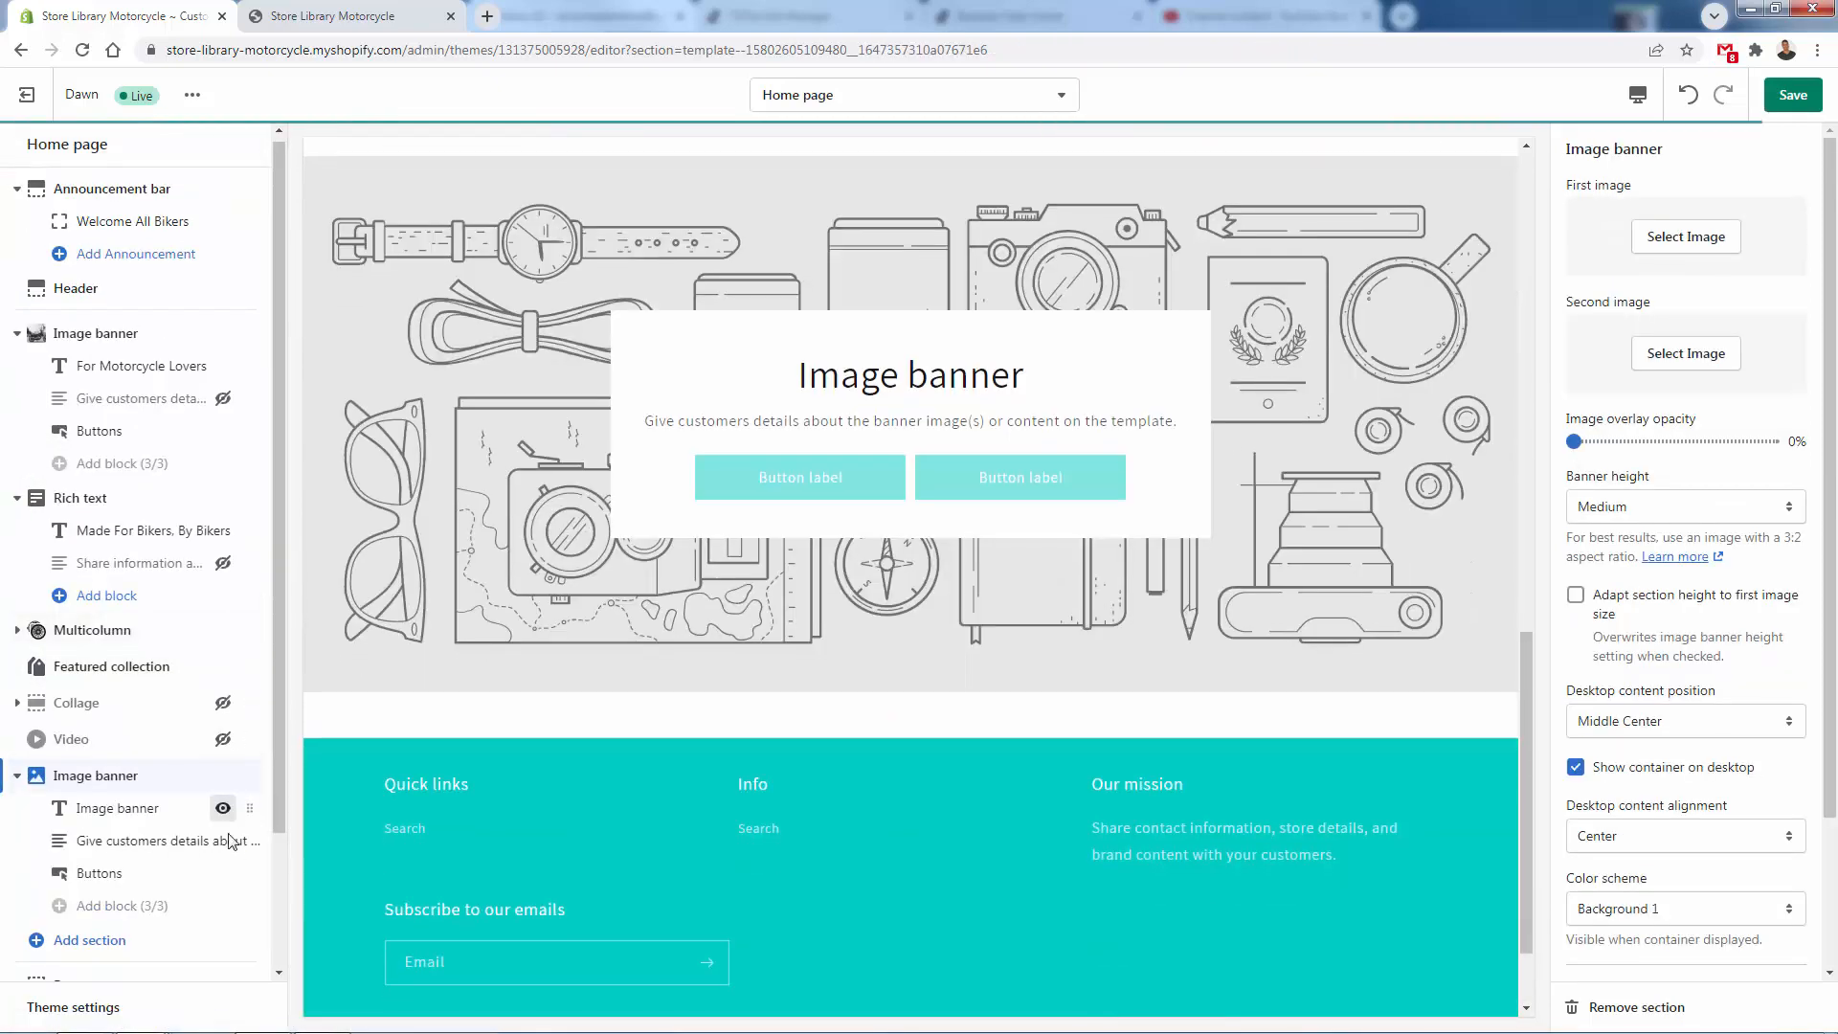
left_click(223, 809)
left_click(224, 840)
left_click(223, 873)
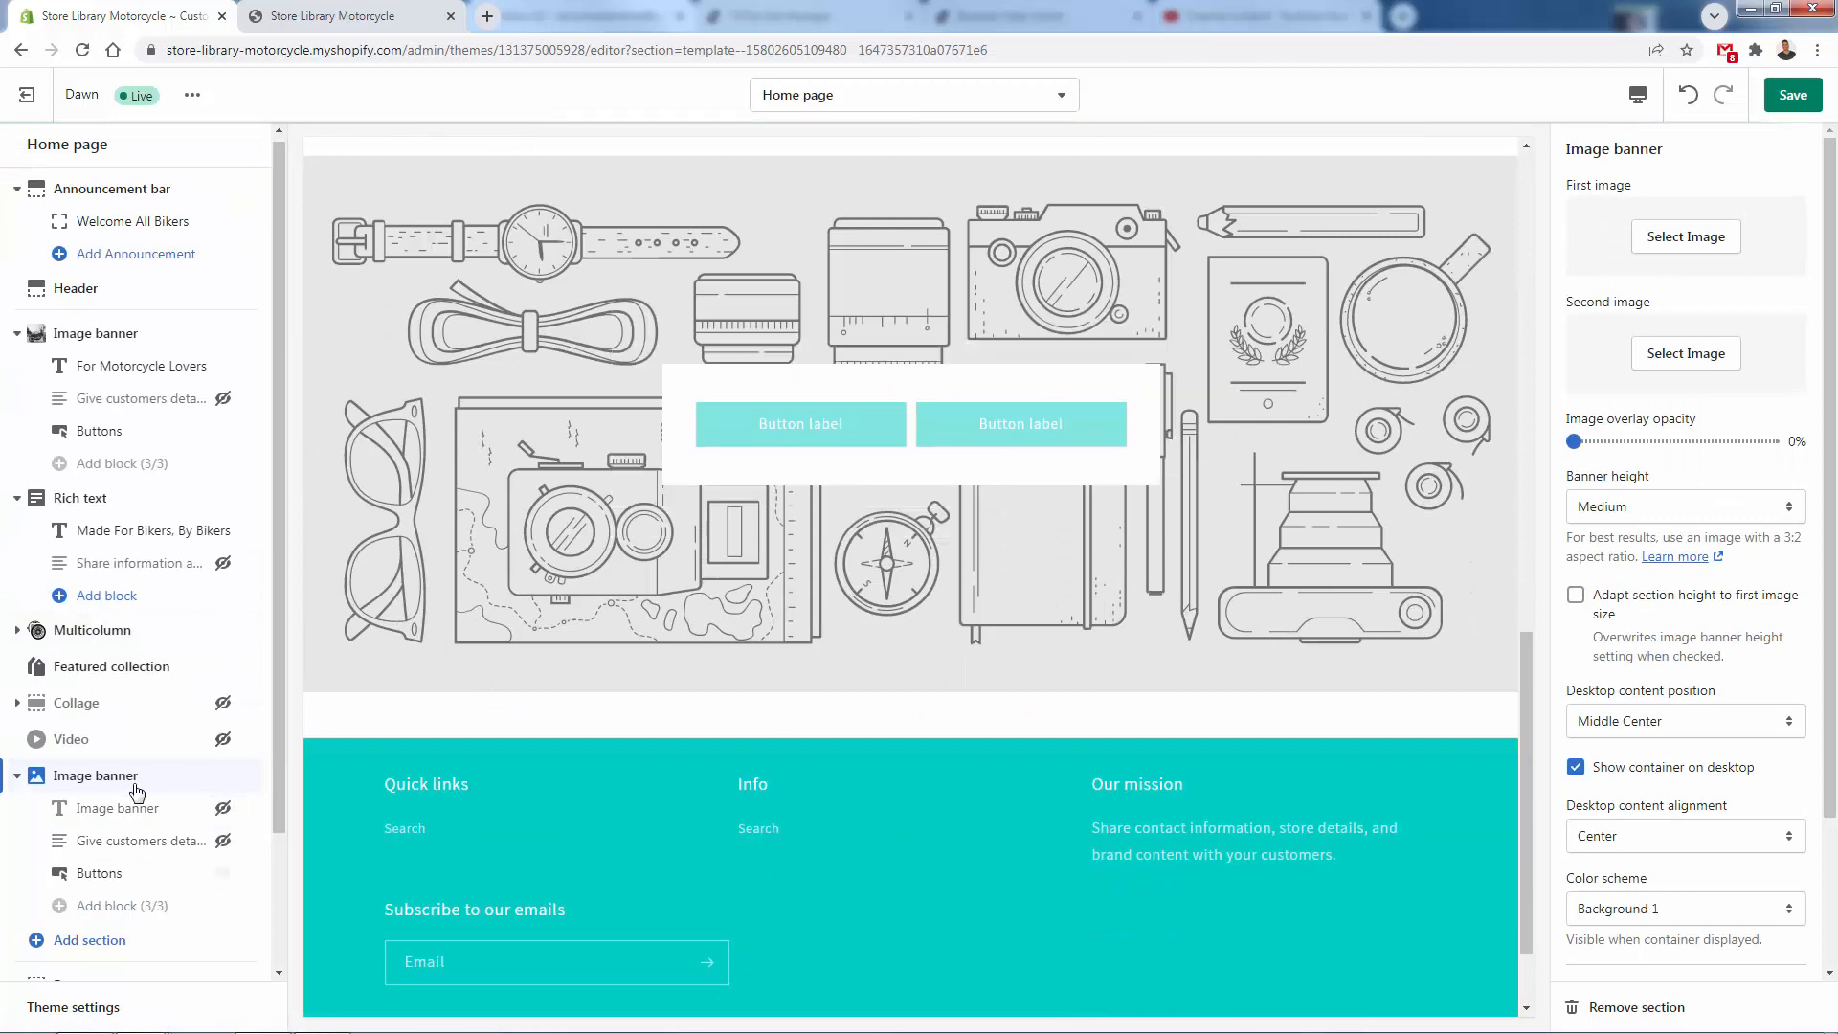
- Search the free images for "motorcycle", use the black-and-white front-view motorcycle as the new banner's first image, and set the banner height to Small
left_click(1735, 201)
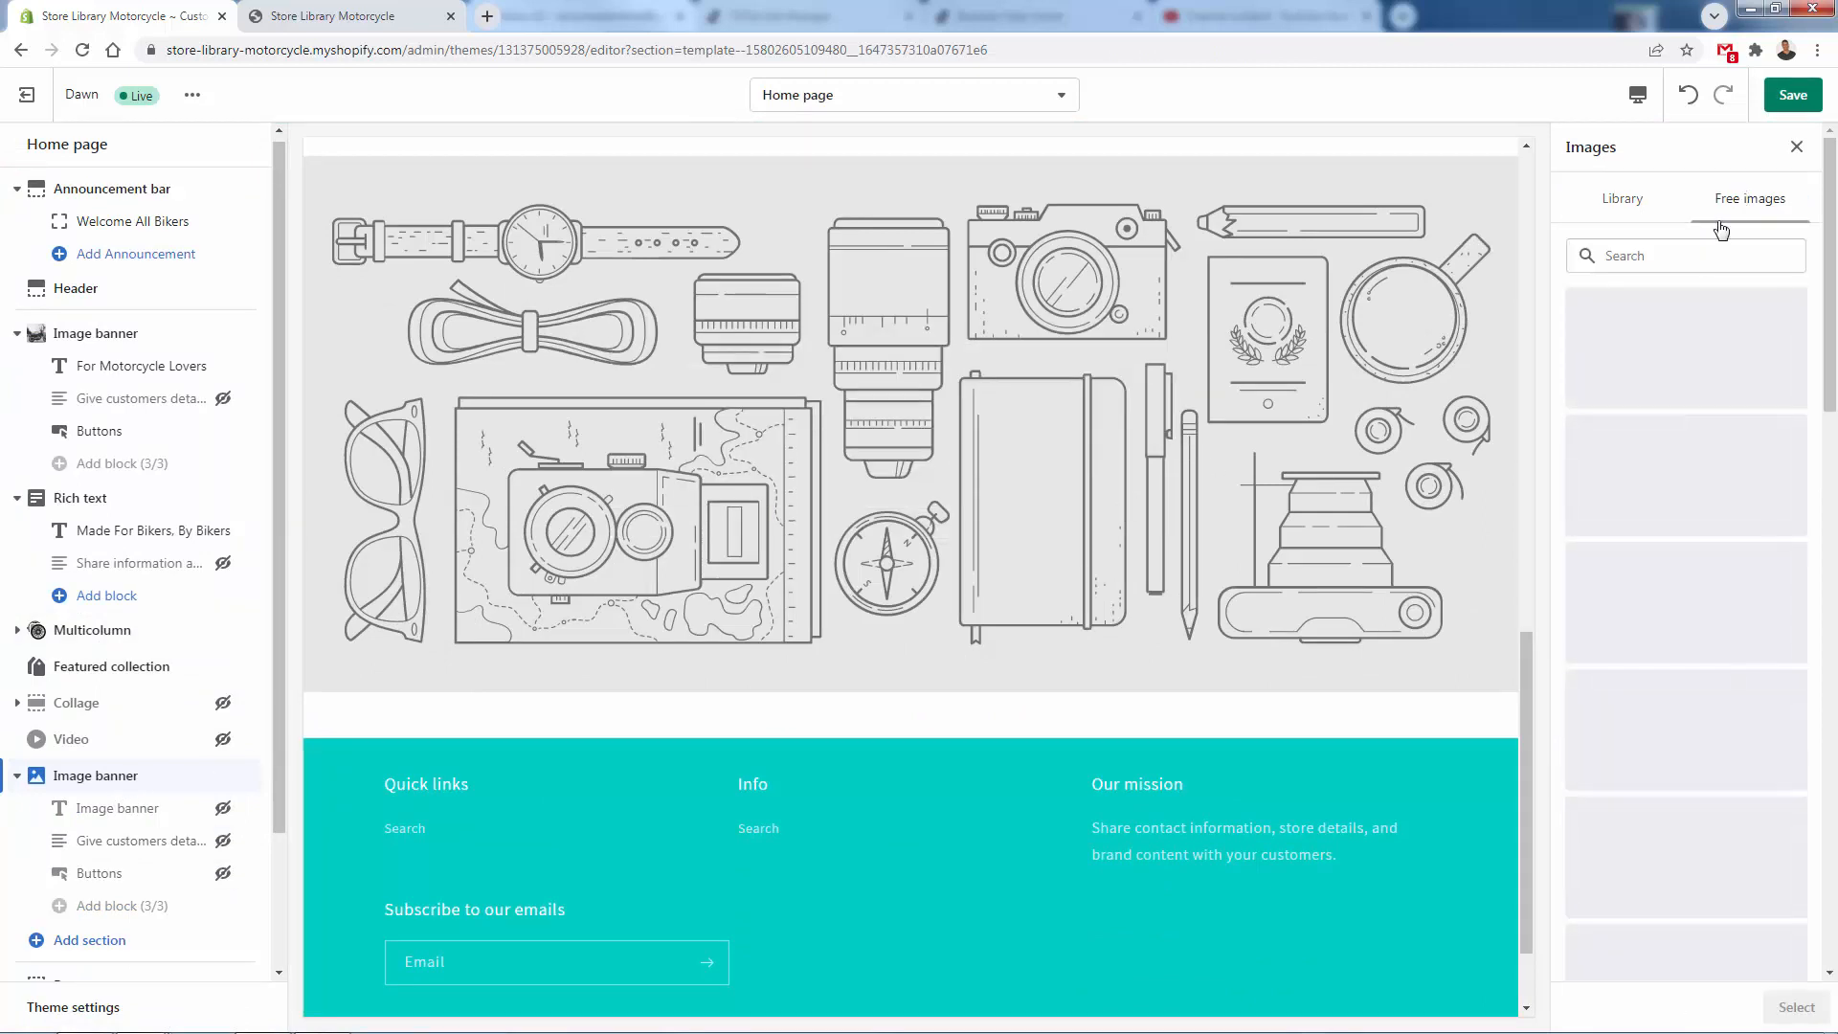
left_click(1683, 257)
type("motorc")
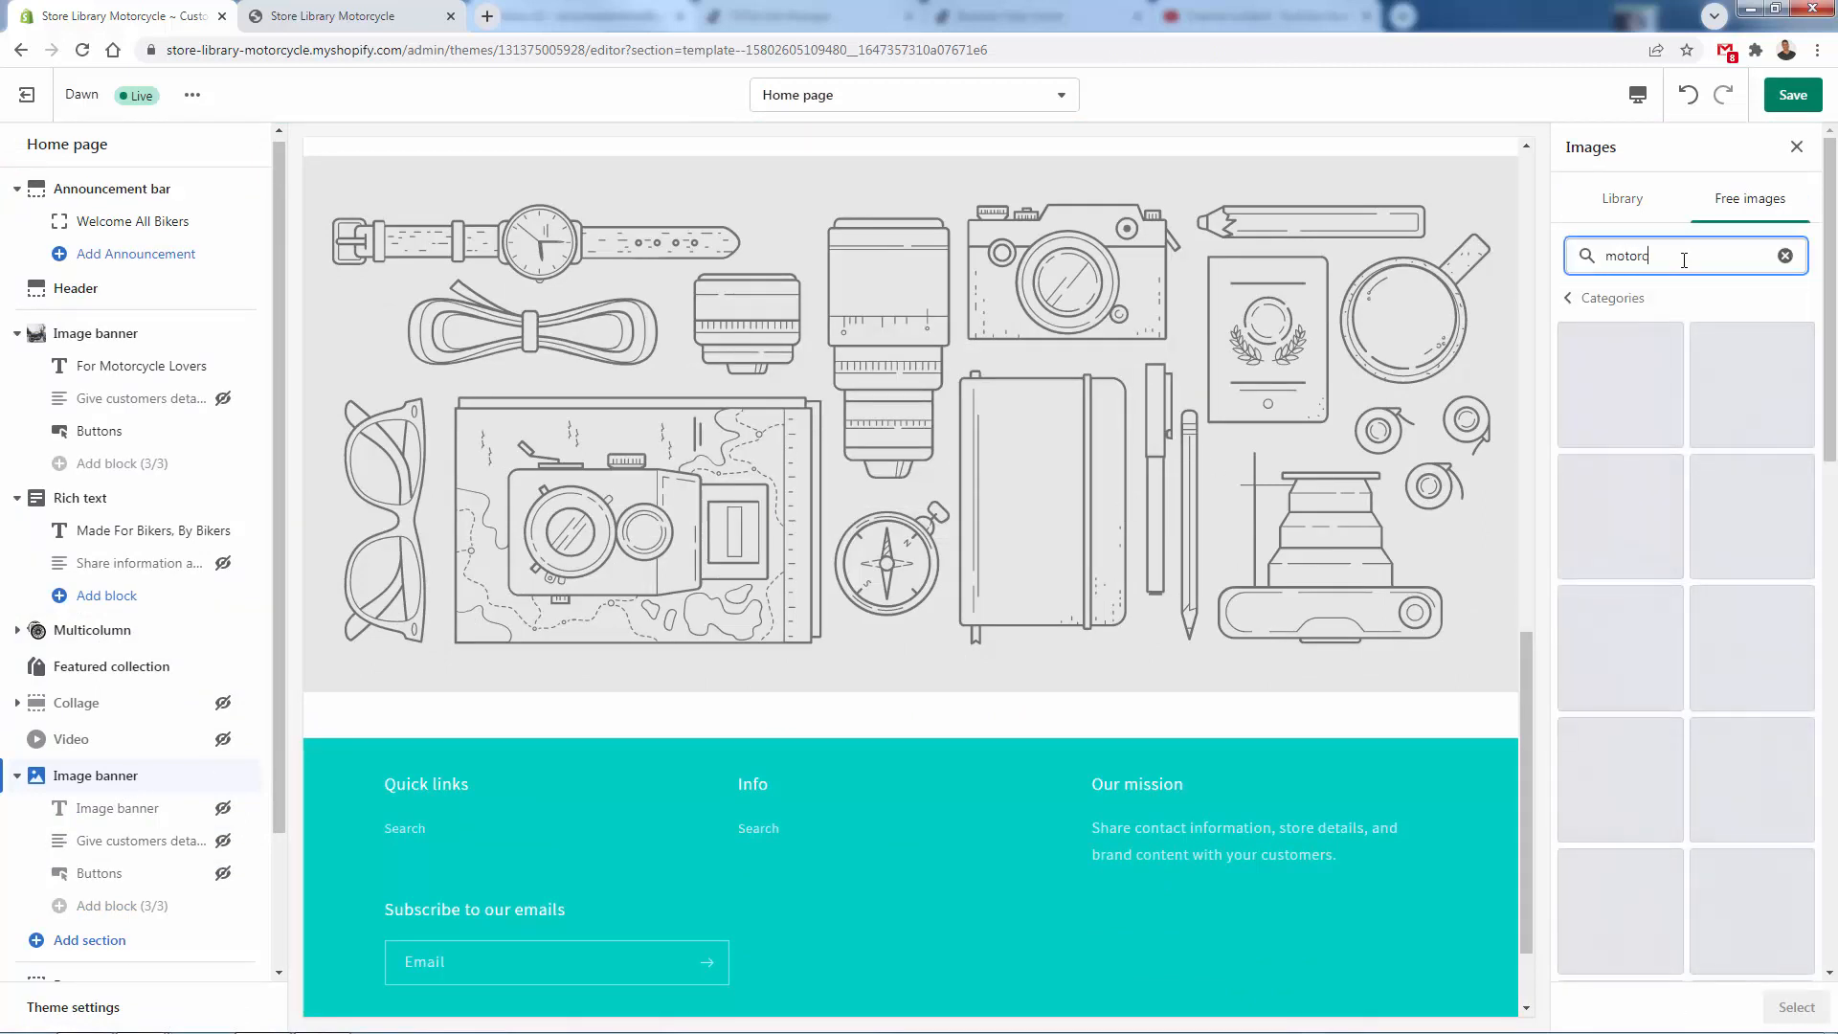
type("ycle")
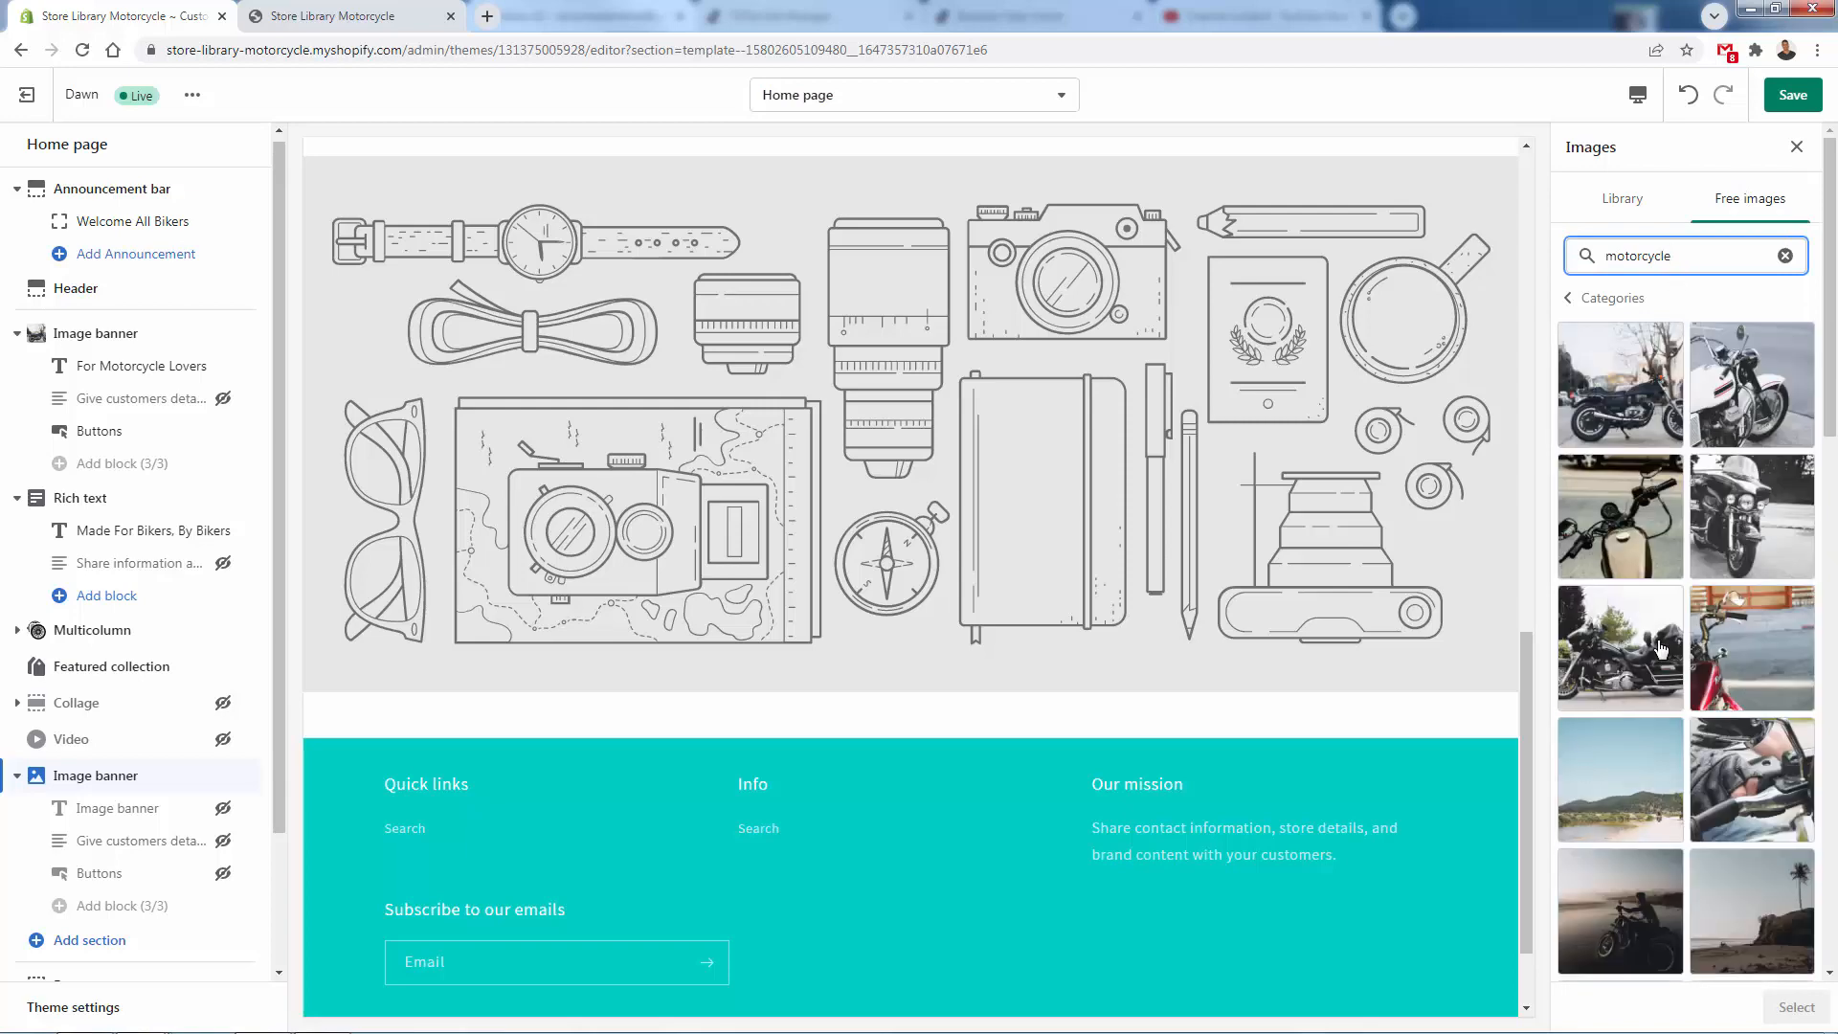
left_click(1752, 517)
left_click(1796, 1014)
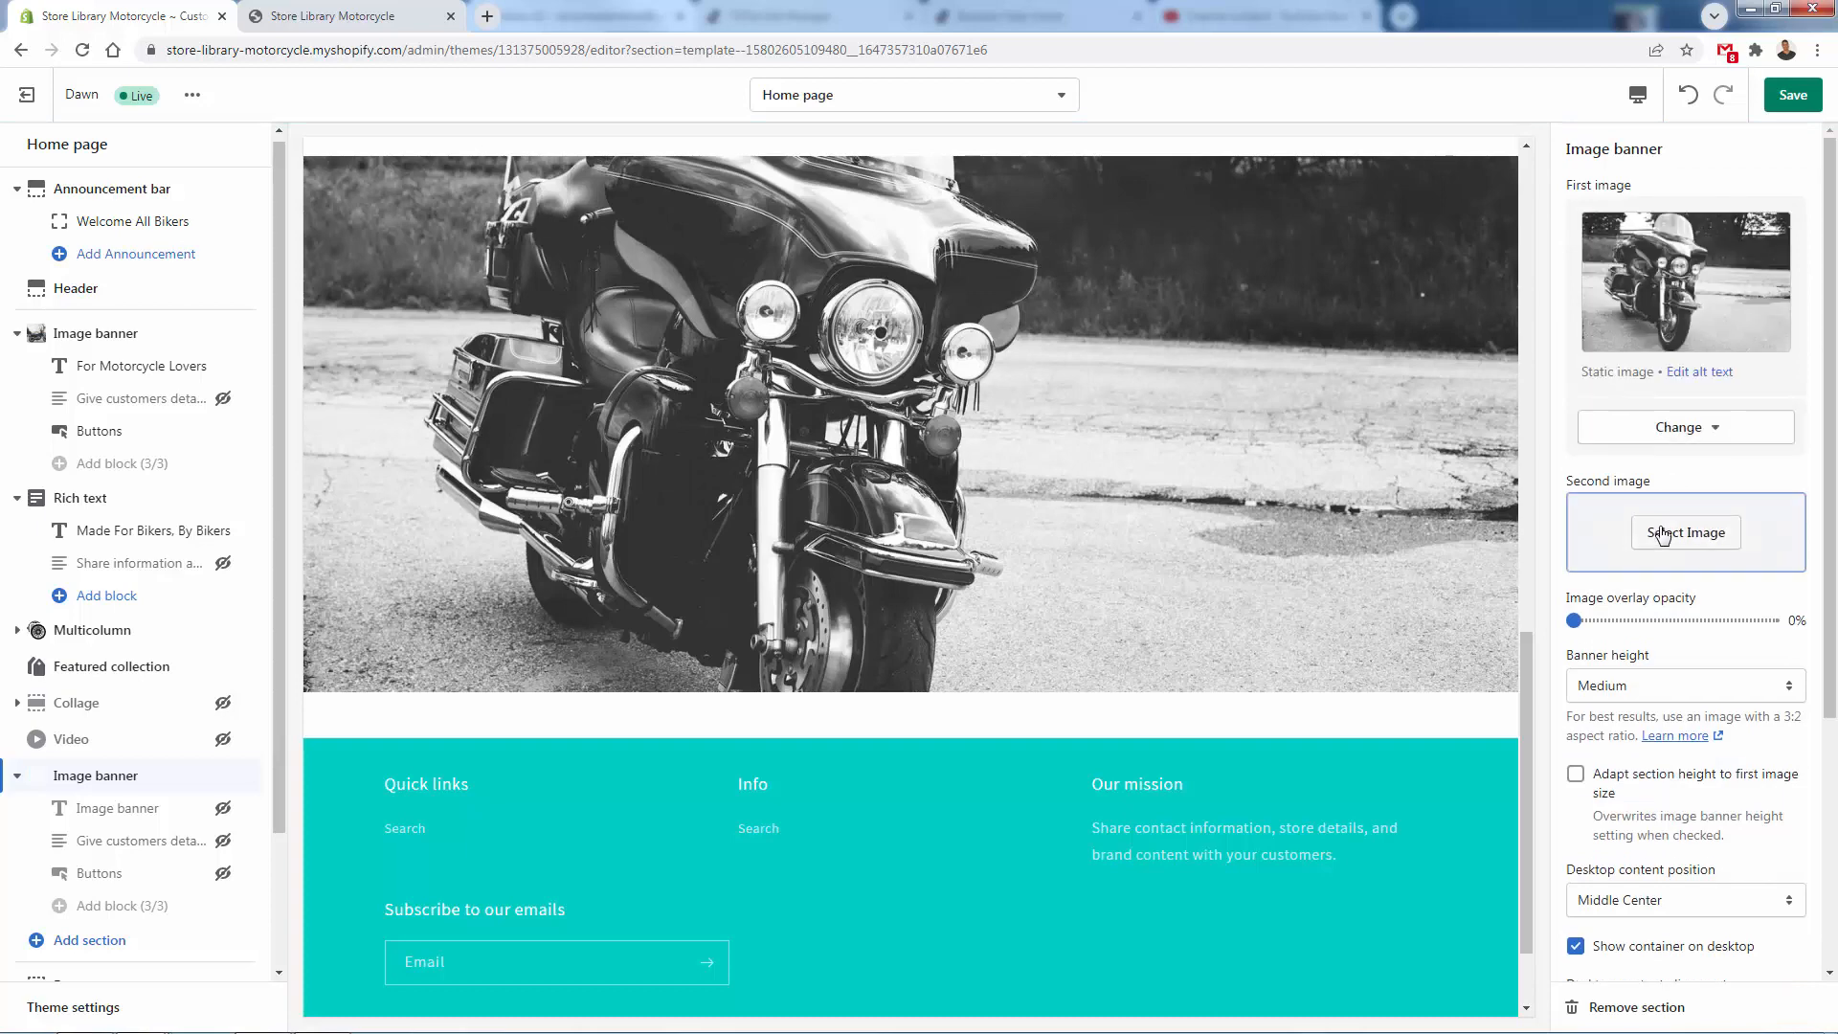
left_click(1663, 687)
left_click(1660, 713)
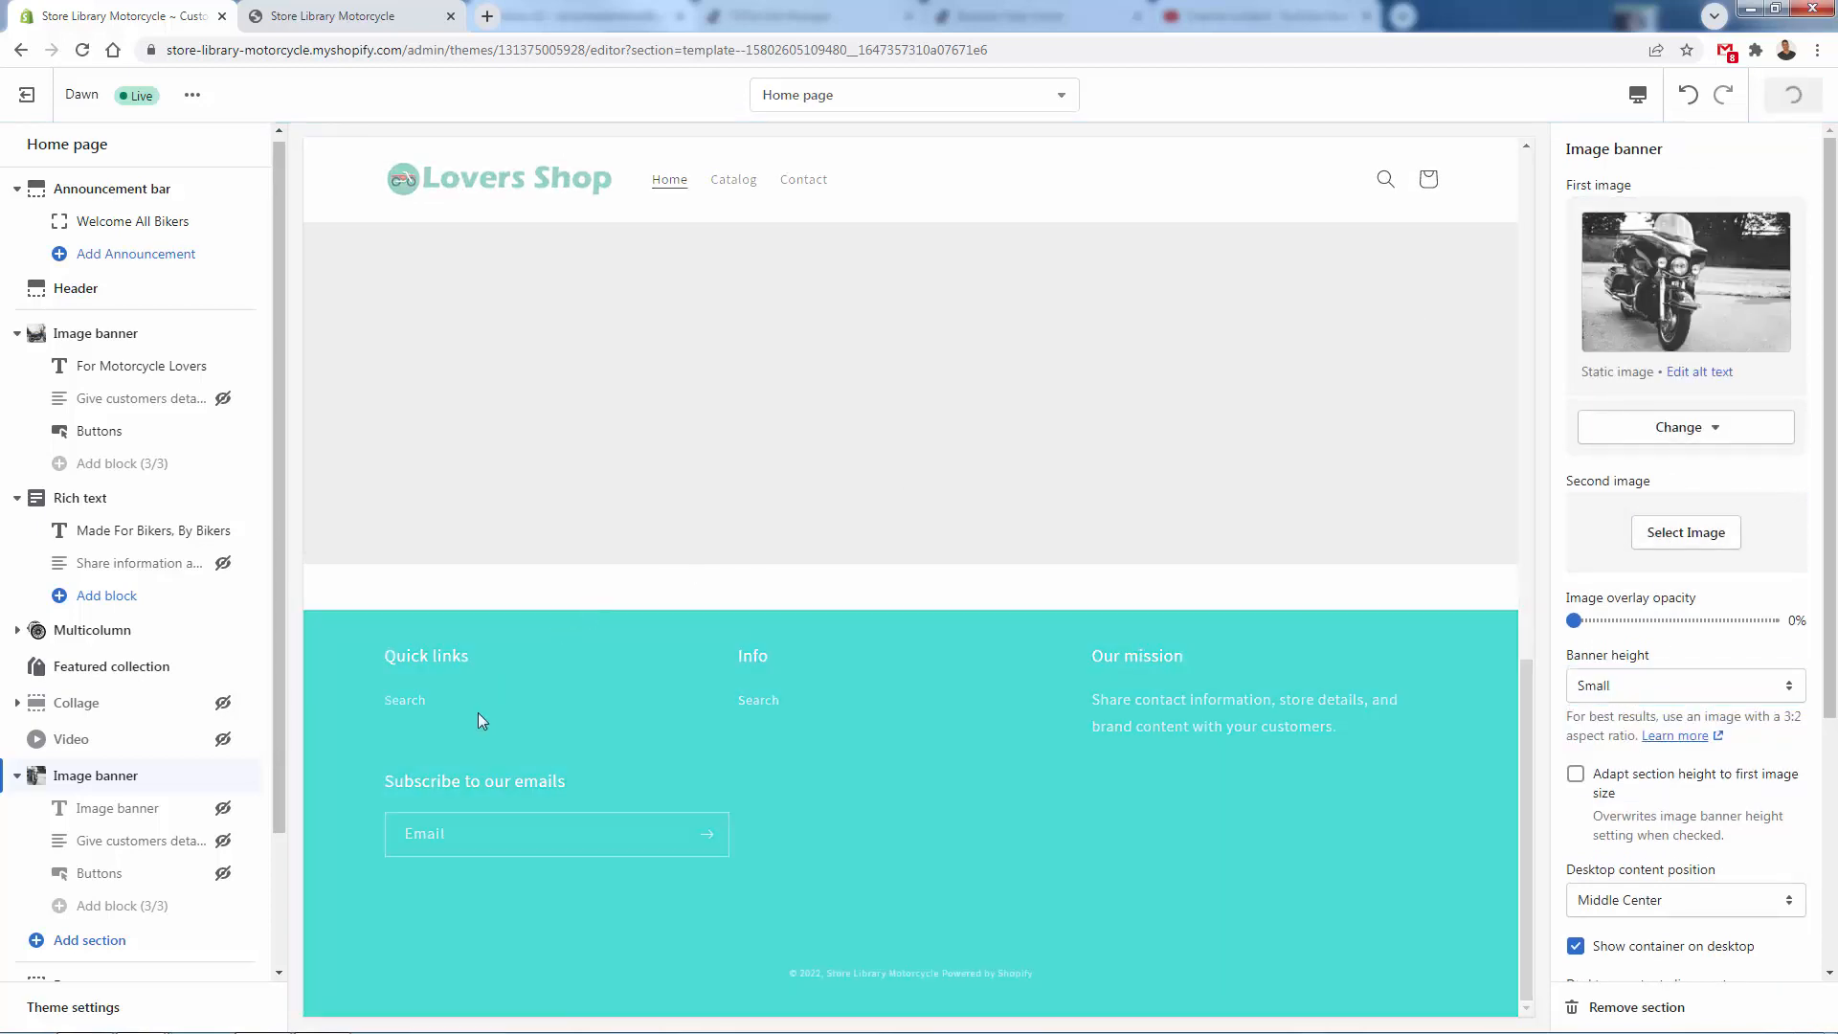
- Add a Featured product section below the second image banner and assign the Sample T-Shirt product to it
left_click(67, 939)
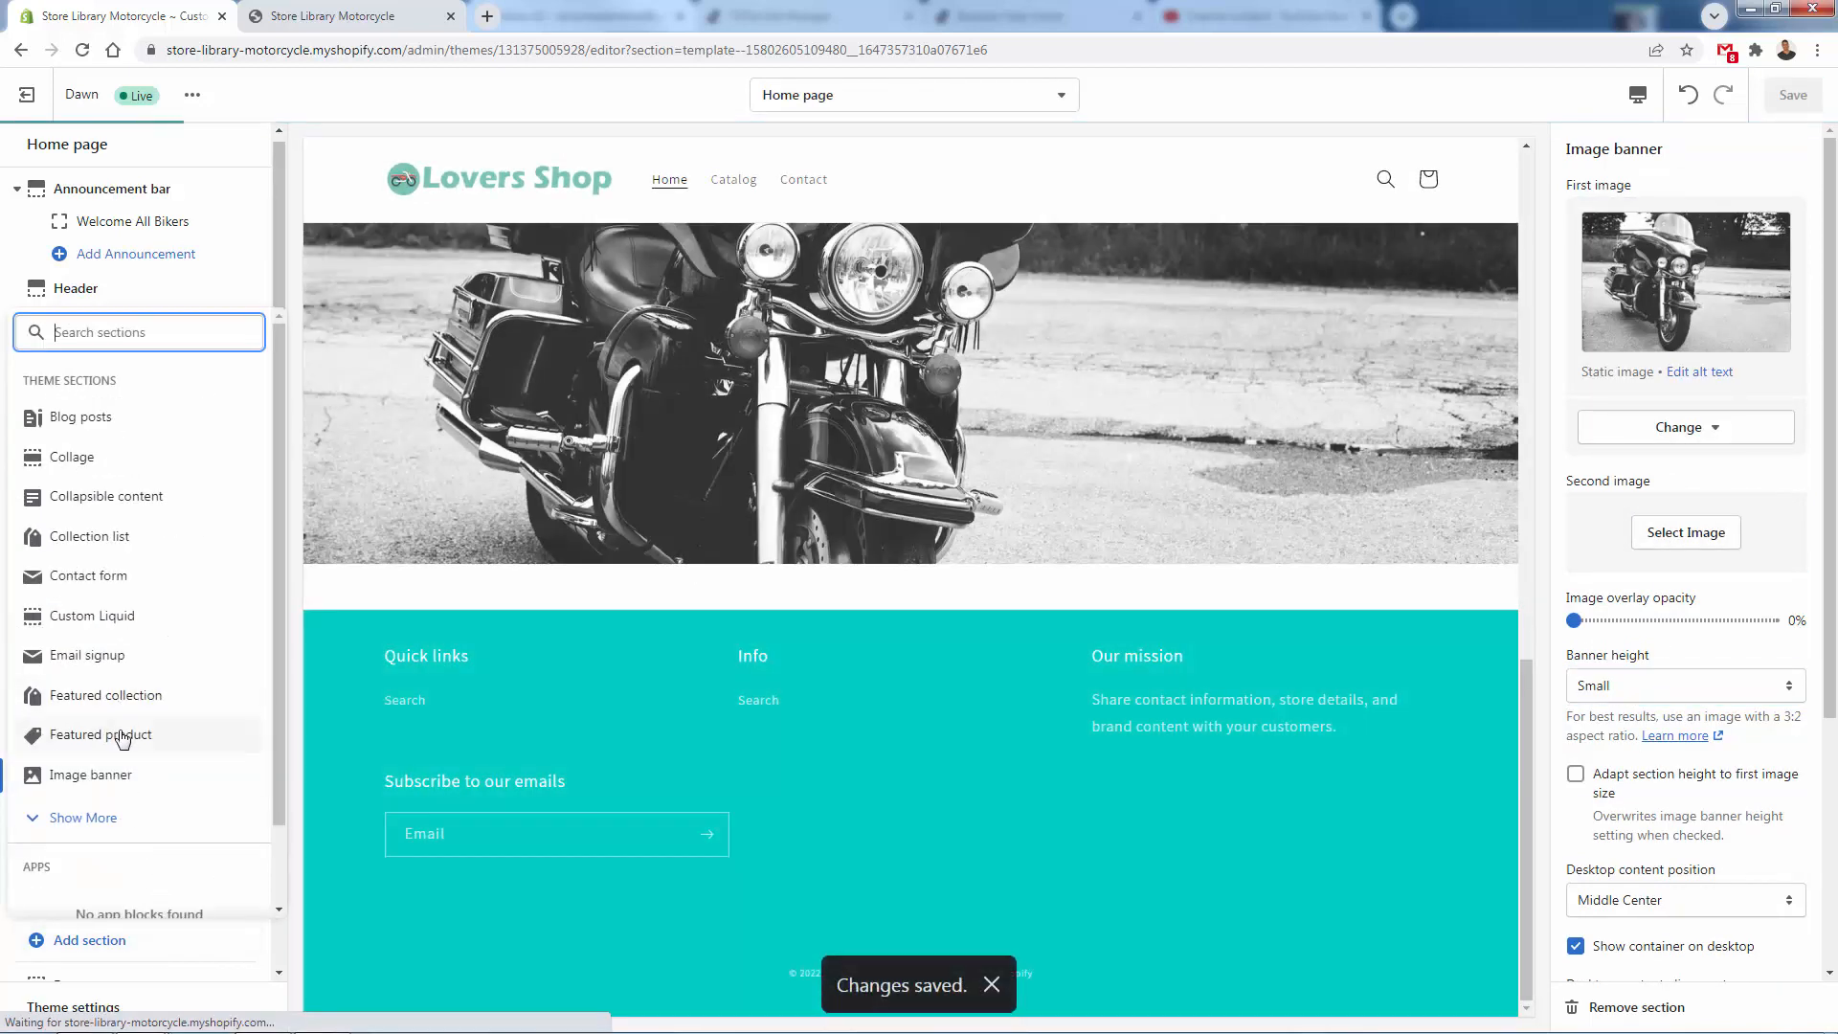
left_click(125, 734)
left_click(1709, 225)
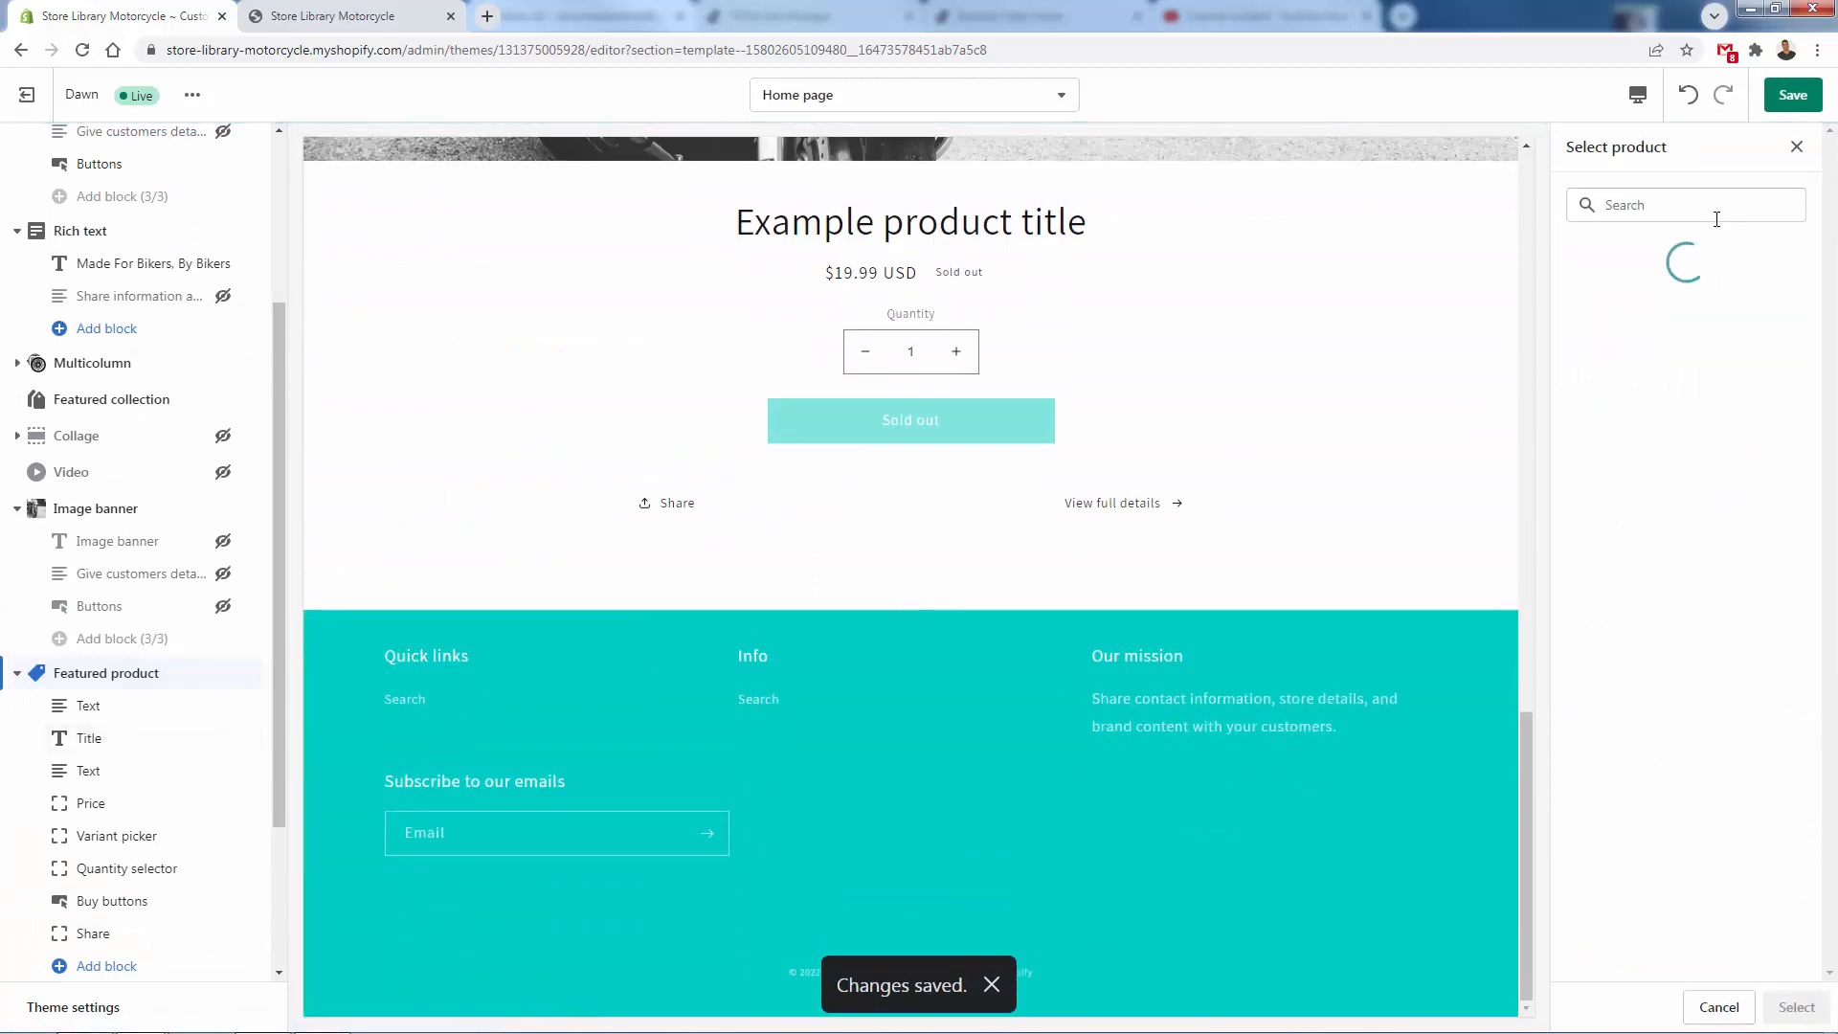
left_click(1702, 313)
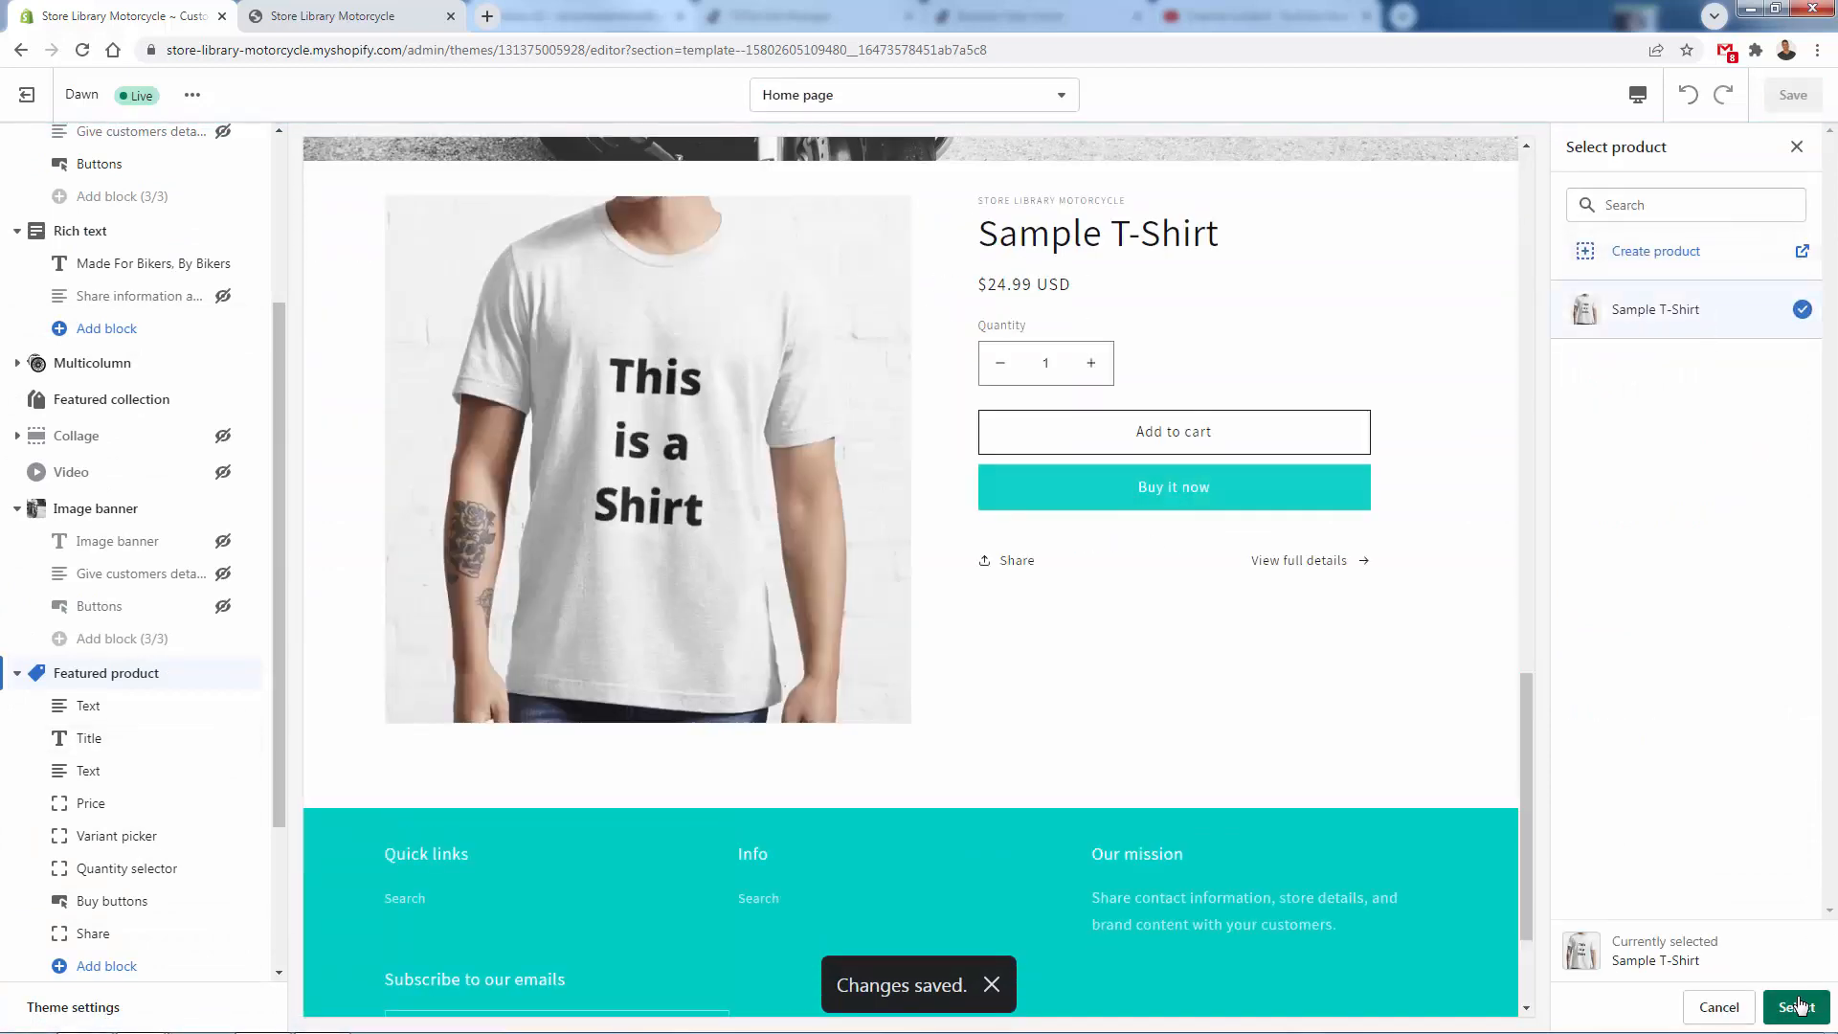
left_click(1796, 1007)
left_click(17, 675)
- Add a Featured collection section below the featured product and assign the Home page collection to it
left_click(89, 775)
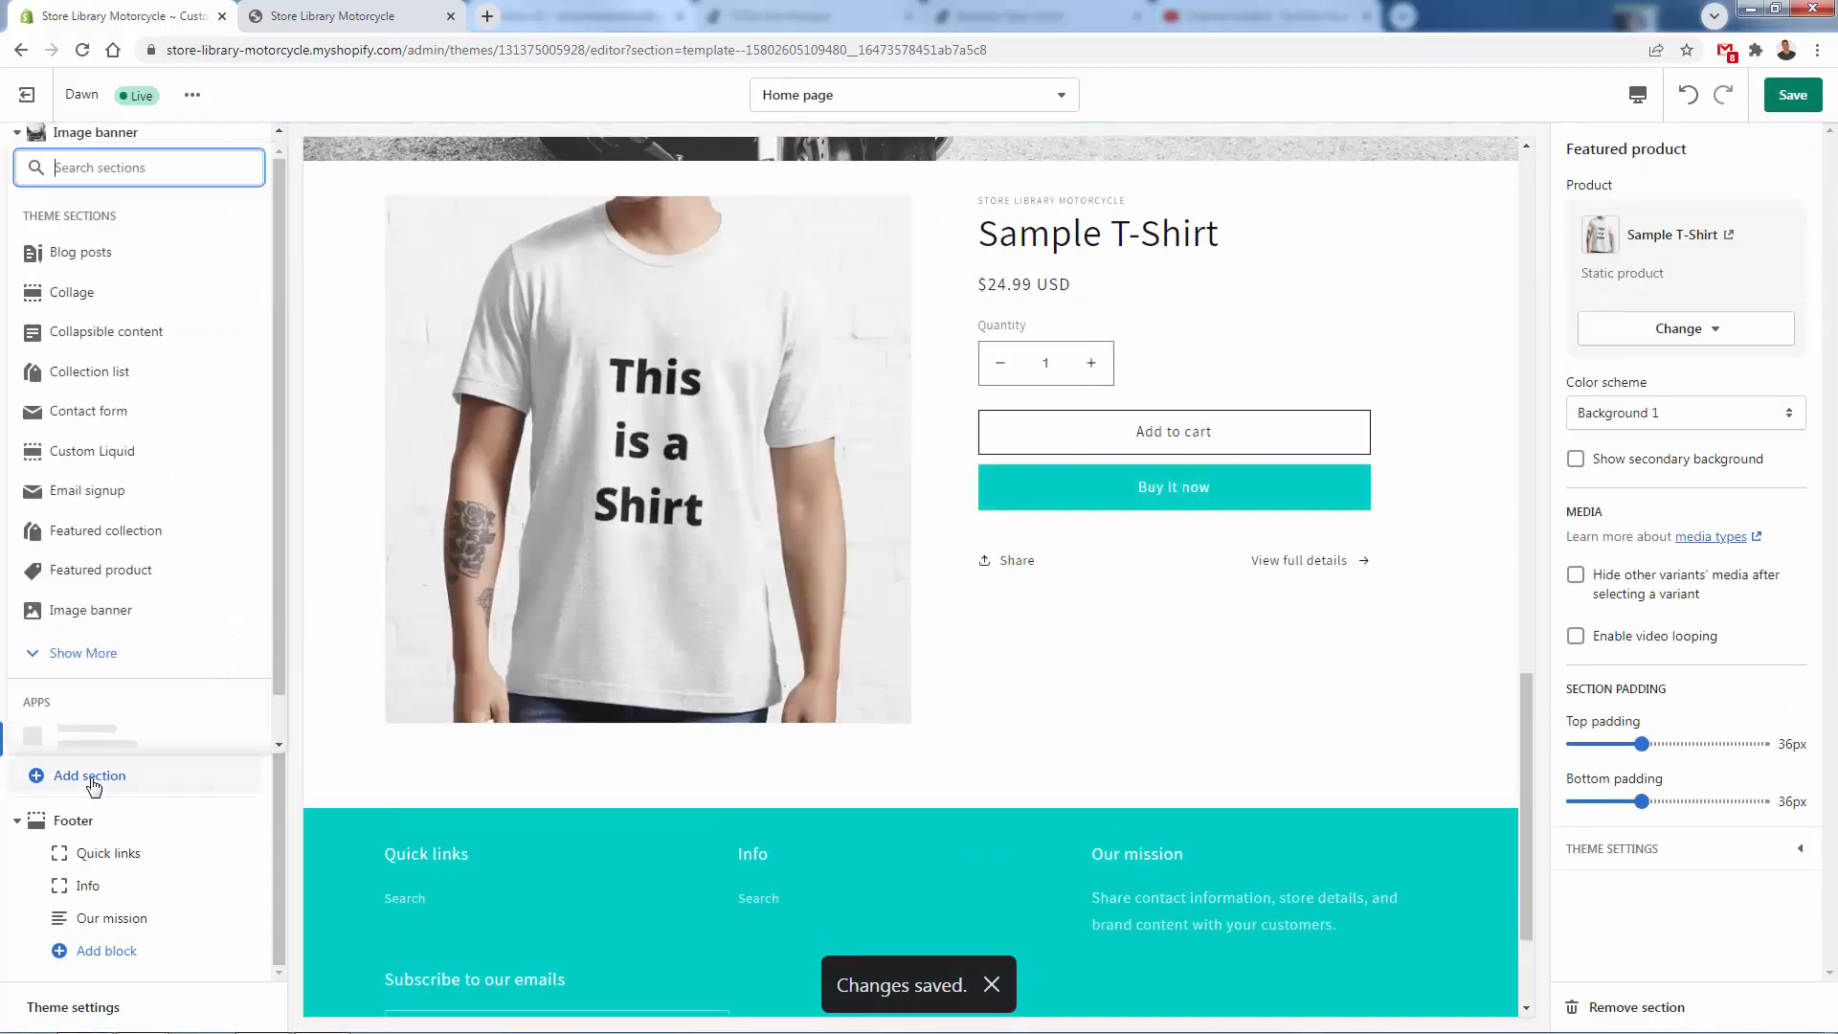
left_click(107, 532)
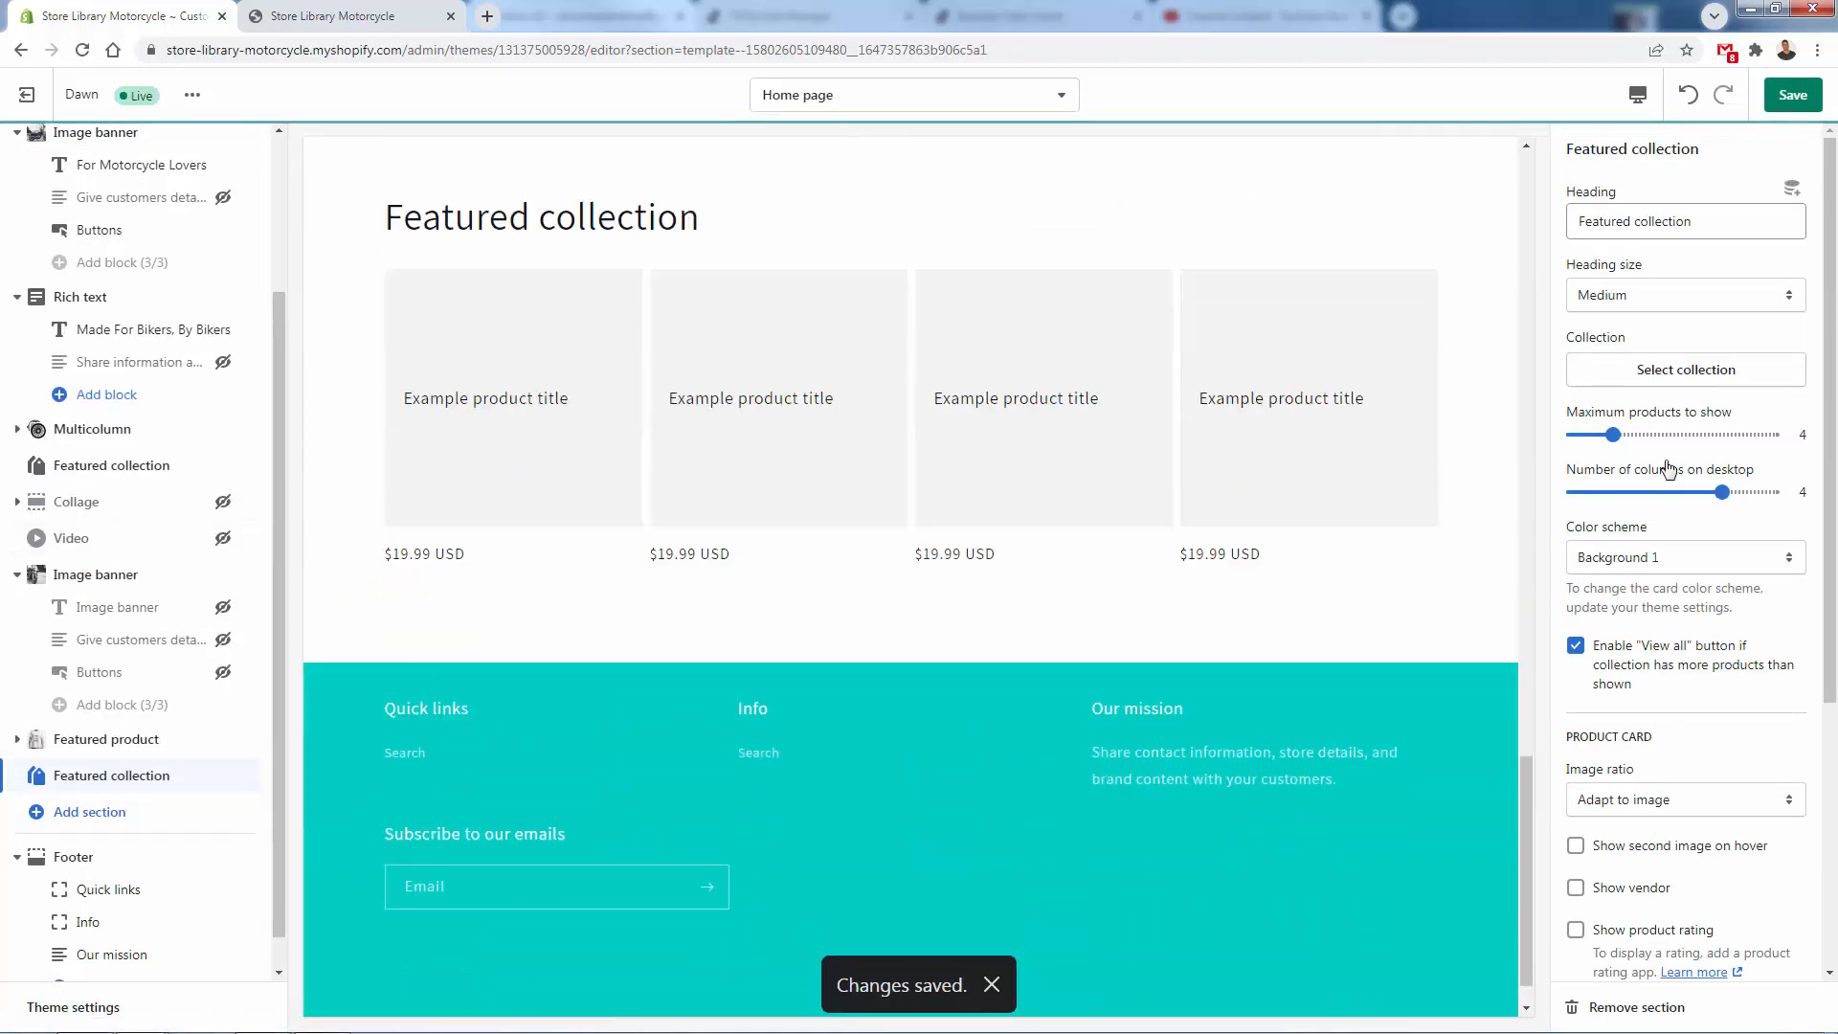
left_click(1681, 364)
left_click(1682, 307)
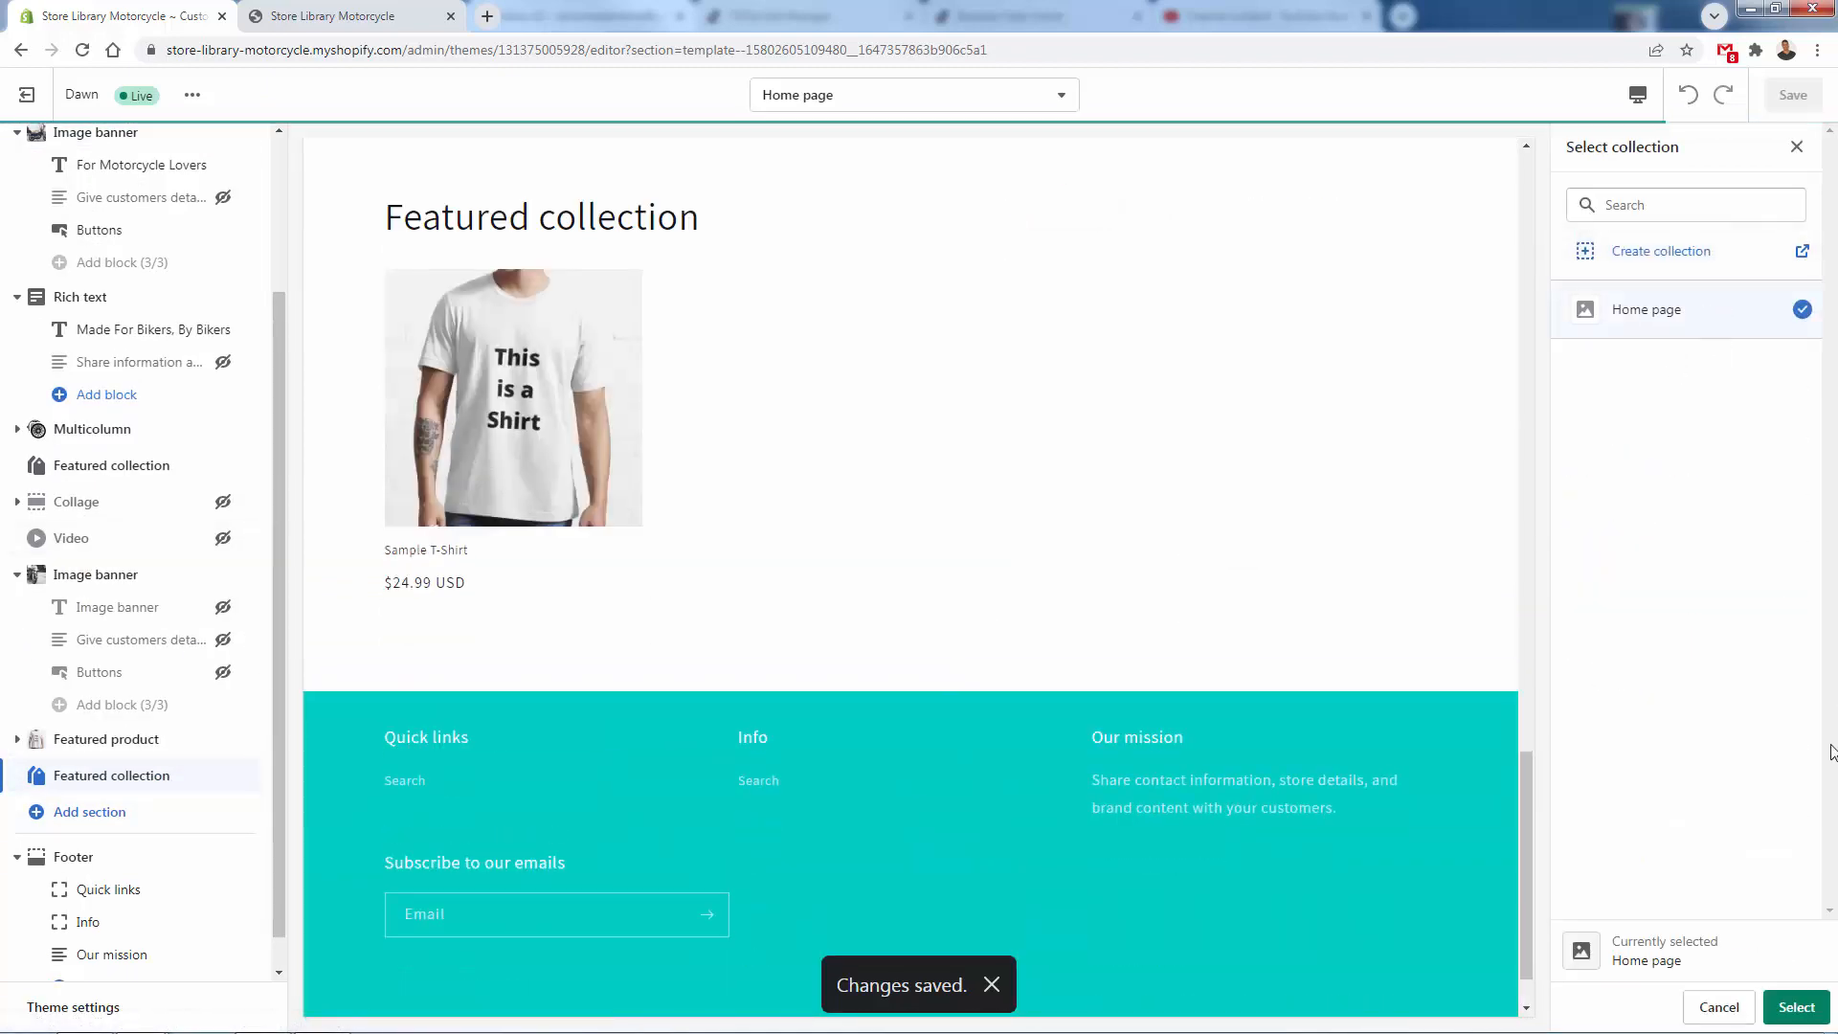
left_click(1797, 1007)
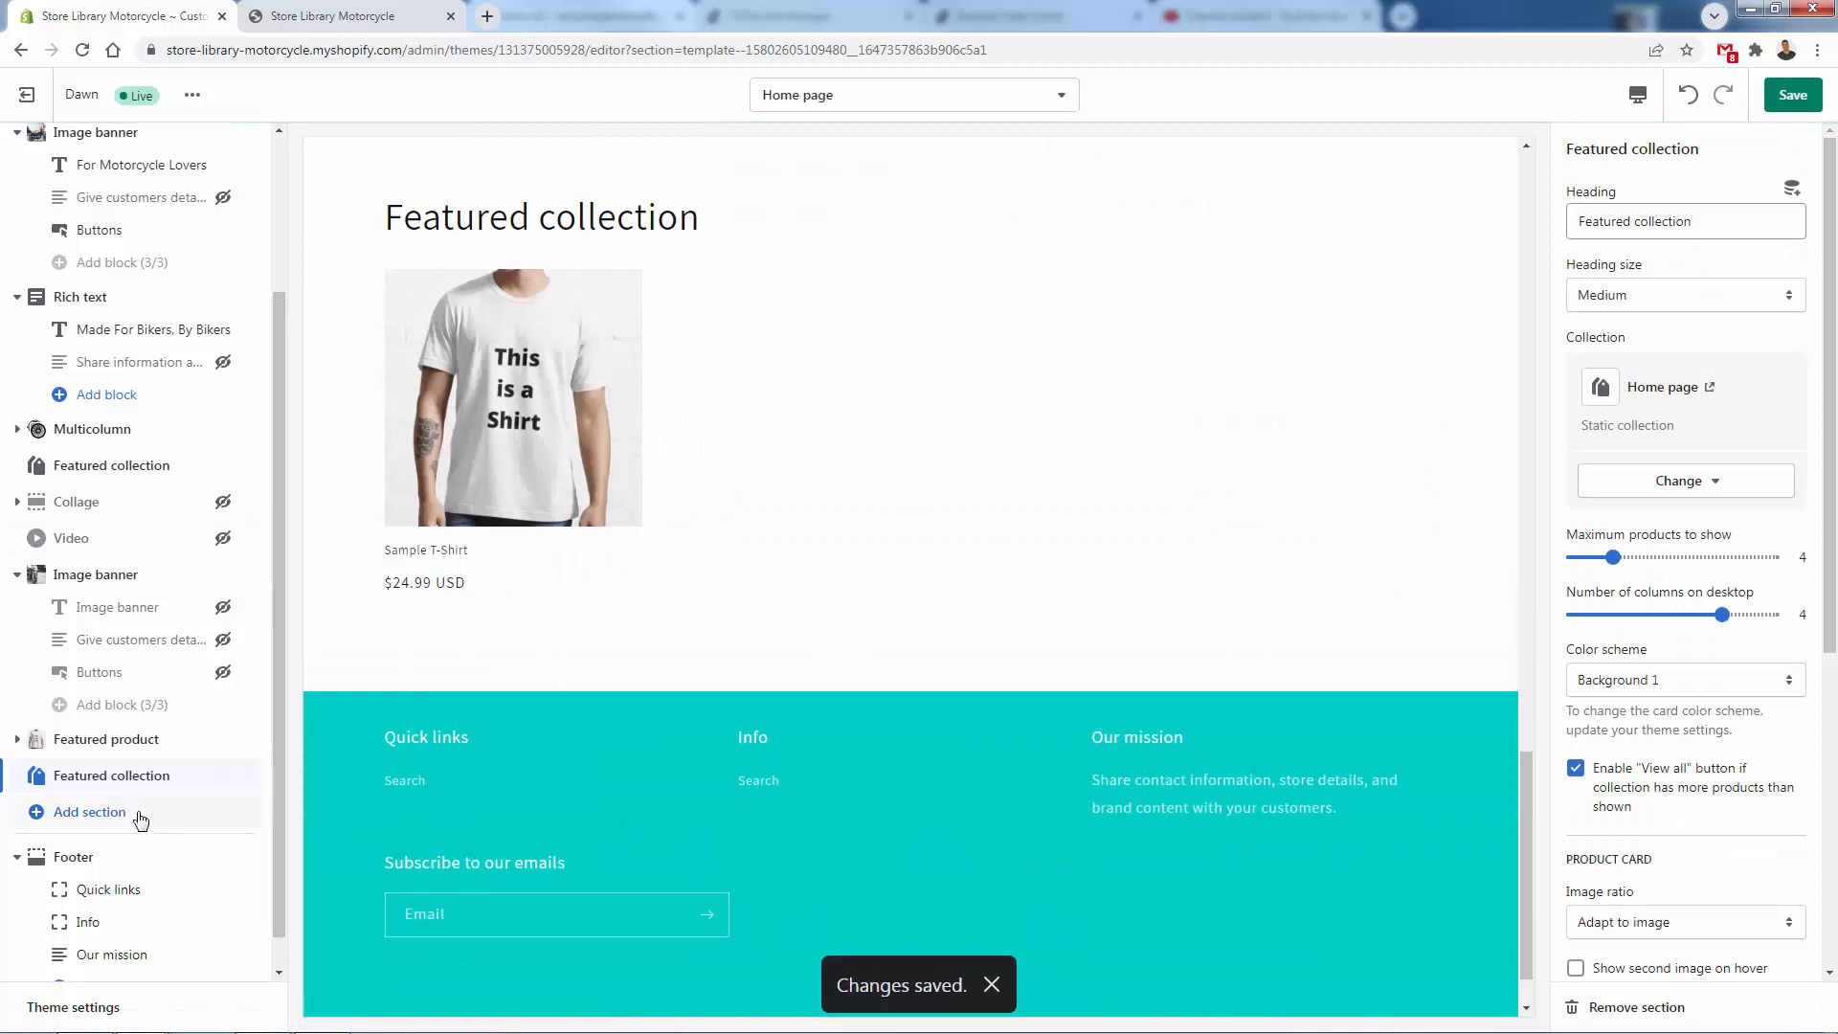
- Add an Email signup section below the new featured collection and save the theme
left_click(111, 828)
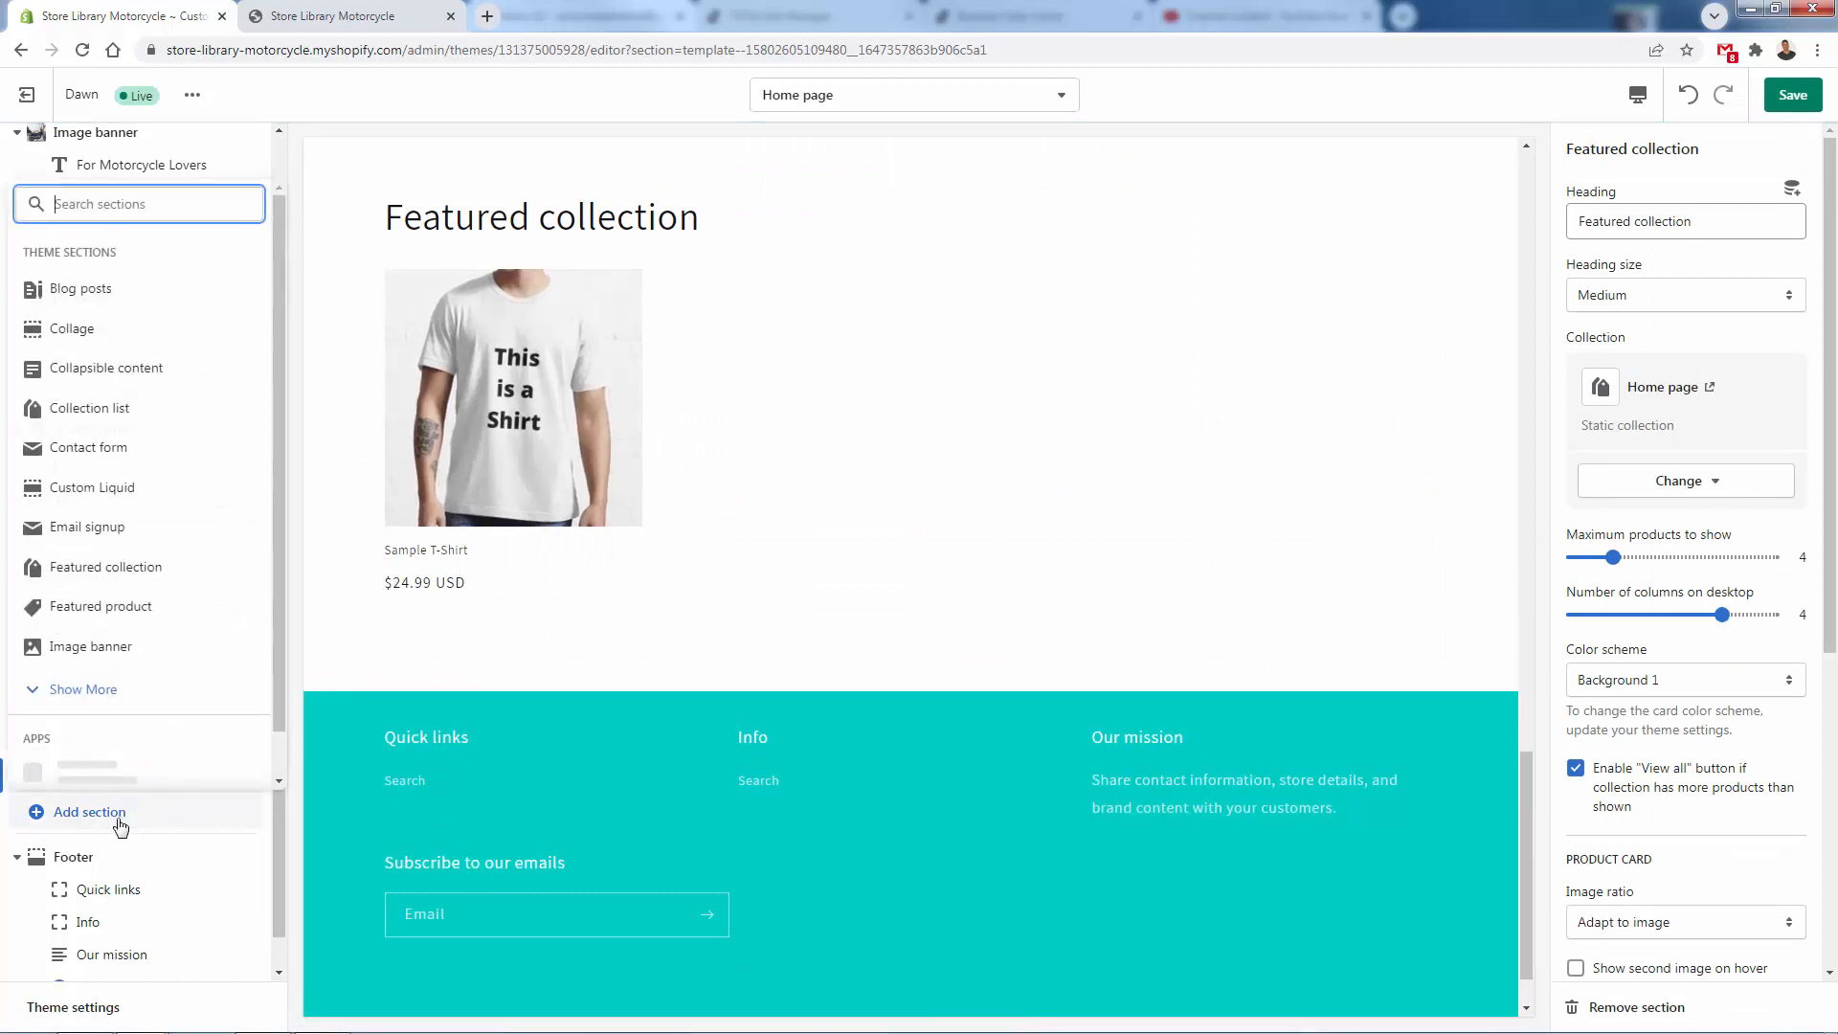
left_click(122, 530)
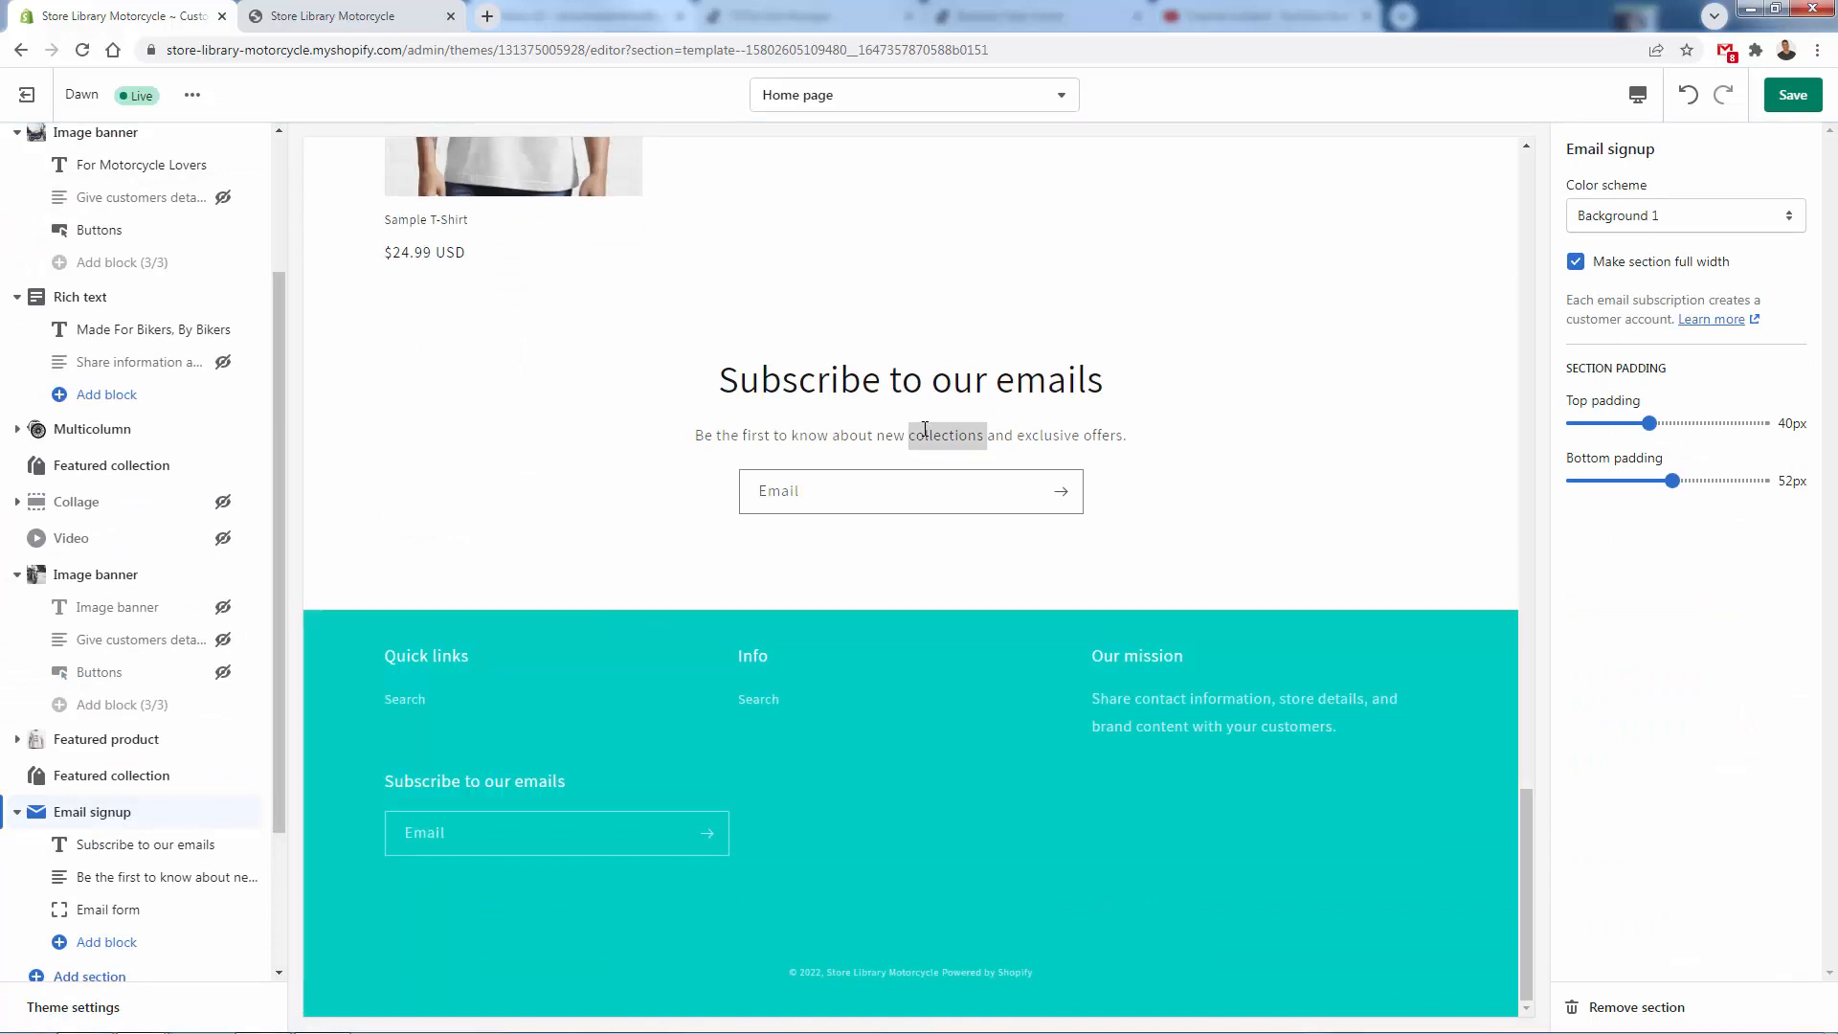
key("ctrl+s")
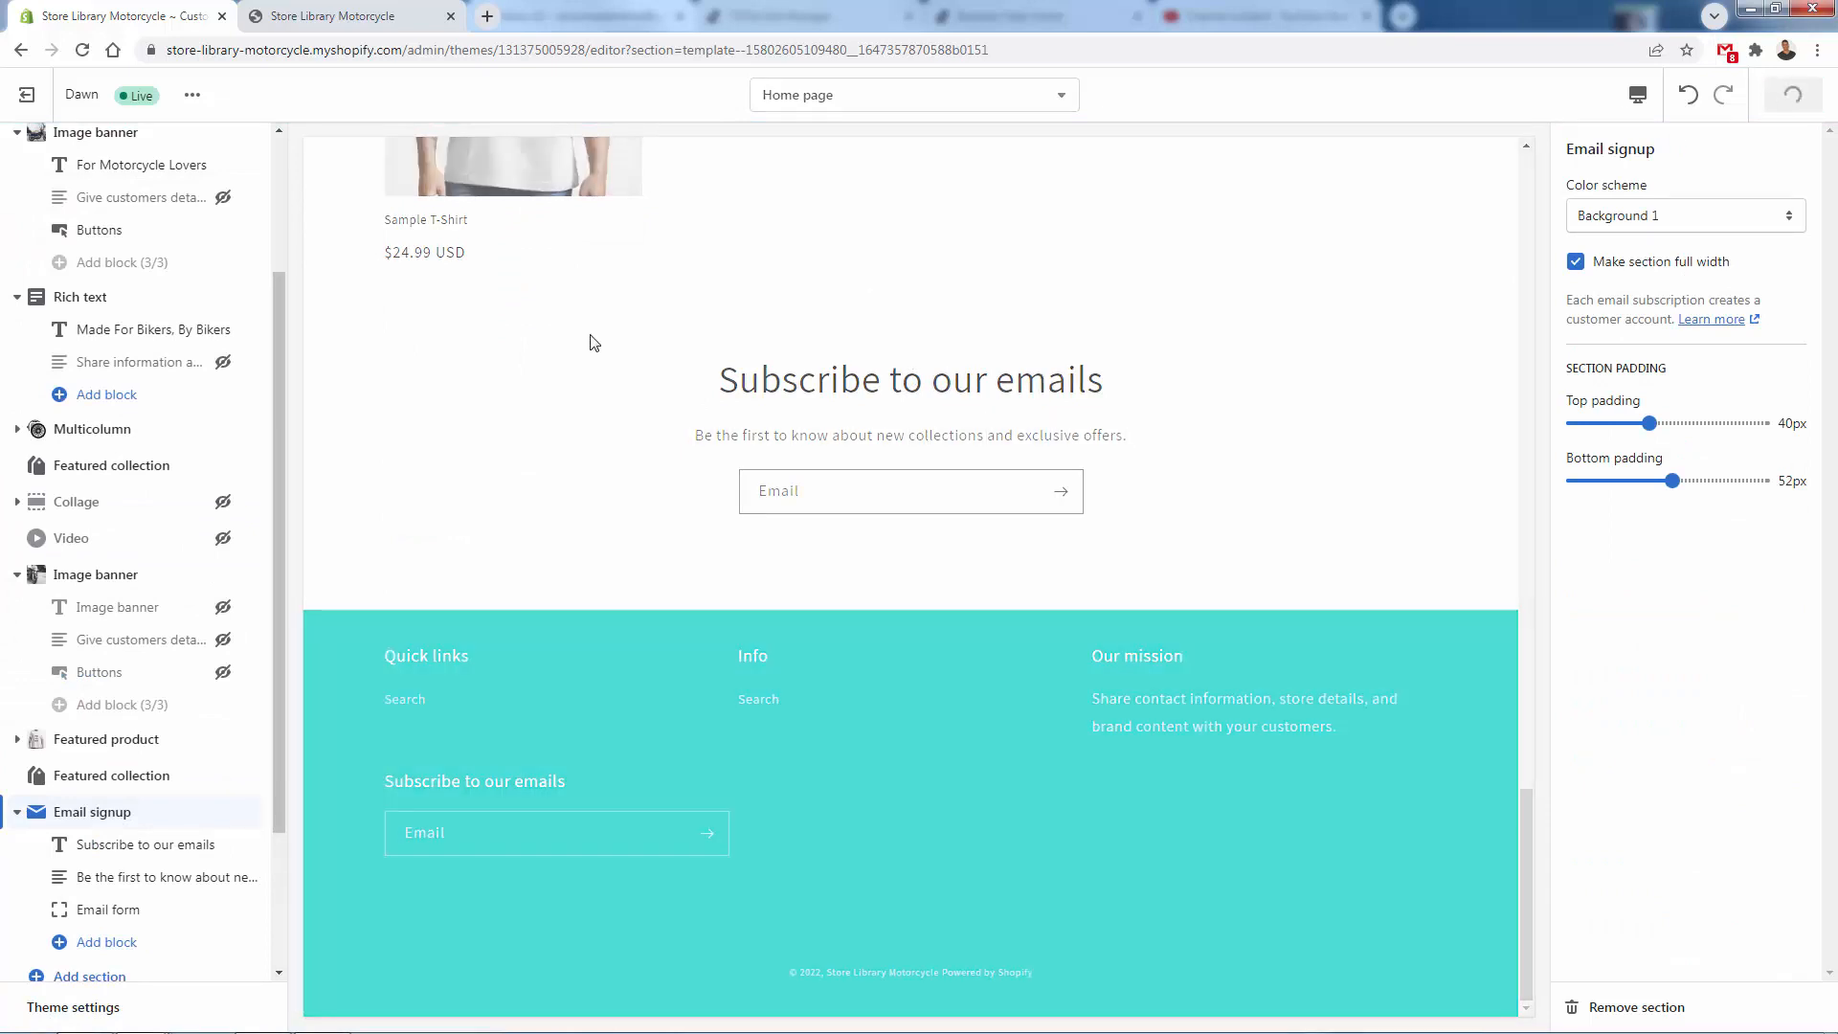
- Hide the footer's Info block, replace the Our mission subtext with "About us text...", and save the theme
scroll(156, 815, "down", 2)
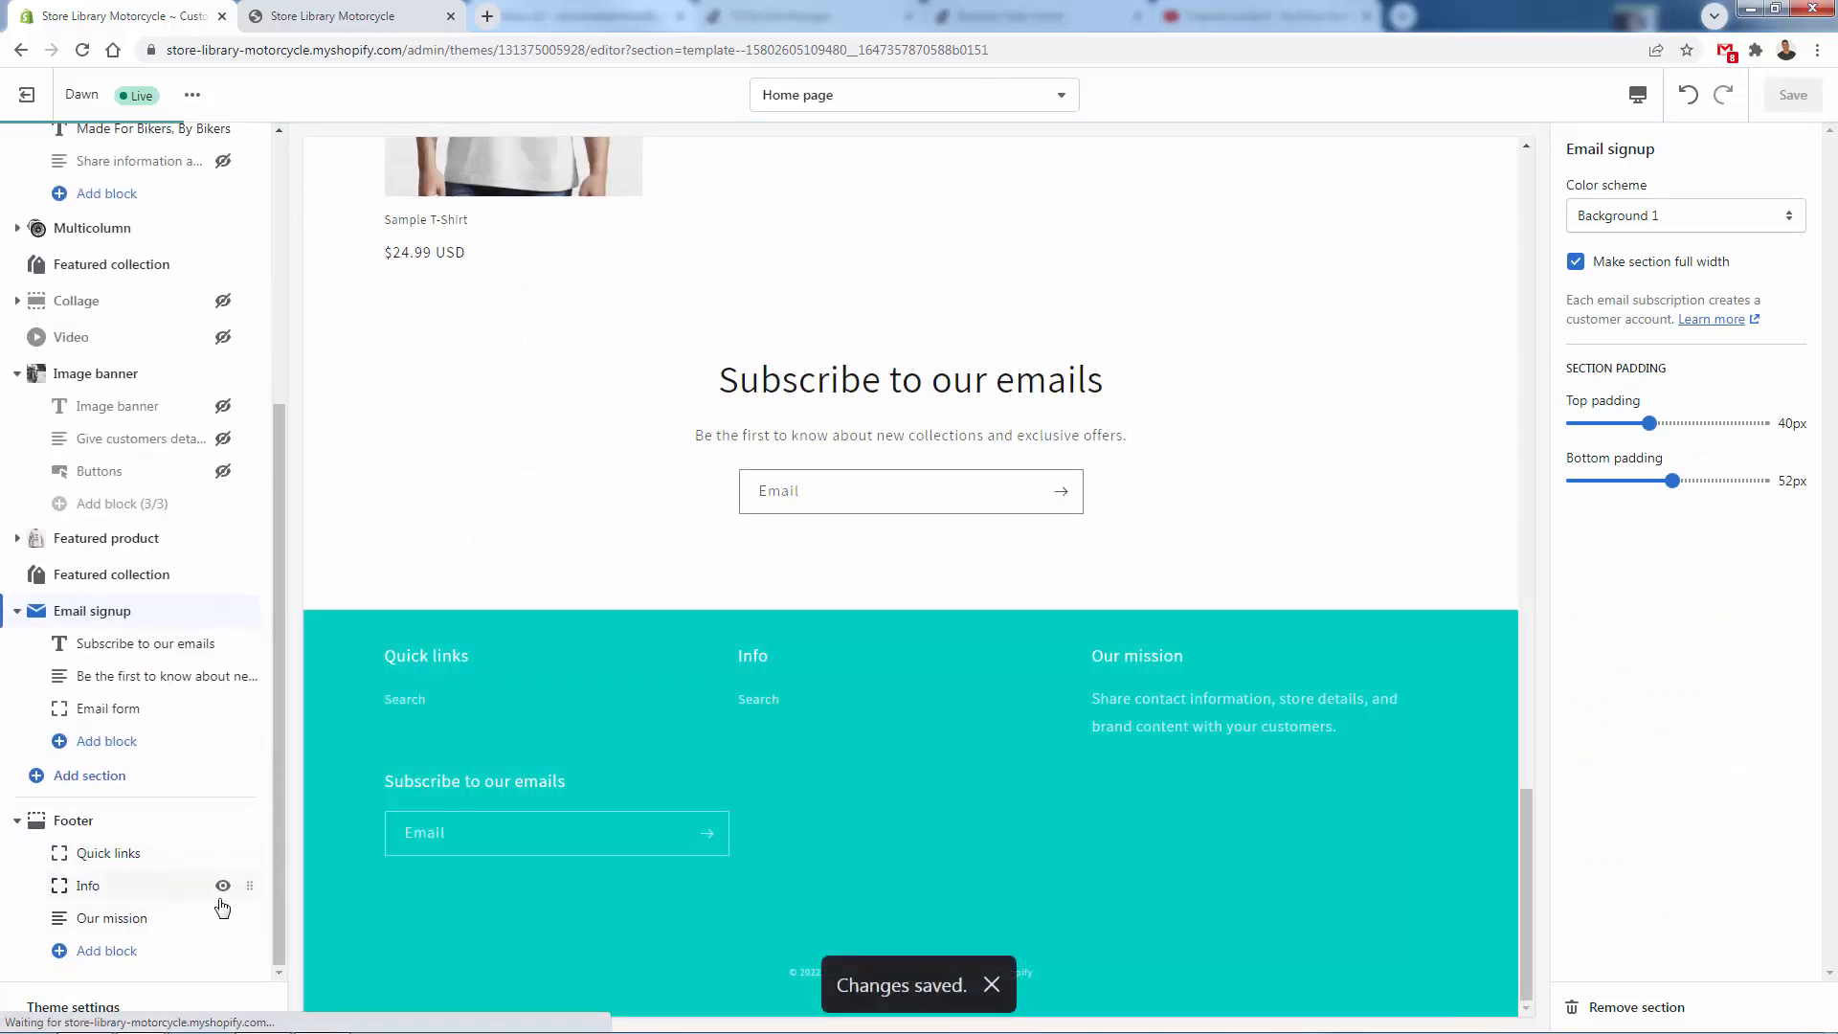
left_click(222, 885)
left_click(112, 918)
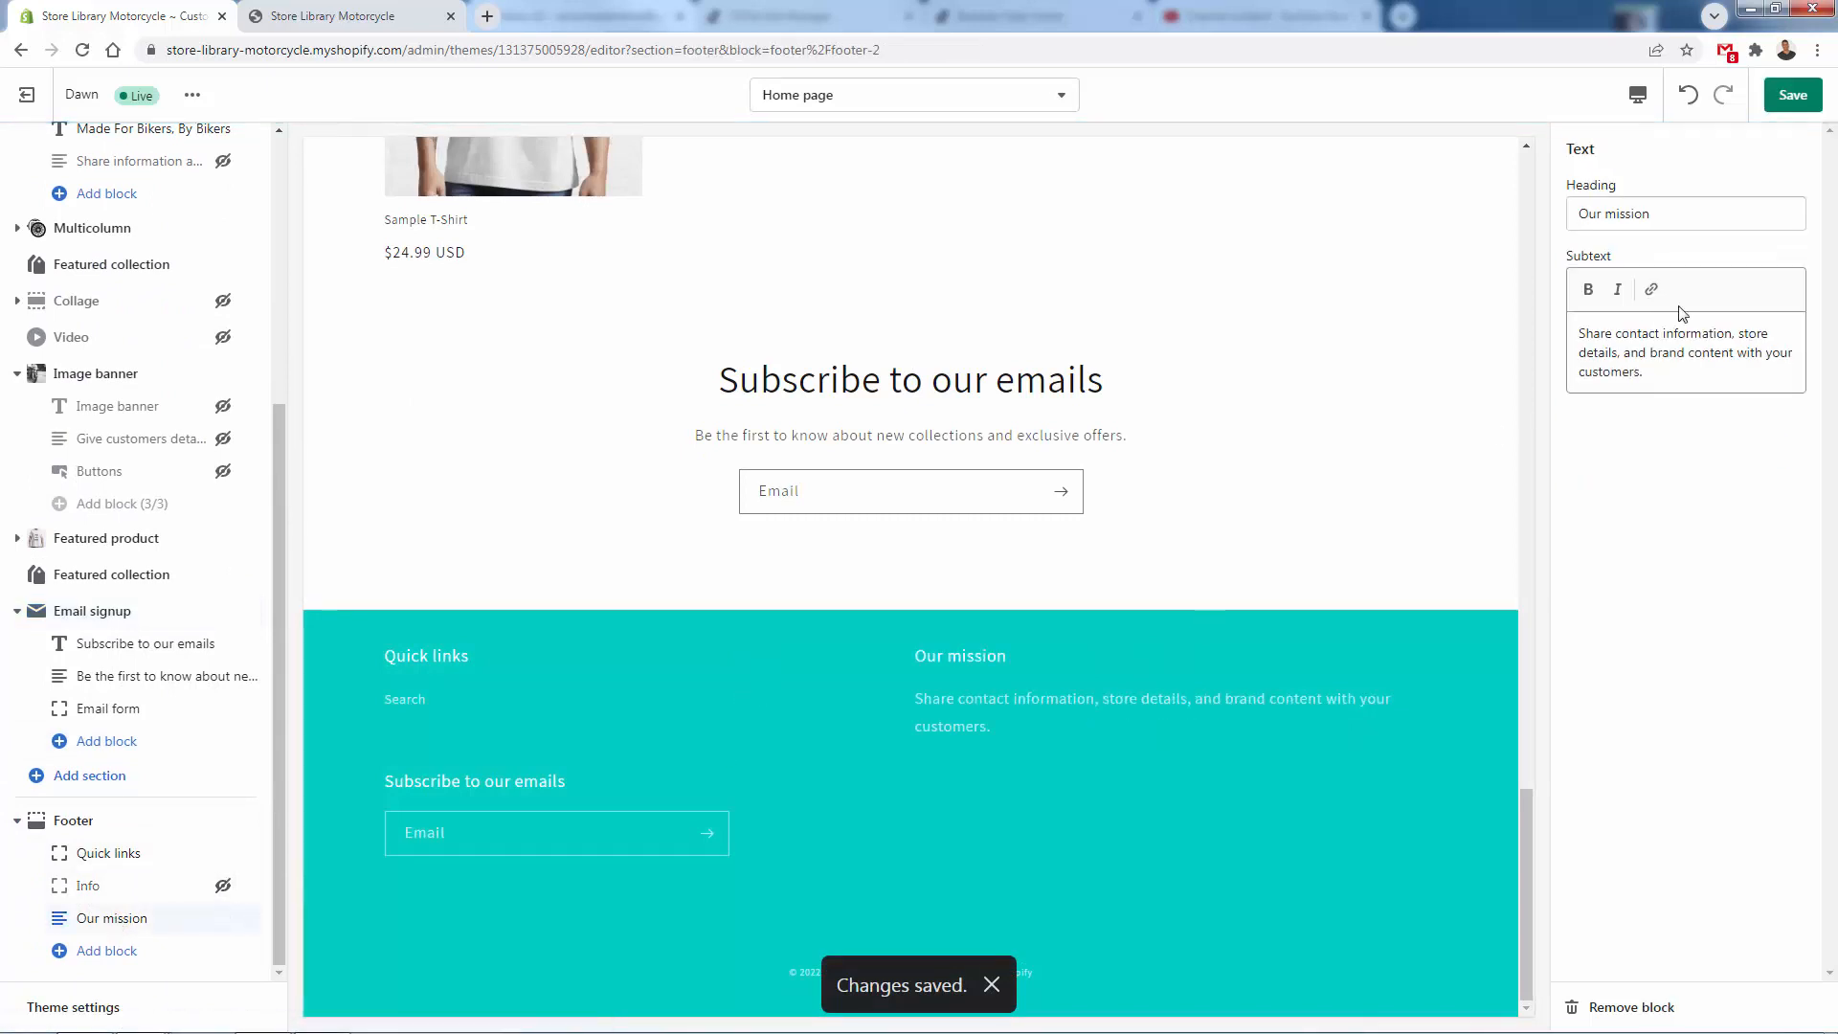
left_click(1657, 364)
key("ctrl+a")
type("Abou")
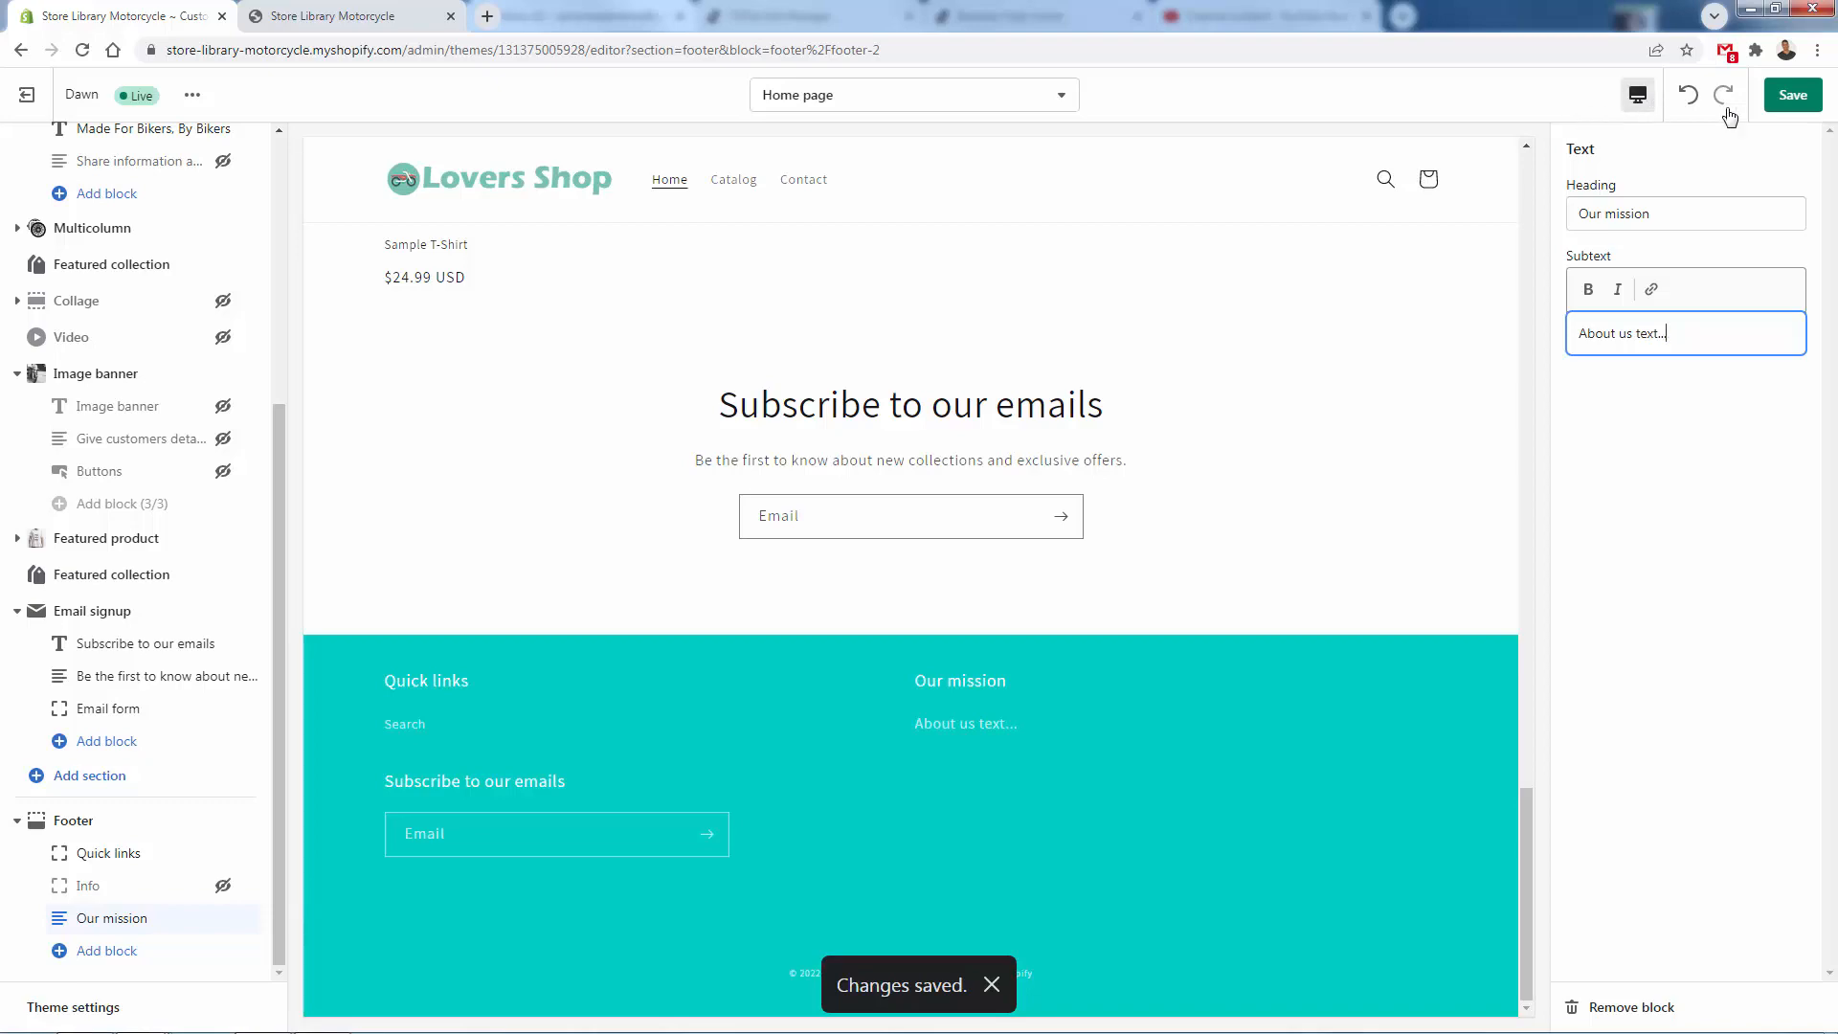
left_click(1793, 95)
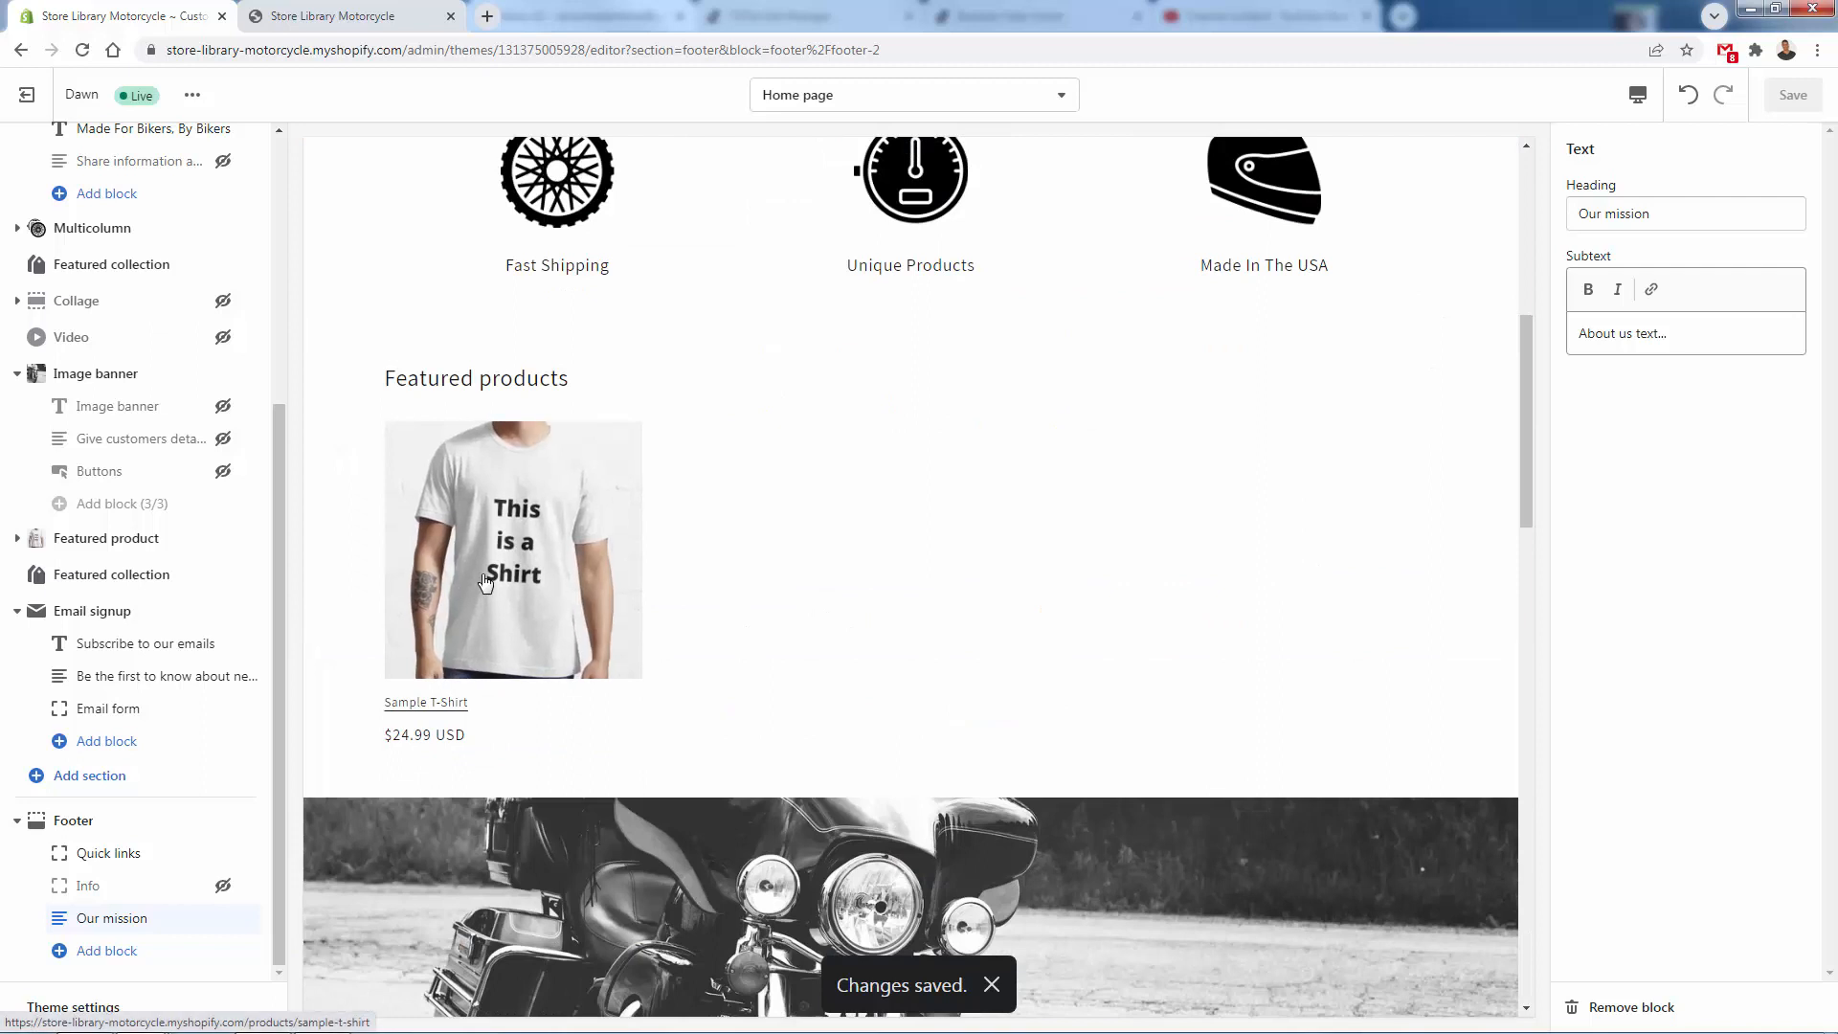
- Open the Sample T-Shirt product page, hide the Care Instructions and Dimensions blocks under Product information, and save the theme
left_click(485, 582)
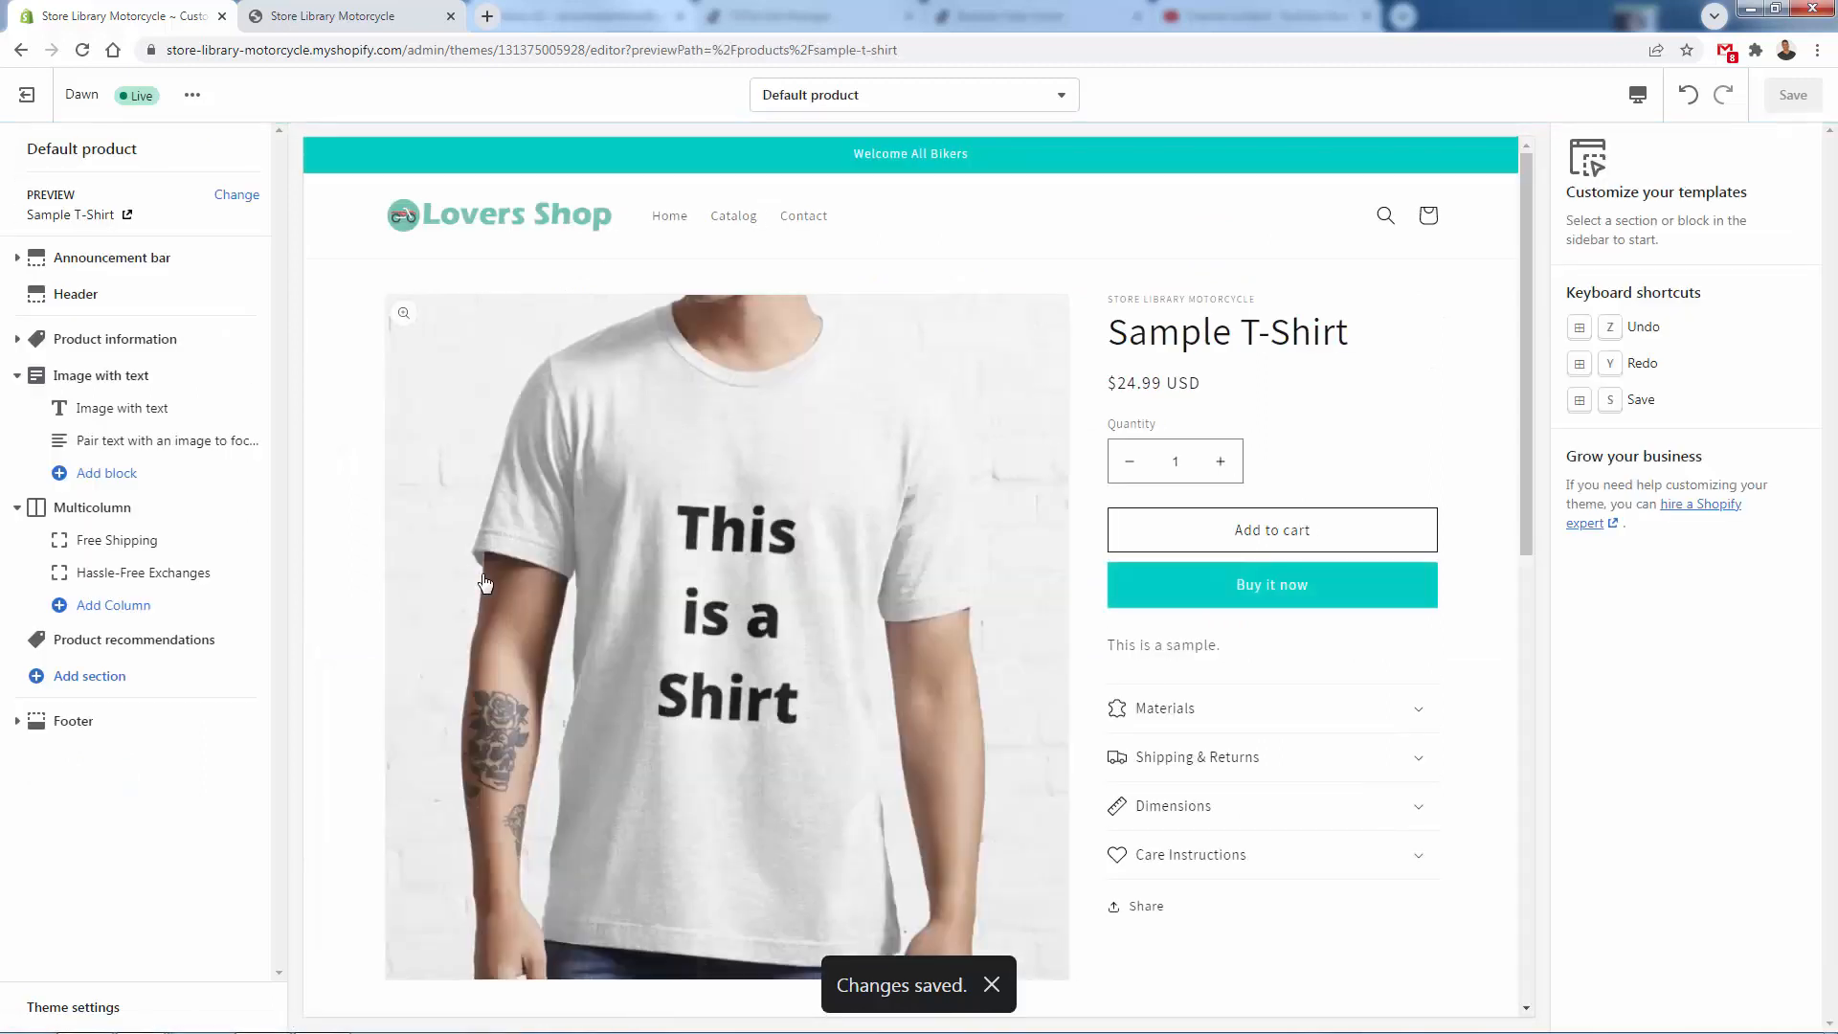
scroll(861, 479, "down", 2)
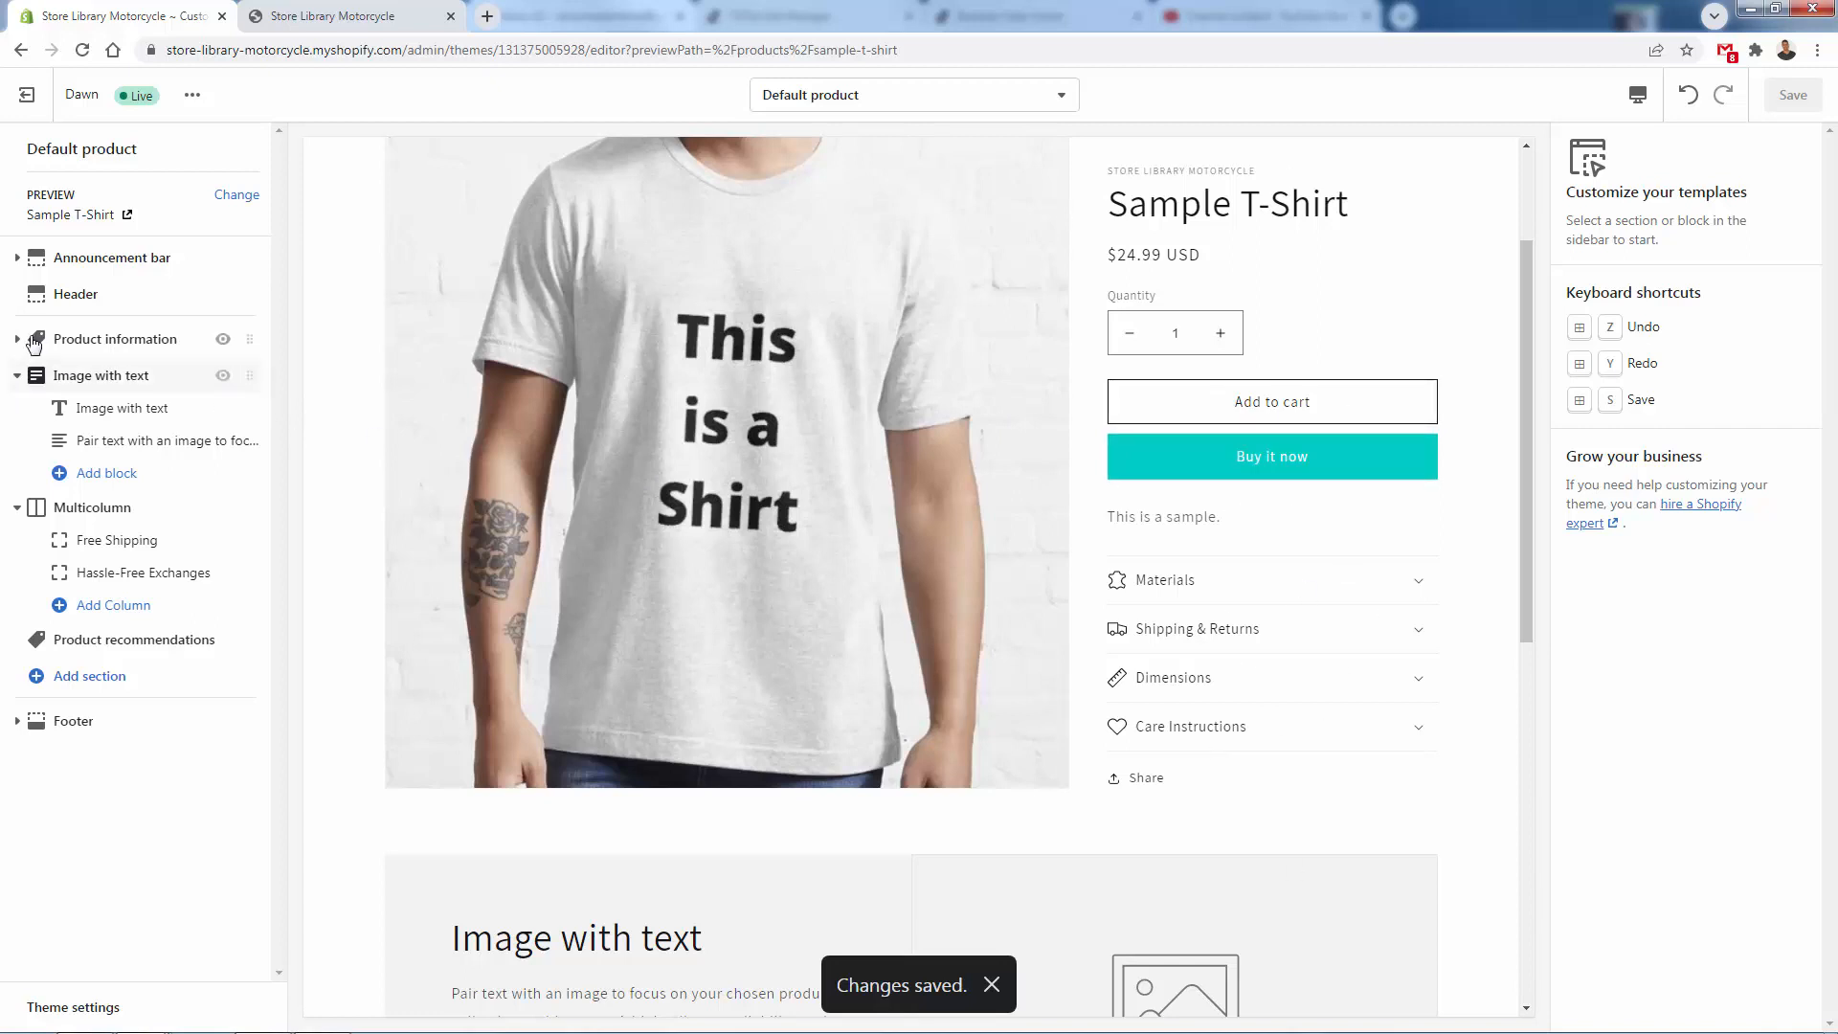
left_click(34, 342)
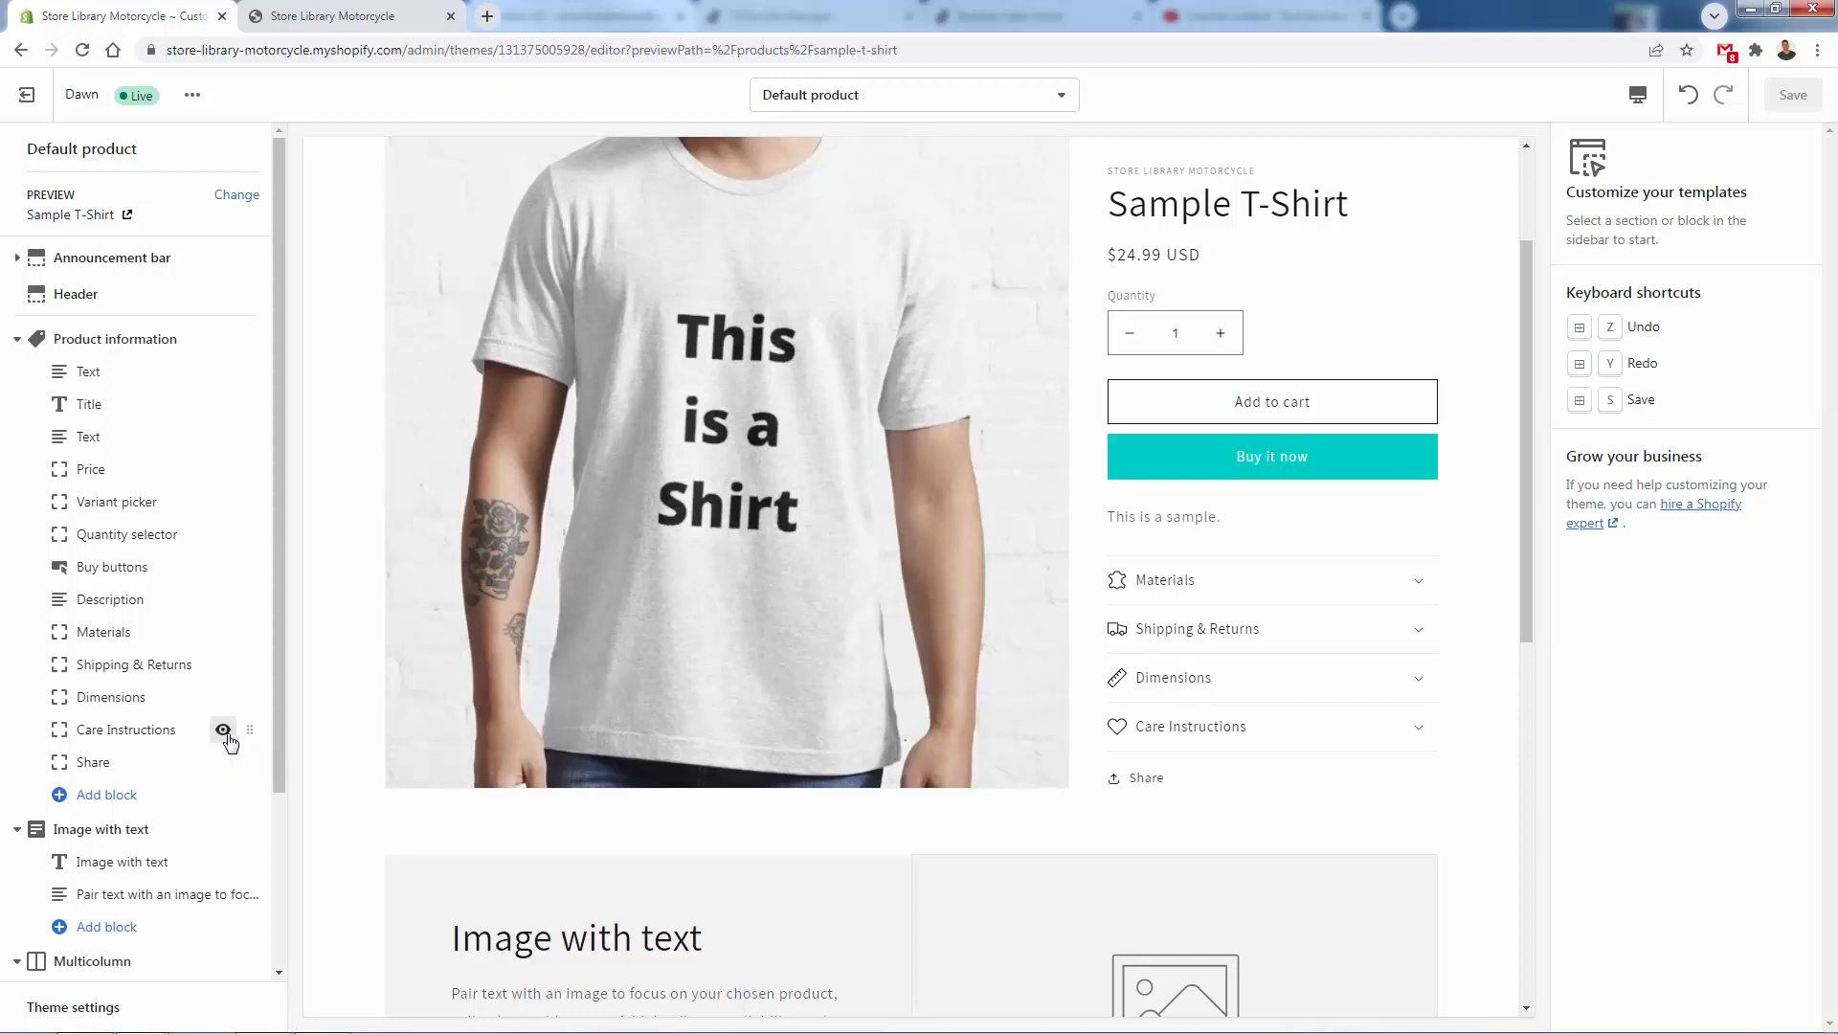
left_click(223, 730)
left_click(222, 697)
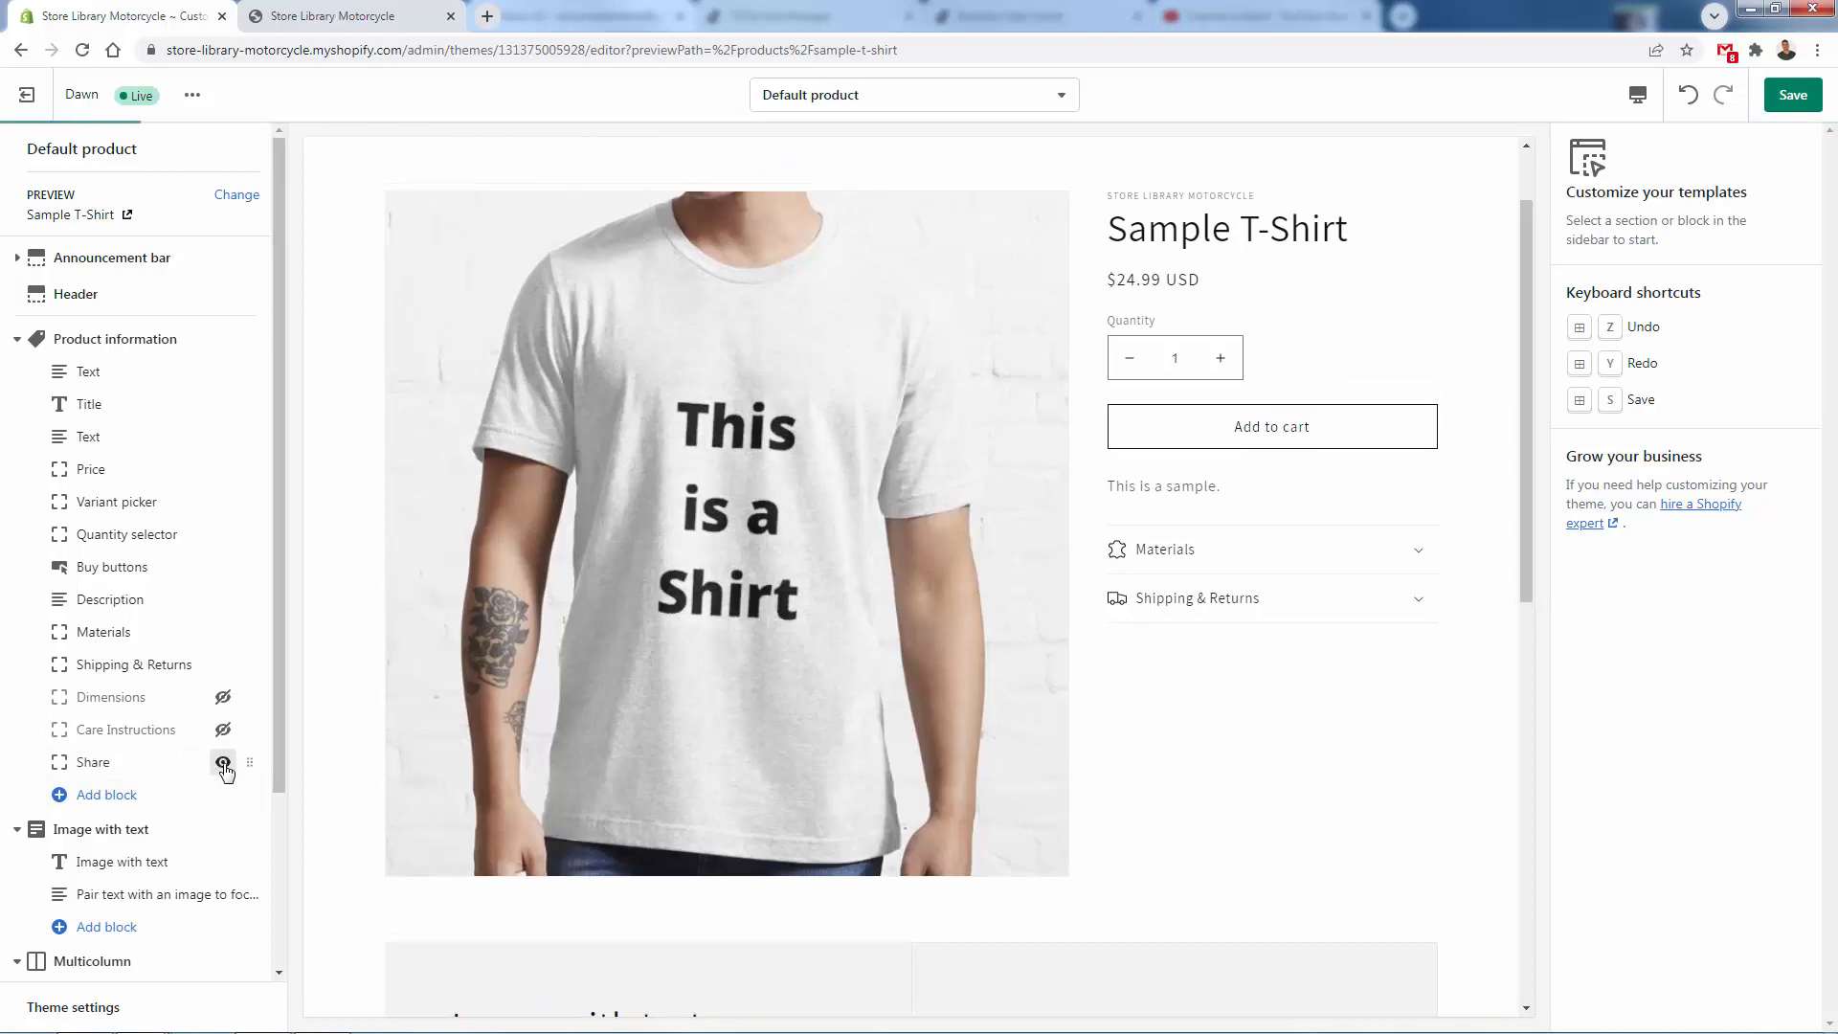
left_click(1790, 99)
- Assign the speedometer image from the library to the Image with text section and open that section's heading block
scroll(1079, 660, "down", 5)
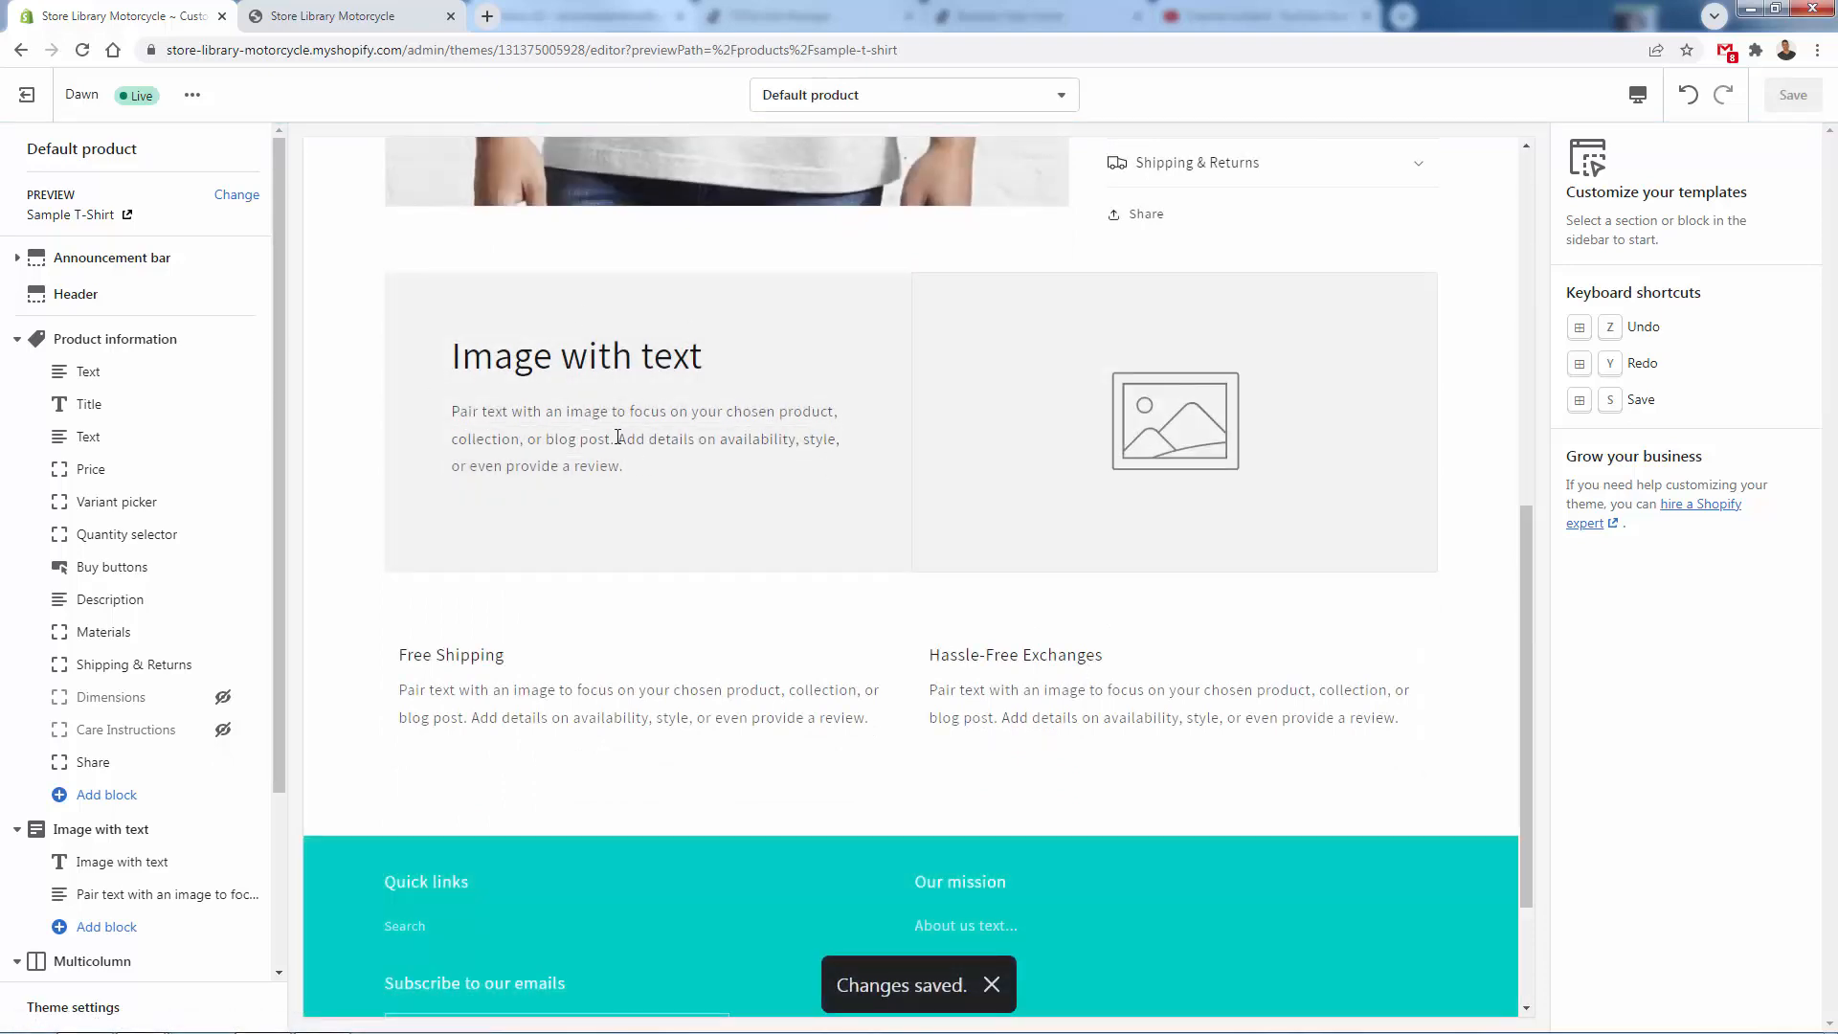
scroll(622, 498, "down", 2)
scroll(620, 546, "up", 3)
scroll(188, 724, "down", 1)
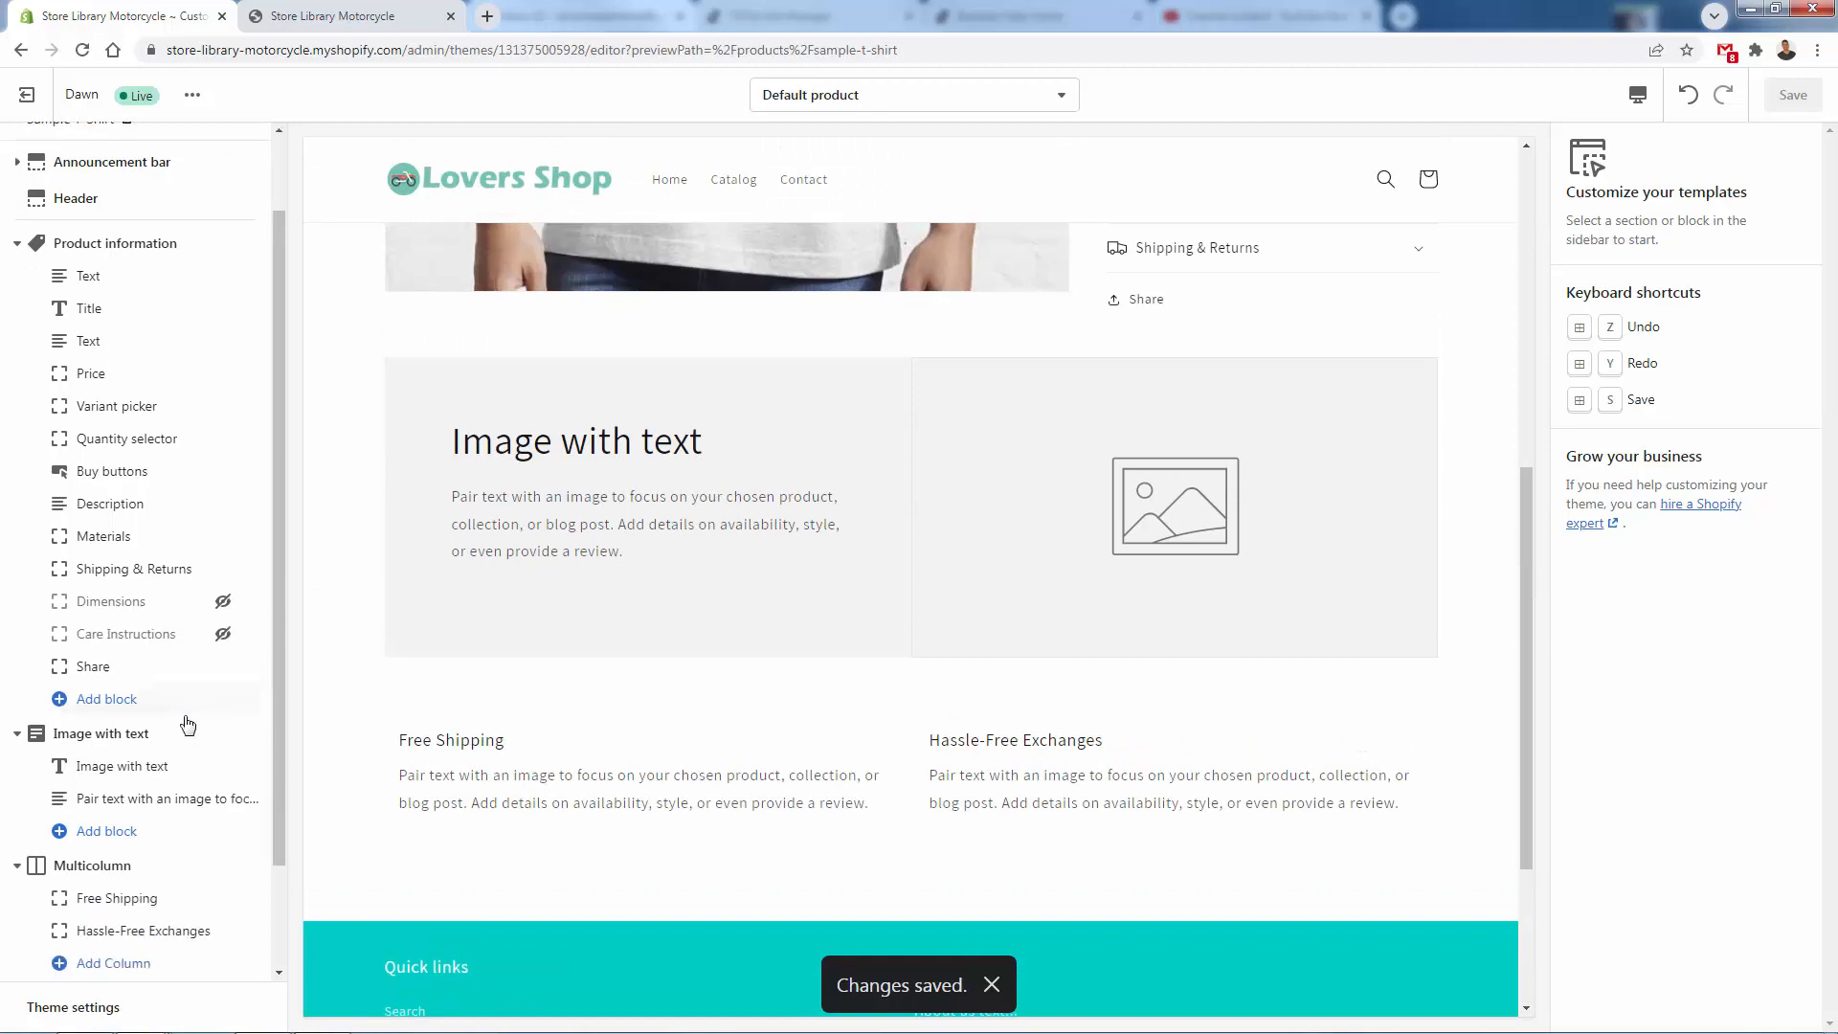
scroll(187, 725, "down", 1)
left_click(135, 638)
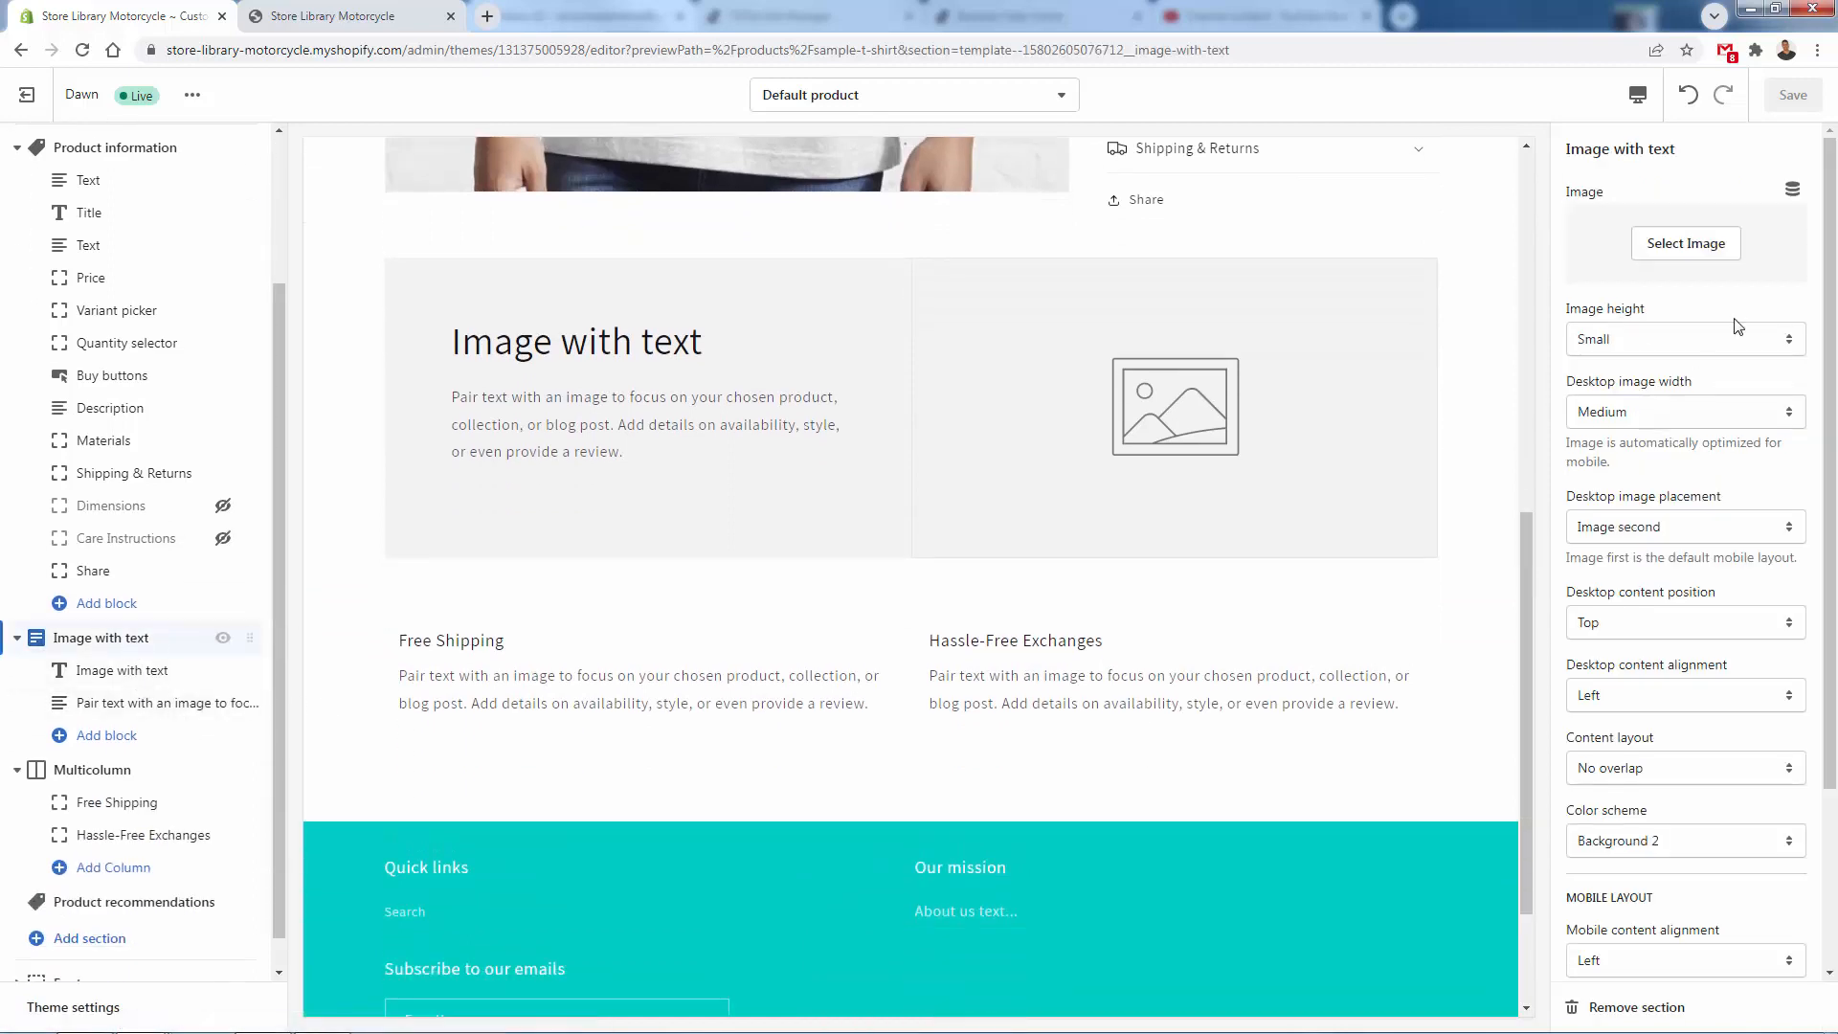
left_click(1709, 250)
left_click(1740, 457)
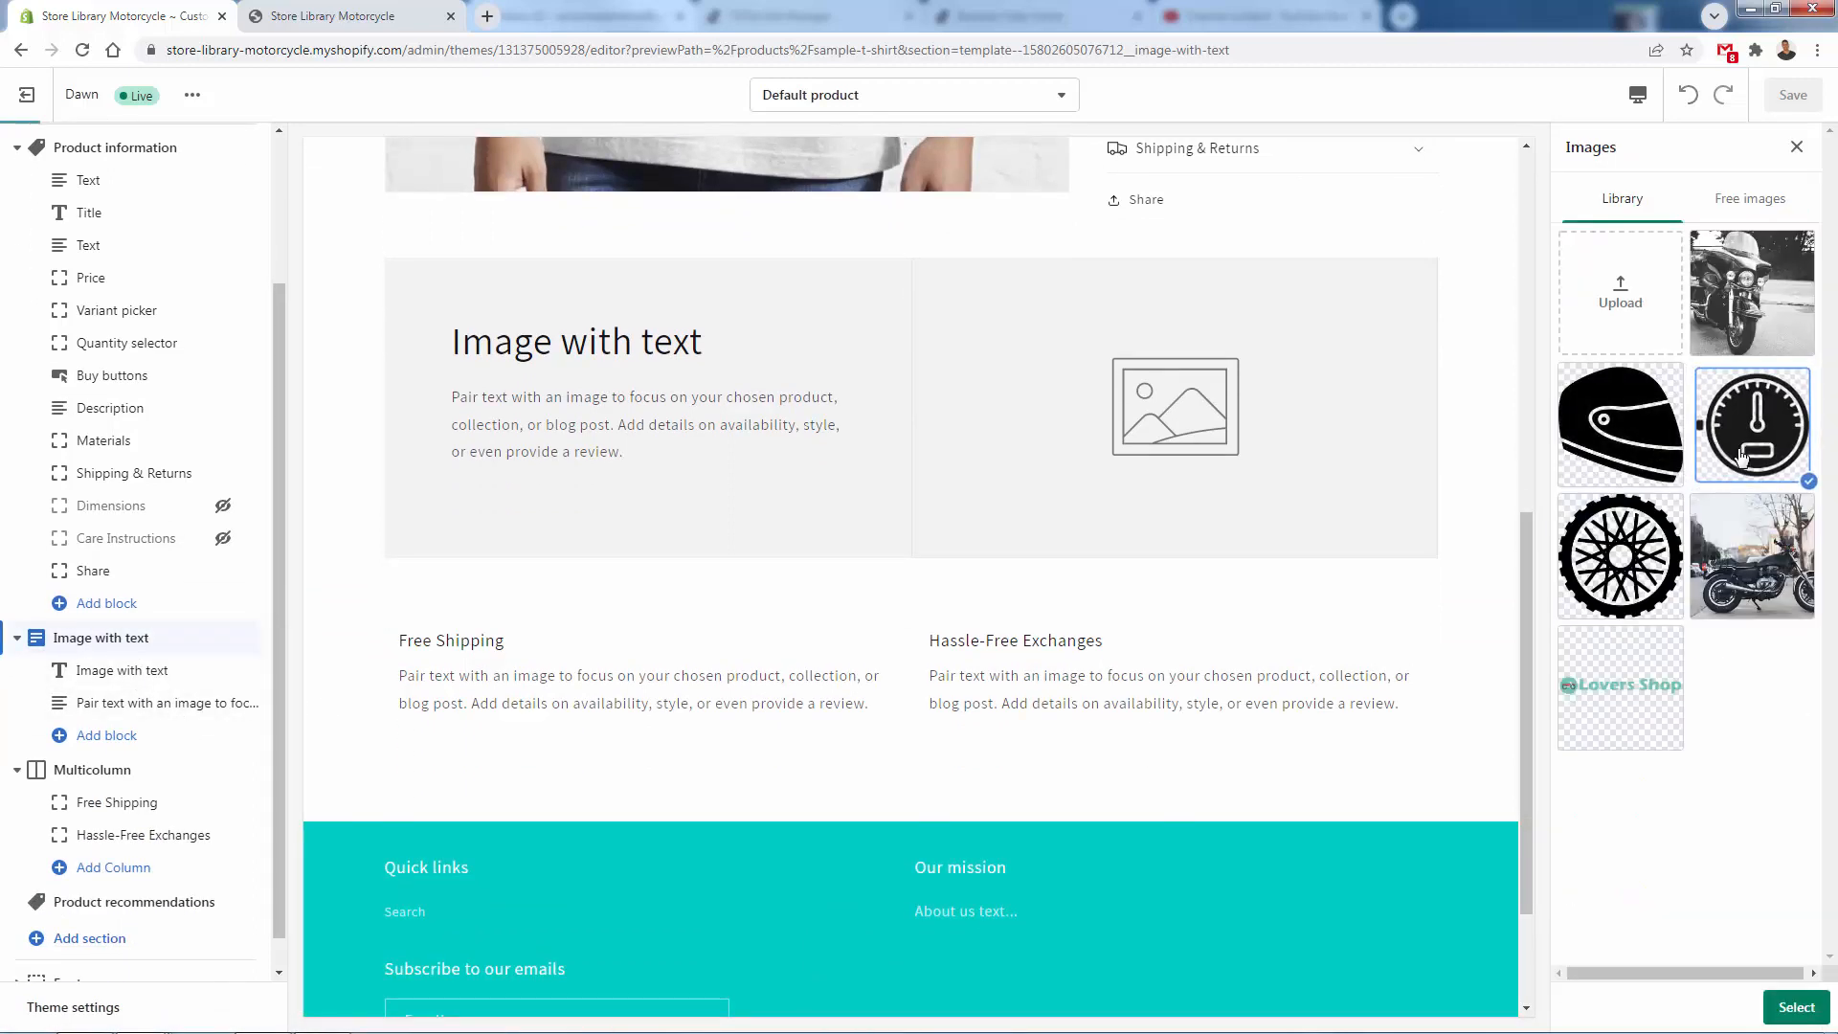
left_click(1785, 1007)
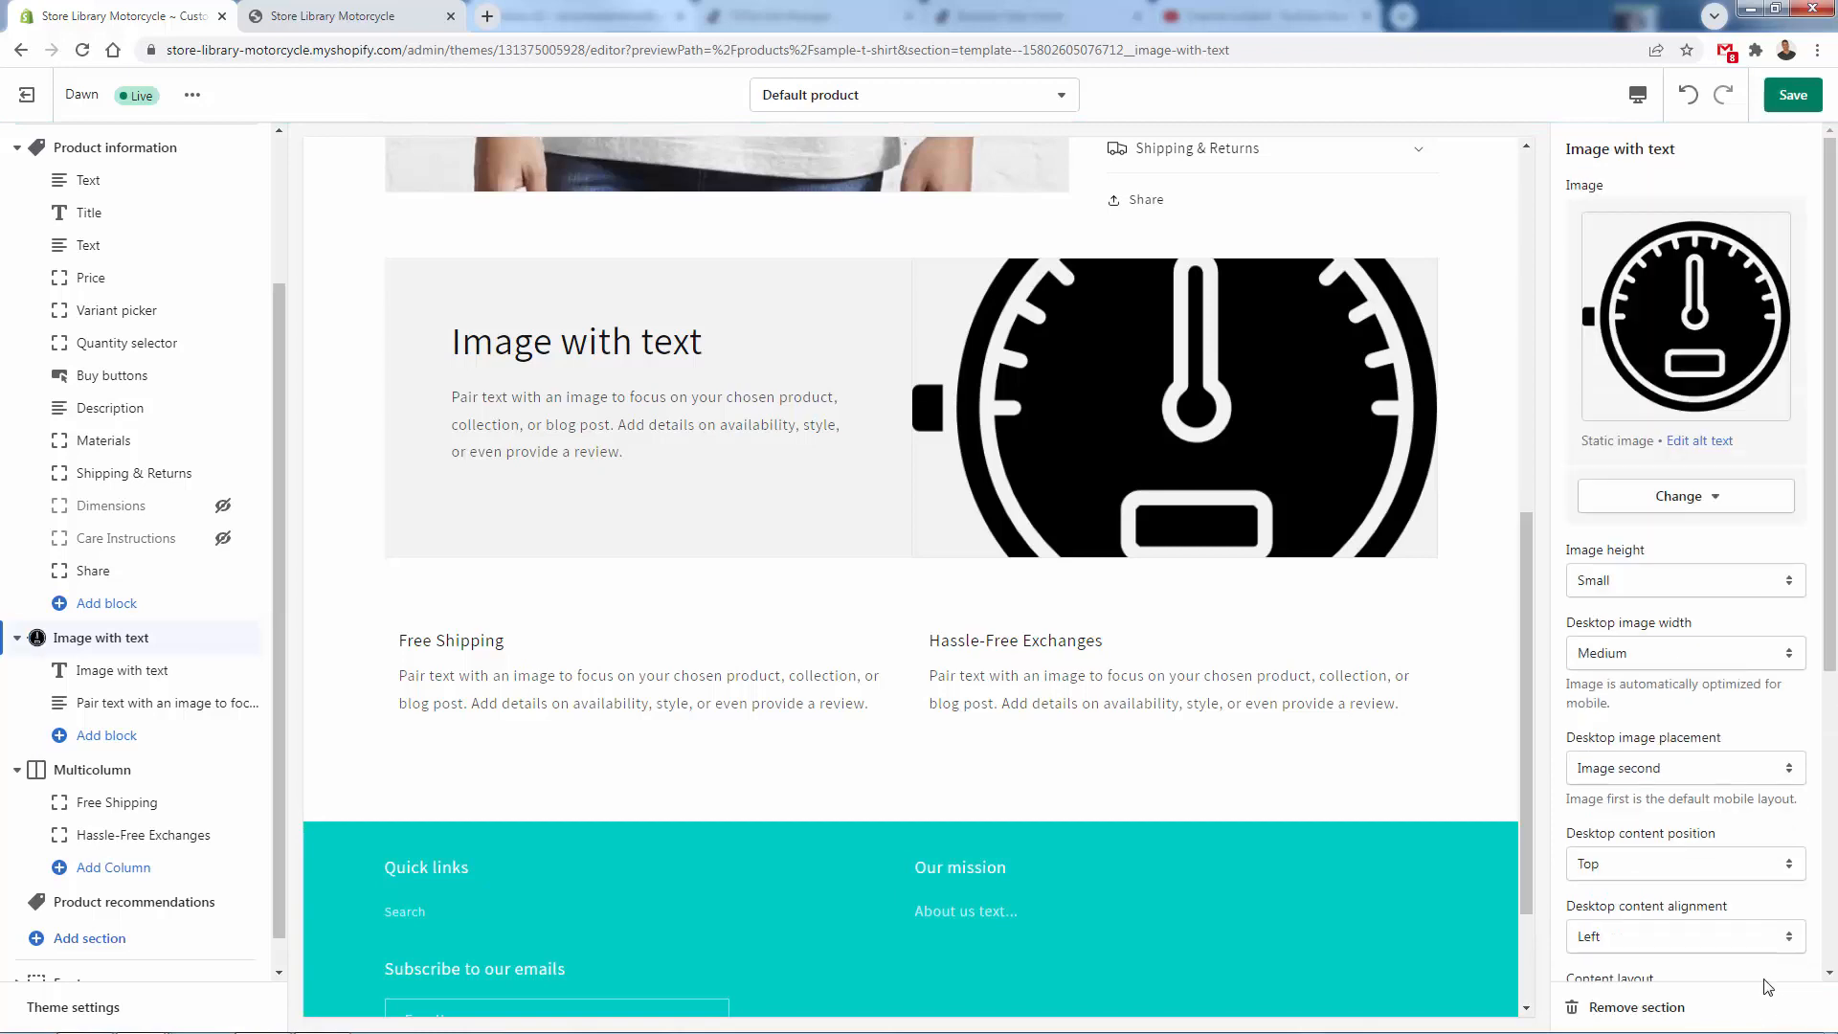
left_click(170, 672)
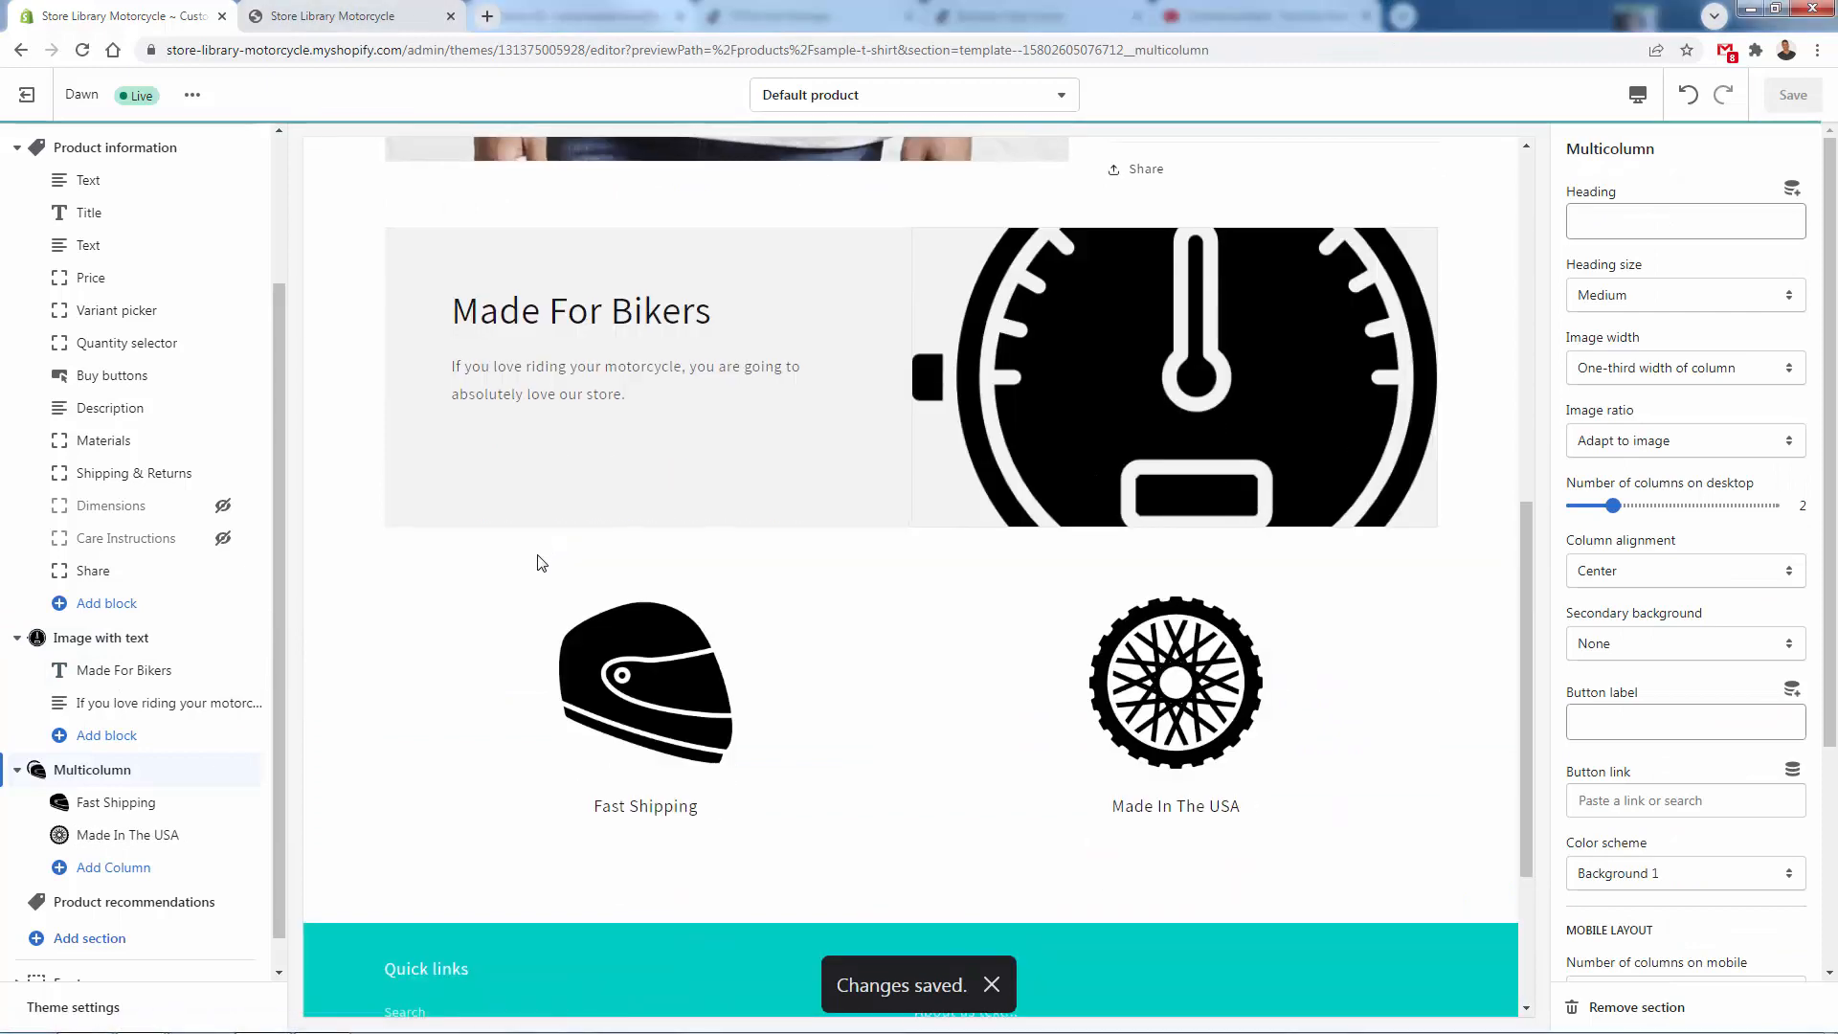
- Review the Sample T-Shirt product page in the theme editor and in the store preview, down to its footer
scroll(455, 667, "up", 4)
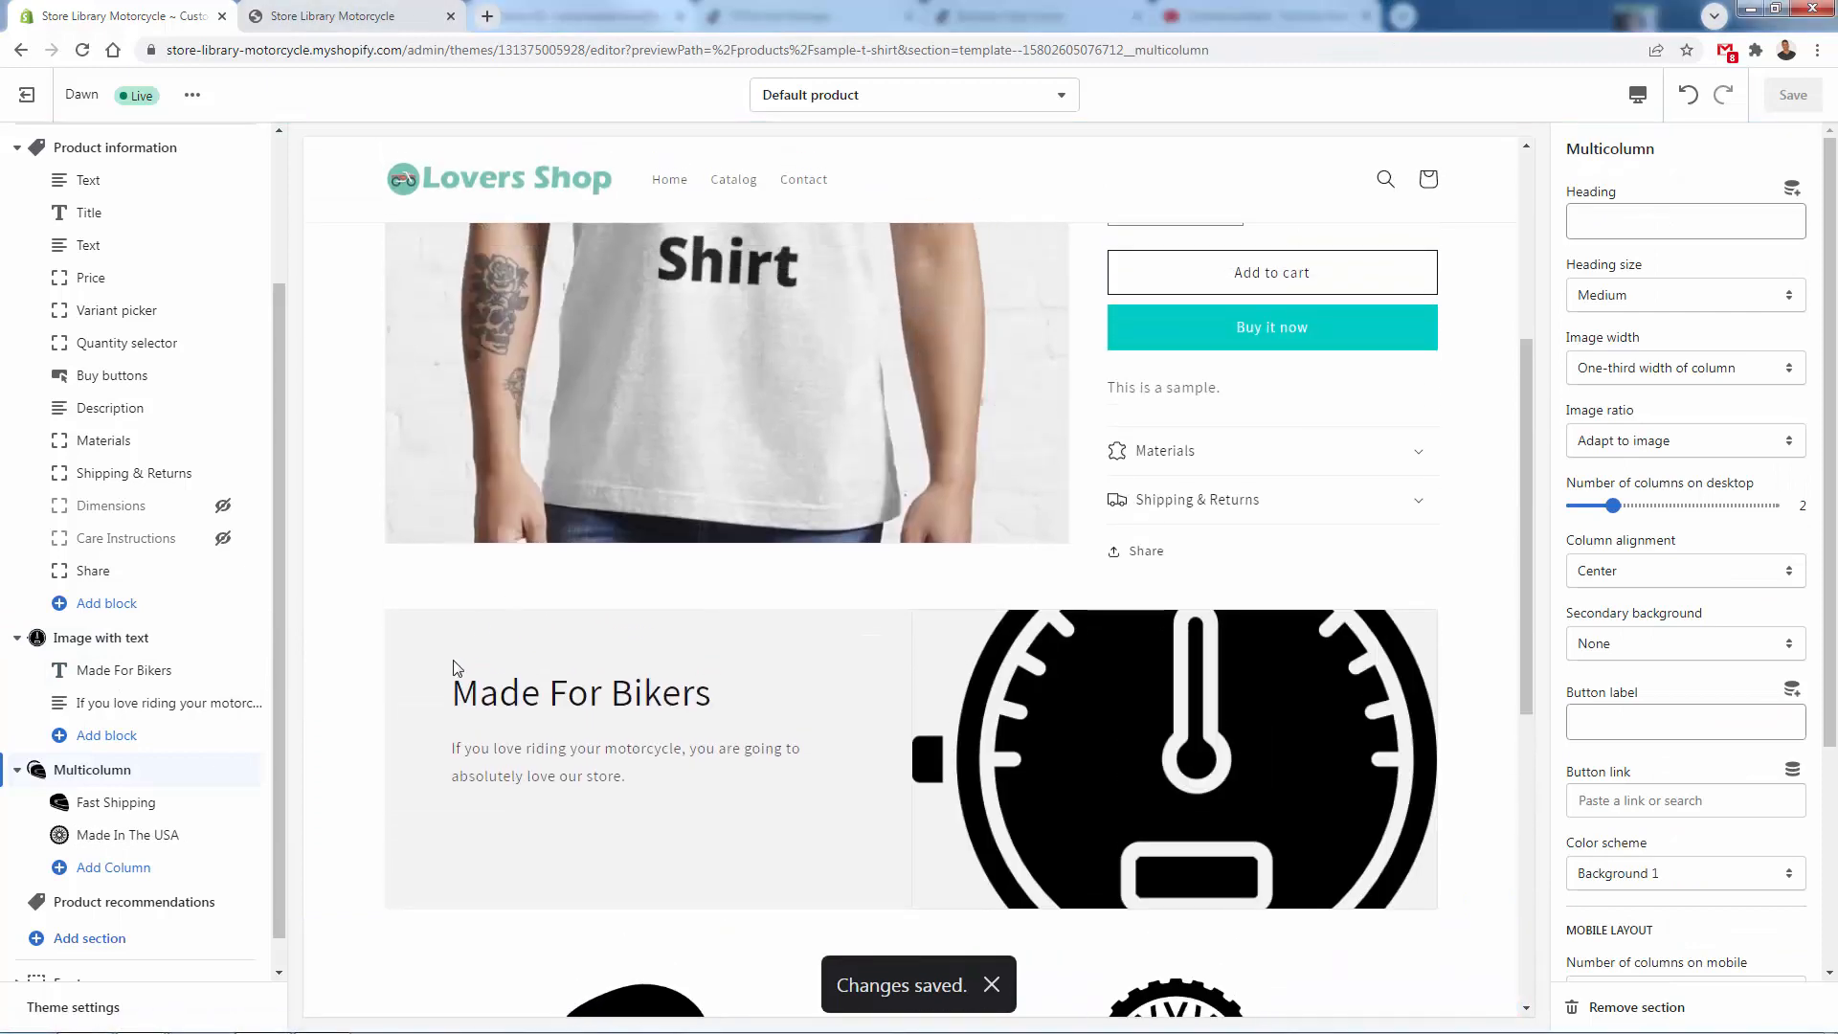
scroll(573, 661, "down", 5)
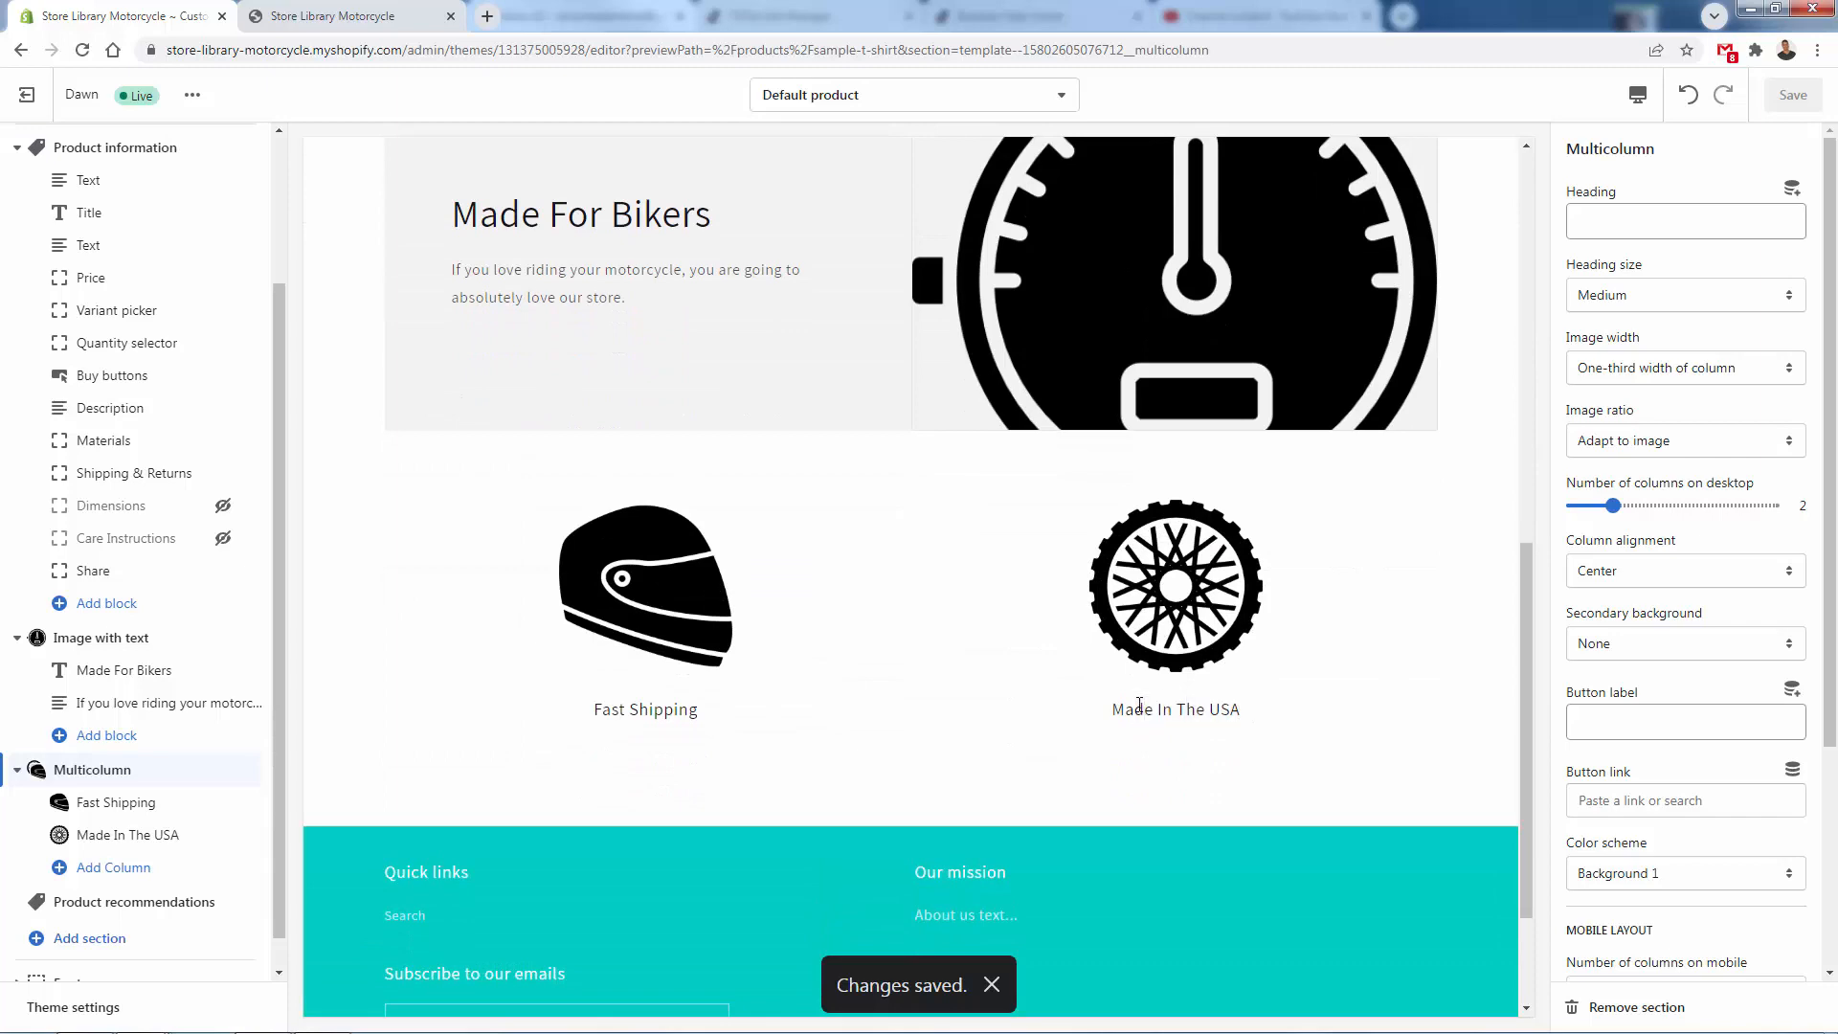
scroll(1119, 670, "up", 1)
scroll(1014, 762, "up", 4)
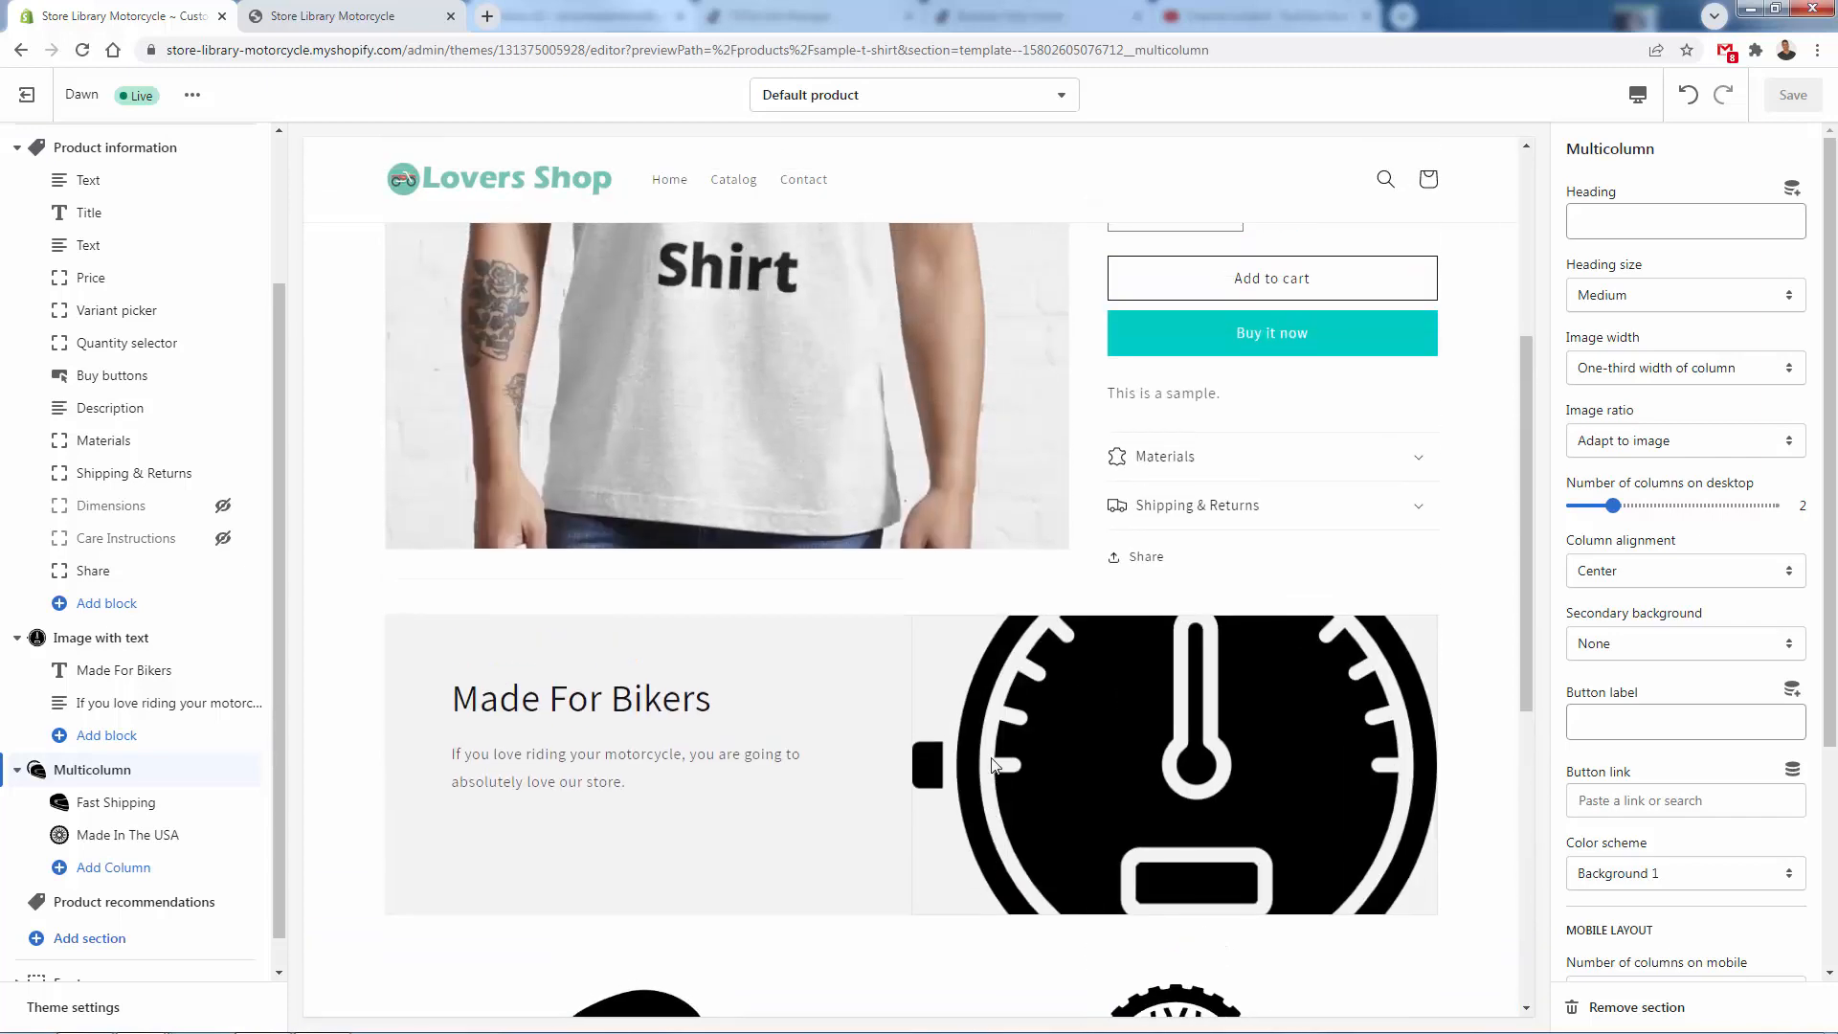
scroll(992, 763, "up", 2)
left_click(281, 12)
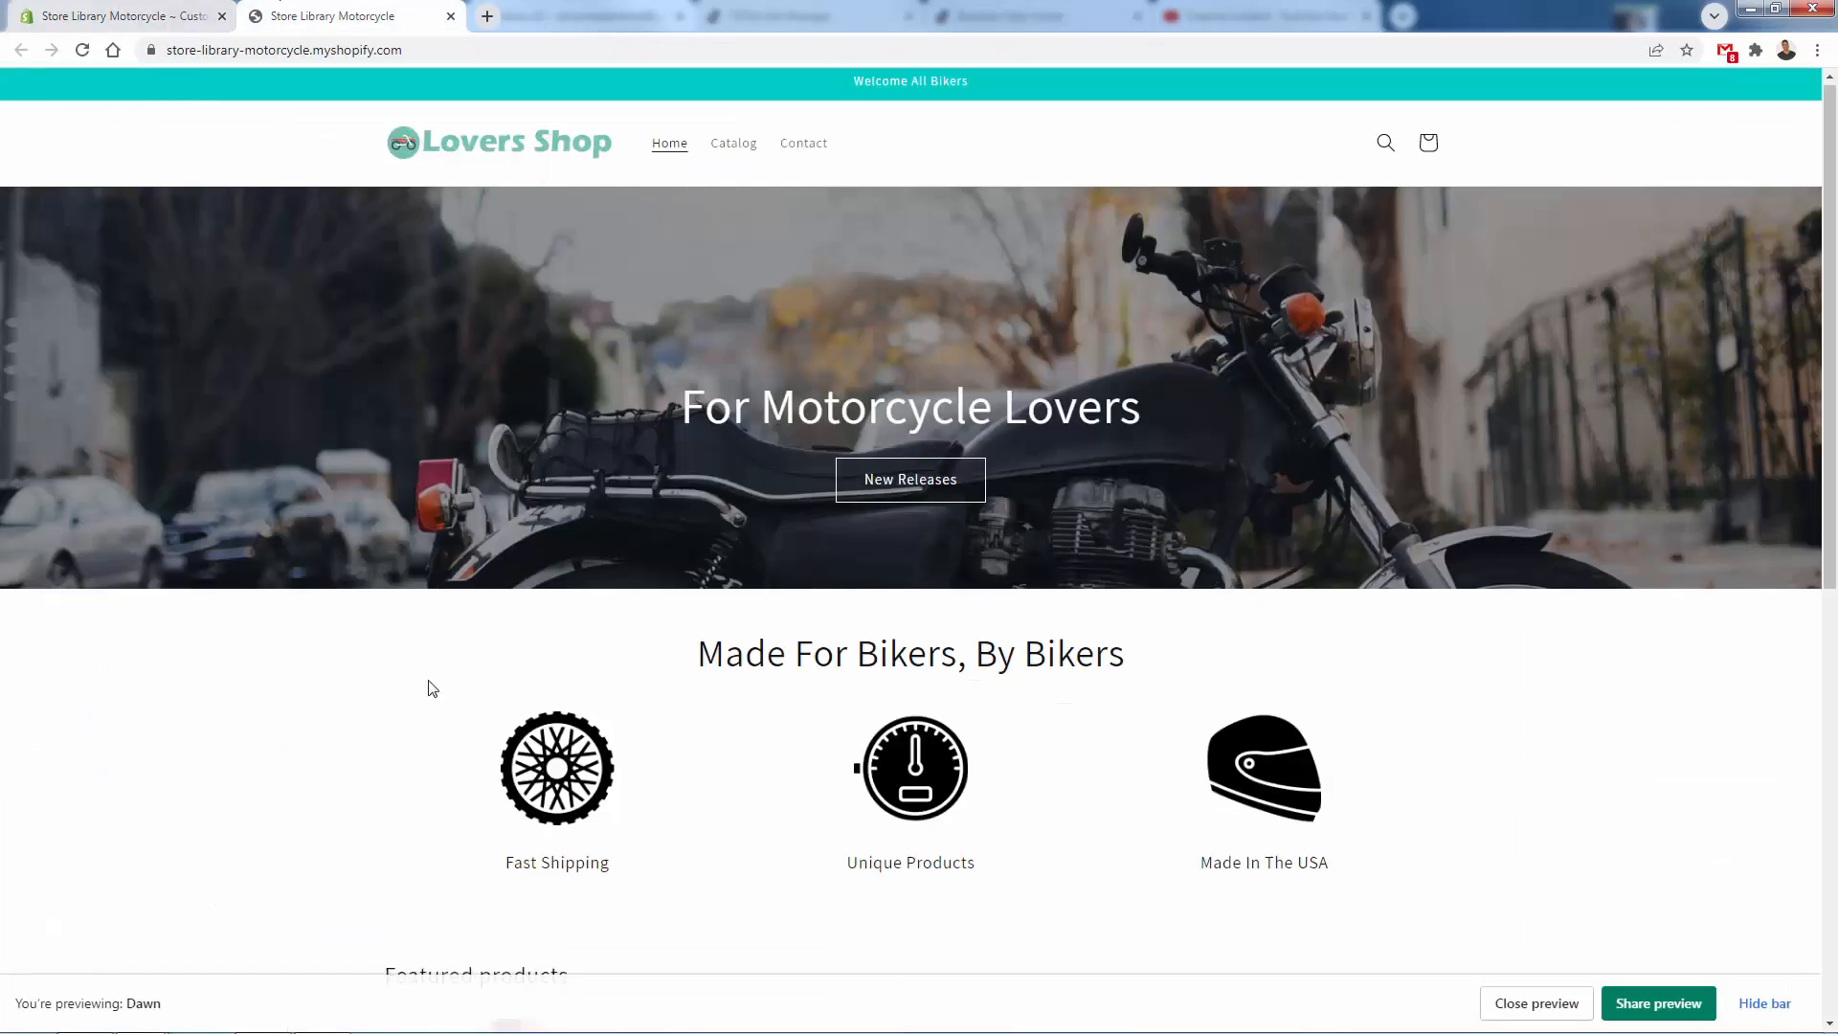
scroll(427, 686, "down", 4)
left_click(441, 721)
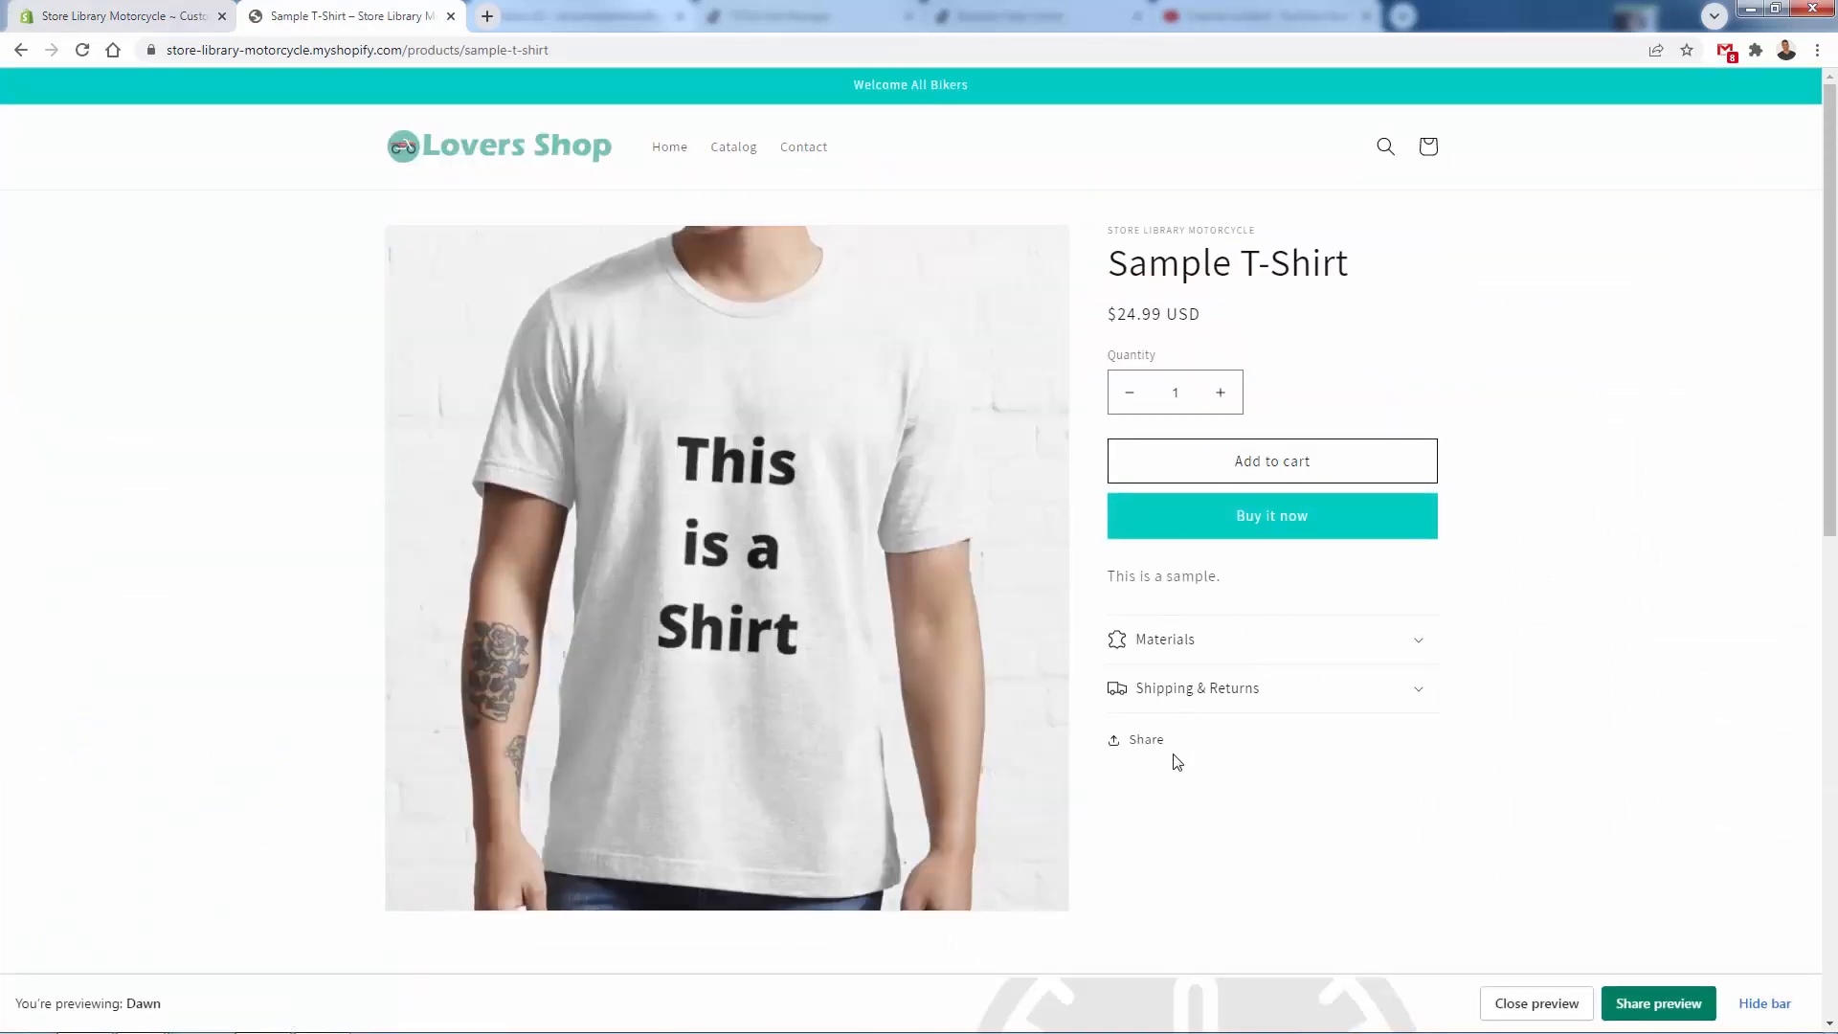
scroll(1176, 760, "down", 8)
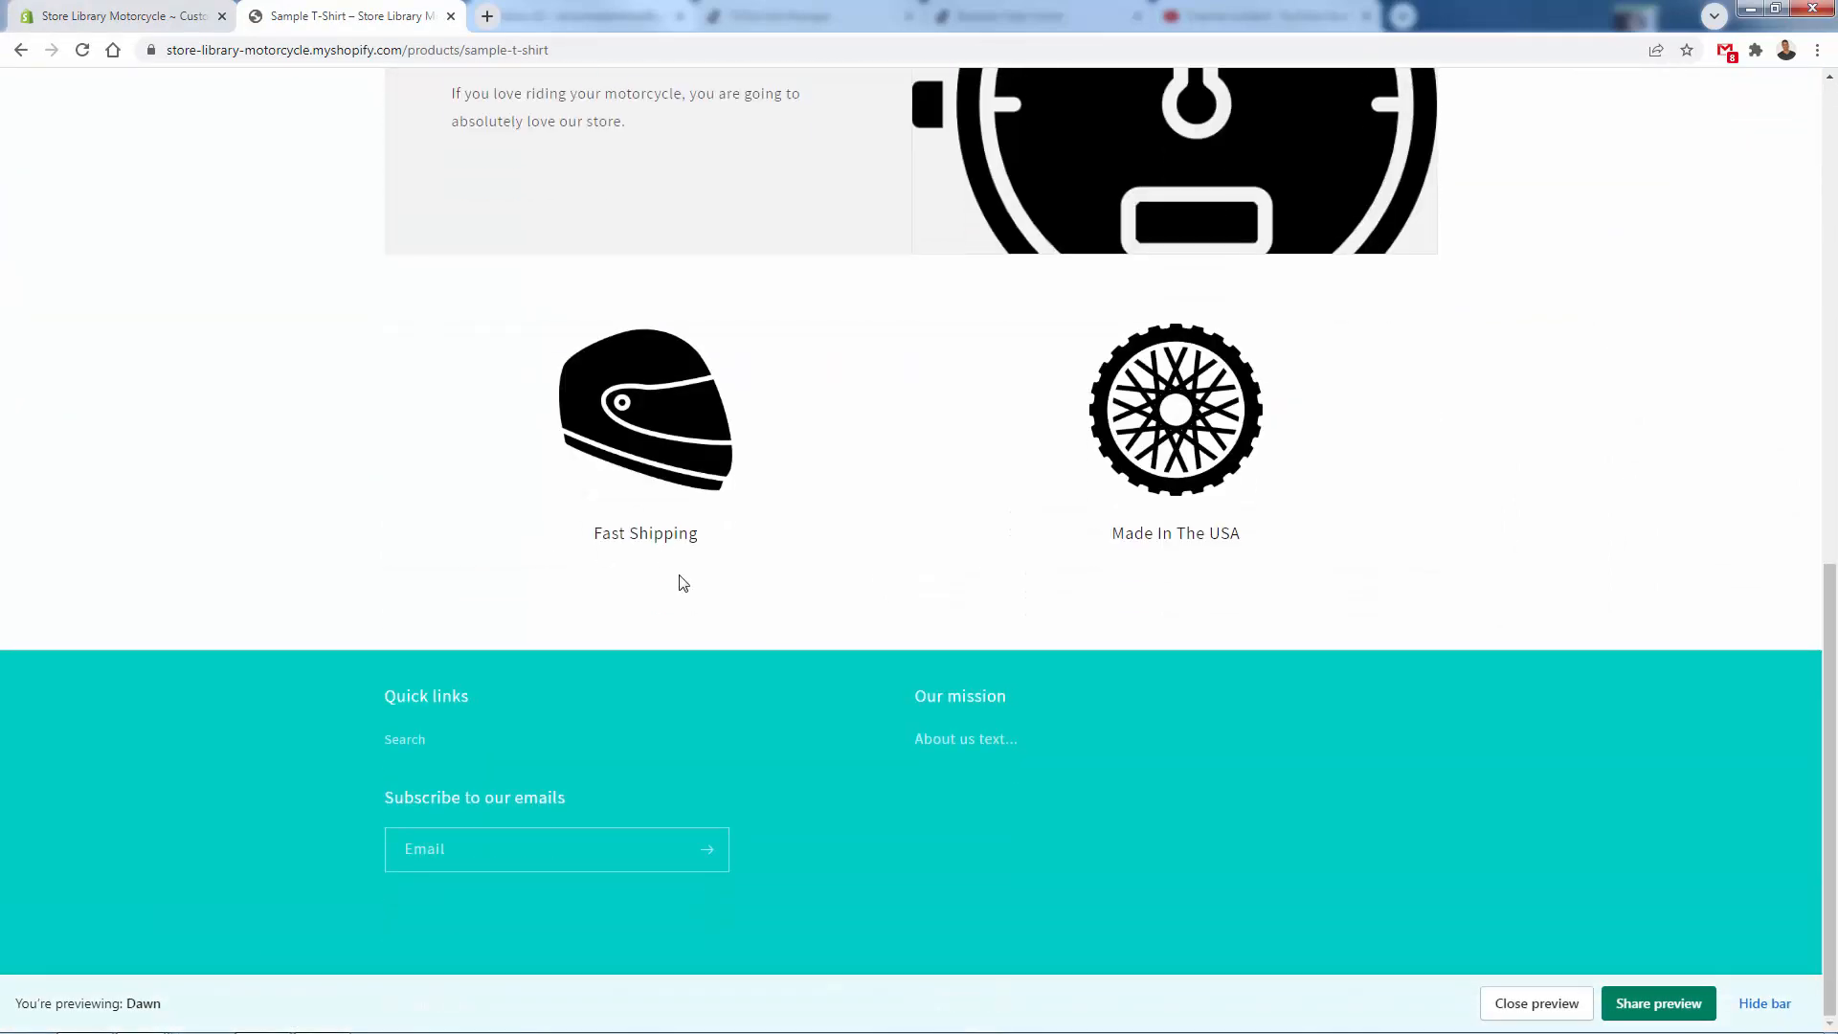
scroll(574, 689, "up", 10)
- Return to the store's home page in the preview and review its banners, icon columns and featured products
left_click(517, 171)
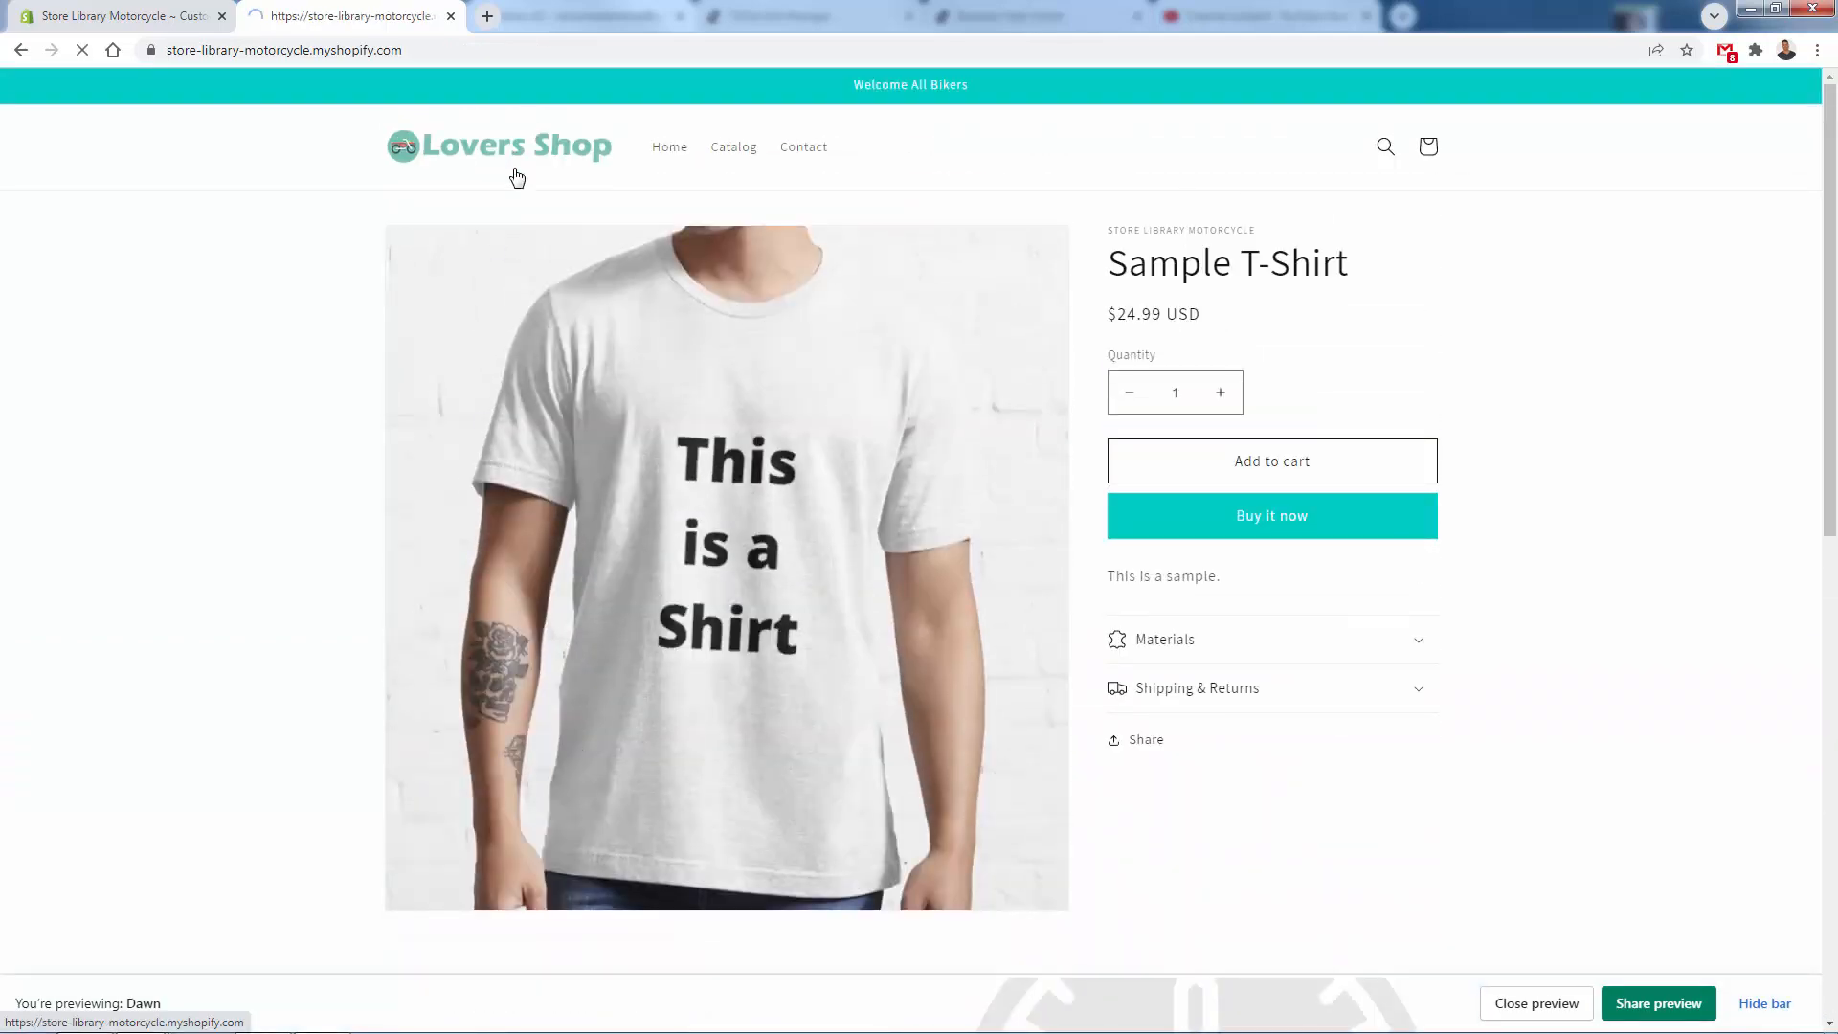
scroll(410, 346, "down", 4)
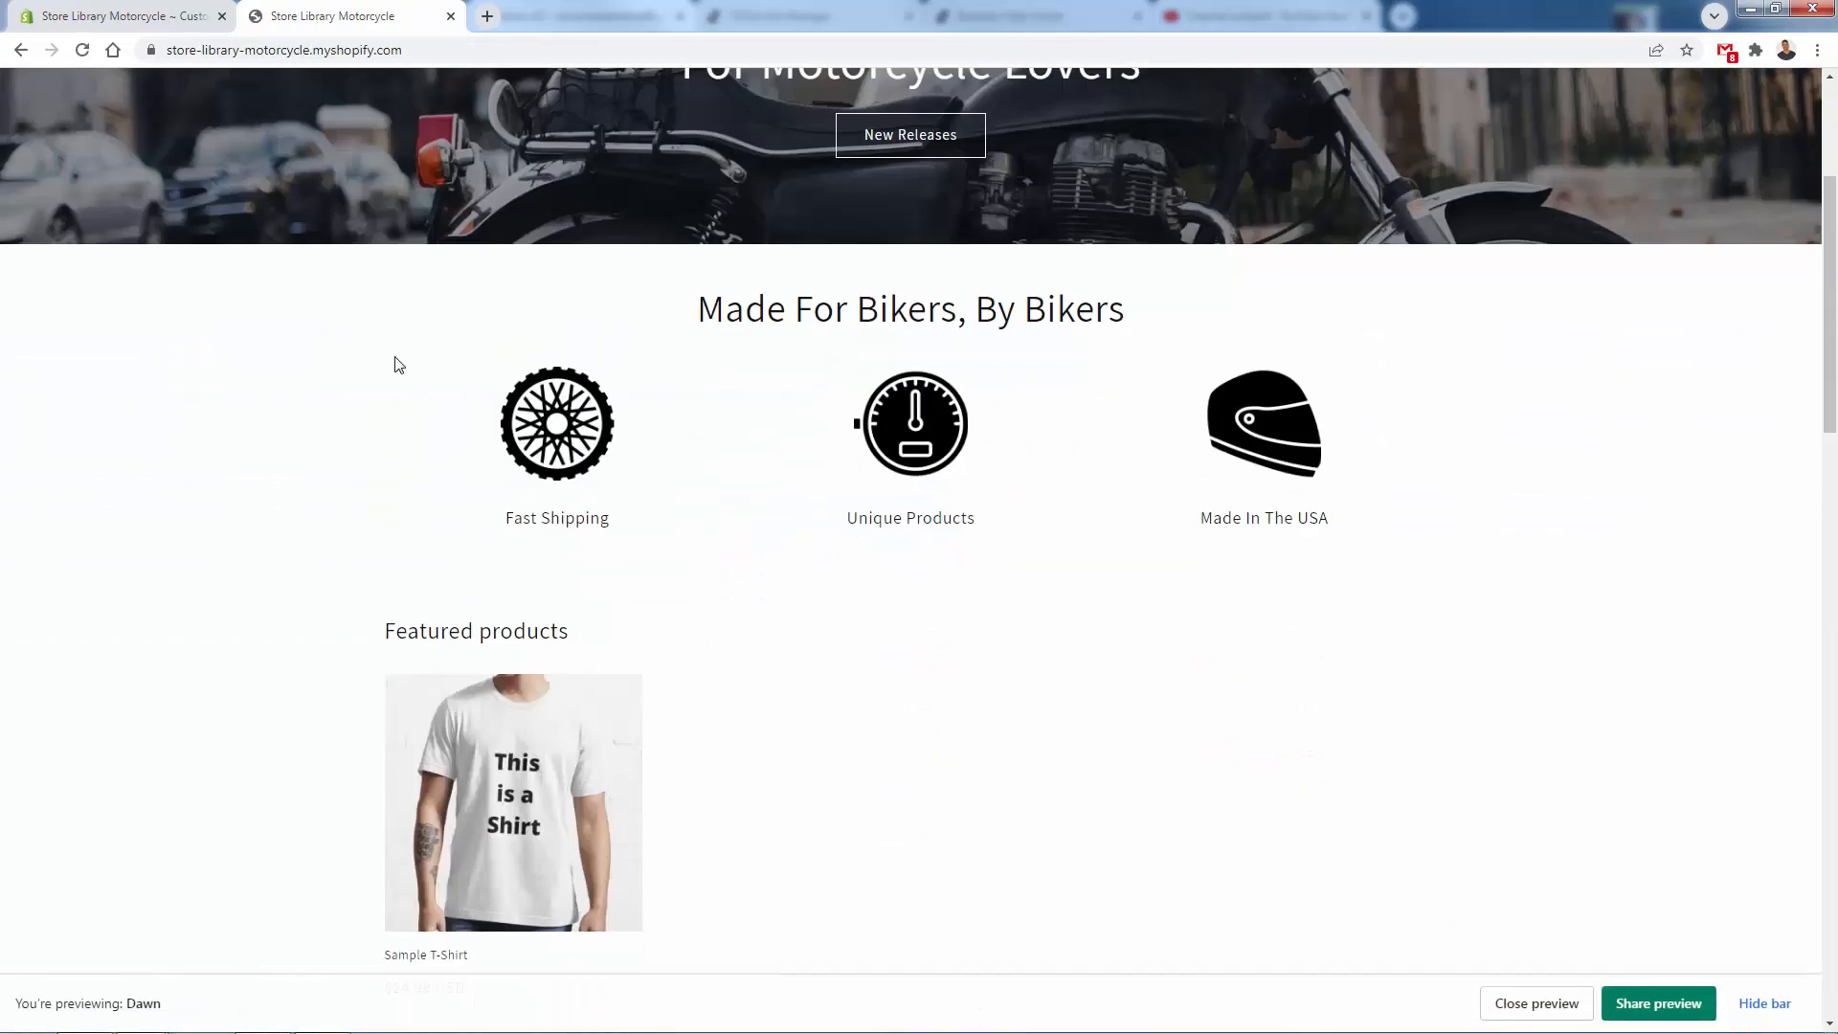
scroll(399, 364, "down", 12)
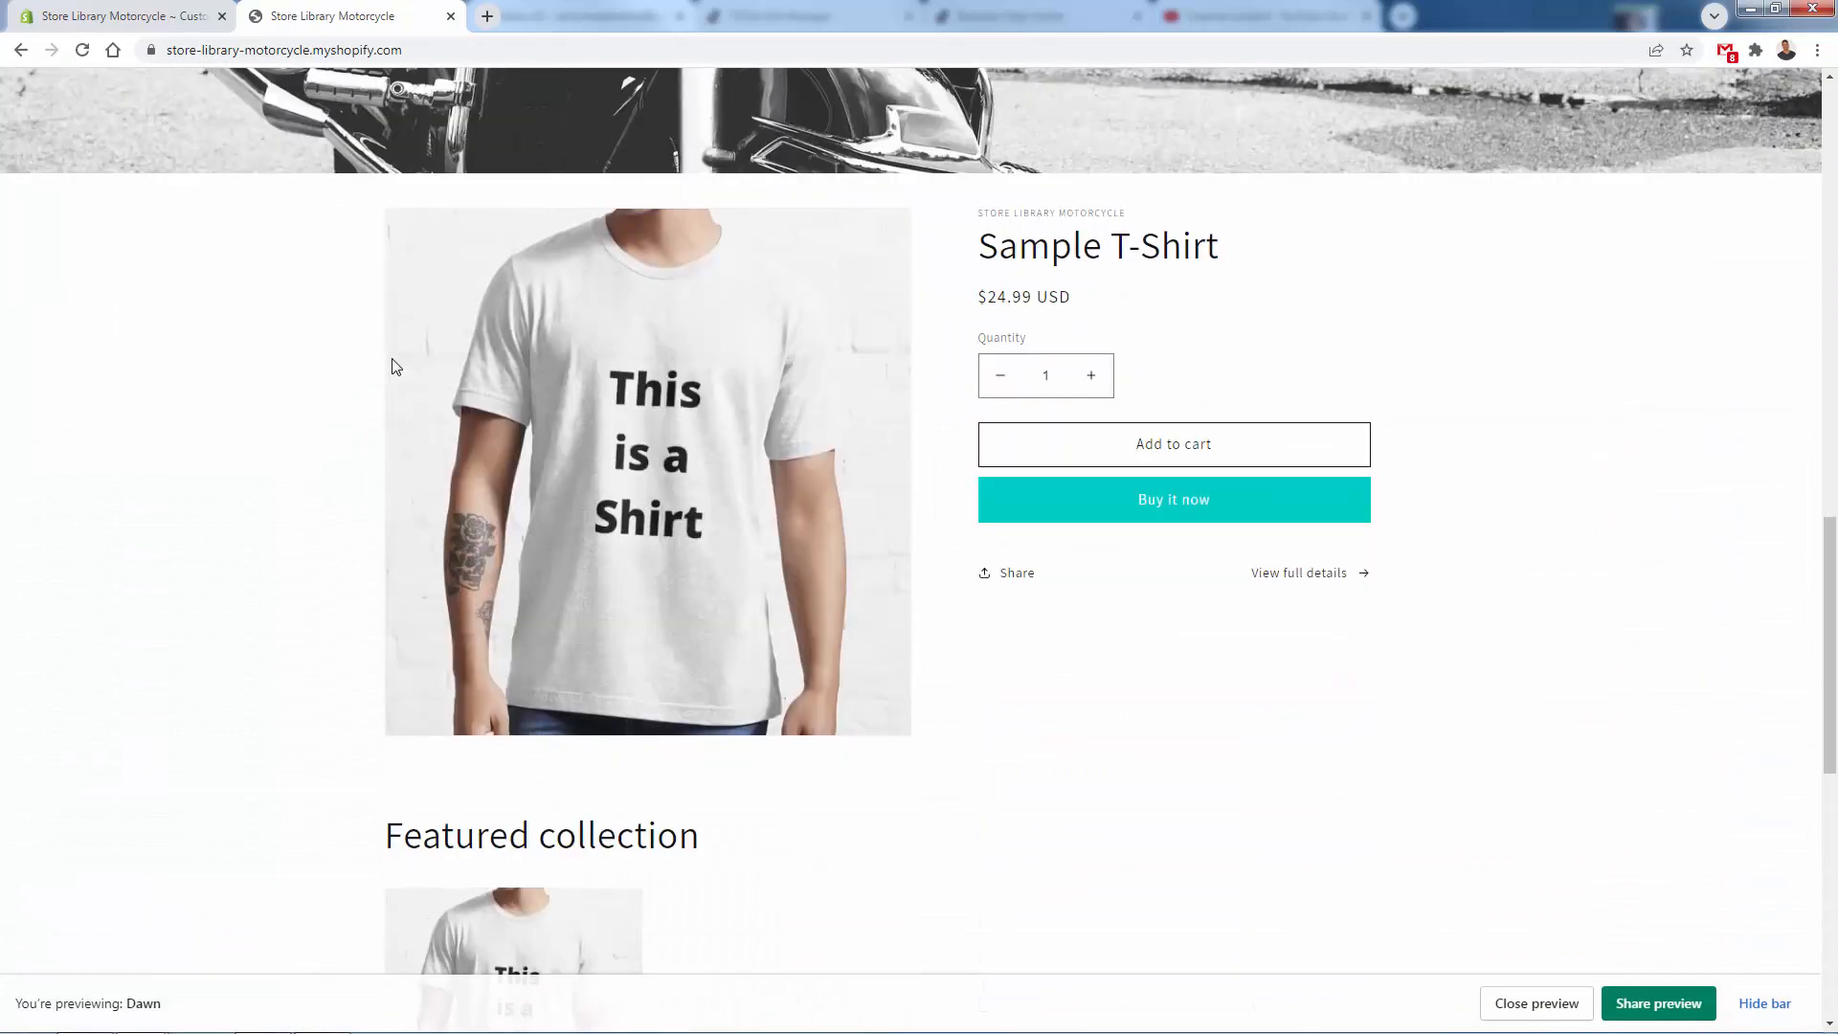
scroll(356, 383, "up", 15)
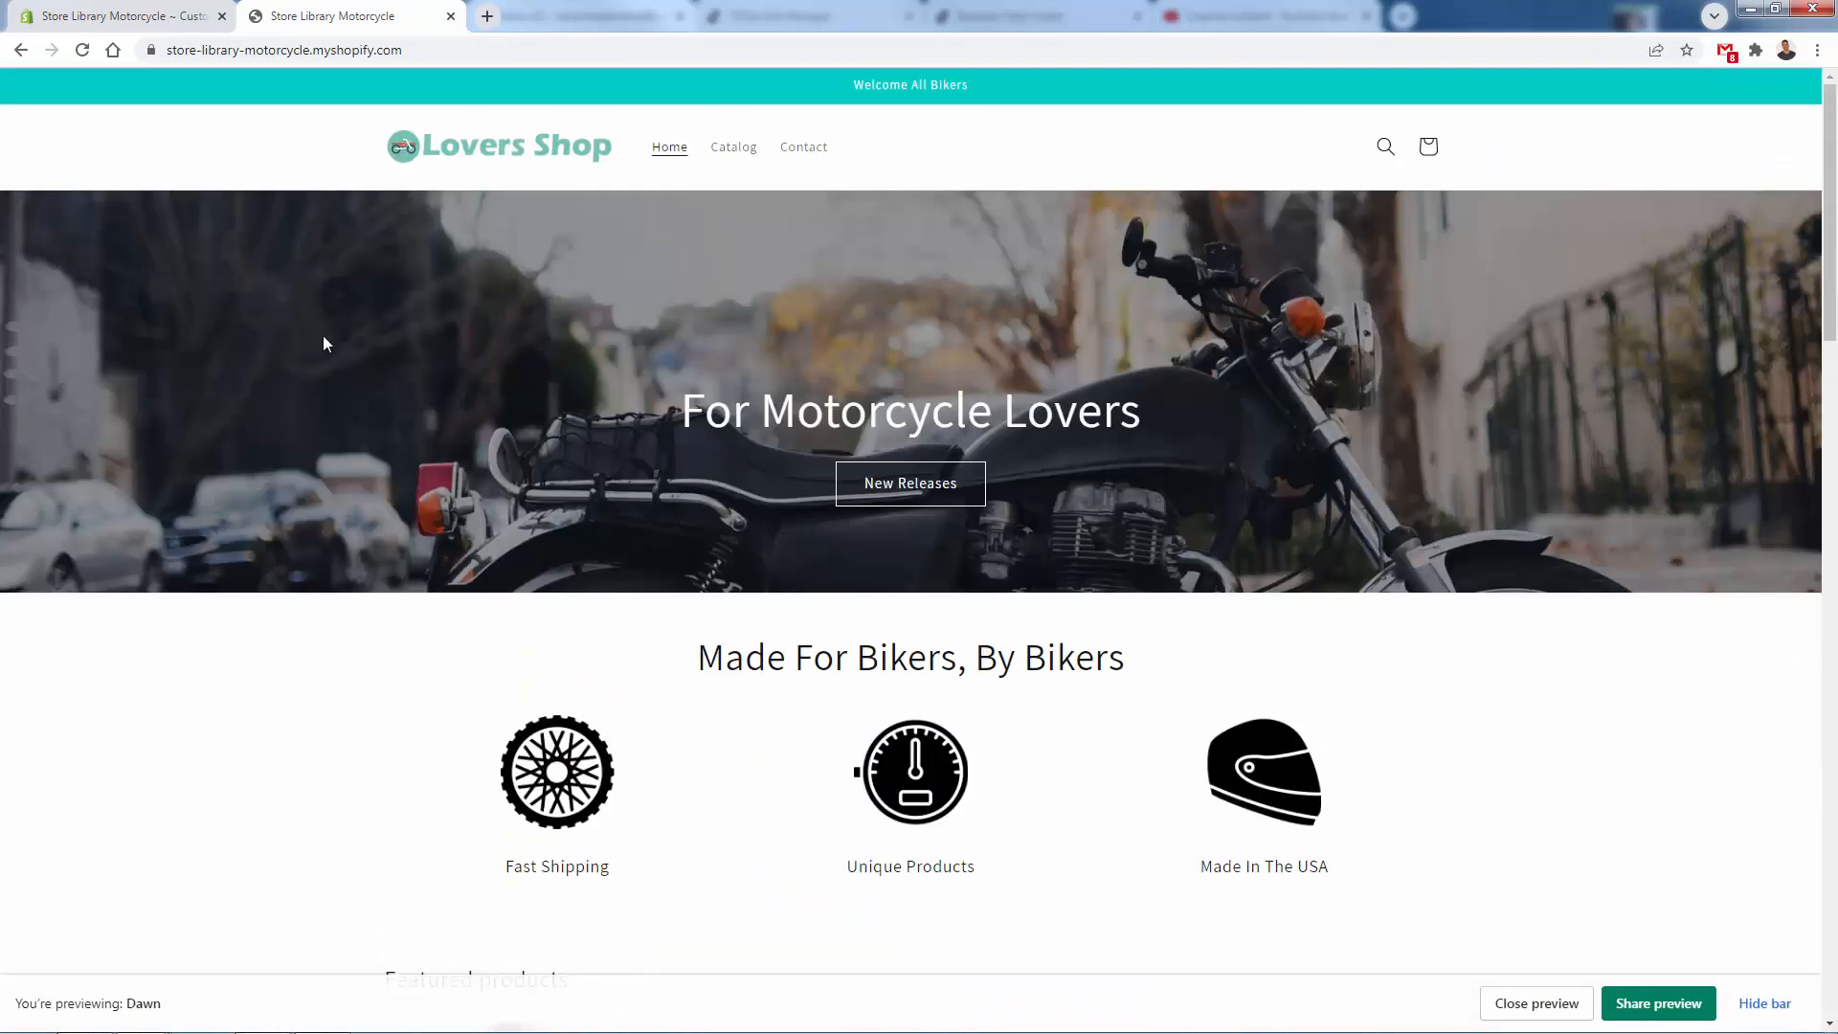
scroll(354, 223, "down", 15)
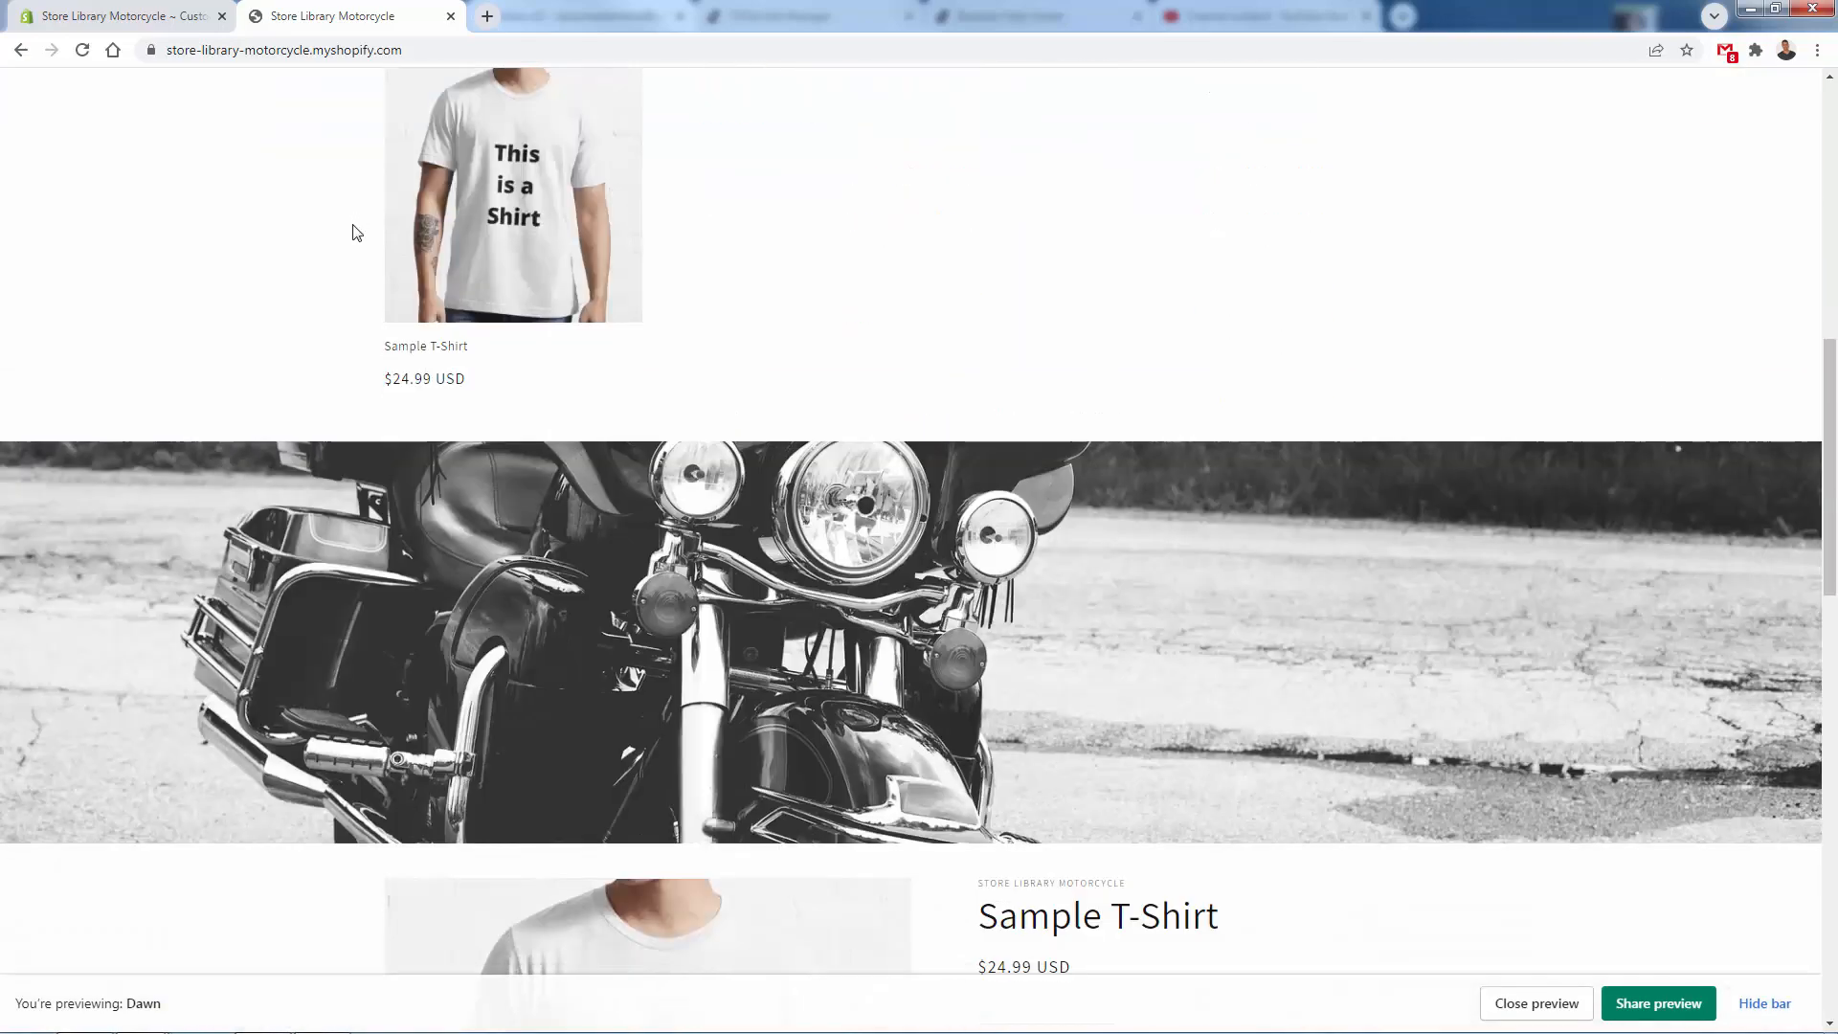
scroll(295, 607, "down", 8)
scroll(297, 607, "up", 20)
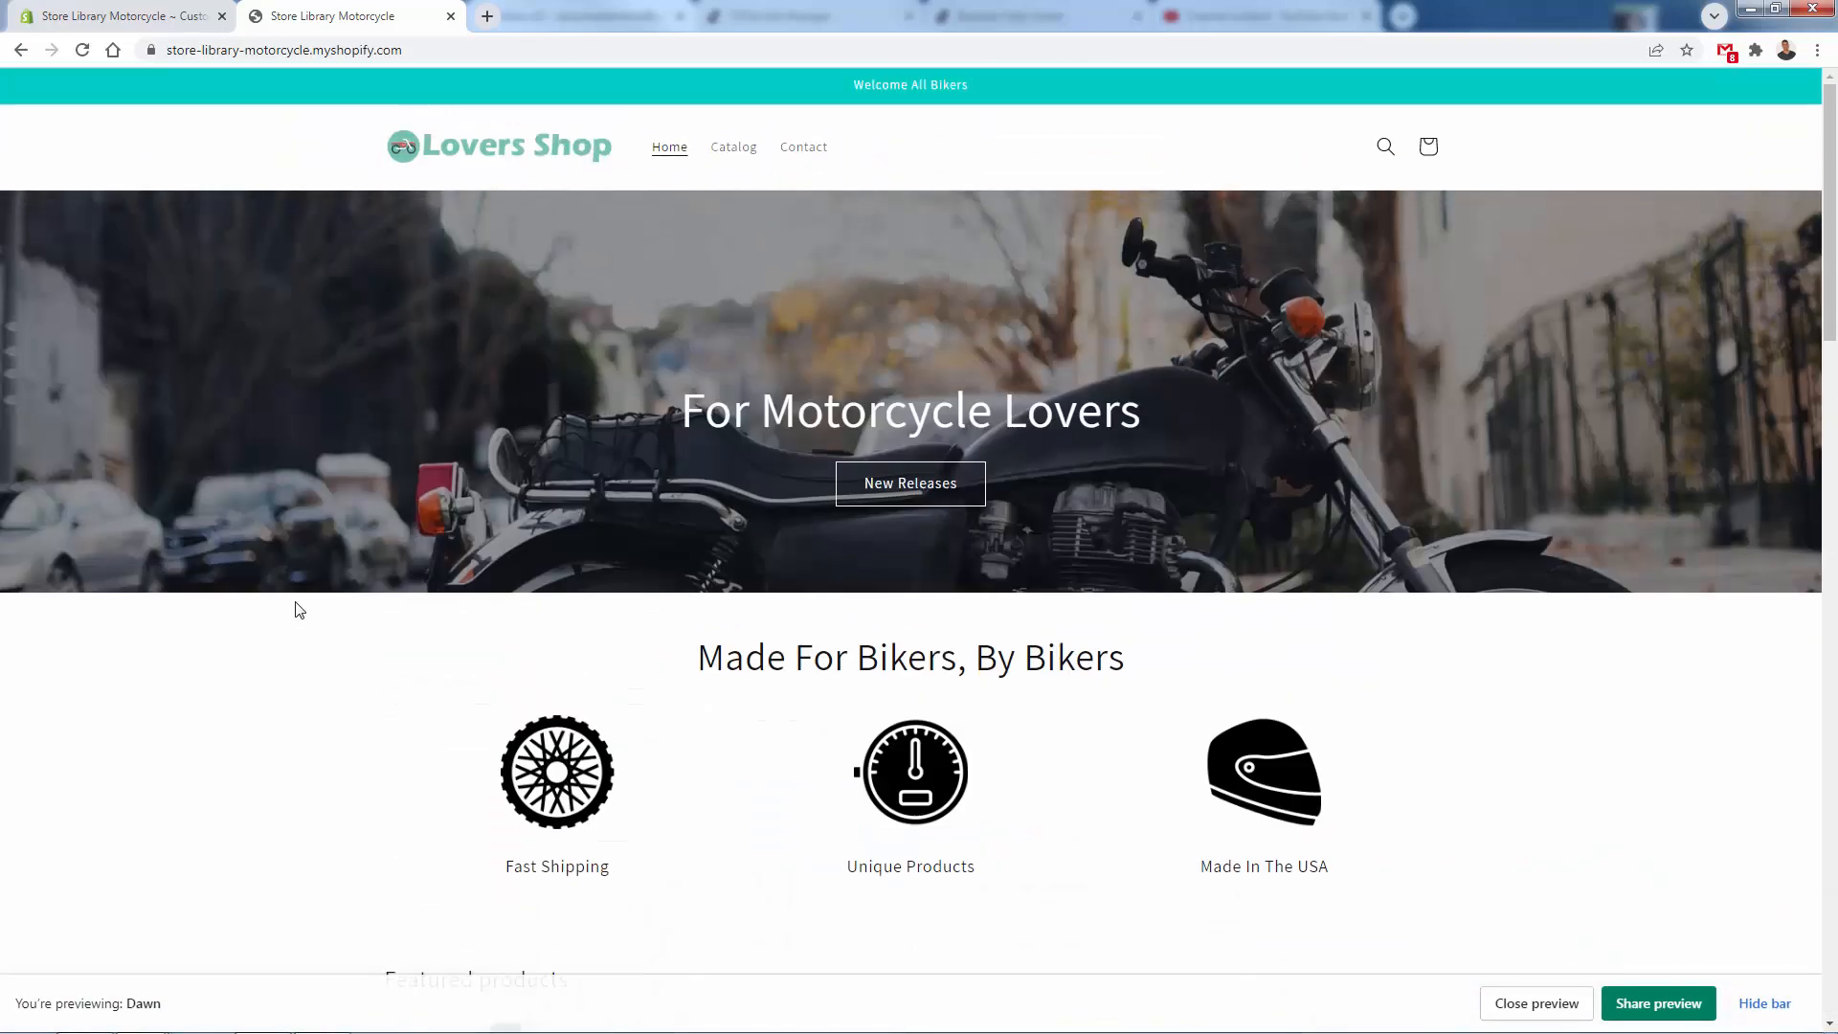
- Exit the theme editor and view the Contact page in the store preview
left_click(101, 13)
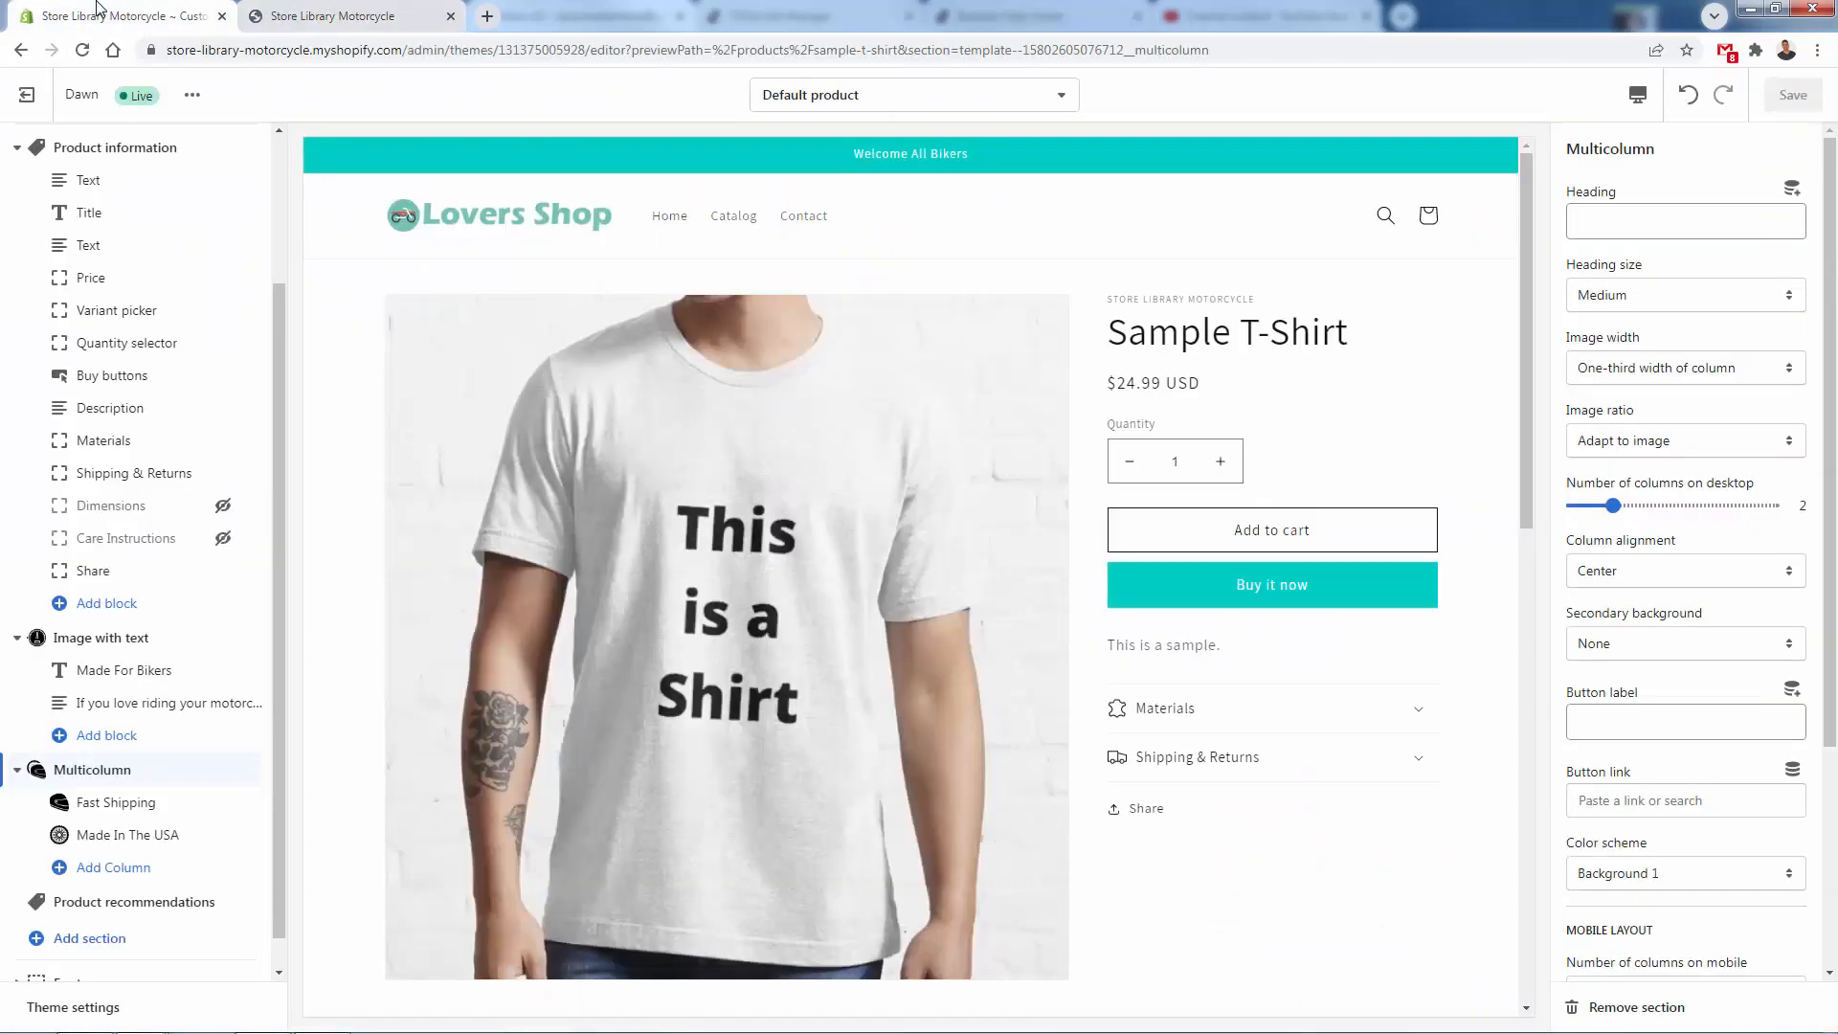
left_click(26, 94)
left_click(287, 8)
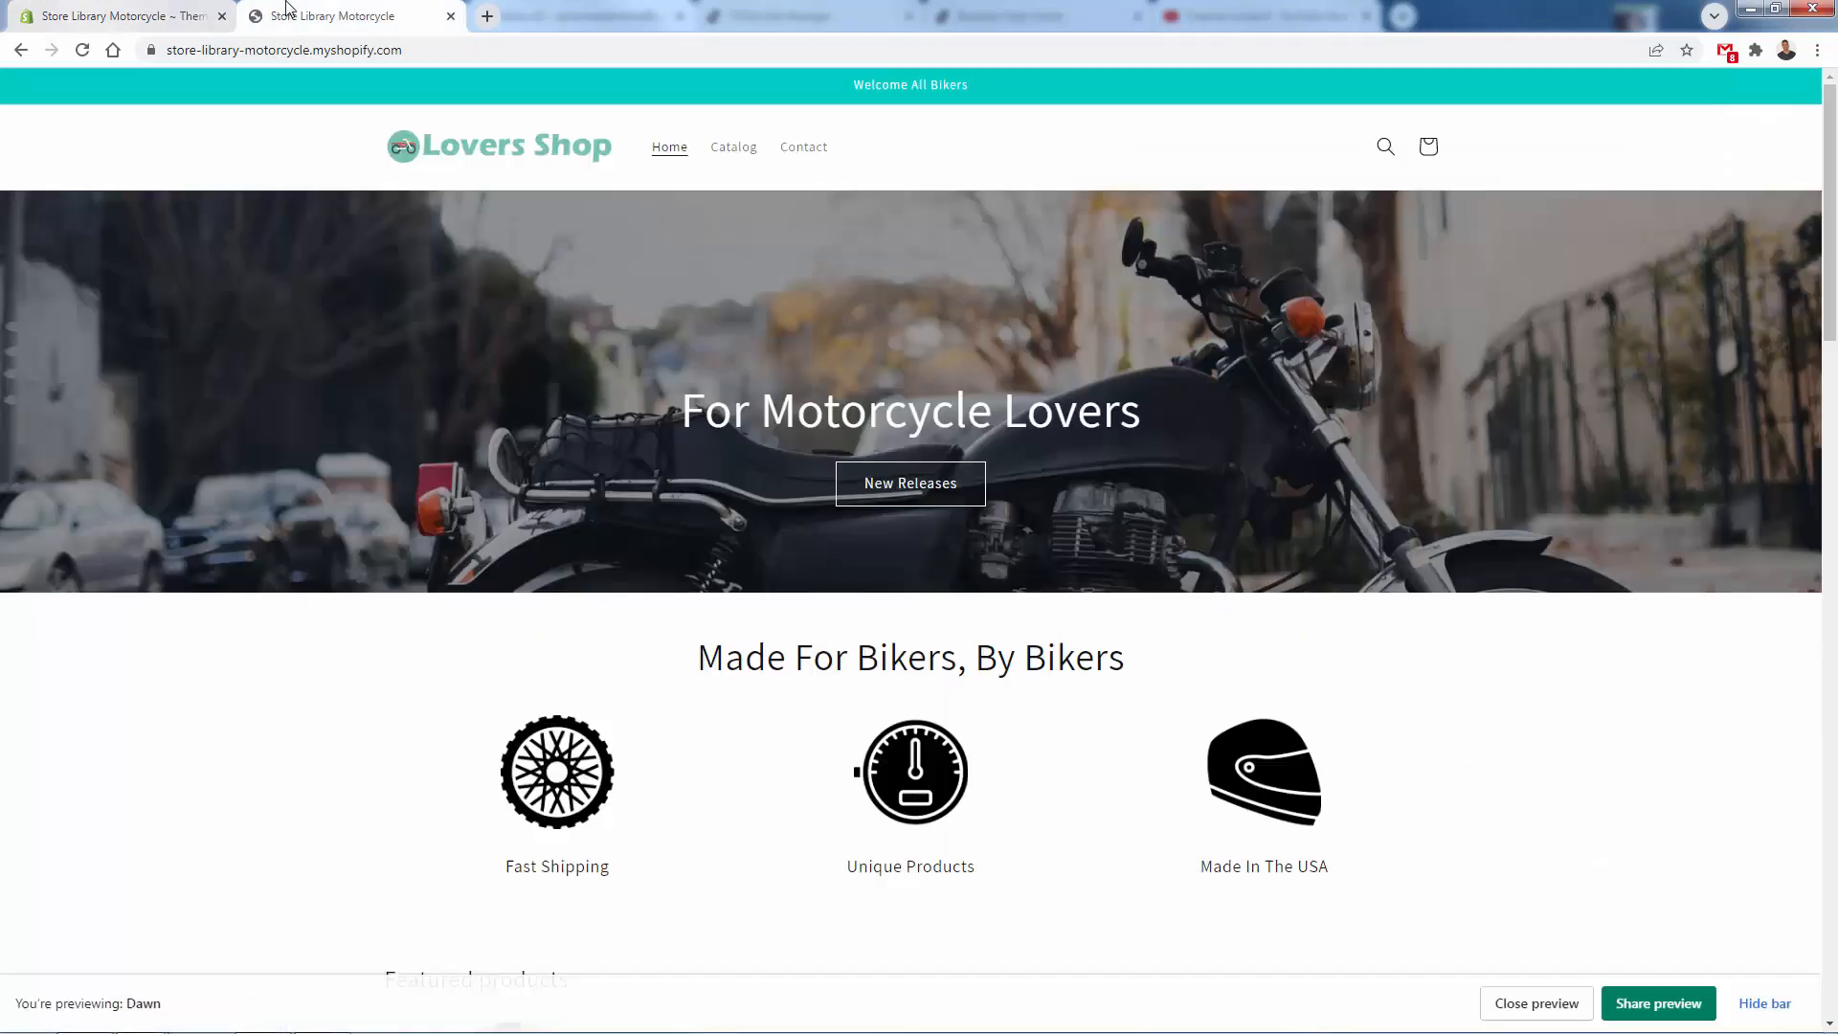
left_click(812, 147)
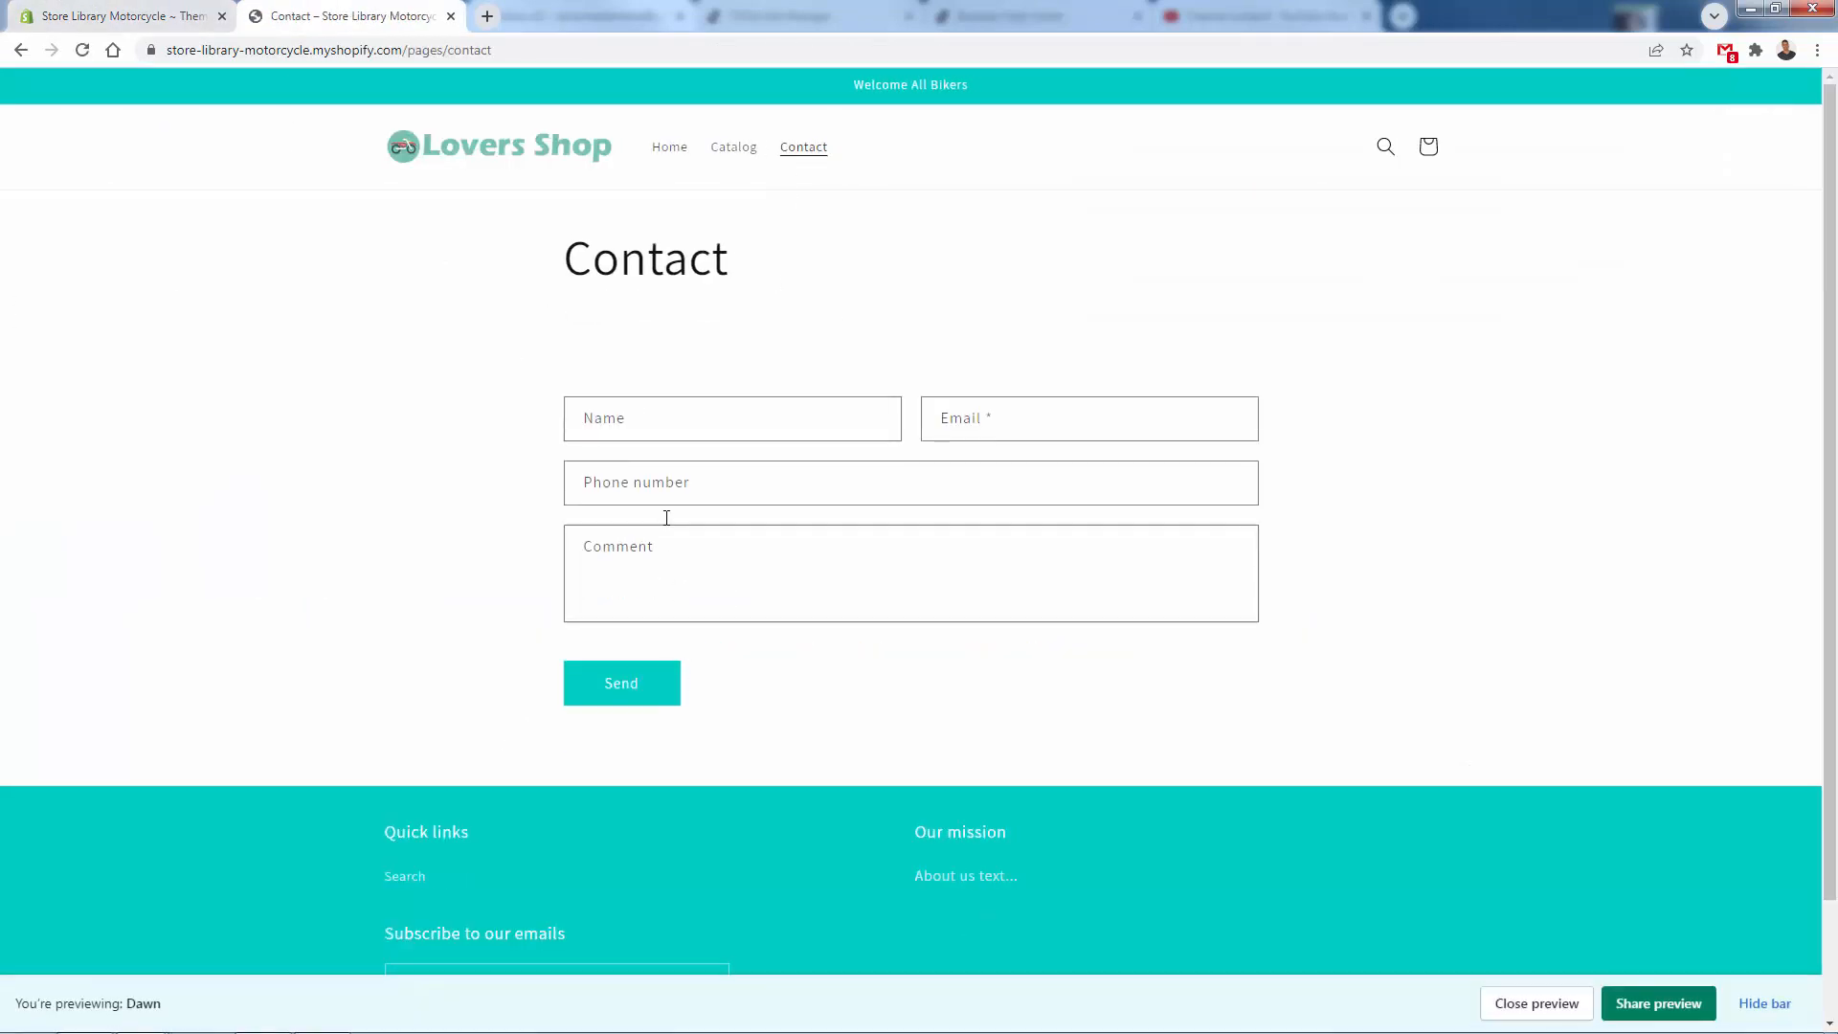
- Add a new online store page titled "FAQs" with empty content and save it
left_click(124, 10)
left_click(92, 533)
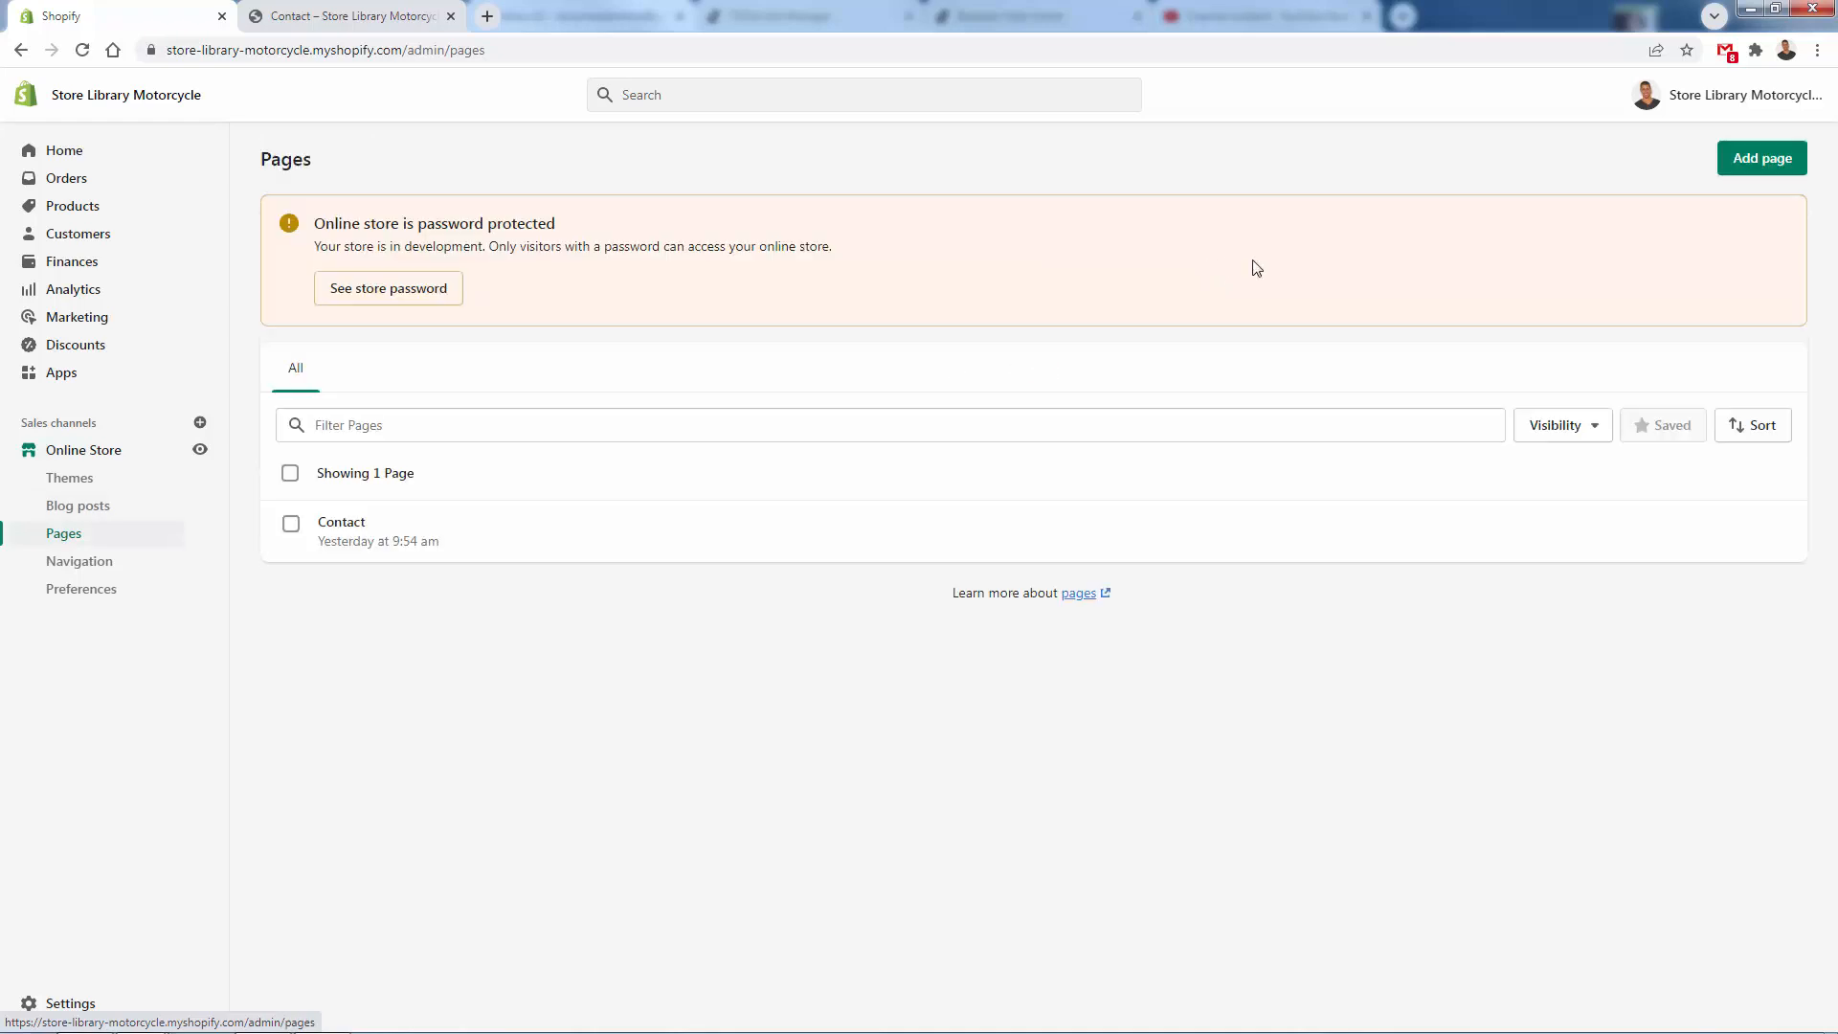
left_click(1756, 154)
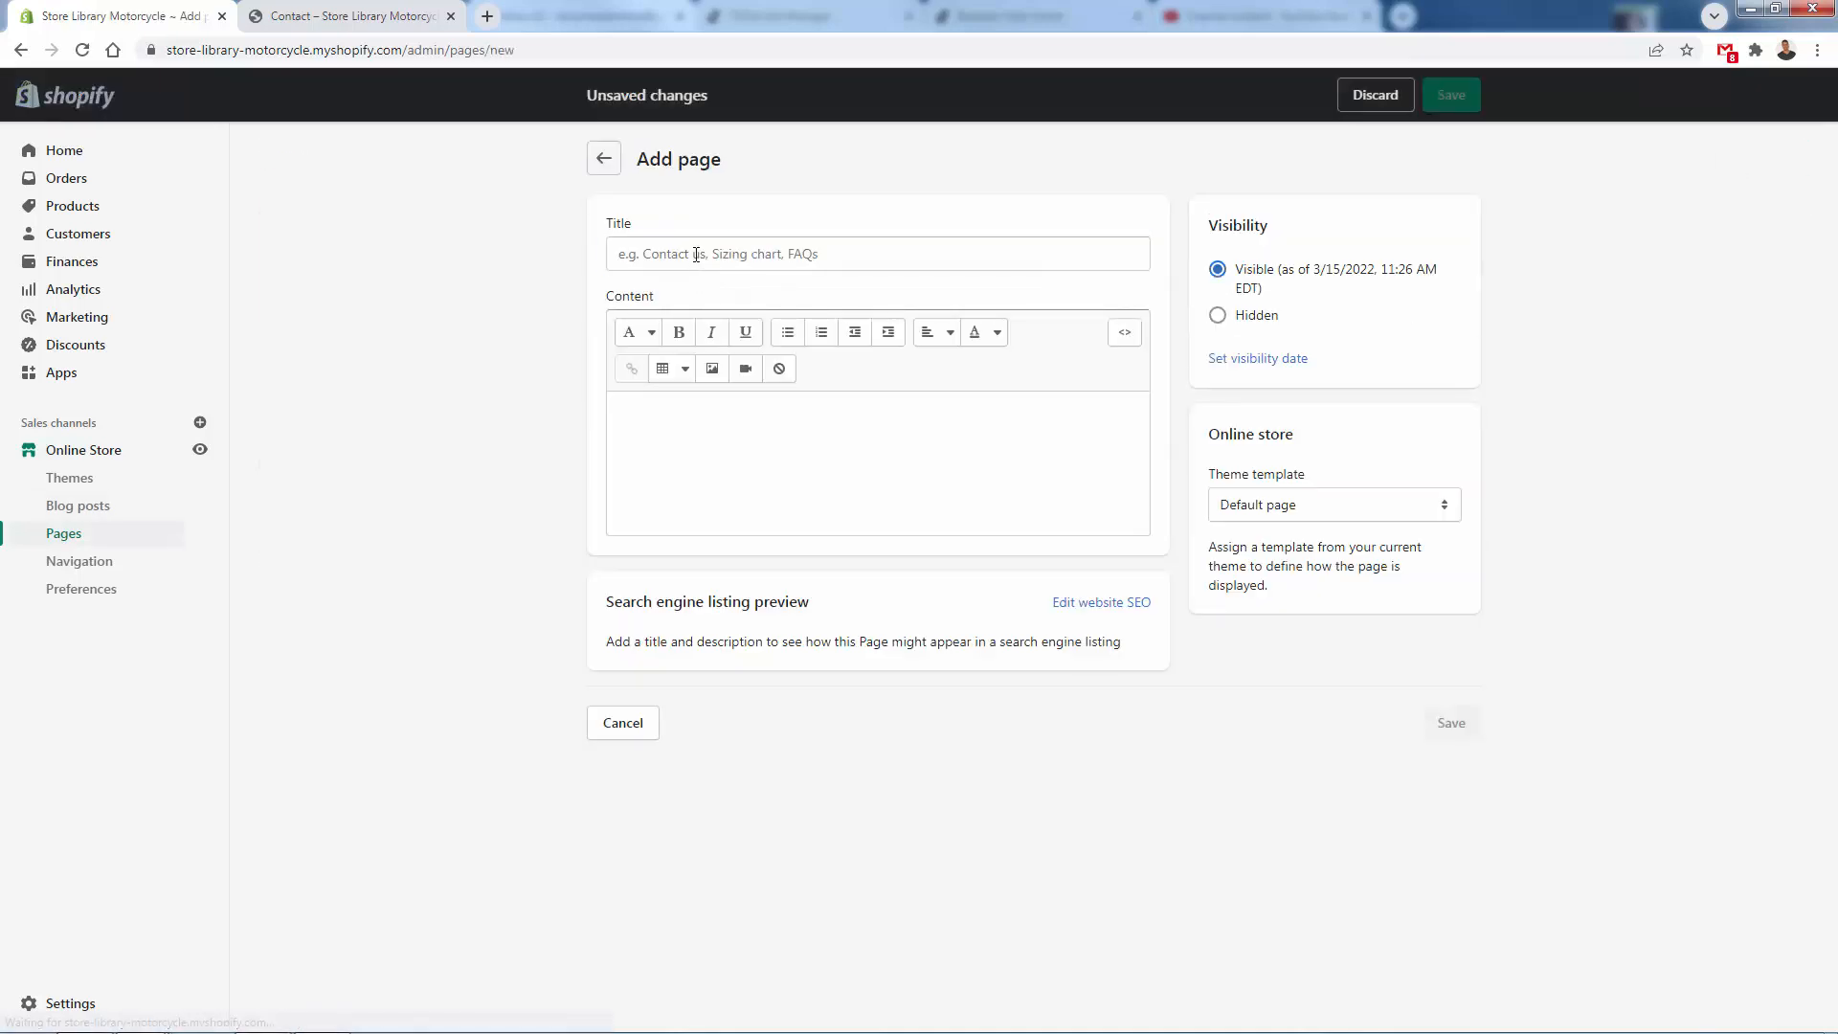
left_click(693, 254)
type("FAQs")
left_click(735, 470)
left_click(1449, 722)
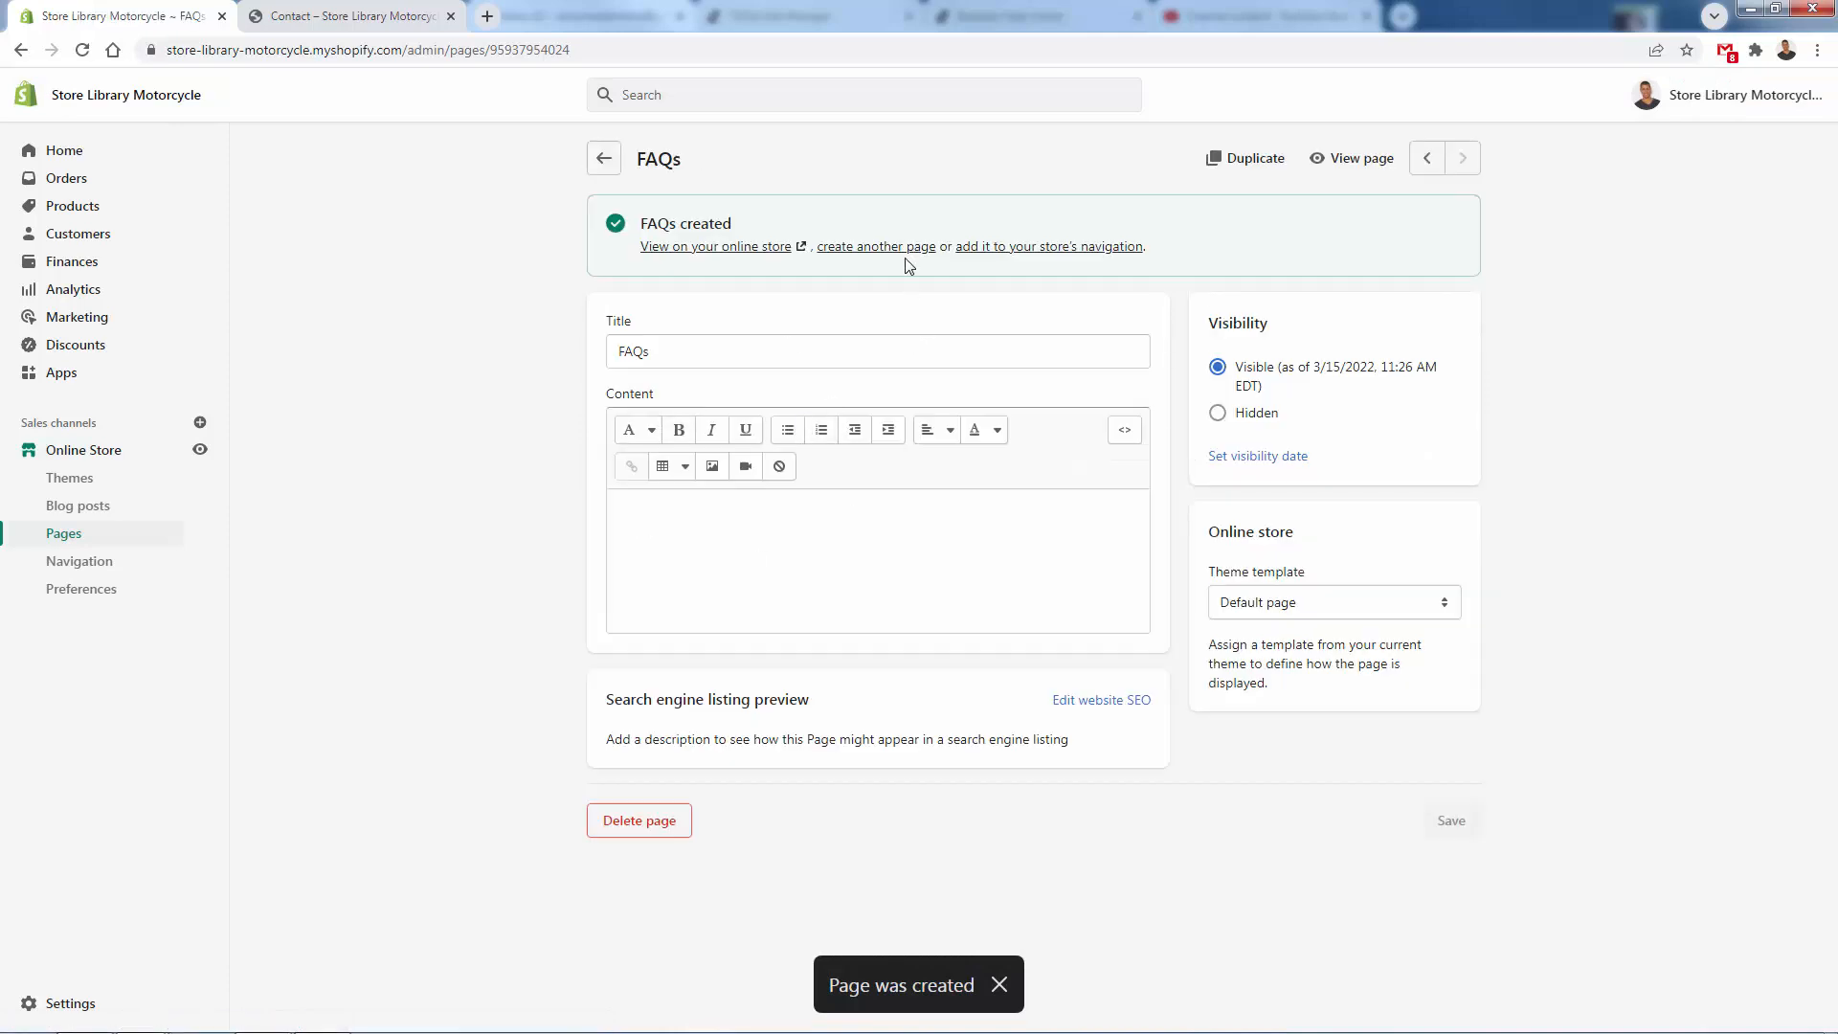
- Create another page titled "Monthly VIP Club" and save it
left_click(907, 249)
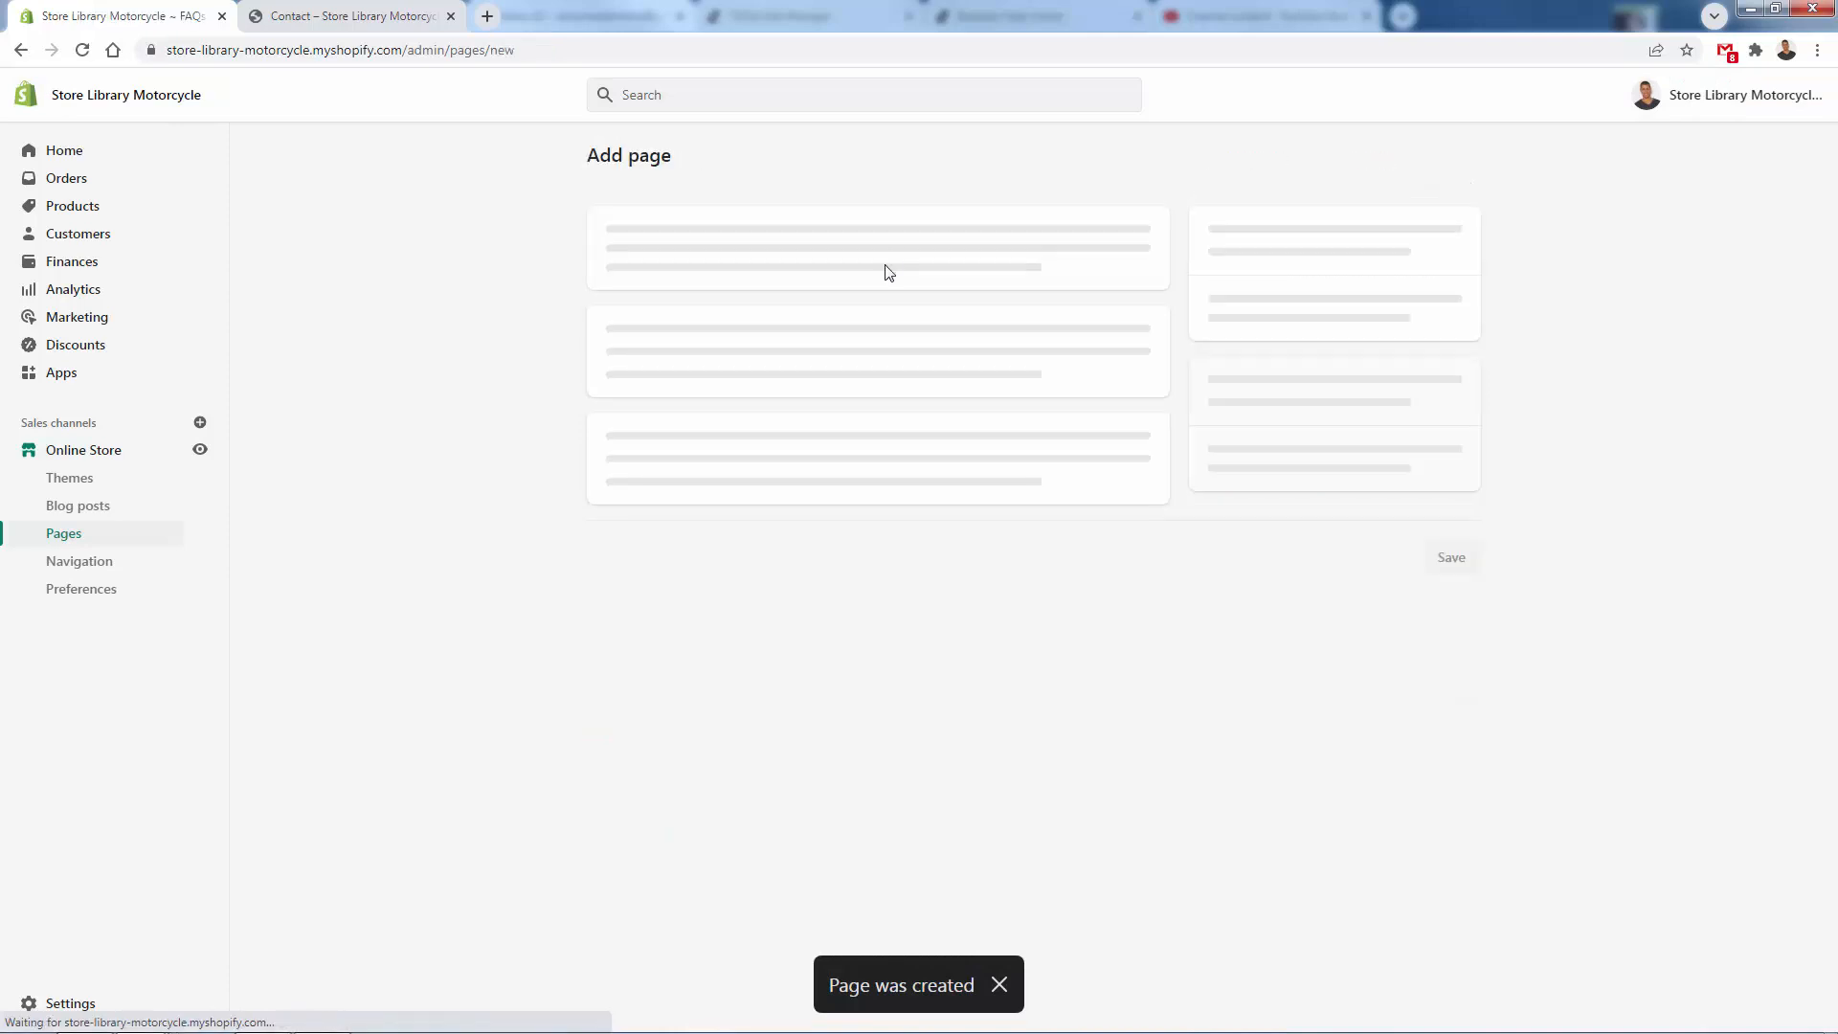
left_click(752, 256)
type("Monthly VIP Club")
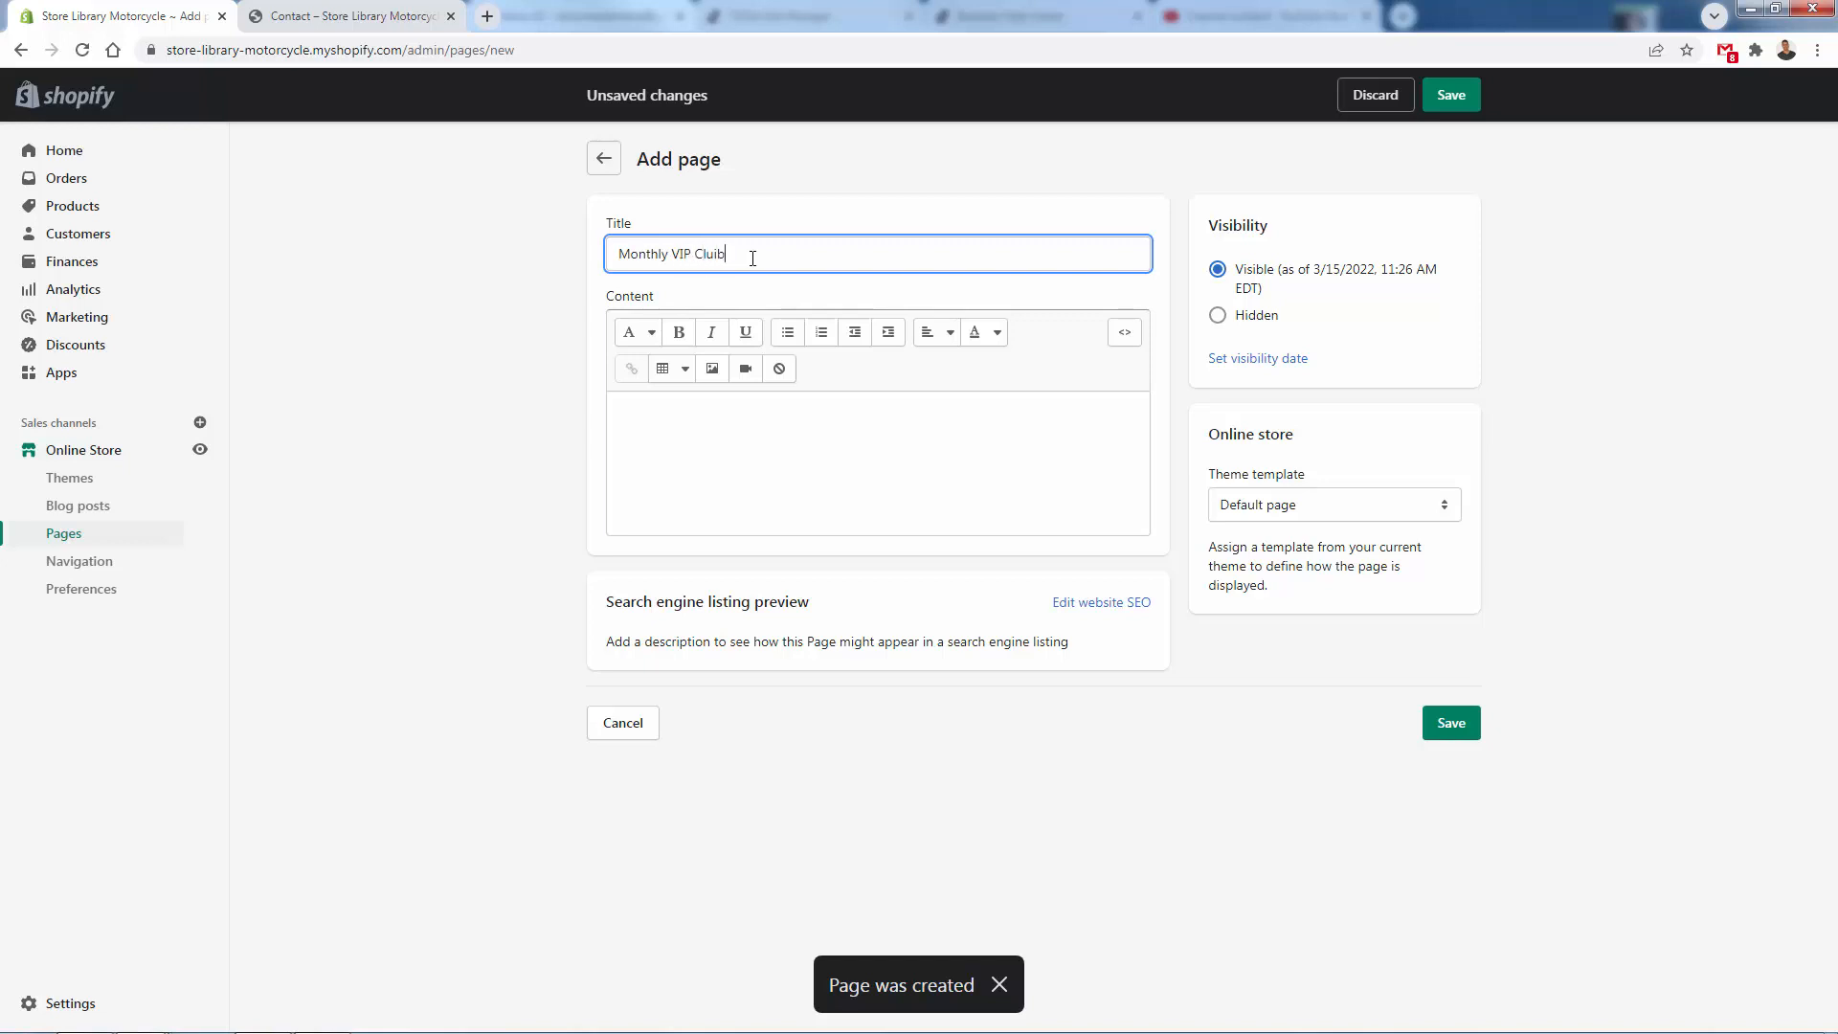
left_click(1445, 725)
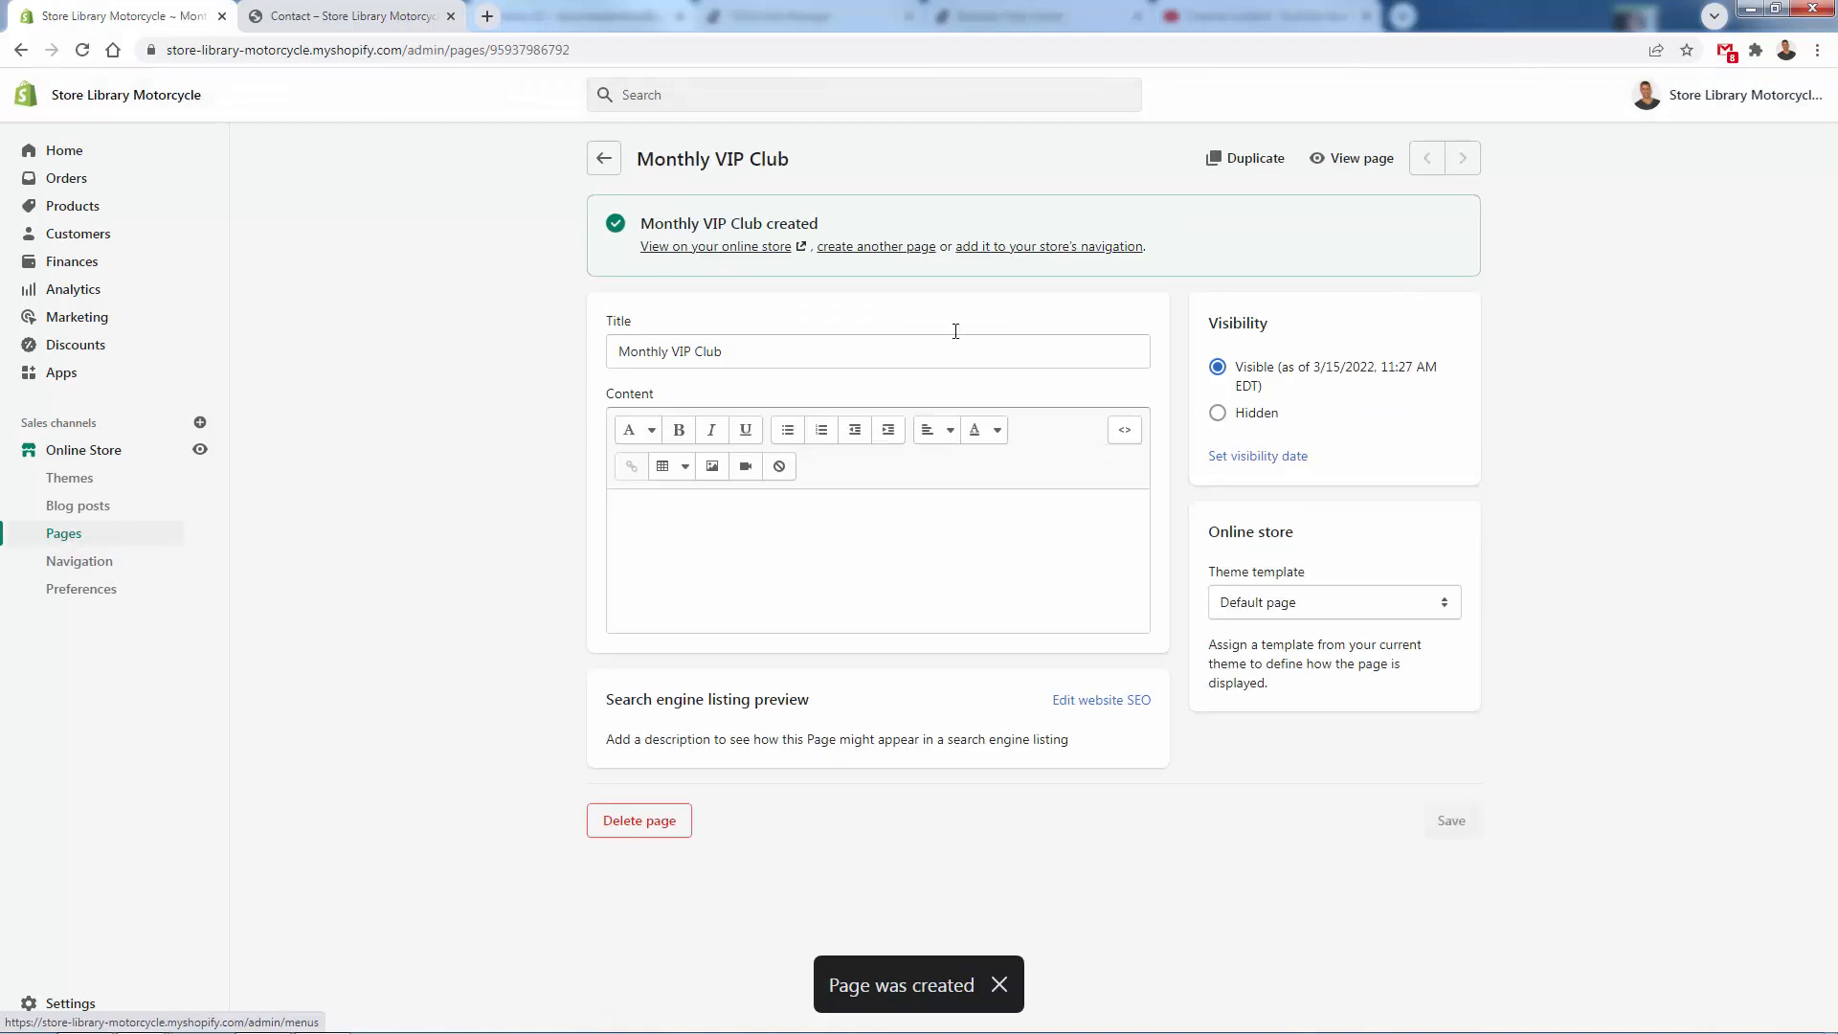
- Open the Main menu in the store's navigation and add a menu item linking to the FAQs page
left_click(1090, 246)
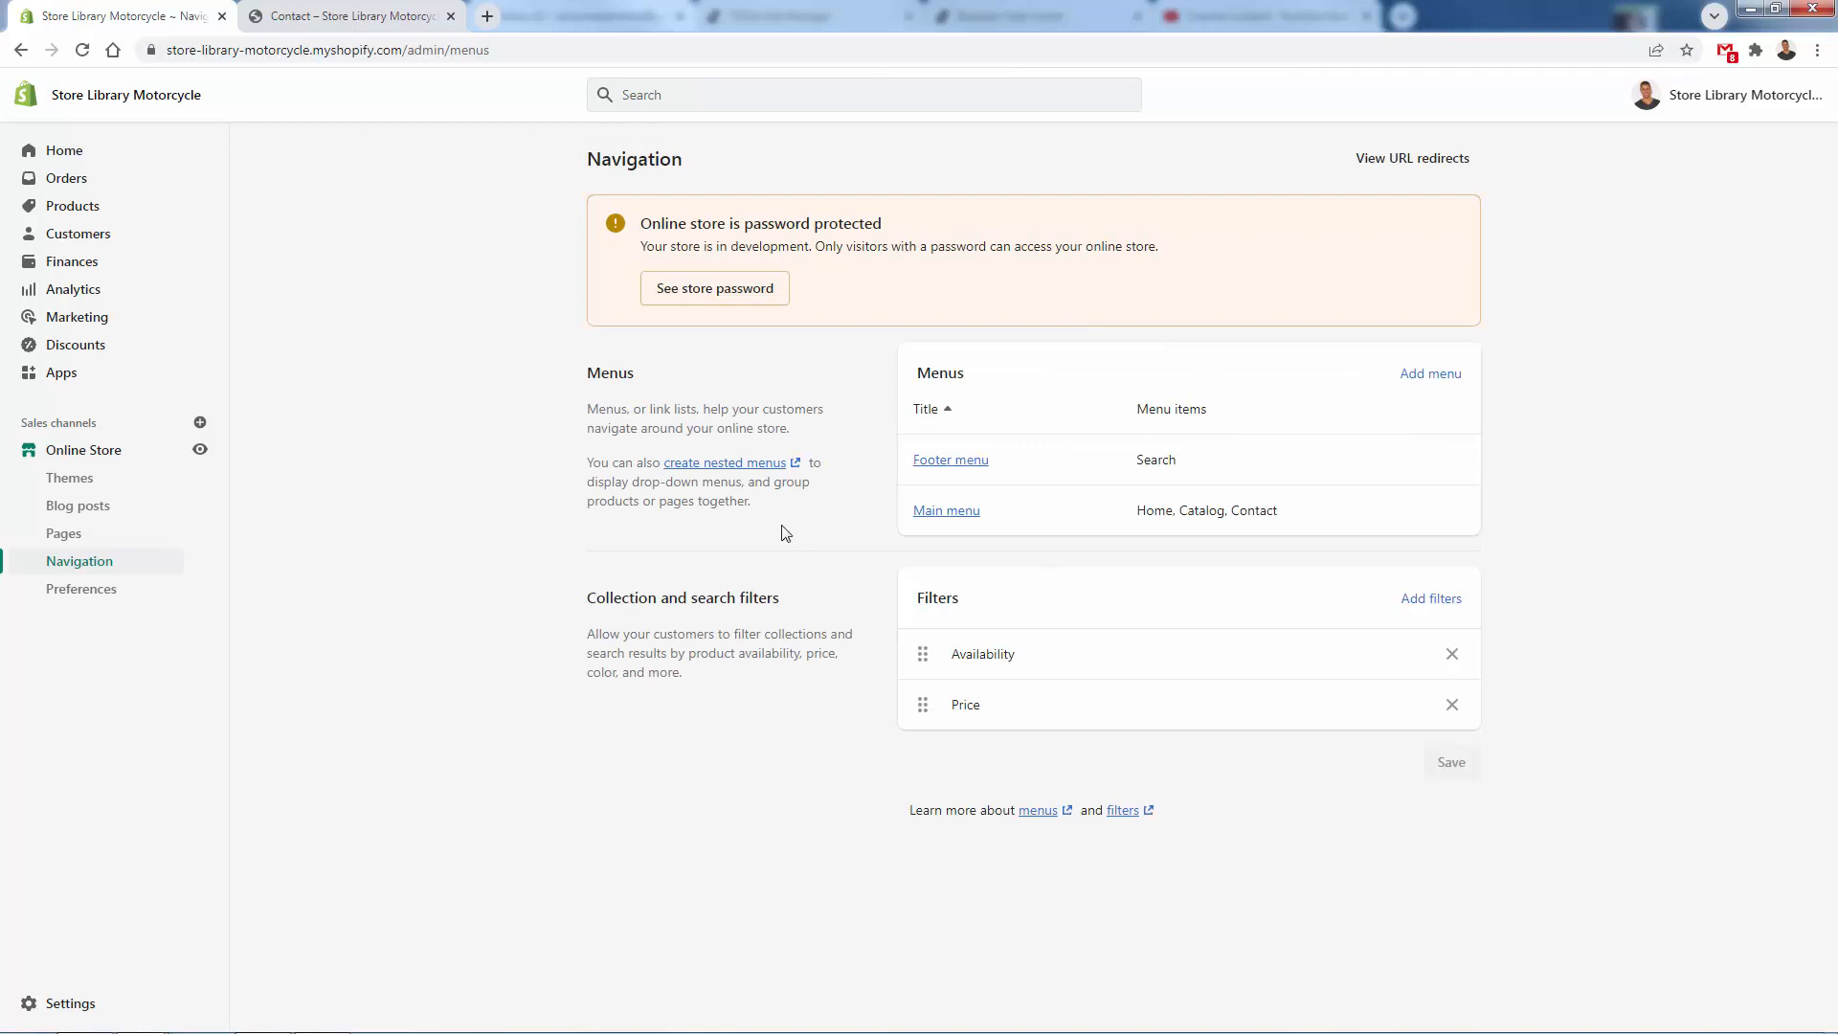
left_click(950, 513)
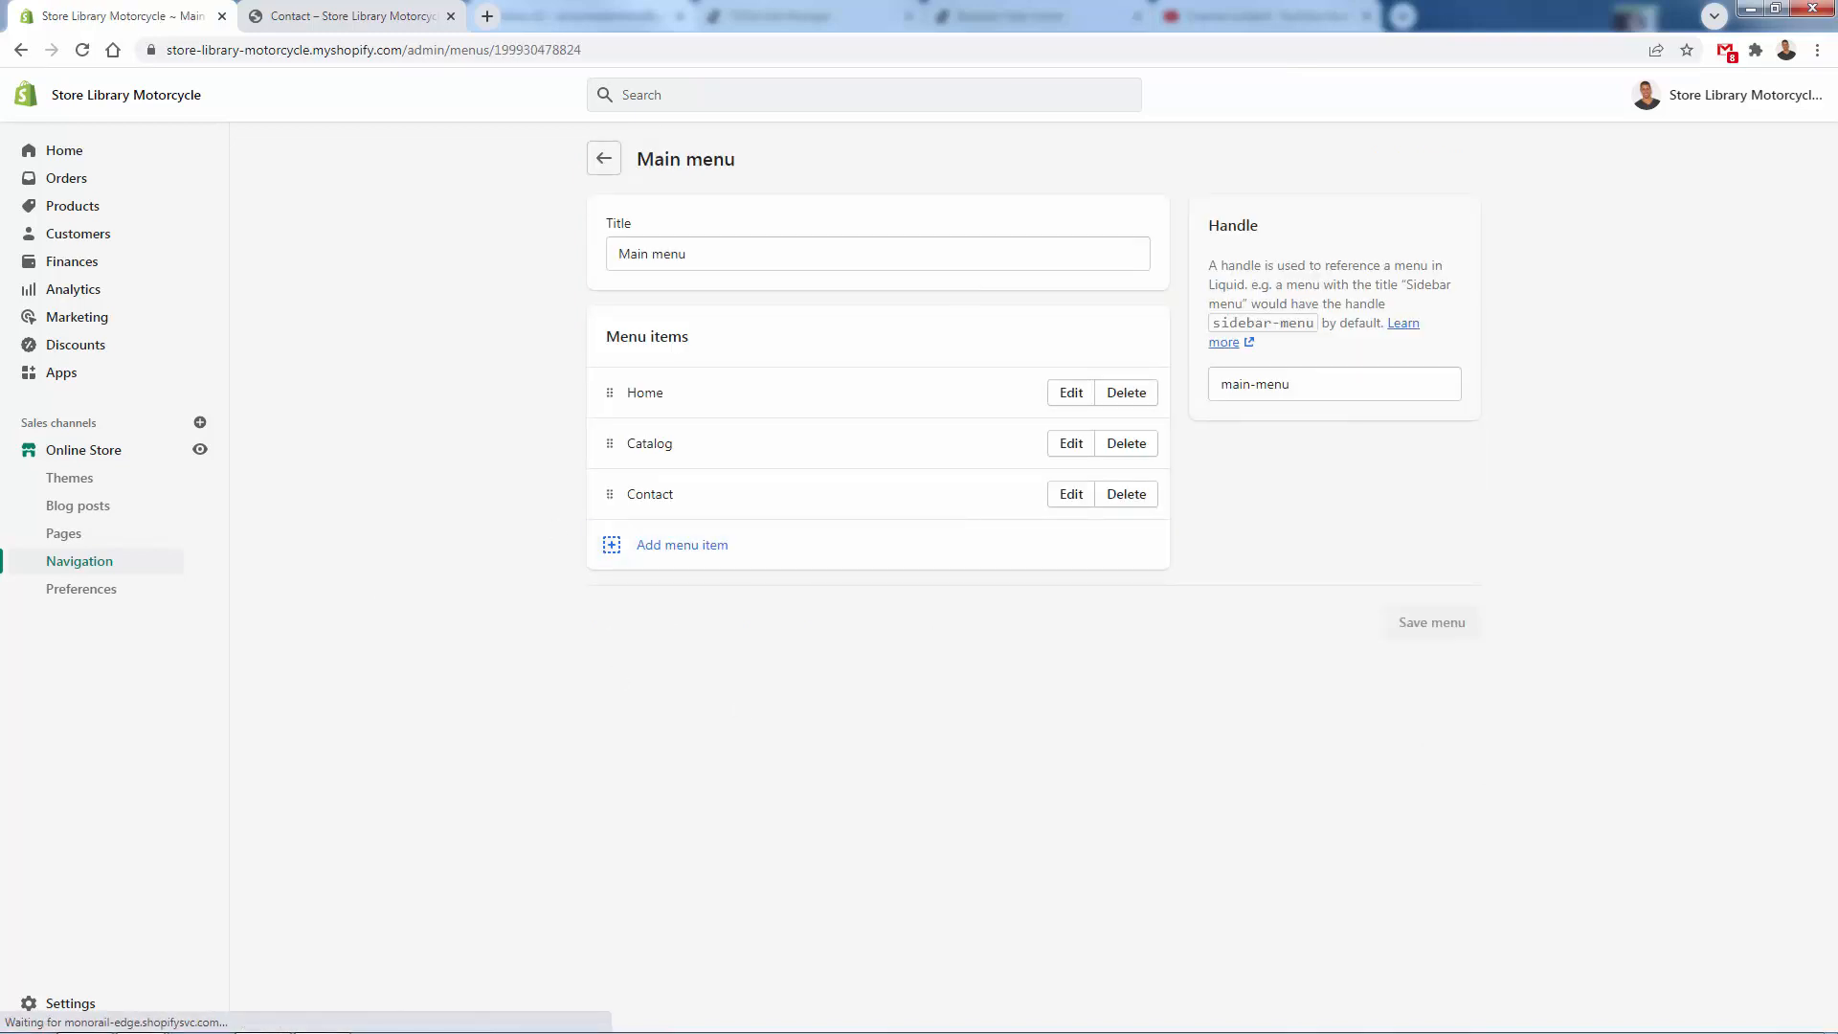
left_click(646, 544)
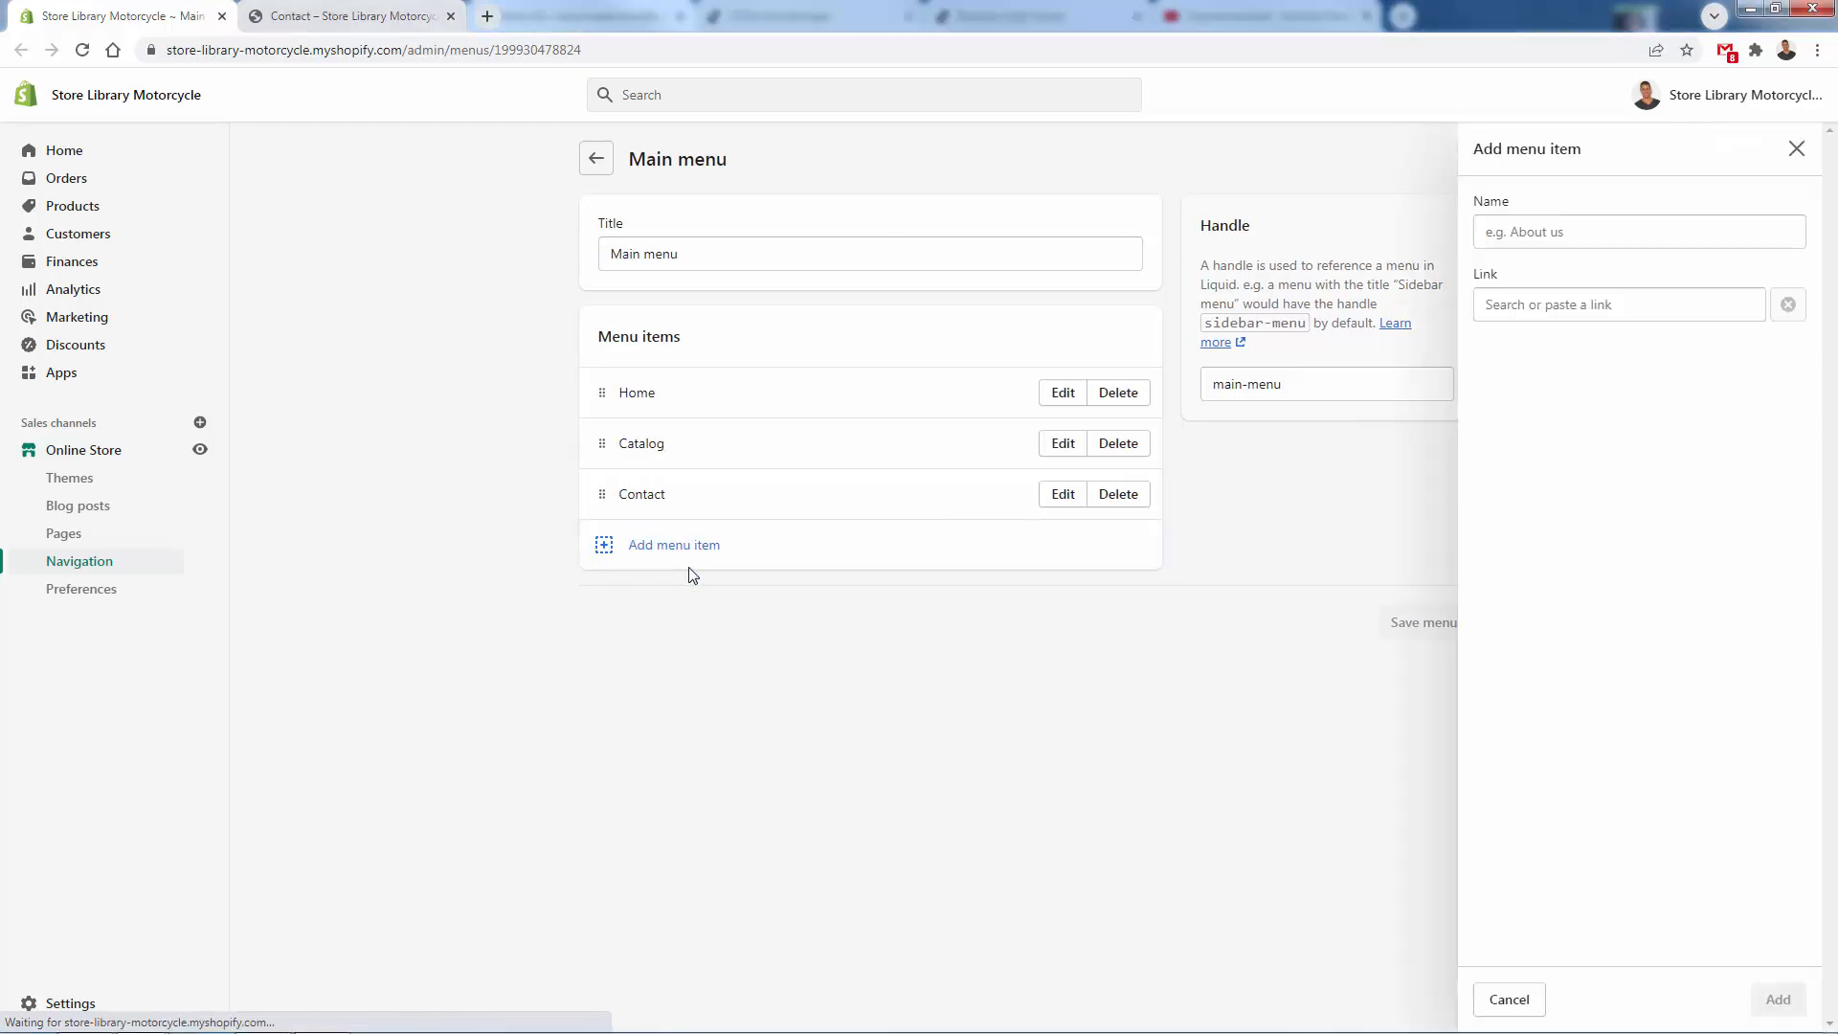
left_click(1596, 304)
left_click(1591, 508)
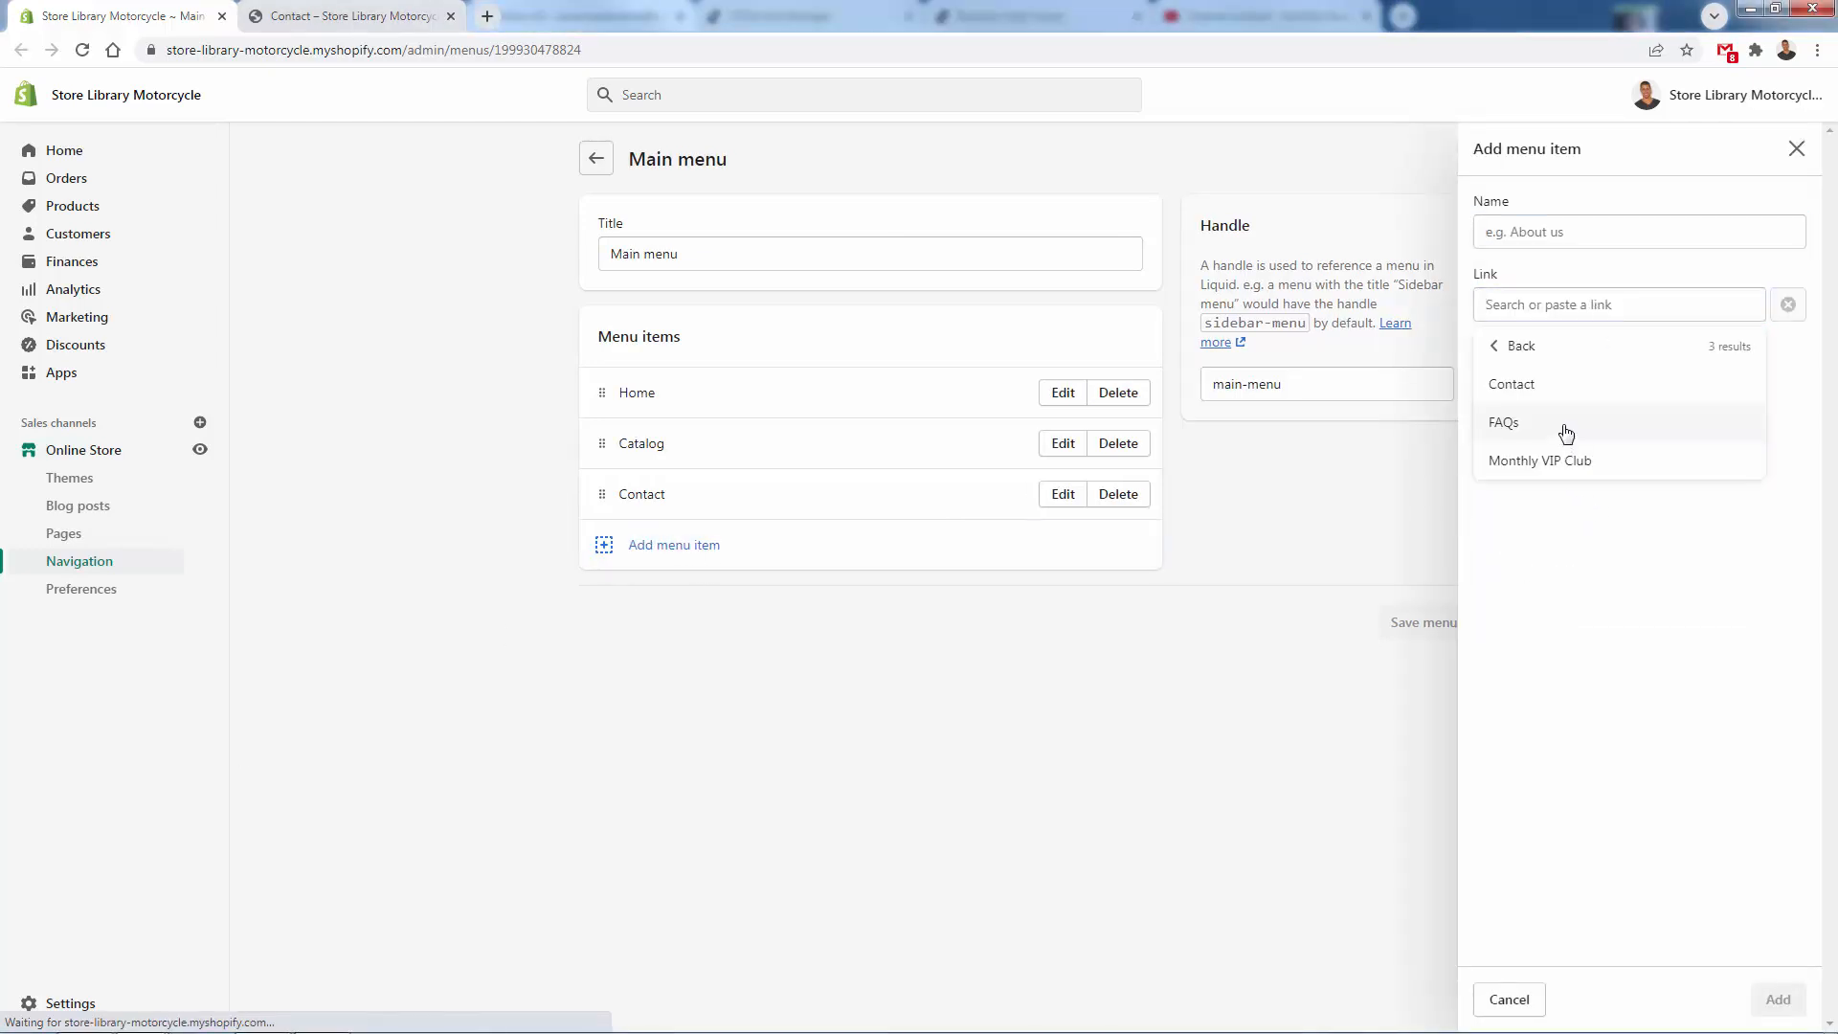
left_click(1560, 427)
left_click(1777, 998)
- Add a Monthly VIP Club page item to the Main menu, arrange Monthly VIP Club, FAQs and Contact below Catalog in that order, and save
left_click(923, 589)
left_click(1563, 305)
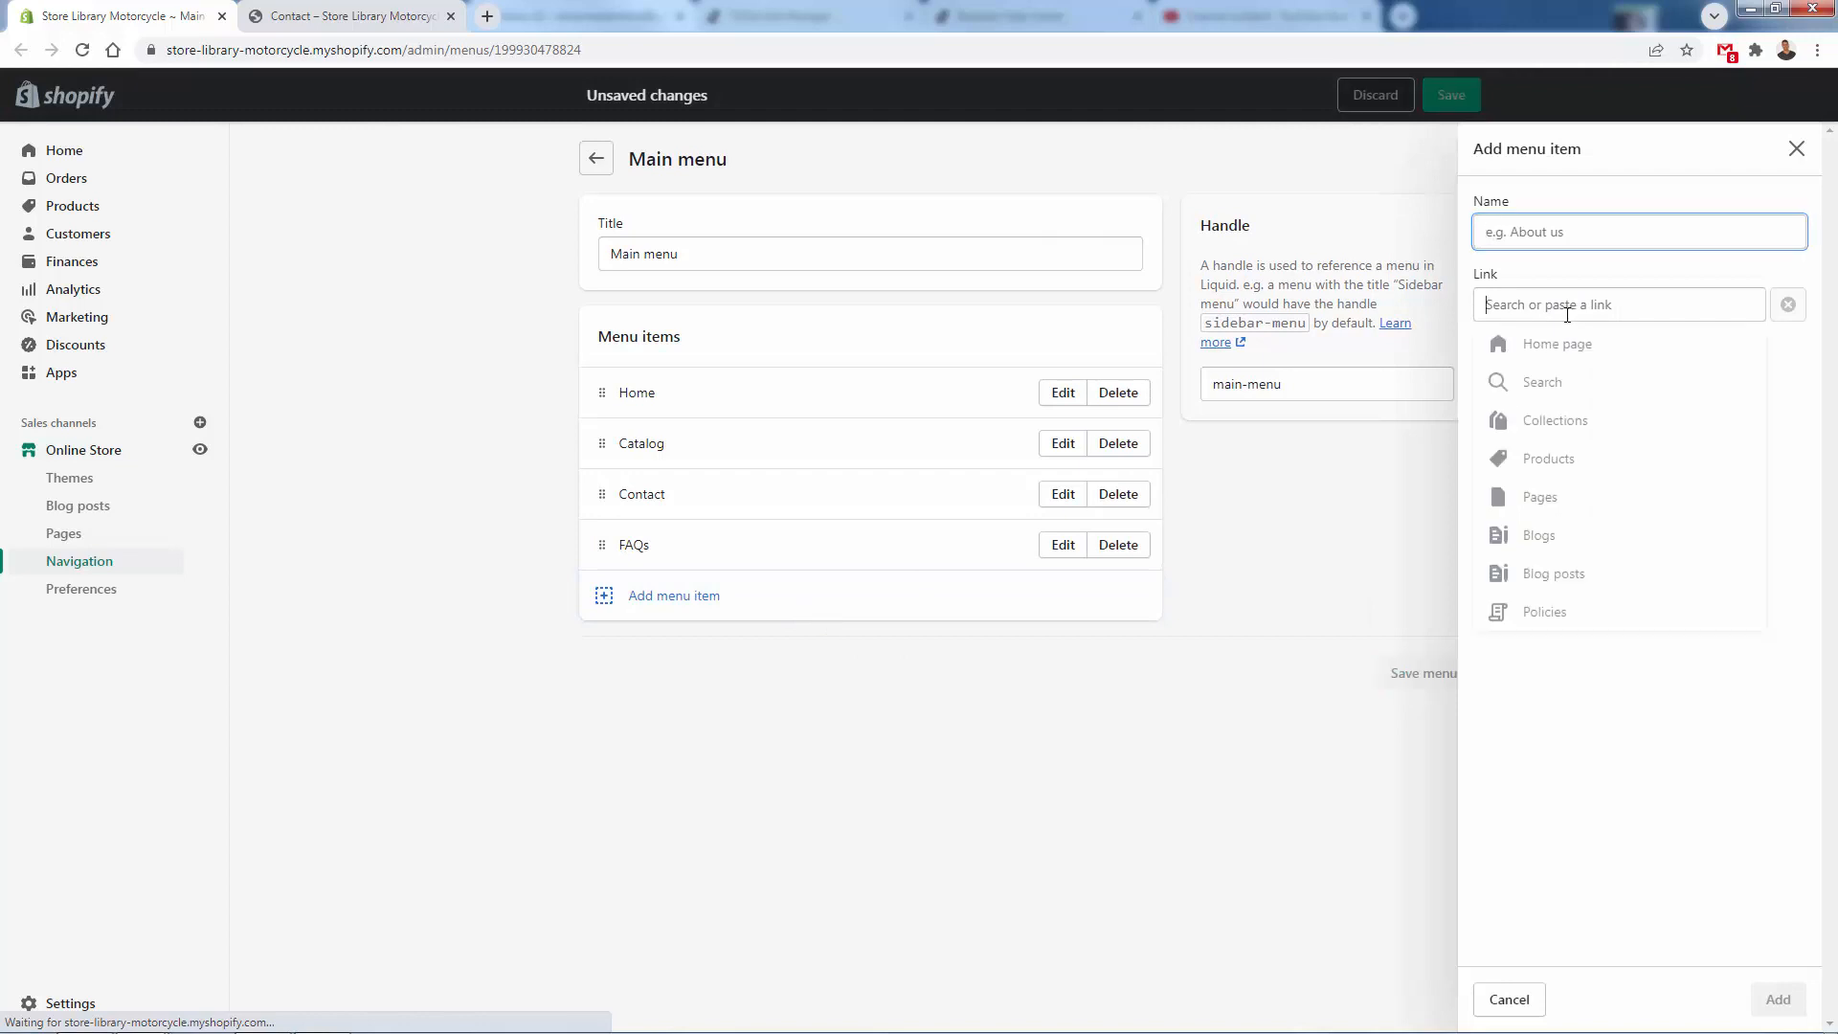
left_click(1547, 514)
left_click(1555, 462)
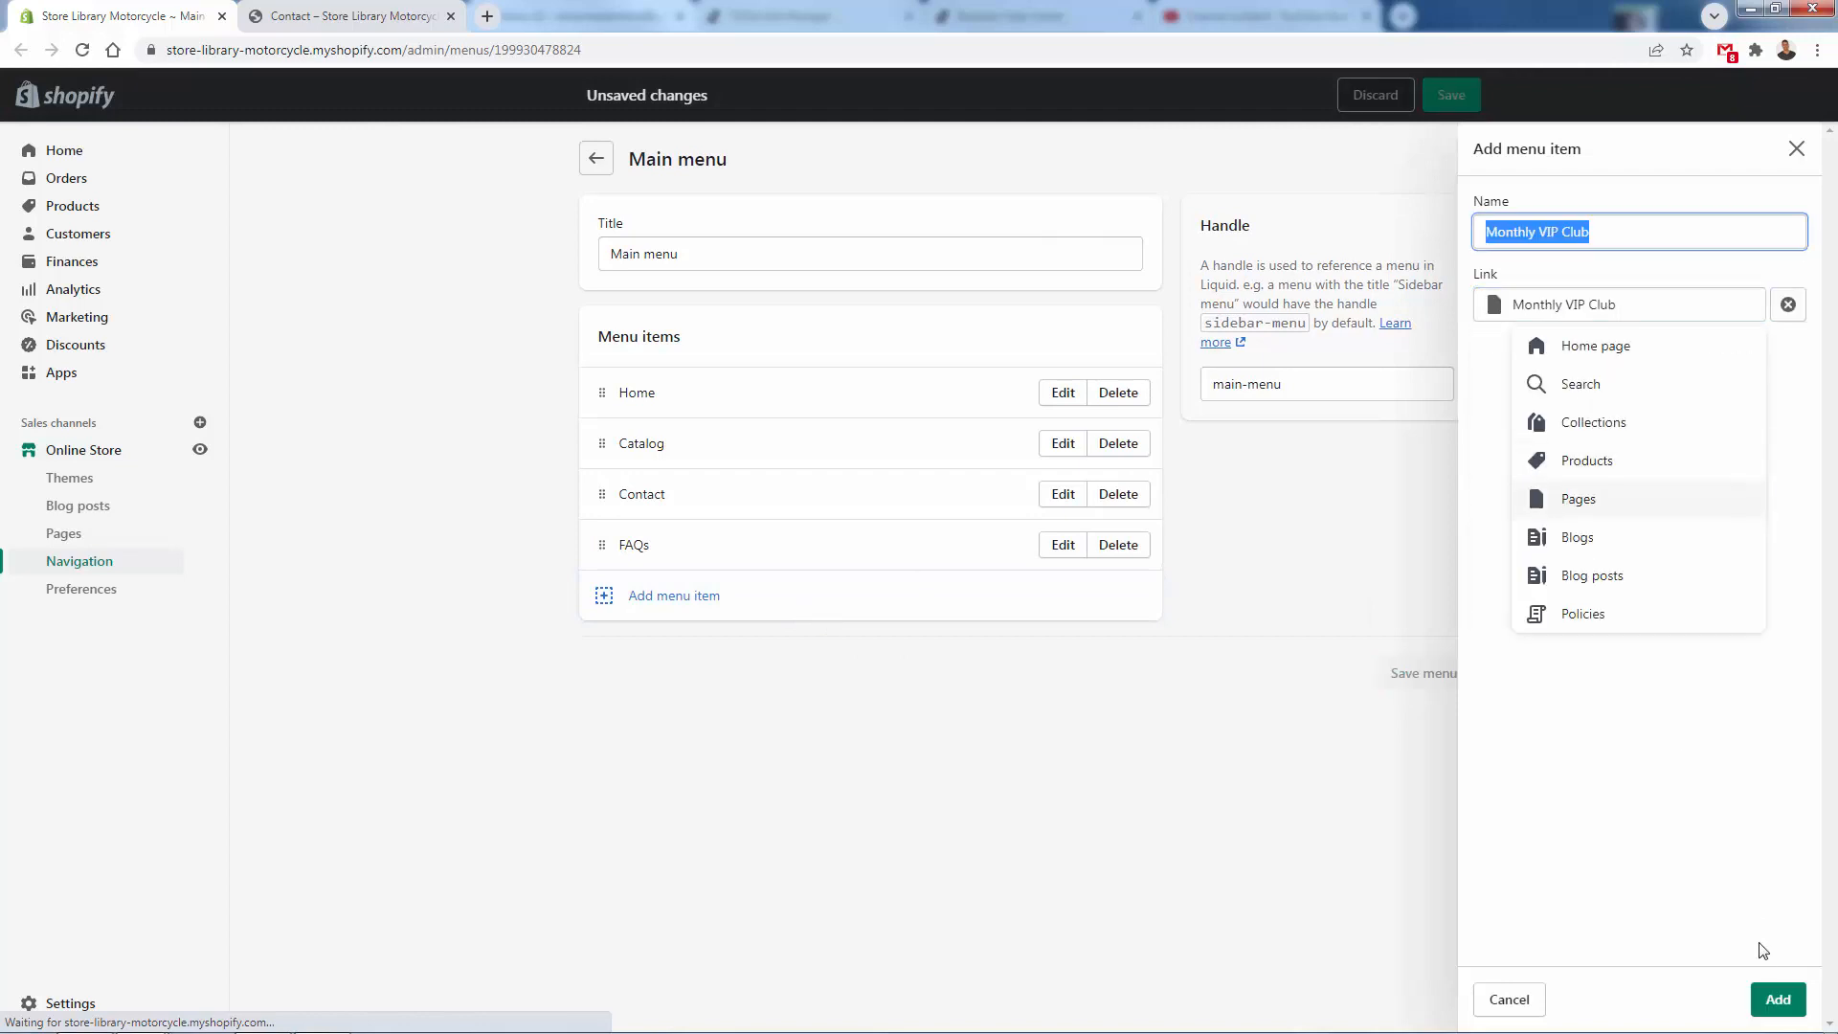
left_click(1777, 998)
left_click_drag(613, 490, 614, 543)
left_click(1411, 727)
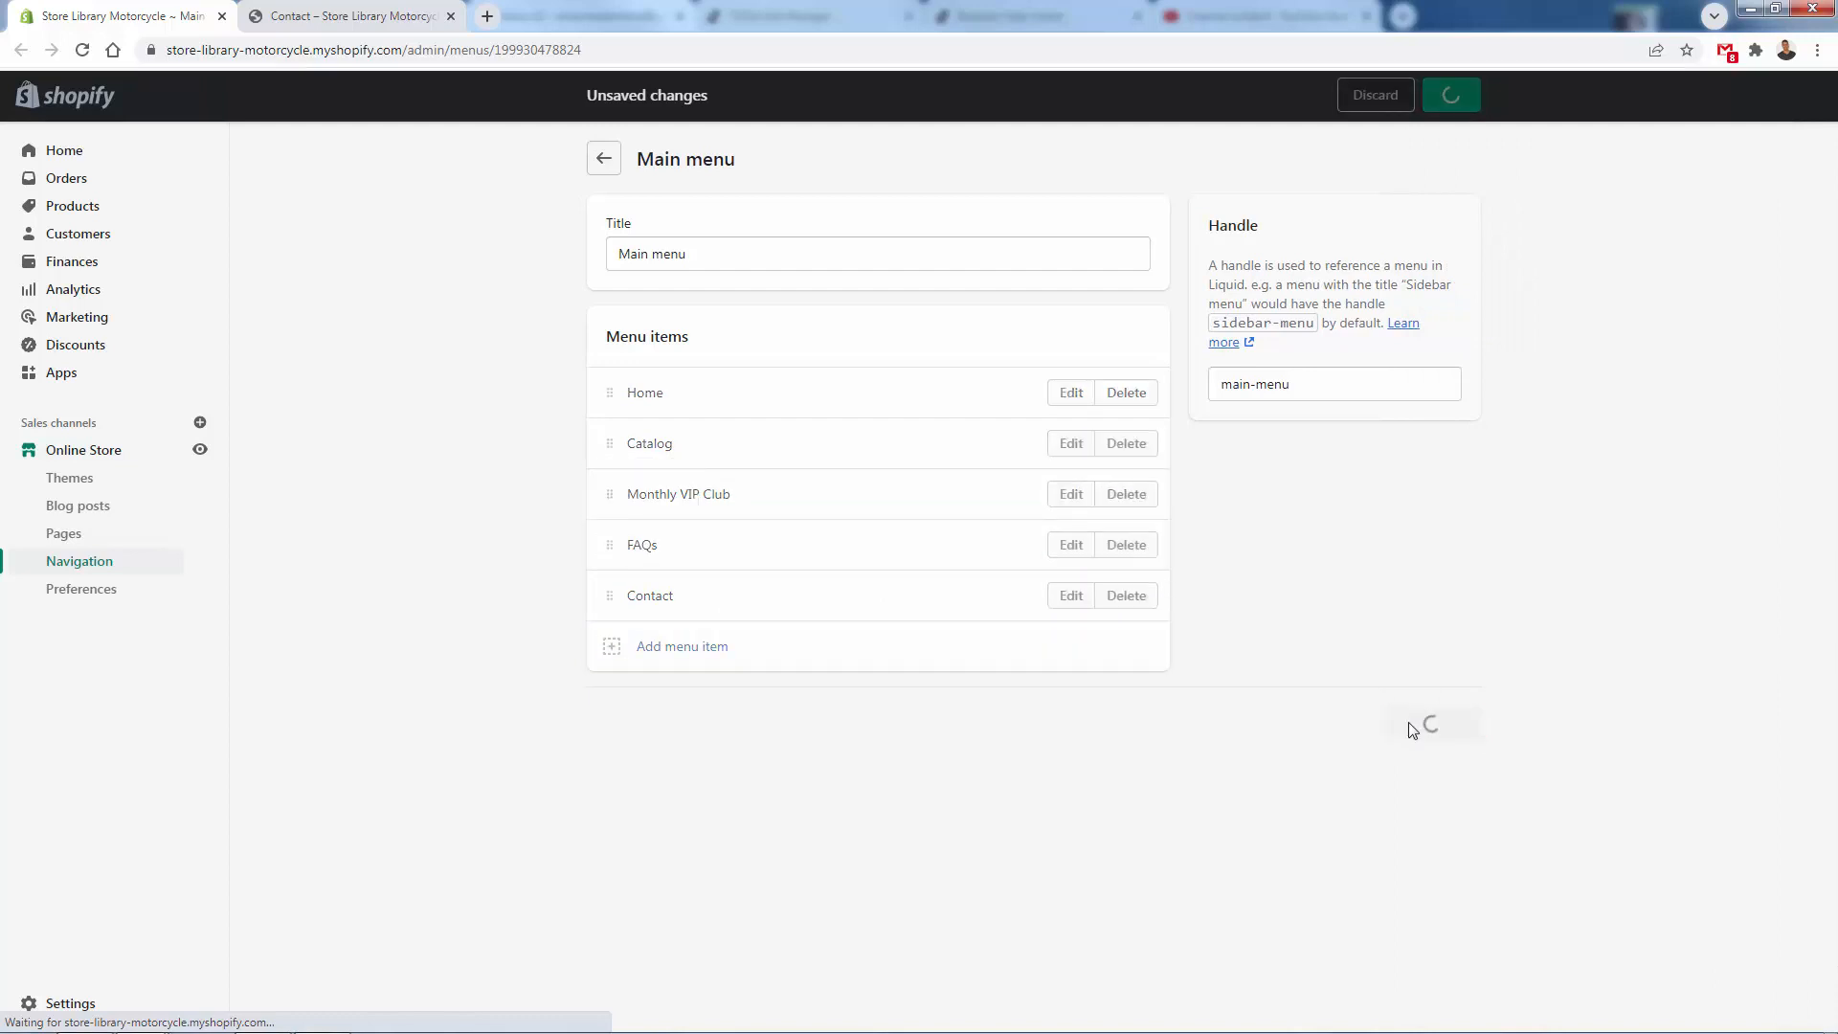
- Open the online store preferences and check the updated main menu on the storefront's home page
left_click(86, 590)
left_click(352, 16)
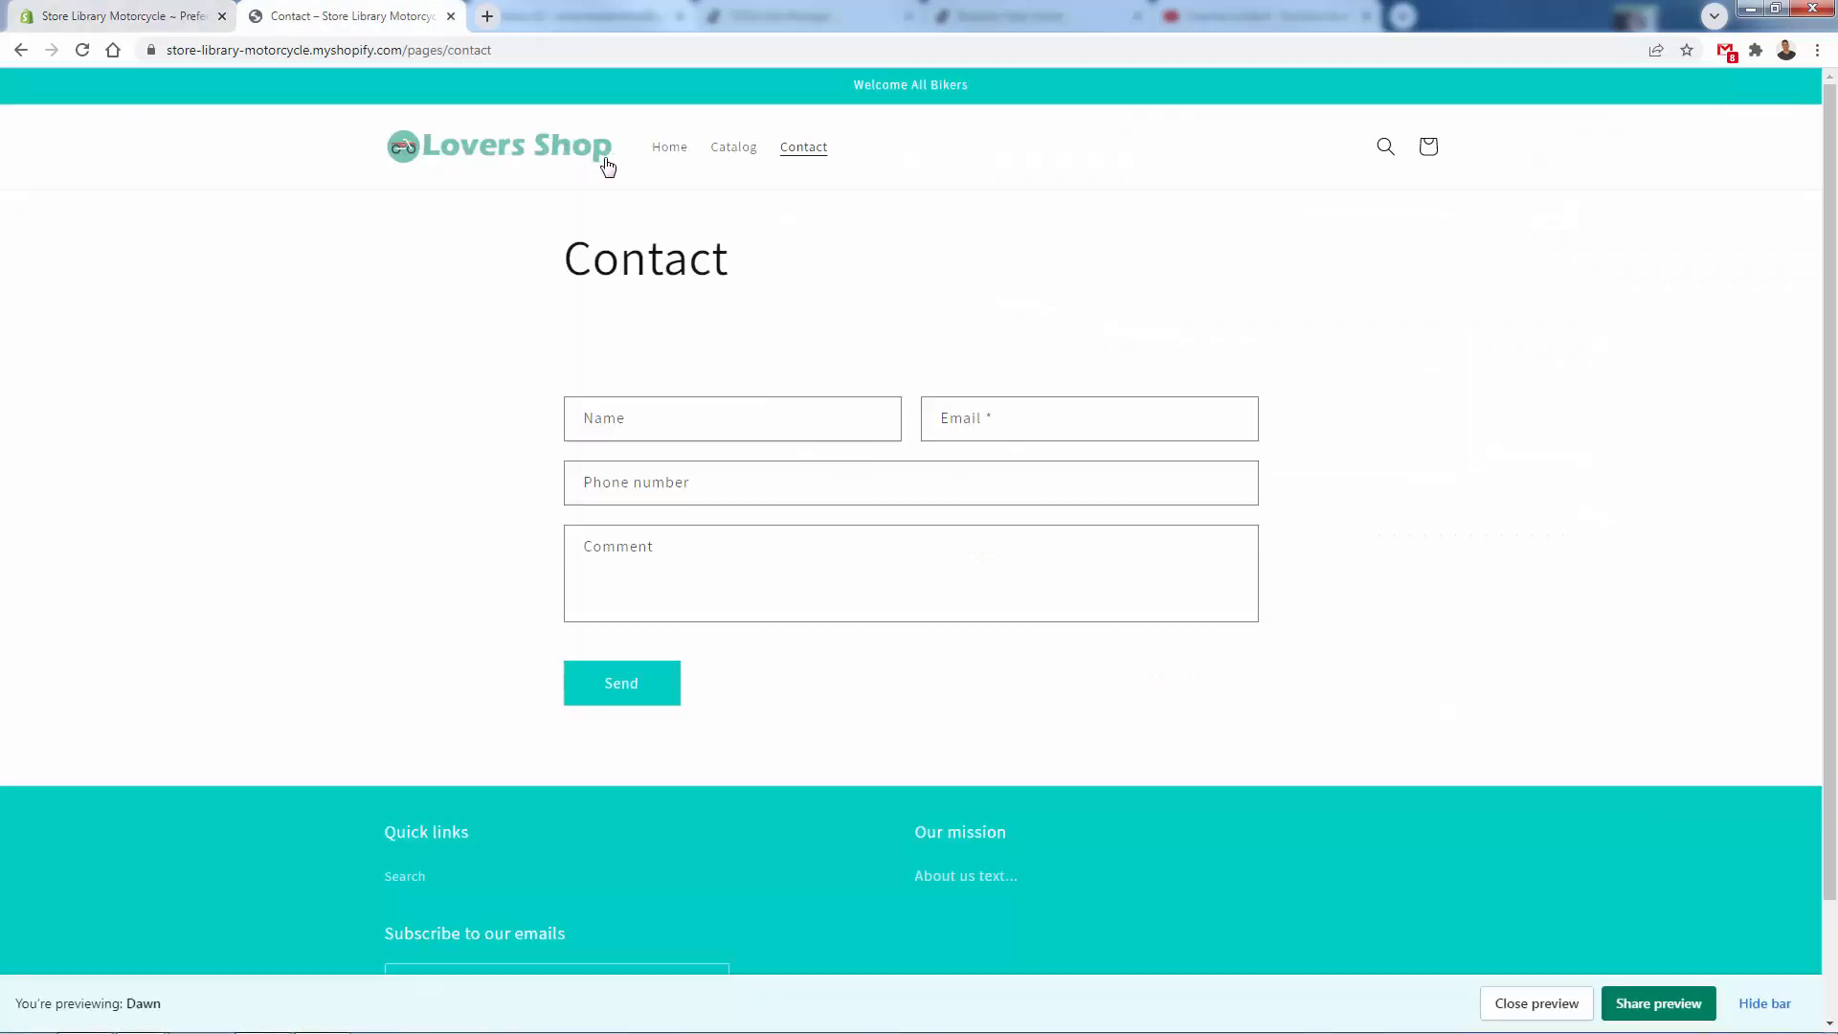
left_click(660, 152)
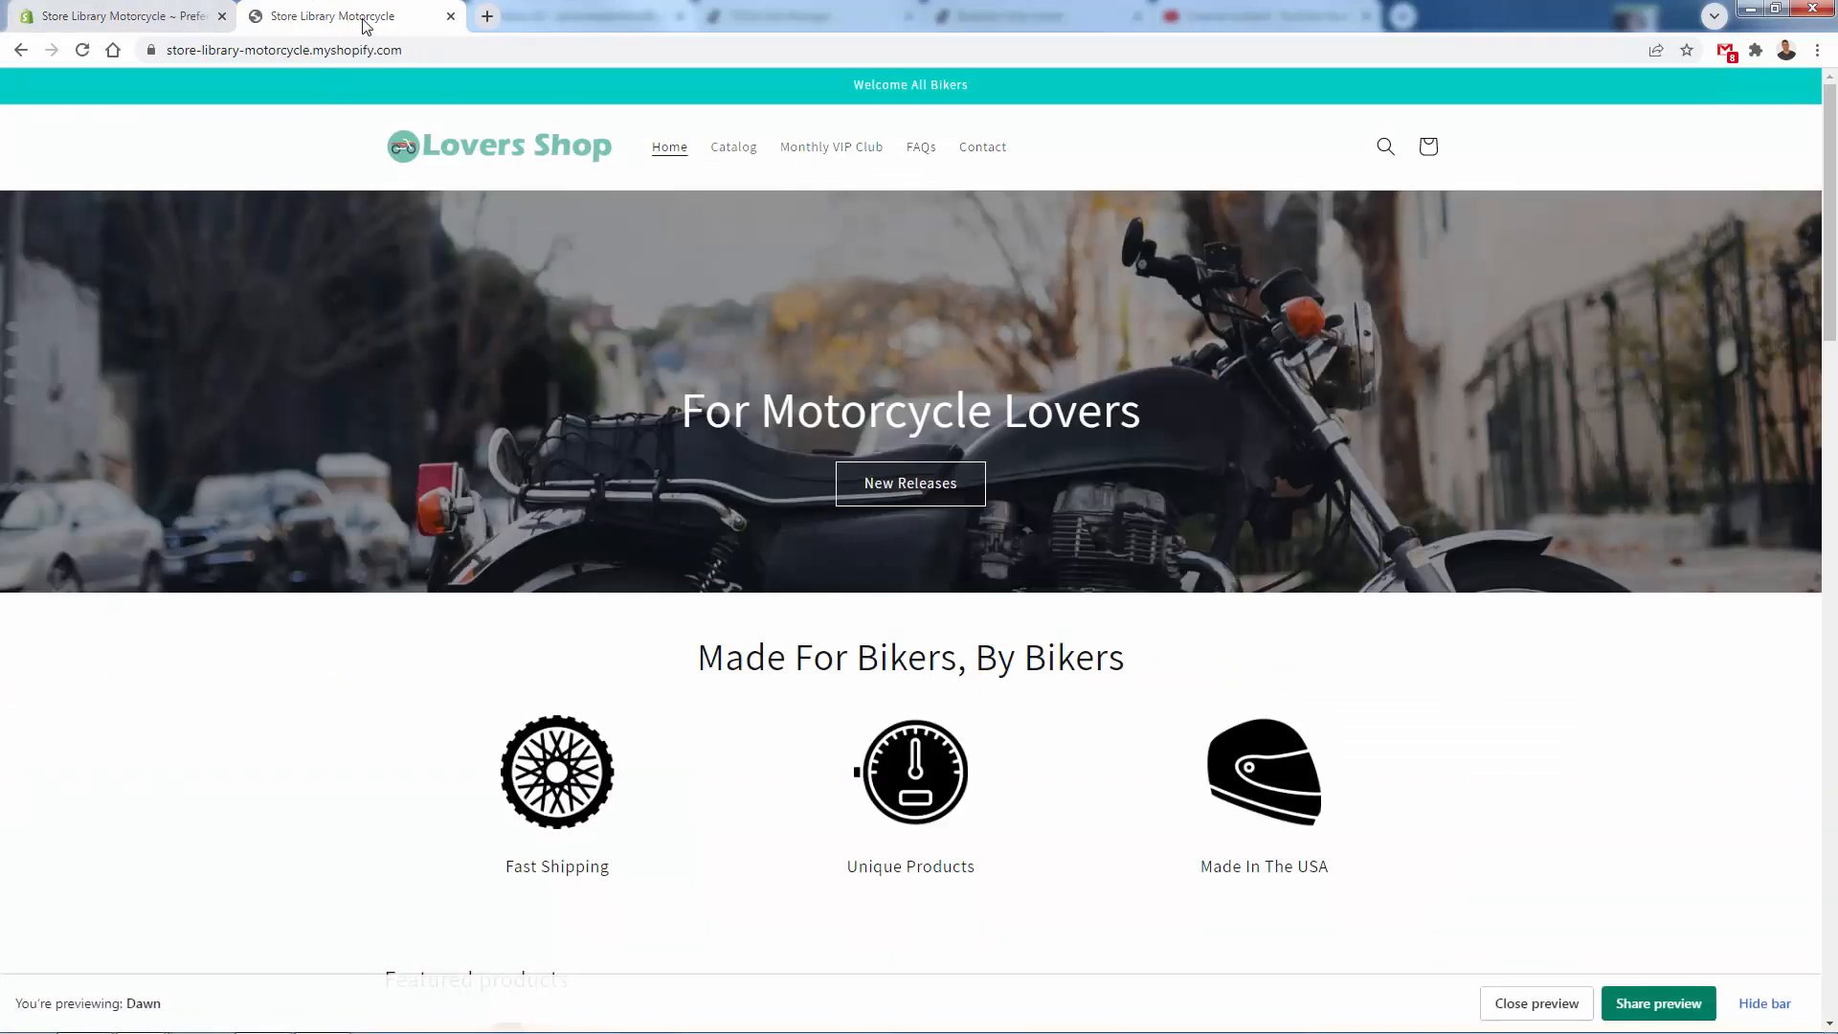
- Set both the homepage title and the homepage meta description to "Motorcycle Lovers Shop - The Best Place For Bikers"
left_click(110, 17)
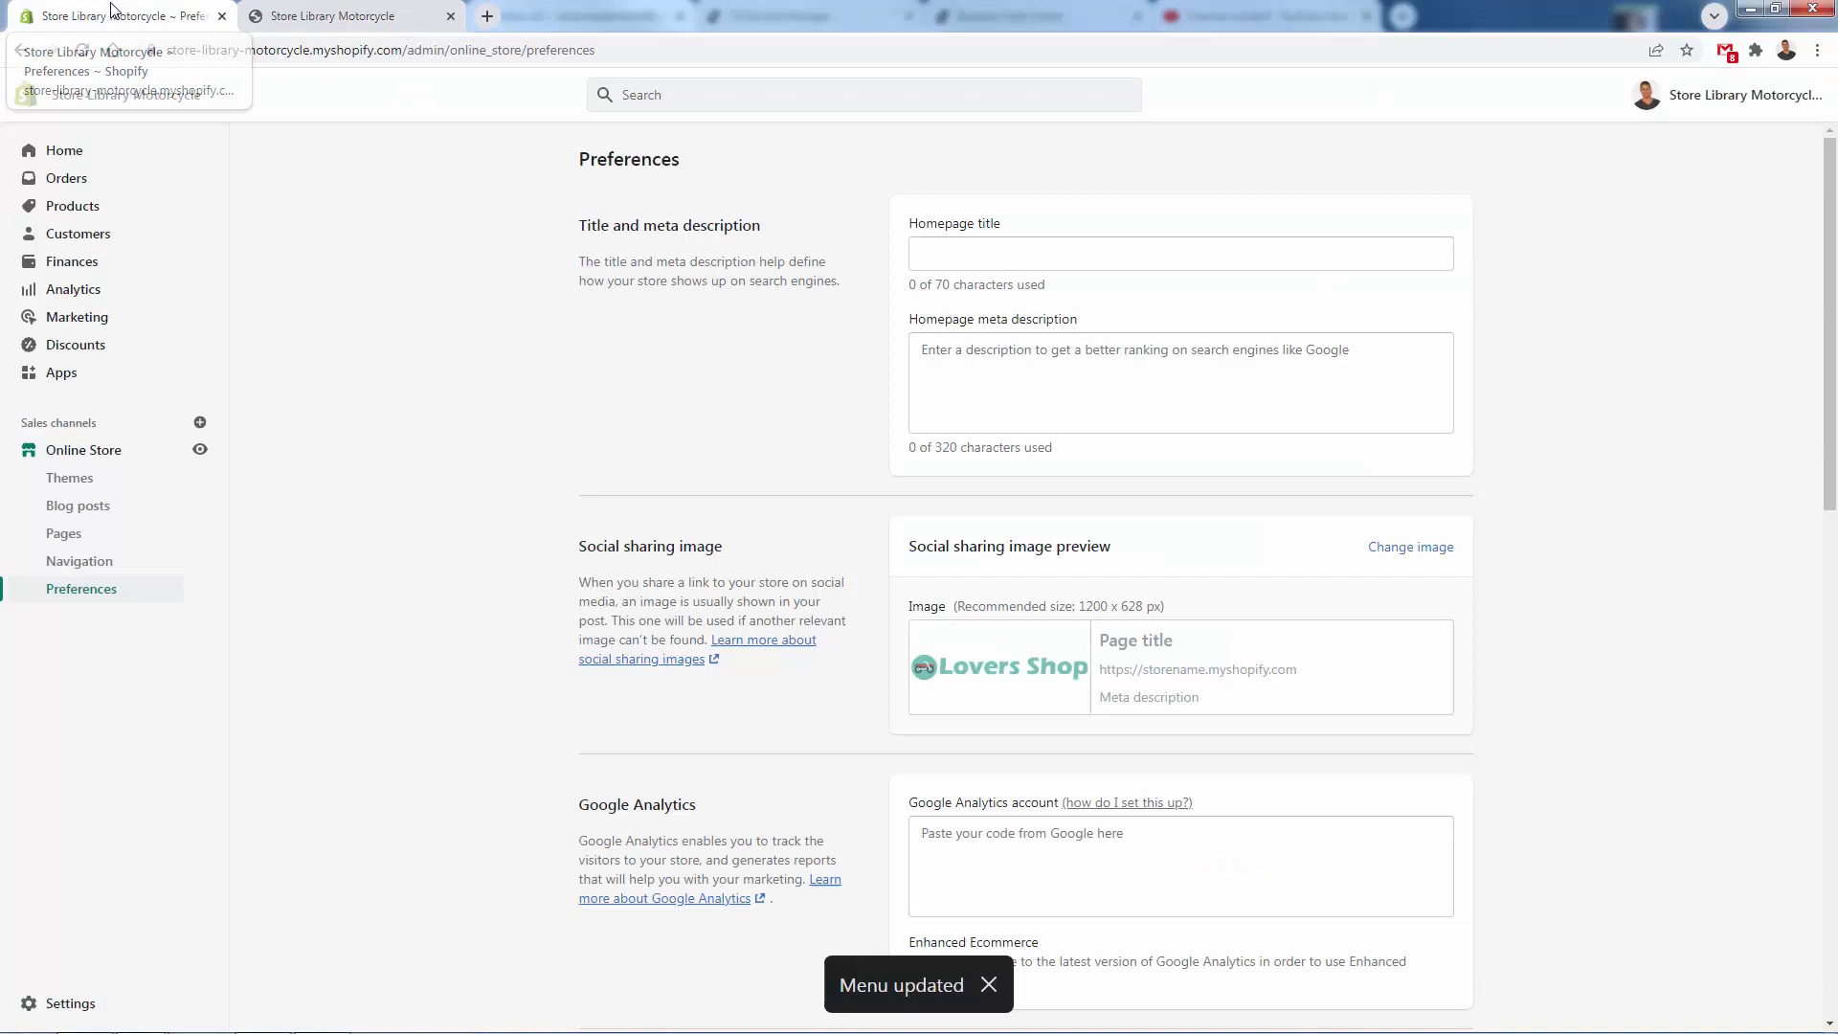
left_click(998, 256)
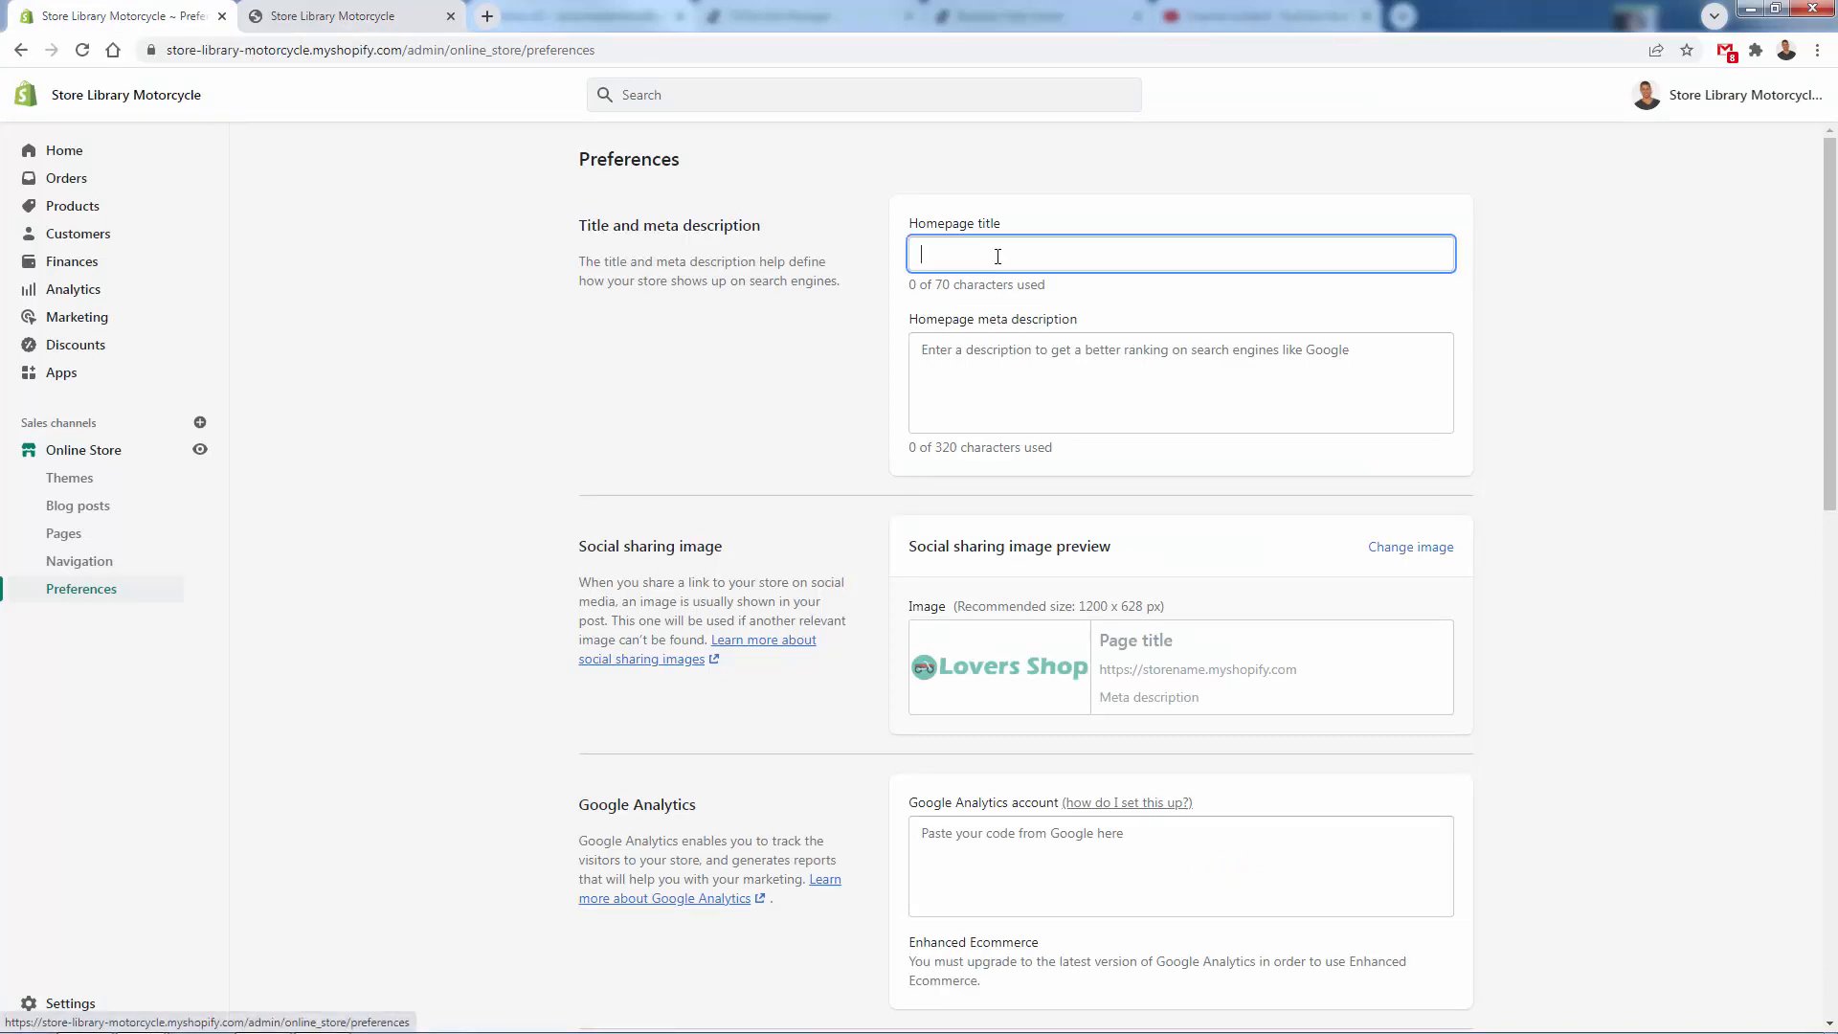
type("Motorcycle Lovers Shop - The Best Place For")
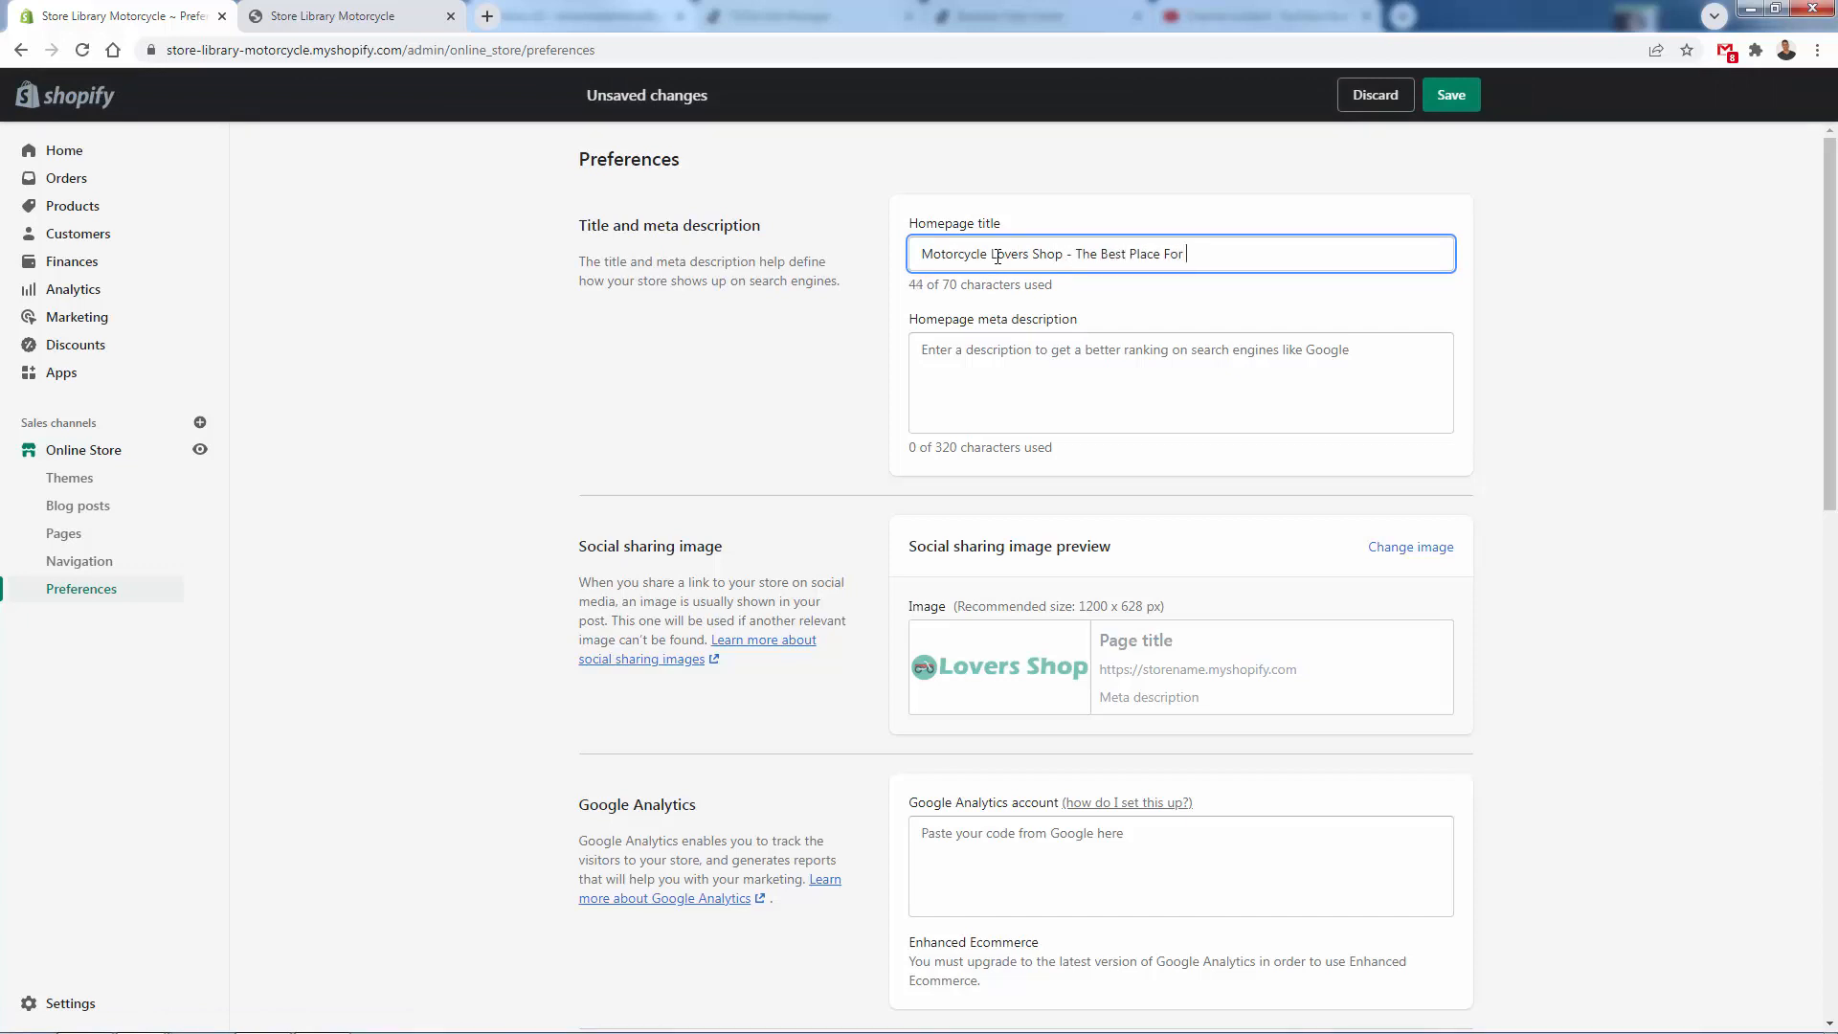
type("kers")
key("ctrl+a")
key("ctrl+c")
key("Tab")
key("ctrl+v")
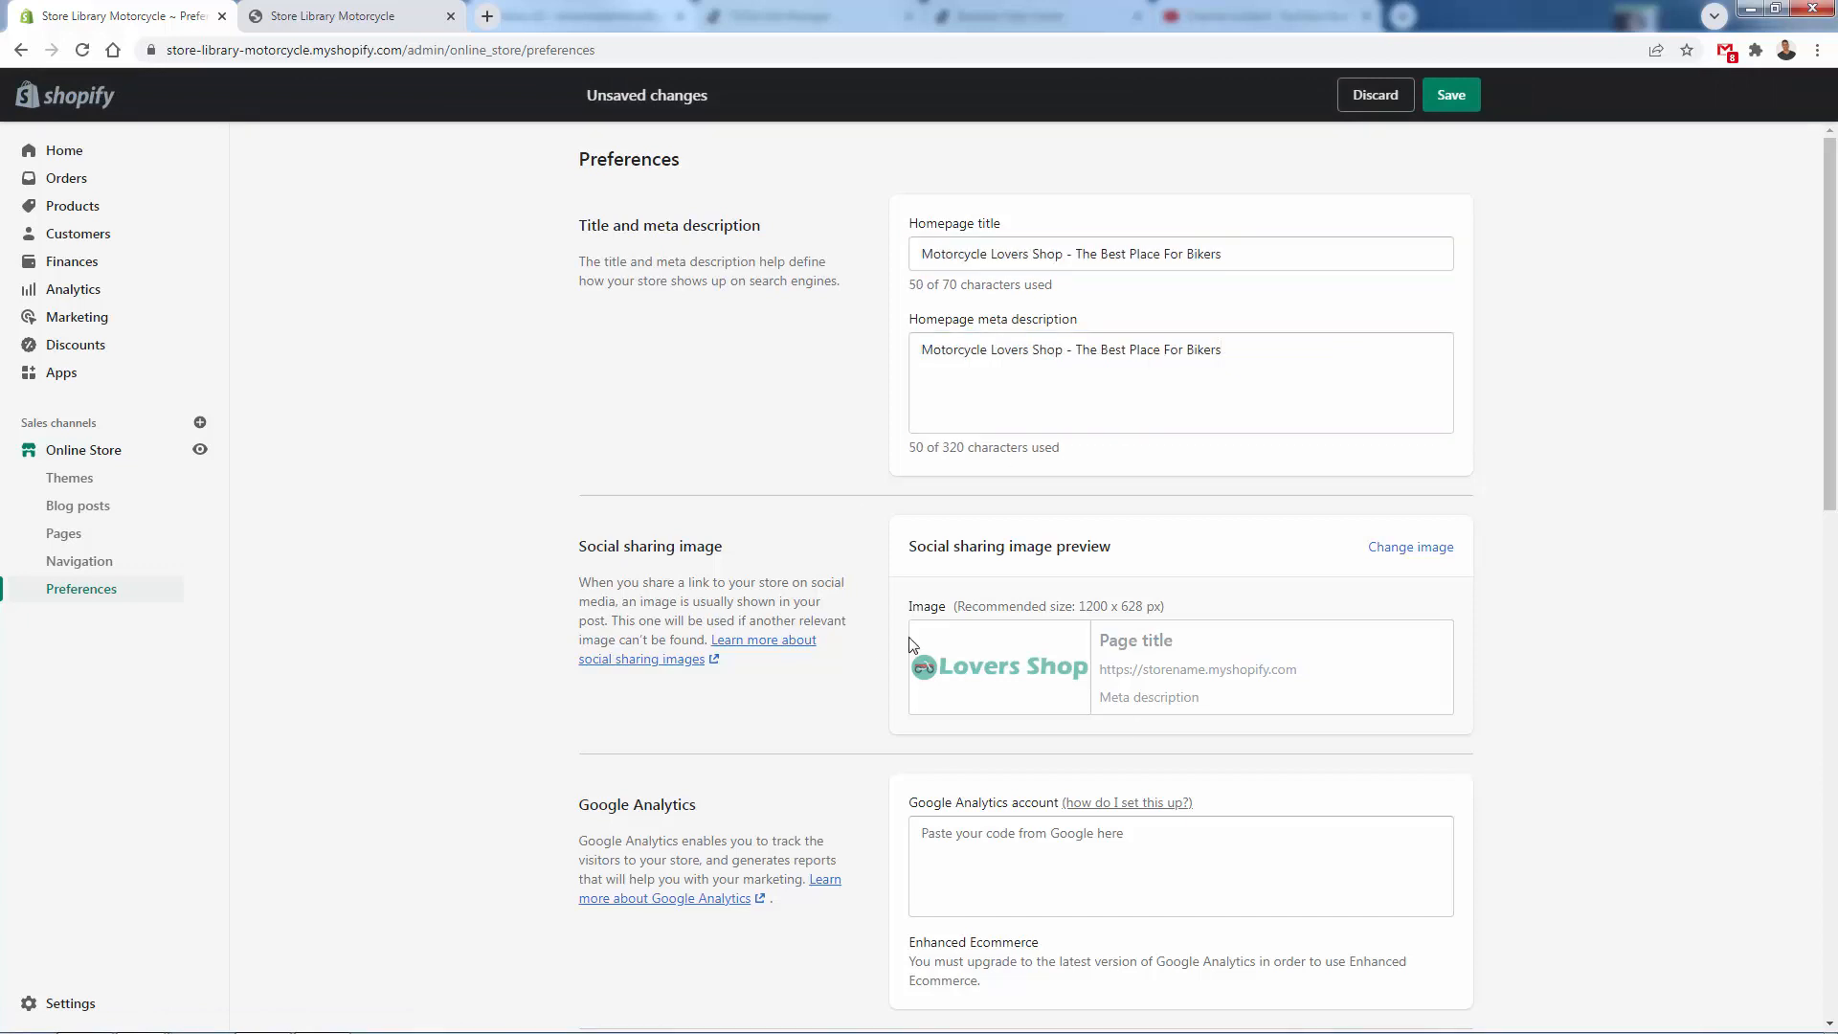
- Review the Google Analytics and Facebook Pixel sections of the online store preferences and save the preference changes
scroll(1124, 675, "down", 2)
scroll(1029, 505, "down", 3)
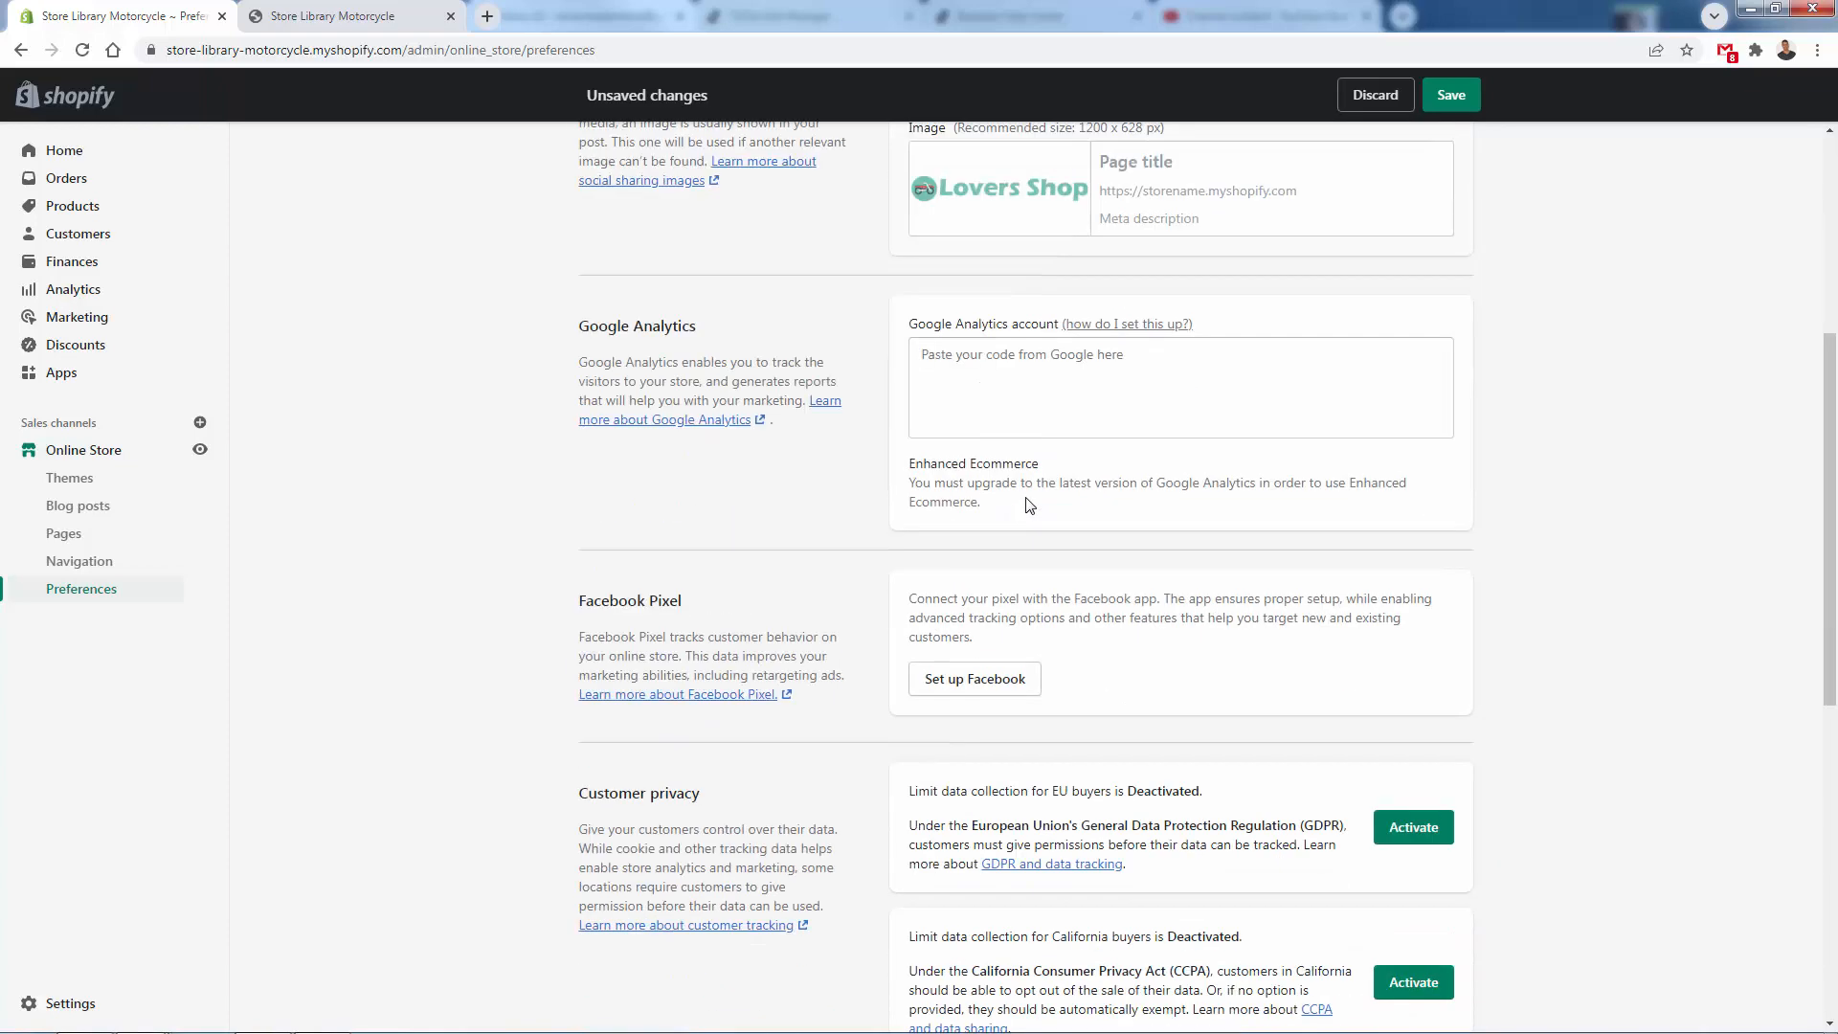
scroll(1029, 505, "down", 2)
scroll(1029, 505, "up", 2)
left_click_drag(567, 328, 1168, 716)
left_click(702, 541)
triple_click(648, 332)
double_click(628, 600)
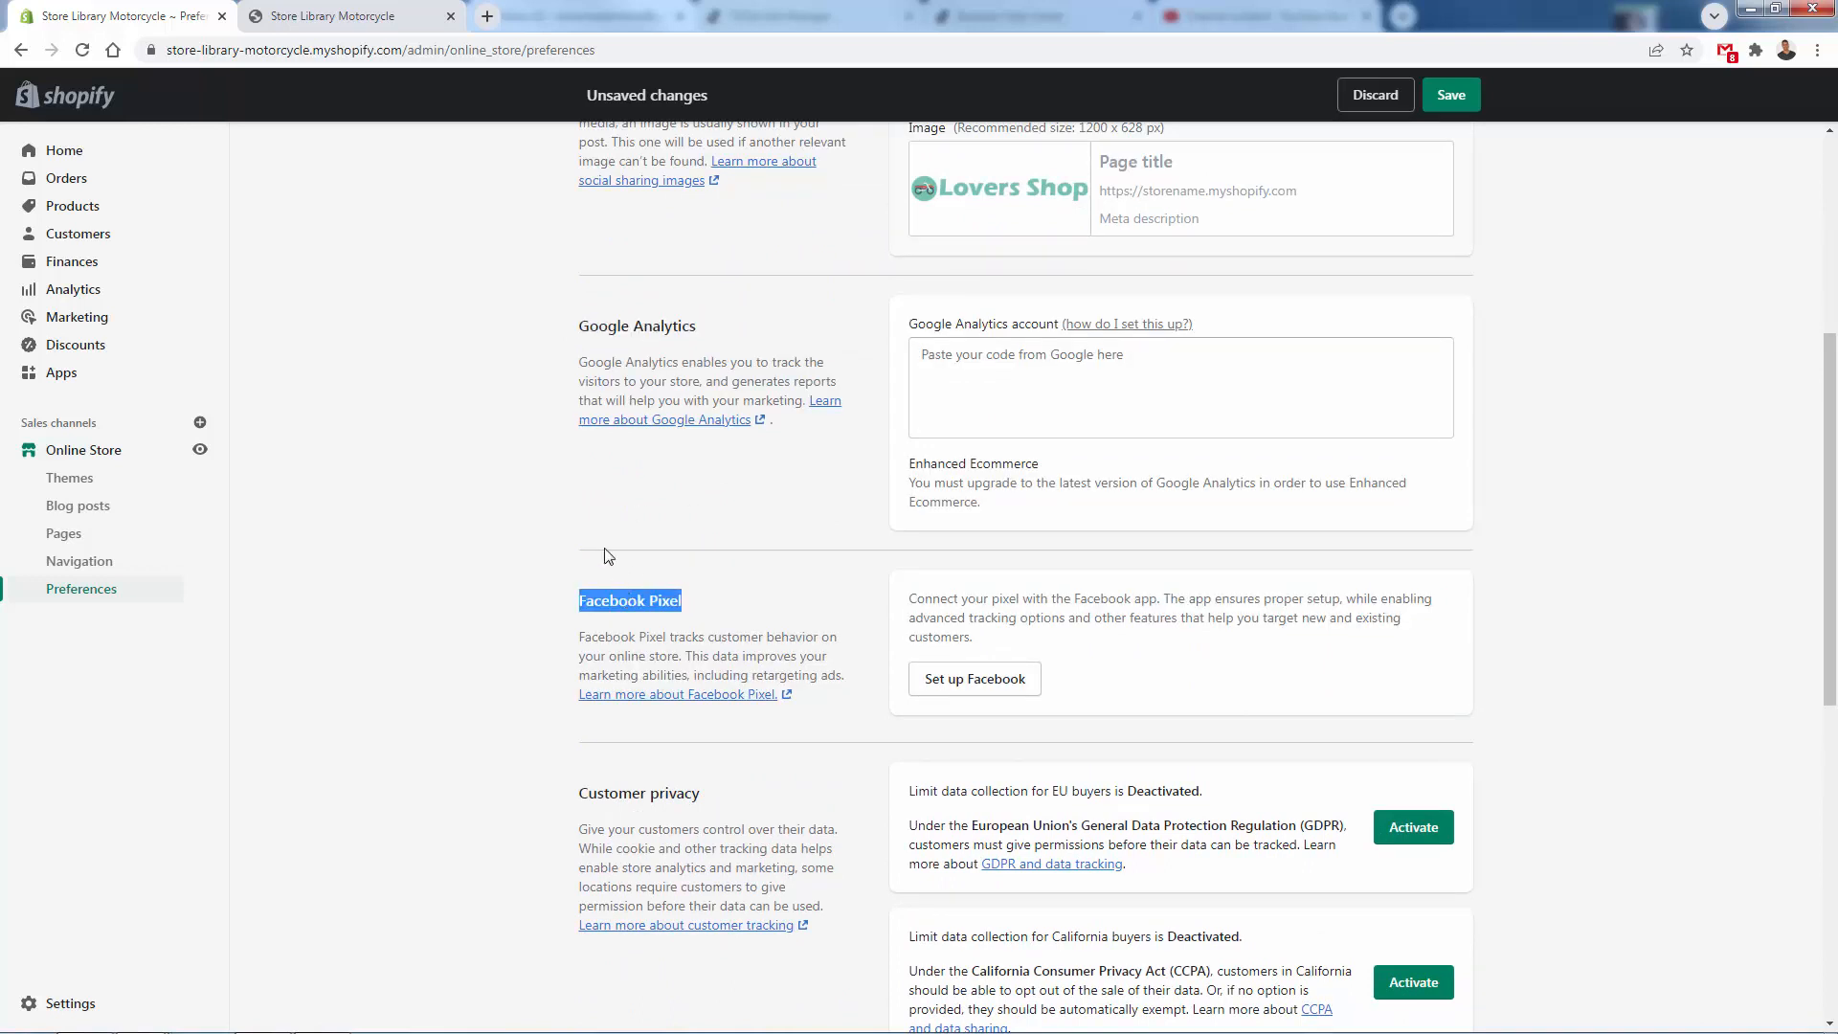
left_click(636, 521)
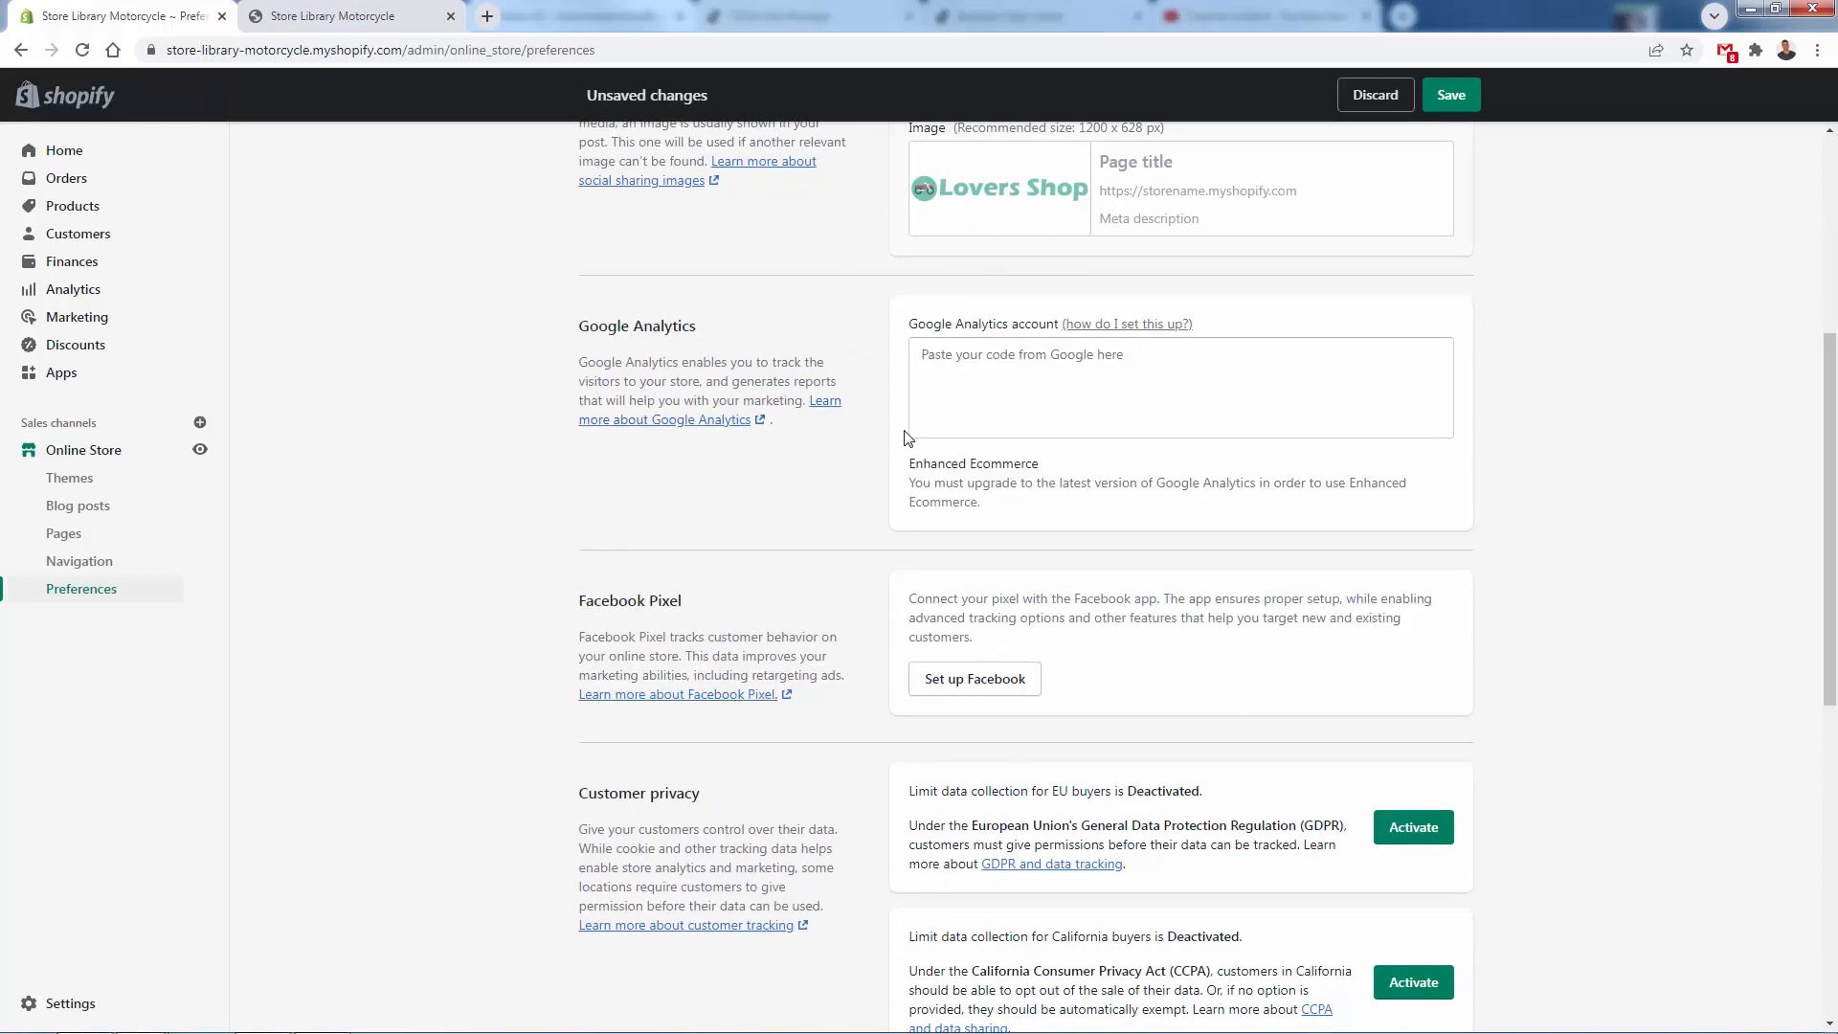
left_click(1433, 93)
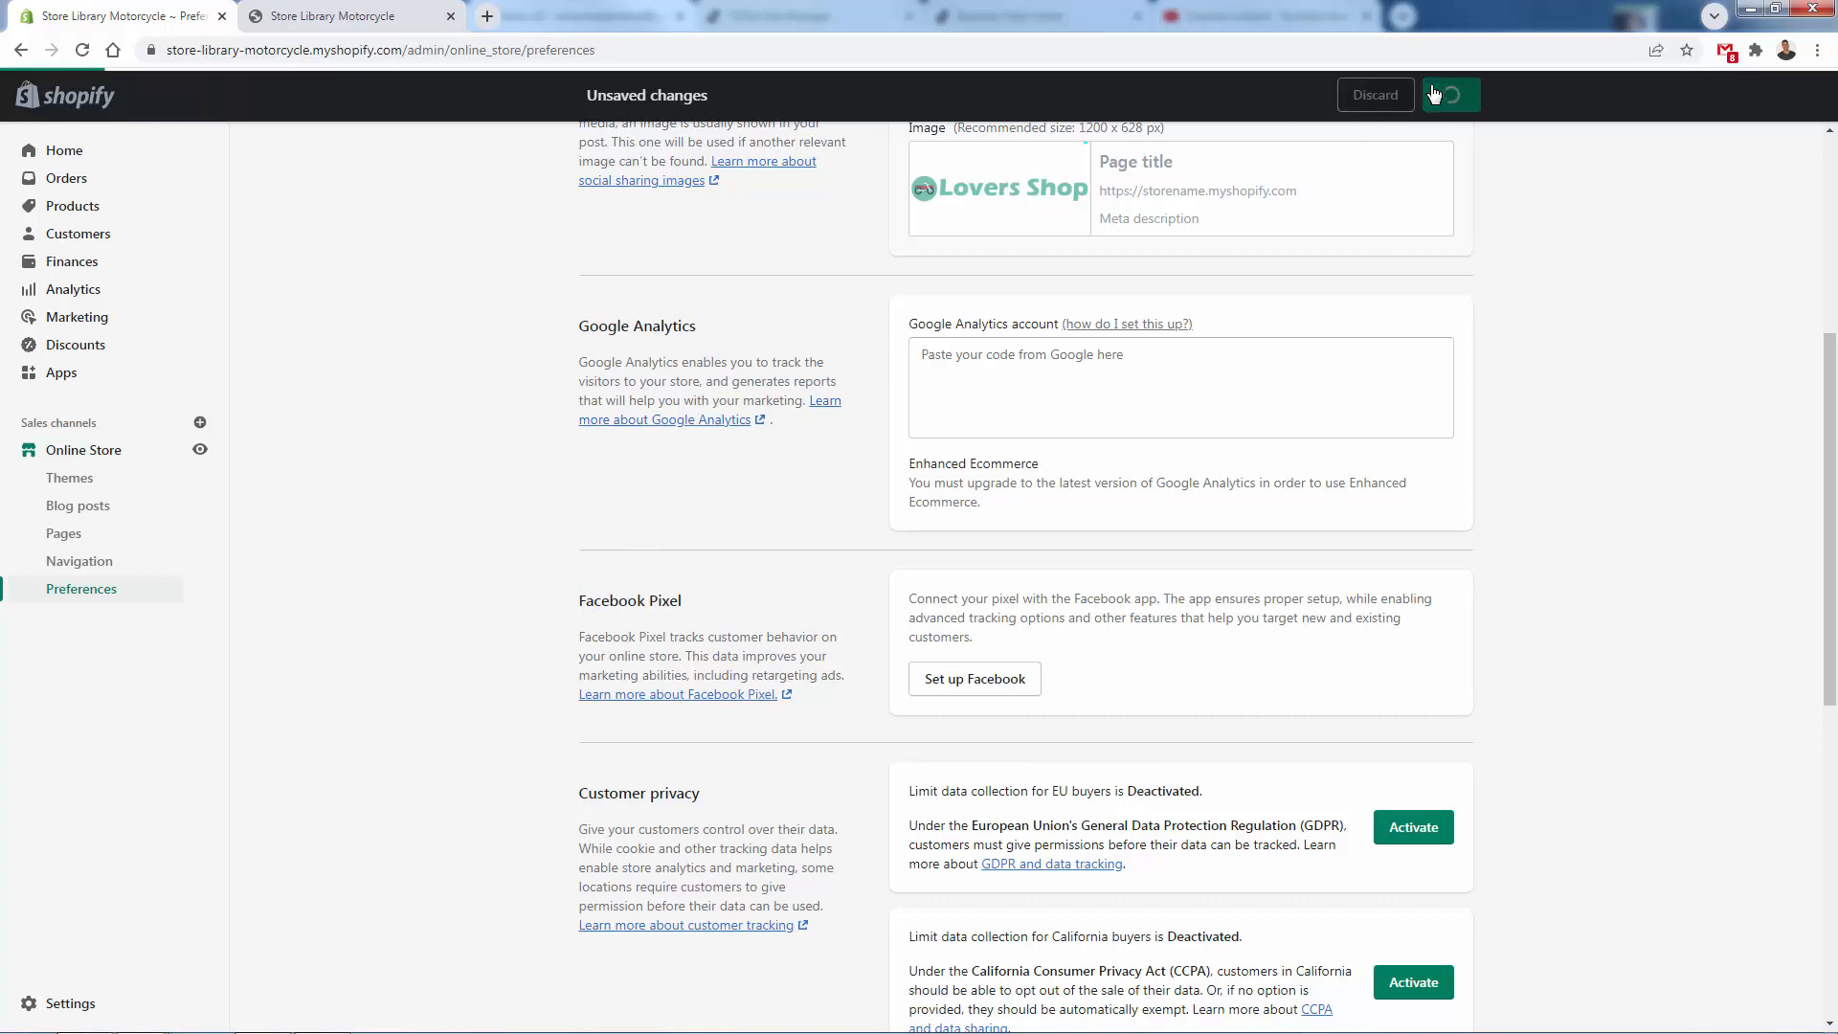
- Examine the available payment providers and supported payment methods in the store's payment settings
left_click(71, 1003)
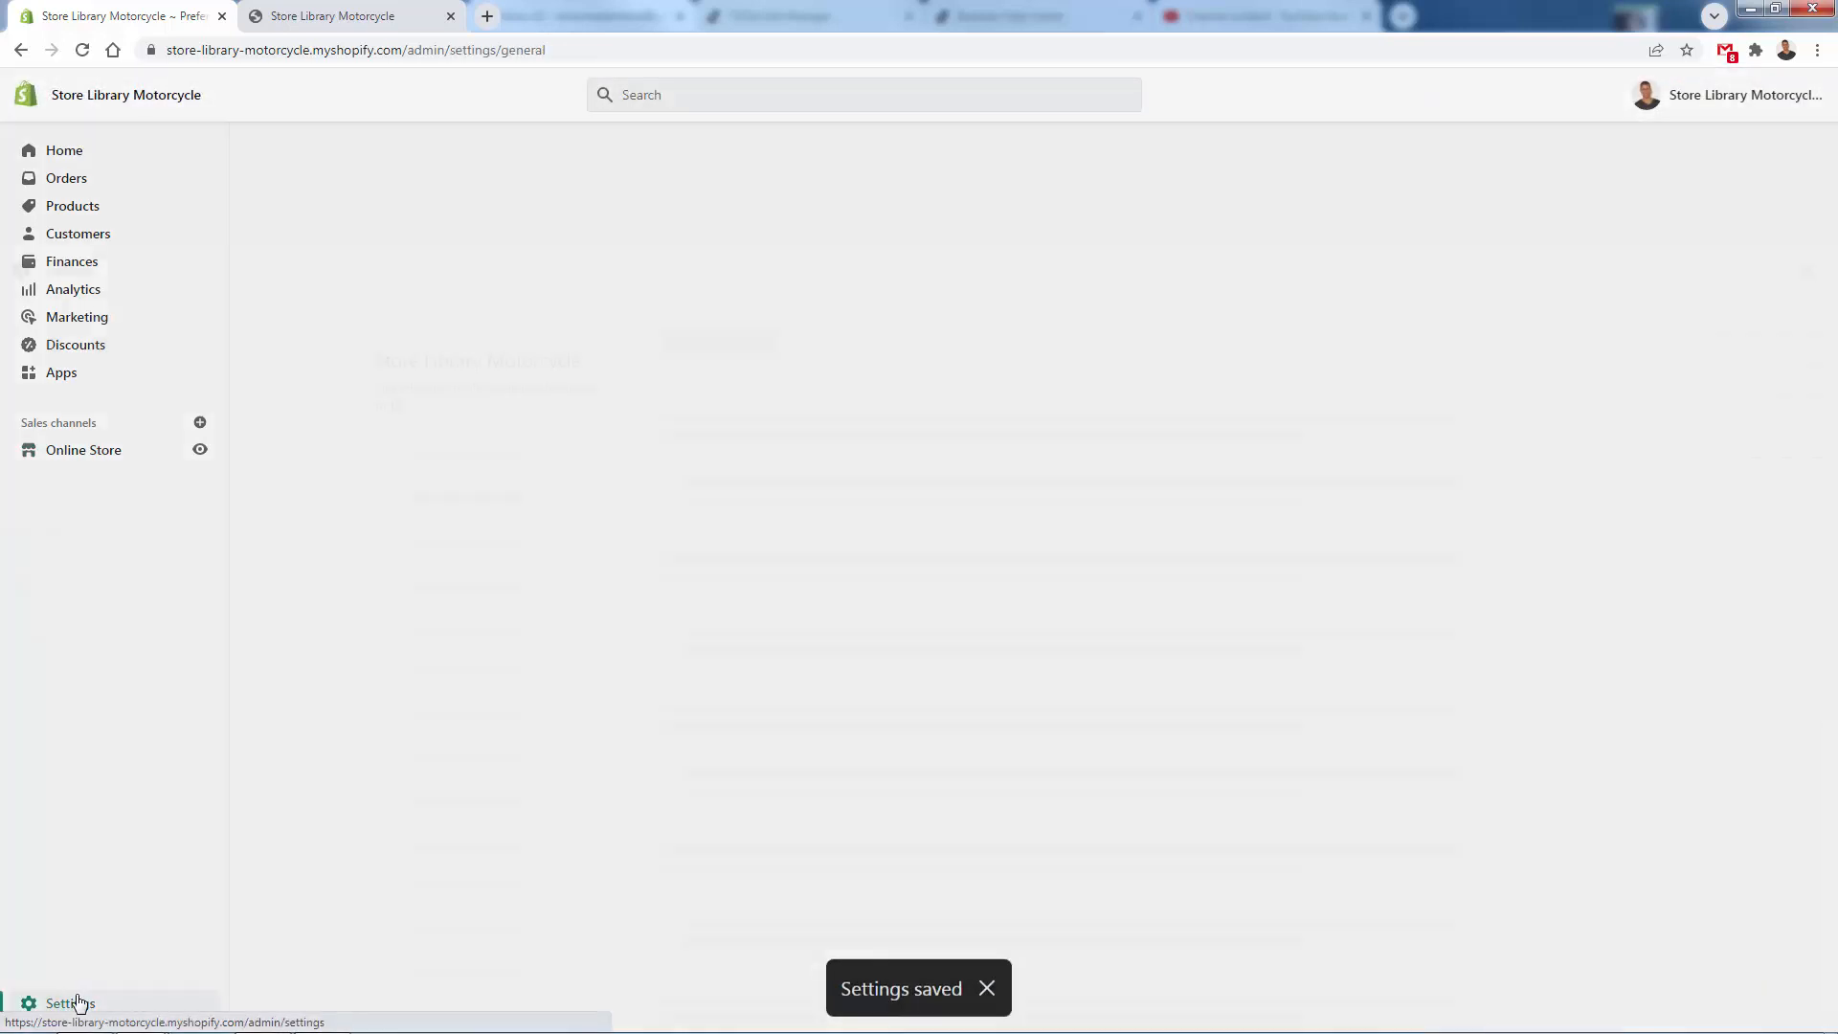
left_click(459, 426)
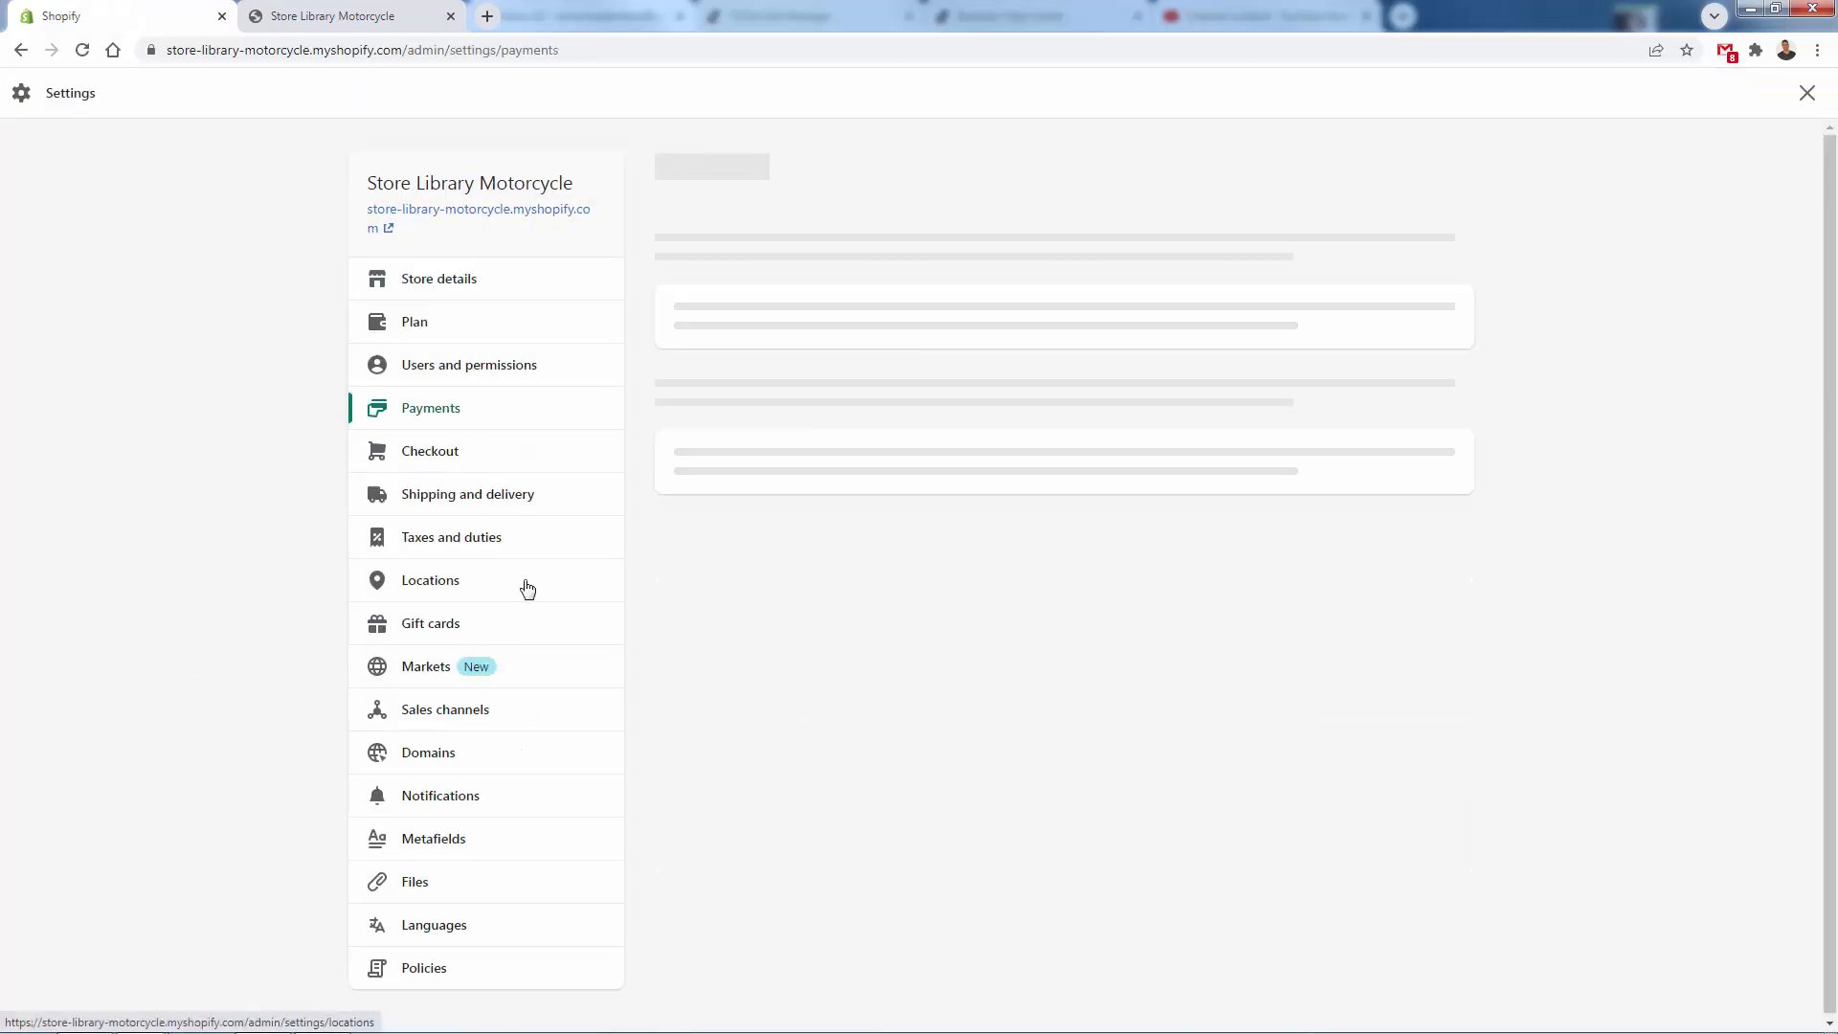
scroll(799, 345, "down", 2)
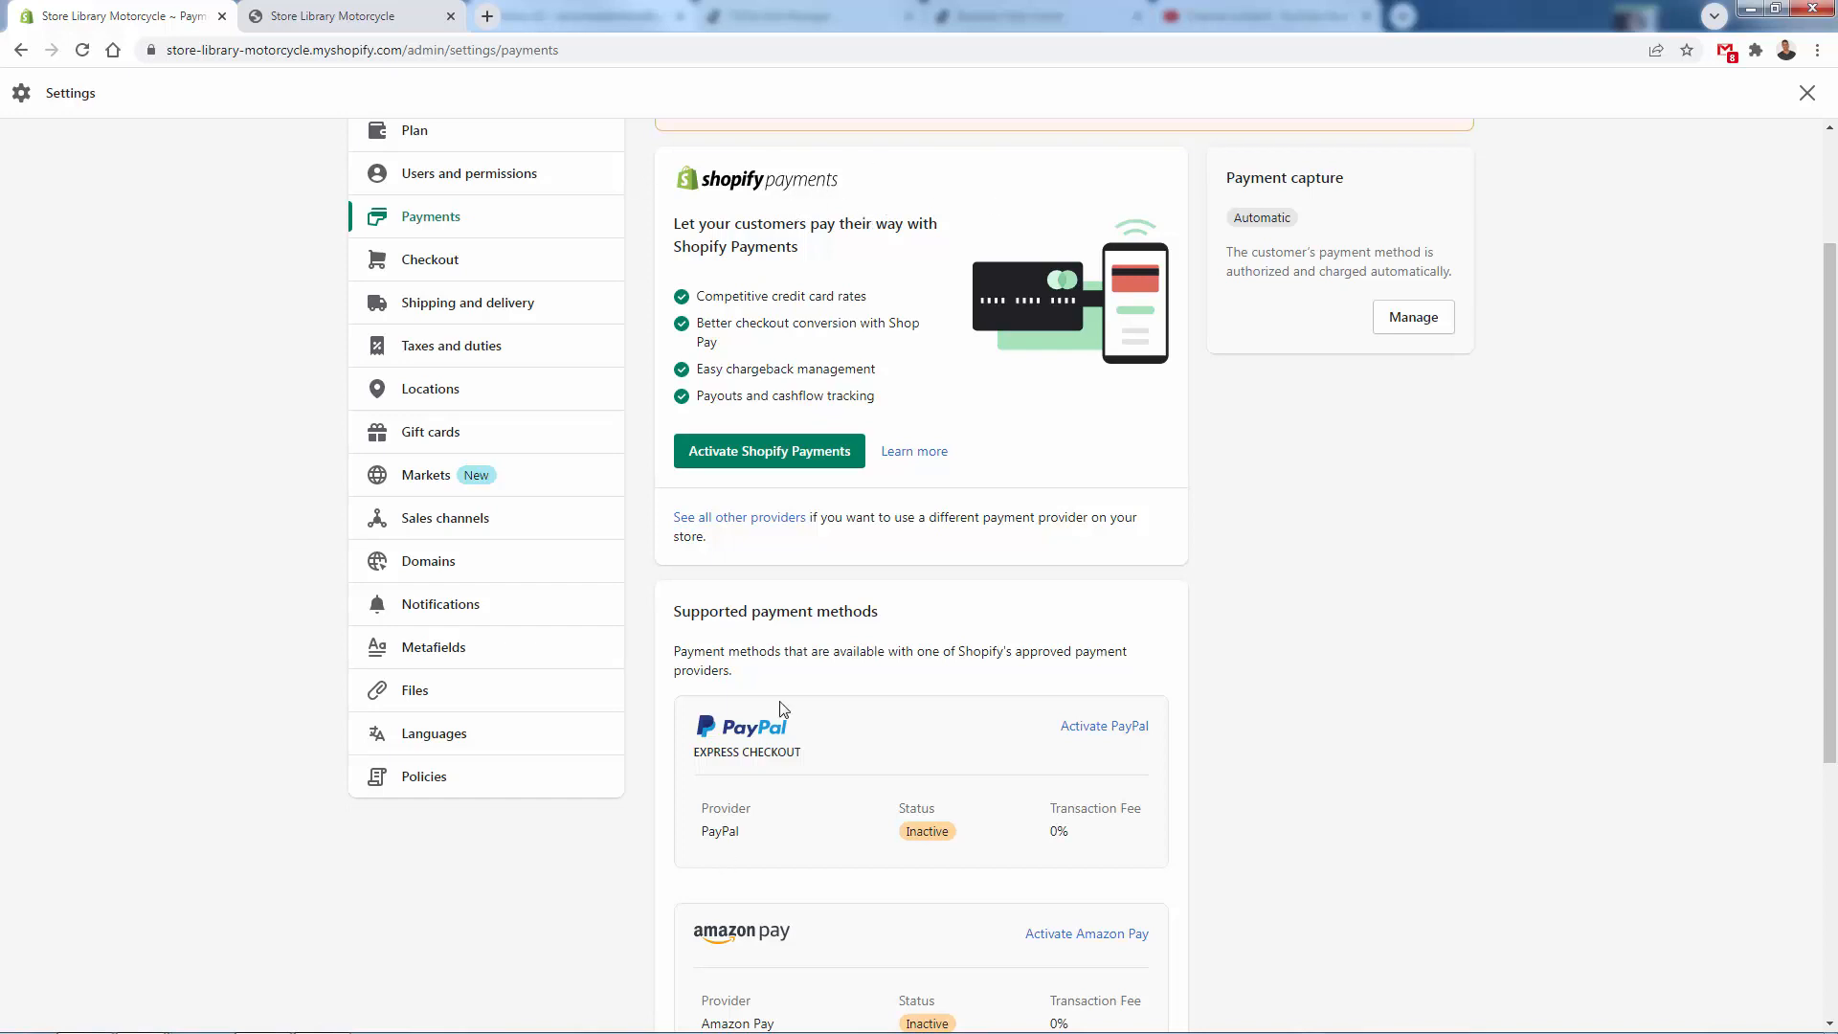
- Examine the store's domain settings, including its current web address and the options to buy or connect a domain
left_click(483, 560)
left_click(291, 16)
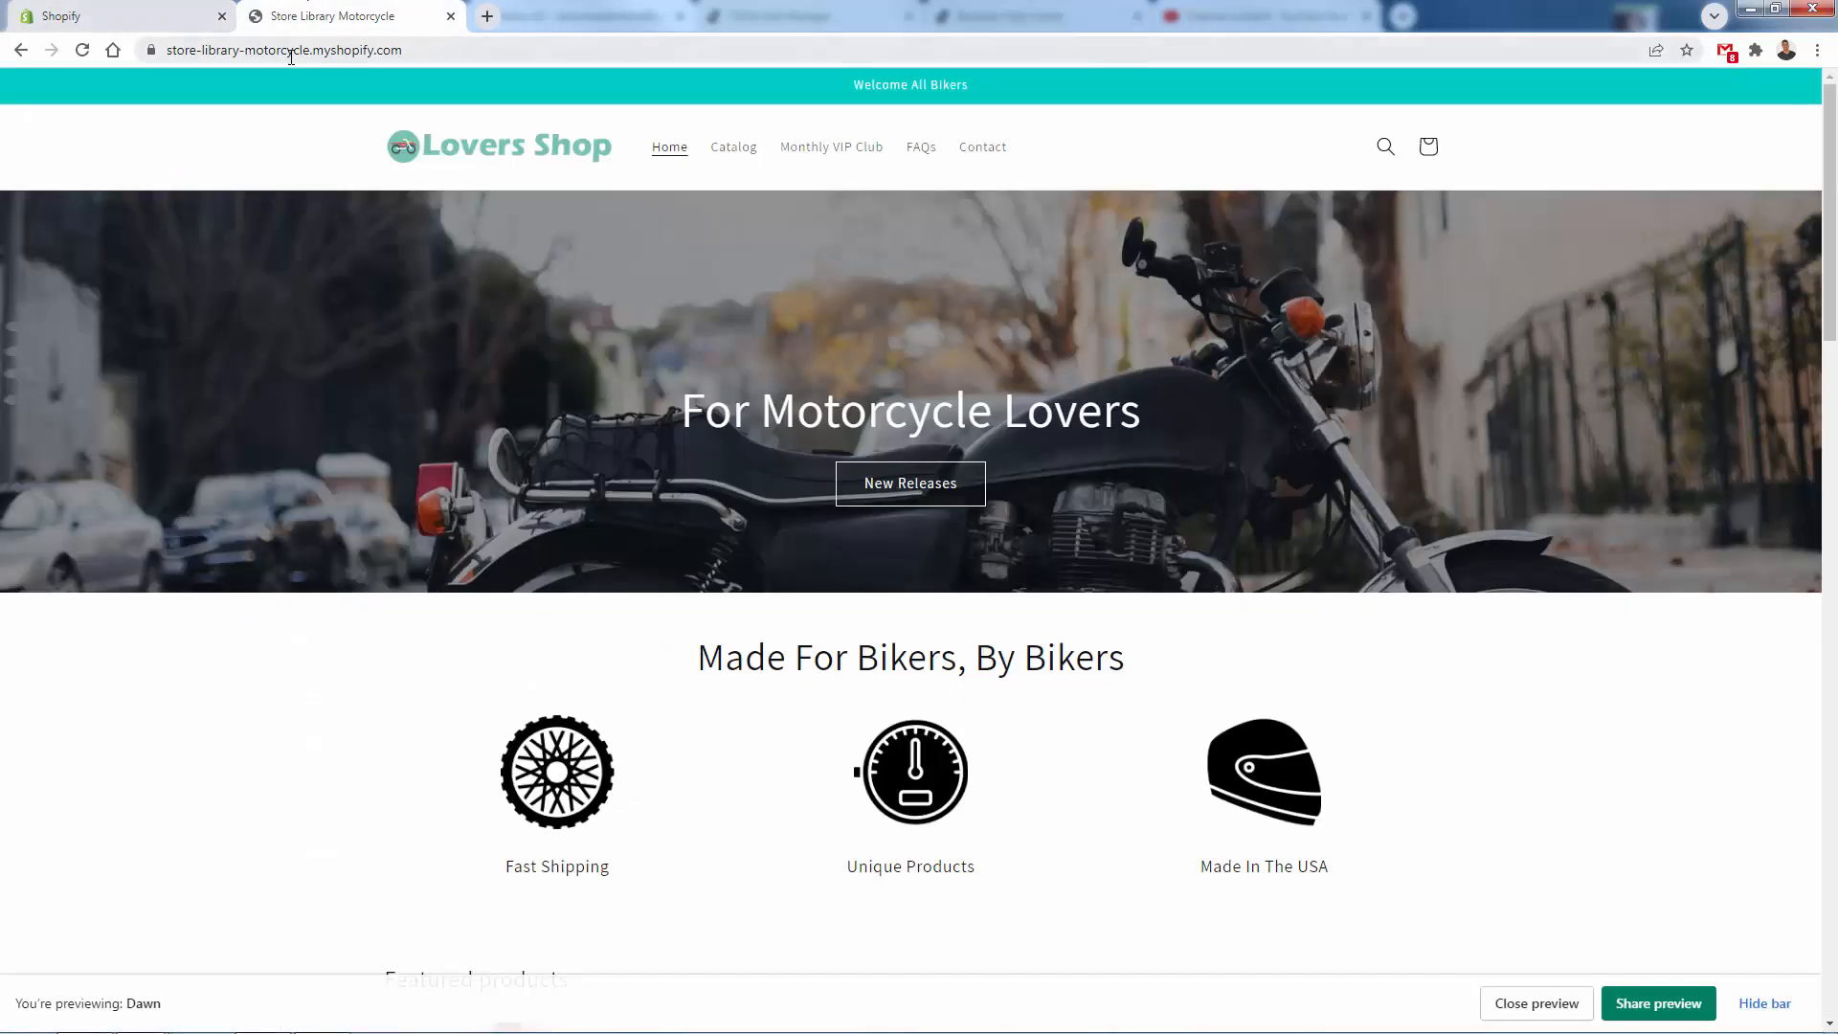
left_click(292, 52)
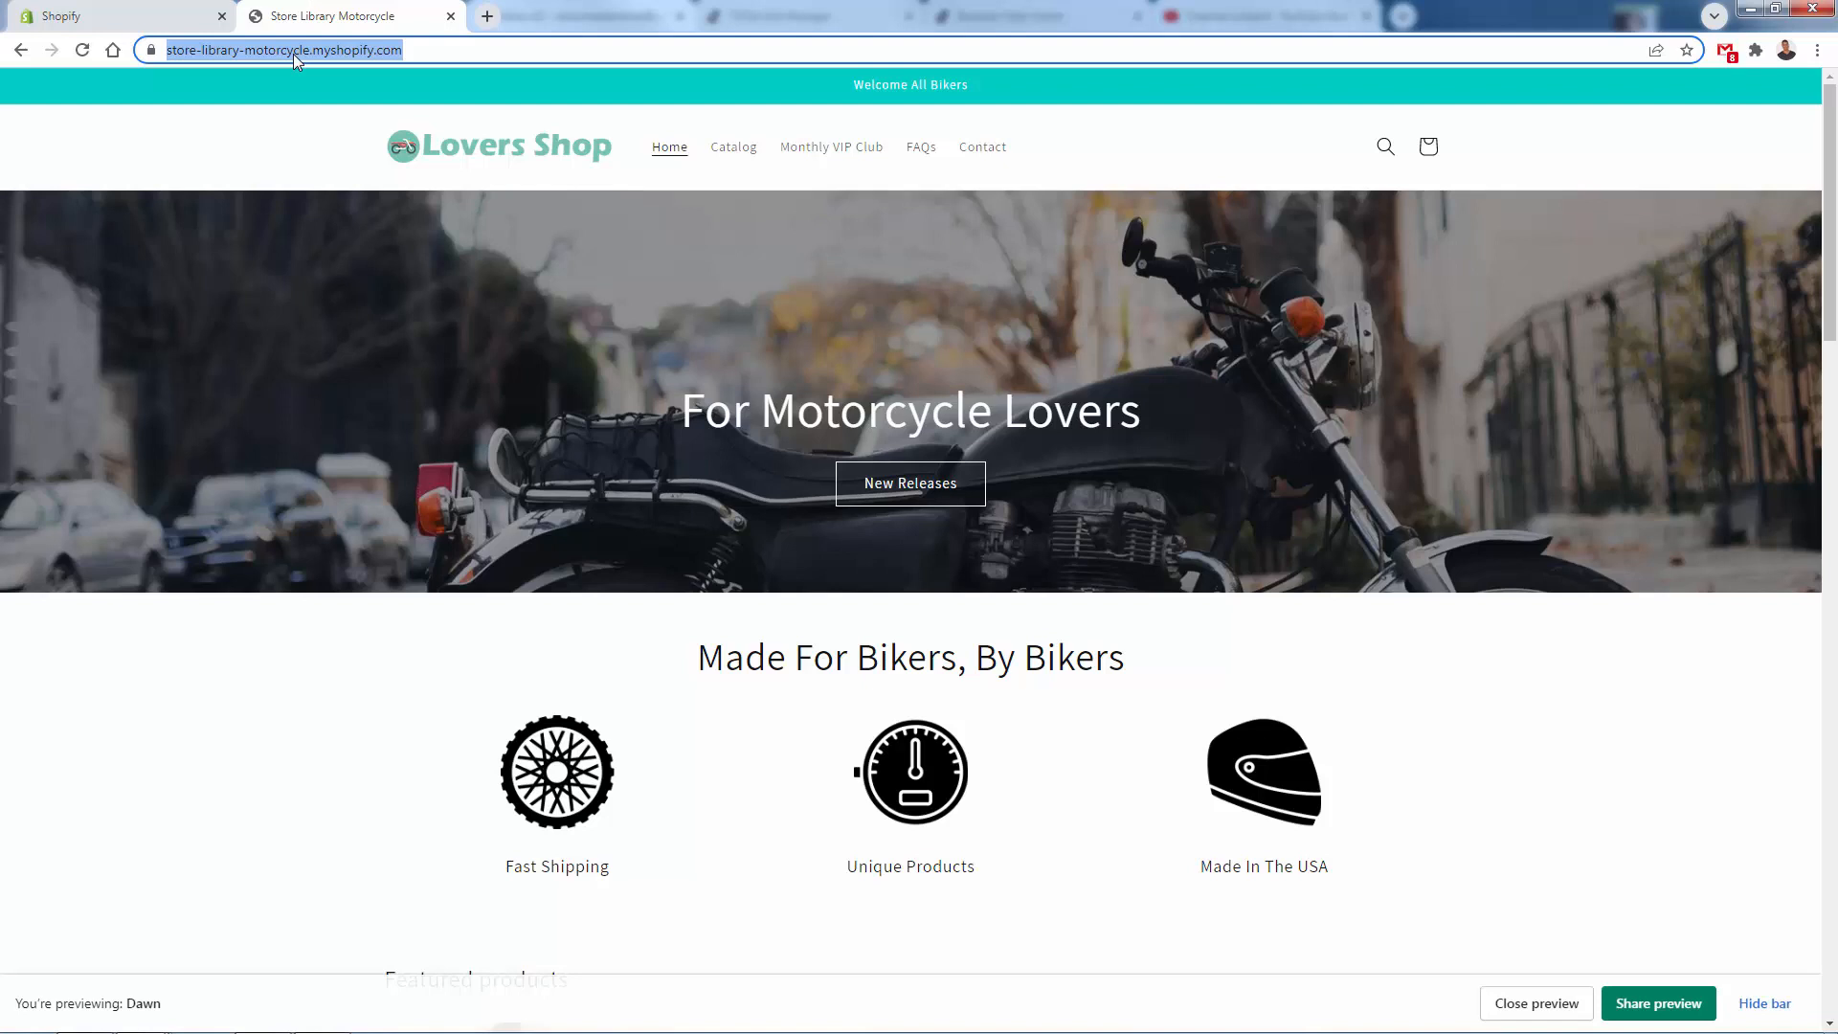
left_click(201, 14)
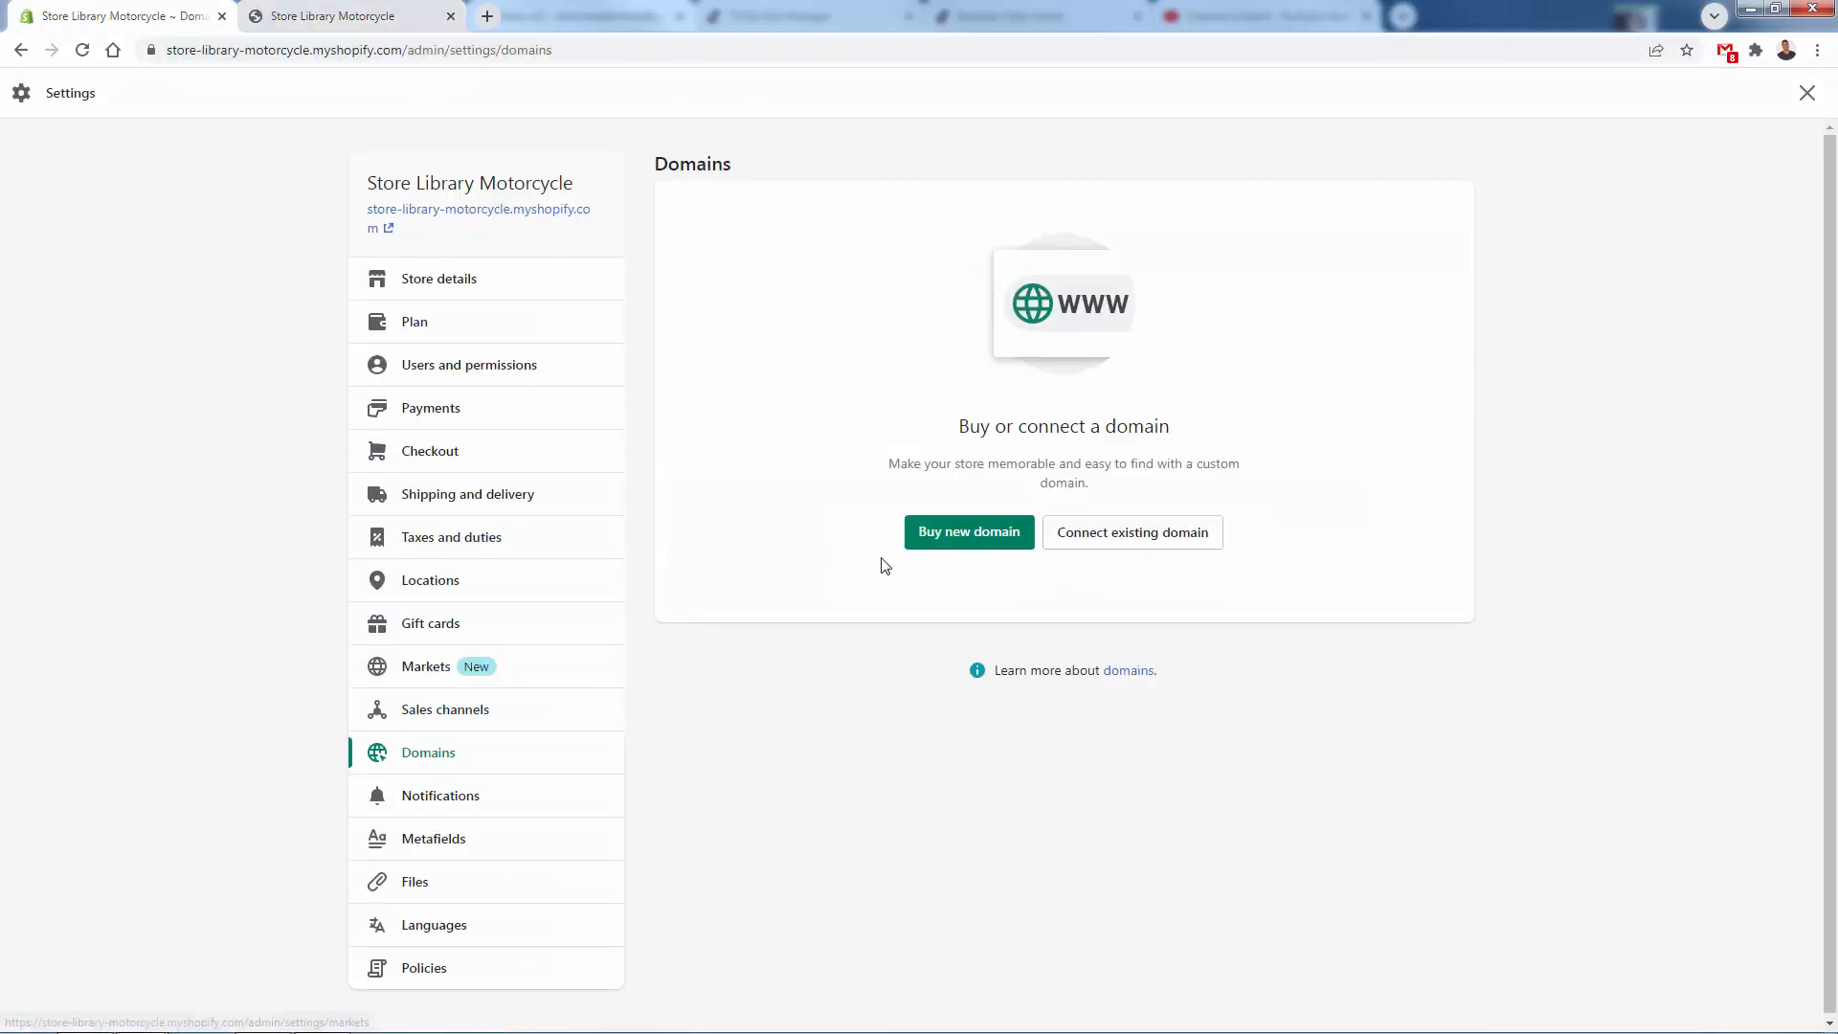
left_click(1139, 542)
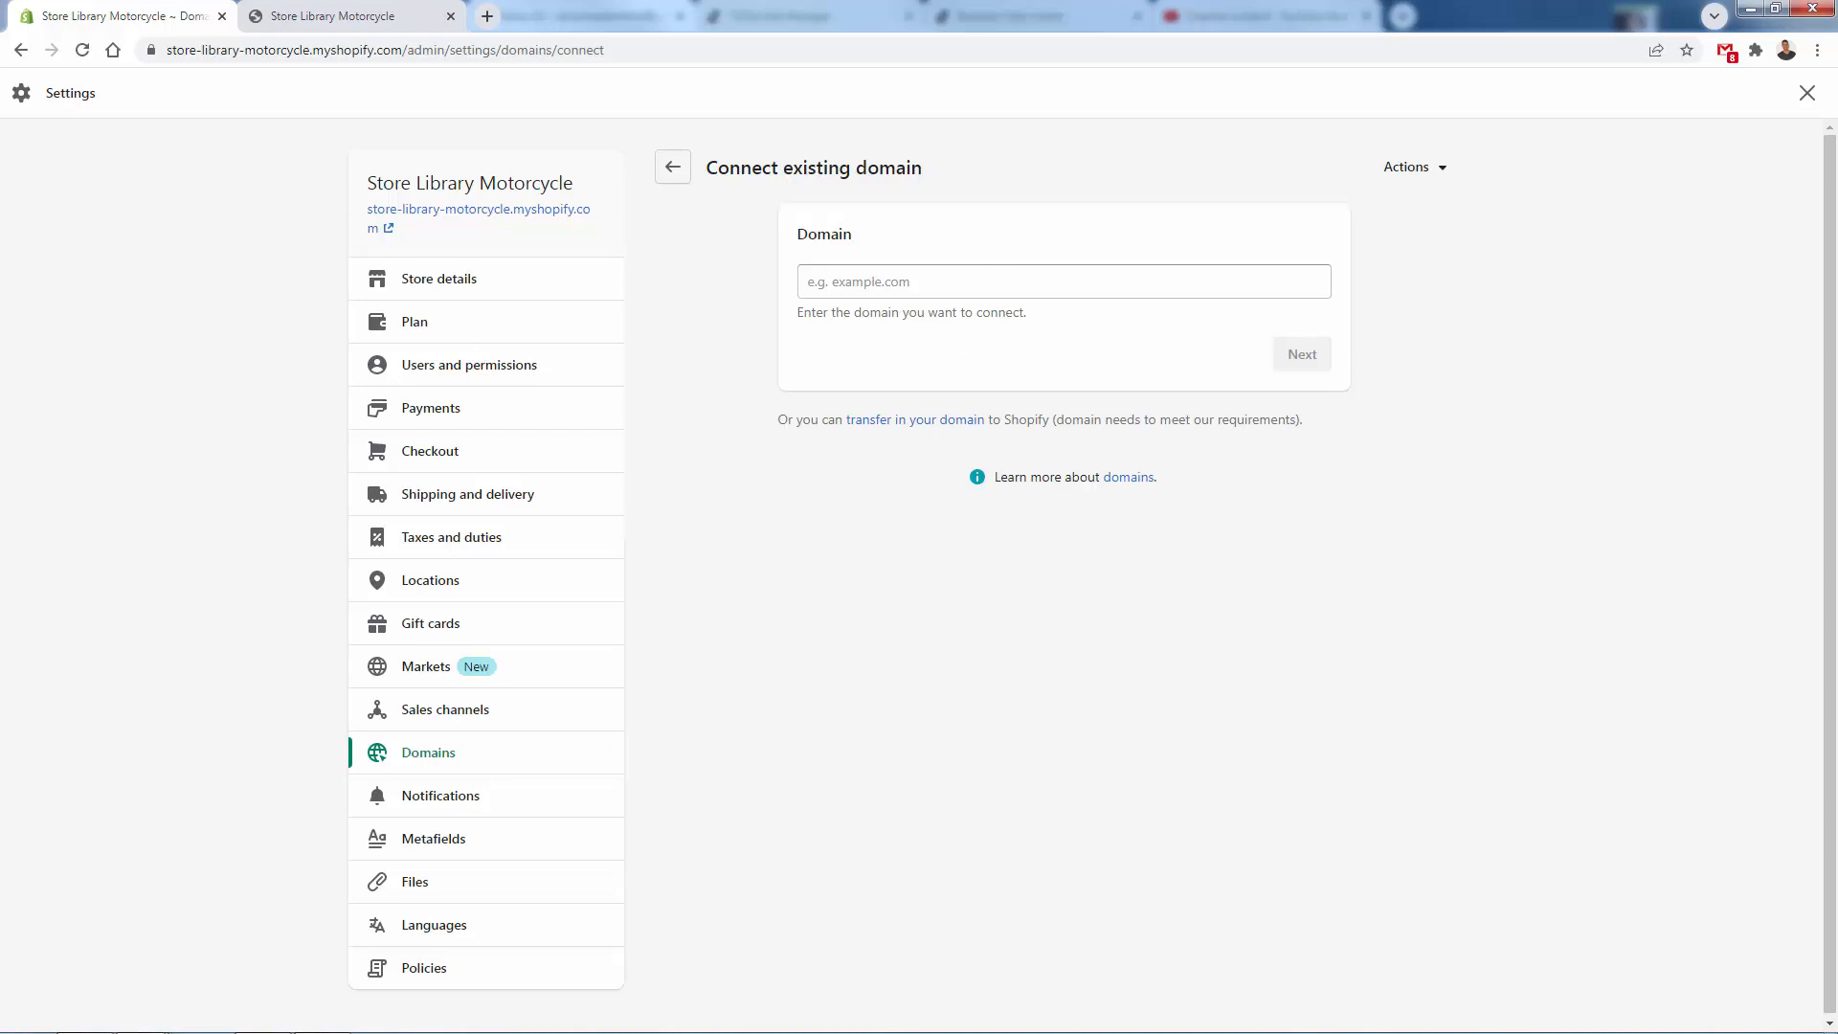
left_click(20, 50)
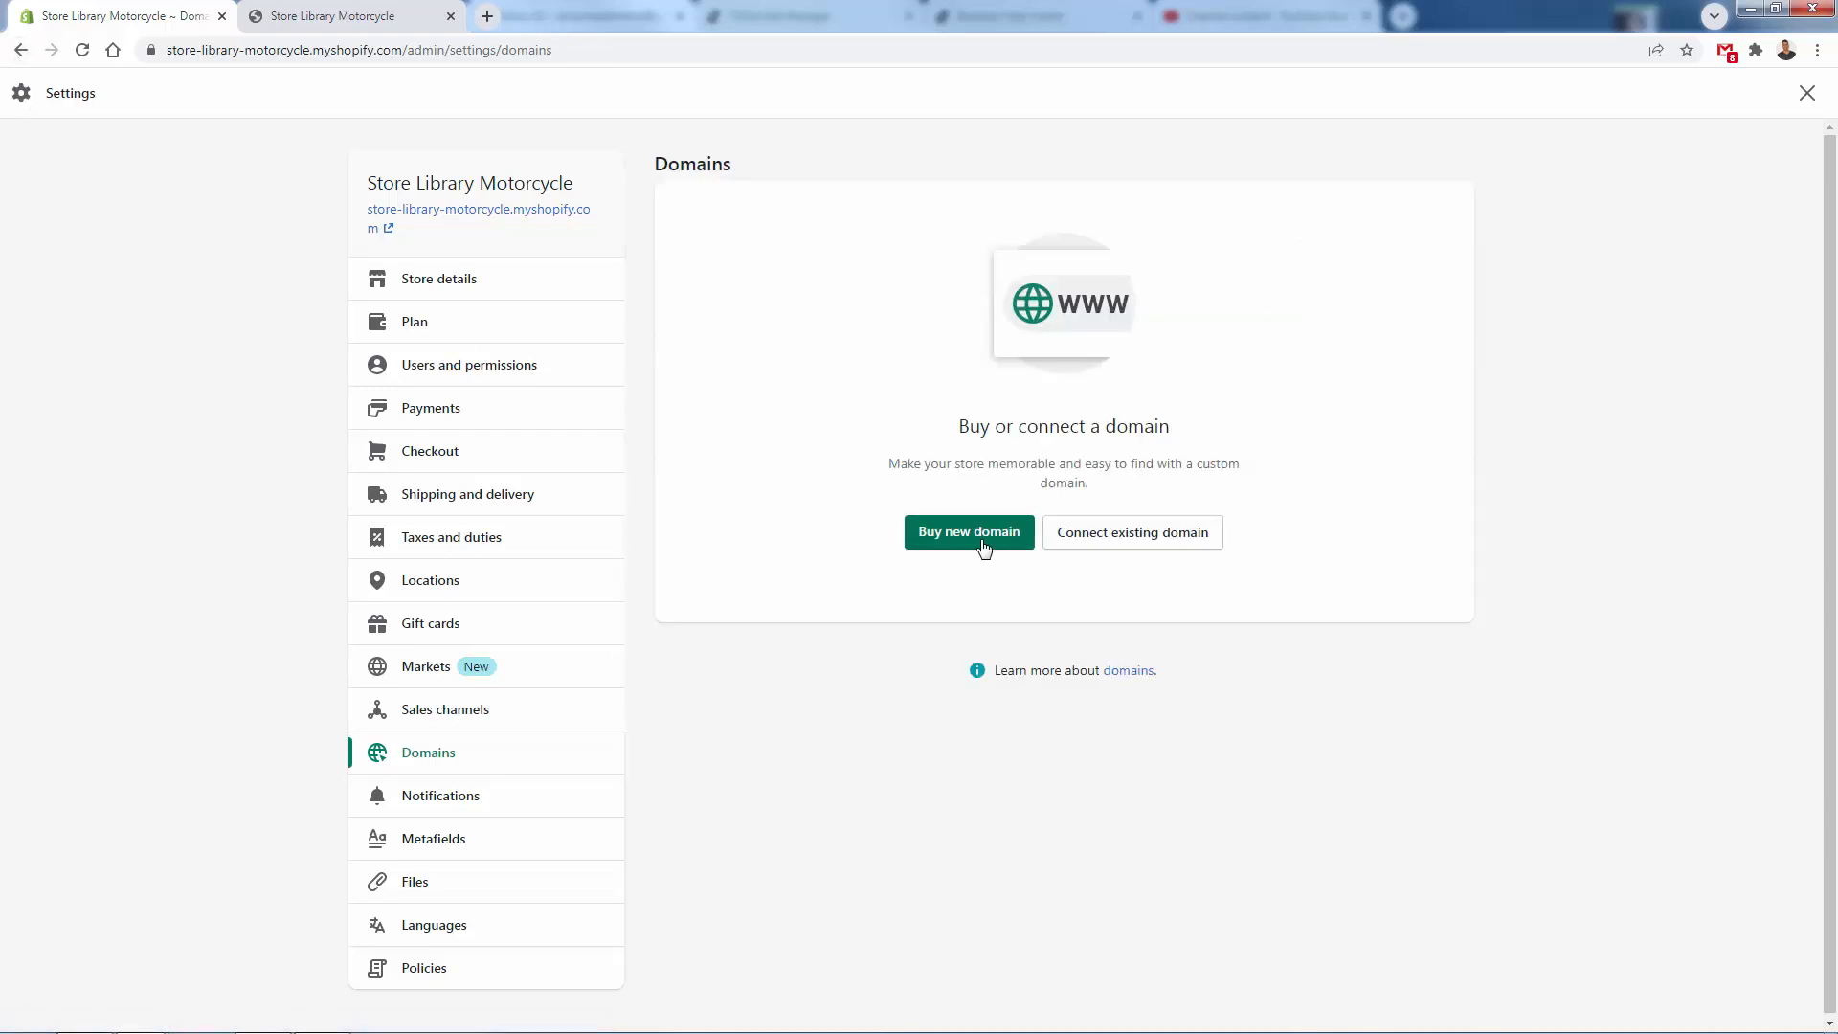
left_click_drag(931, 429, 1296, 480)
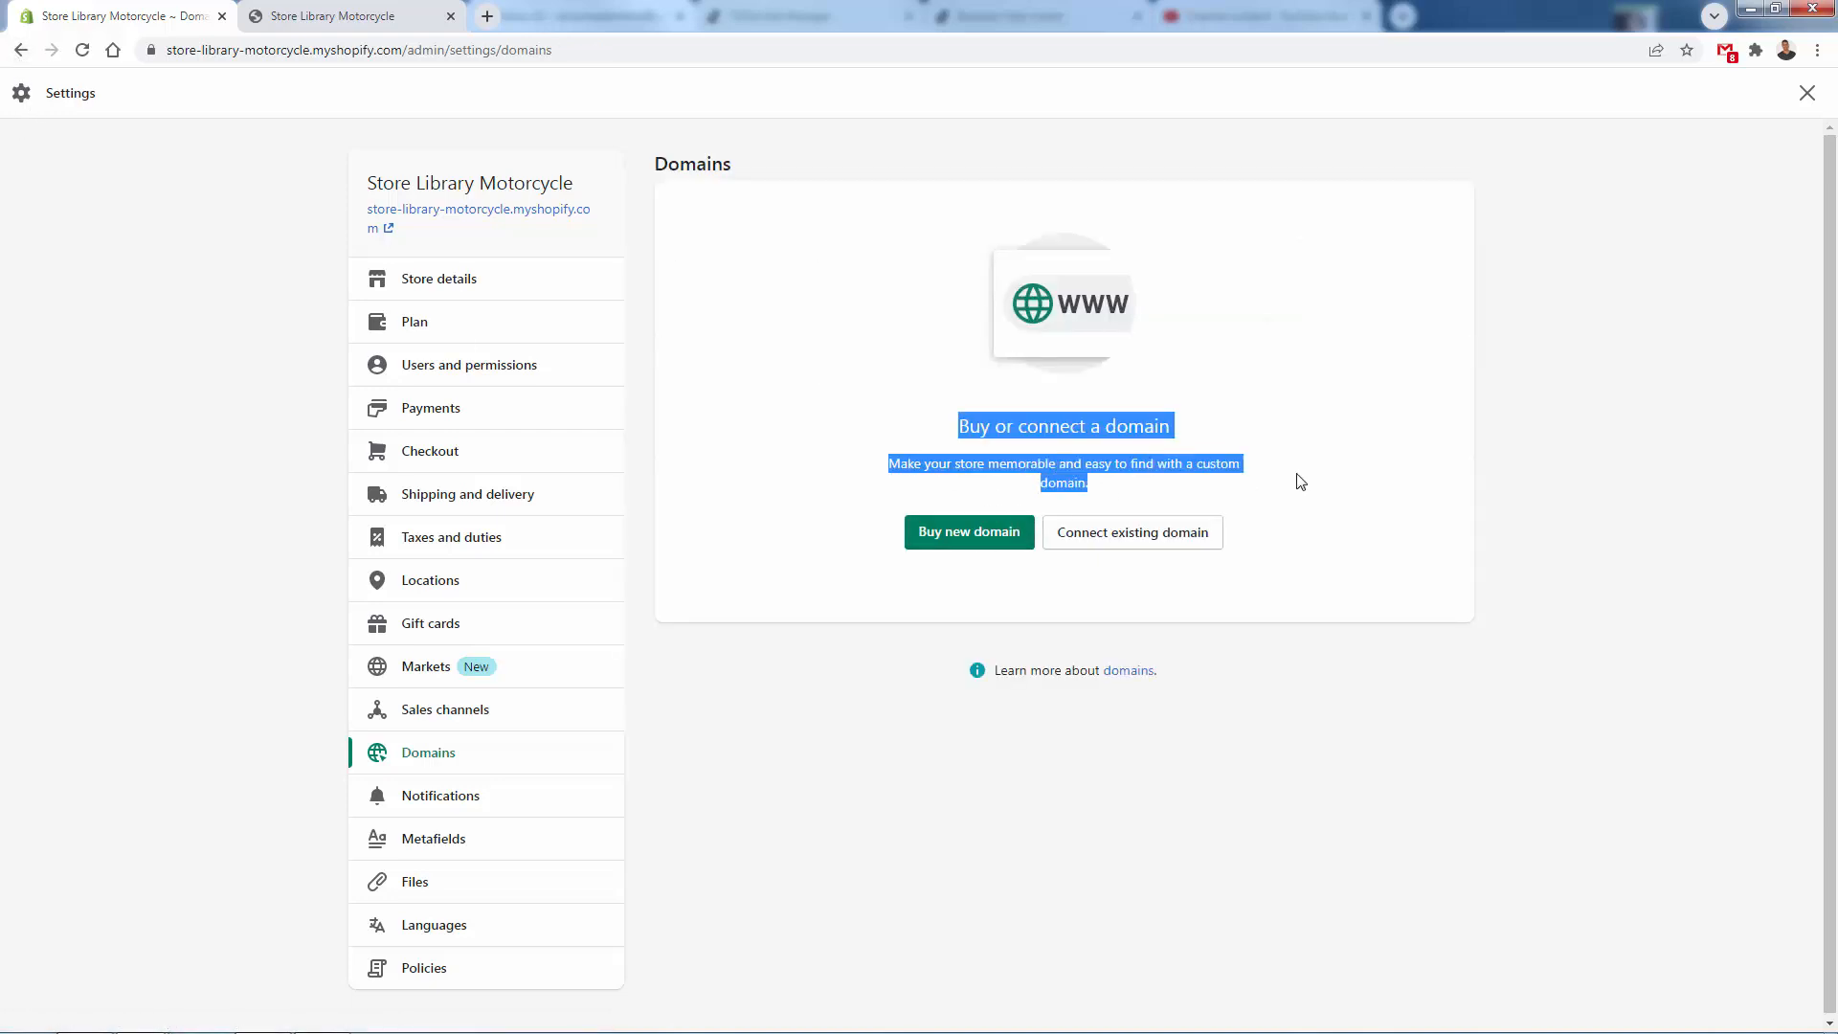
left_click(1299, 480)
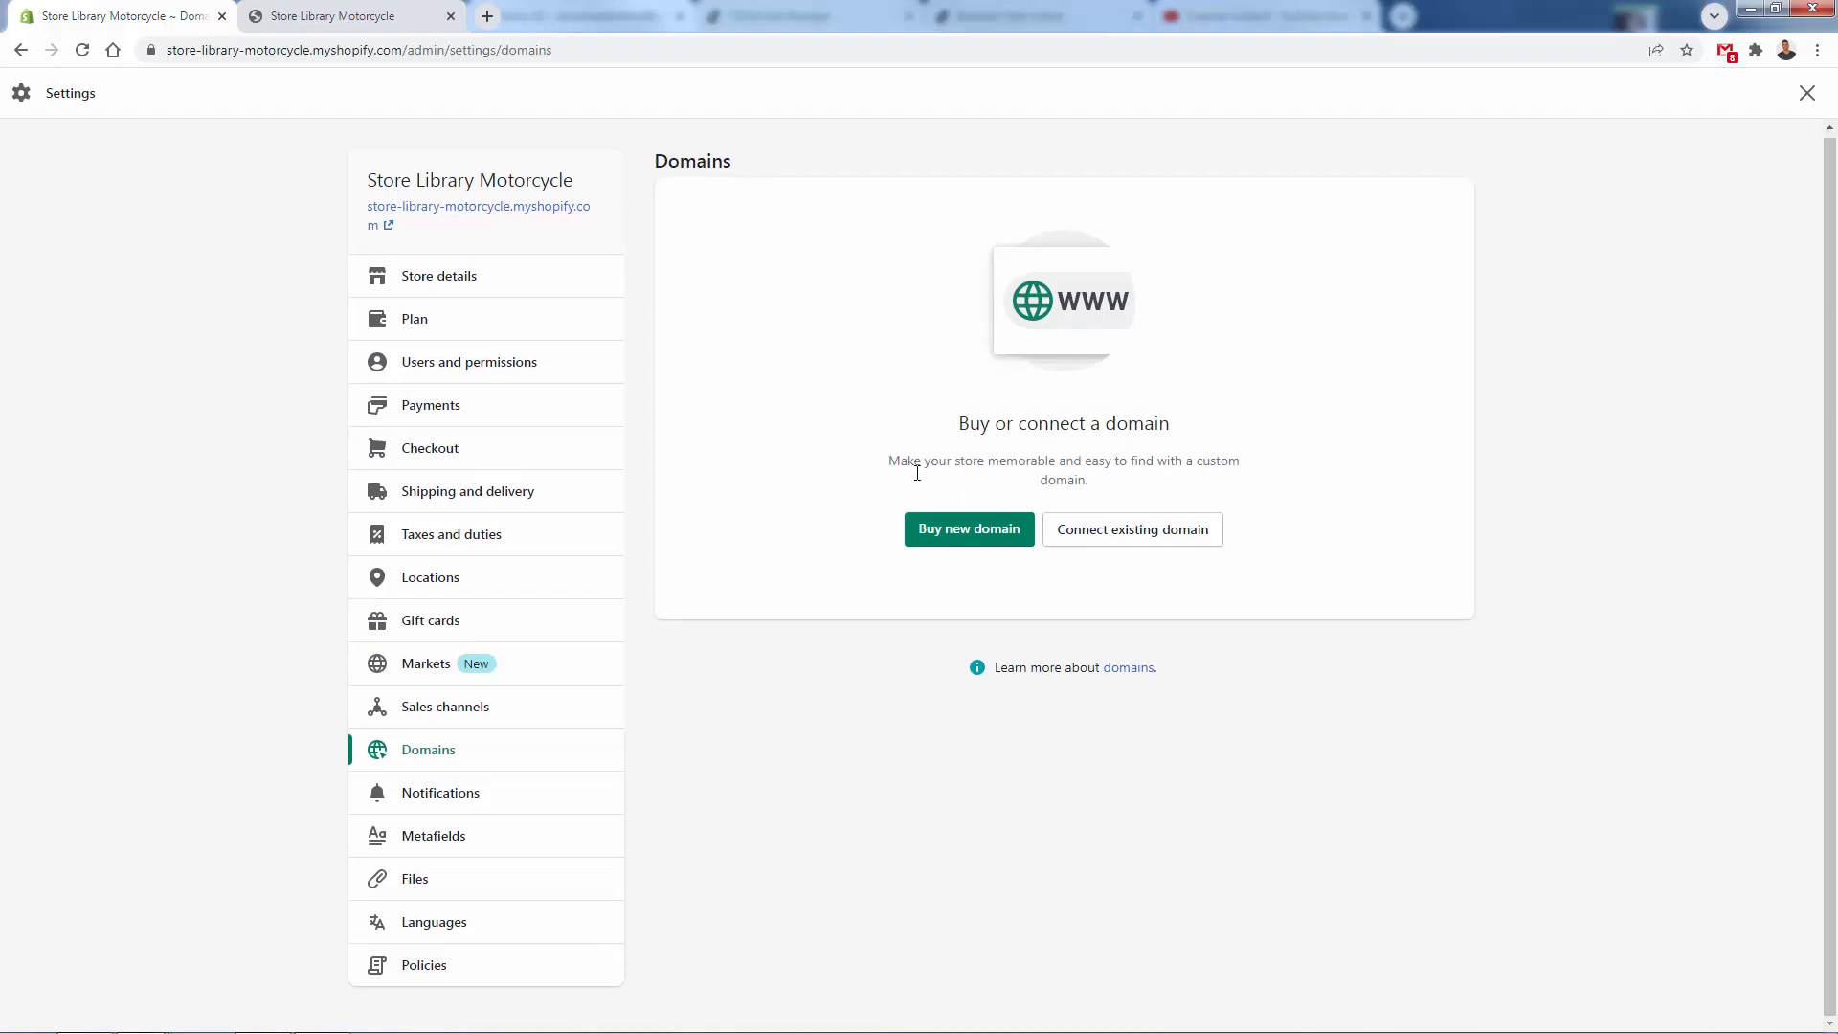
- Review the store's refund policy, privacy policy and terms of service in the settings, and close the settings
left_click(446, 976)
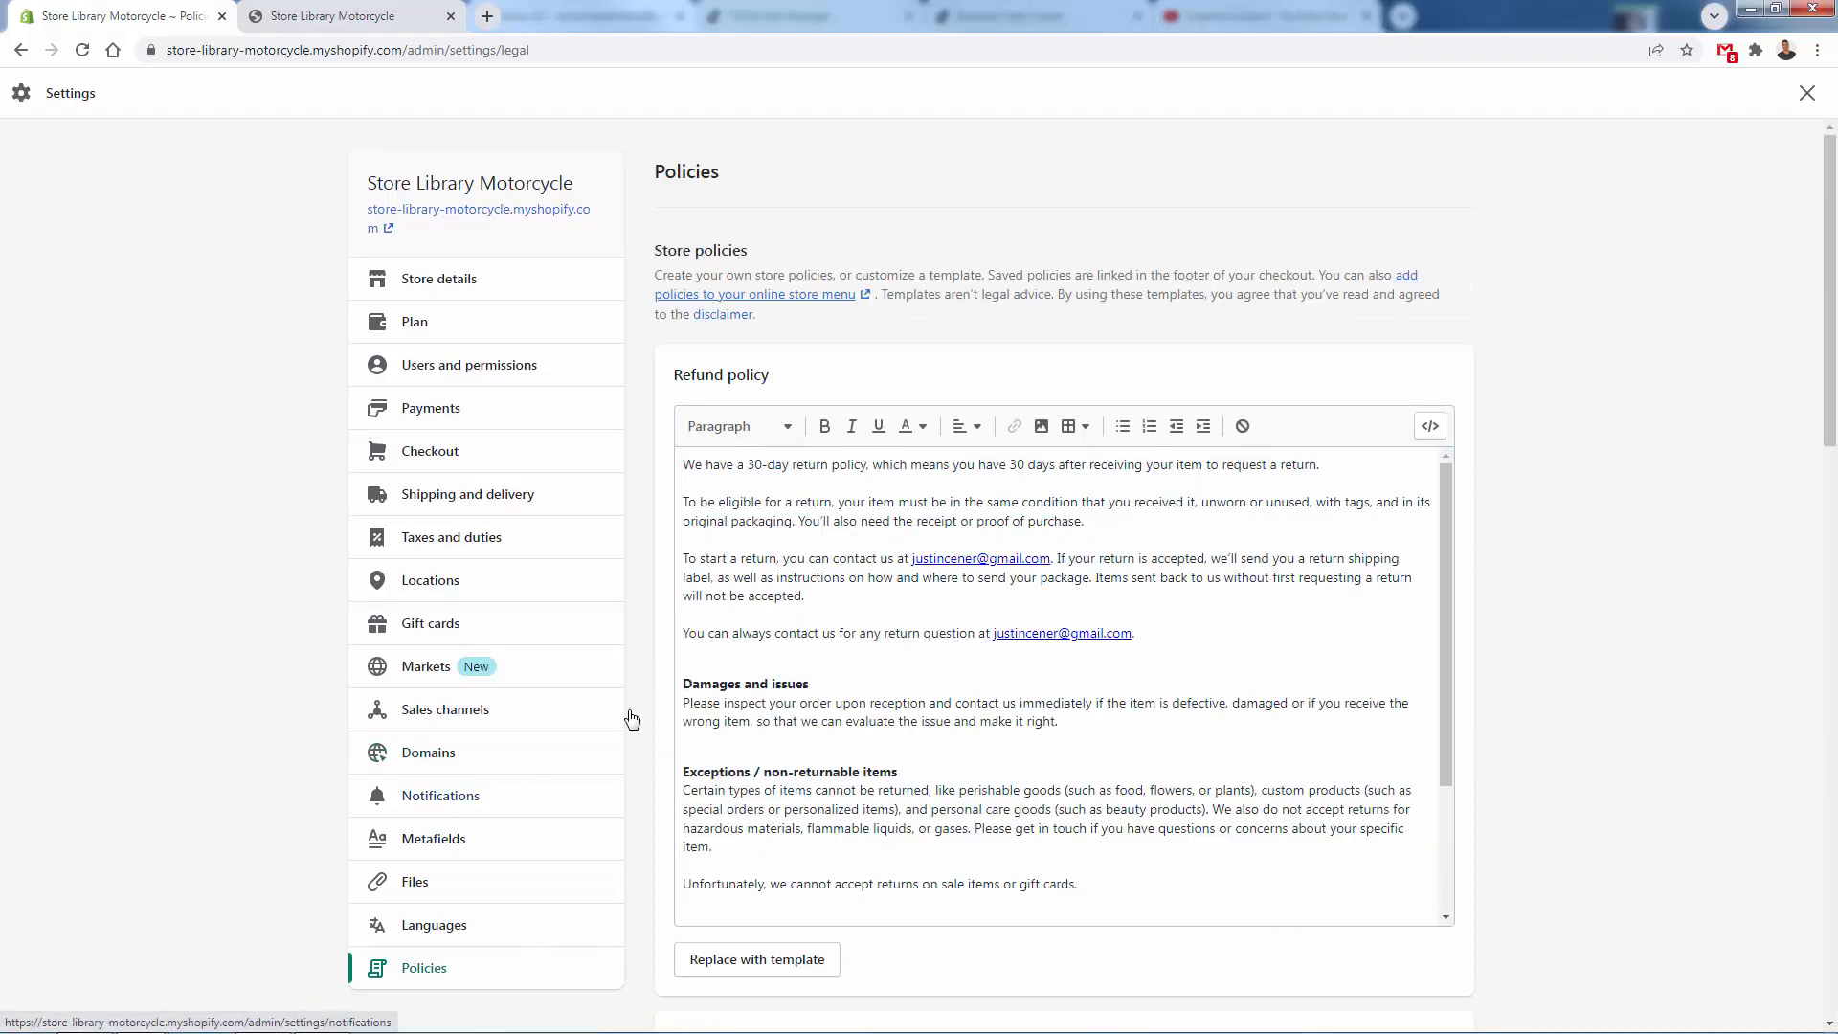
scroll(641, 686, "down", 5)
scroll(761, 490, "down", 15)
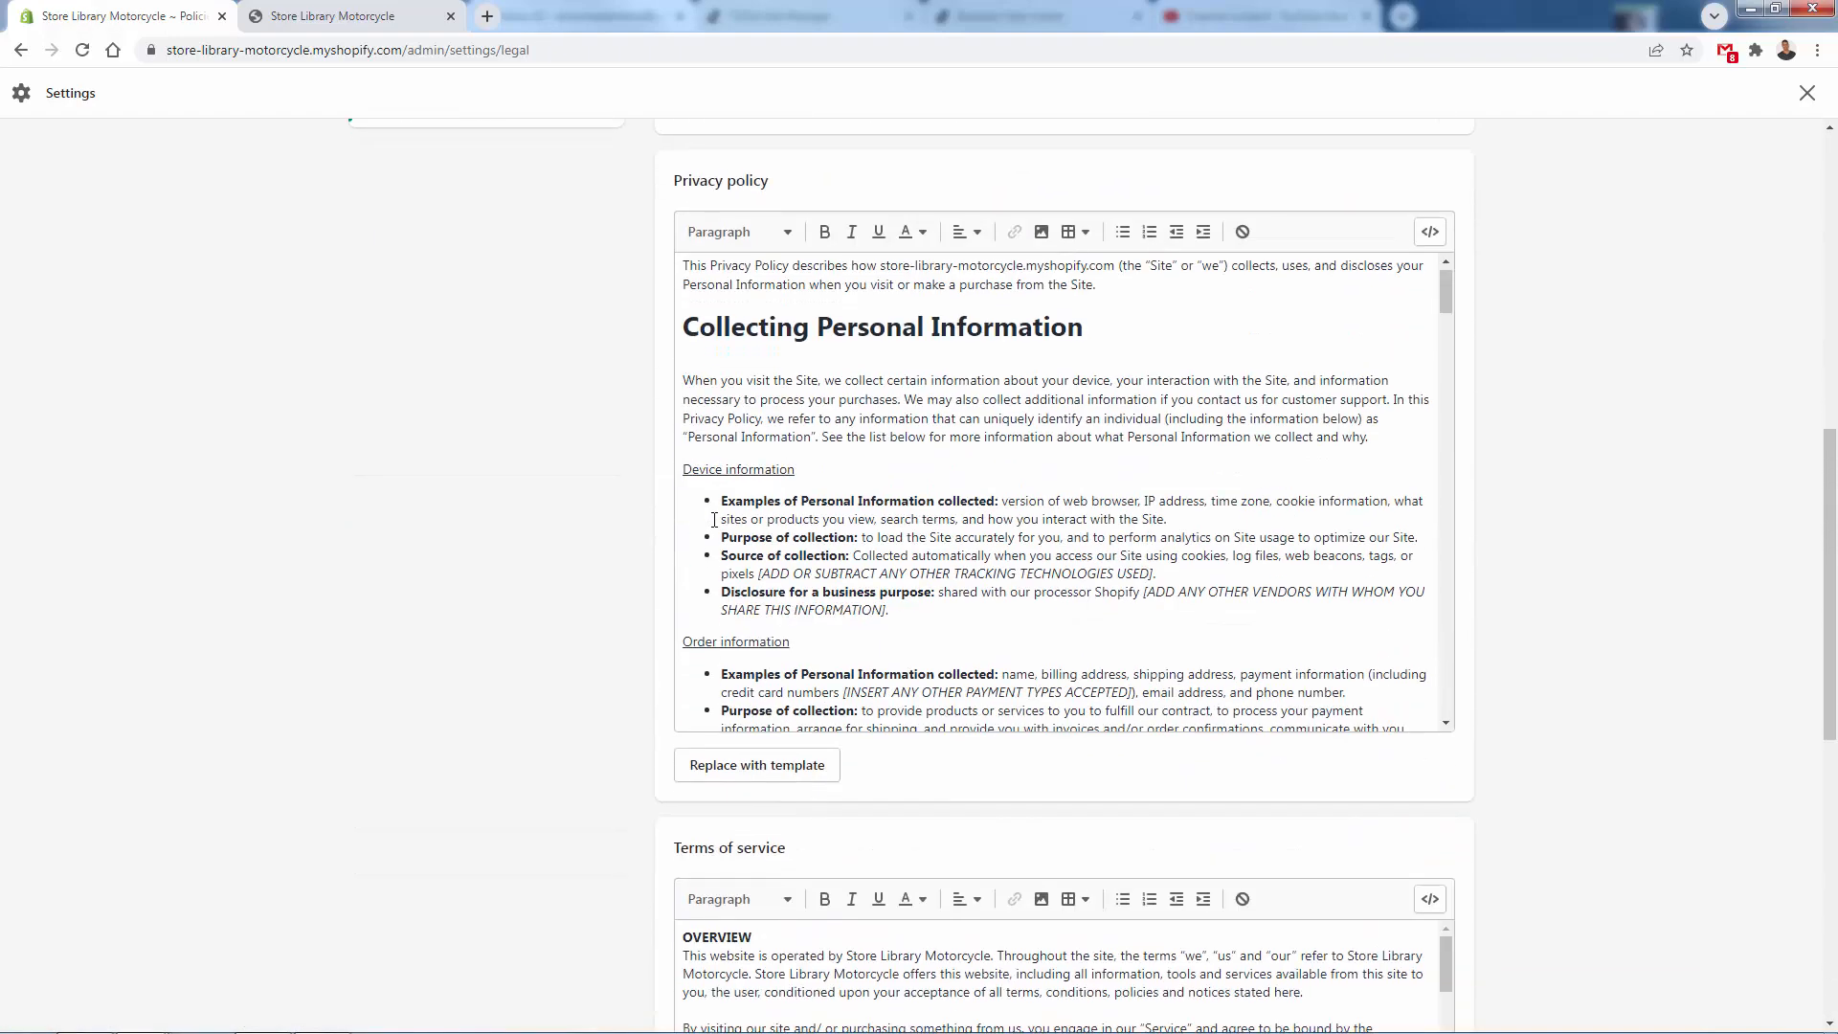
scroll(673, 730, "up", 8)
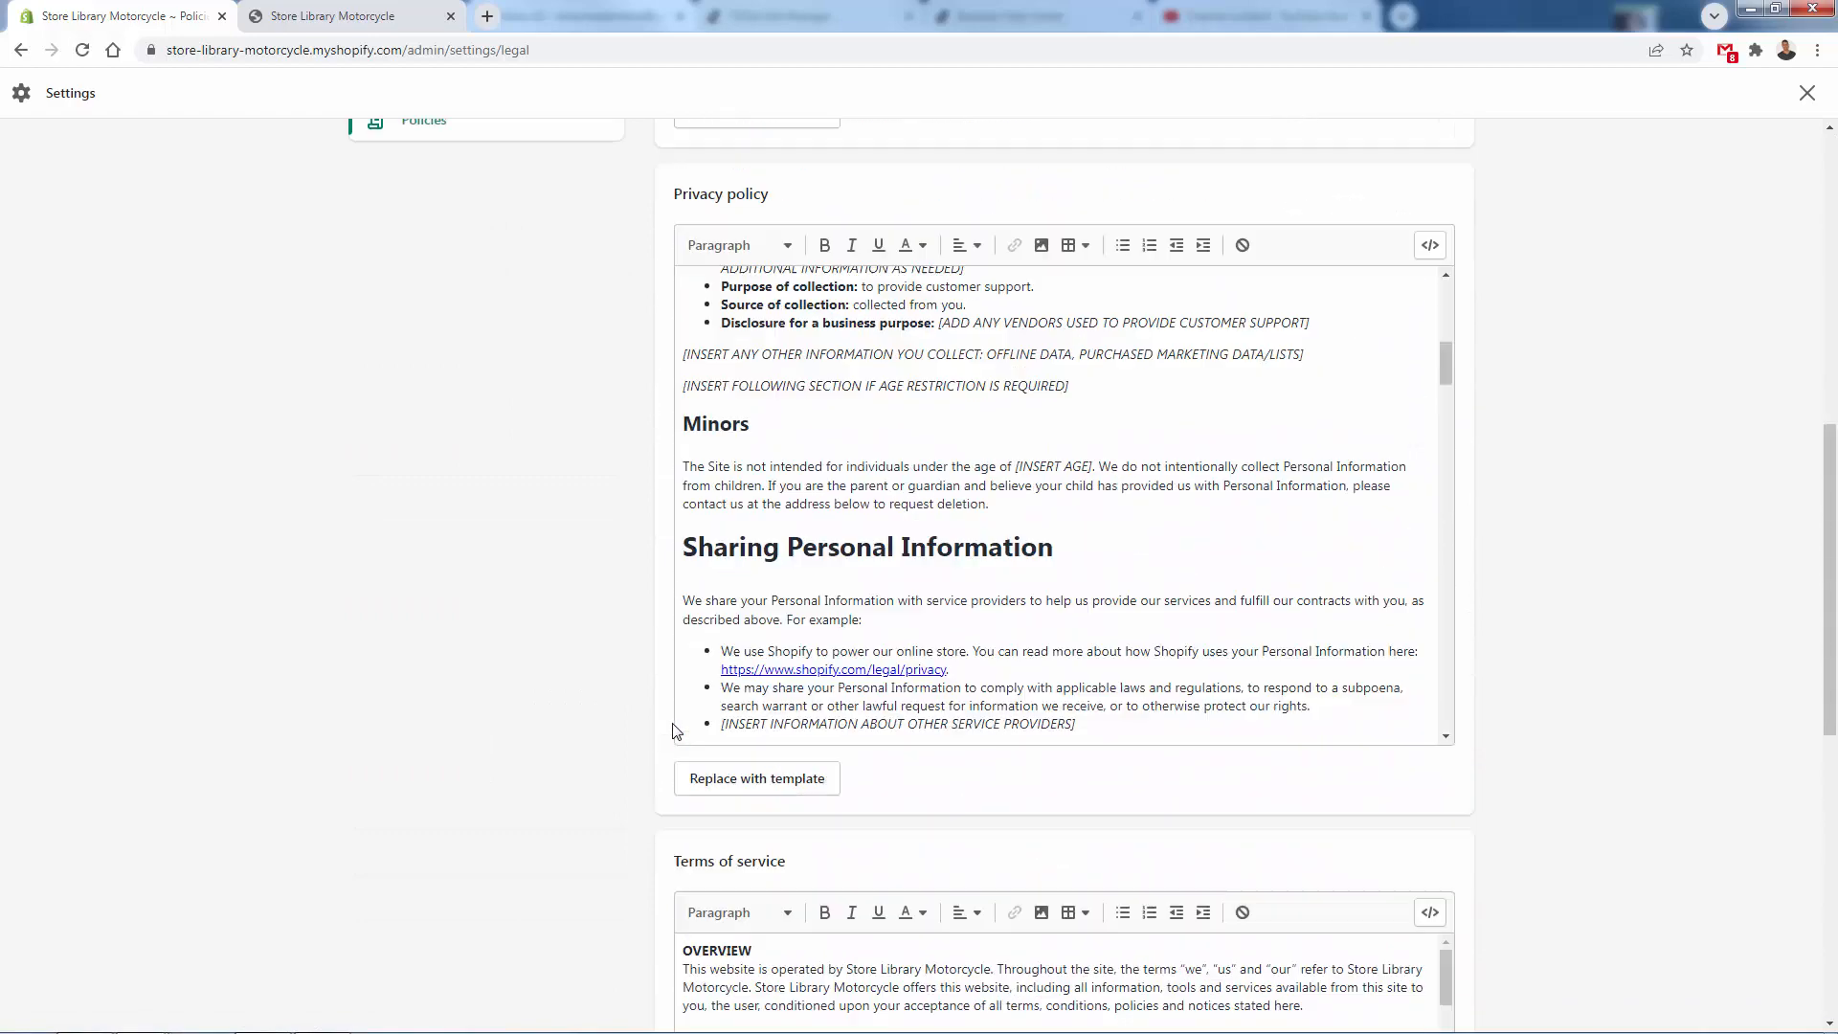
scroll(671, 731, "up", 7)
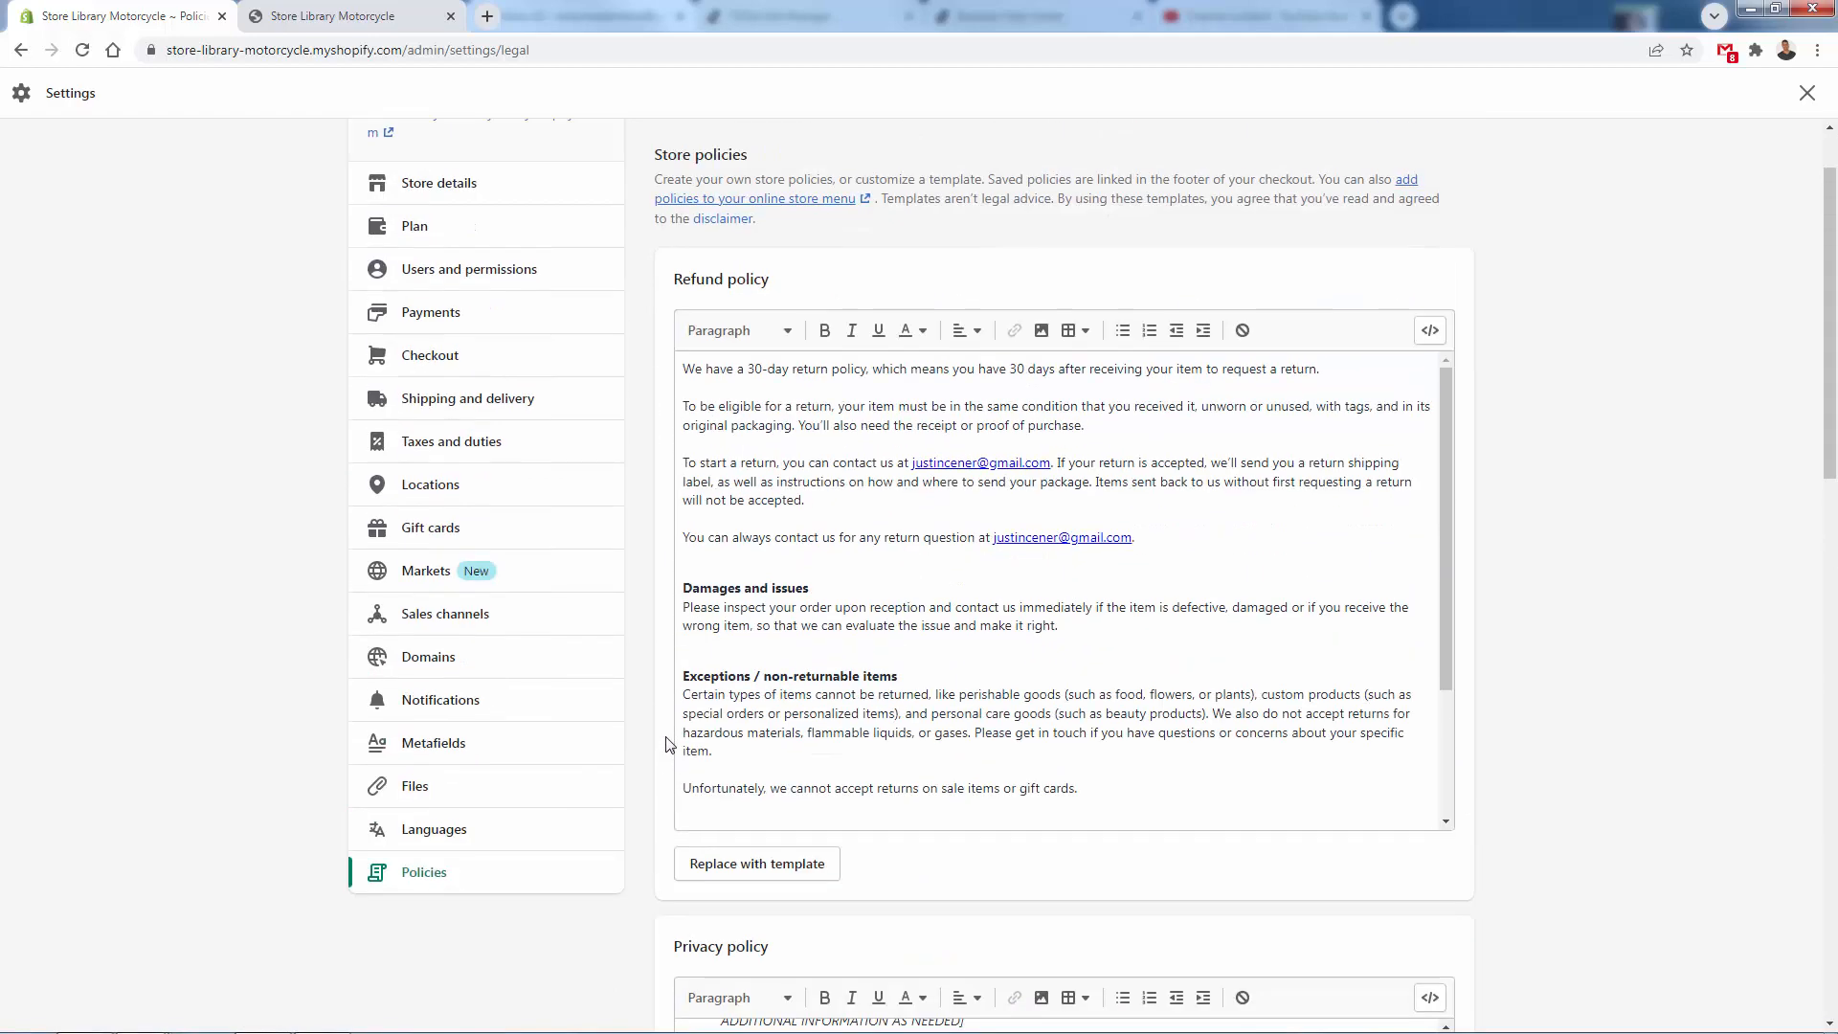
scroll(842, 460, "up", 1)
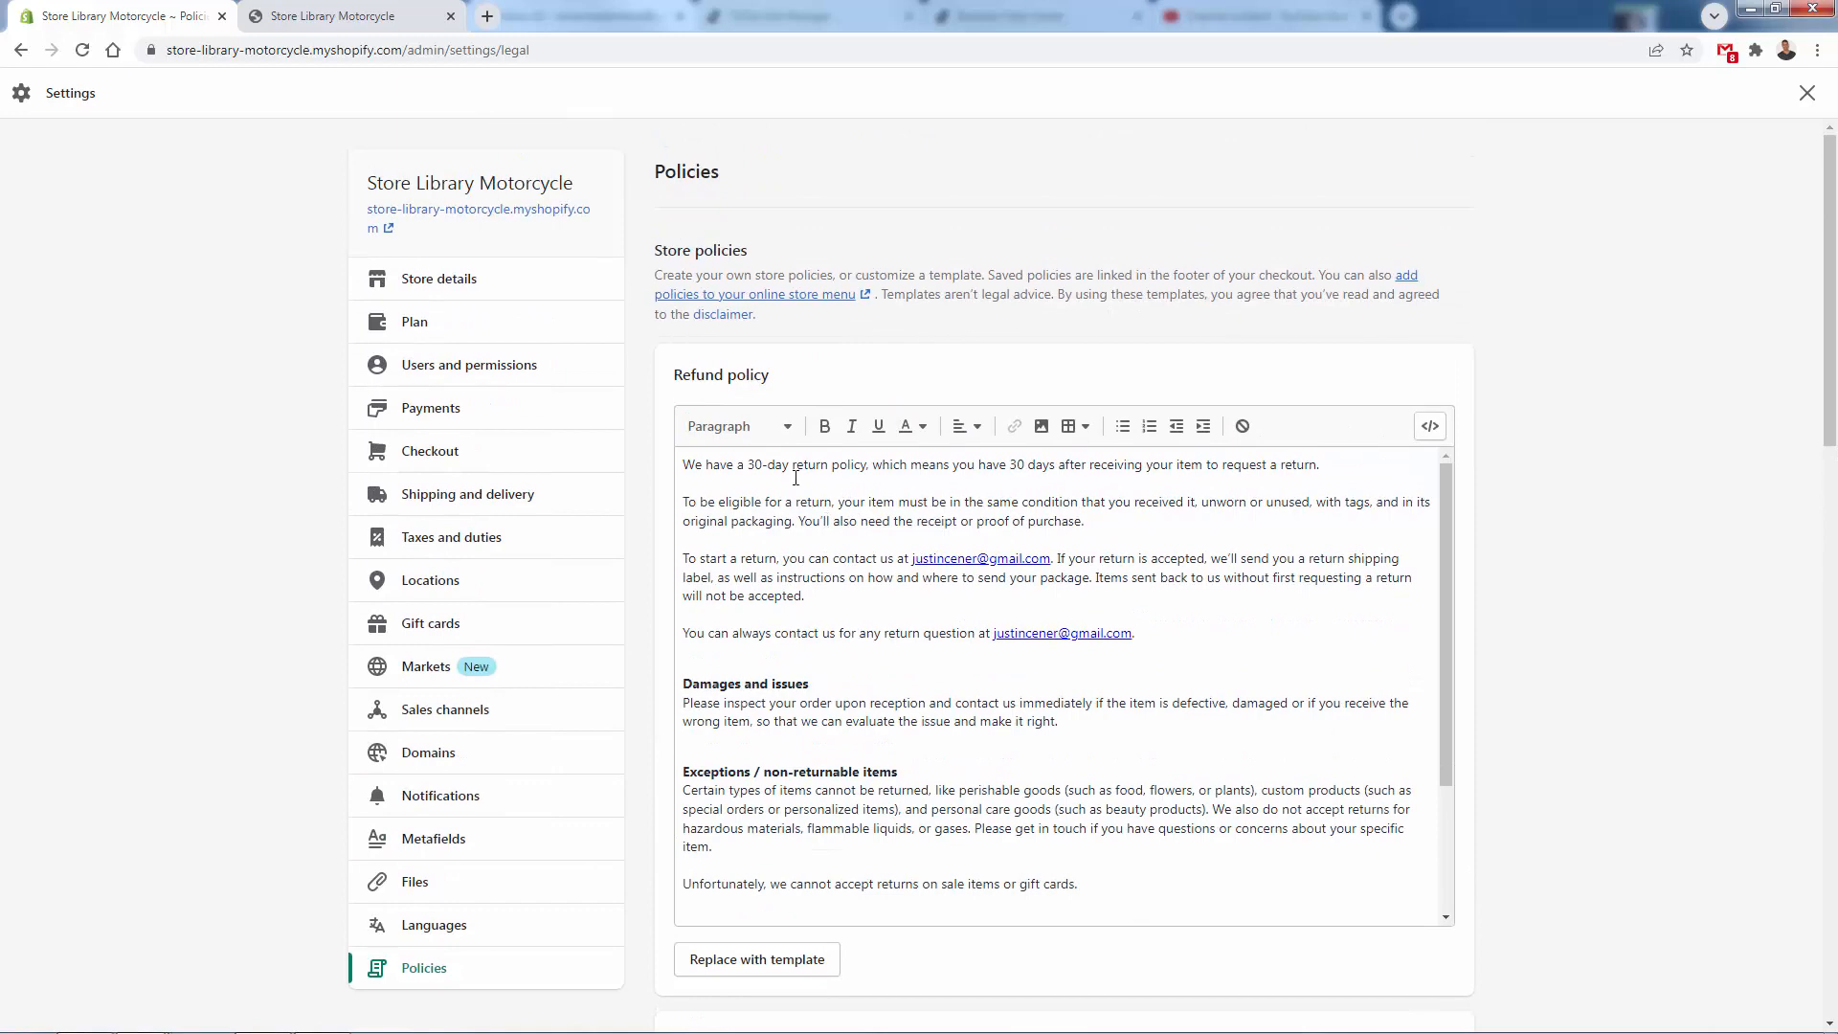
left_click(1806, 93)
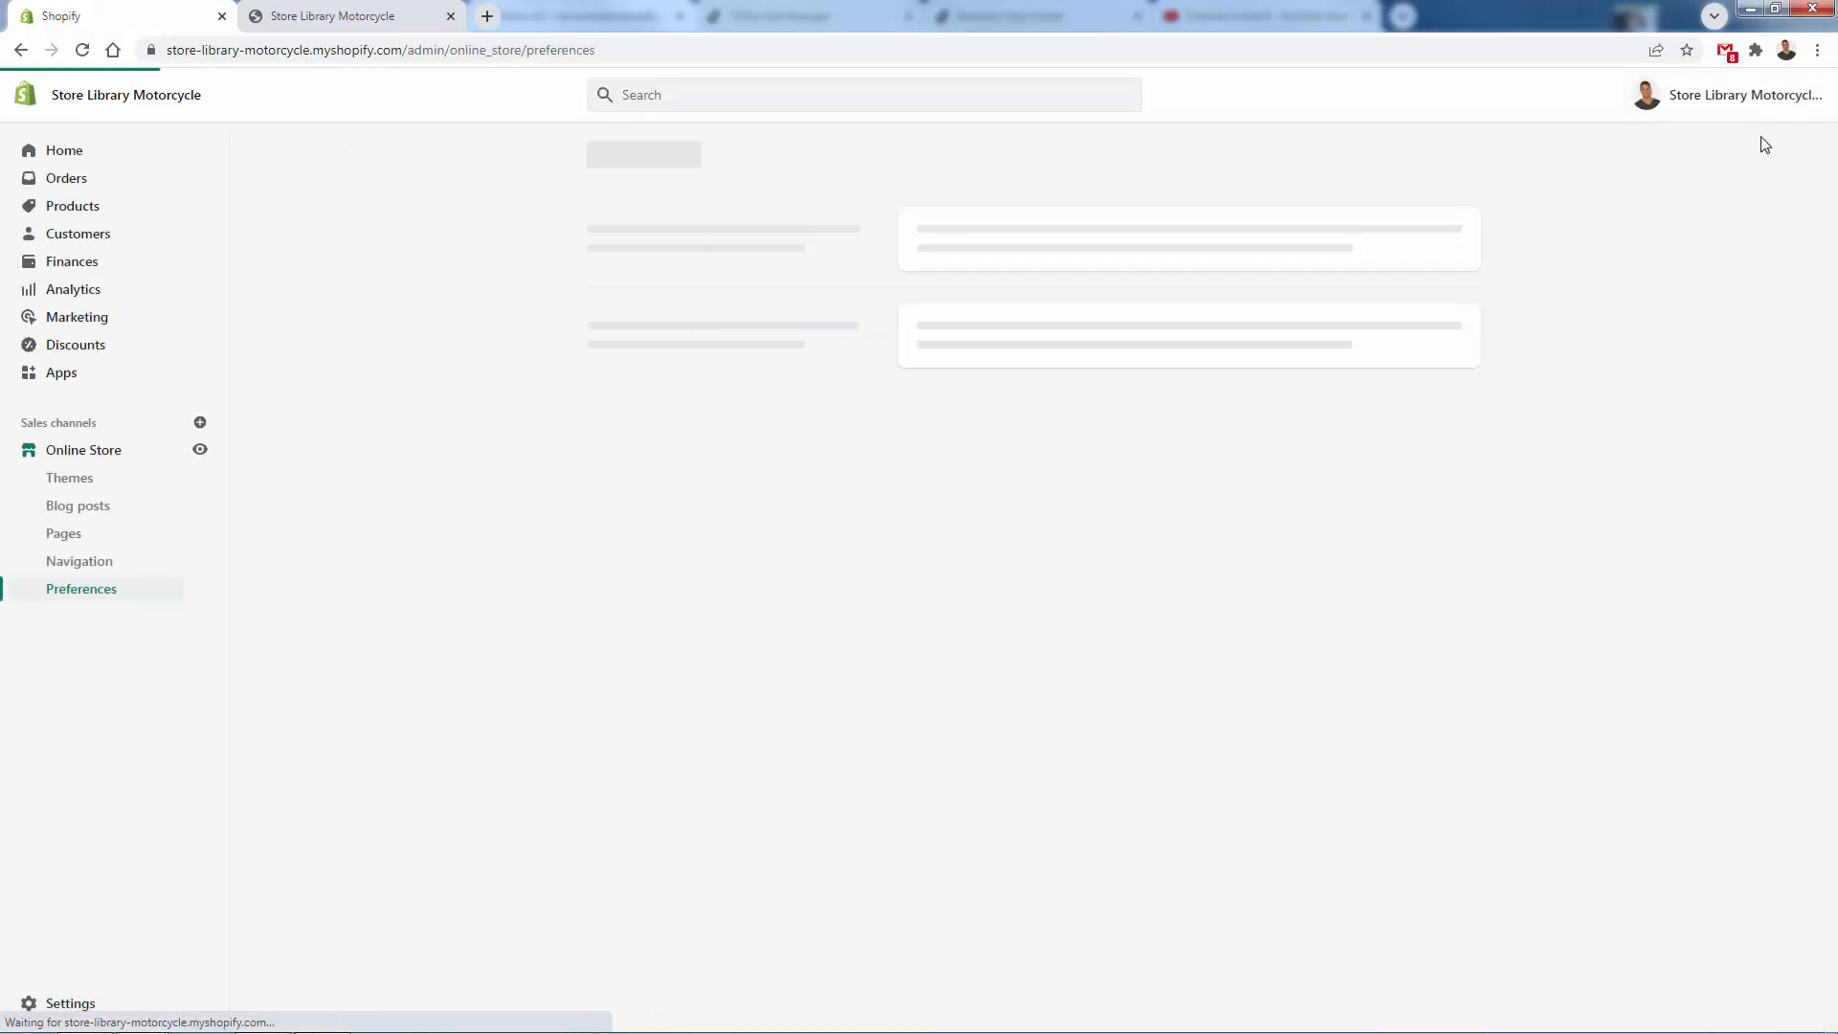
- Add Privacy Policy, Refund Policy and Terms of Service items to the Footer menu and save the menu
left_click(94, 563)
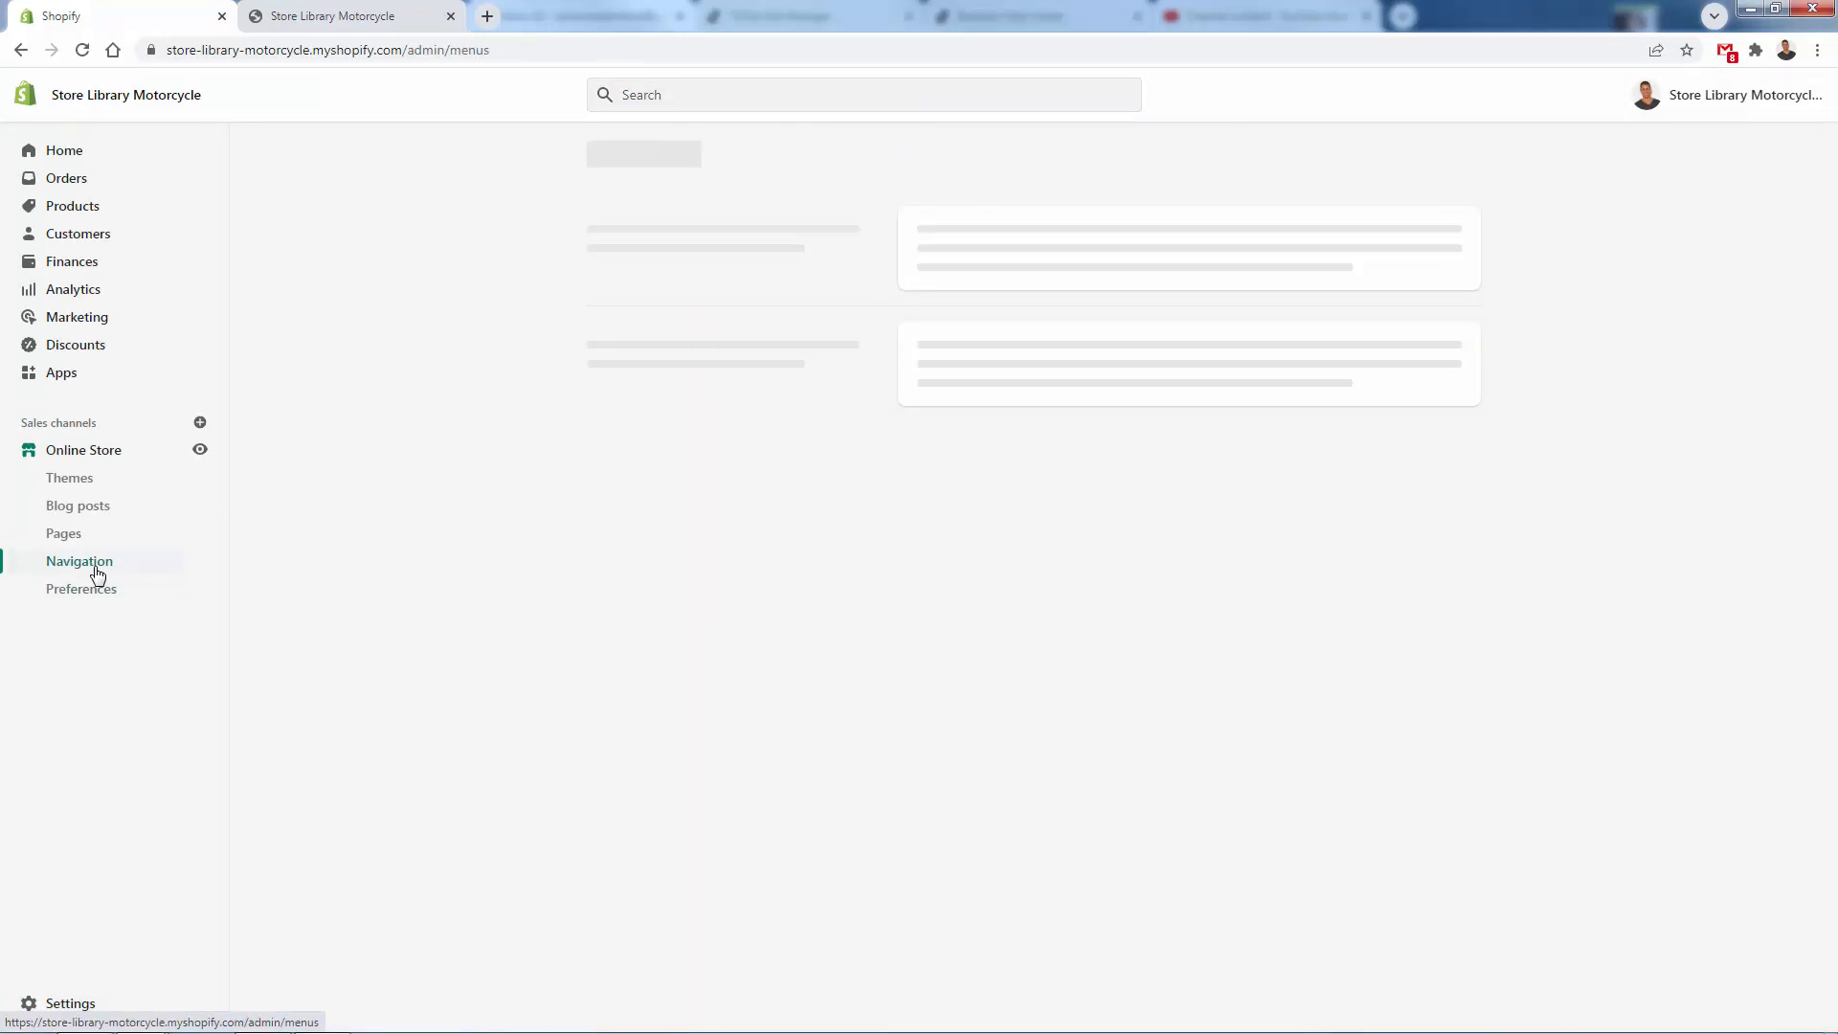
left_click(953, 465)
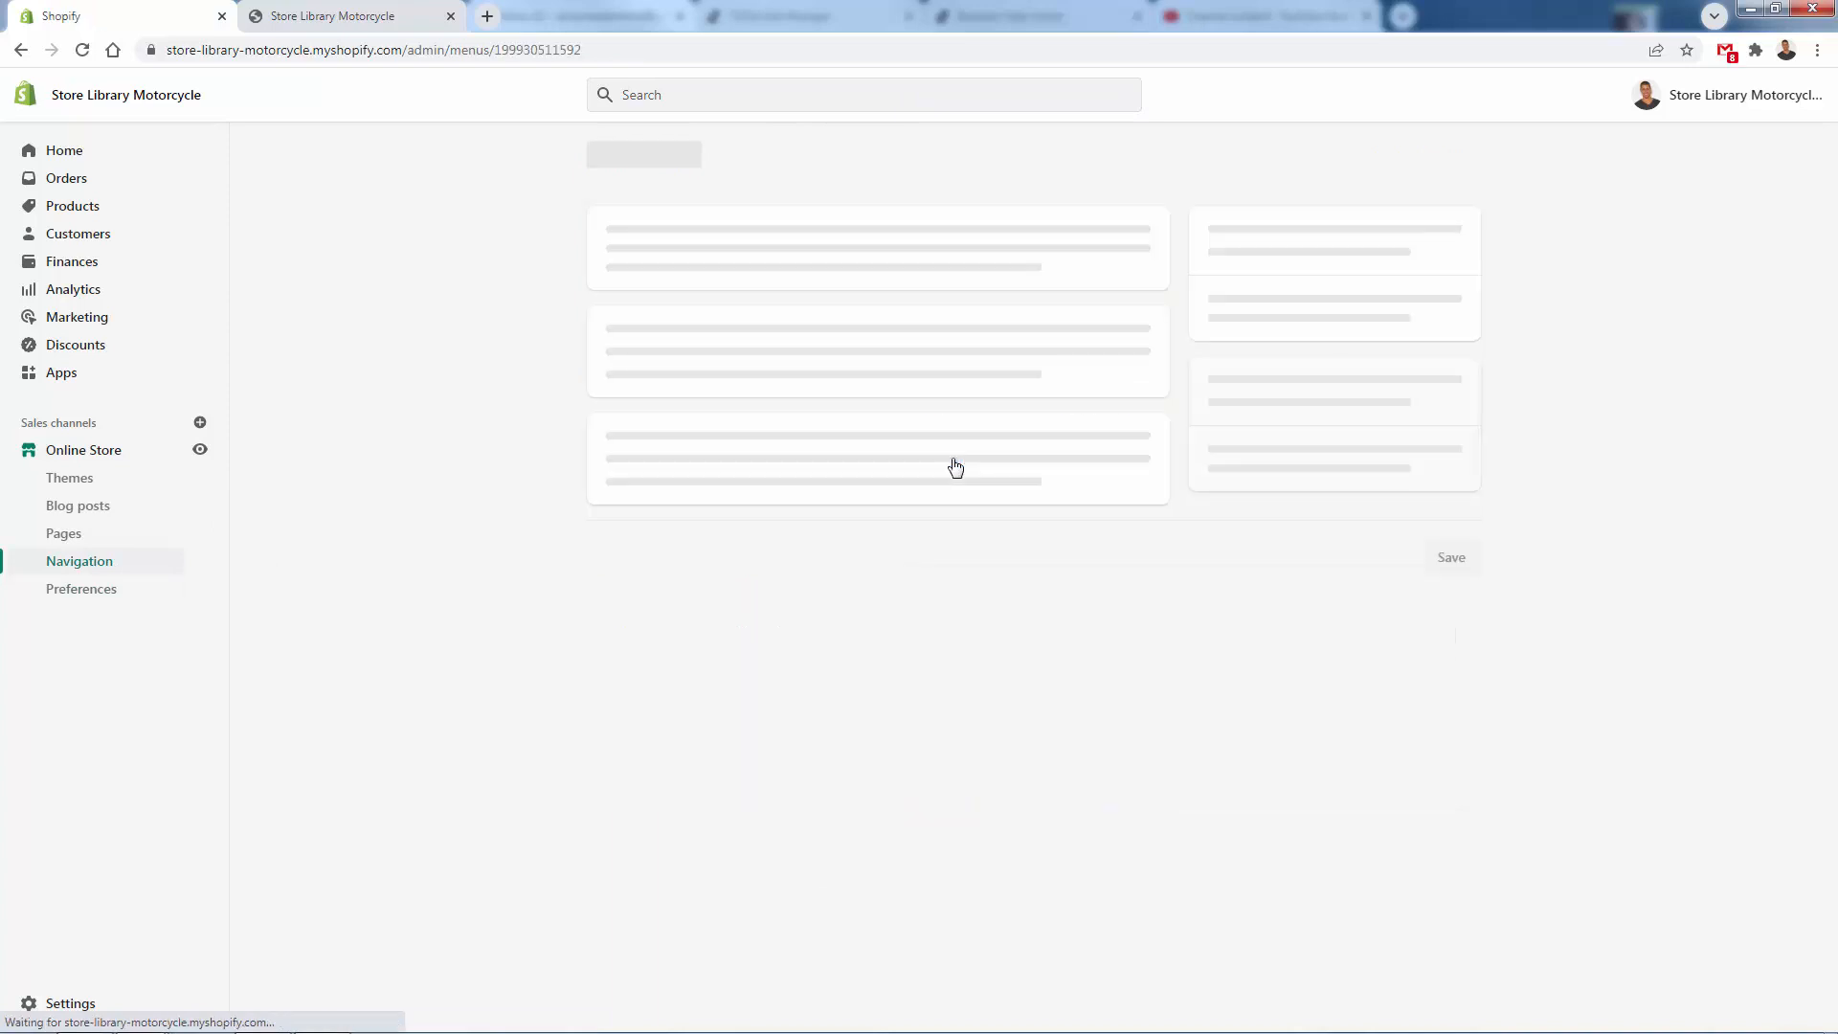
left_click(849, 446)
left_click(1616, 304)
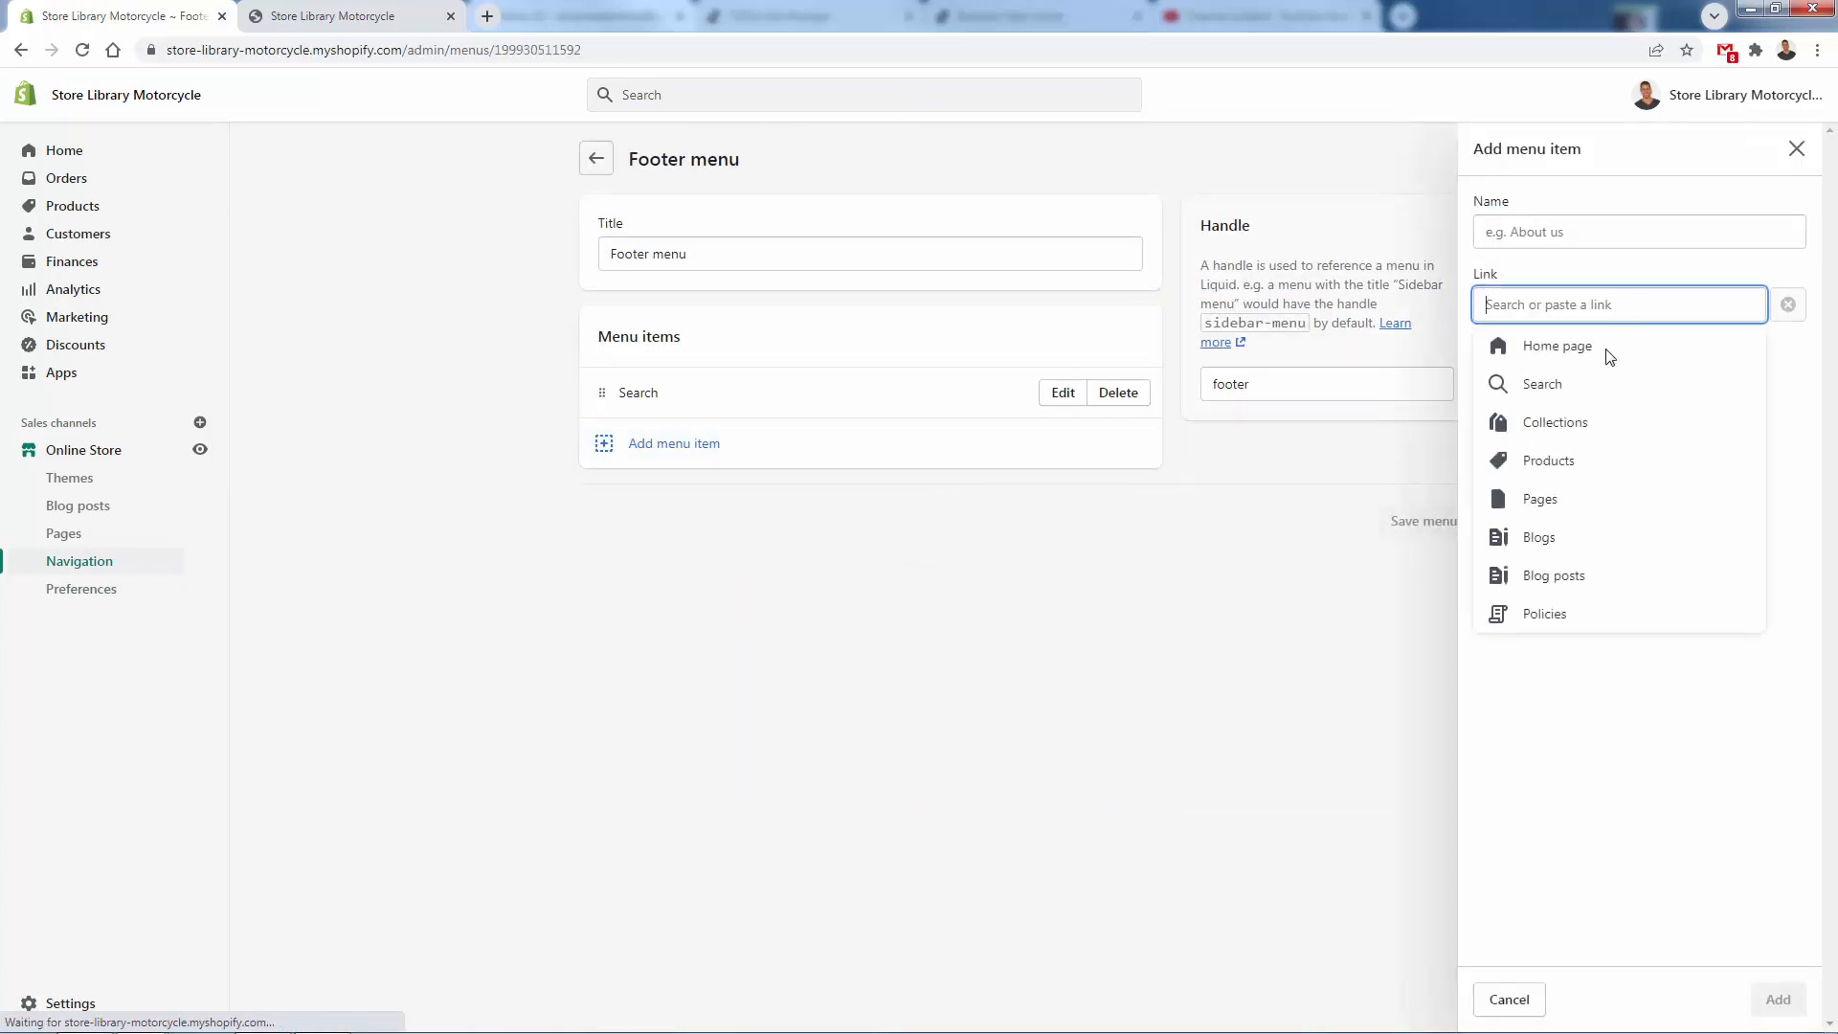
left_click(1558, 614)
left_click(1550, 383)
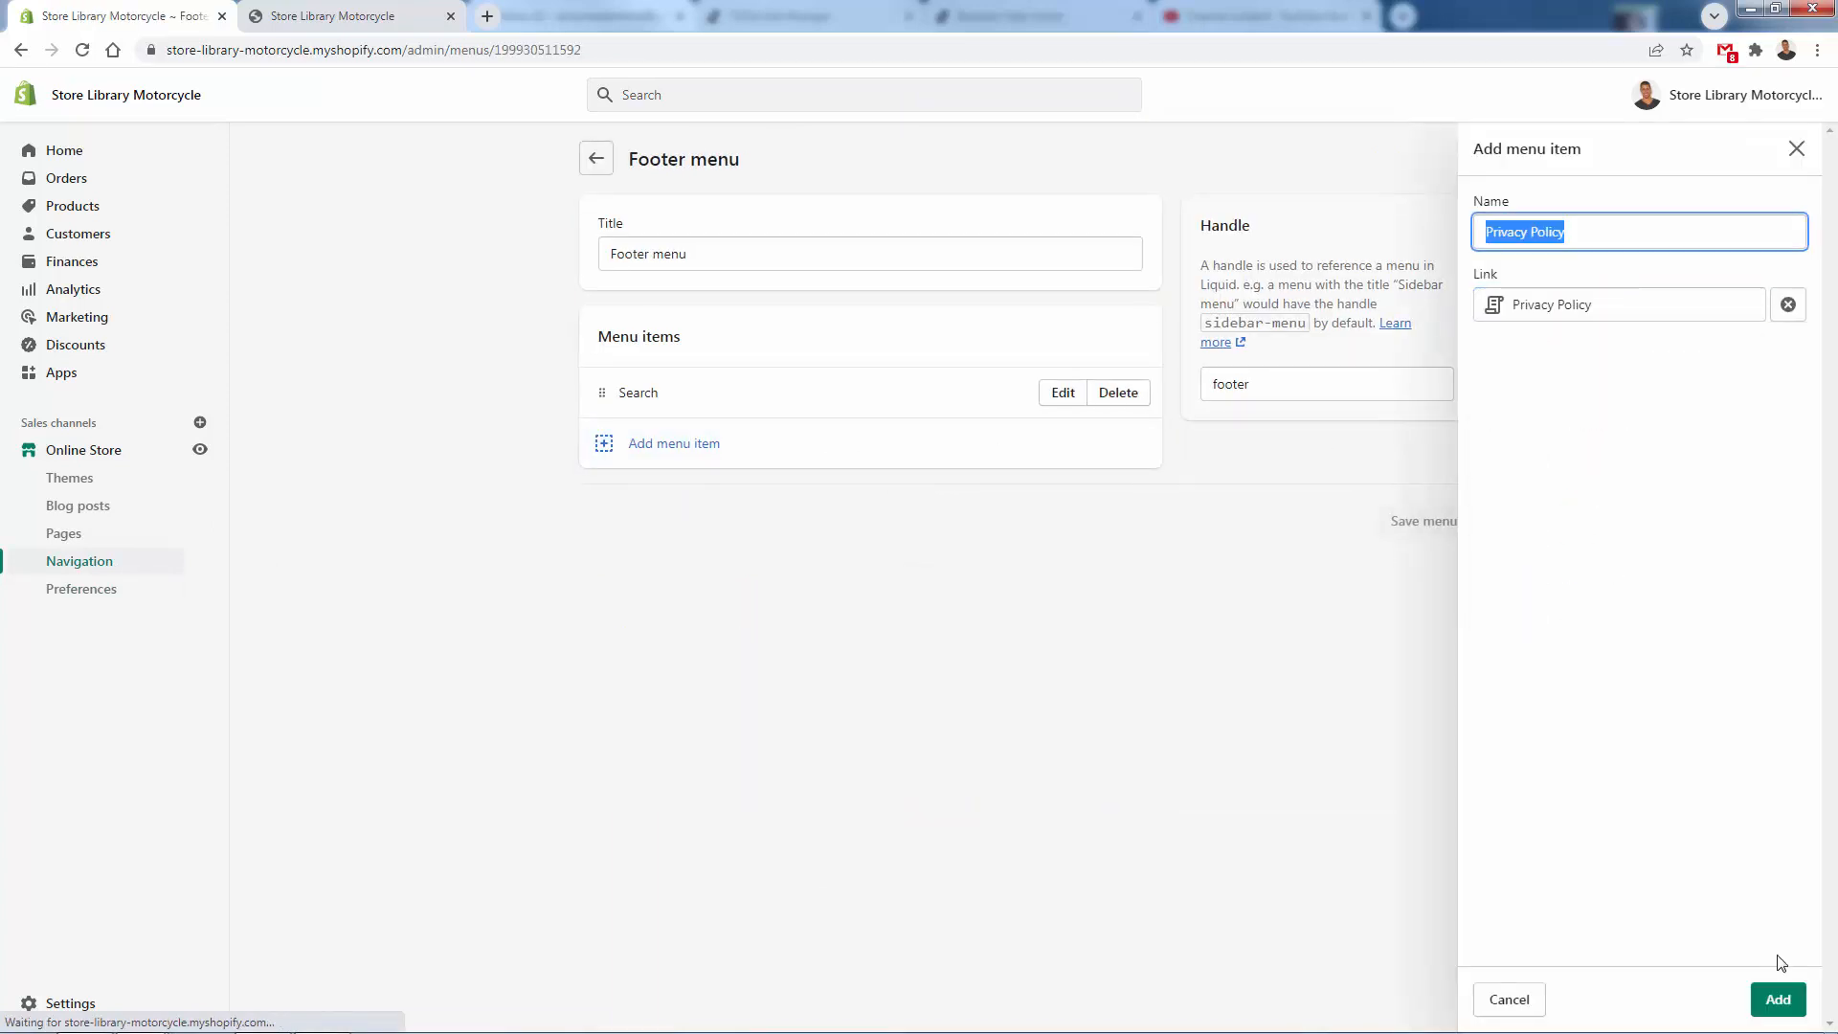
left_click(1778, 999)
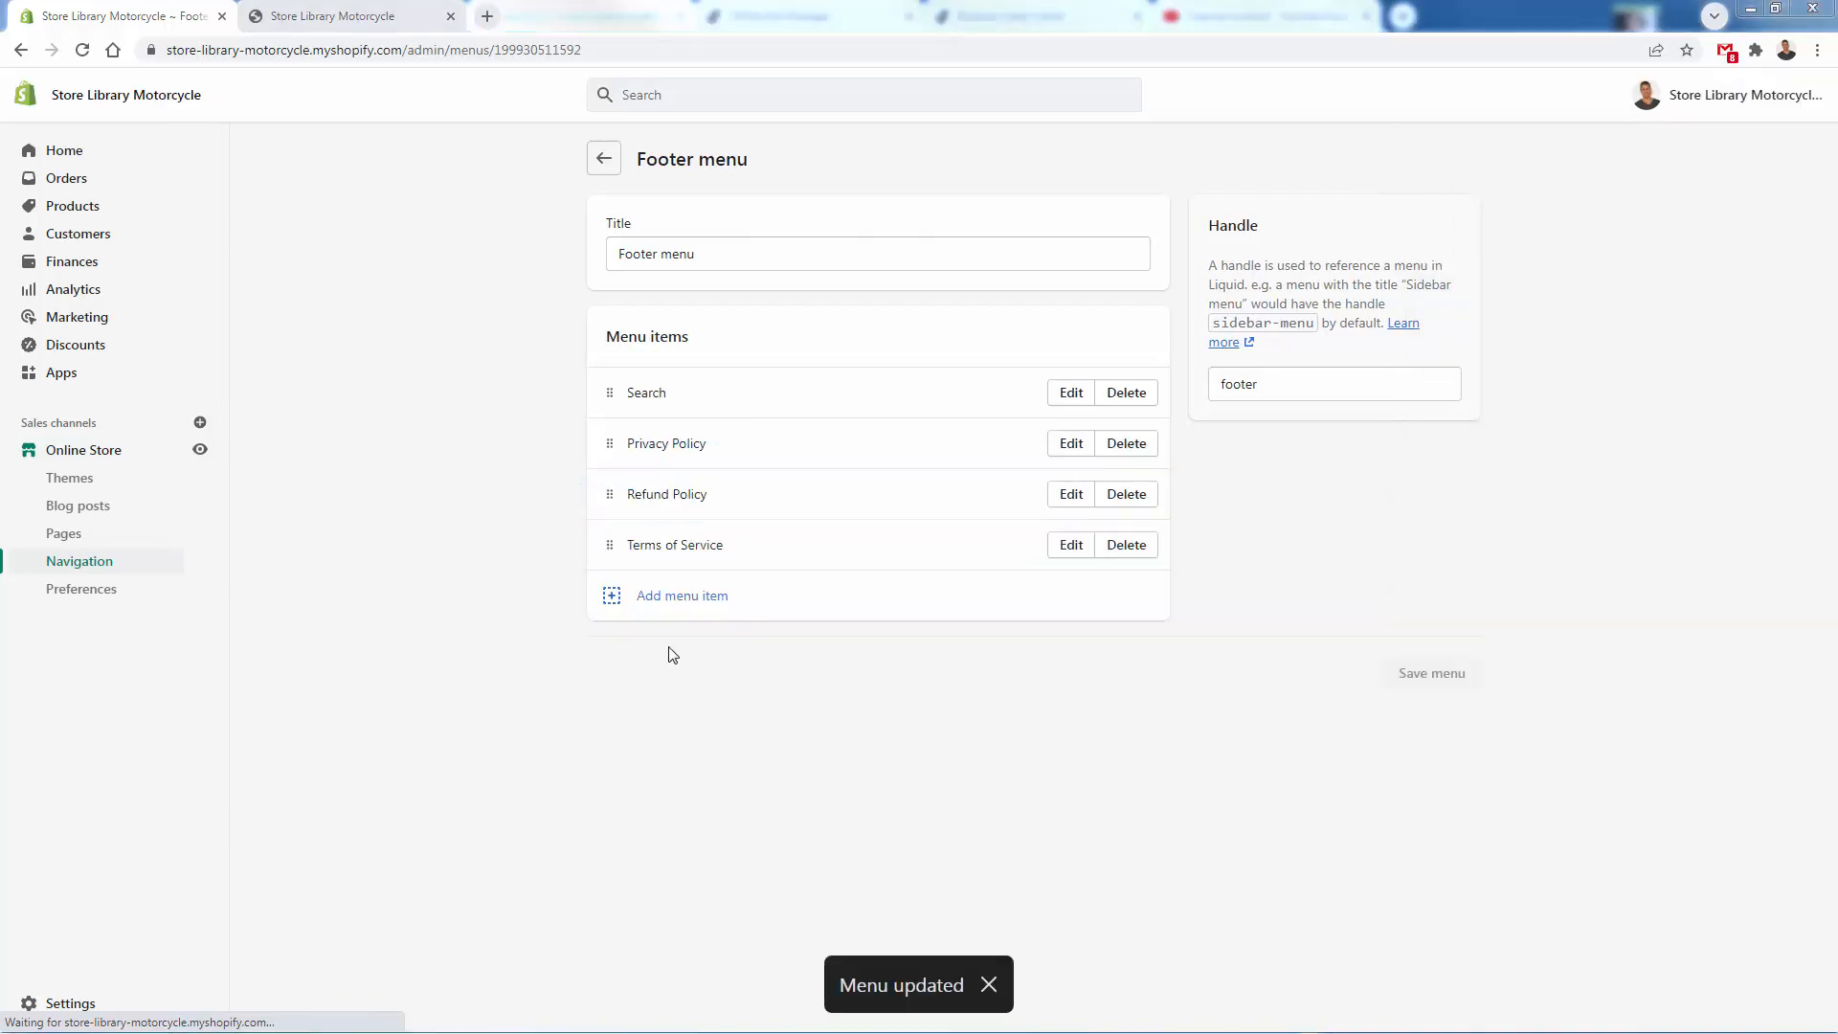
- Reload the storefront preview and review the homepage from the hero banner to the footer's policy links
left_click(333, 16)
left_click(83, 50)
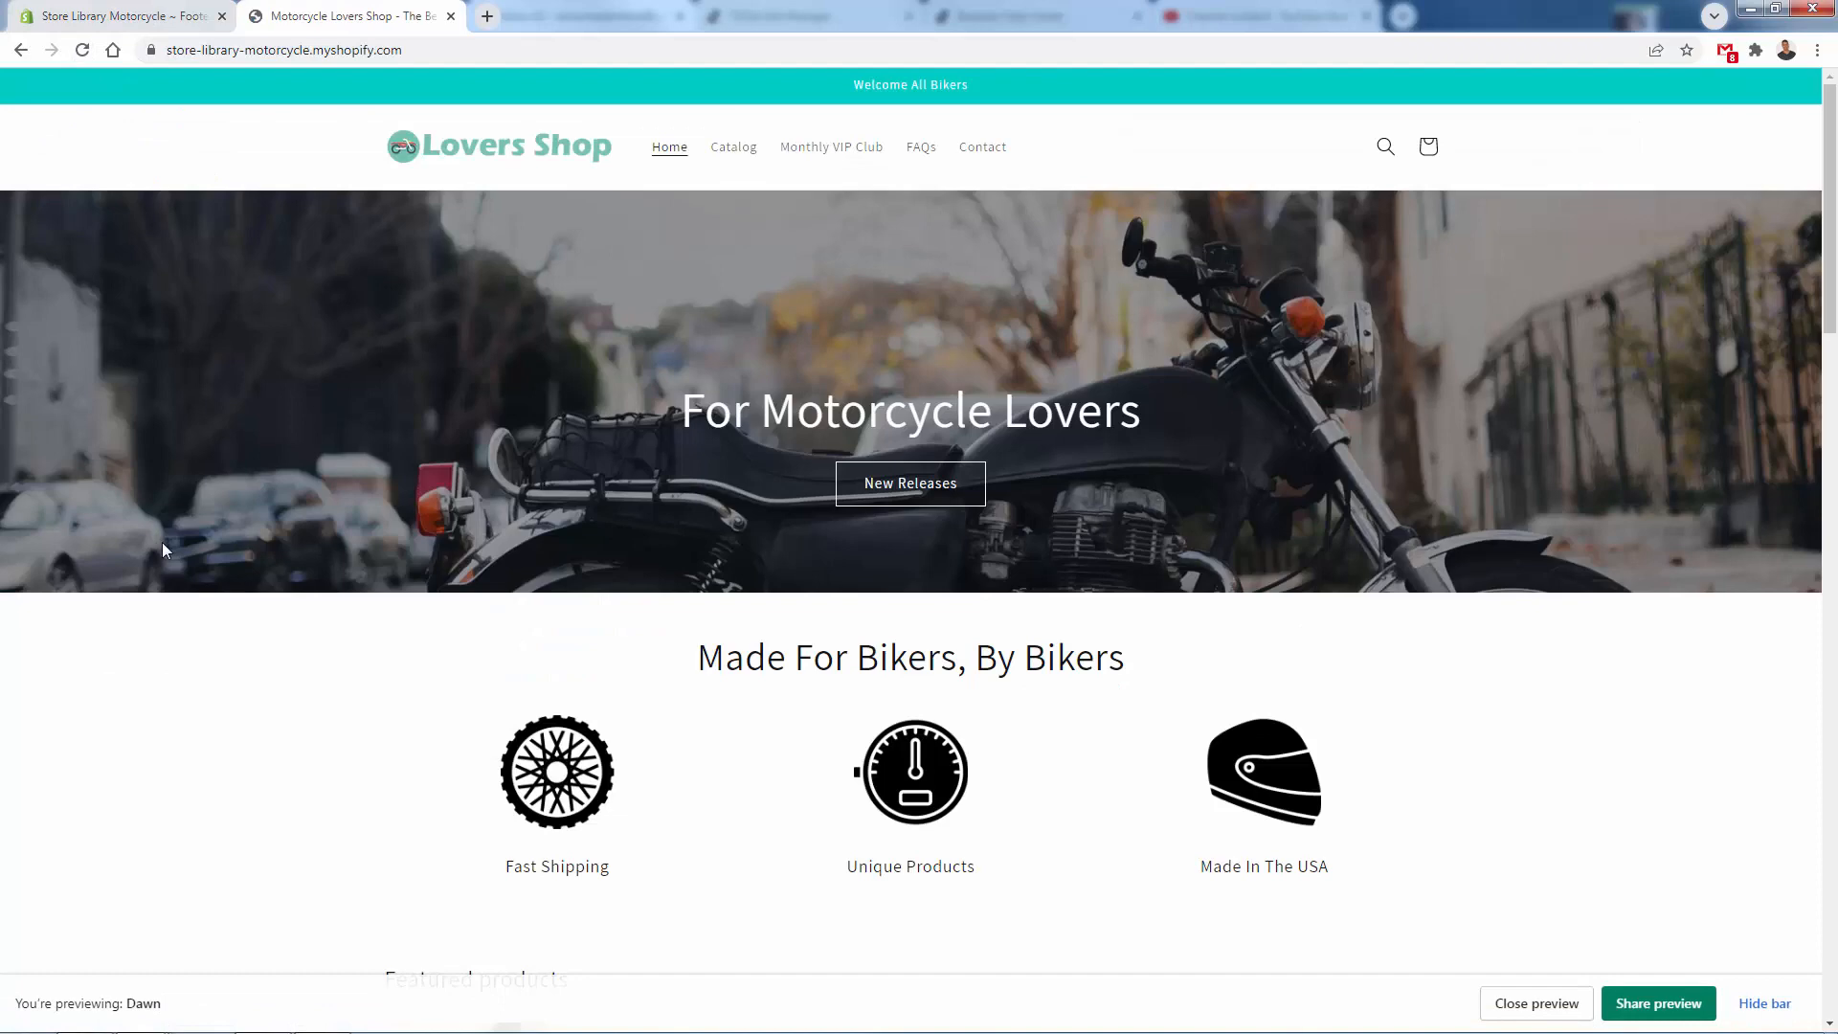
scroll(356, 323, "down", 2)
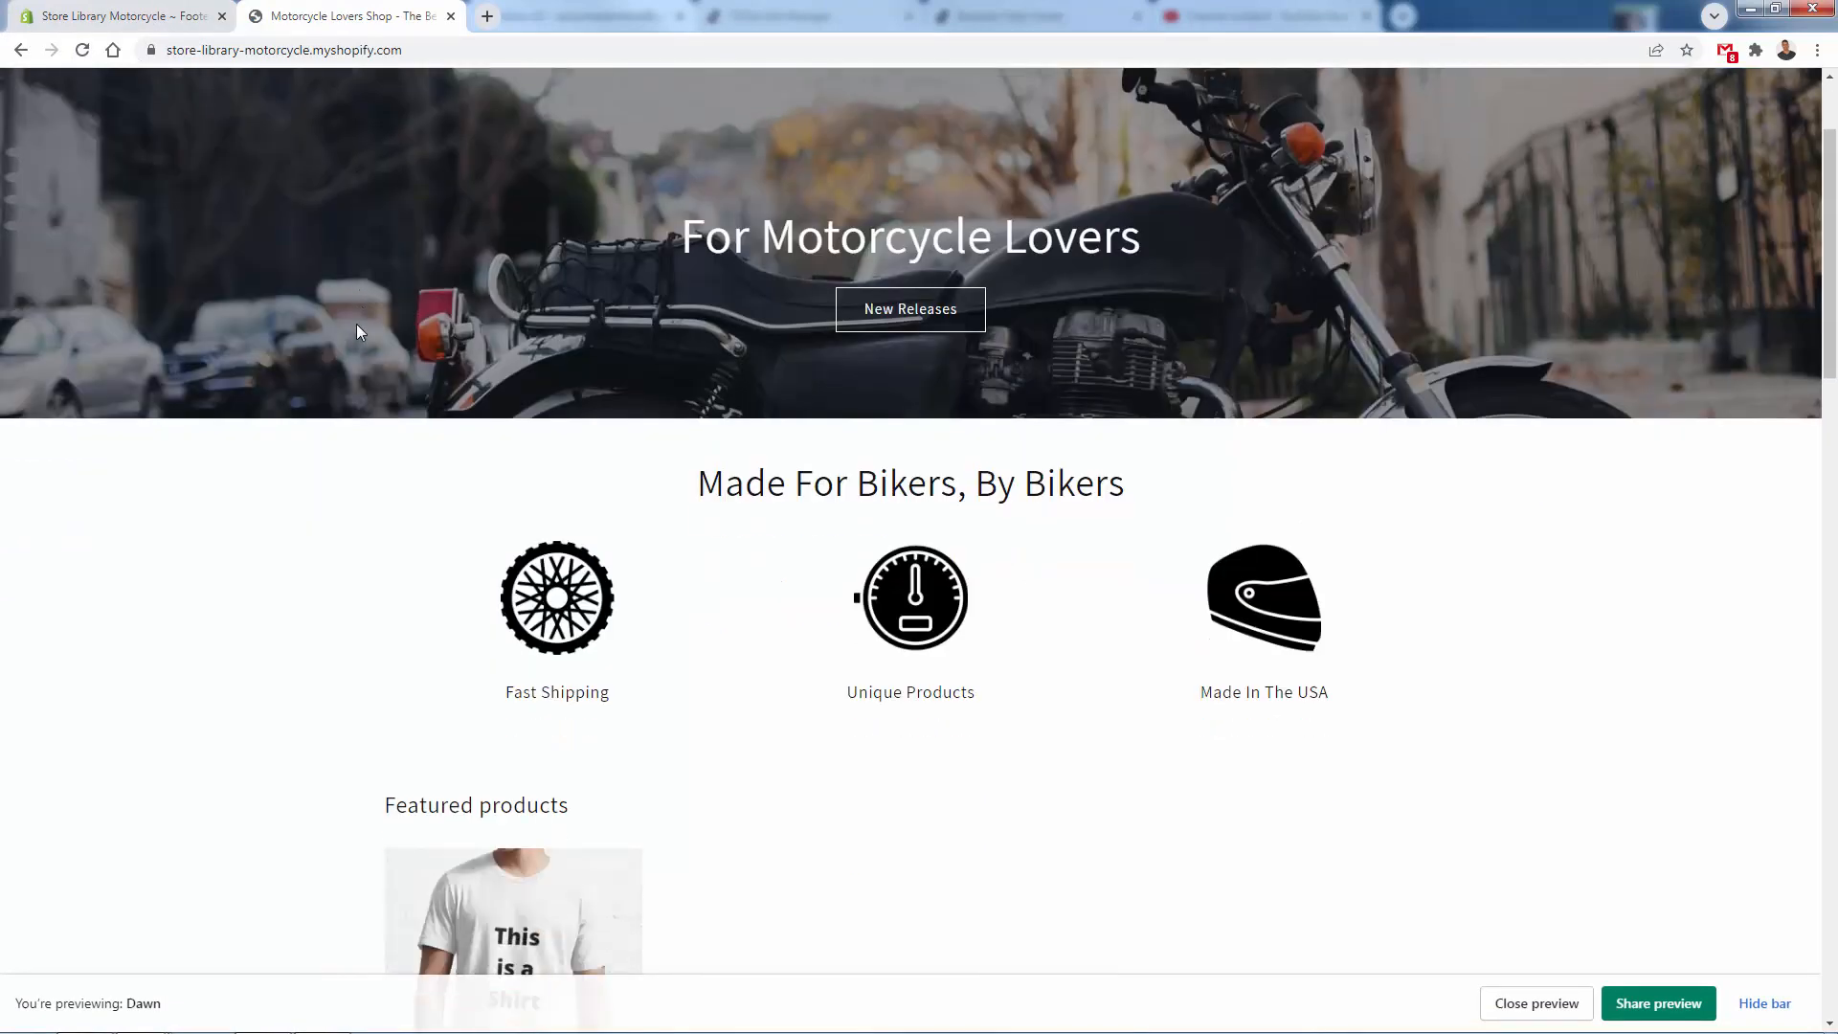
scroll(356, 323, "up", 2)
scroll(529, 421, "down", 1)
scroll(528, 421, "down", 1)
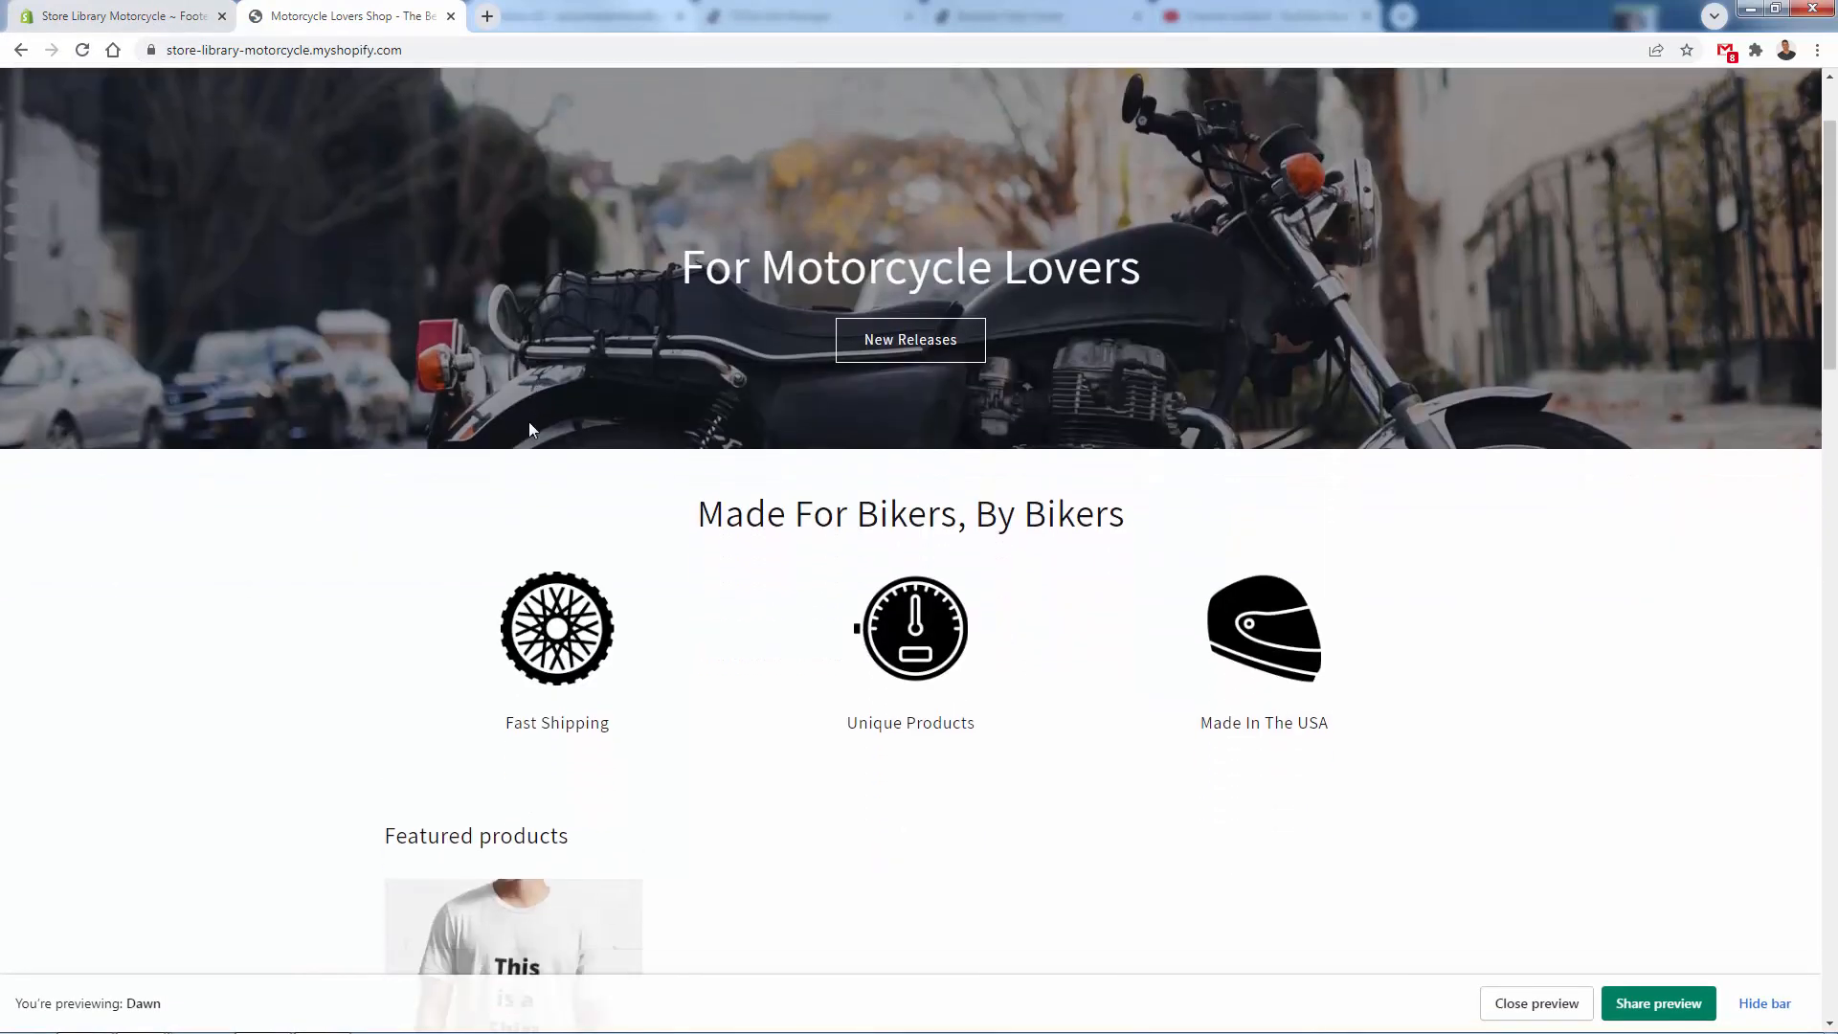
scroll(553, 455, "down", 3)
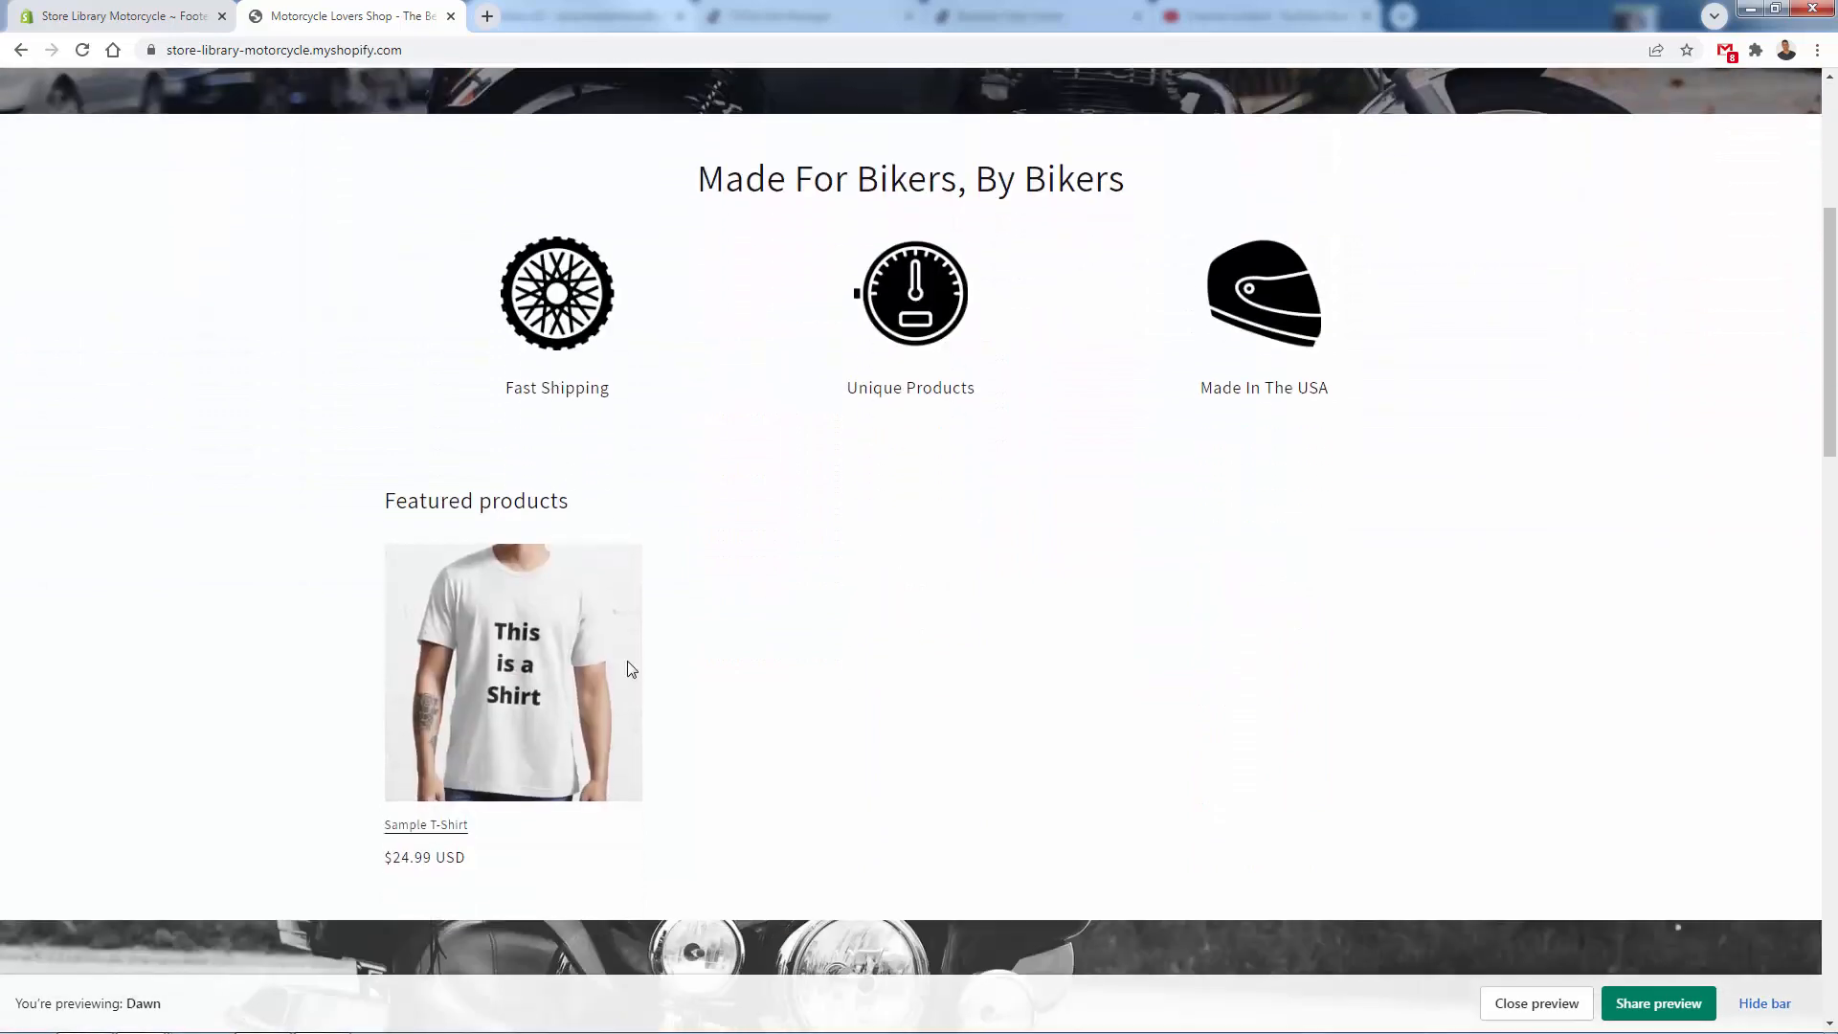
scroll(638, 606, "down", 2)
scroll(637, 606, "down", 8)
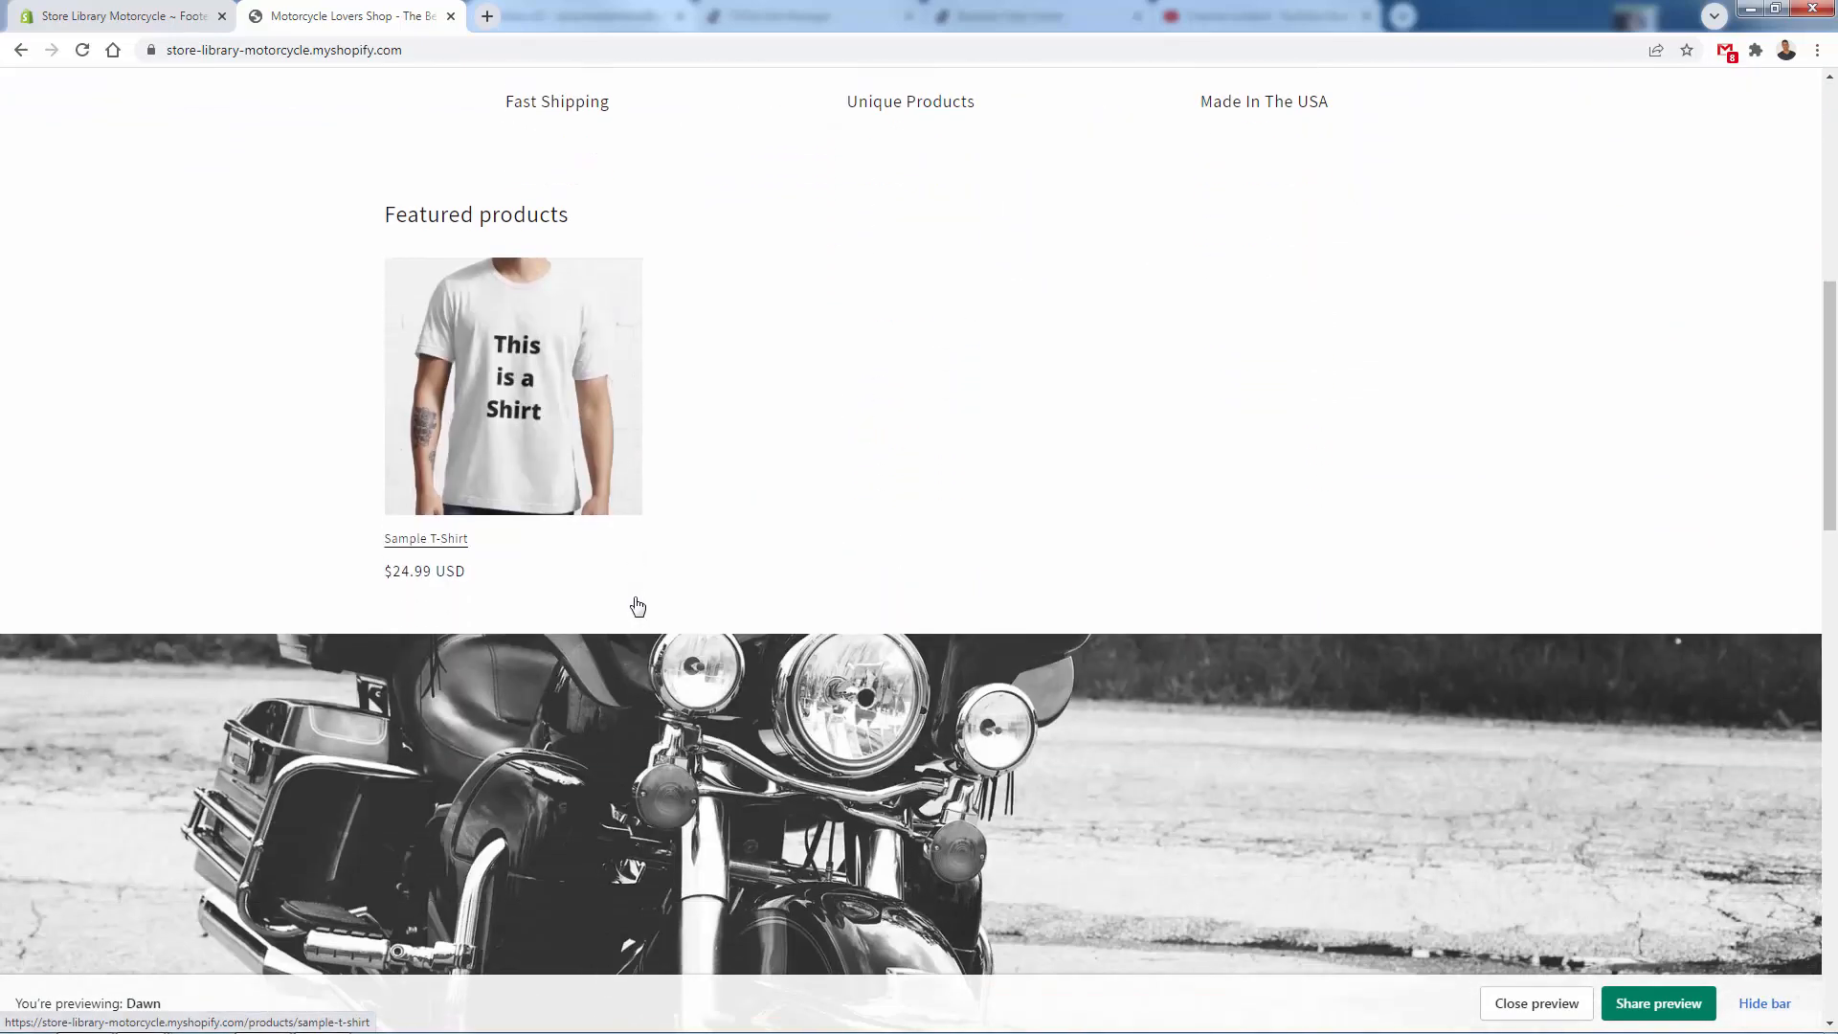
scroll(777, 567, "down", 14)
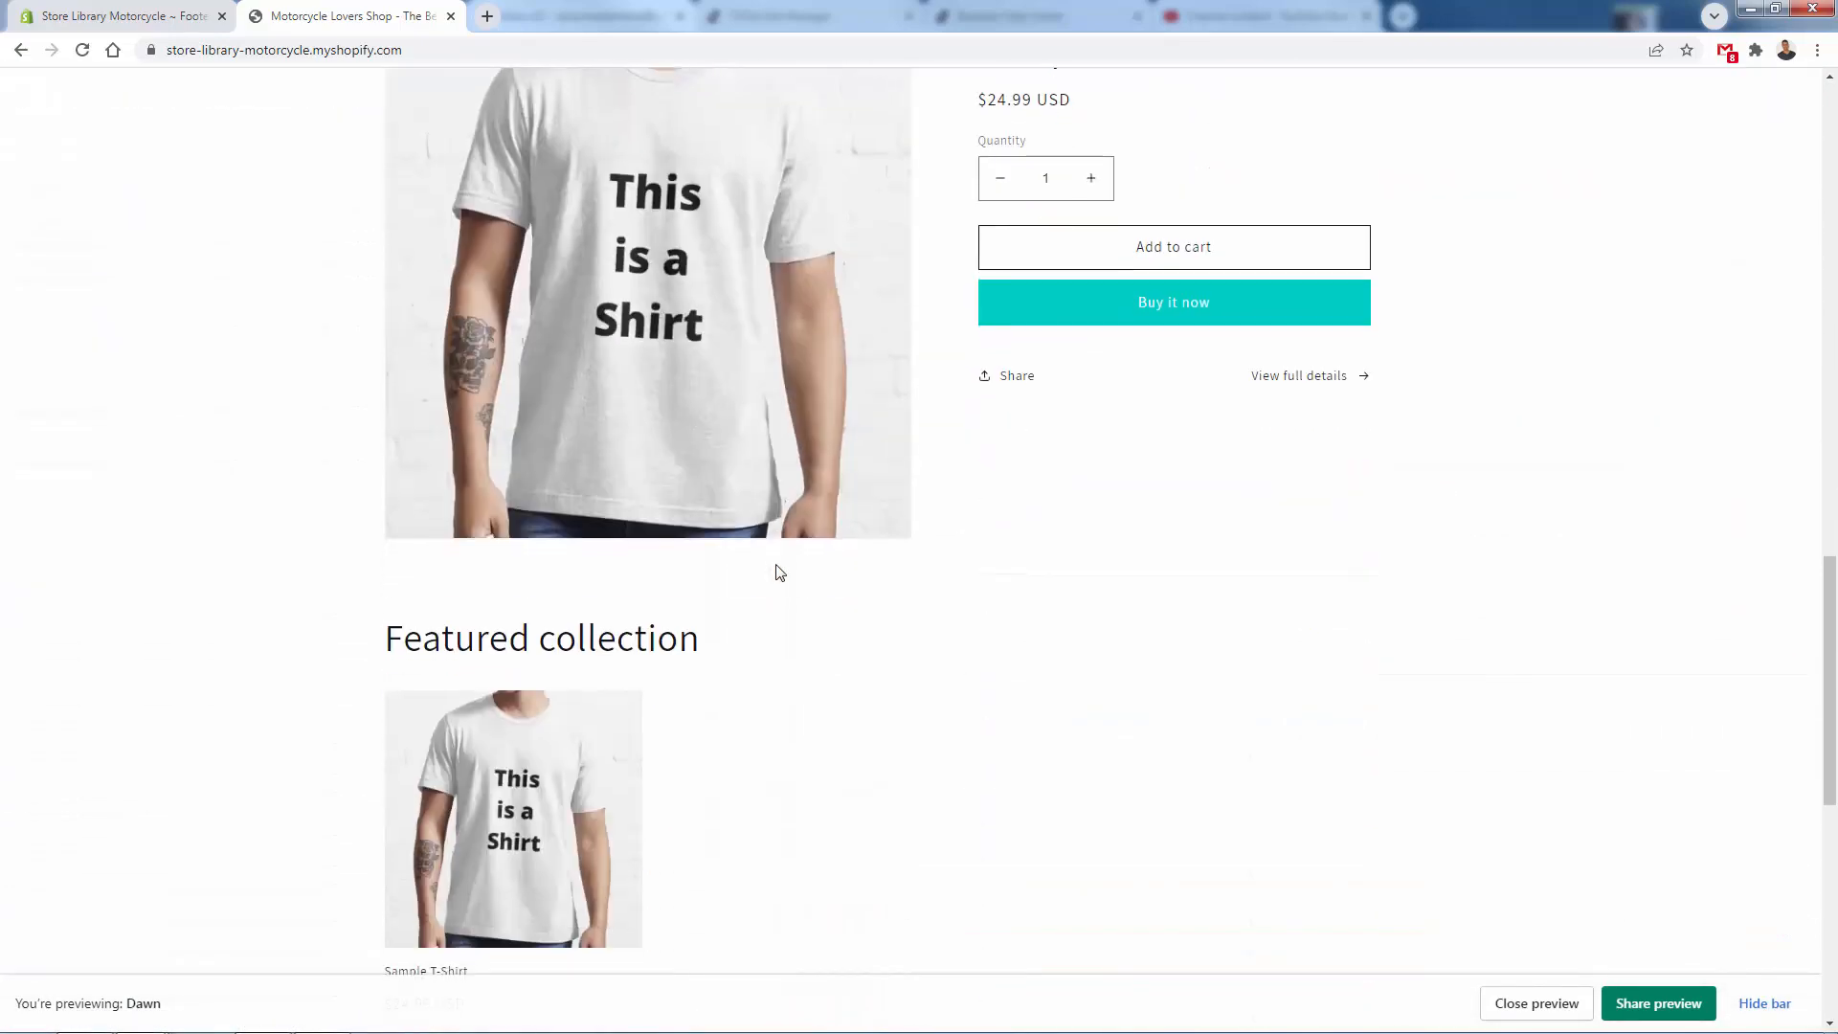
scroll(986, 410, "down", 1)
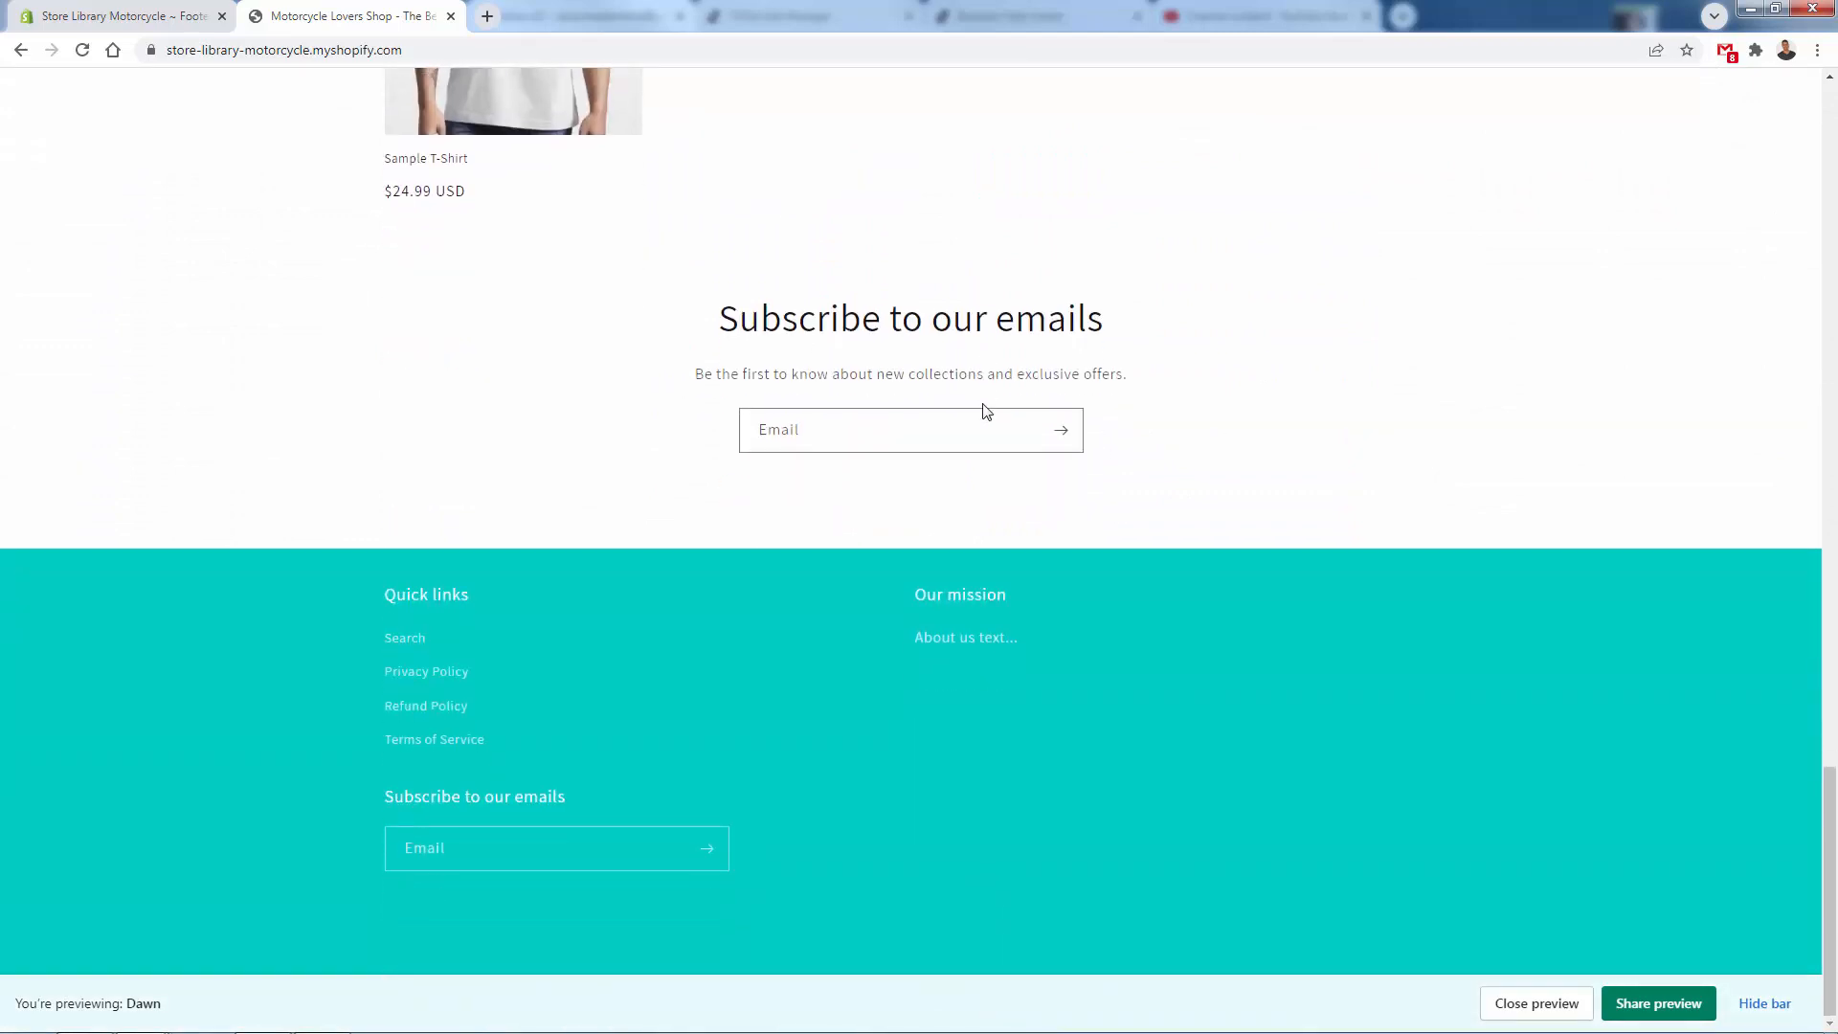
- Review the Sample T-Shirt product page down to its footer and return to the store homepage
scroll(718, 682, "up", 3)
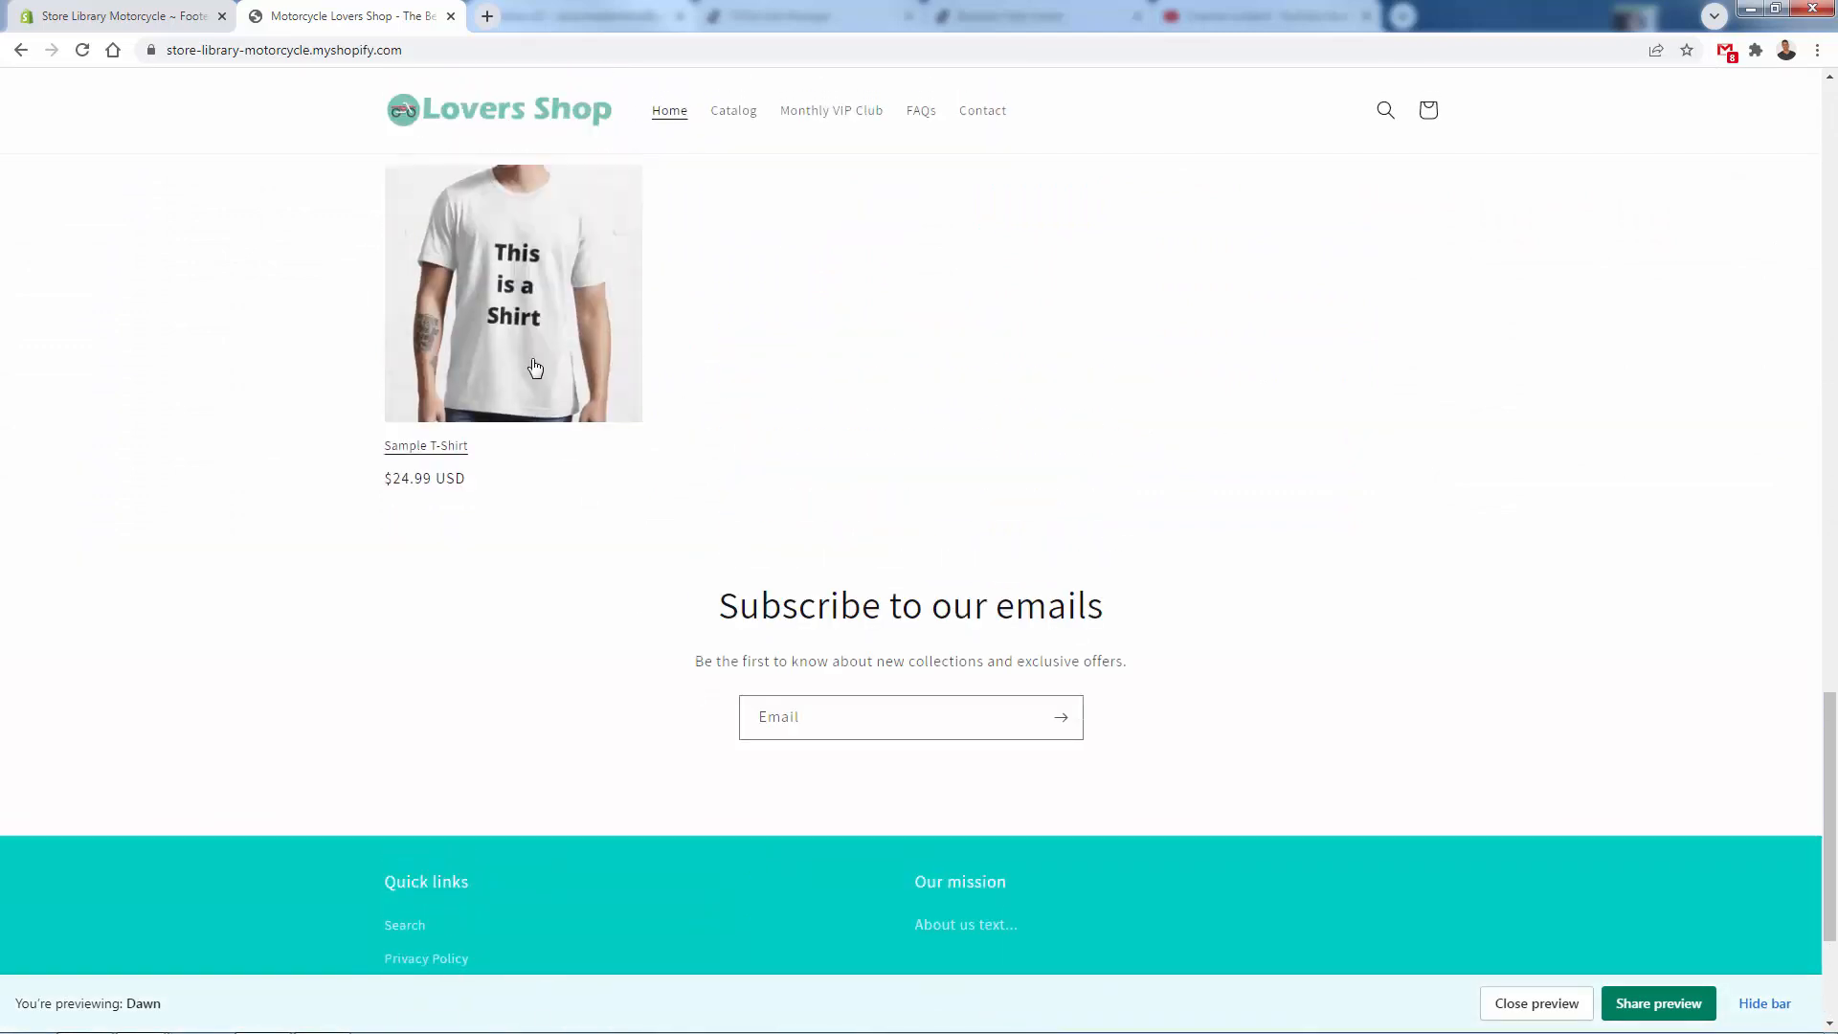
left_click(525, 340)
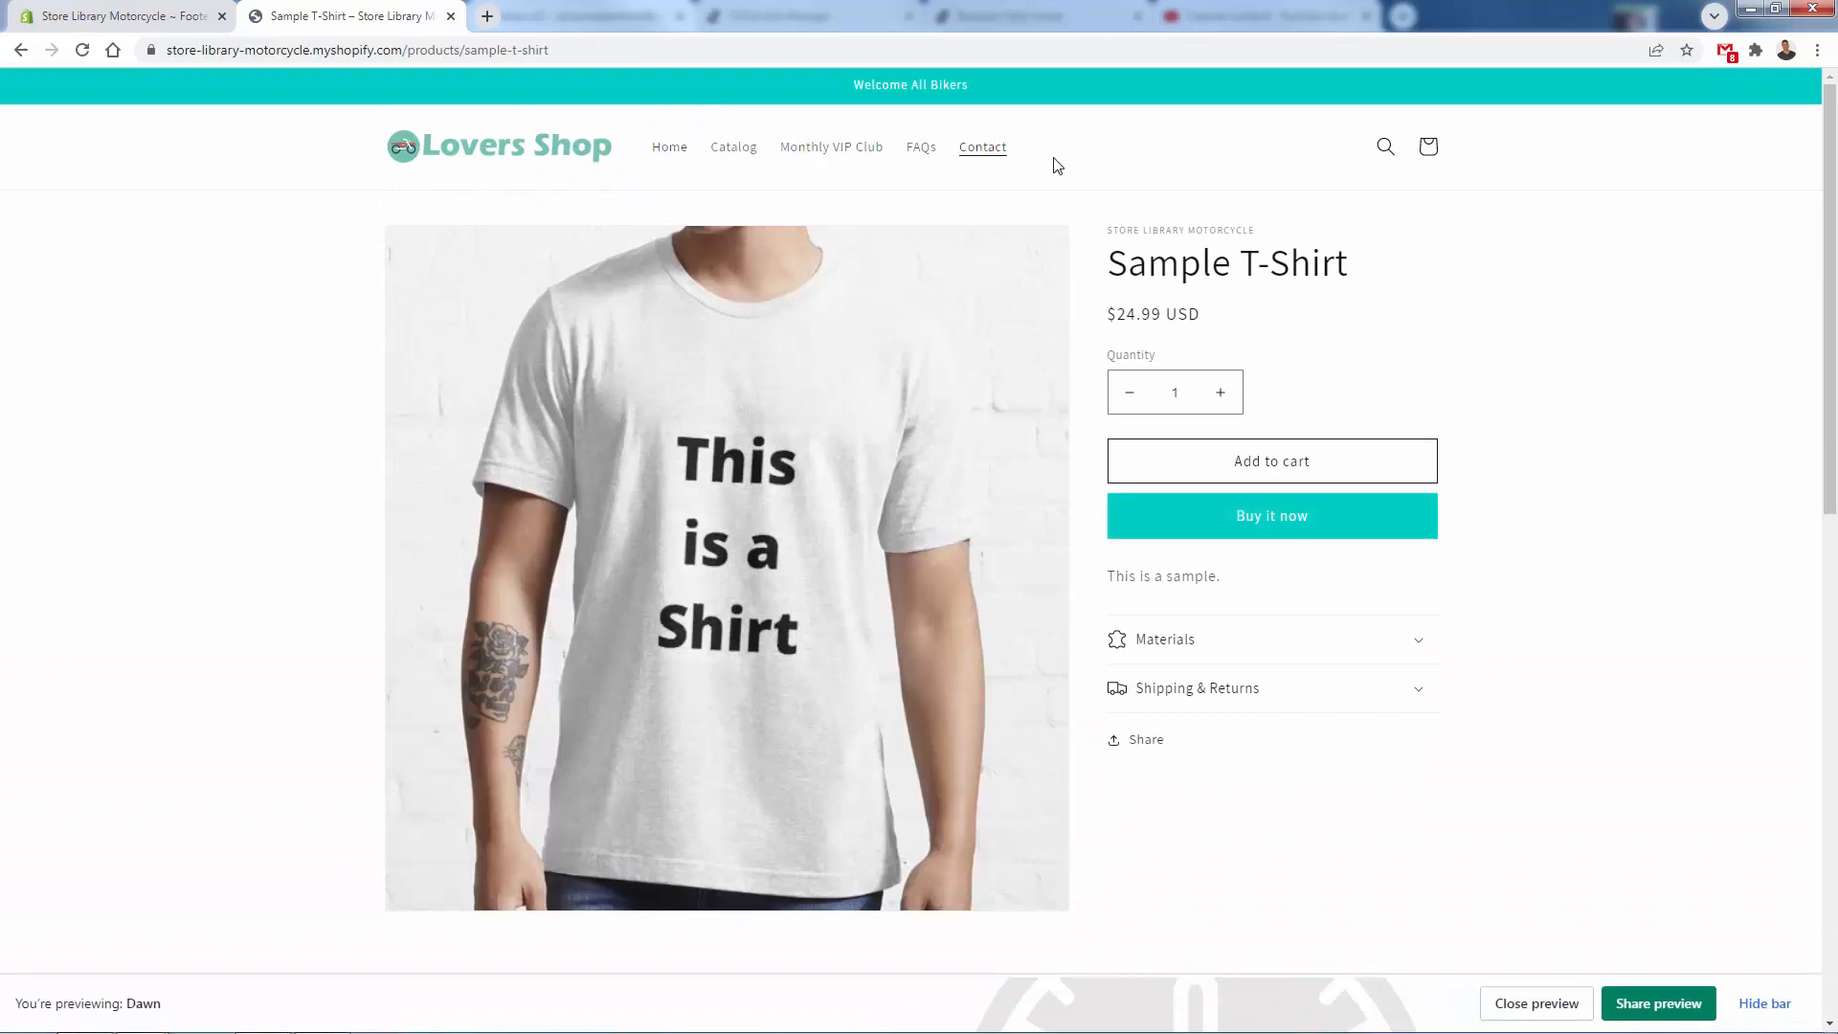
scroll(1094, 539, "down", 15)
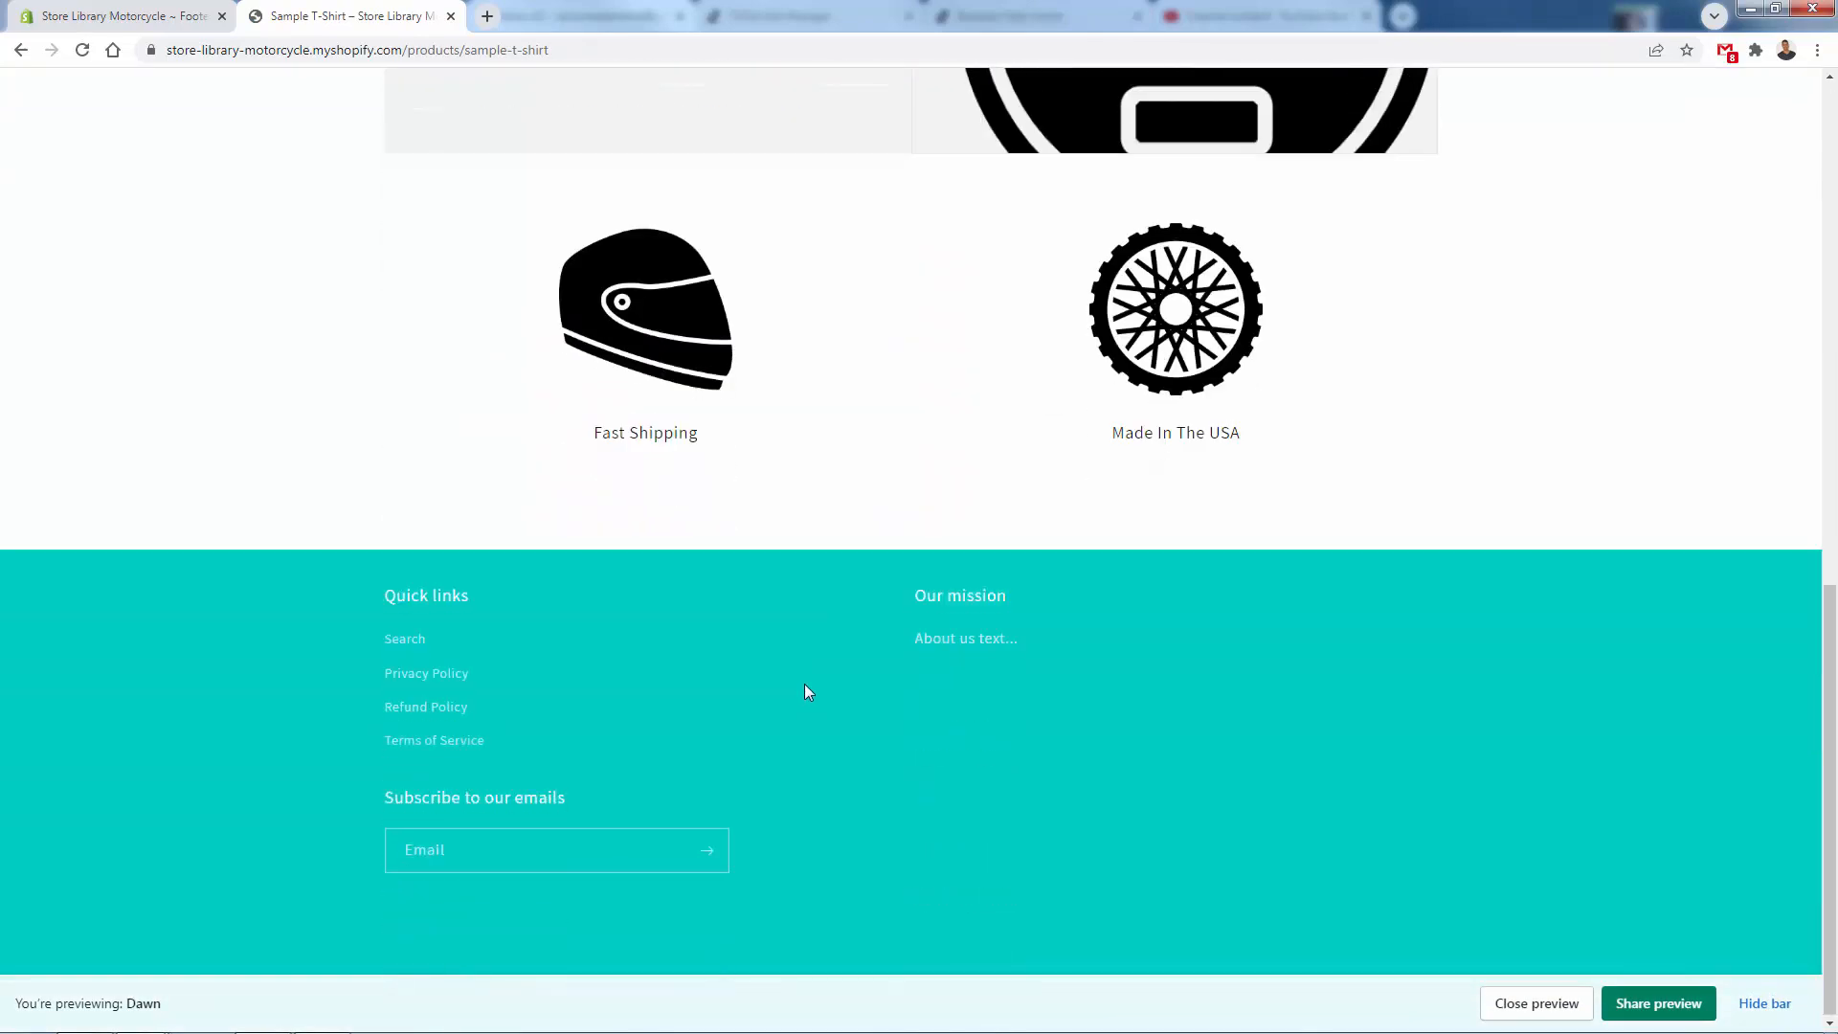
scroll(804, 683, "up", 15)
left_click(467, 139)
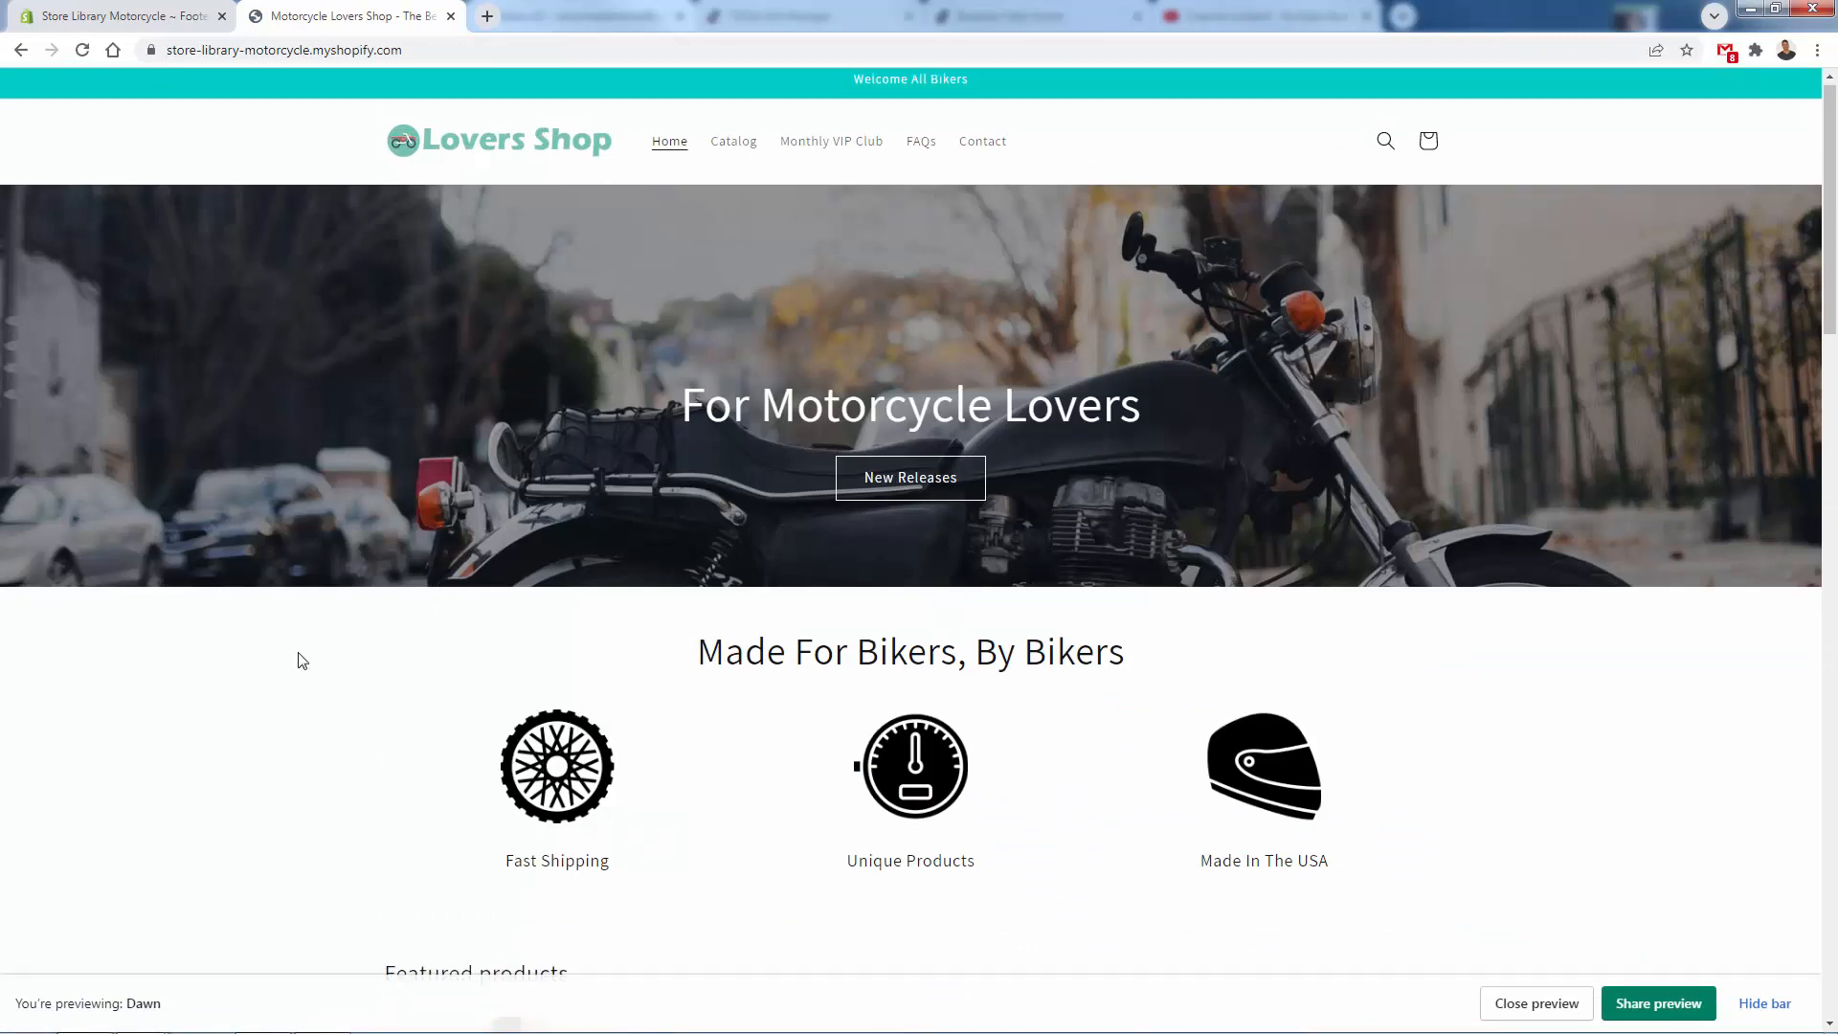
scroll(298, 659, "down", 5)
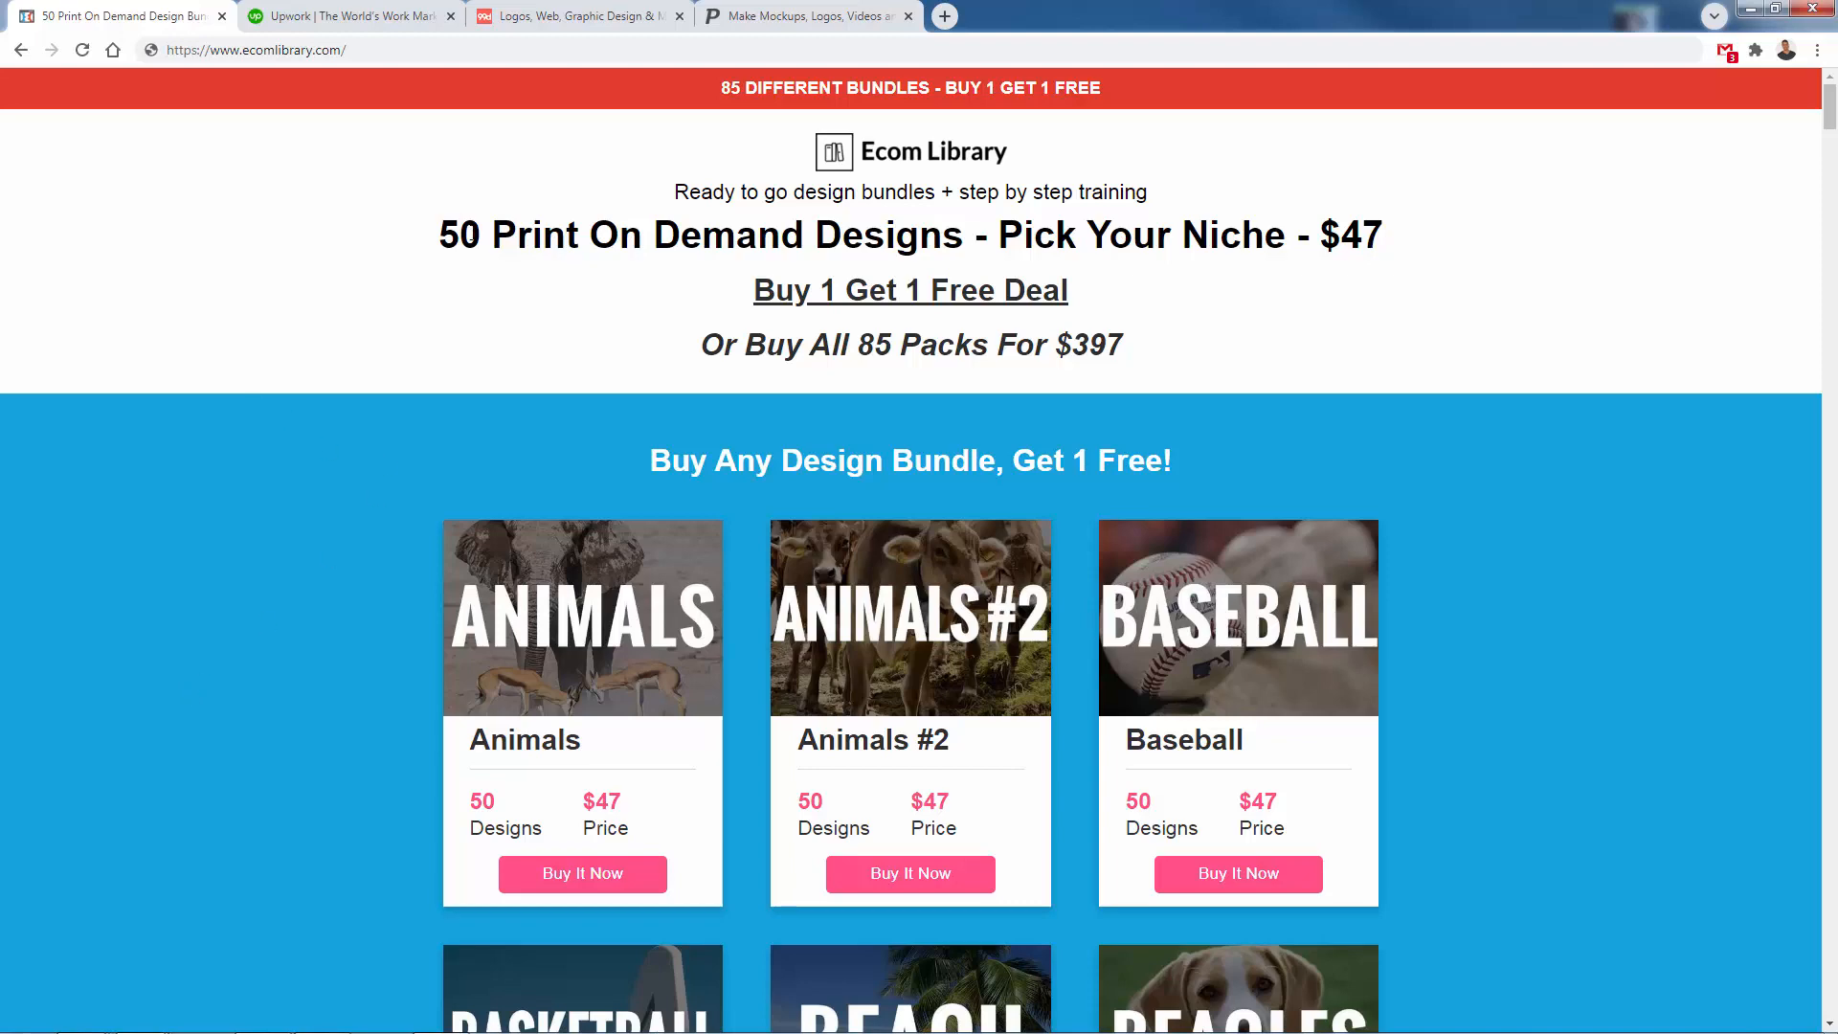
- Browse Ecom Library's print on demand design bundles and view the Upwork, 99designs and mockup-maker sites
triple_click(472, 233)
left_click(428, 301)
scroll(437, 593, "down", 20)
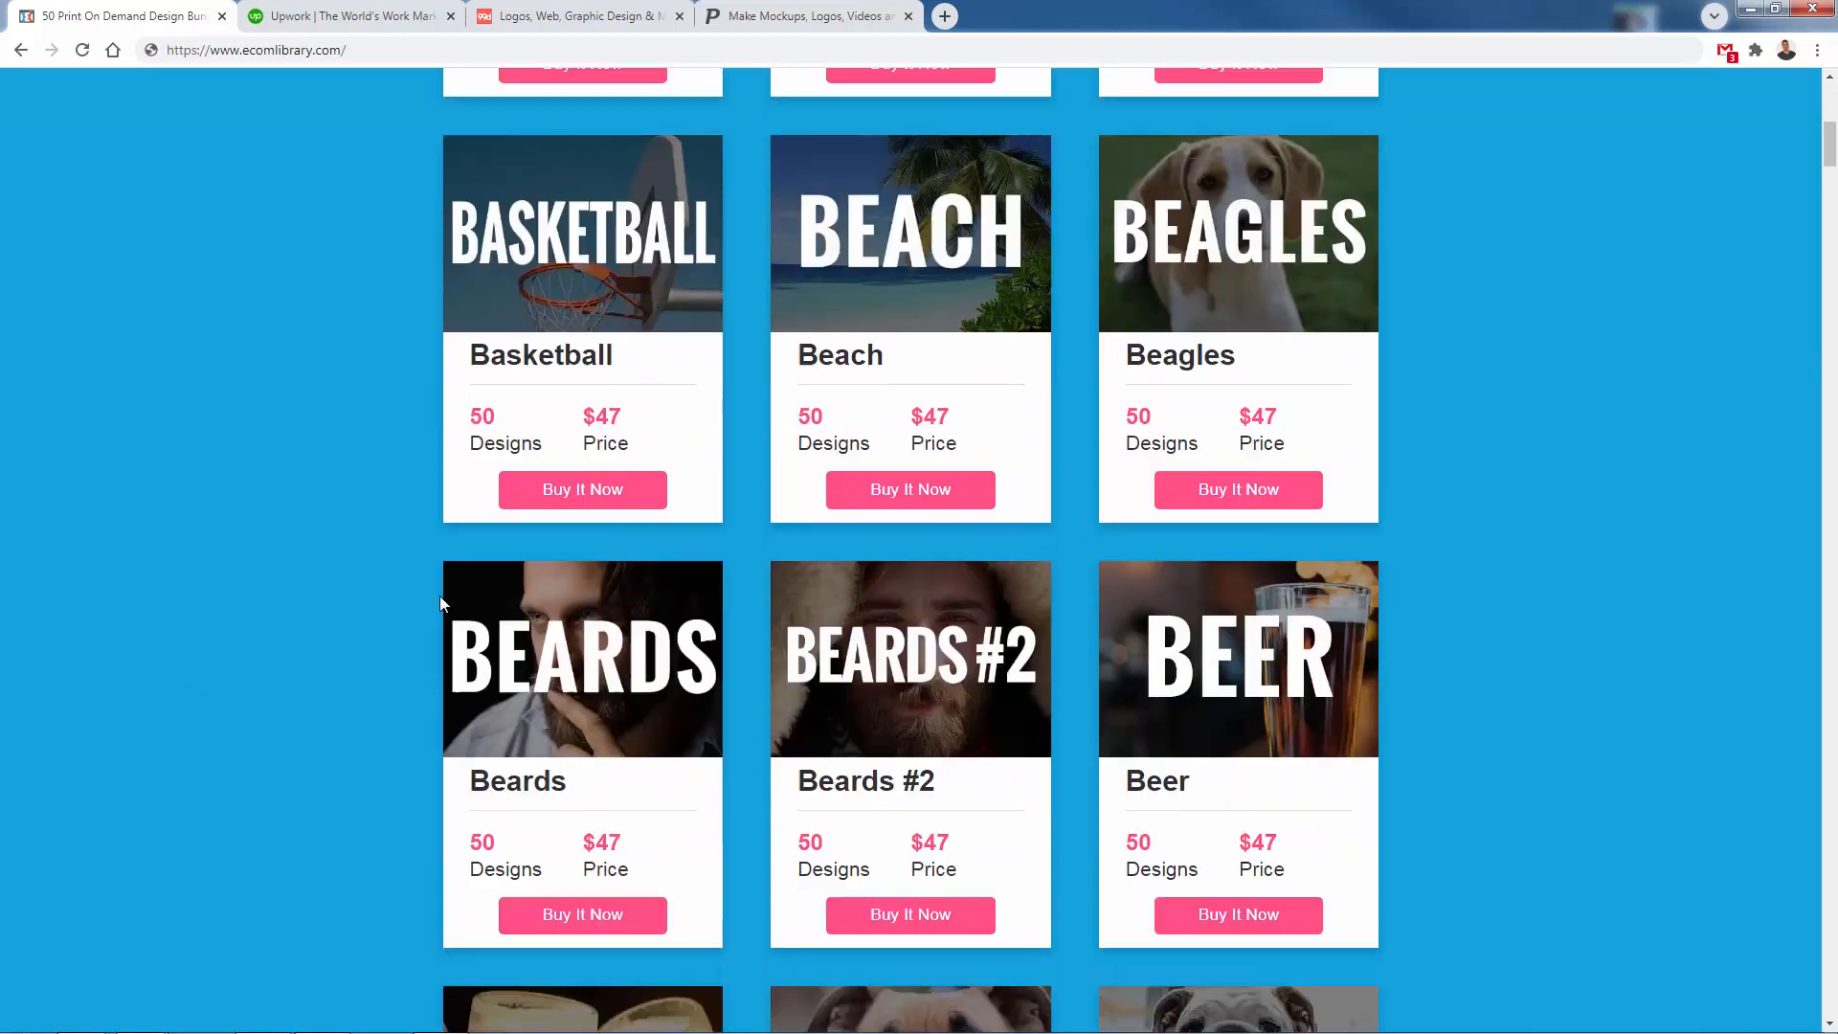
scroll(443, 627, "up", 20)
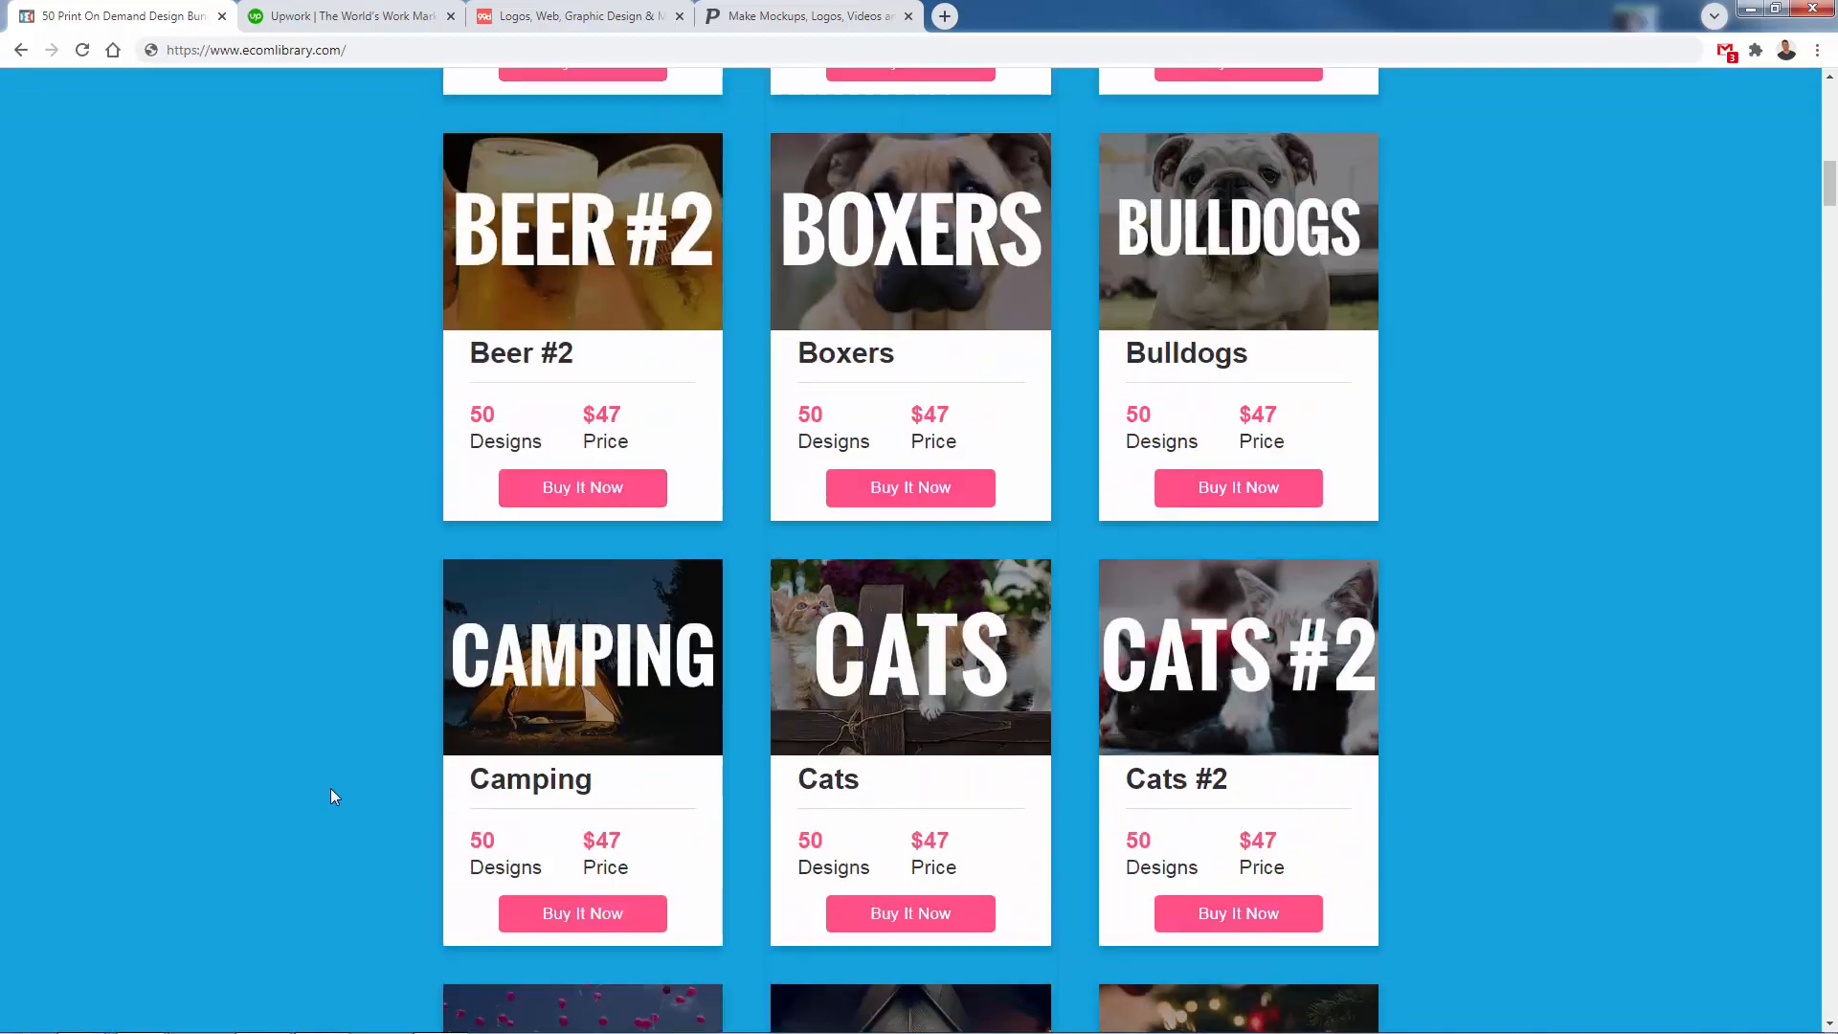
key("ctrl+Tab")
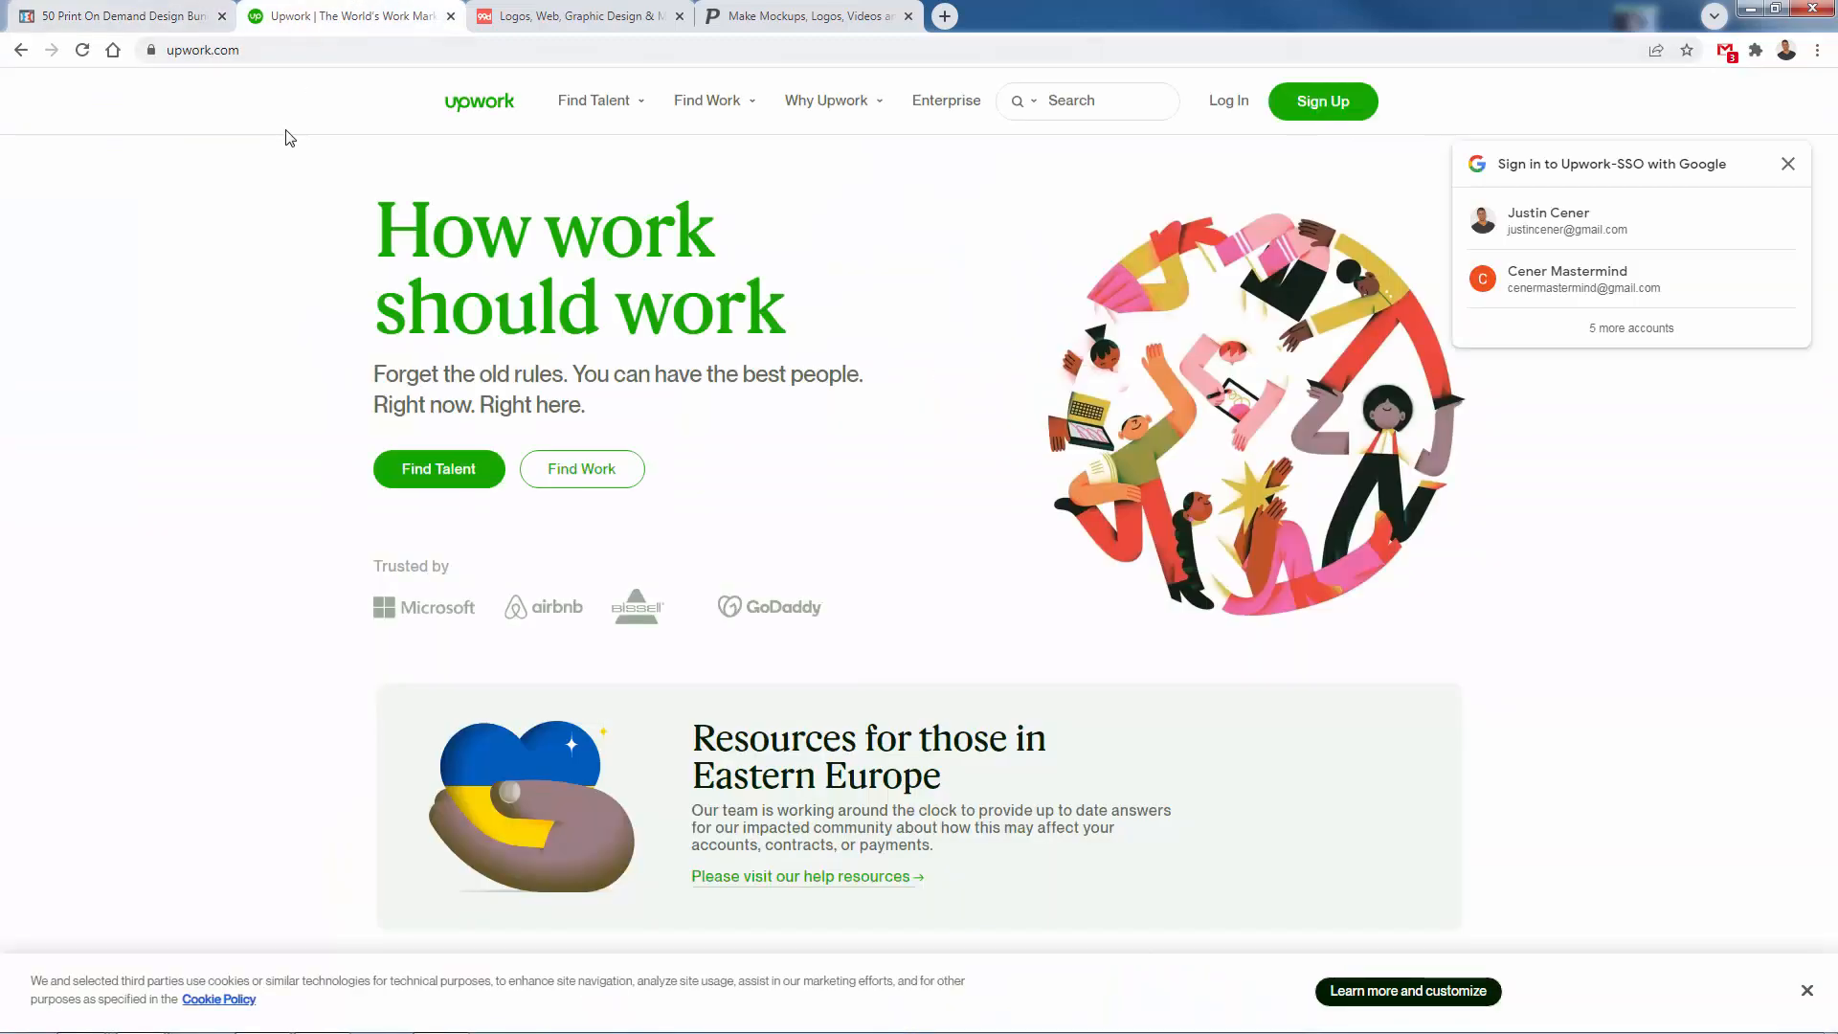
key("ctrl+Tab")
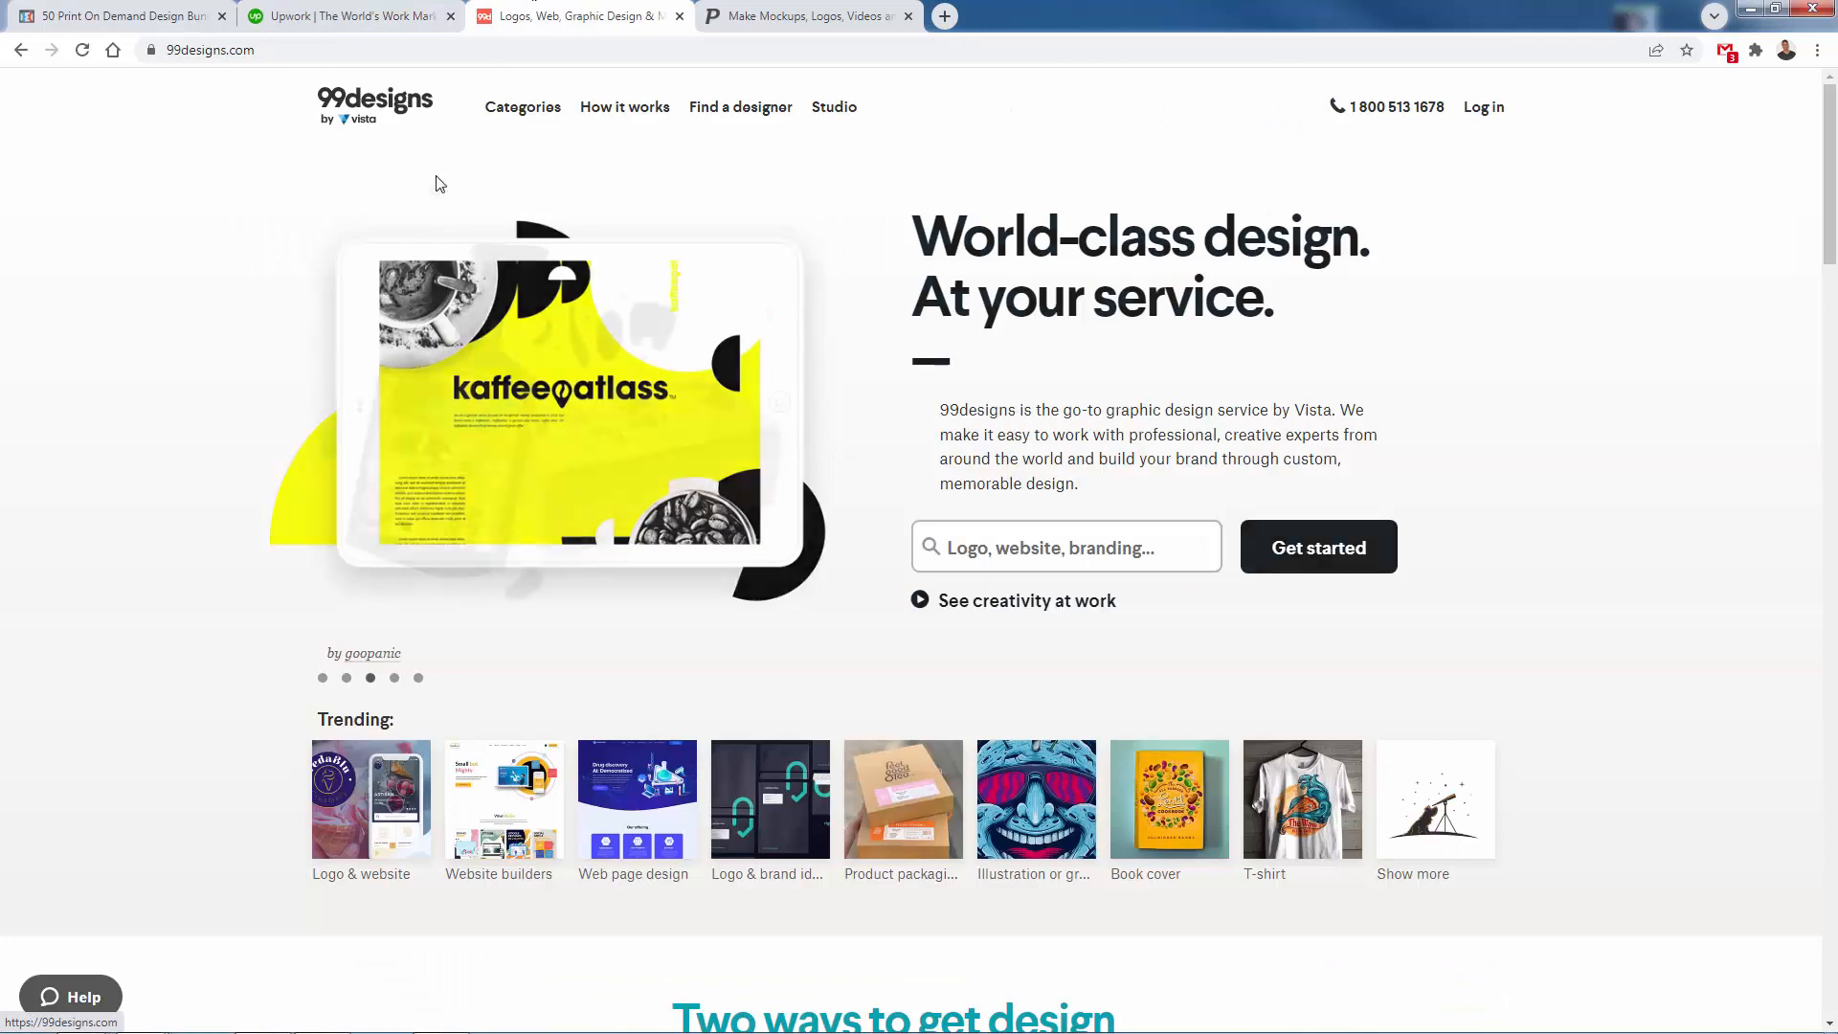
key("ctrl+Tab")
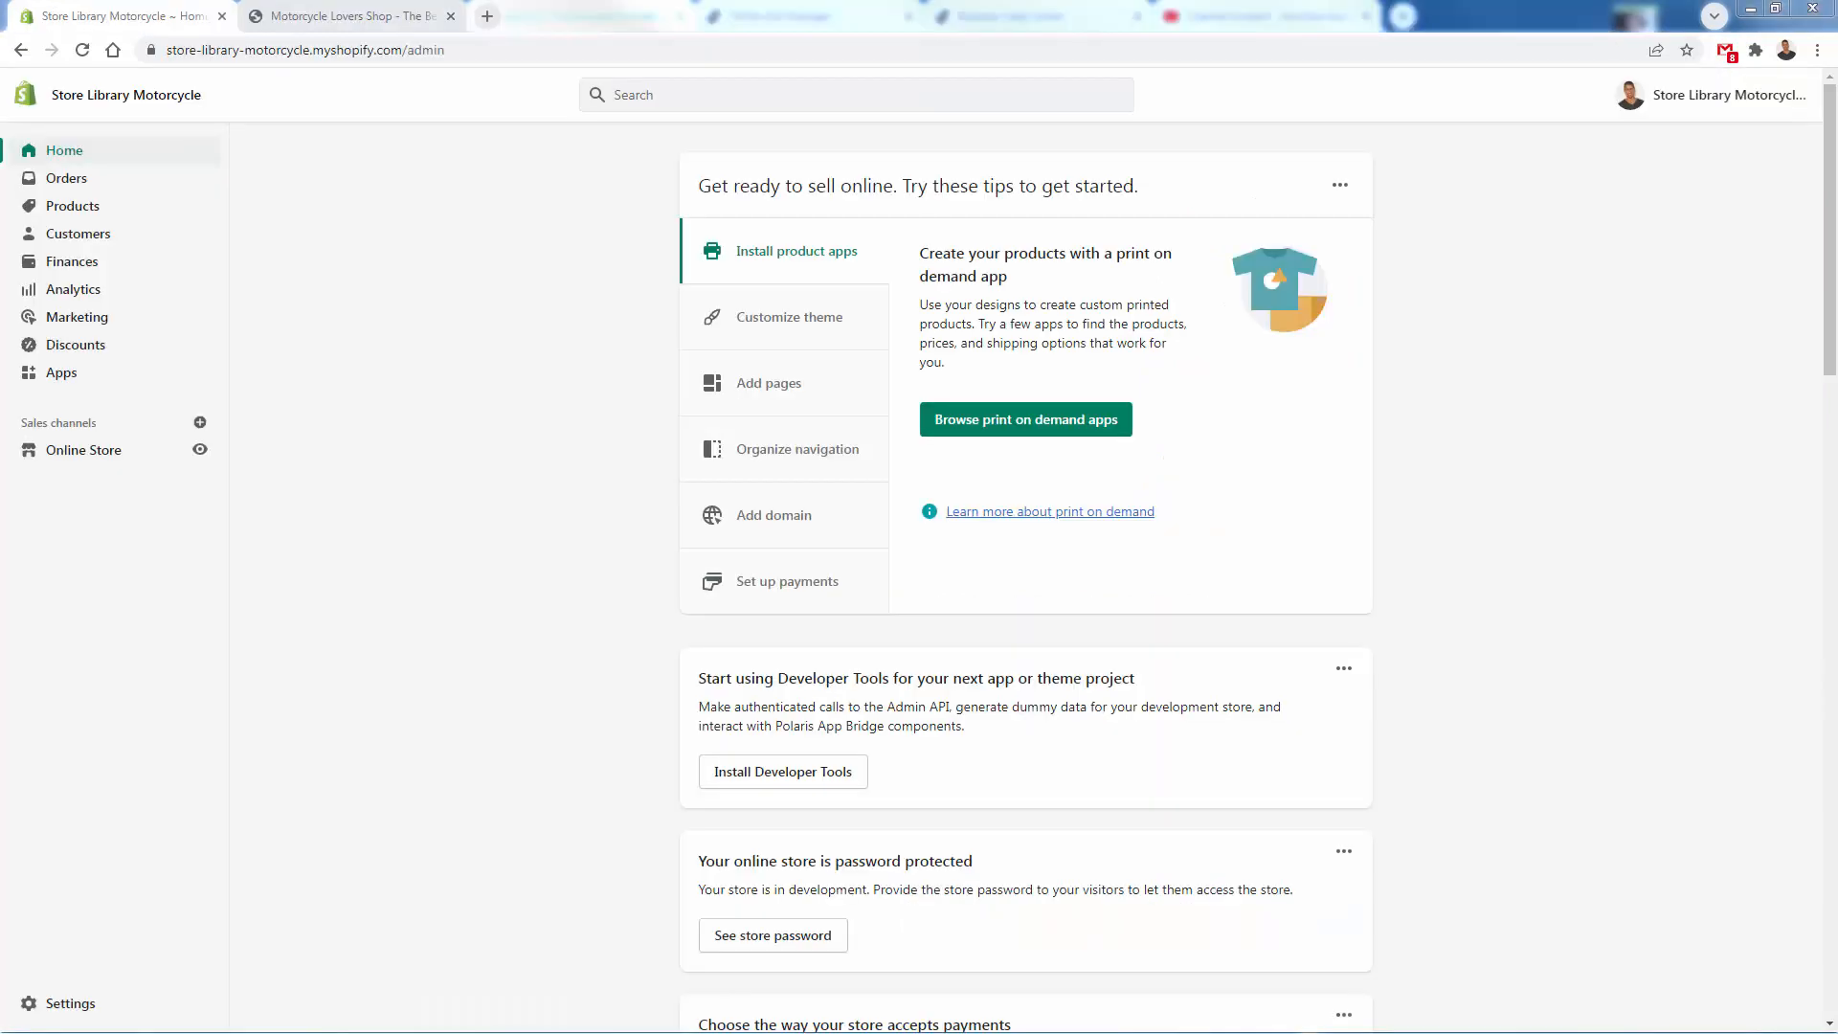
- Go to the Shopify App Store from the store's apps, search for printful and open the Printful: Print on Demand listing
left_click(59, 372)
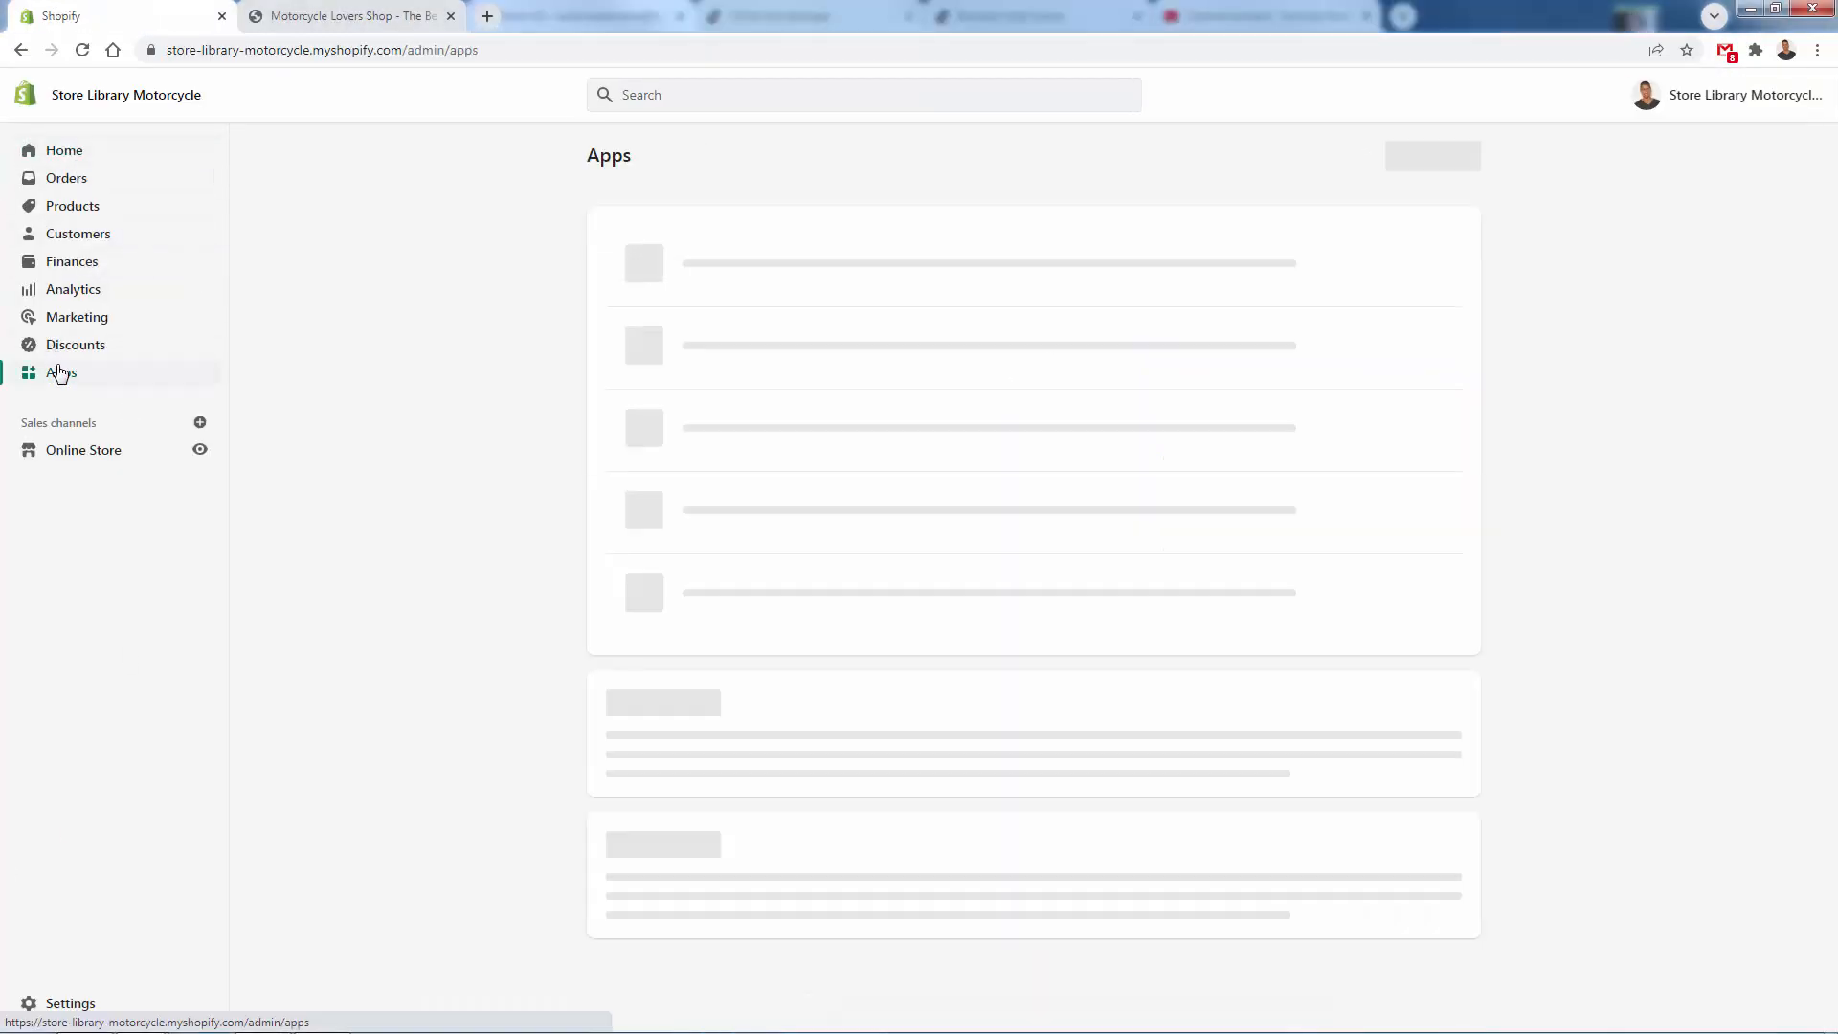
left_click(1387, 159)
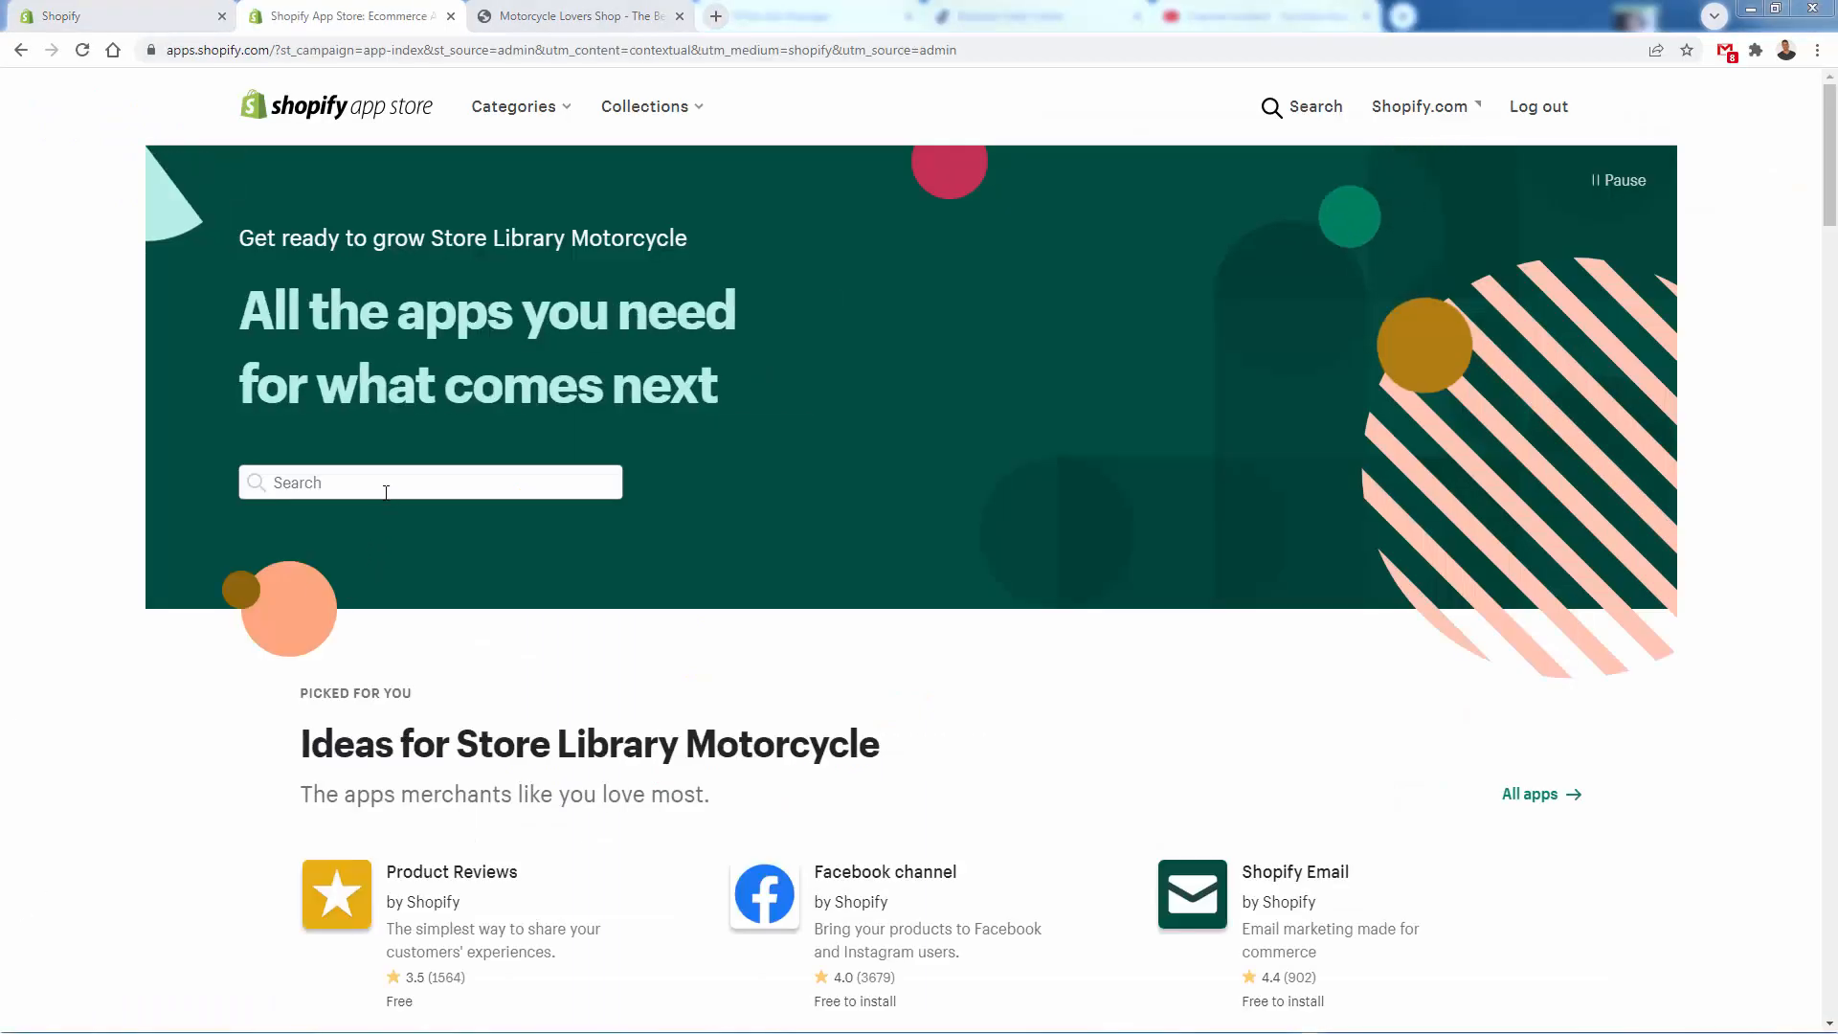
left_click(391, 486)
type("printful")
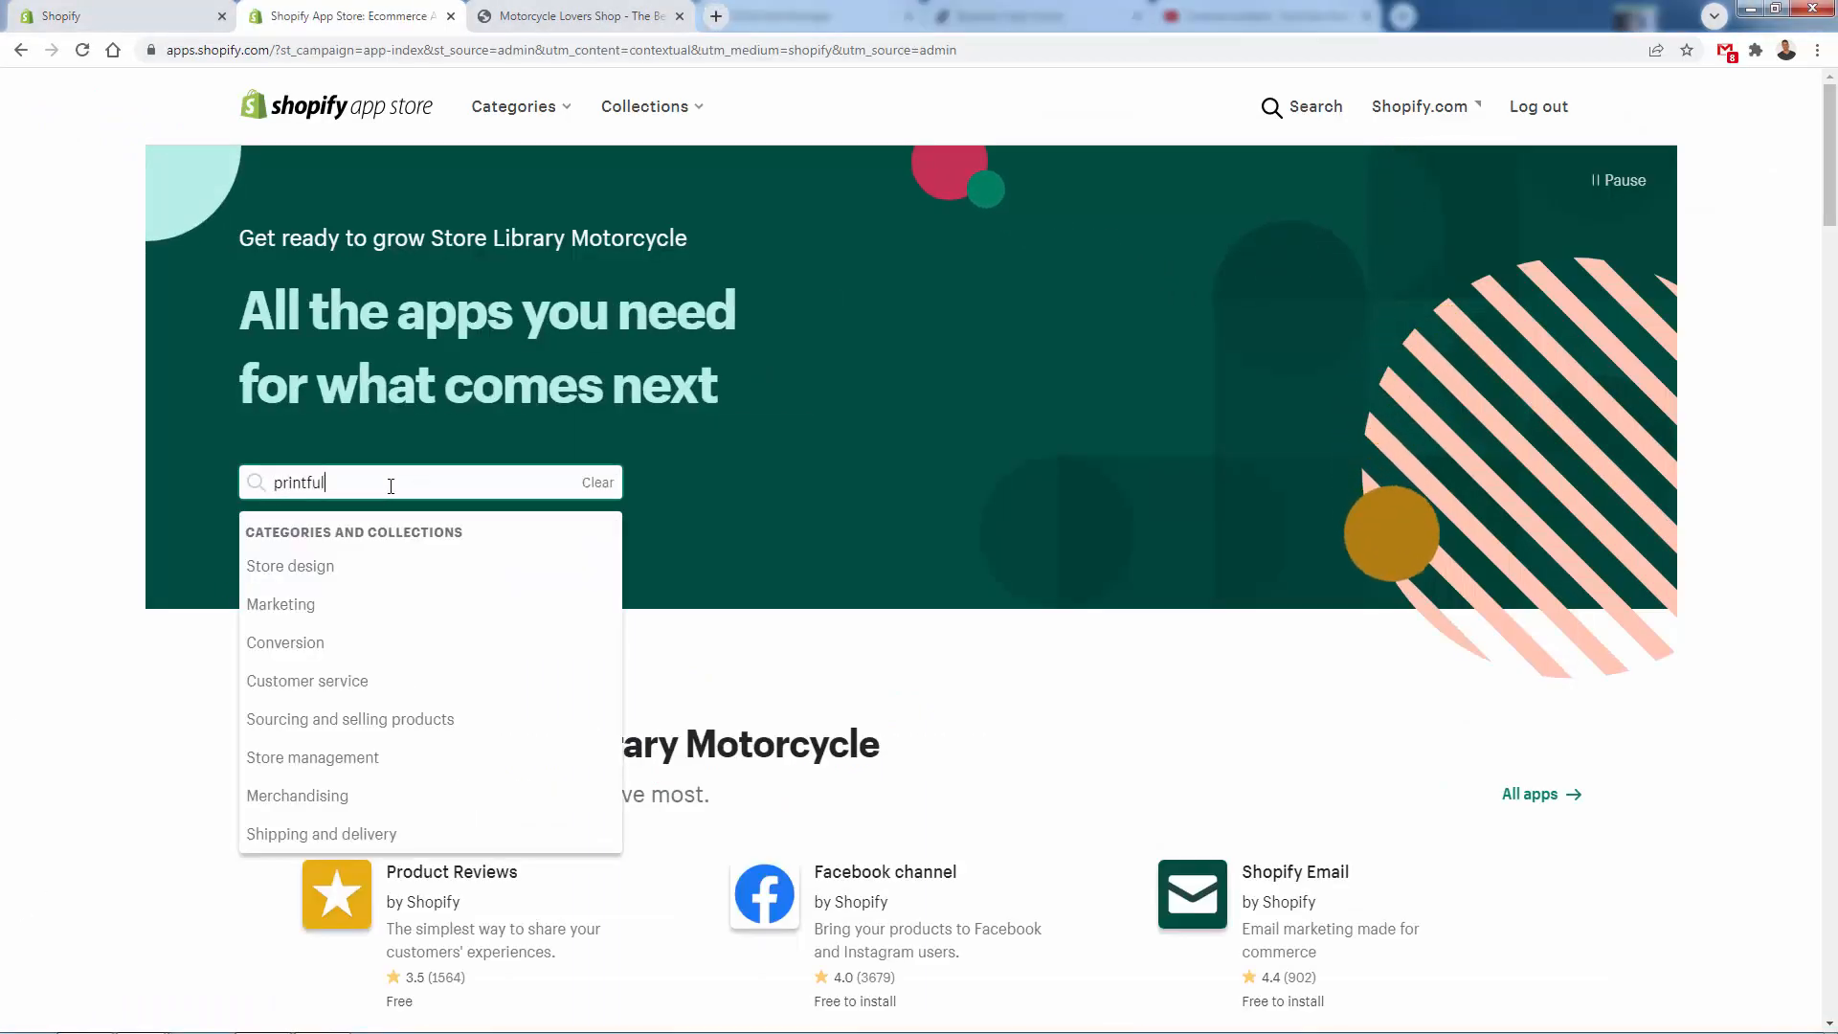
key("Return")
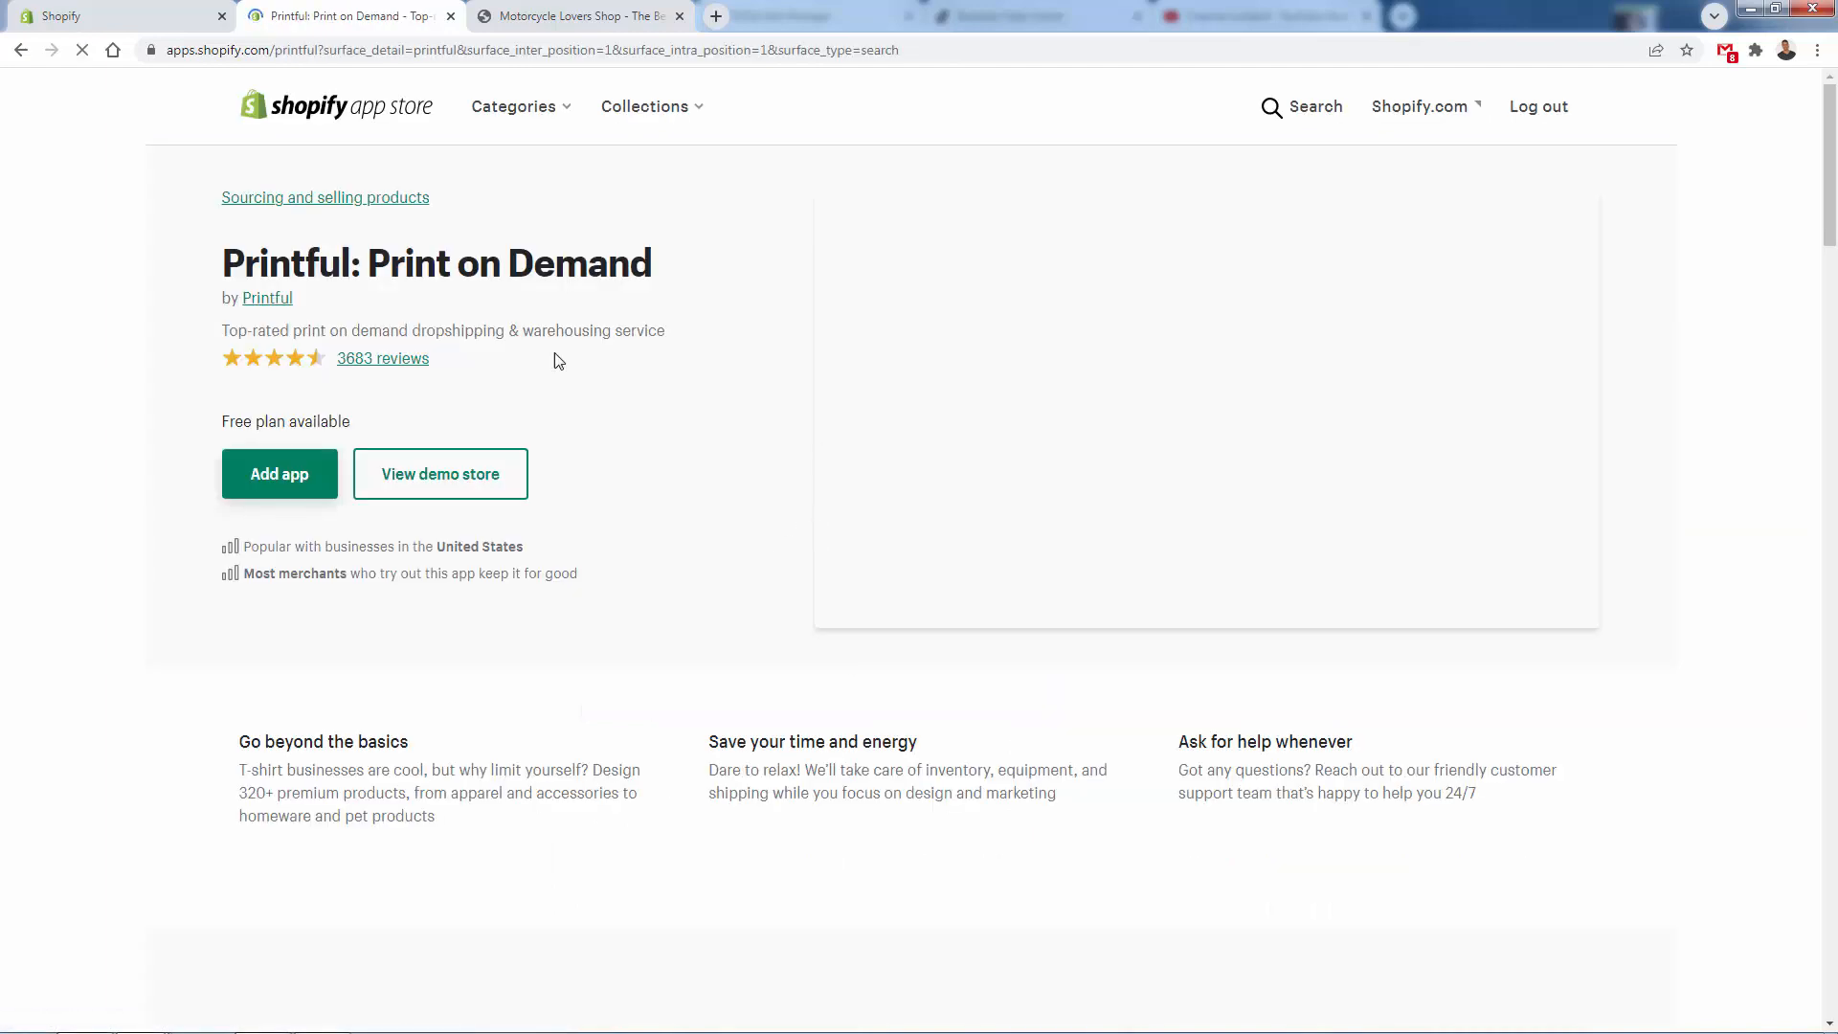
- Add the Printful: Print on Demand app, review its requested access and install it on the store
triple_click(271, 414)
left_click(312, 443)
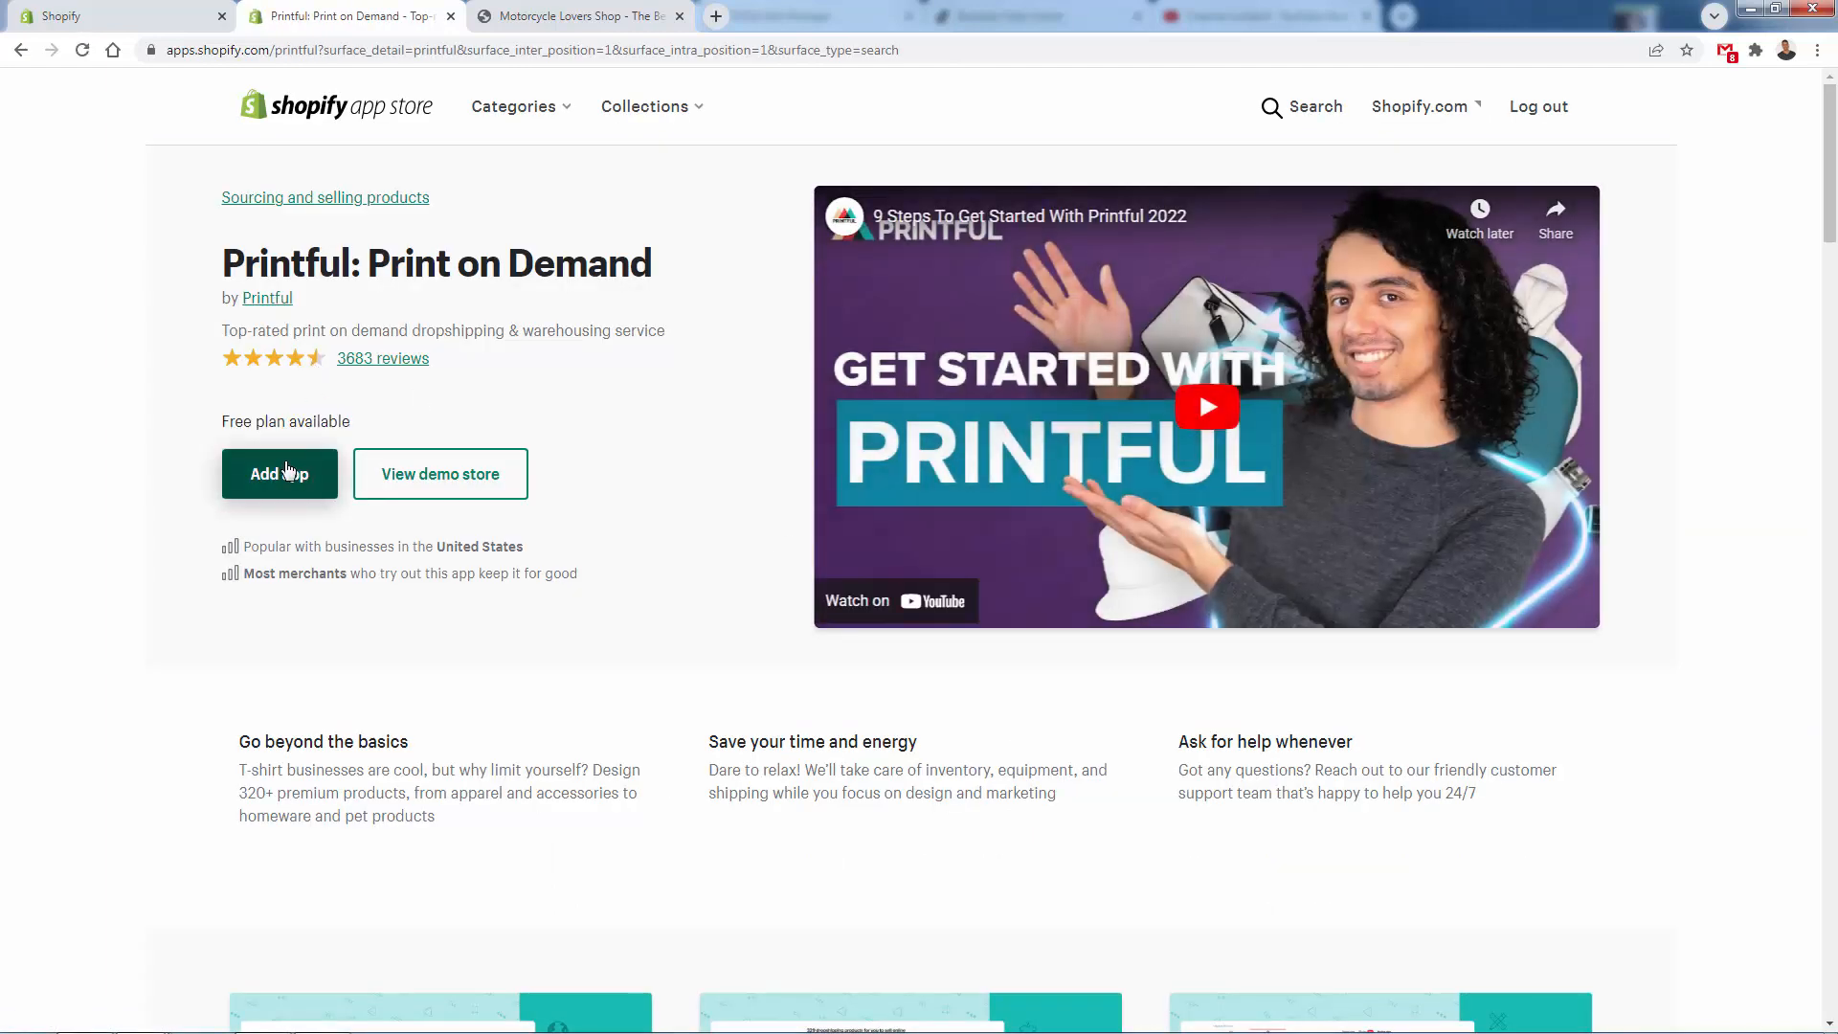
left_click(288, 470)
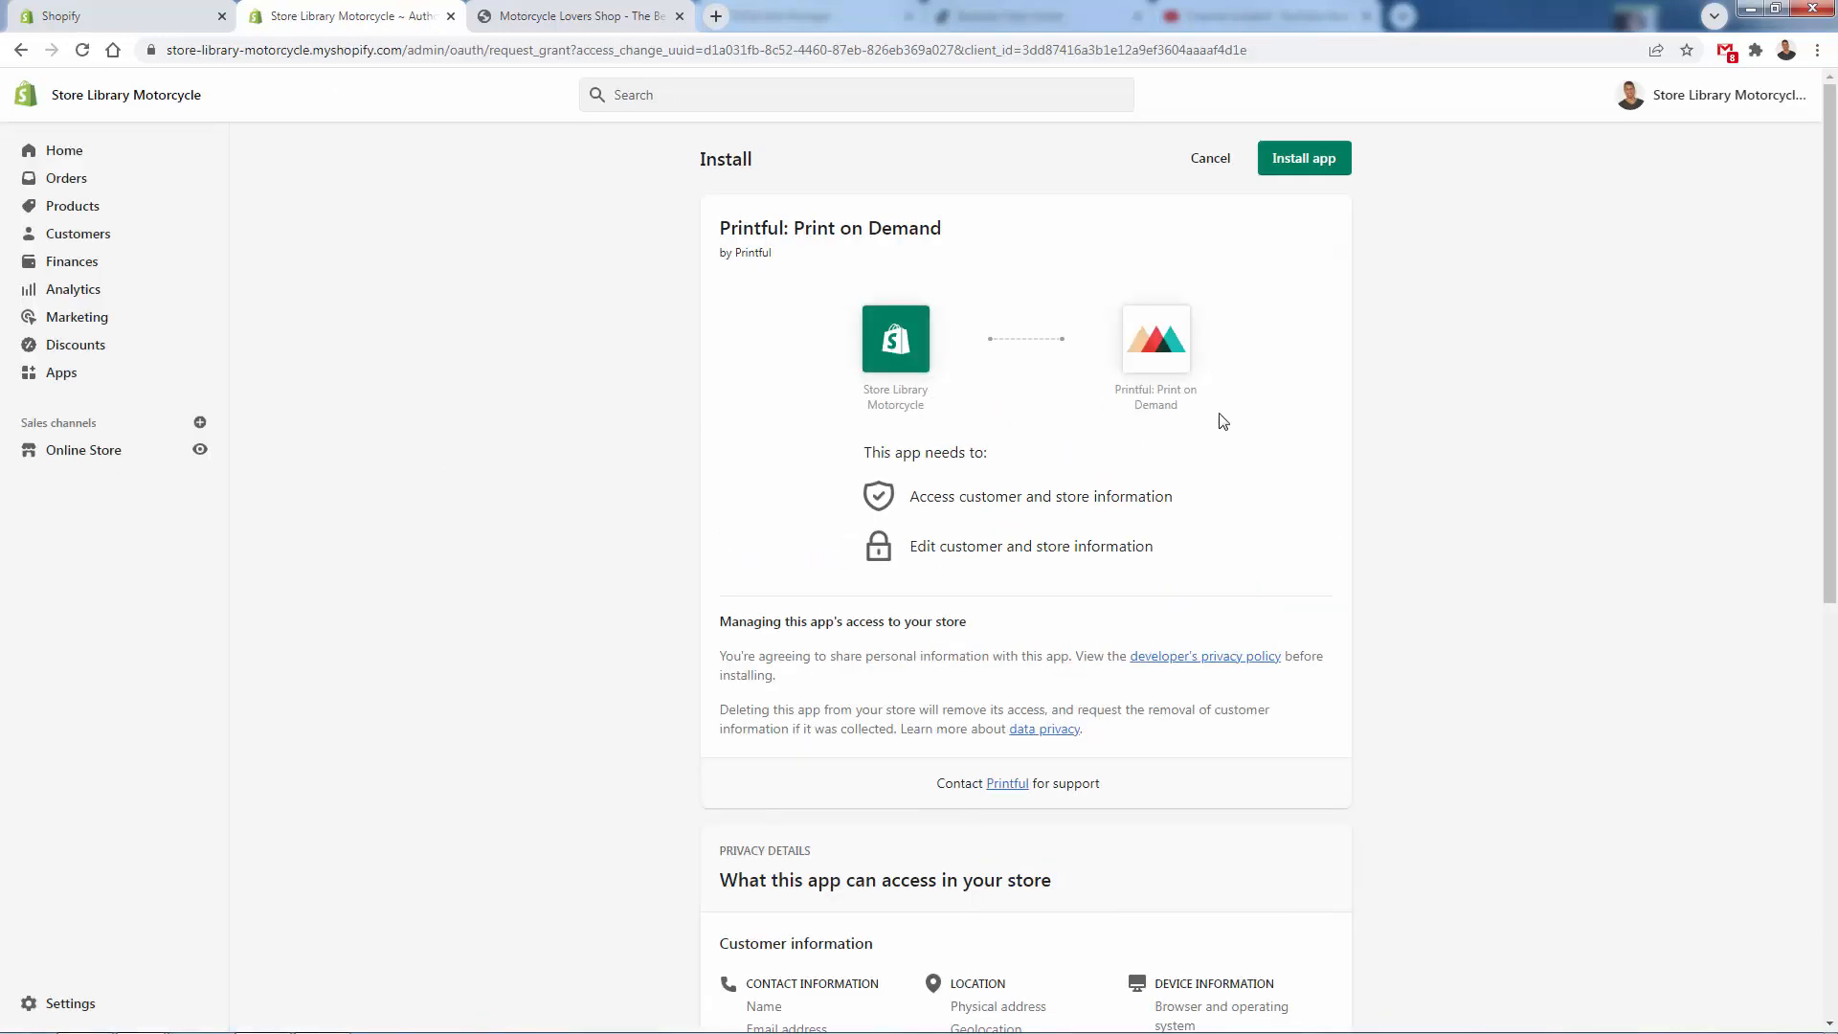
scroll(942, 419, "down", 5)
scroll(1005, 508, "up", 5)
left_click(1311, 161)
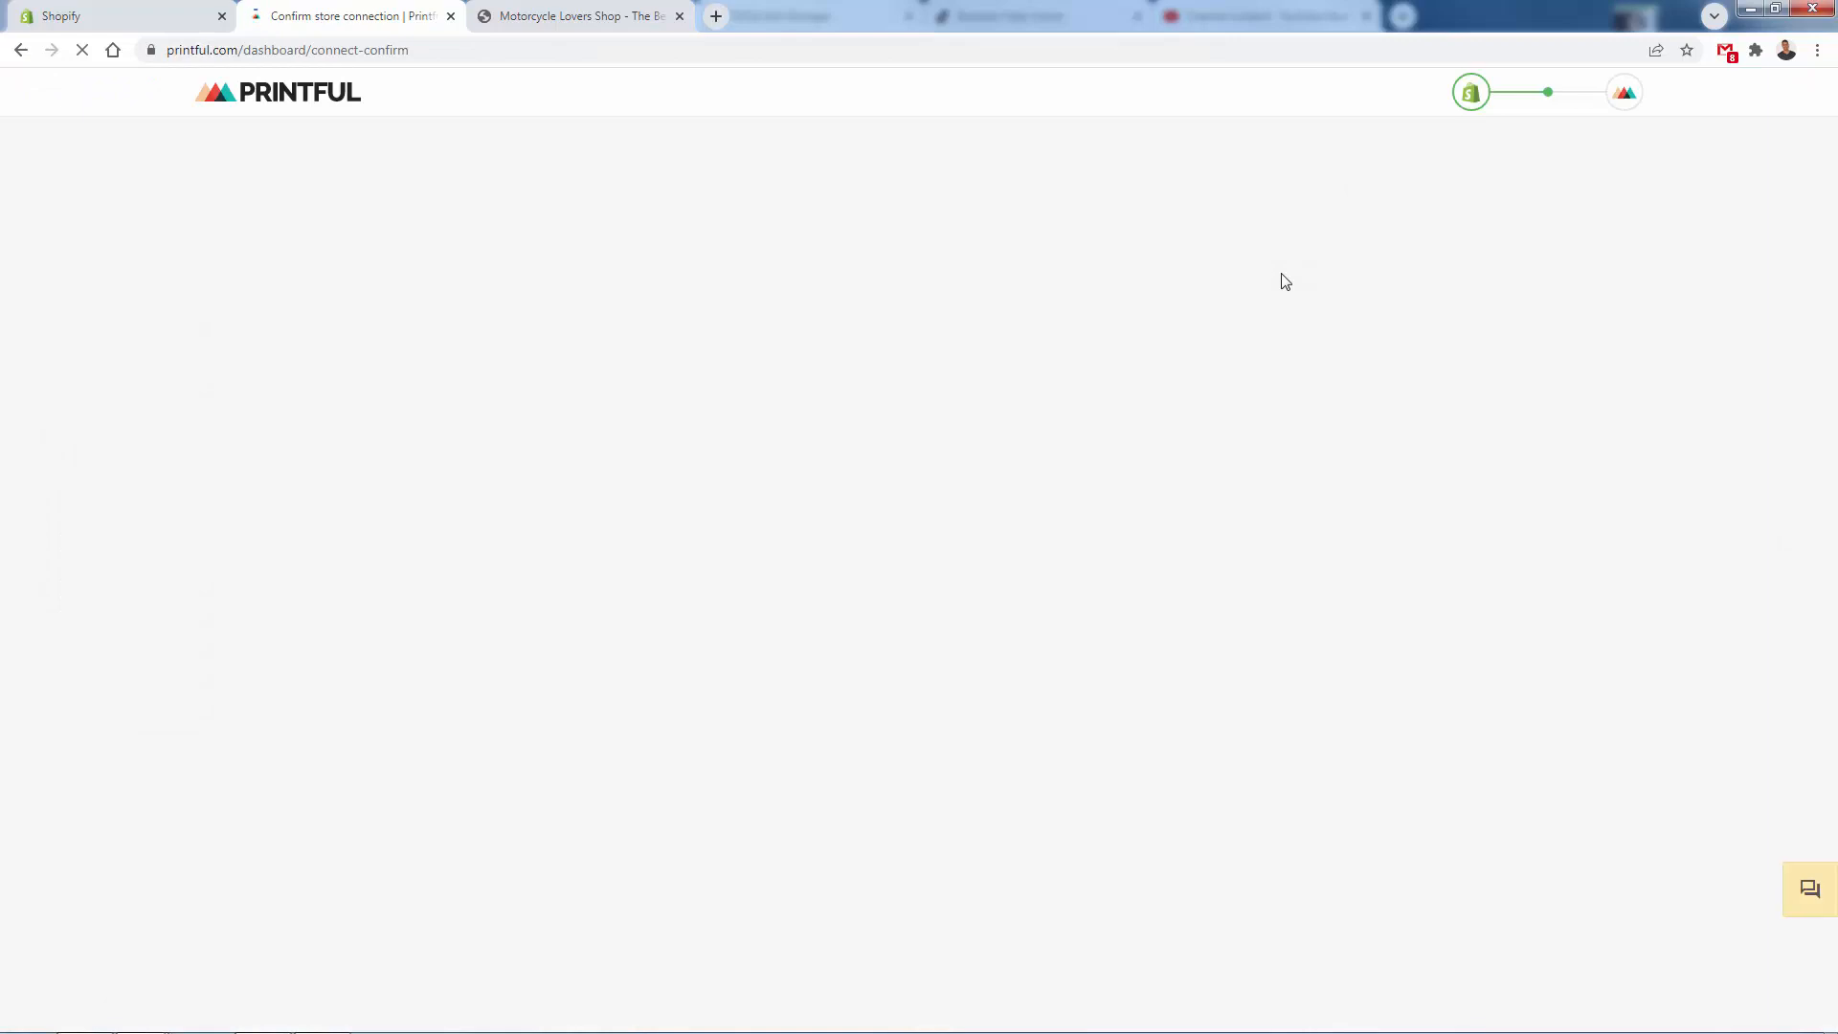
- Continue with the existing Printful account and confirm connecting the store to it
left_click_drag(354, 369, 649, 357)
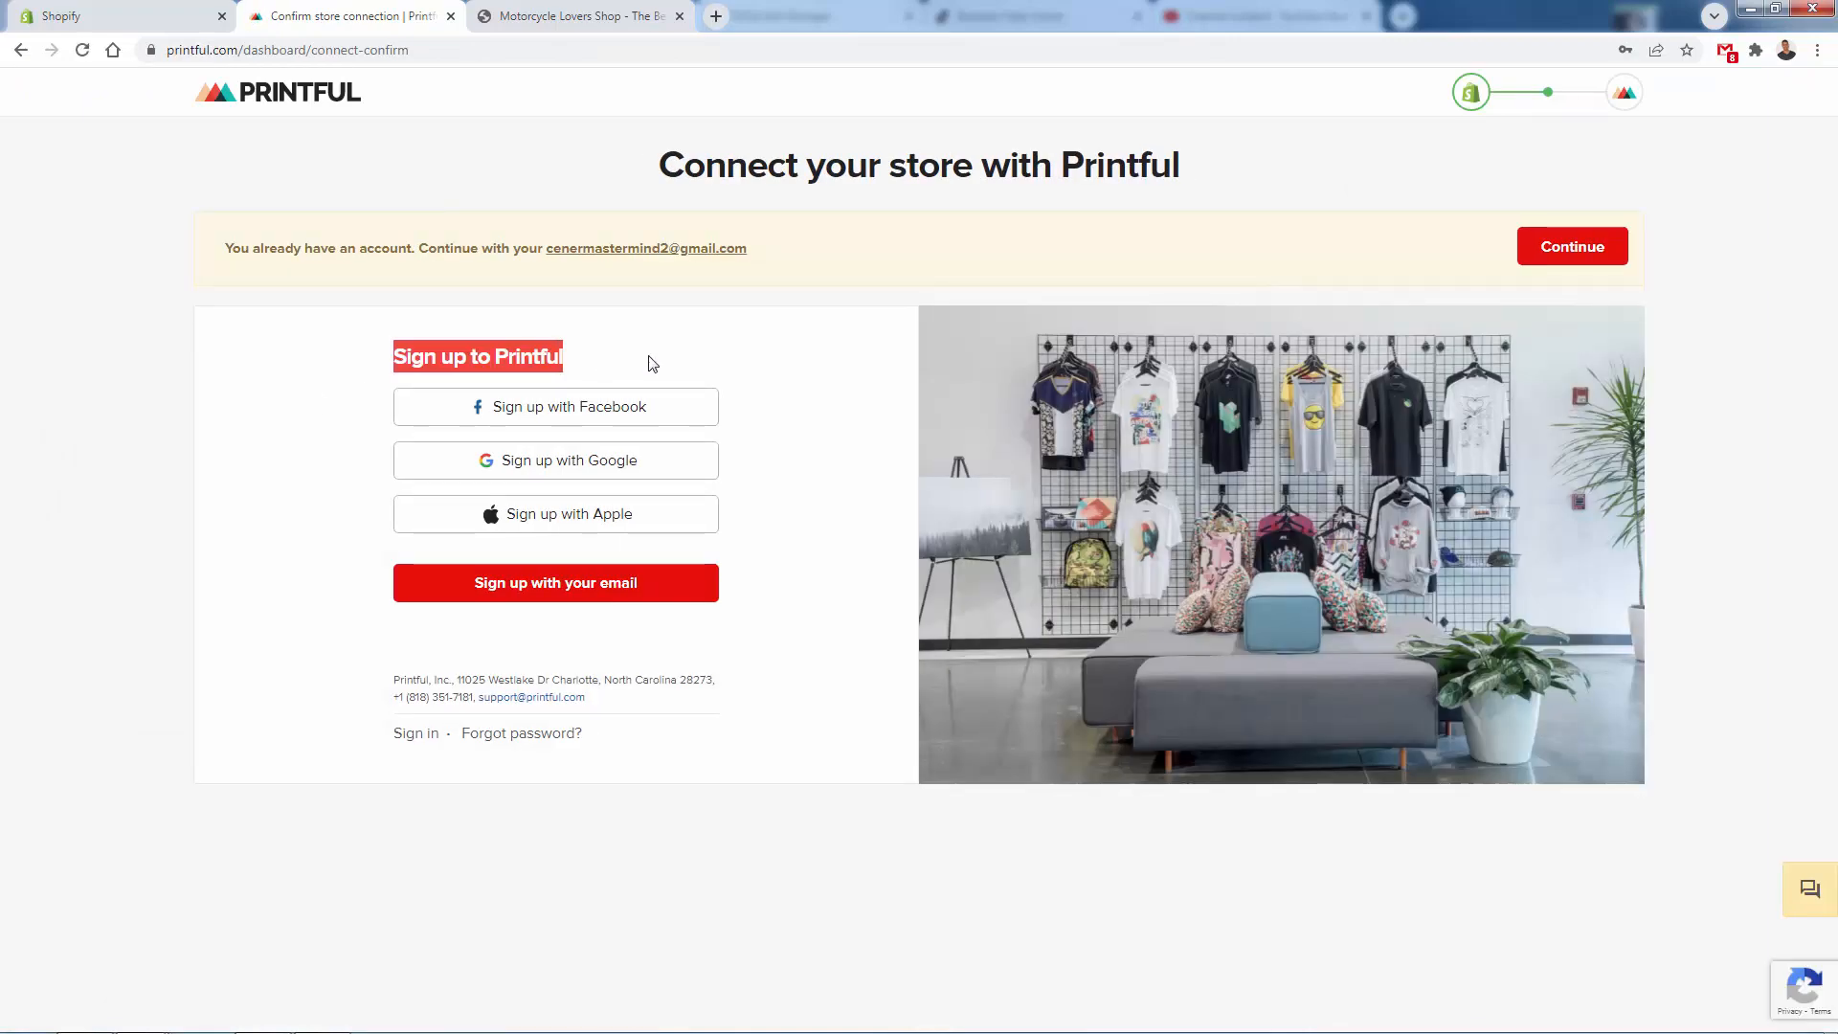
left_click(507, 350)
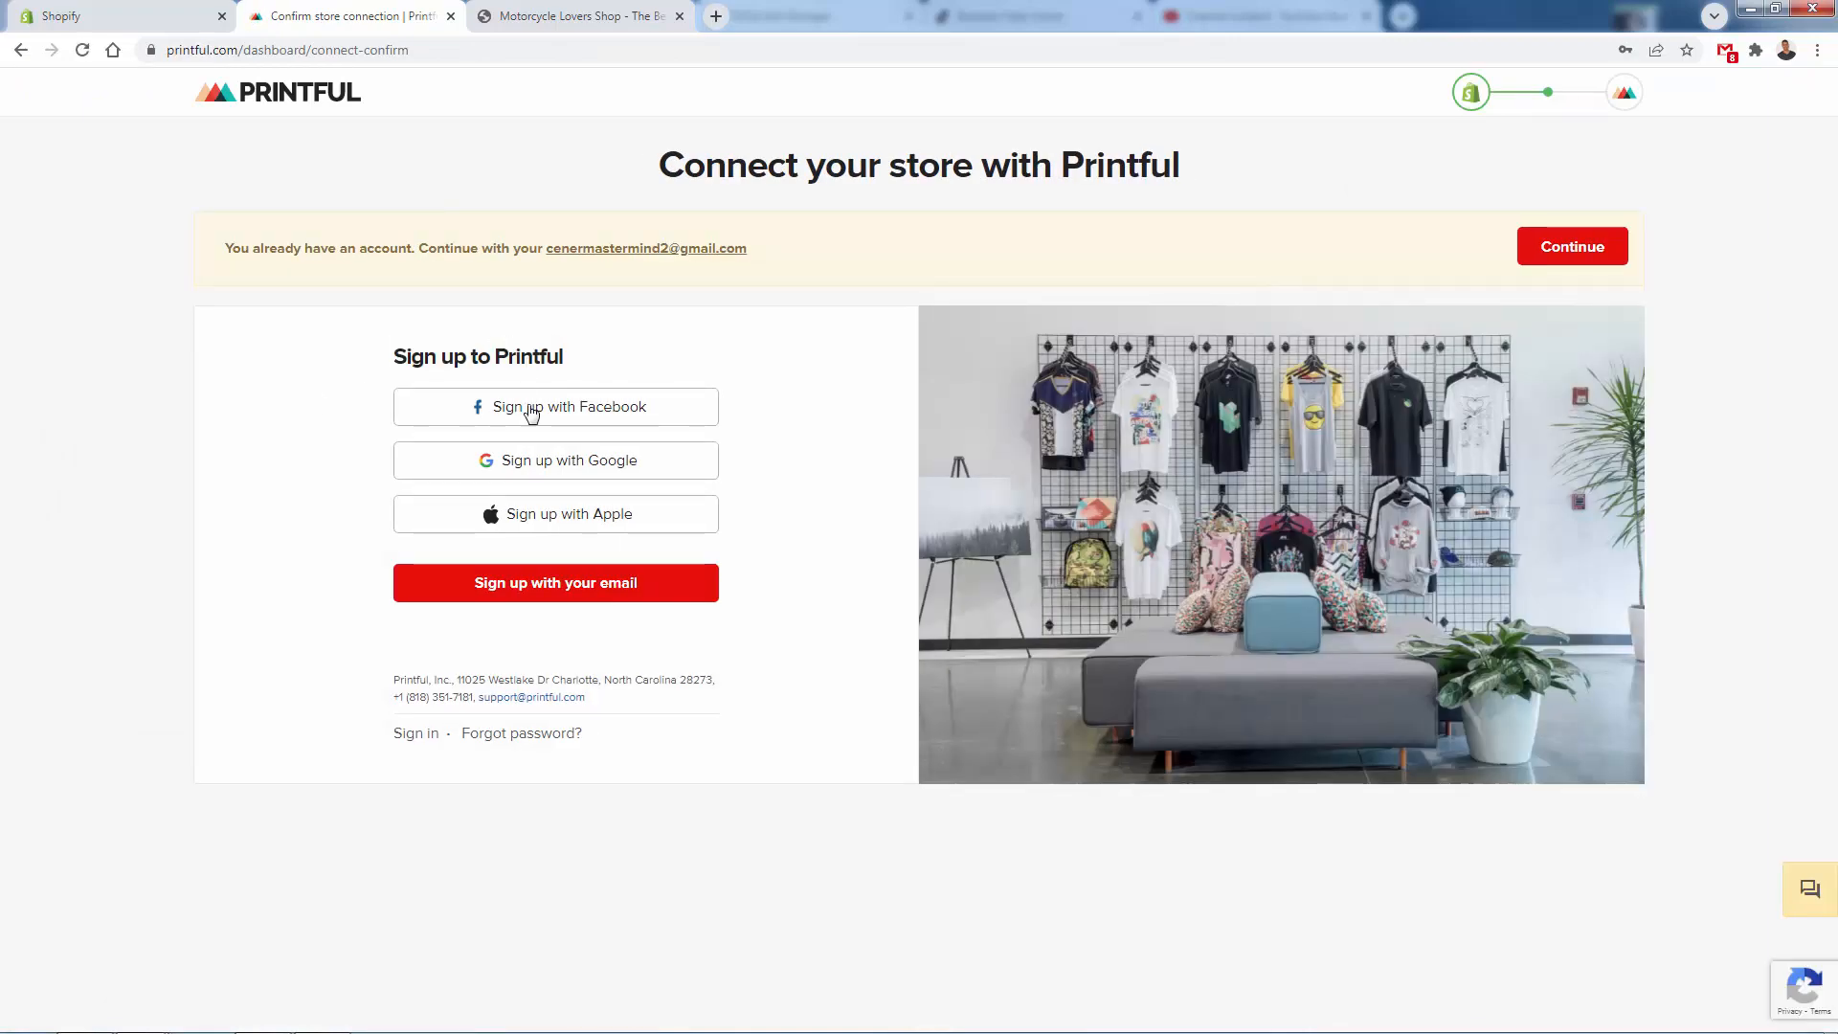
left_click(1569, 251)
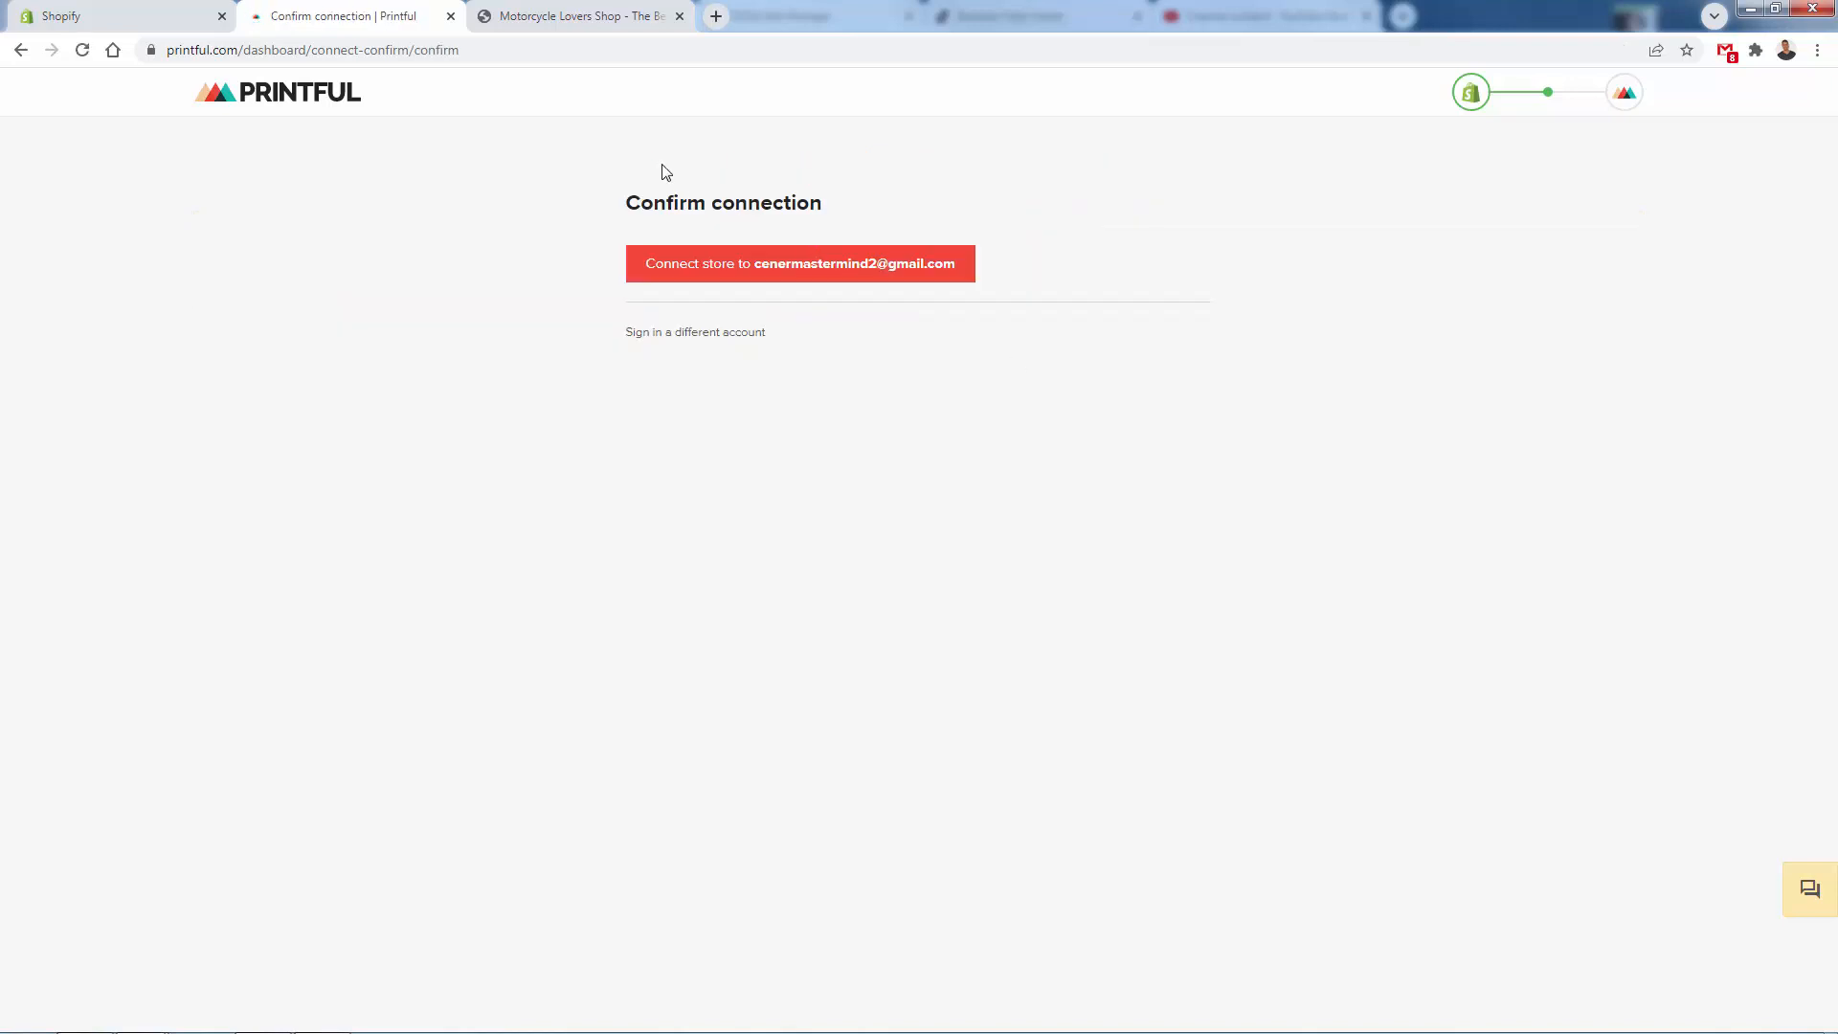
left_click(815, 270)
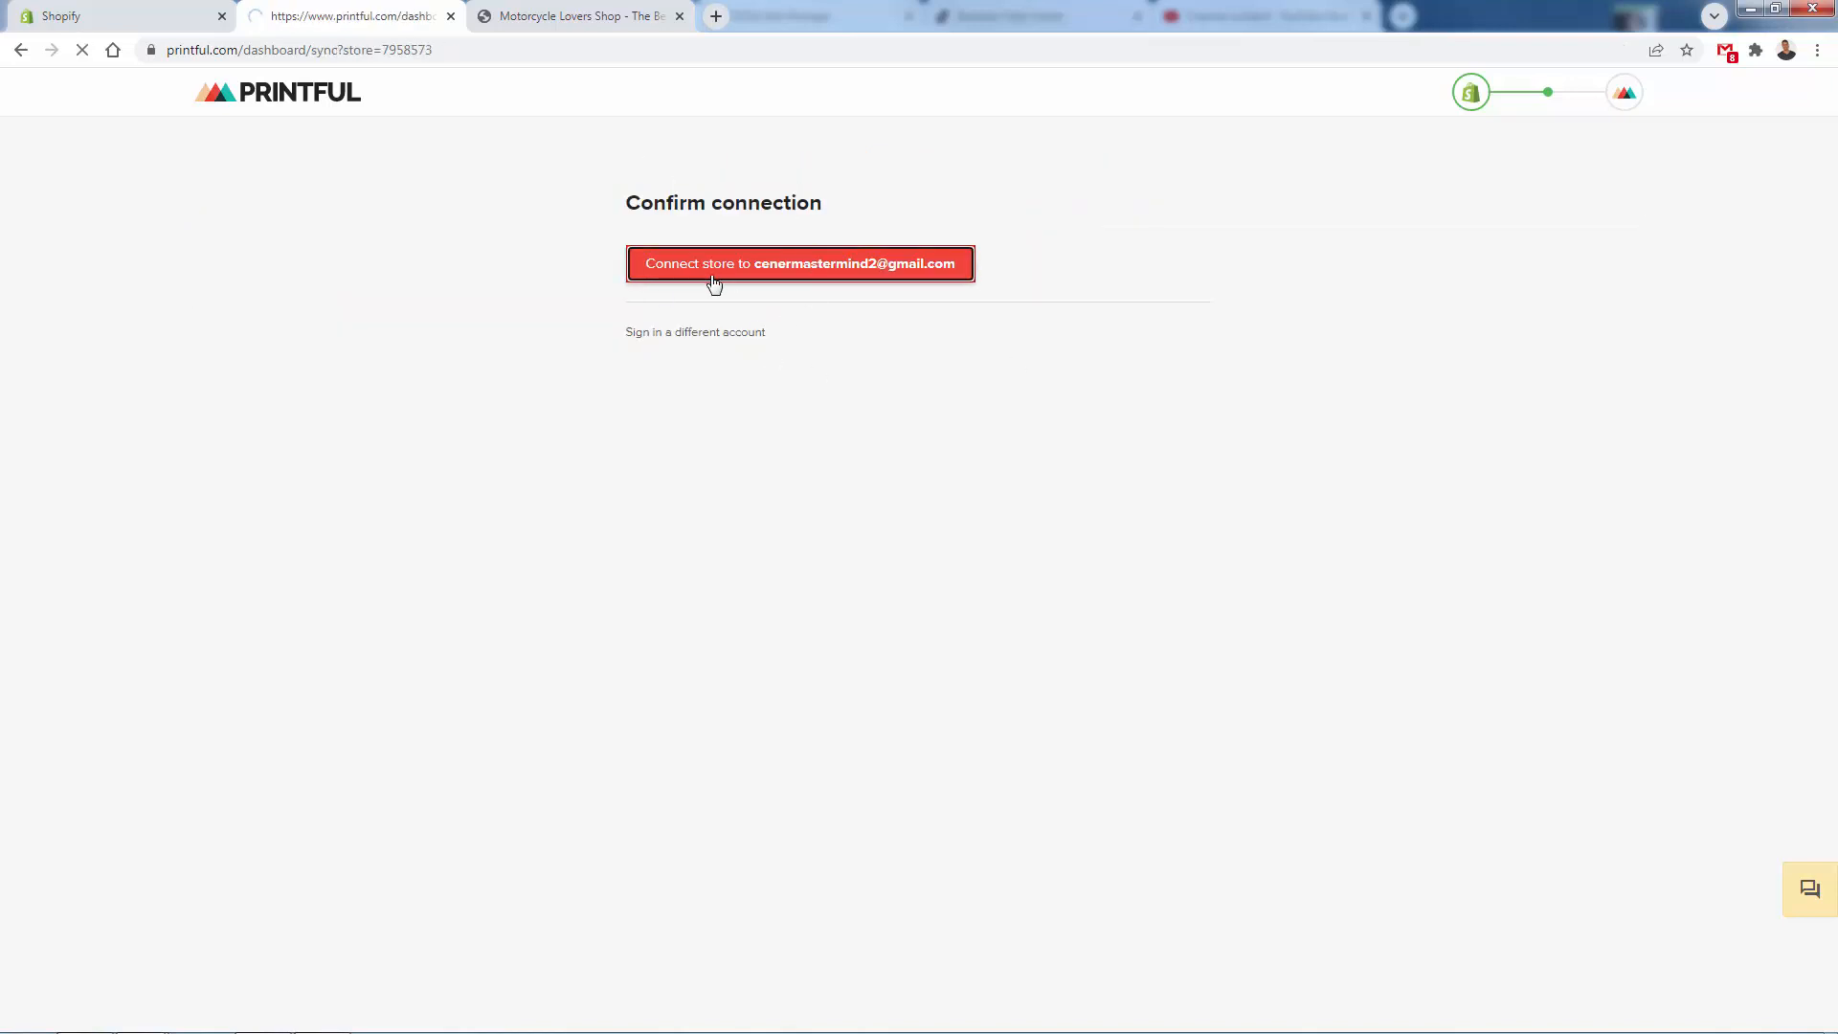
left_click_drag(535, 226, 1108, 279)
left_click(1110, 280)
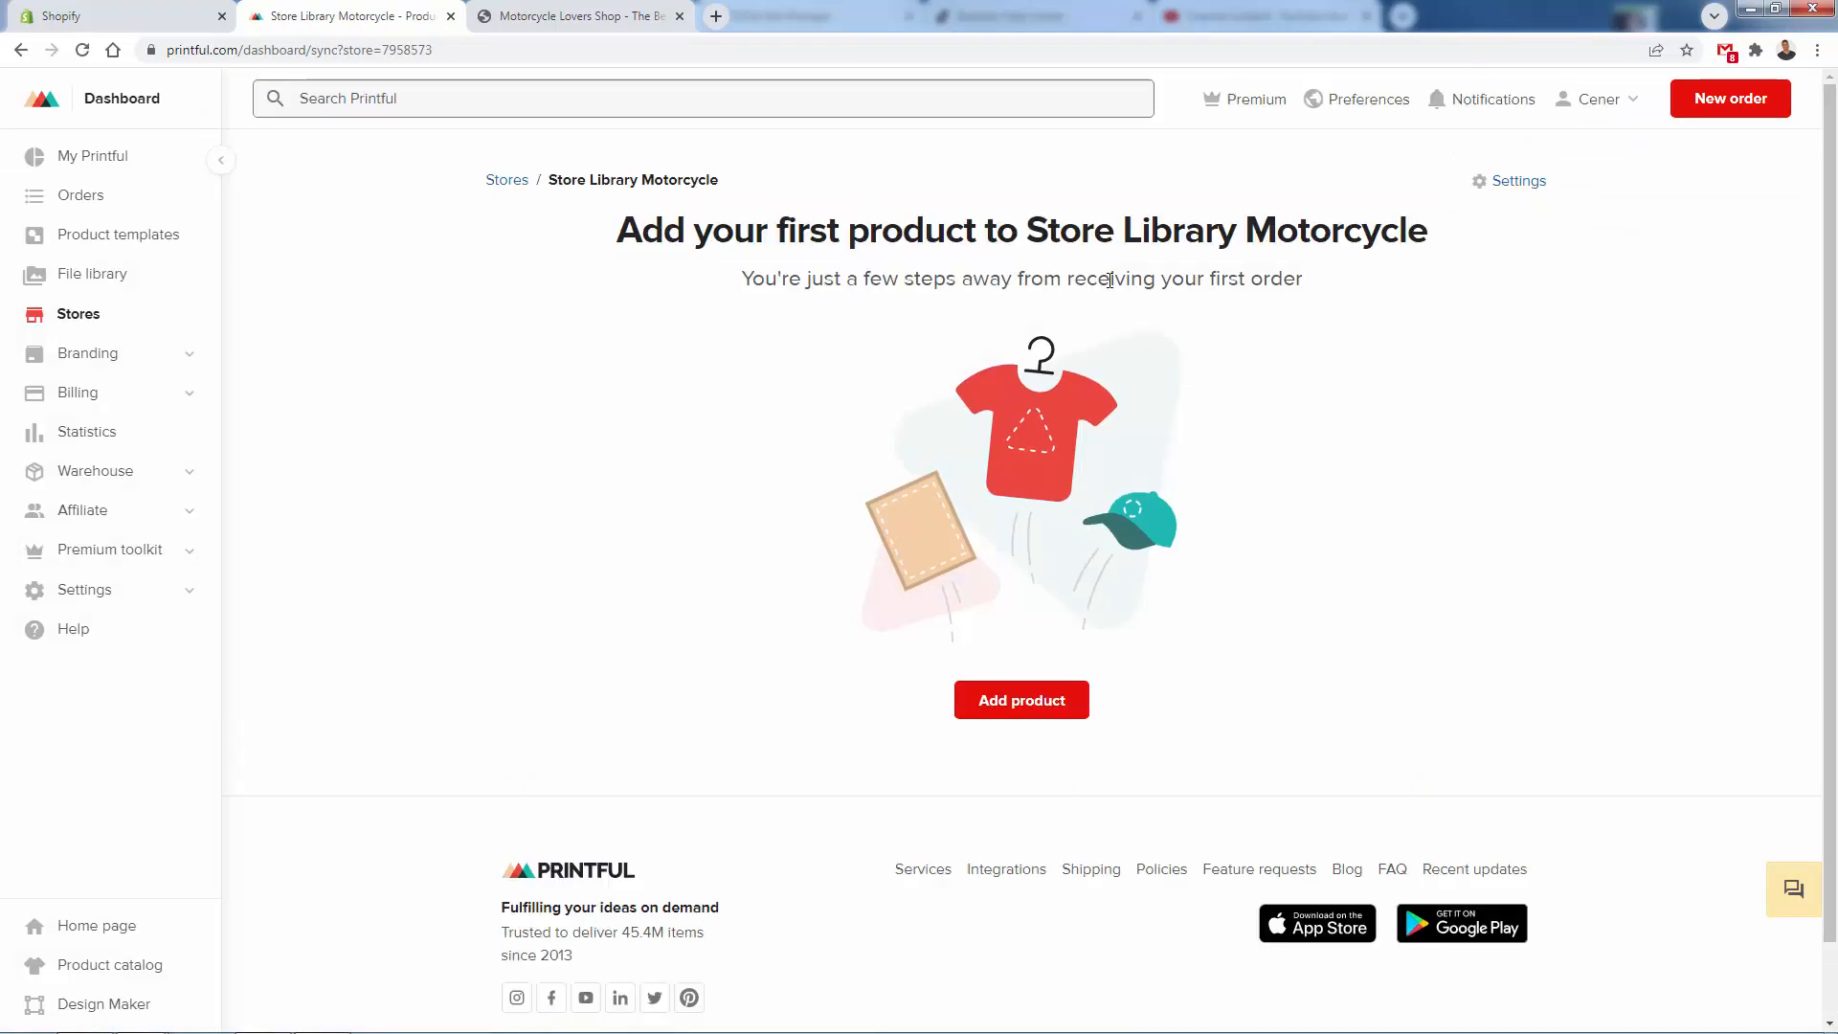
- Start a new product with the men's Unisex Basic Softstyle T-Shirt | Gildan 64000 and view the Bikers code design image
left_click(1058, 713)
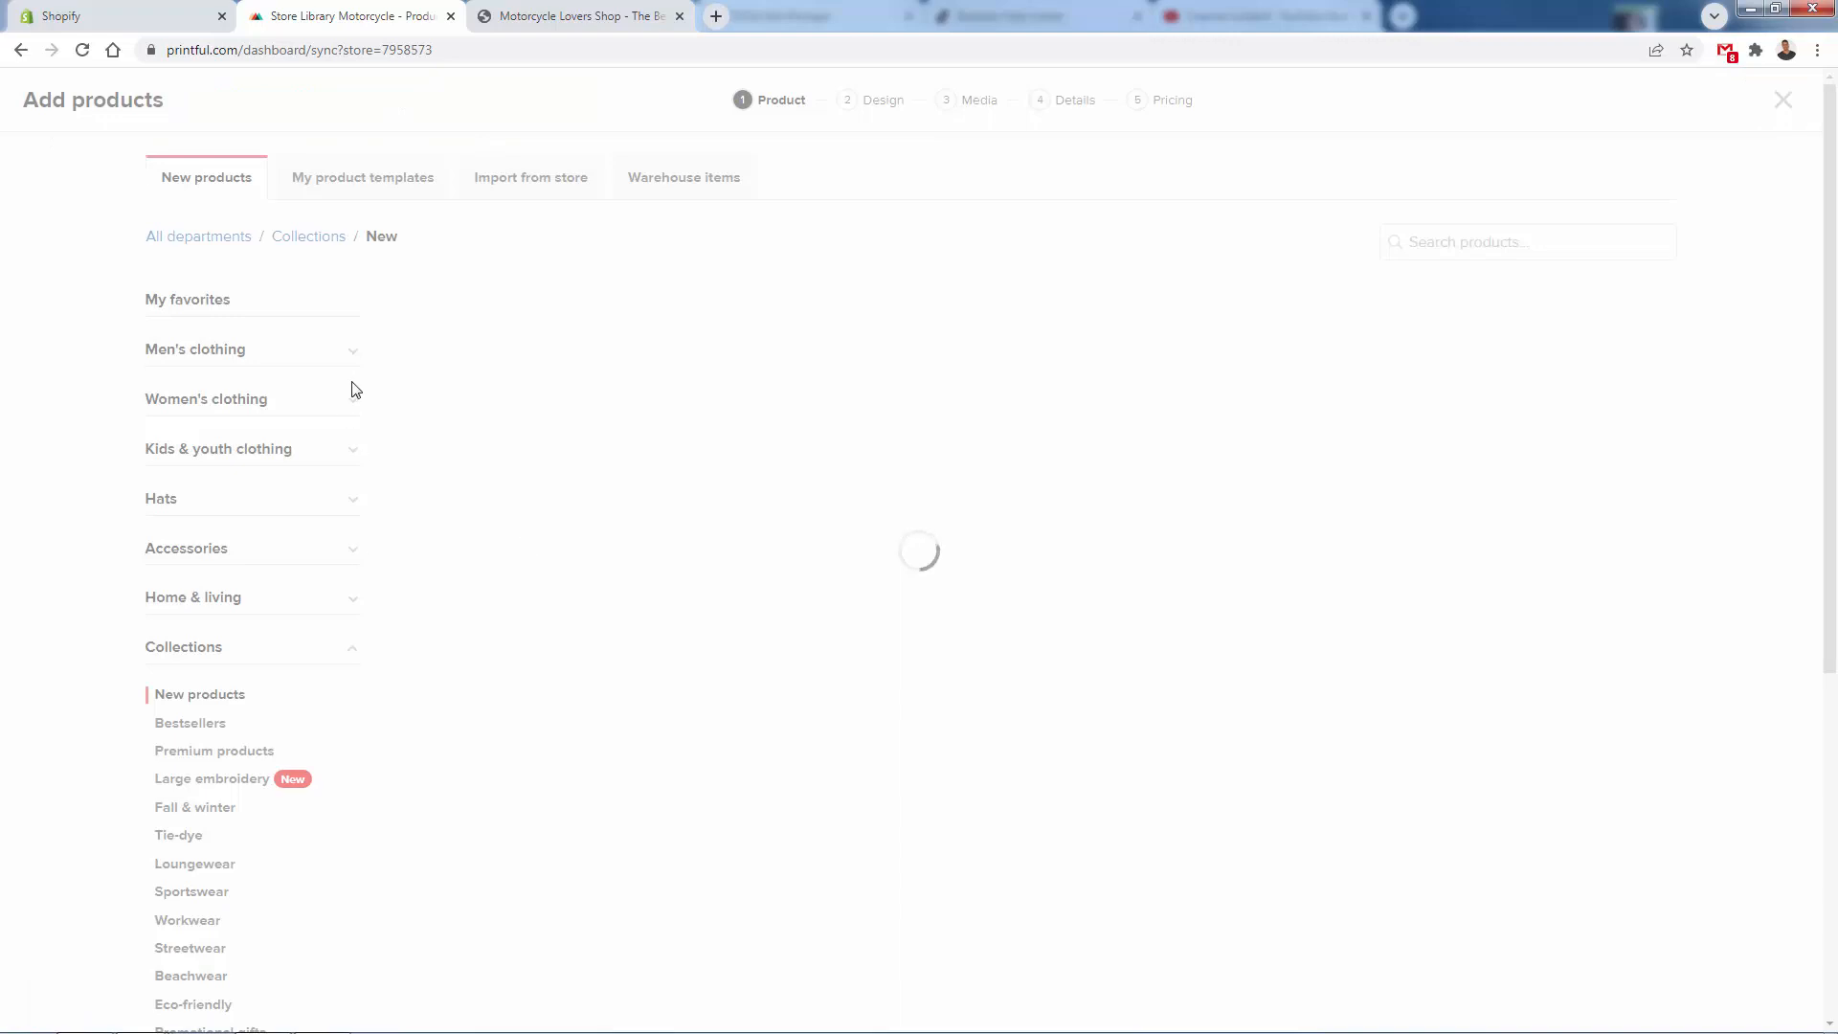
left_click(347, 387)
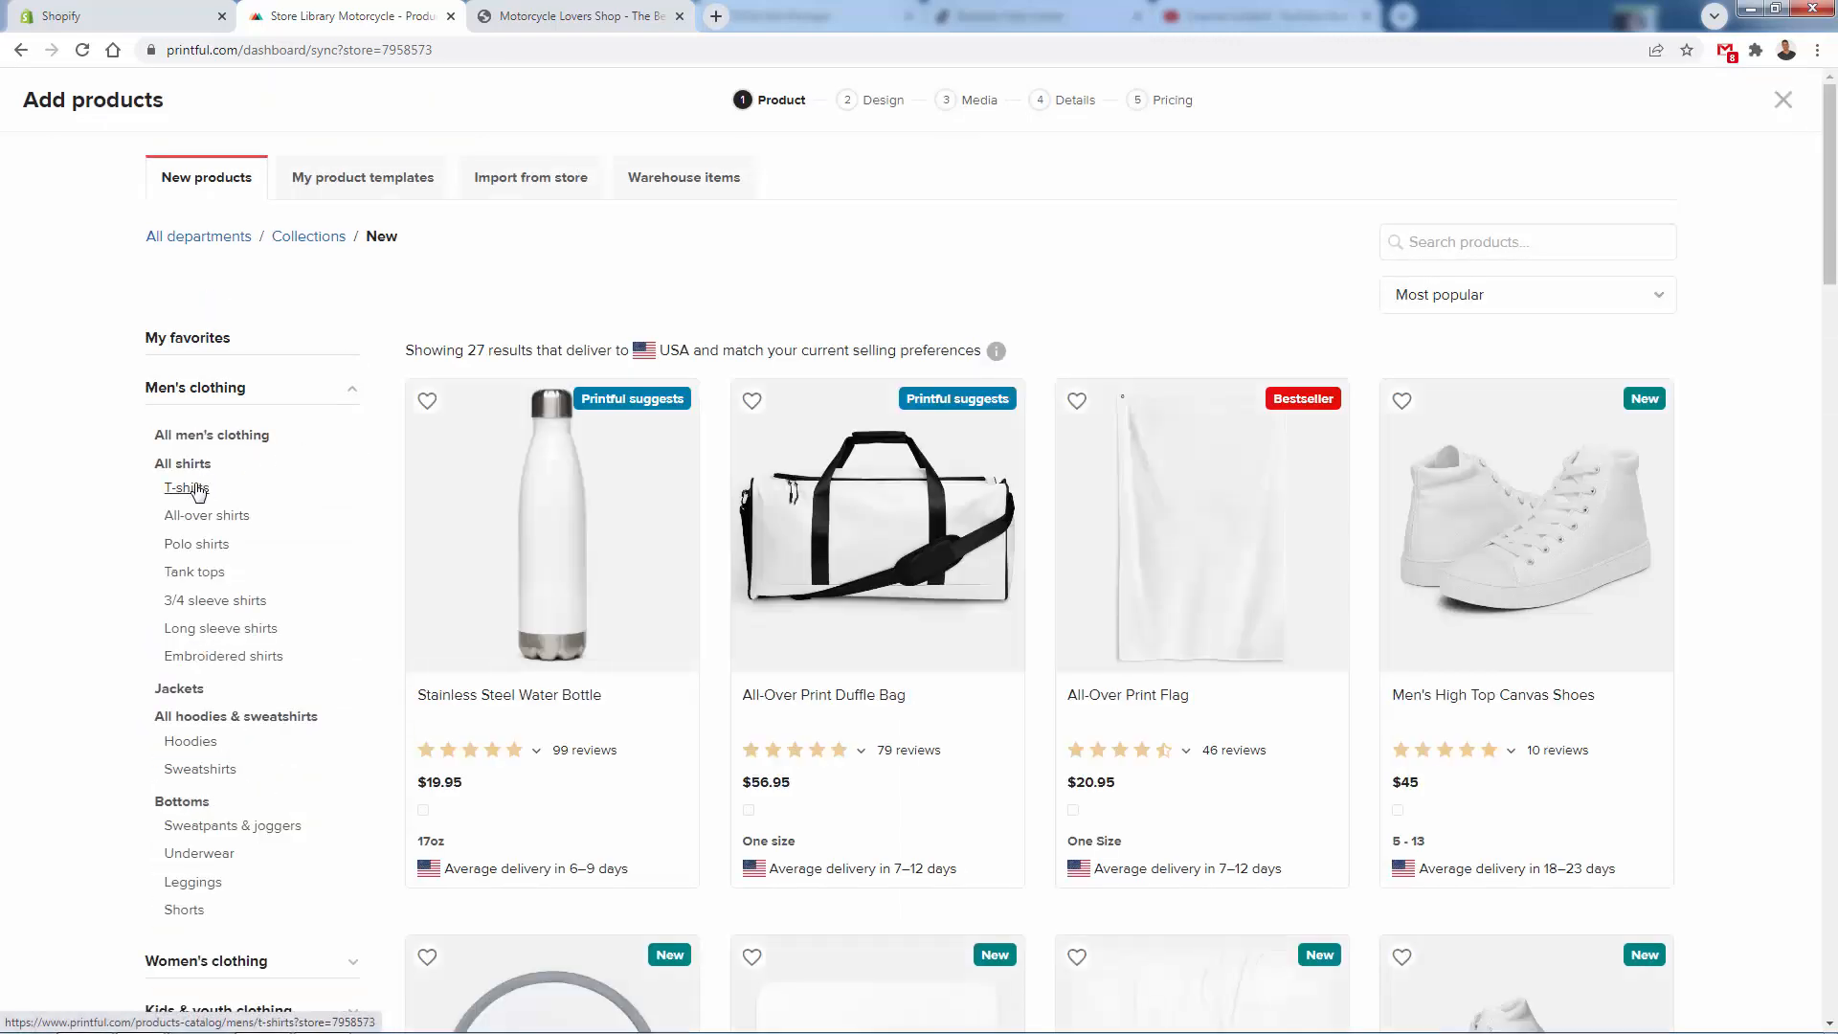
left_click(188, 488)
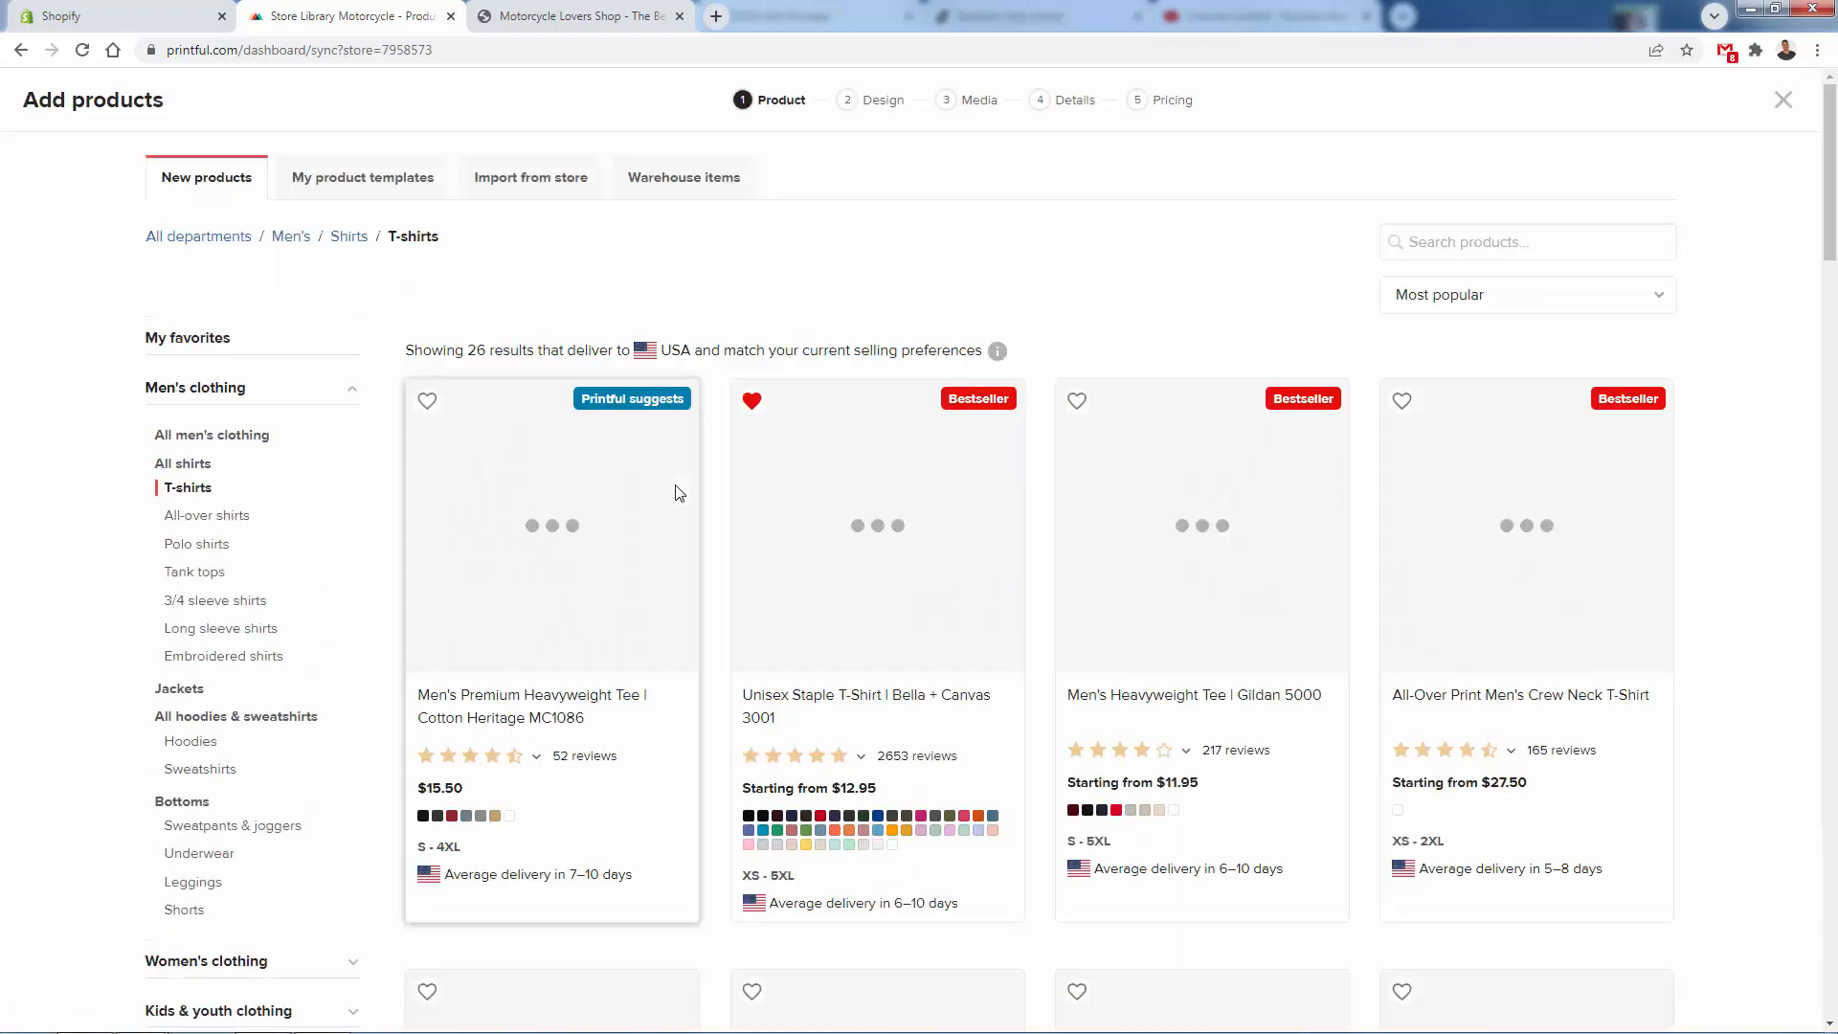
scroll(677, 488, "down", 6)
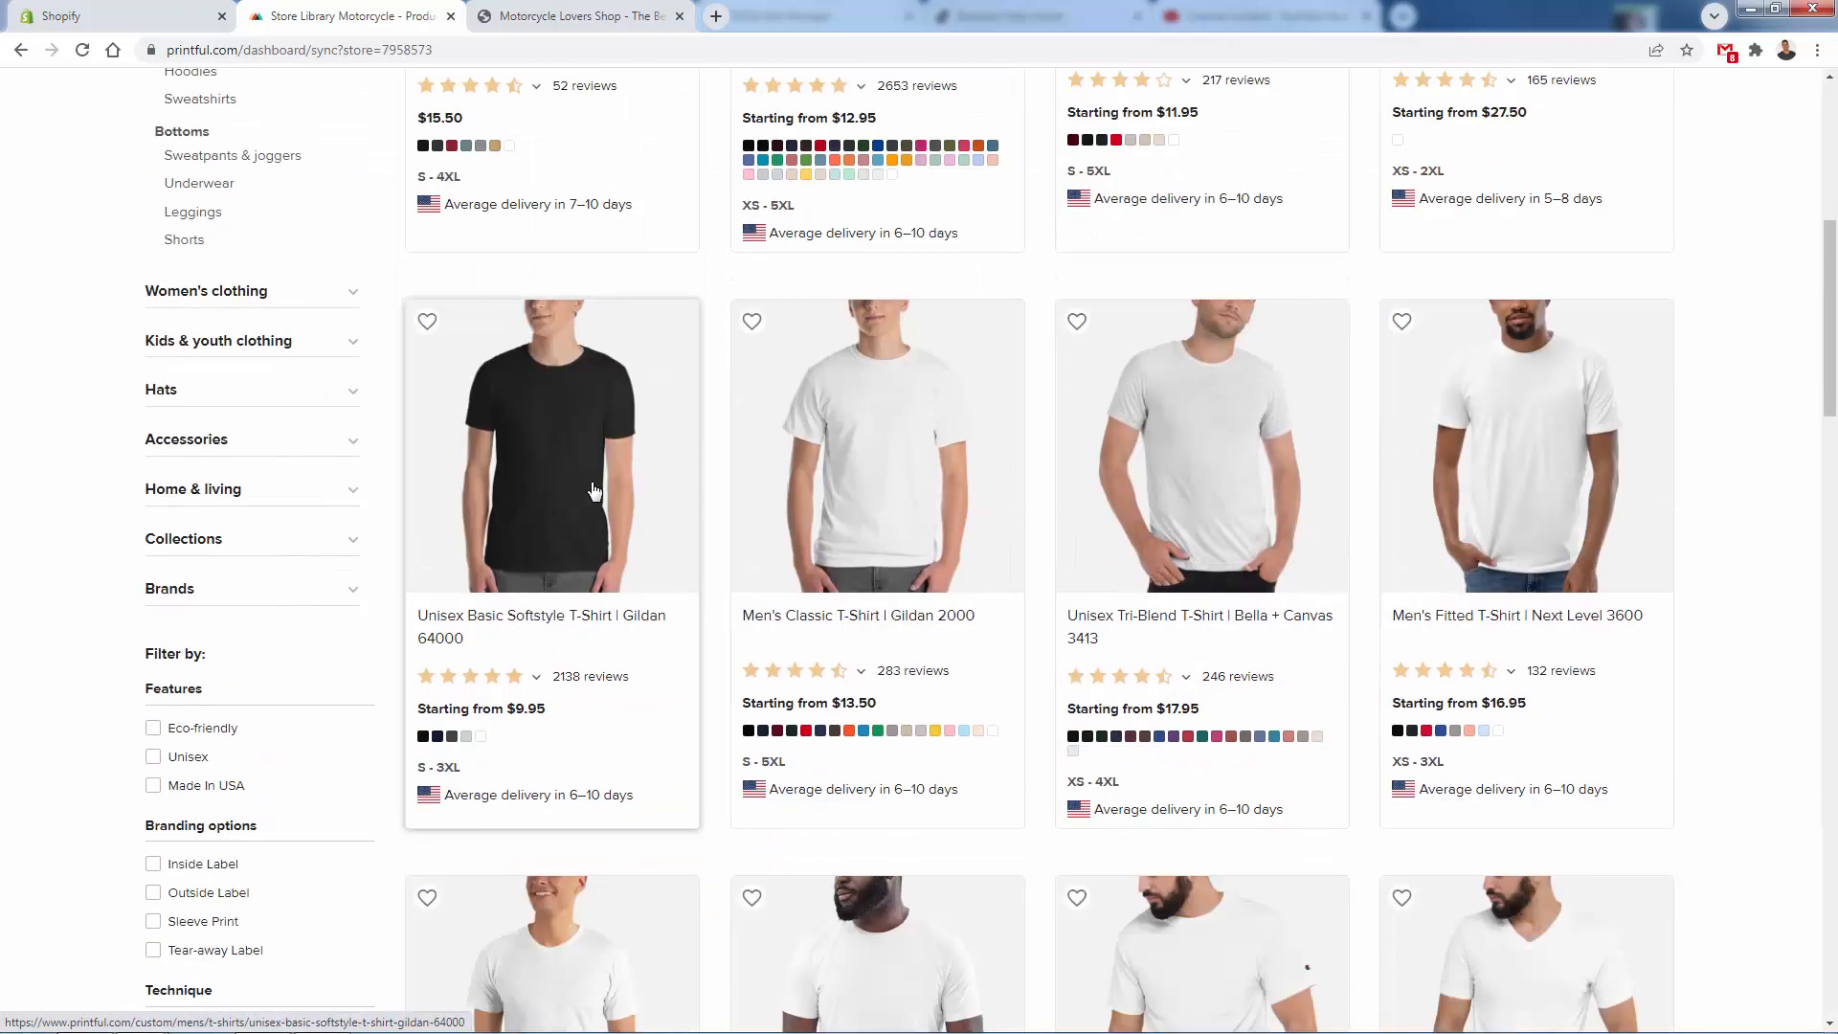
left_click(599, 486)
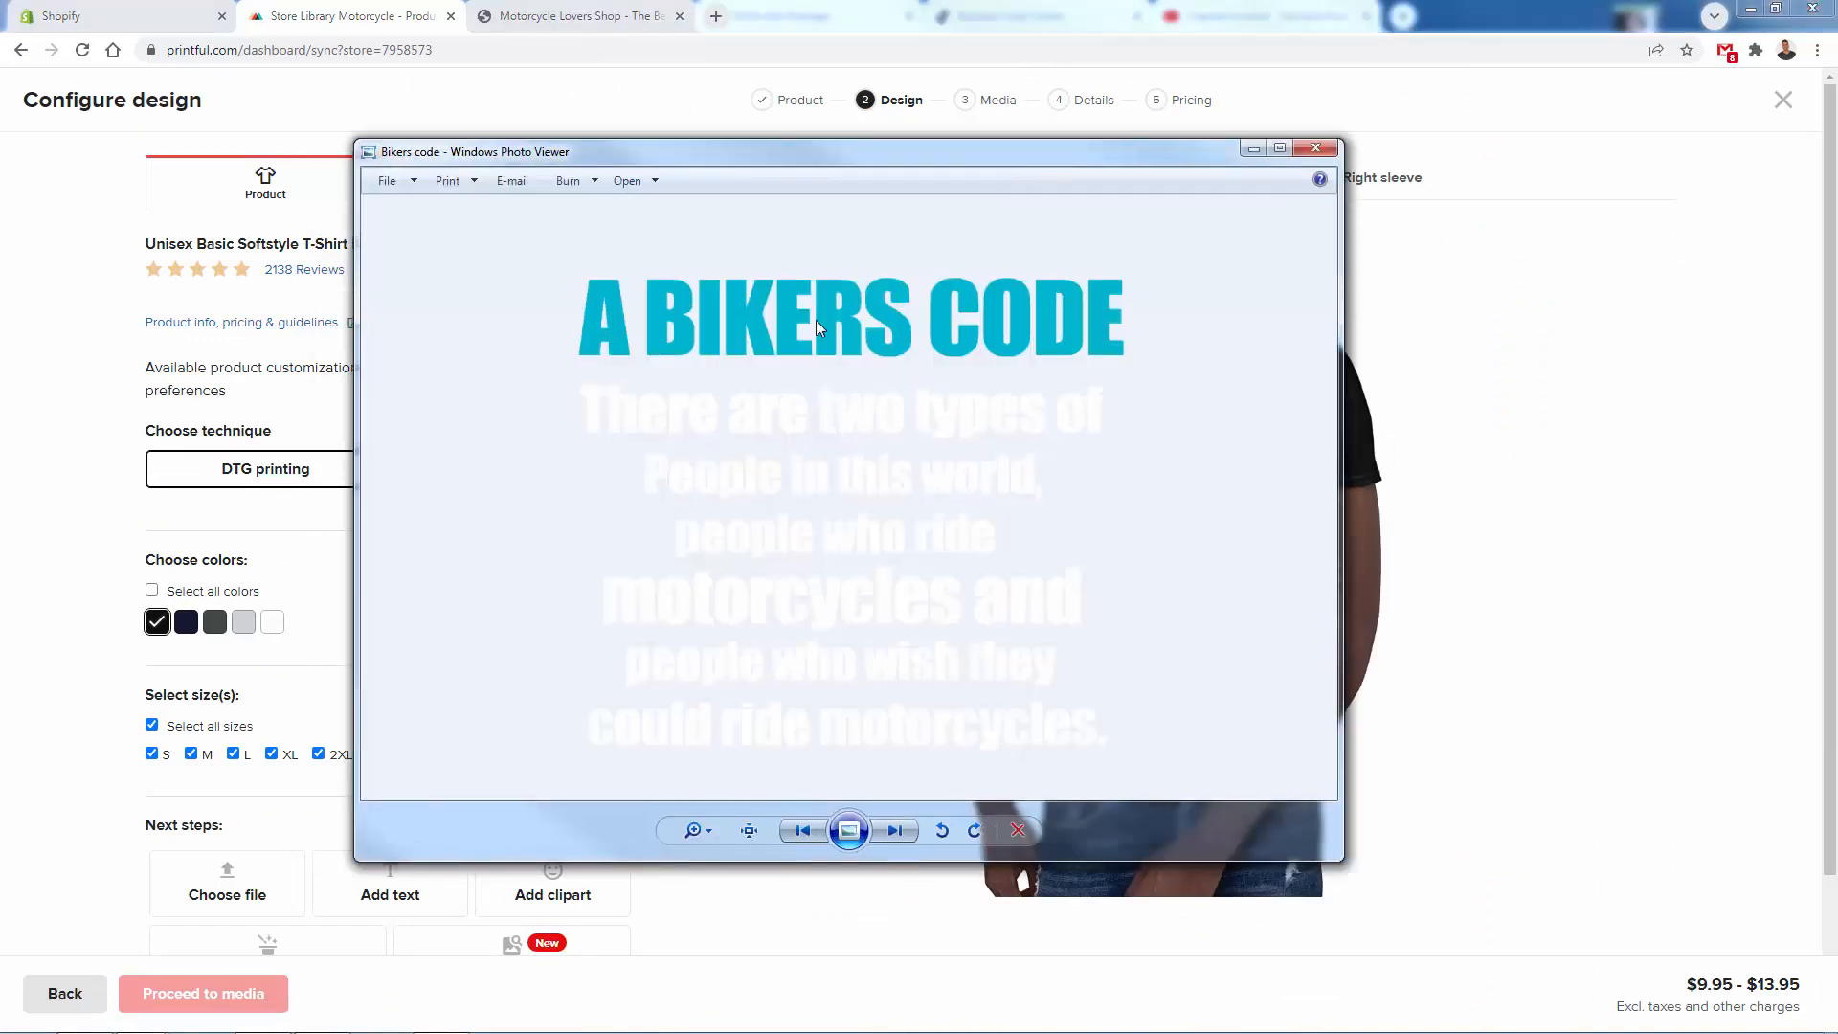
left_click_drag(840, 155, 489, 212)
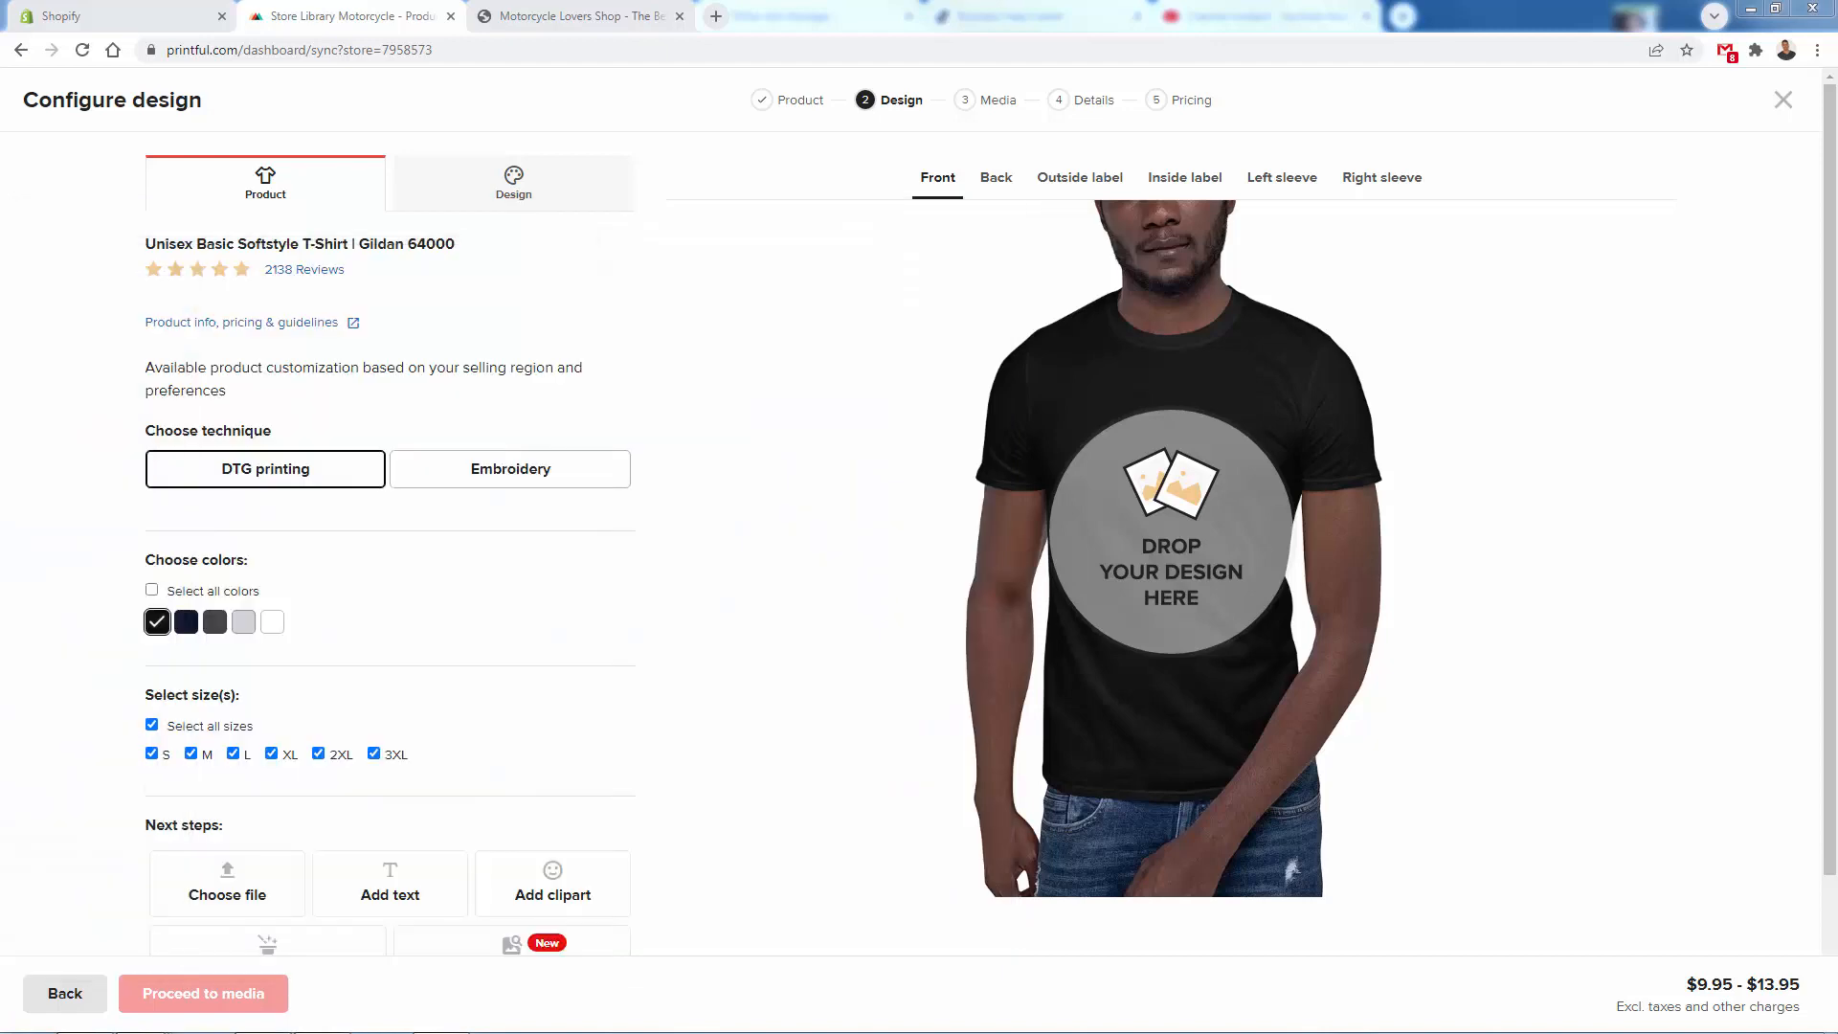
- Place the Bikers code design on the front of the black T-shirt and choose the Men's 2 mockups for the storefront
left_click_drag(0, 402, 1259, 631)
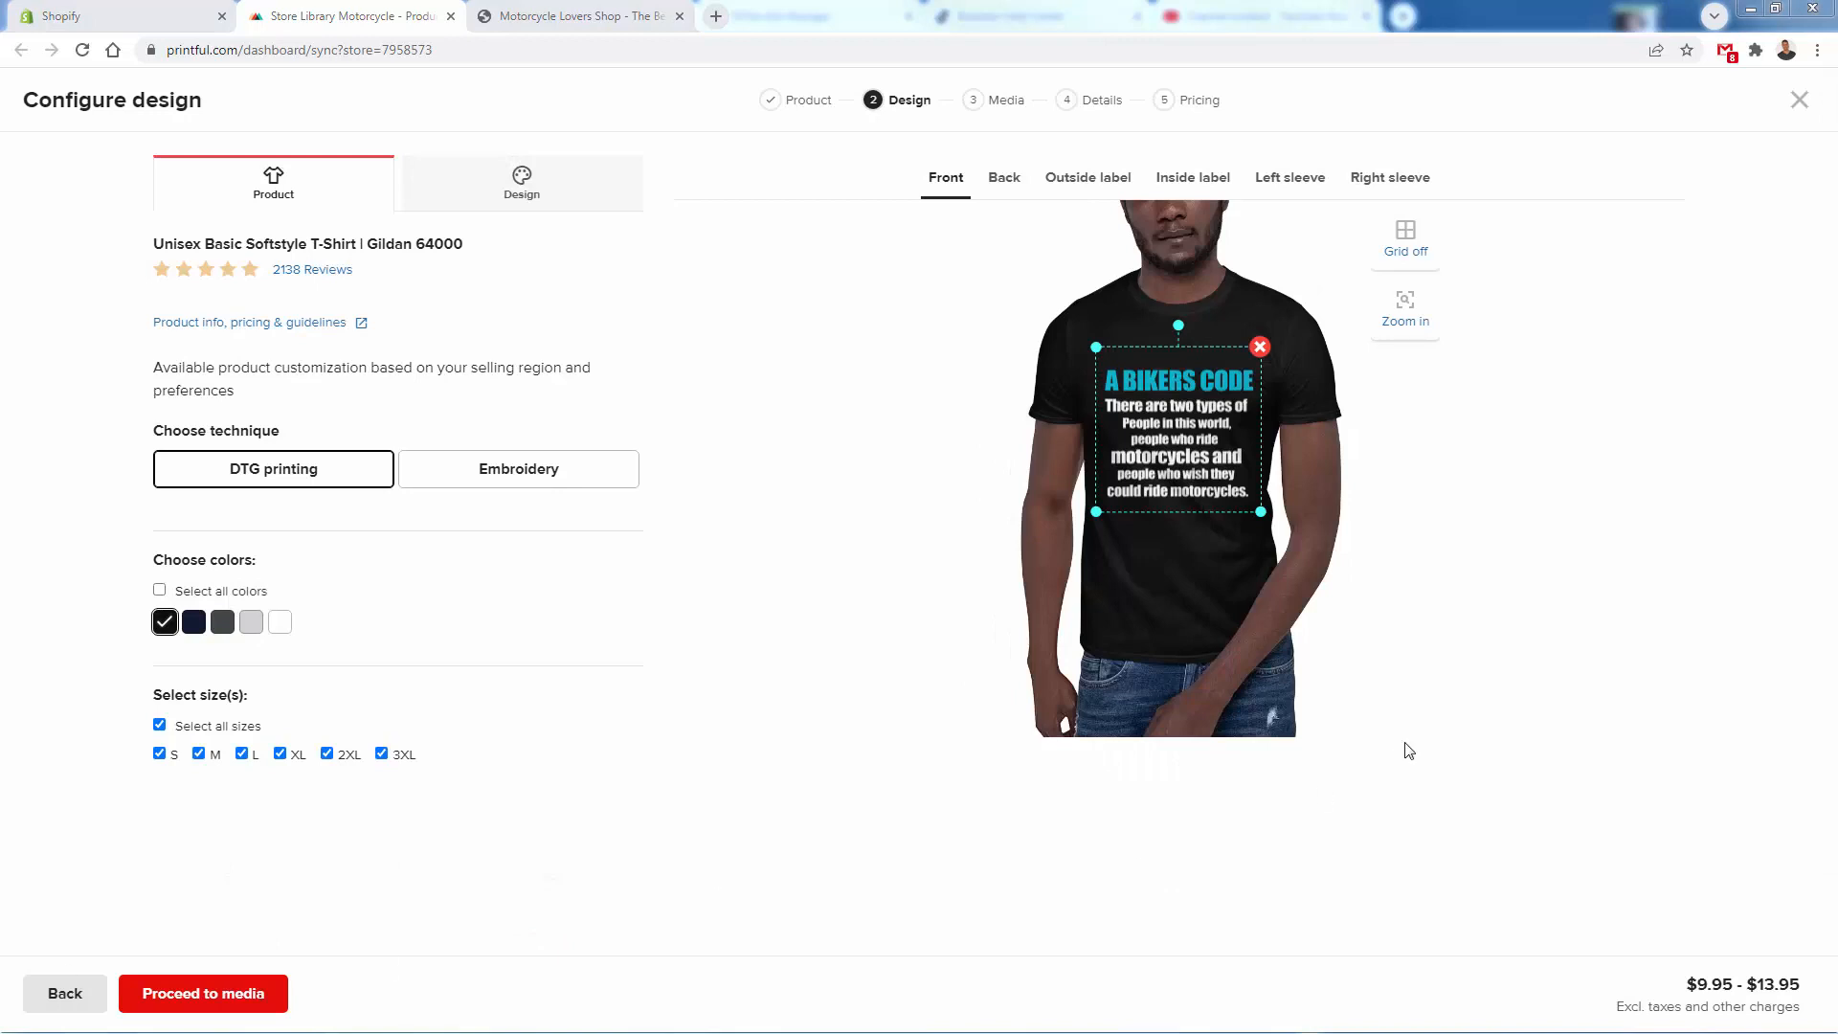
left_click(1436, 706)
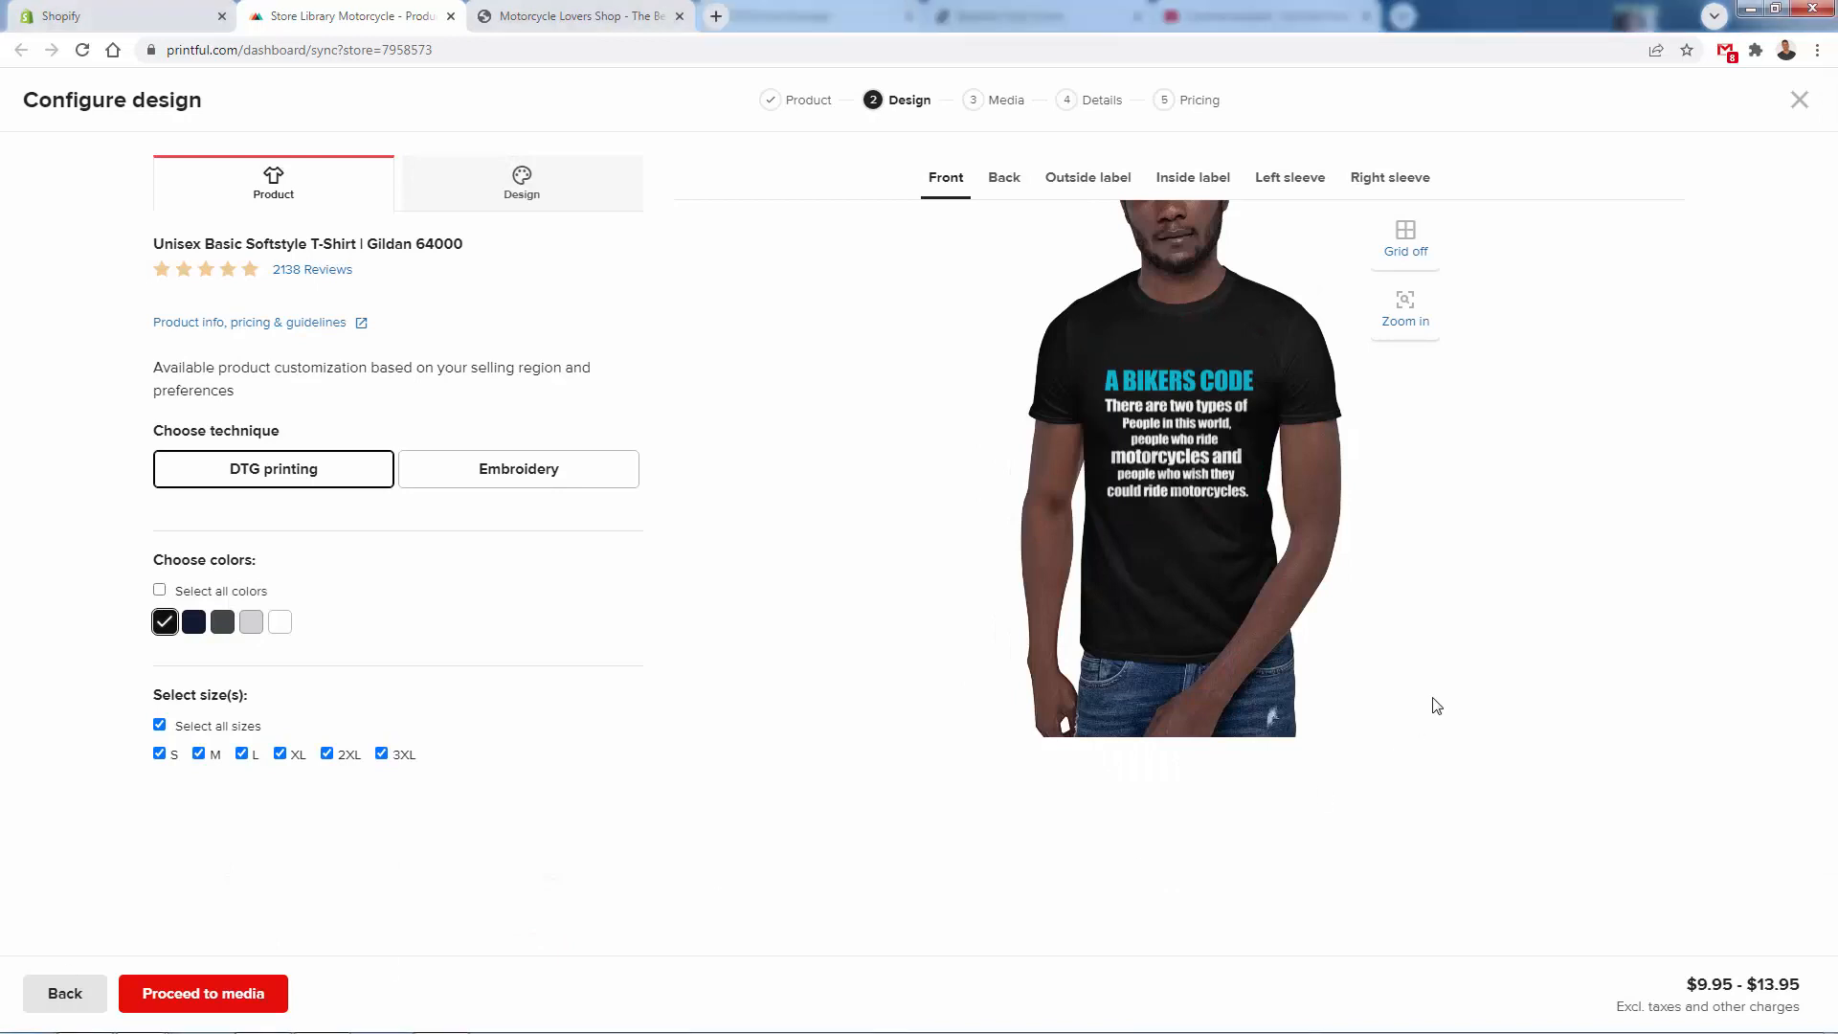
left_click(159, 996)
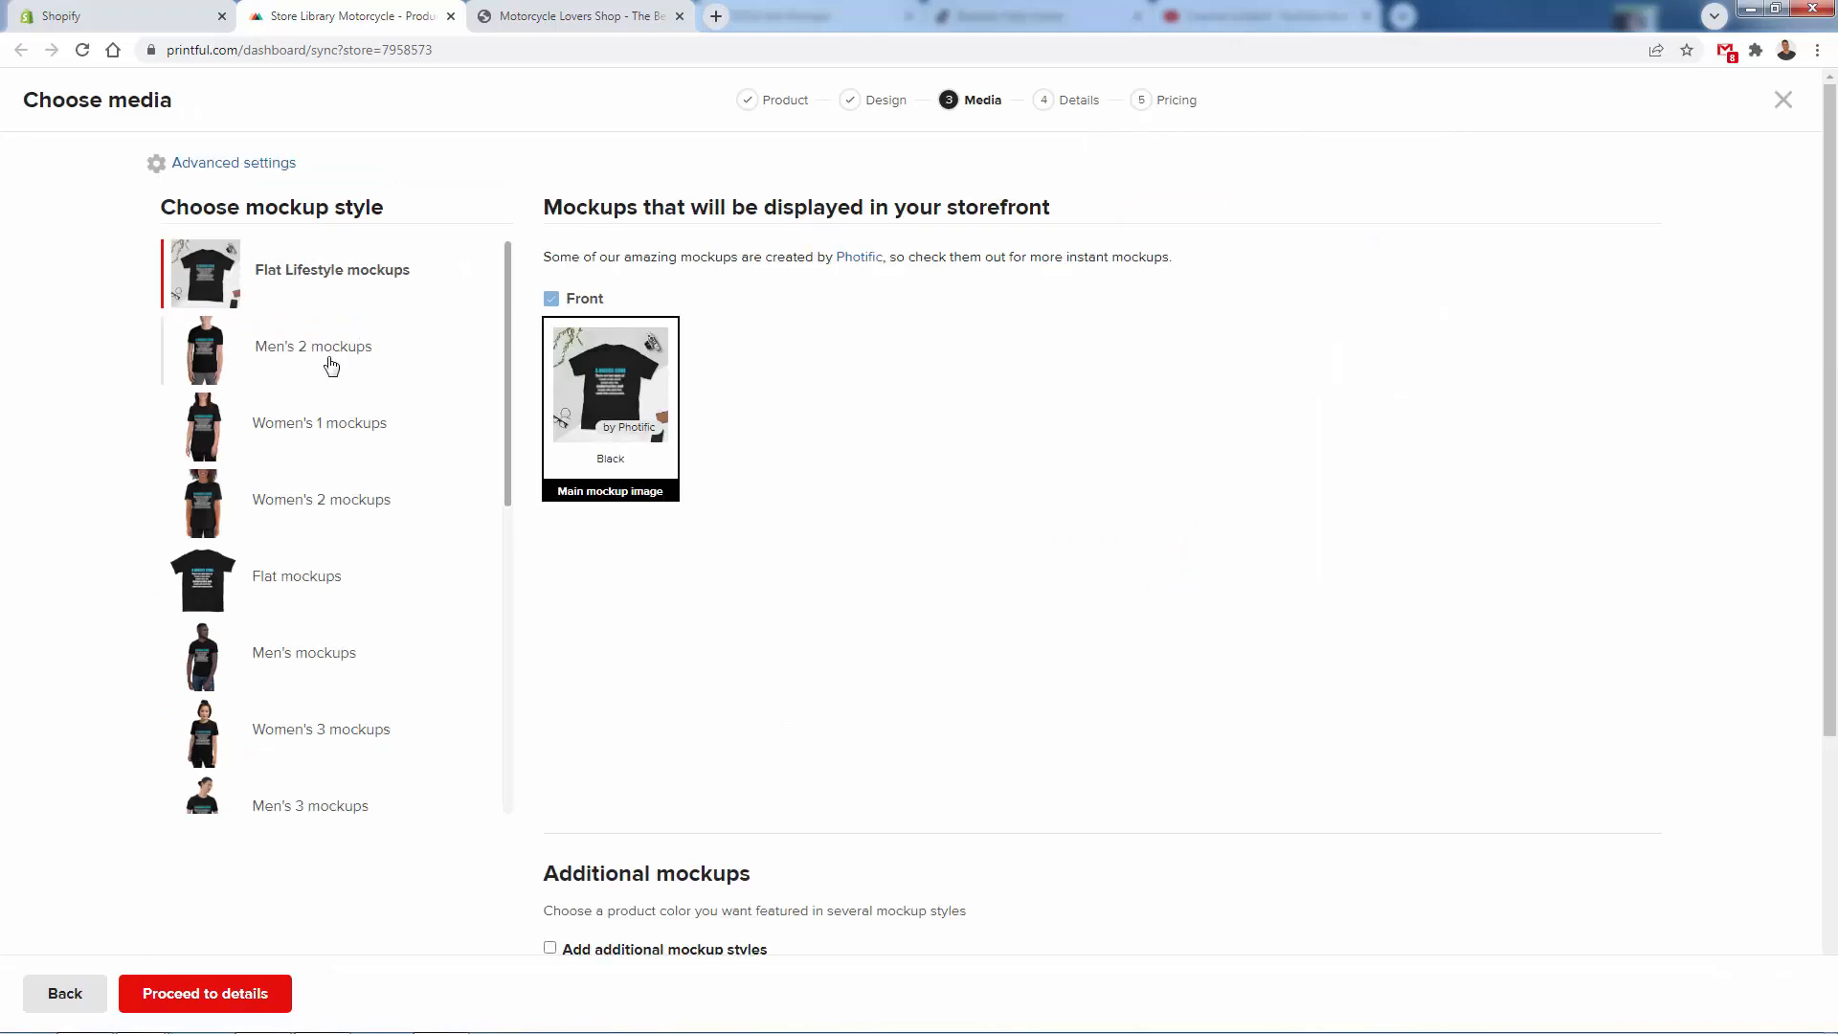
left_click(329, 362)
left_click(255, 995)
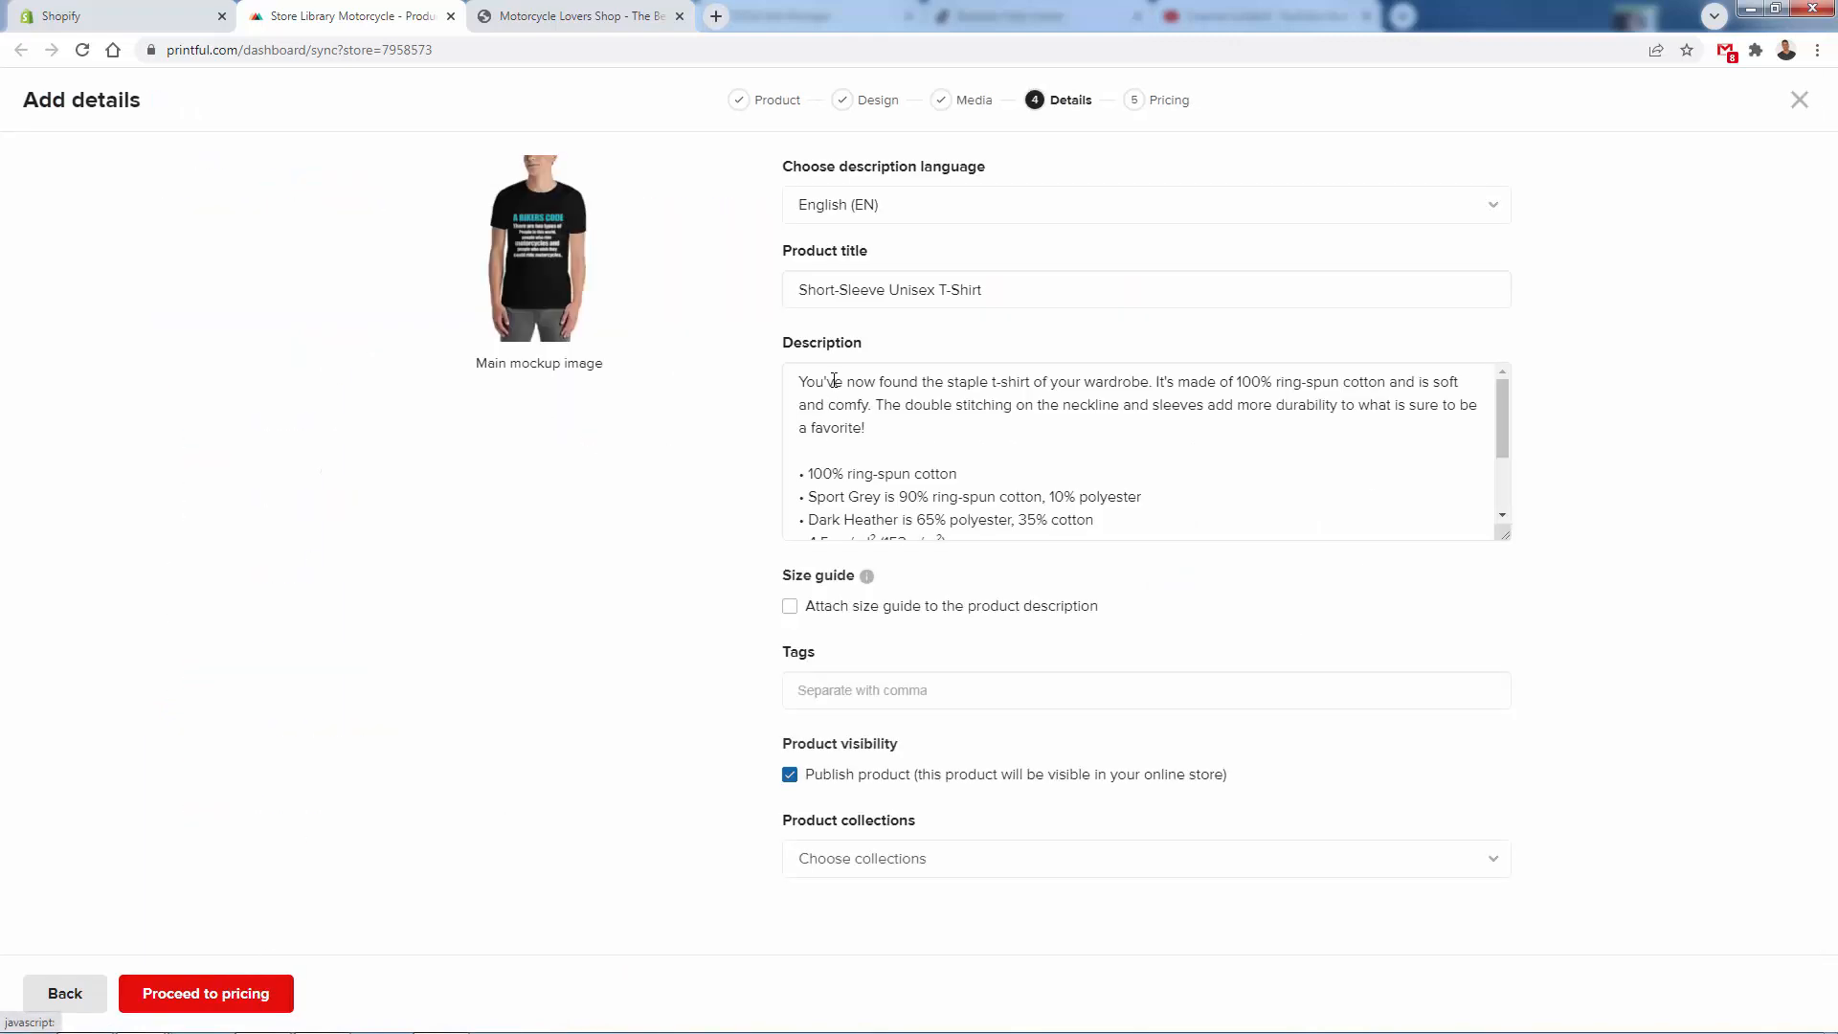
- Title the product A Bikers Code T-Shirt, assign it to the Home page collection and continue to pricing
triple_click(850, 289)
left_click(804, 858)
left_click(808, 917)
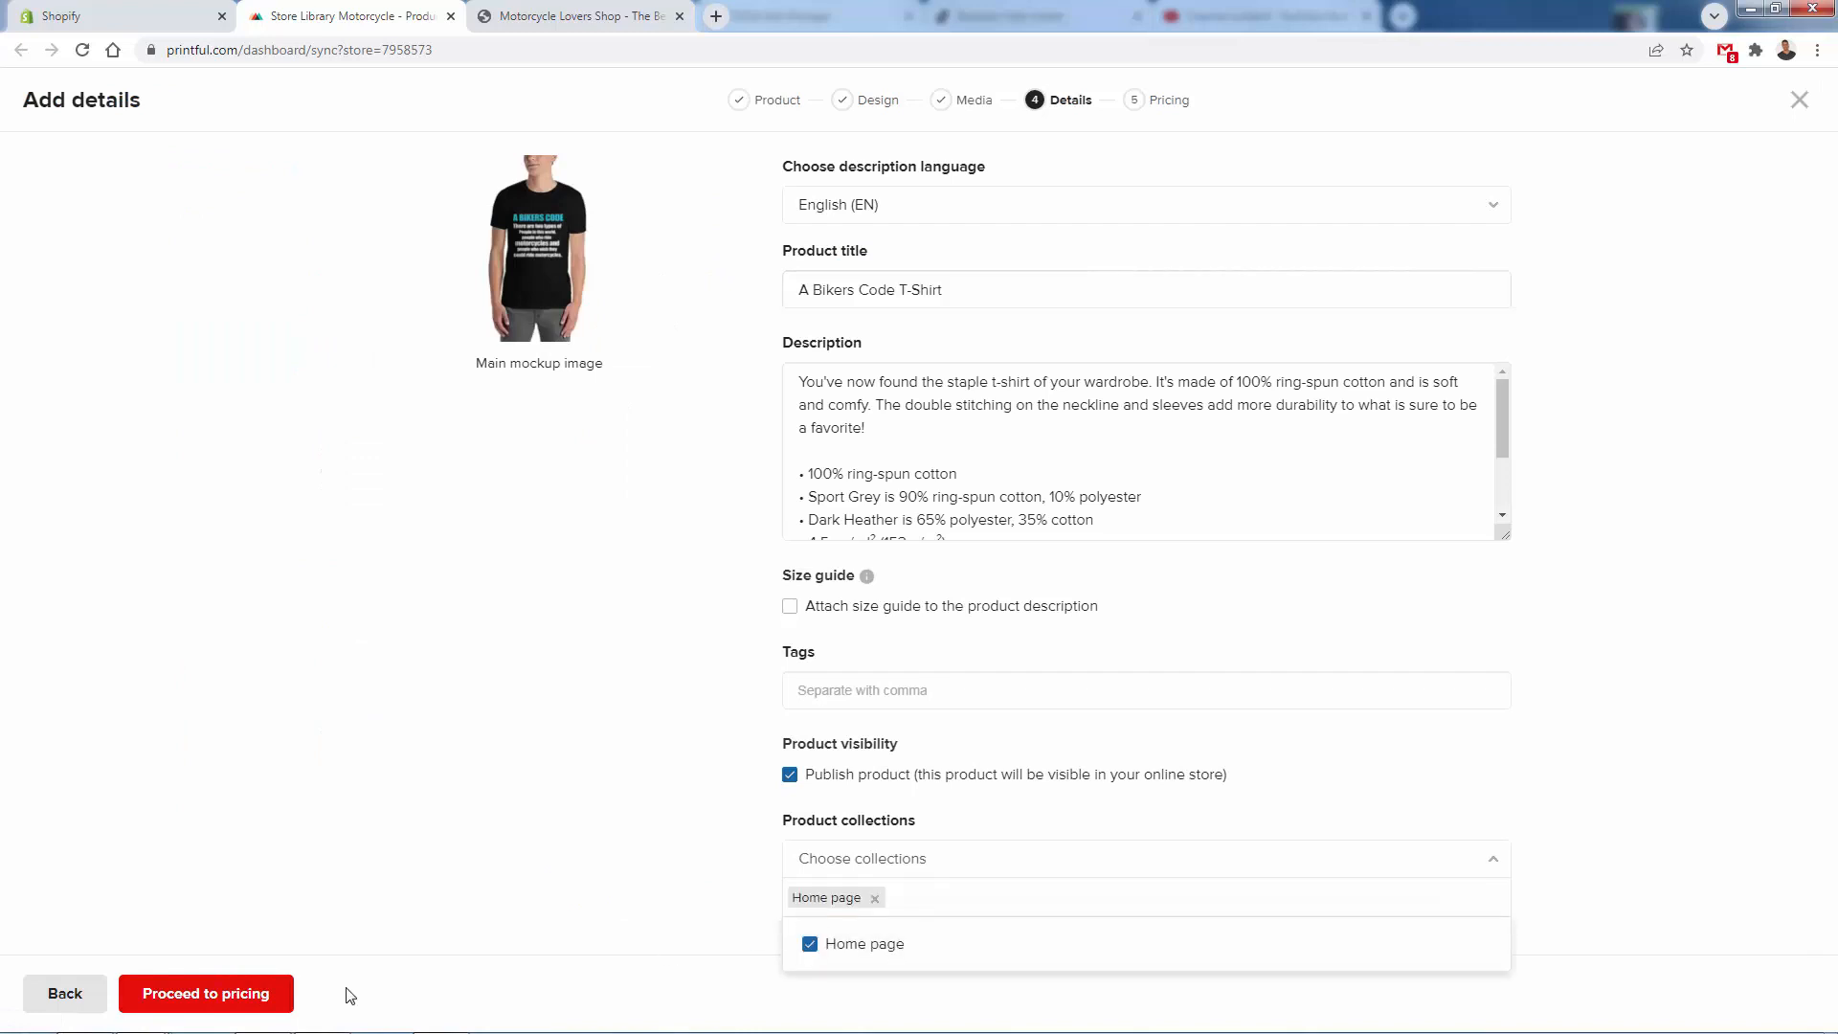
left_click(273, 994)
- Set the retail price for all sizes to 24.99 USD and submit the T-shirt to the store
left_click(1195, 501)
left_click(1130, 590)
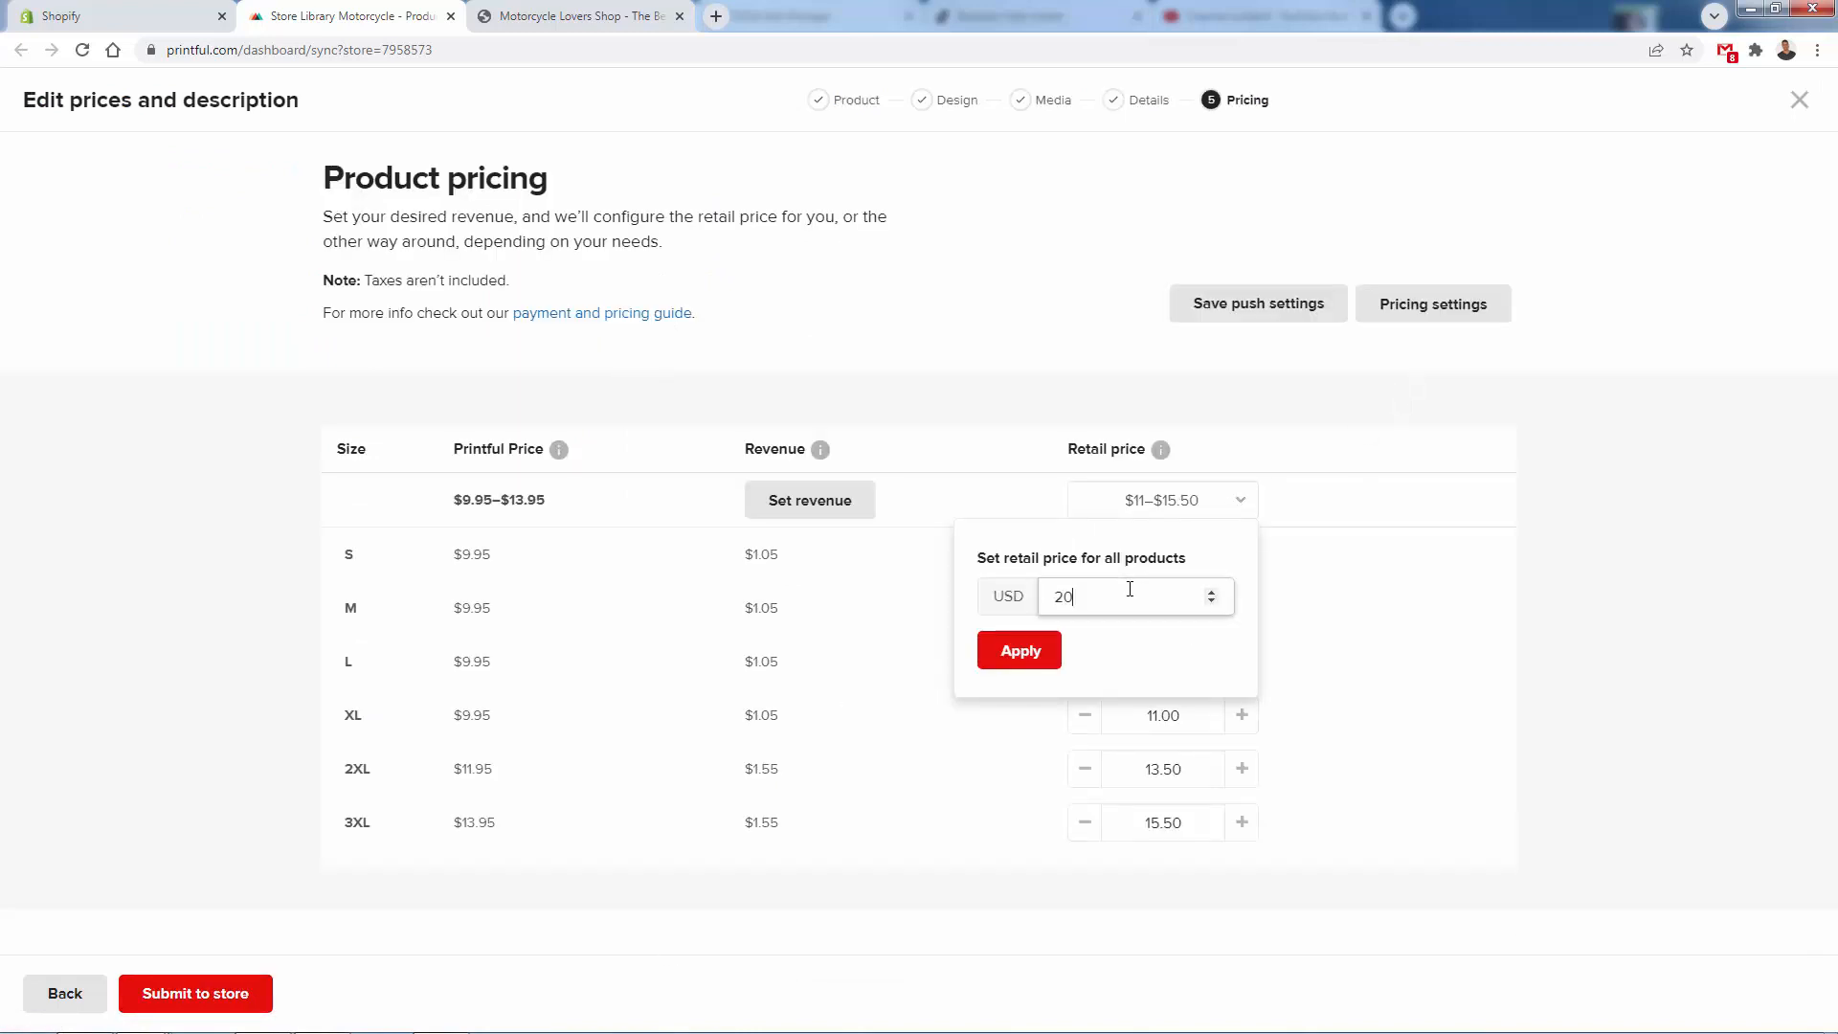
key("ctrl+a")
key("BackSpace")
left_click(1049, 637)
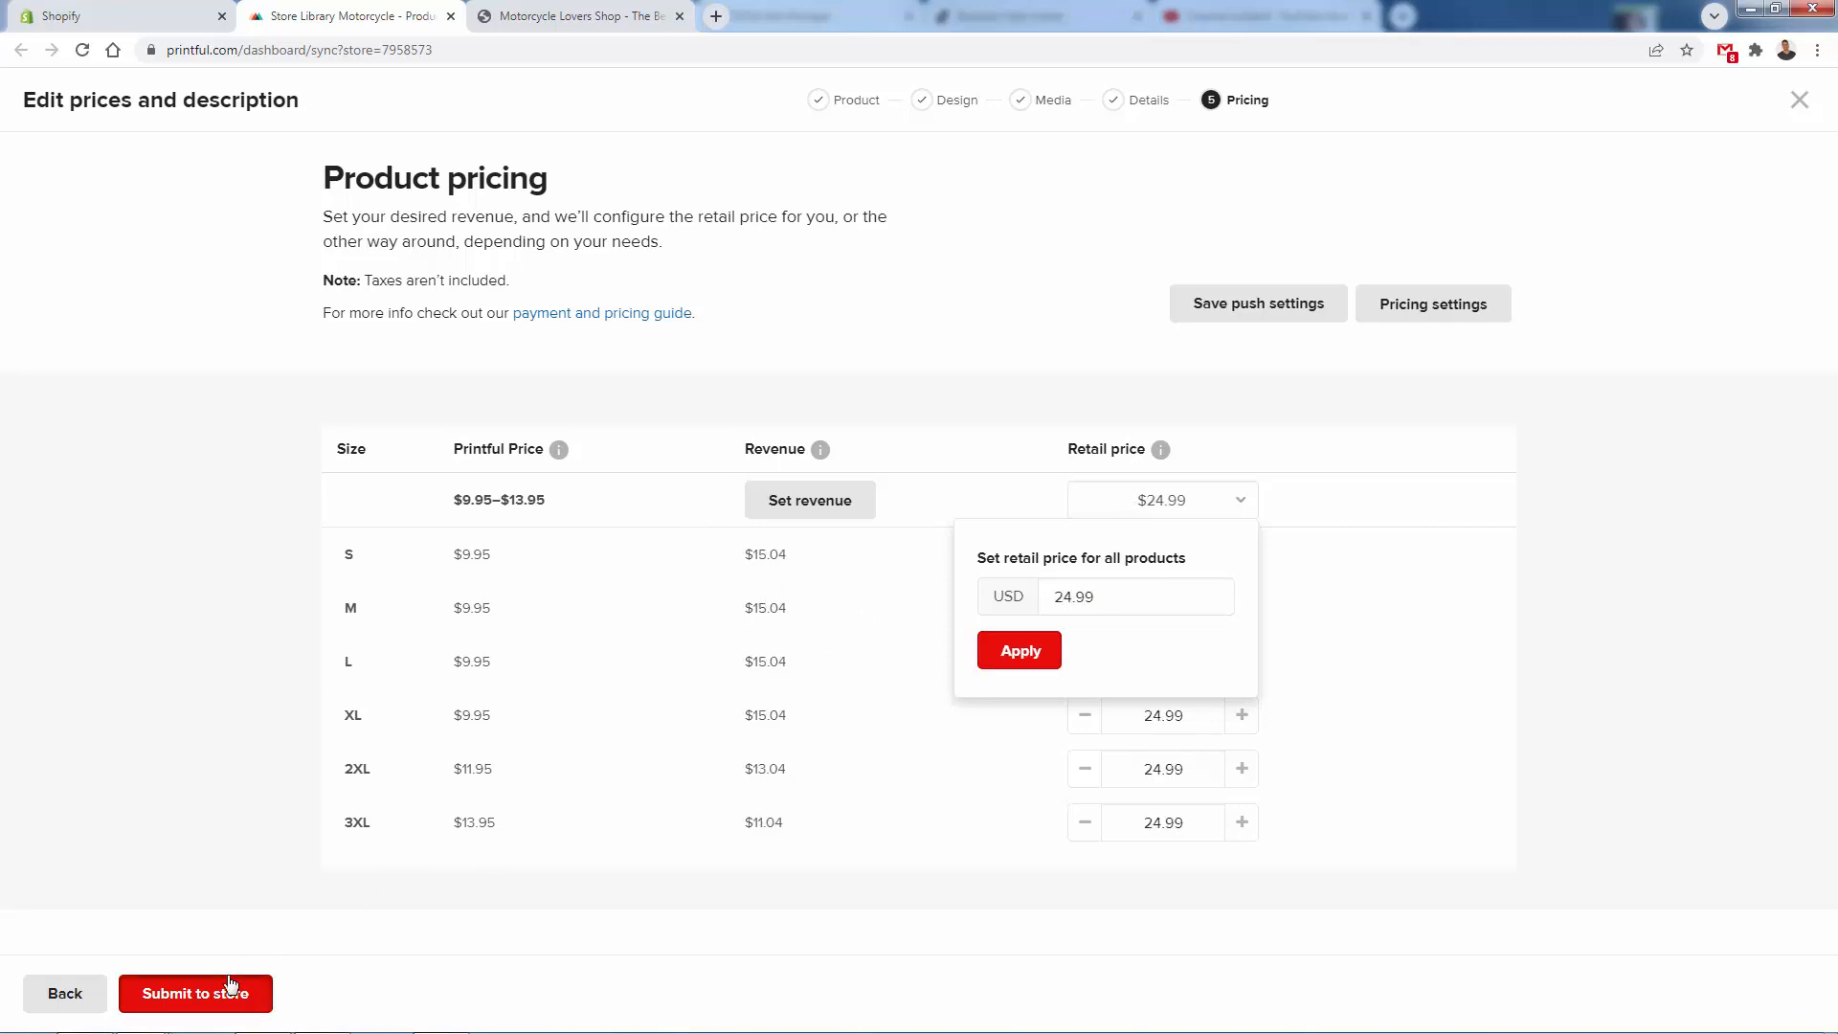
left_click(241, 992)
- View the Bikers code design image again and open the A Bikers Code T-Shirt's product page in the Shopify store
left_click_drag(0, 326, 1057, 110)
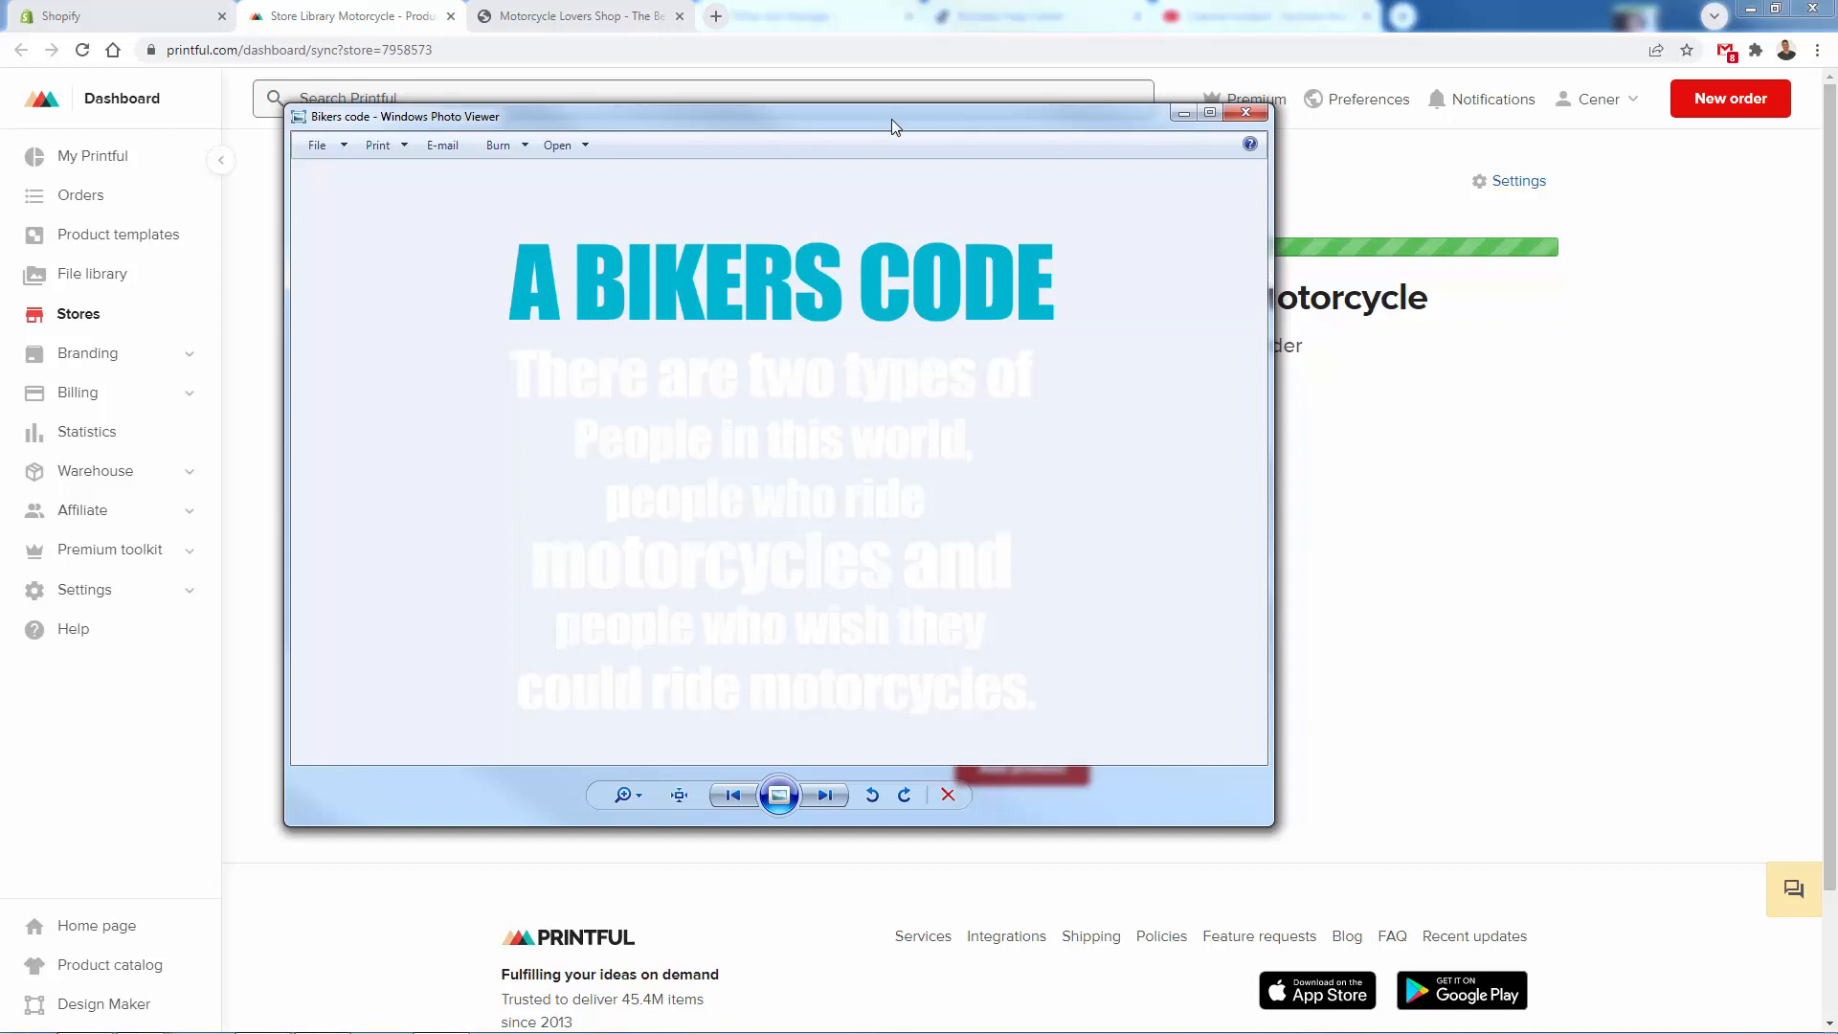
left_click_drag(892, 119, 0, 119)
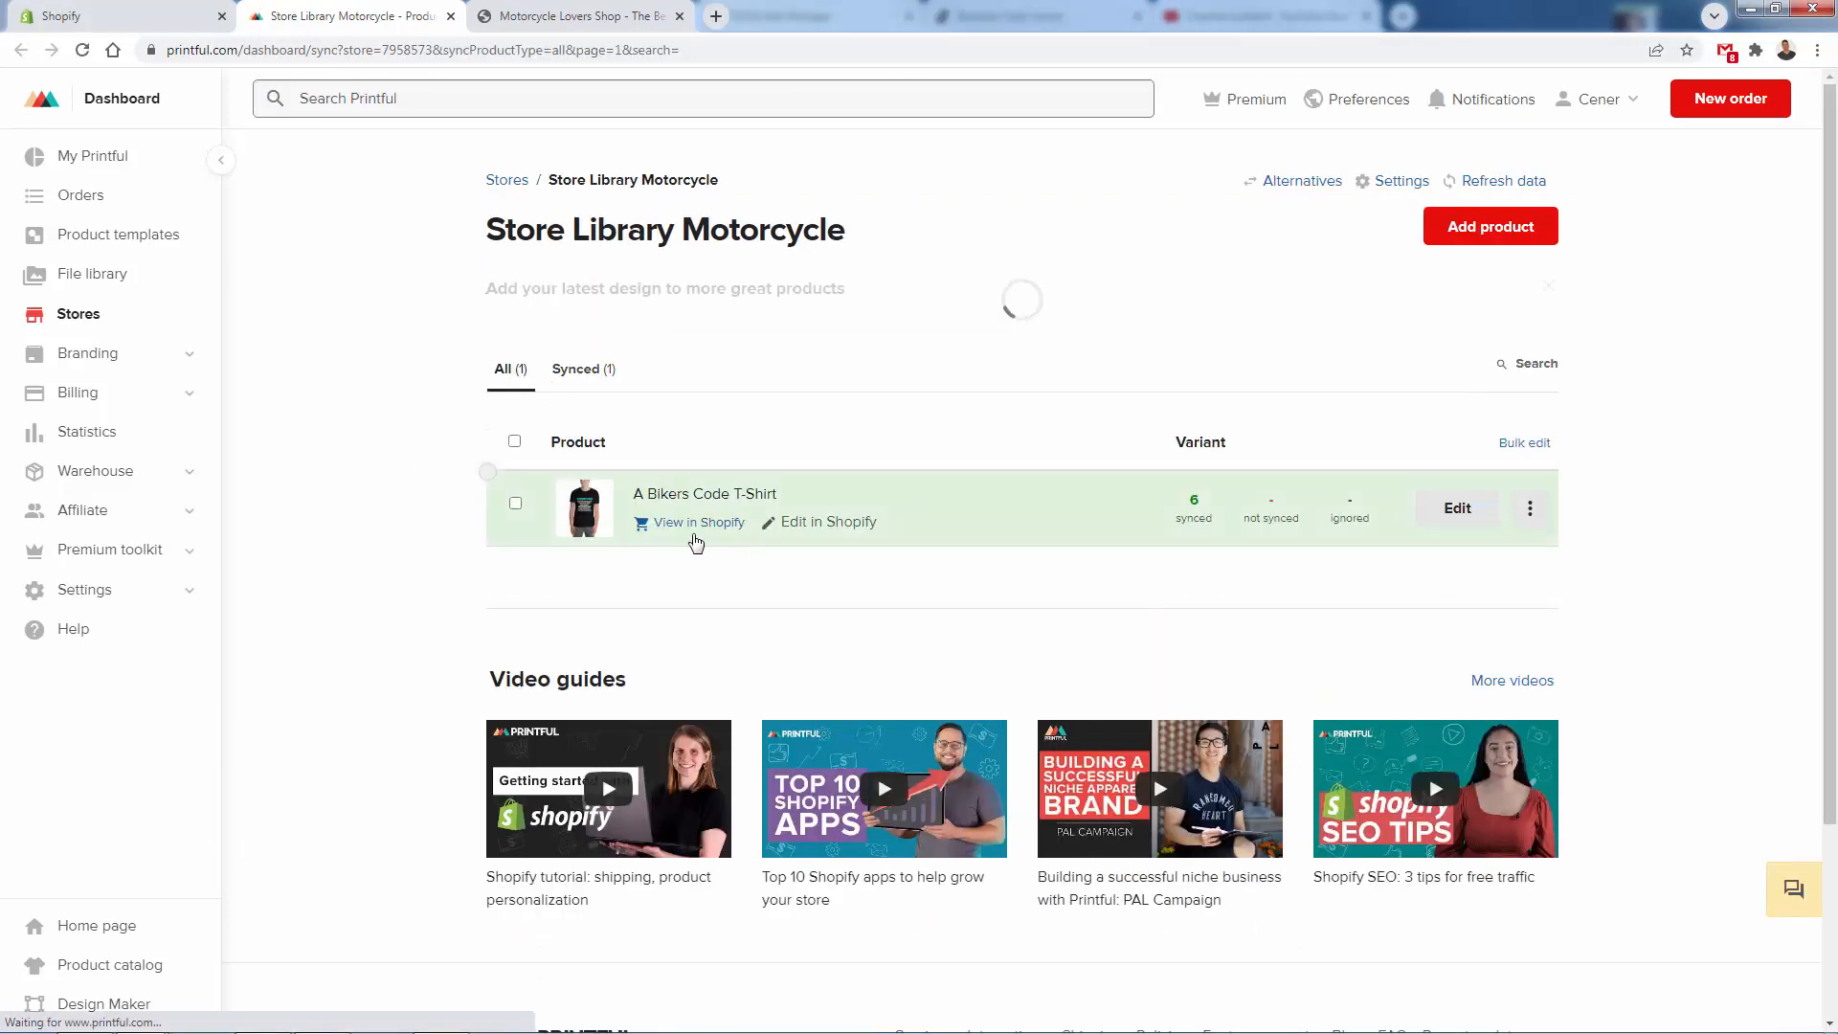
left_click(682, 522)
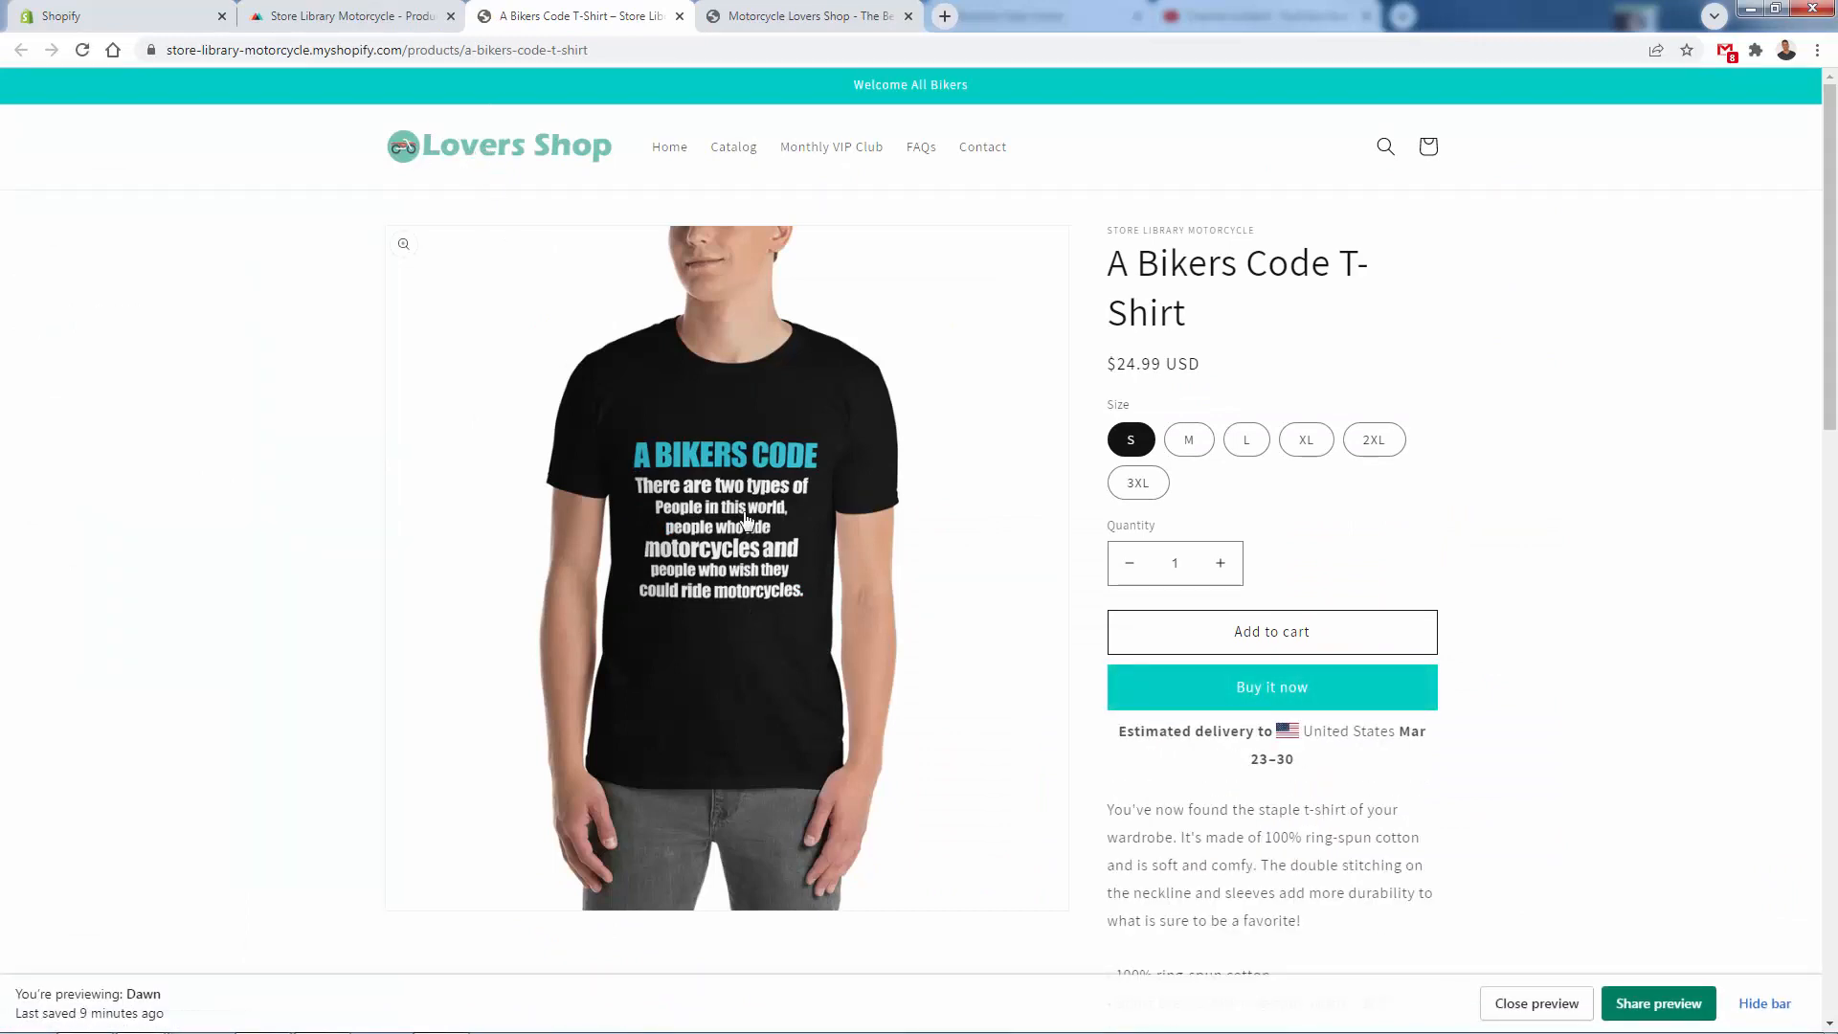
- Add two A Bikers Code T-Shirts in size L to the cart and dismiss the cart notice
left_click(1240, 441)
scroll(1235, 431, "down", 2)
left_click(1219, 421)
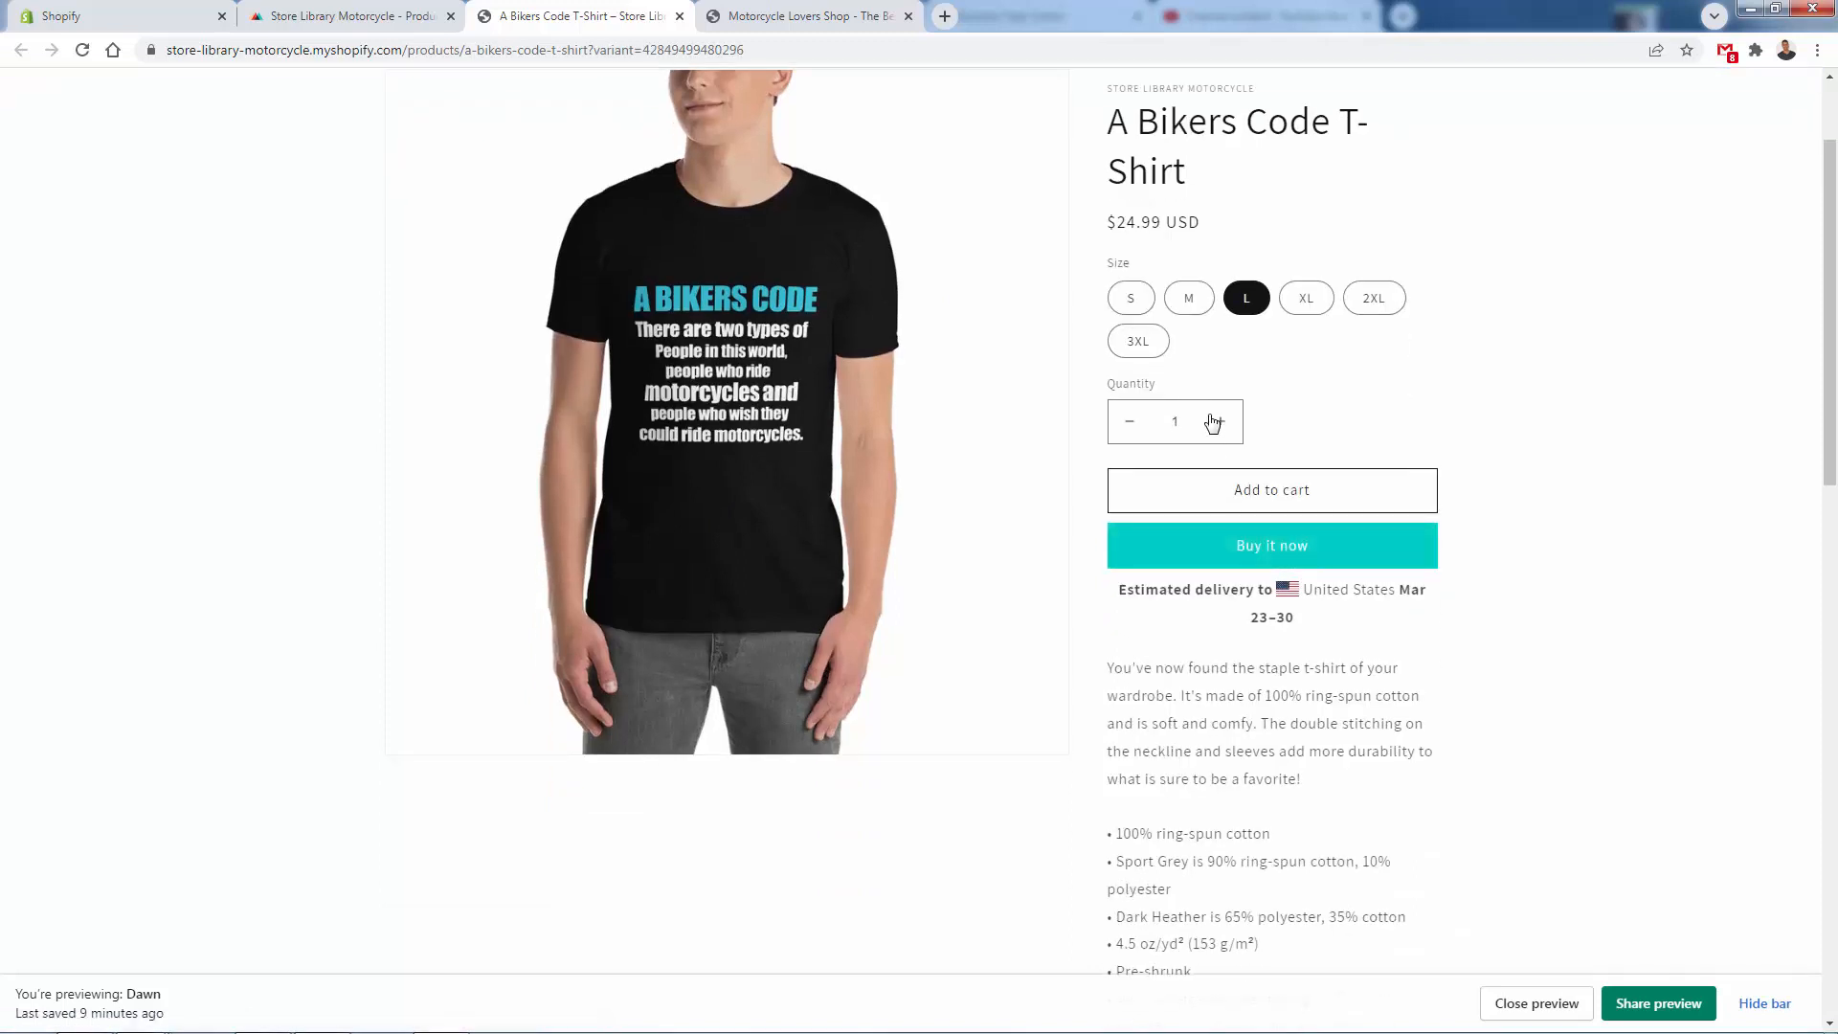
left_click(1269, 494)
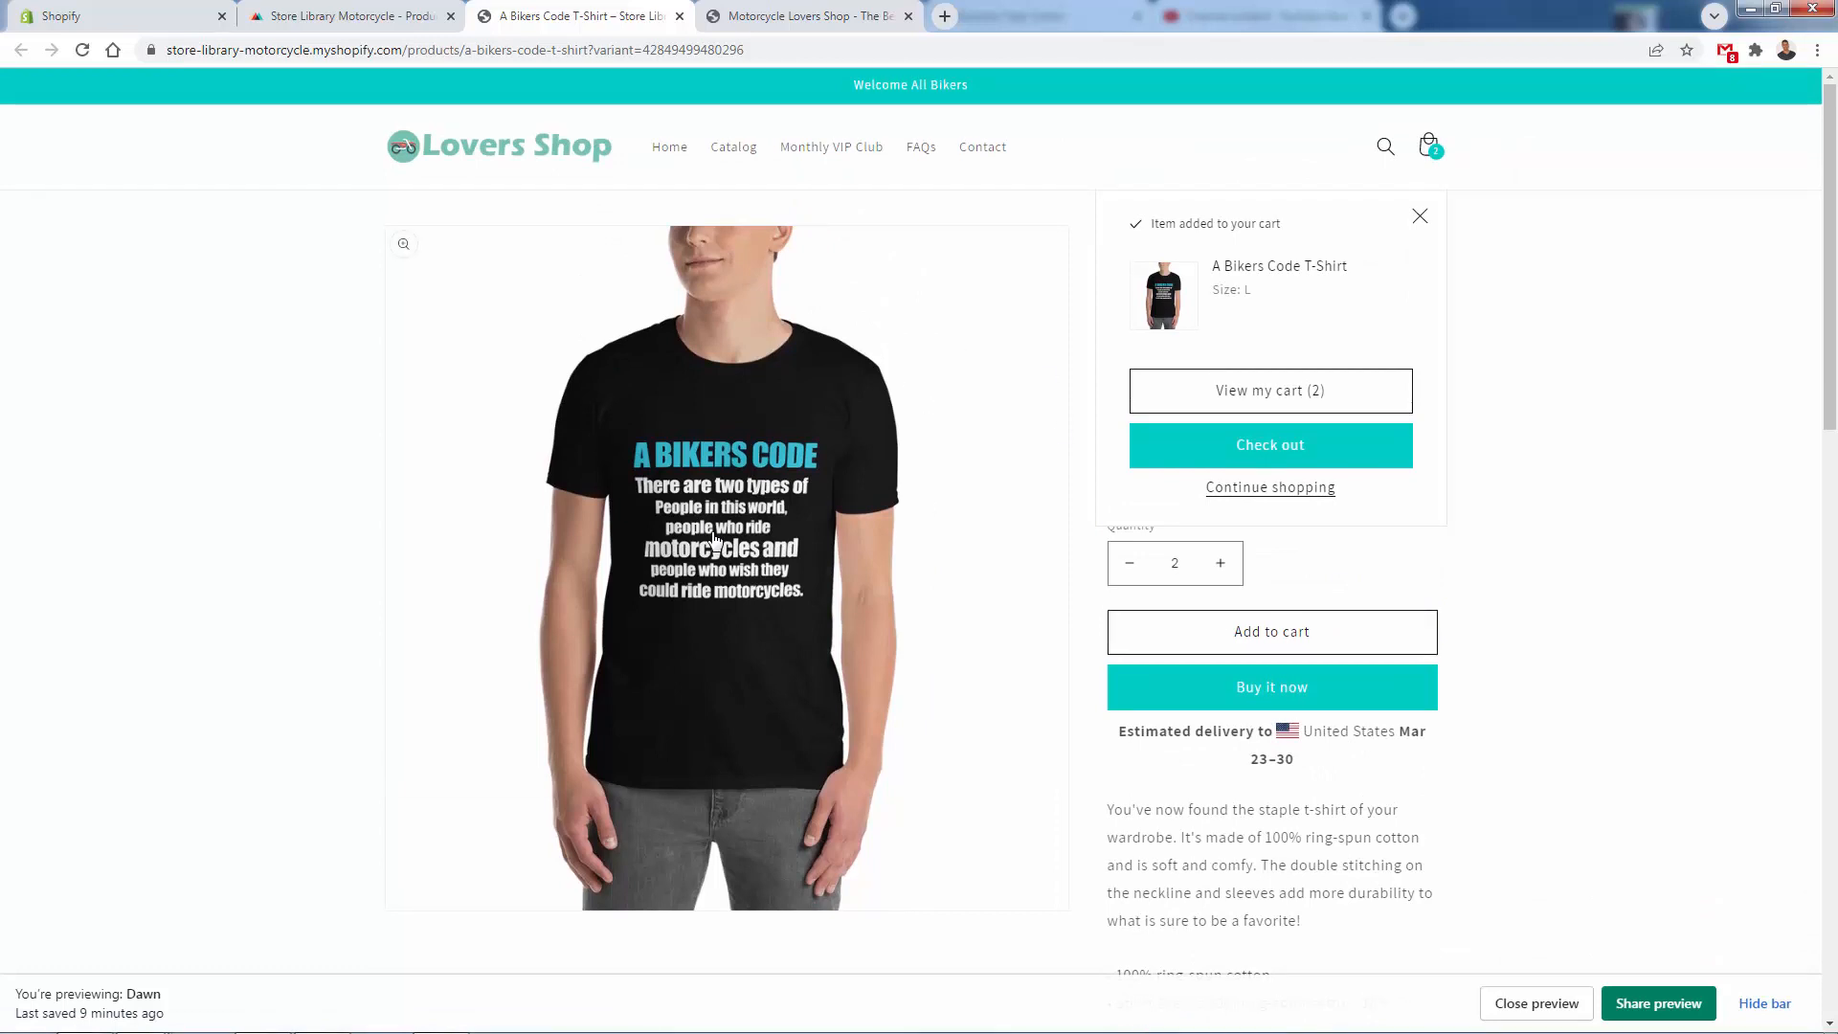
left_click(1419, 217)
- Review the T-shirt's price and title on its product page and check the store's product list in Printful
left_click_drag(1108, 365, 1243, 364)
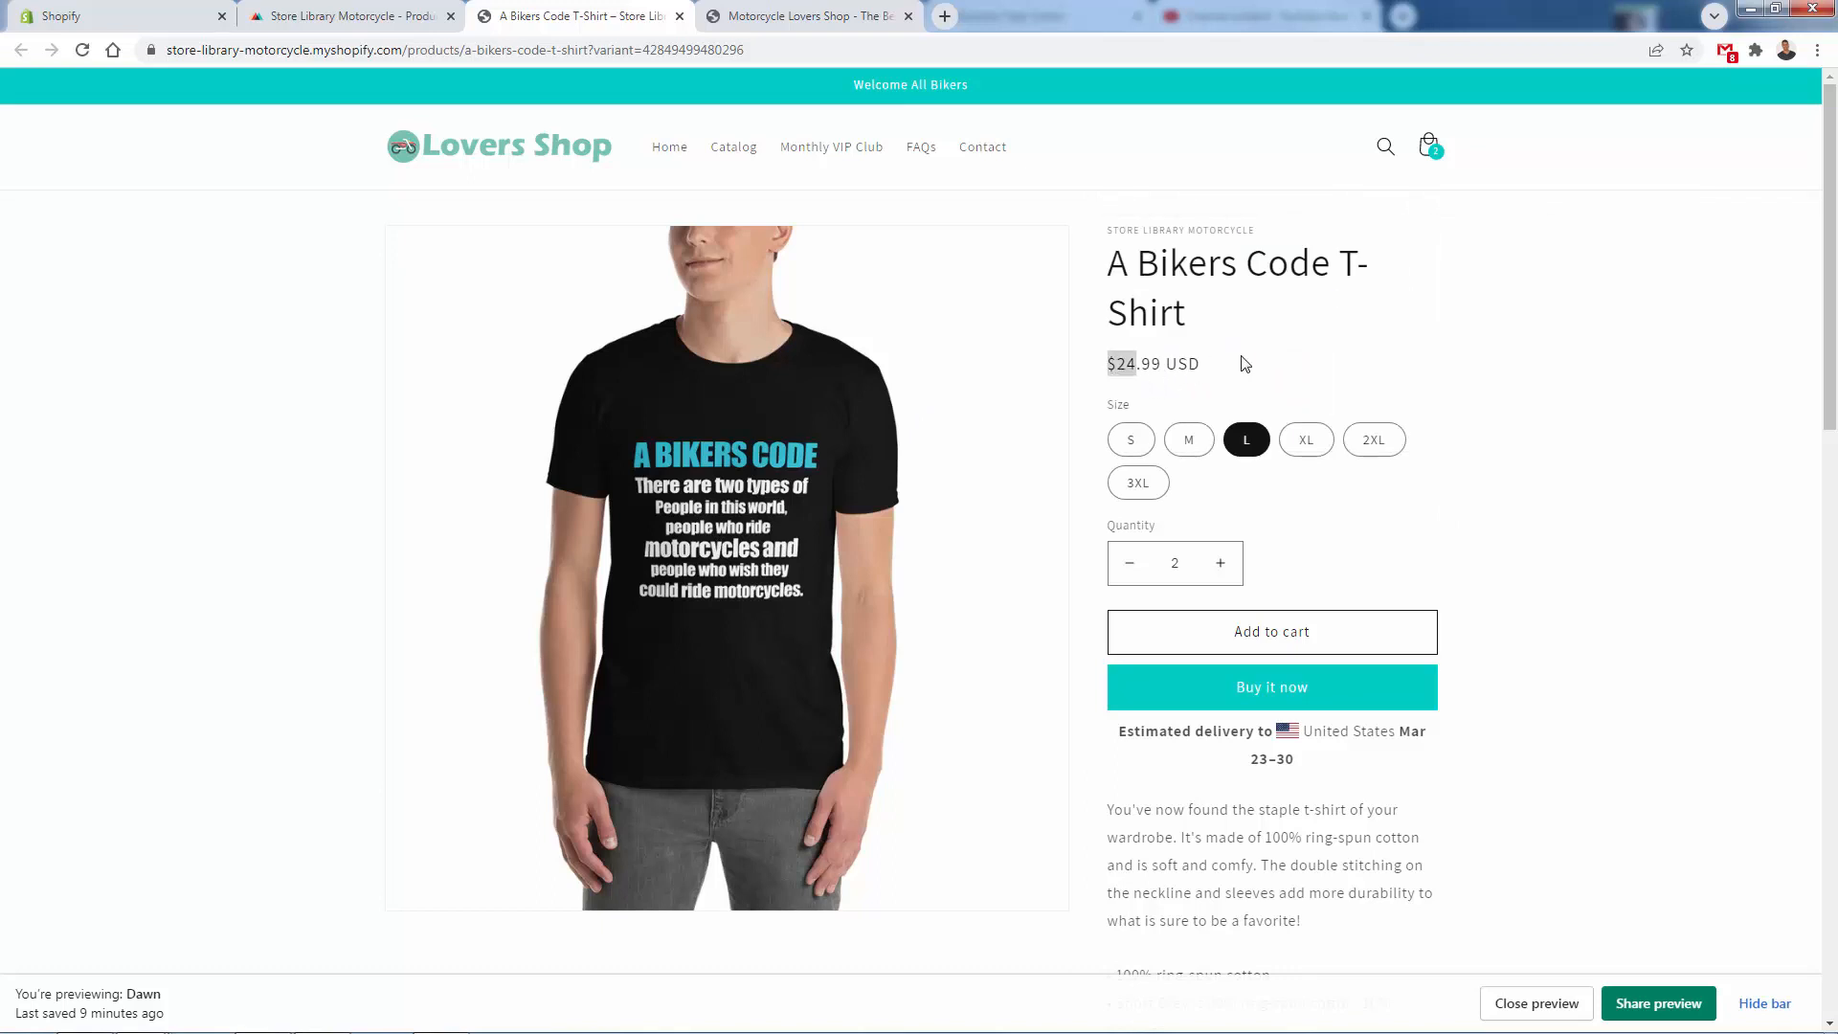
left_click(1243, 363)
left_click_drag(1259, 385, 1136, 253)
left_click(1132, 250)
left_click(330, 10)
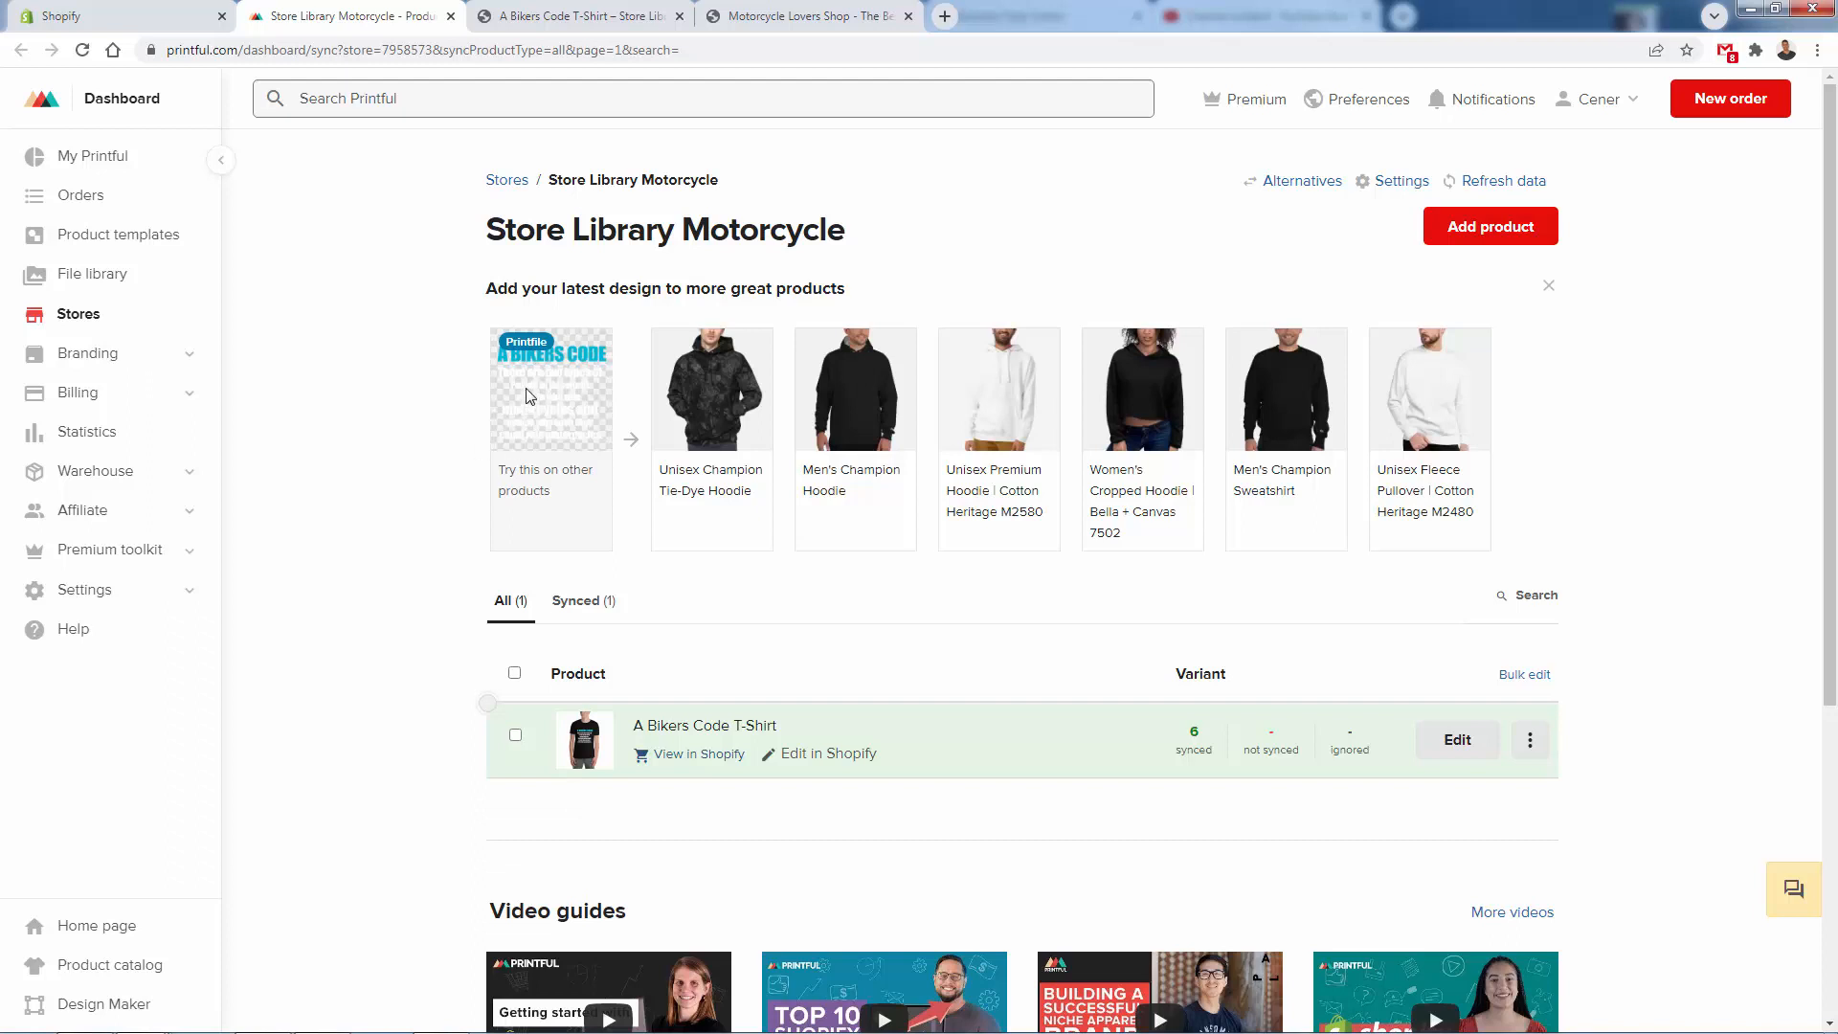
left_click(574, 15)
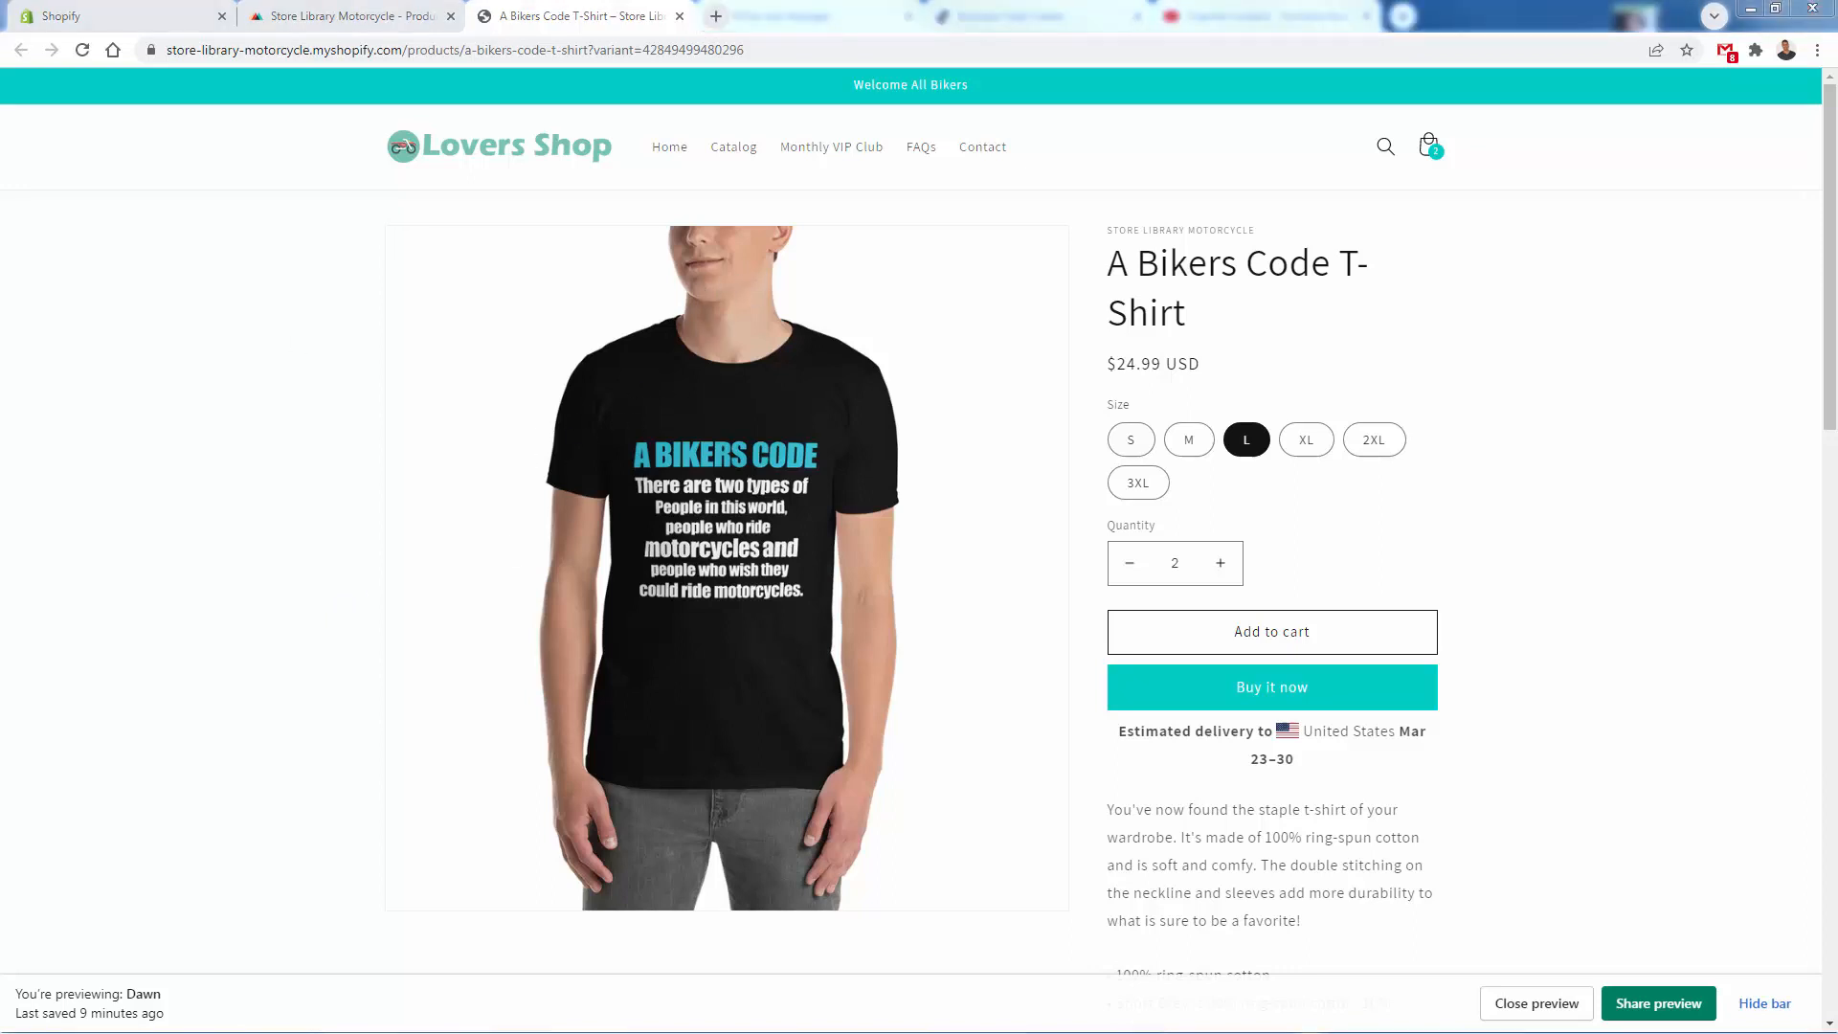
- Open the Is My Bike OK Hoodie from the home page's featured products and add one in size M to the cart
left_click(478, 158)
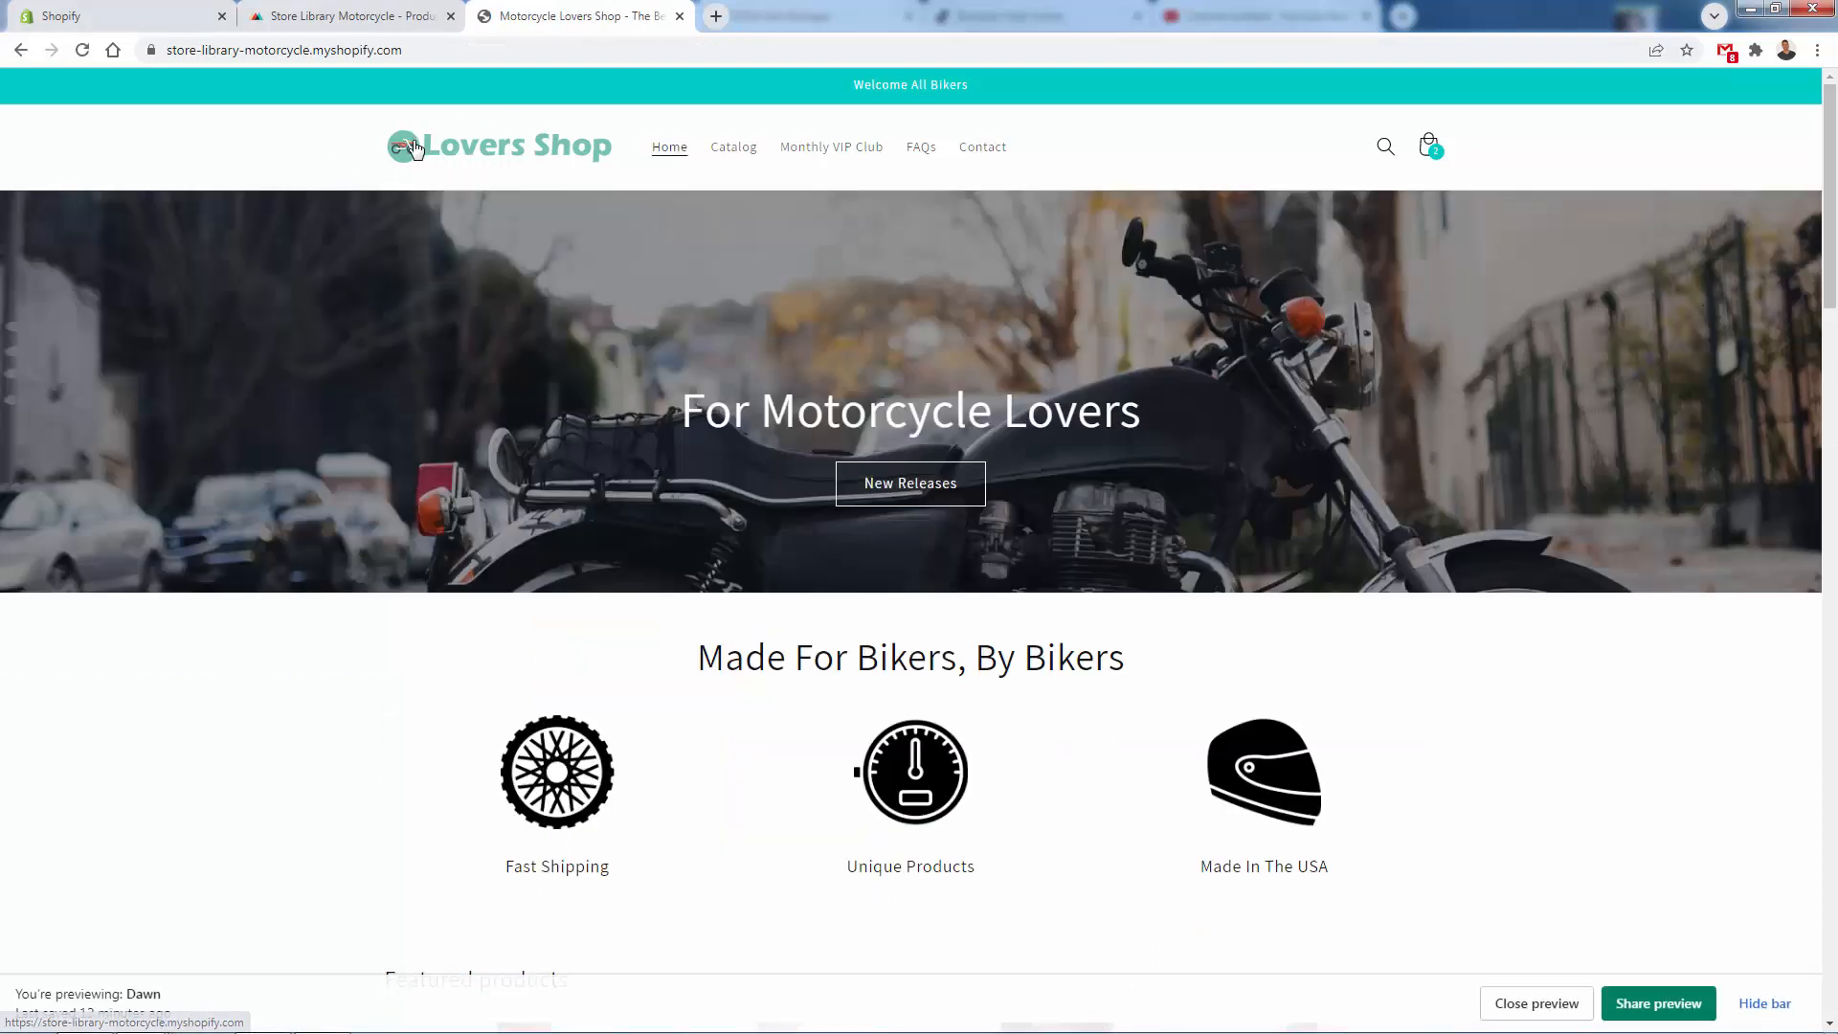
scroll(794, 251, "down", 1)
scroll(795, 256, "down", 1)
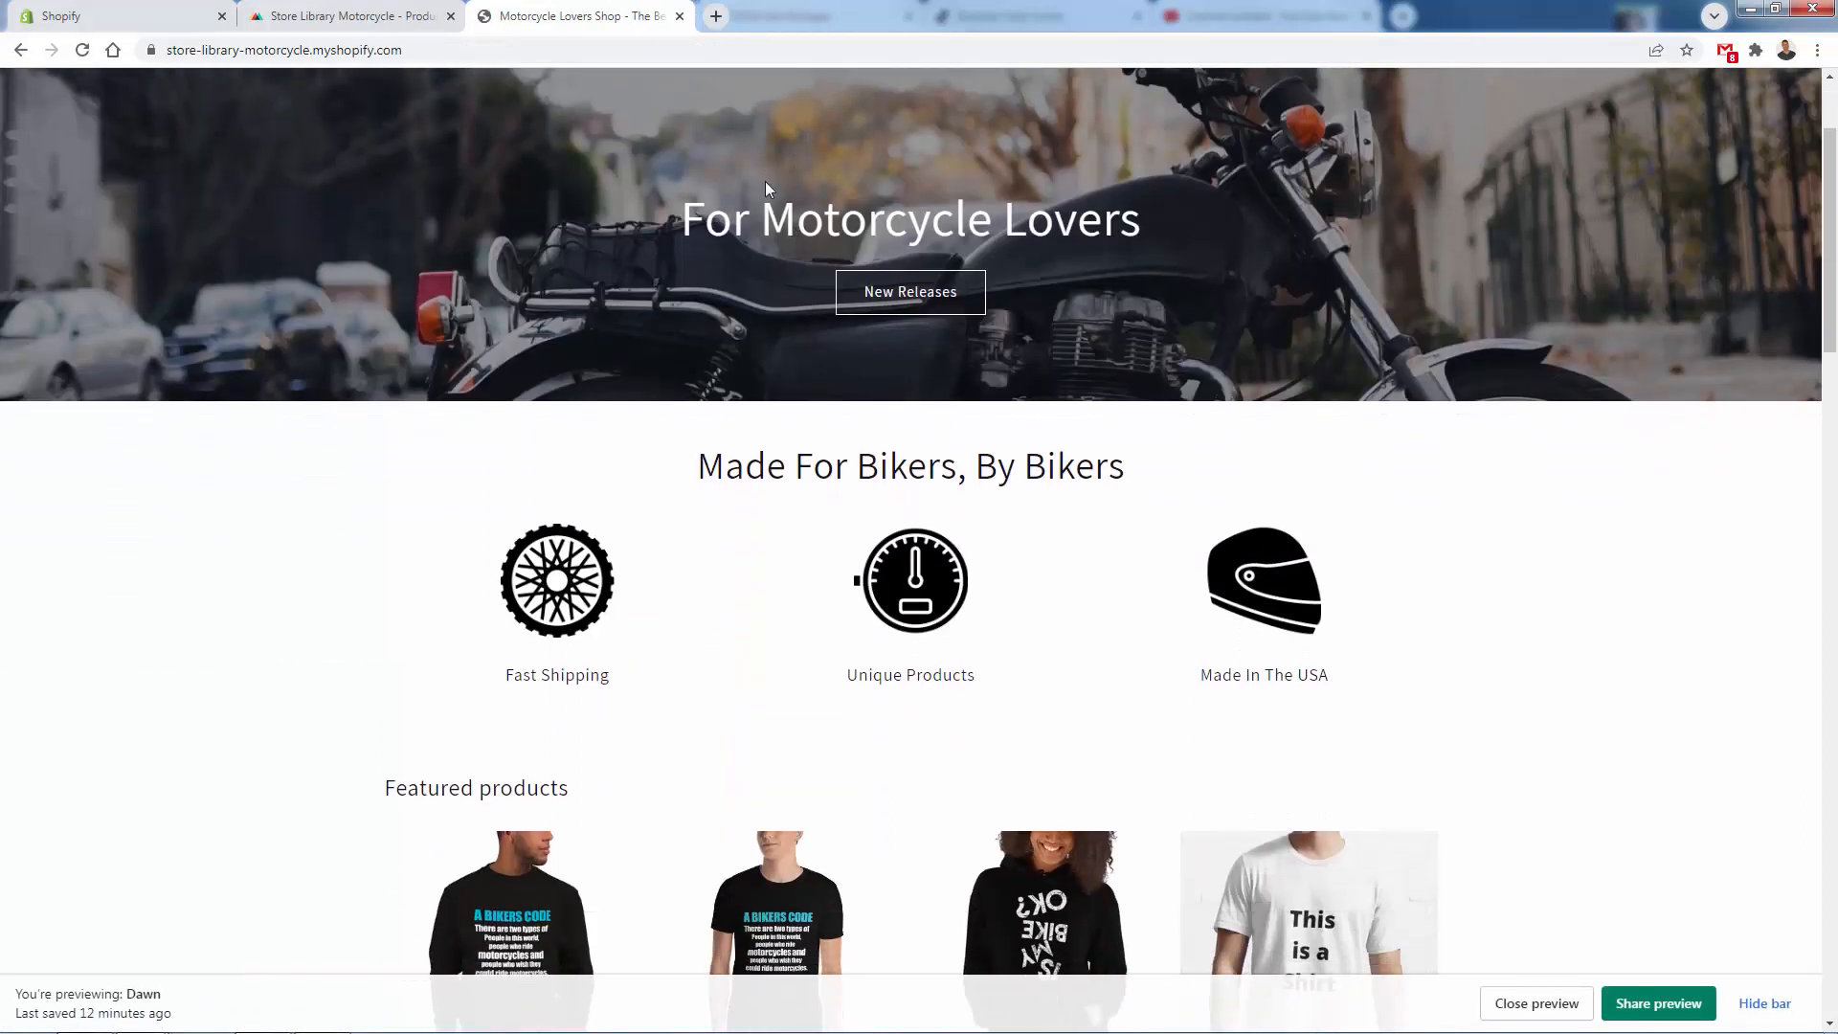
scroll(764, 184, "down", 3)
scroll(763, 189, "down", 3)
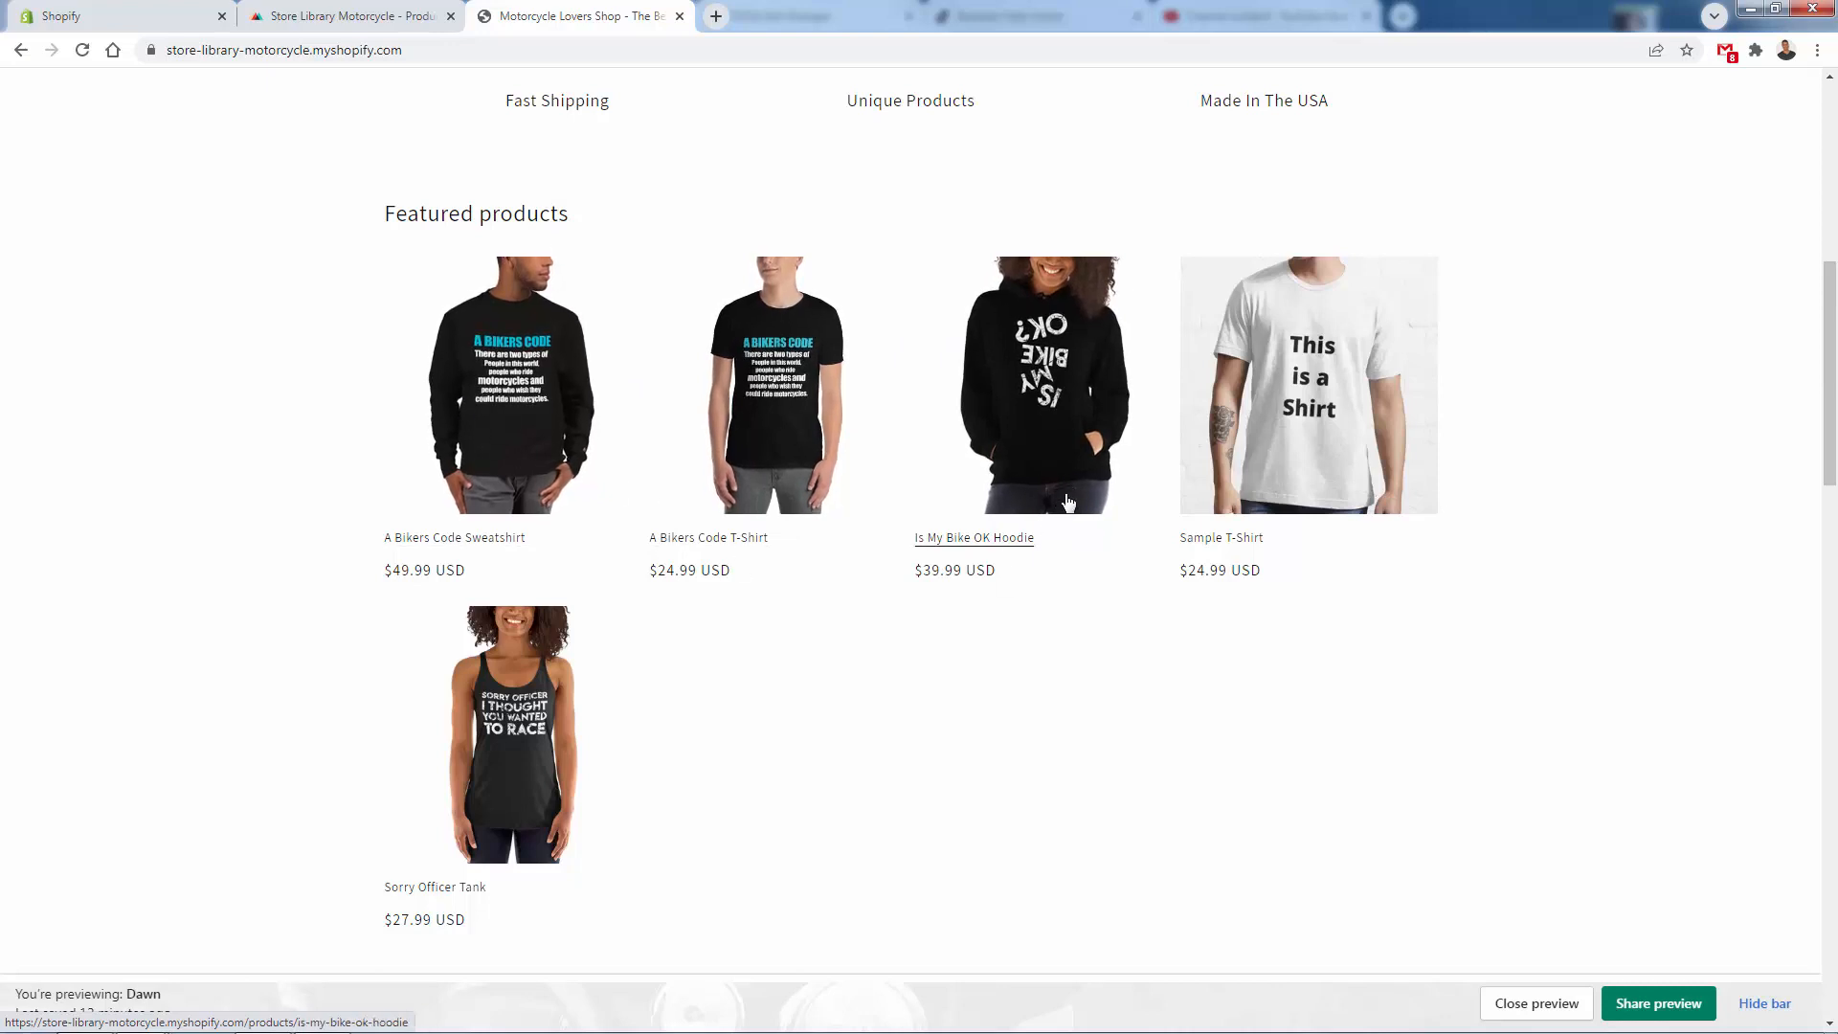
left_click(1025, 394)
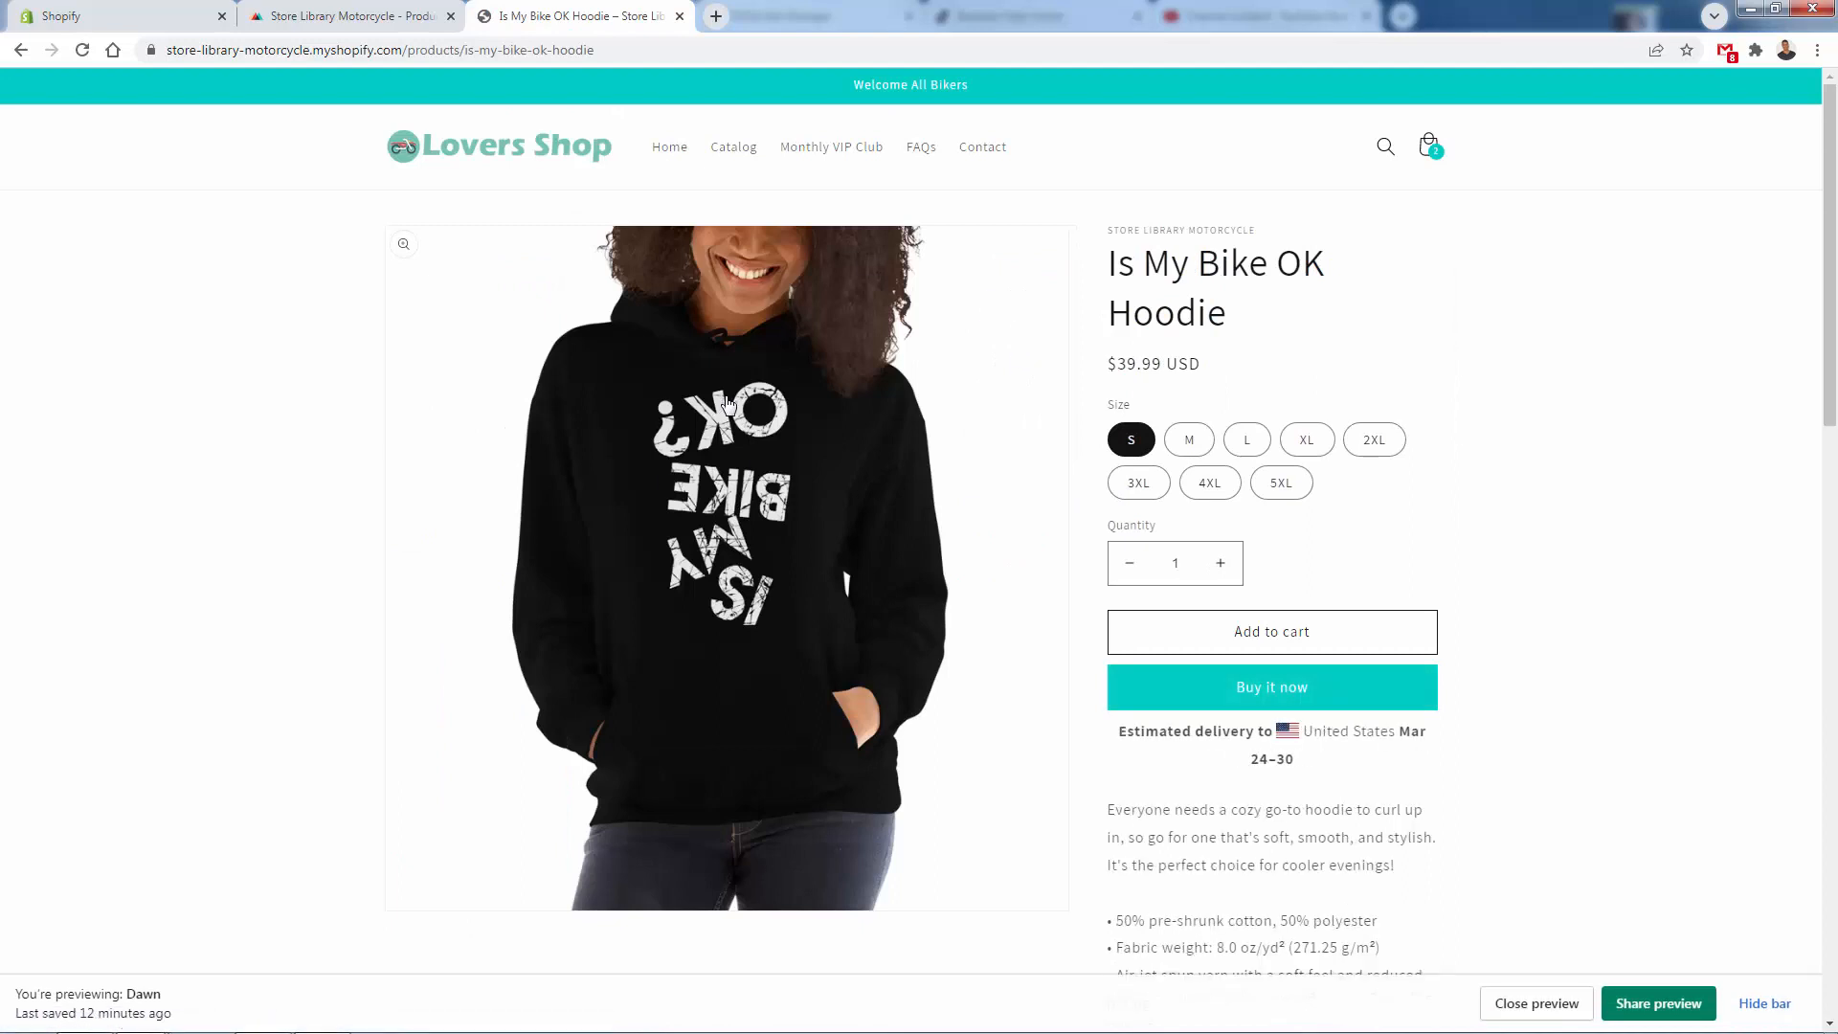
left_click(1188, 440)
scroll(1257, 438, "down", 3)
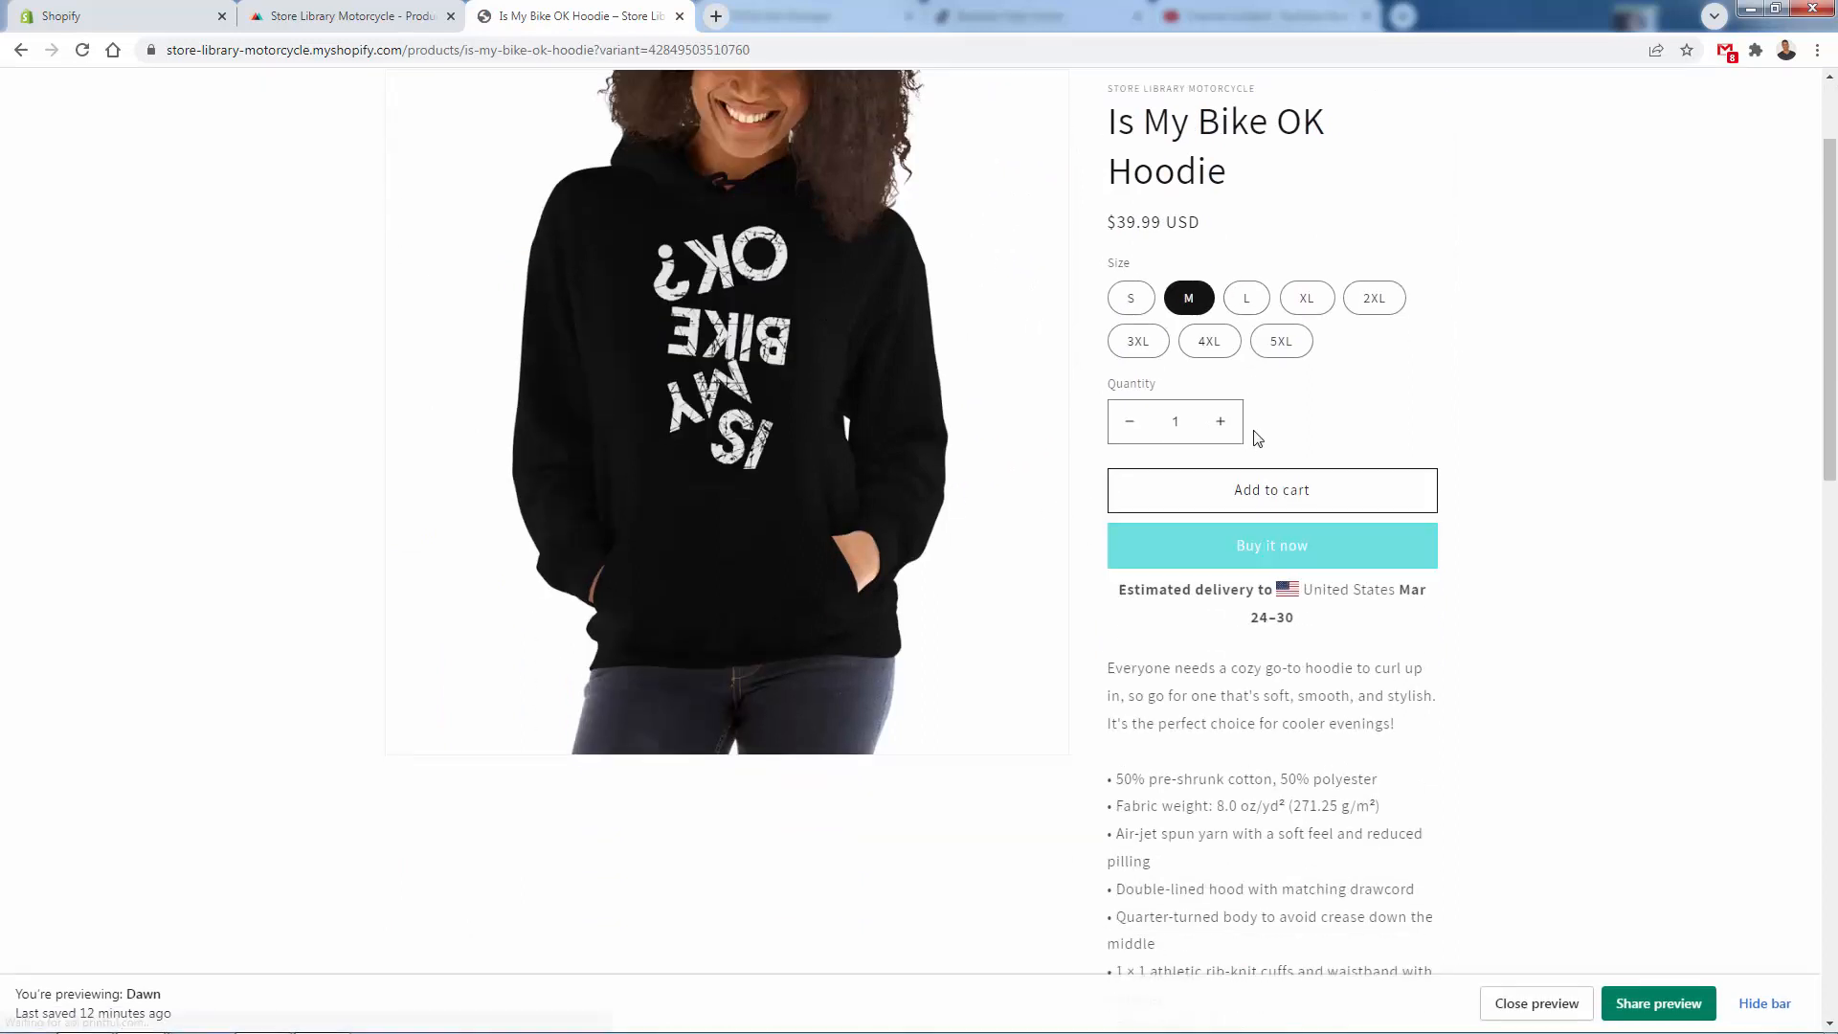
left_click(1259, 486)
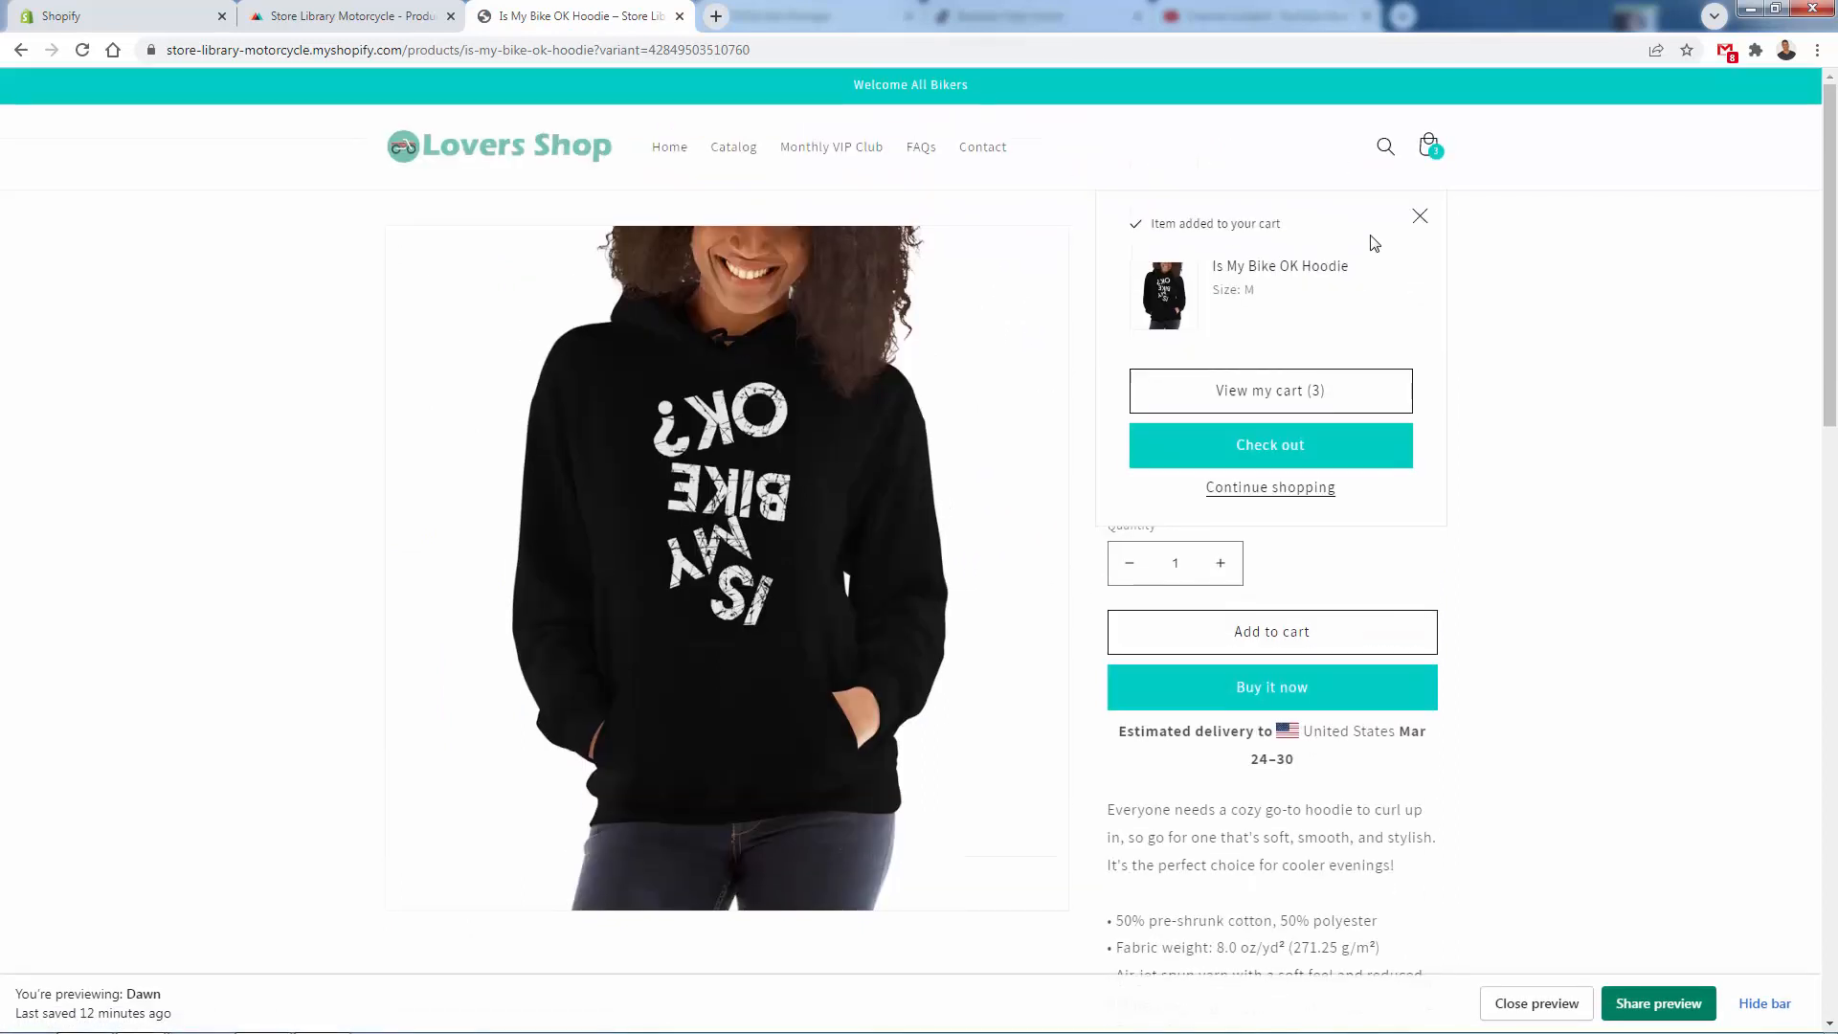
left_click(1419, 218)
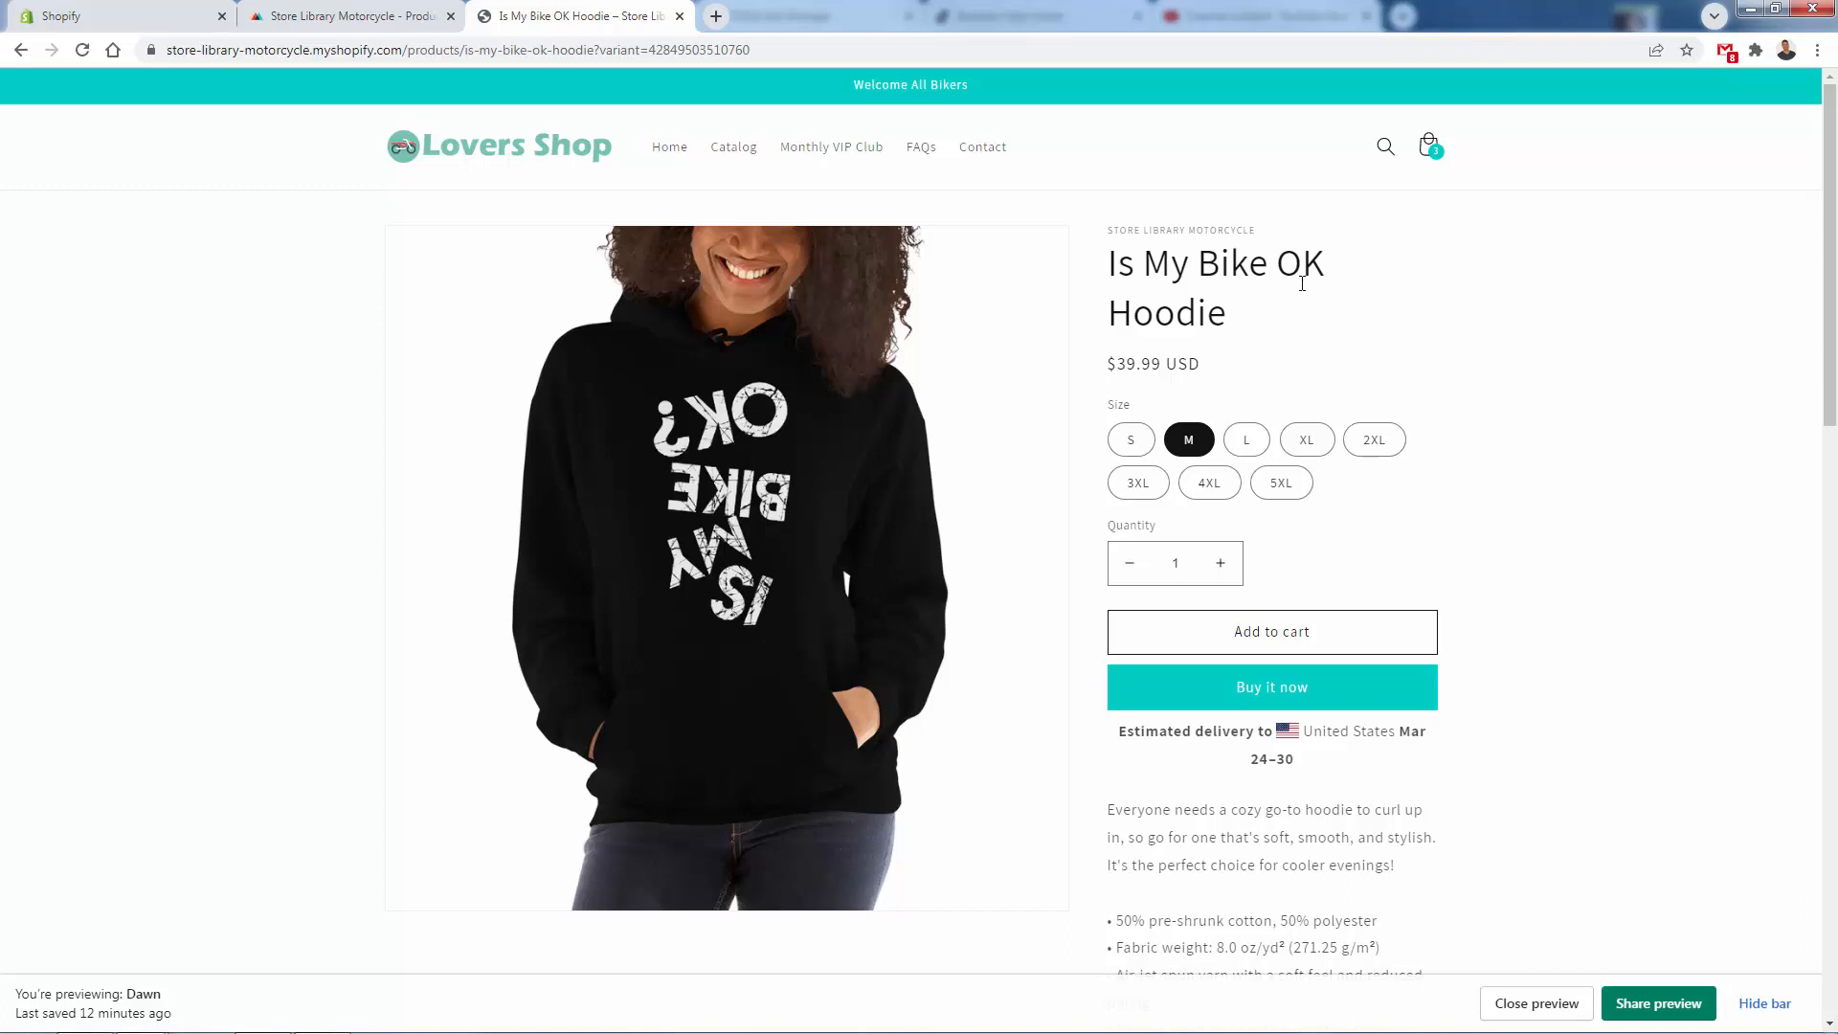
- Return to the store's home page and look over the featured products
left_click(669, 146)
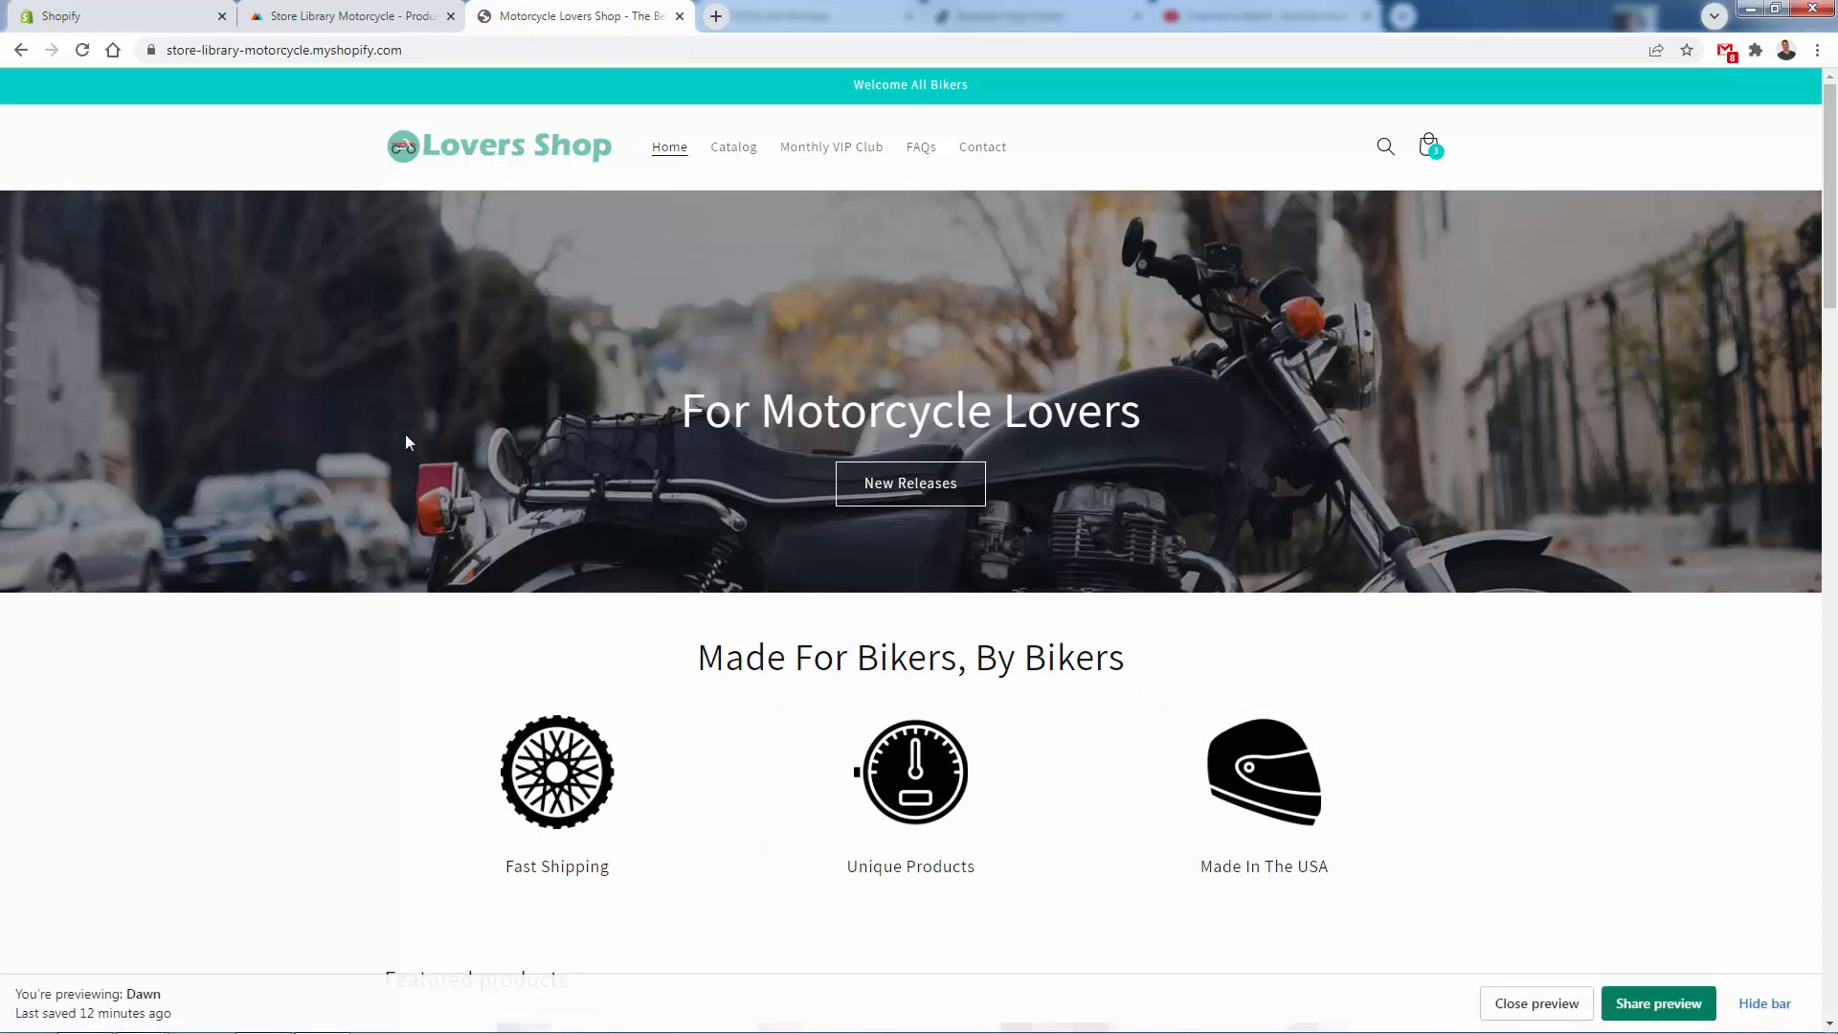
scroll(405, 435, "down", 8)
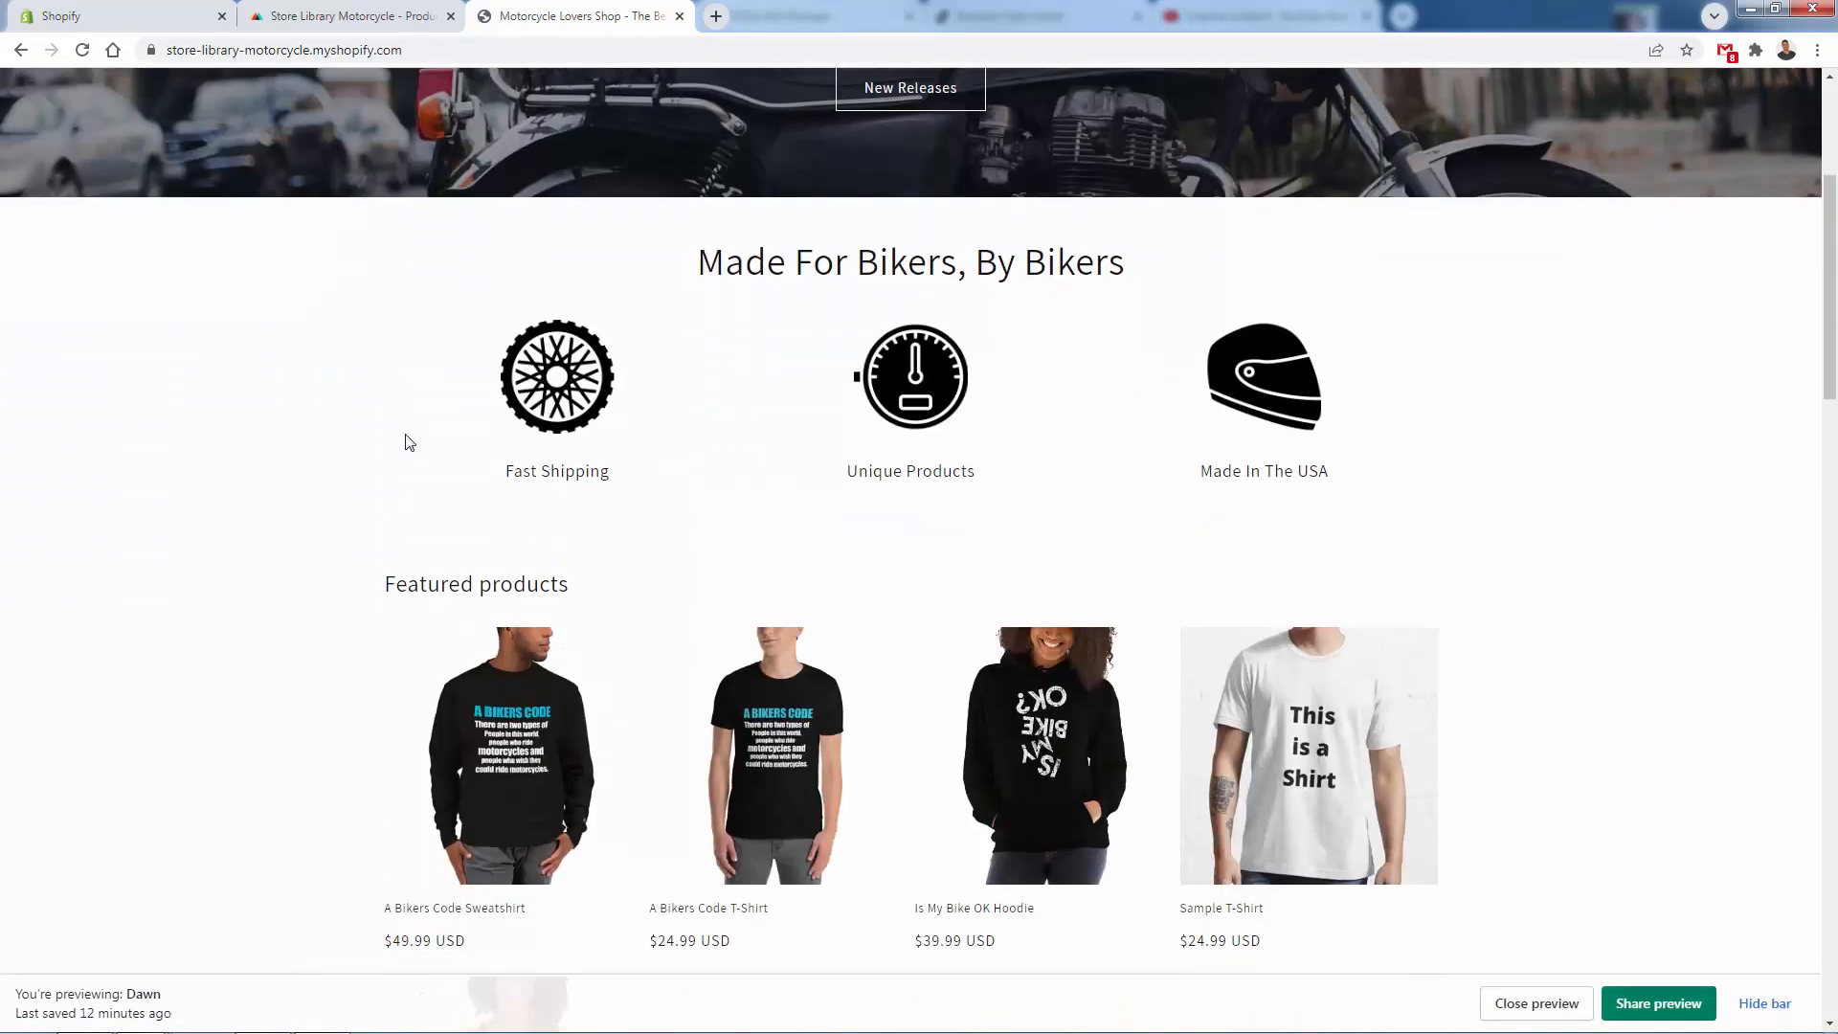
scroll(406, 440, "up", 1)
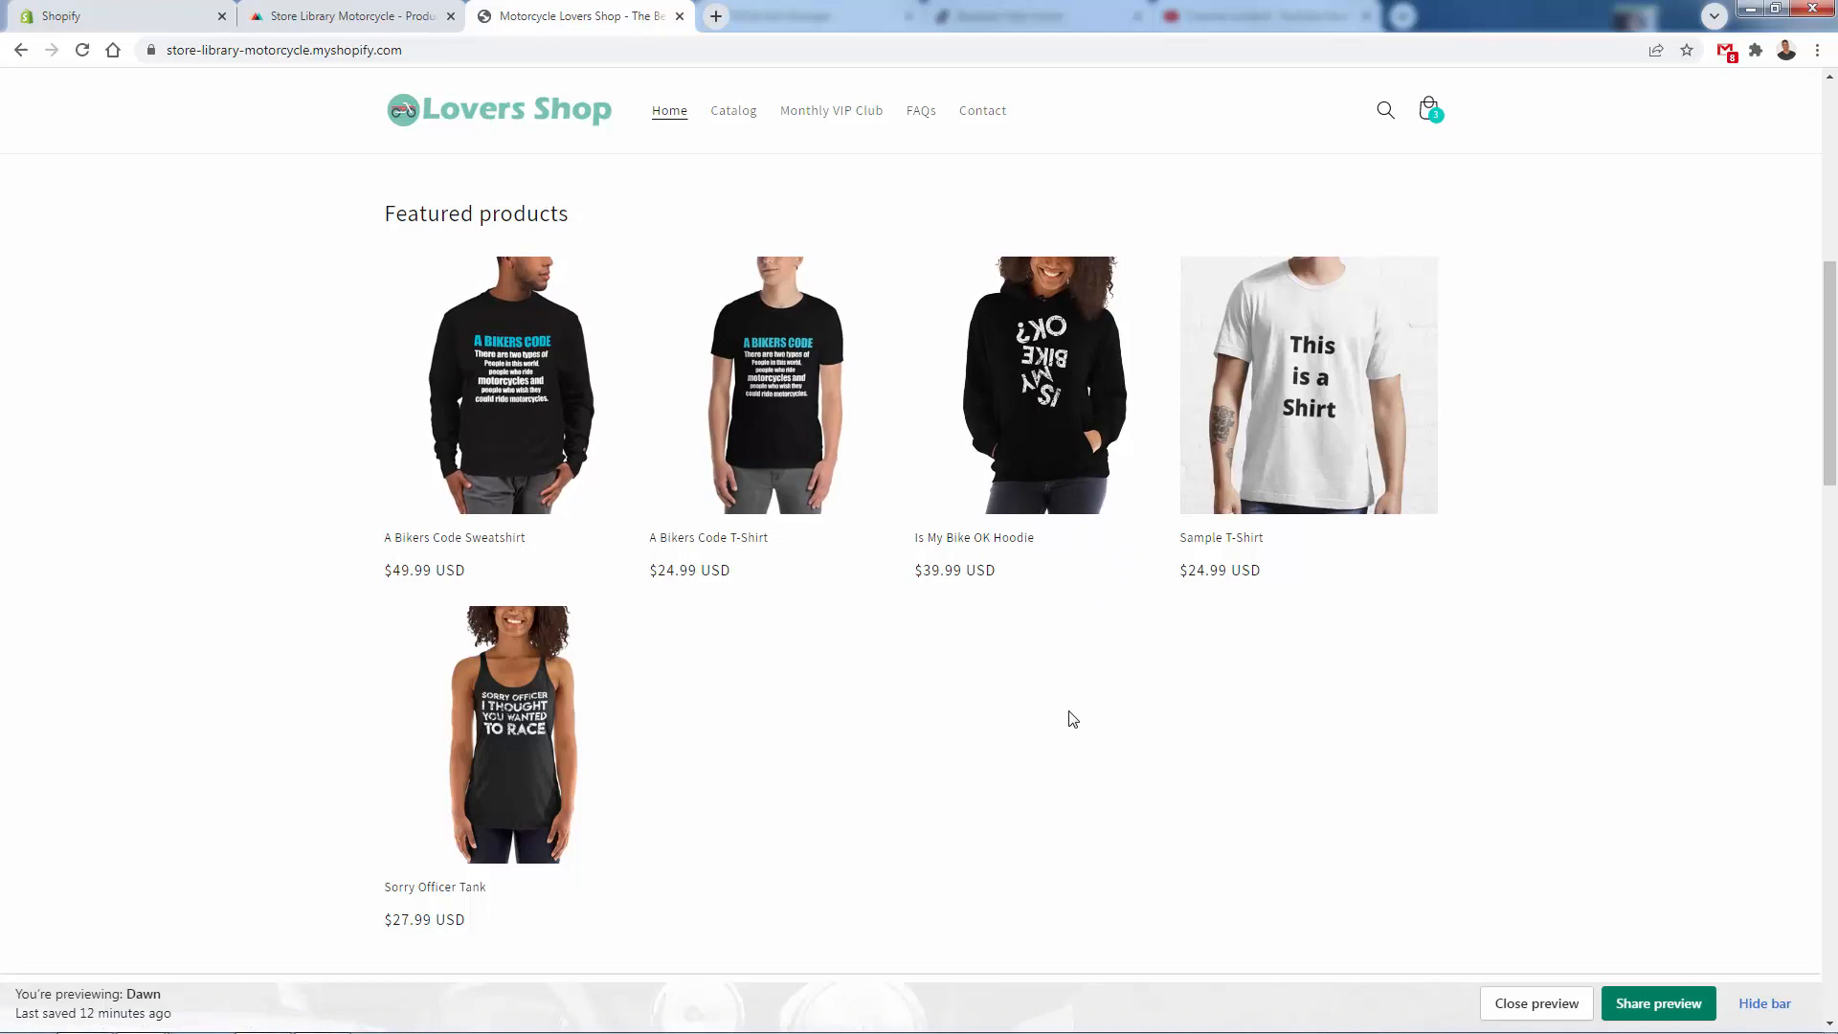
scroll(1069, 719, "up", 8)
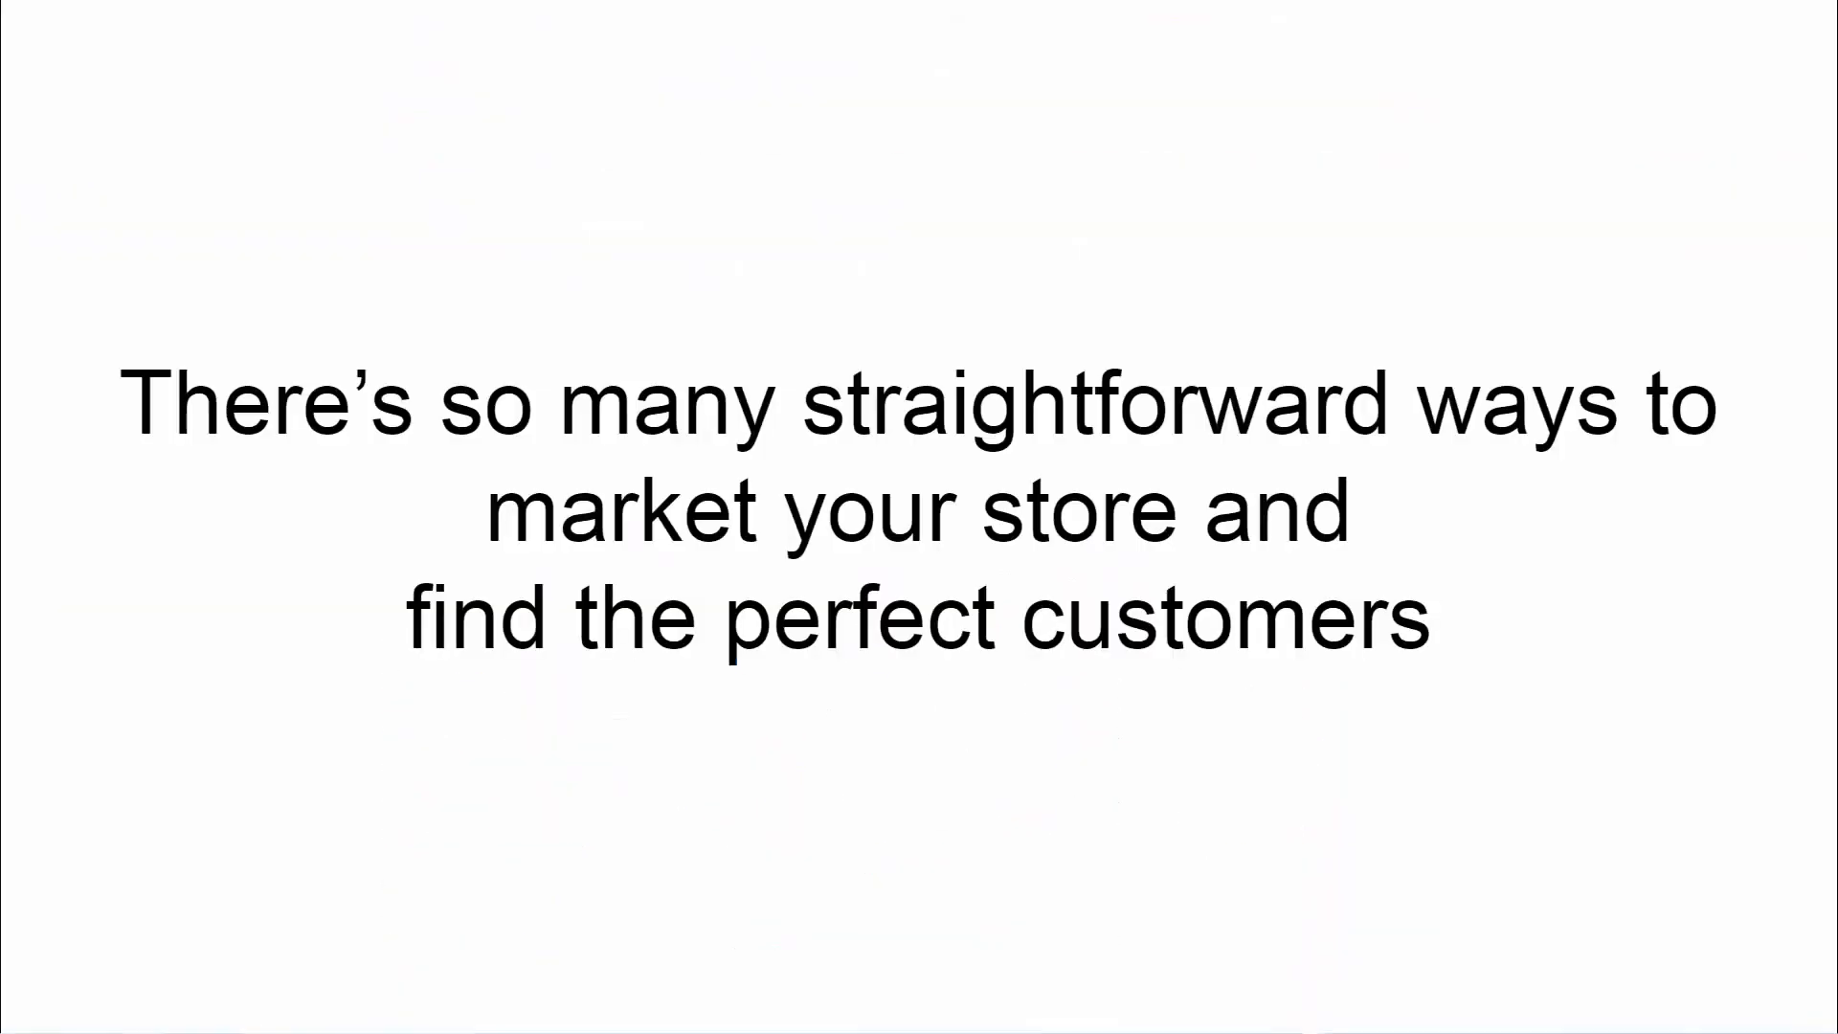
left_click(237, 879)
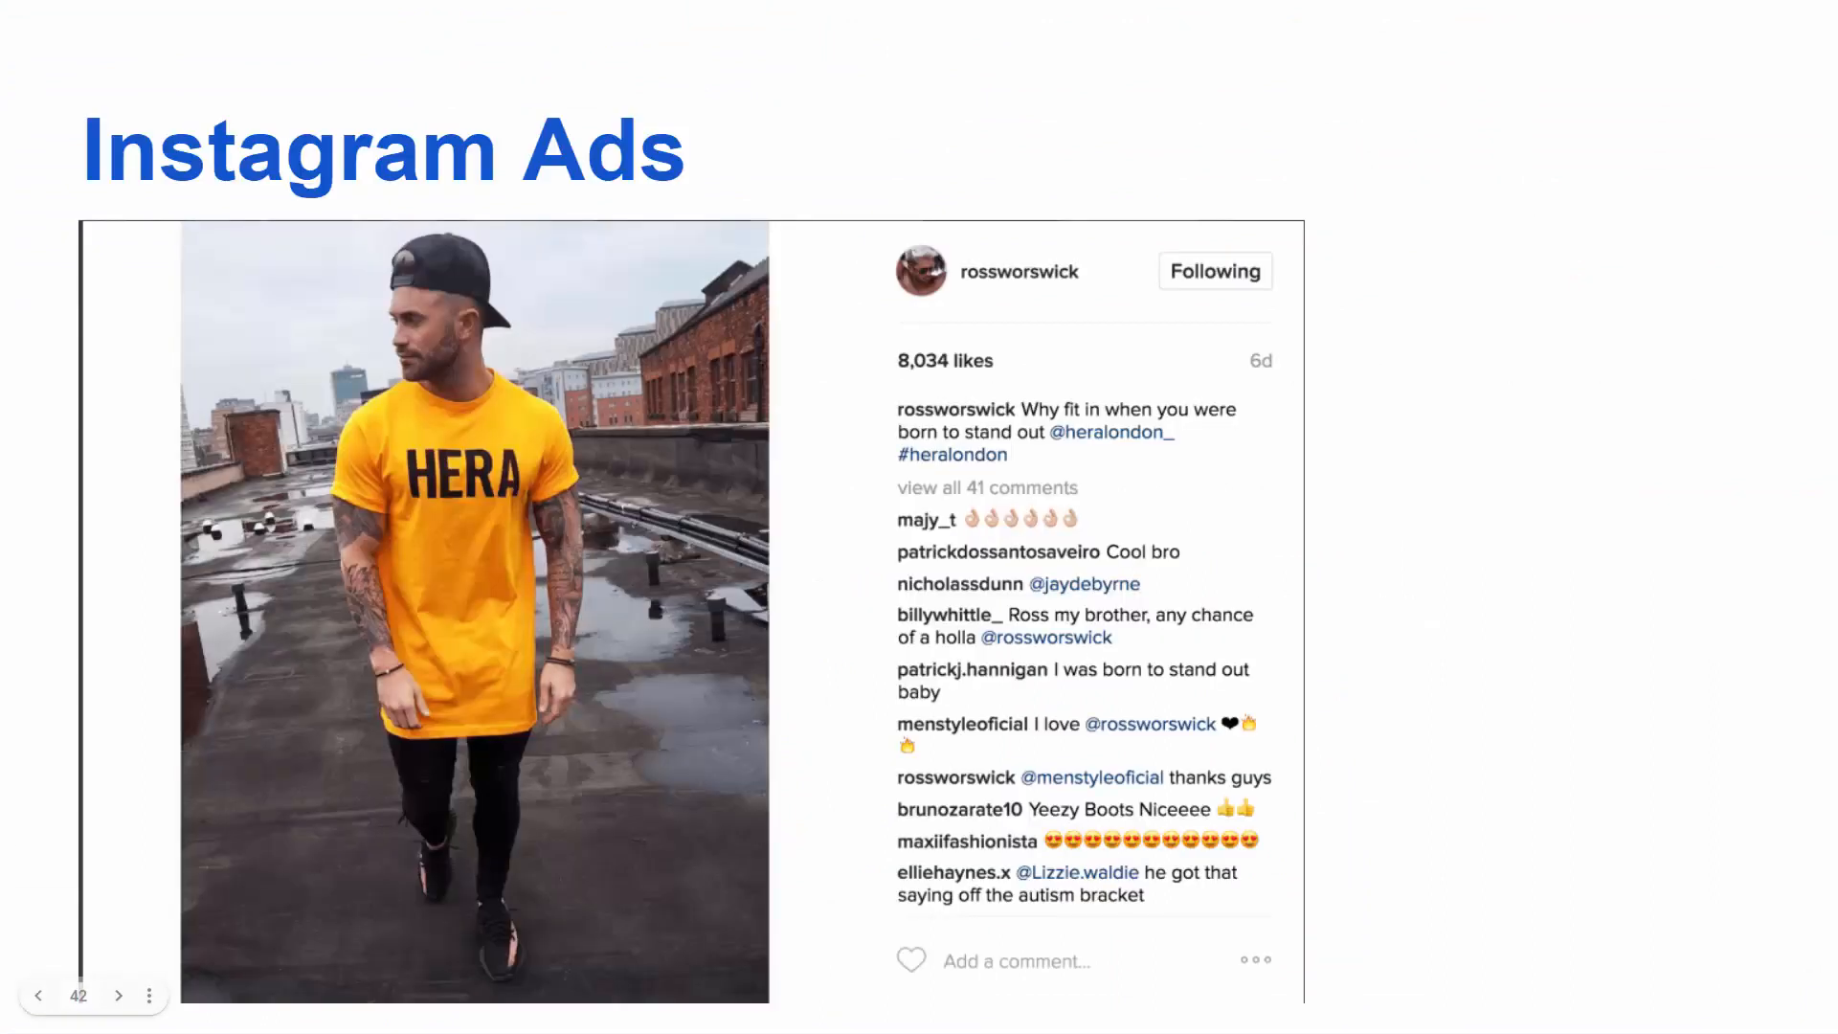
left_click(77, 781)
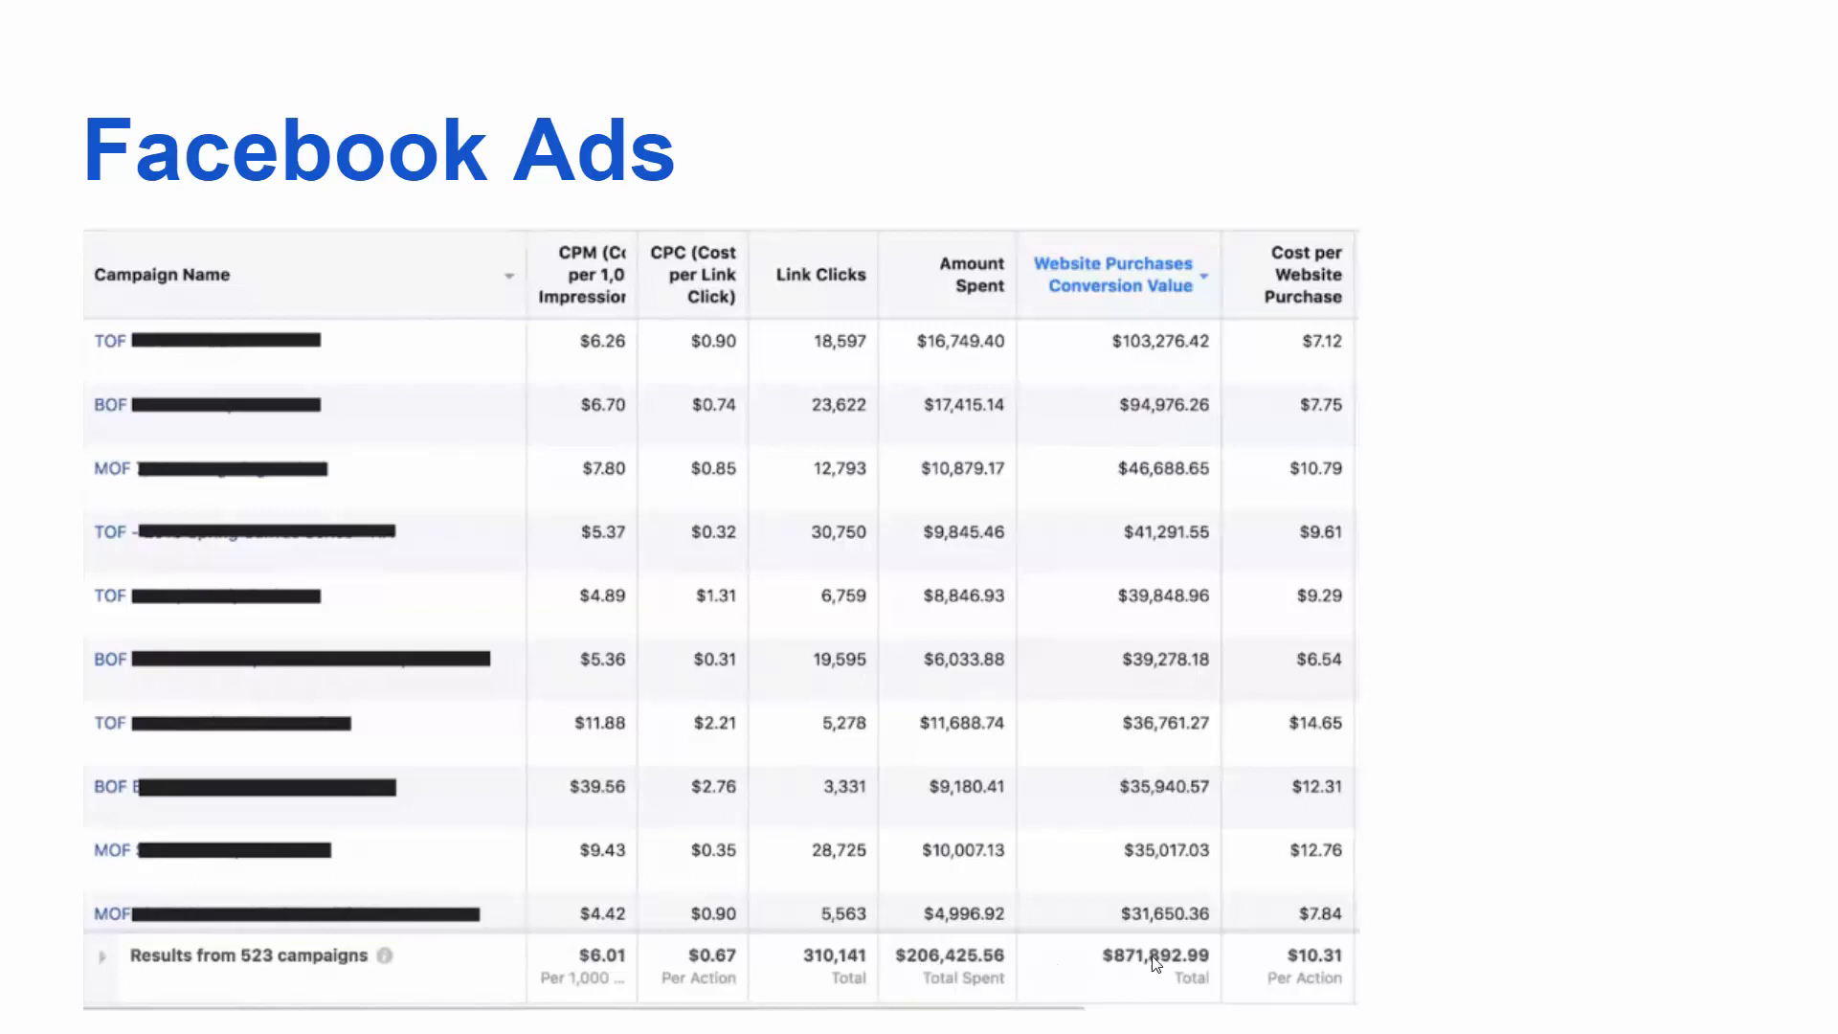
left_click(159, 759)
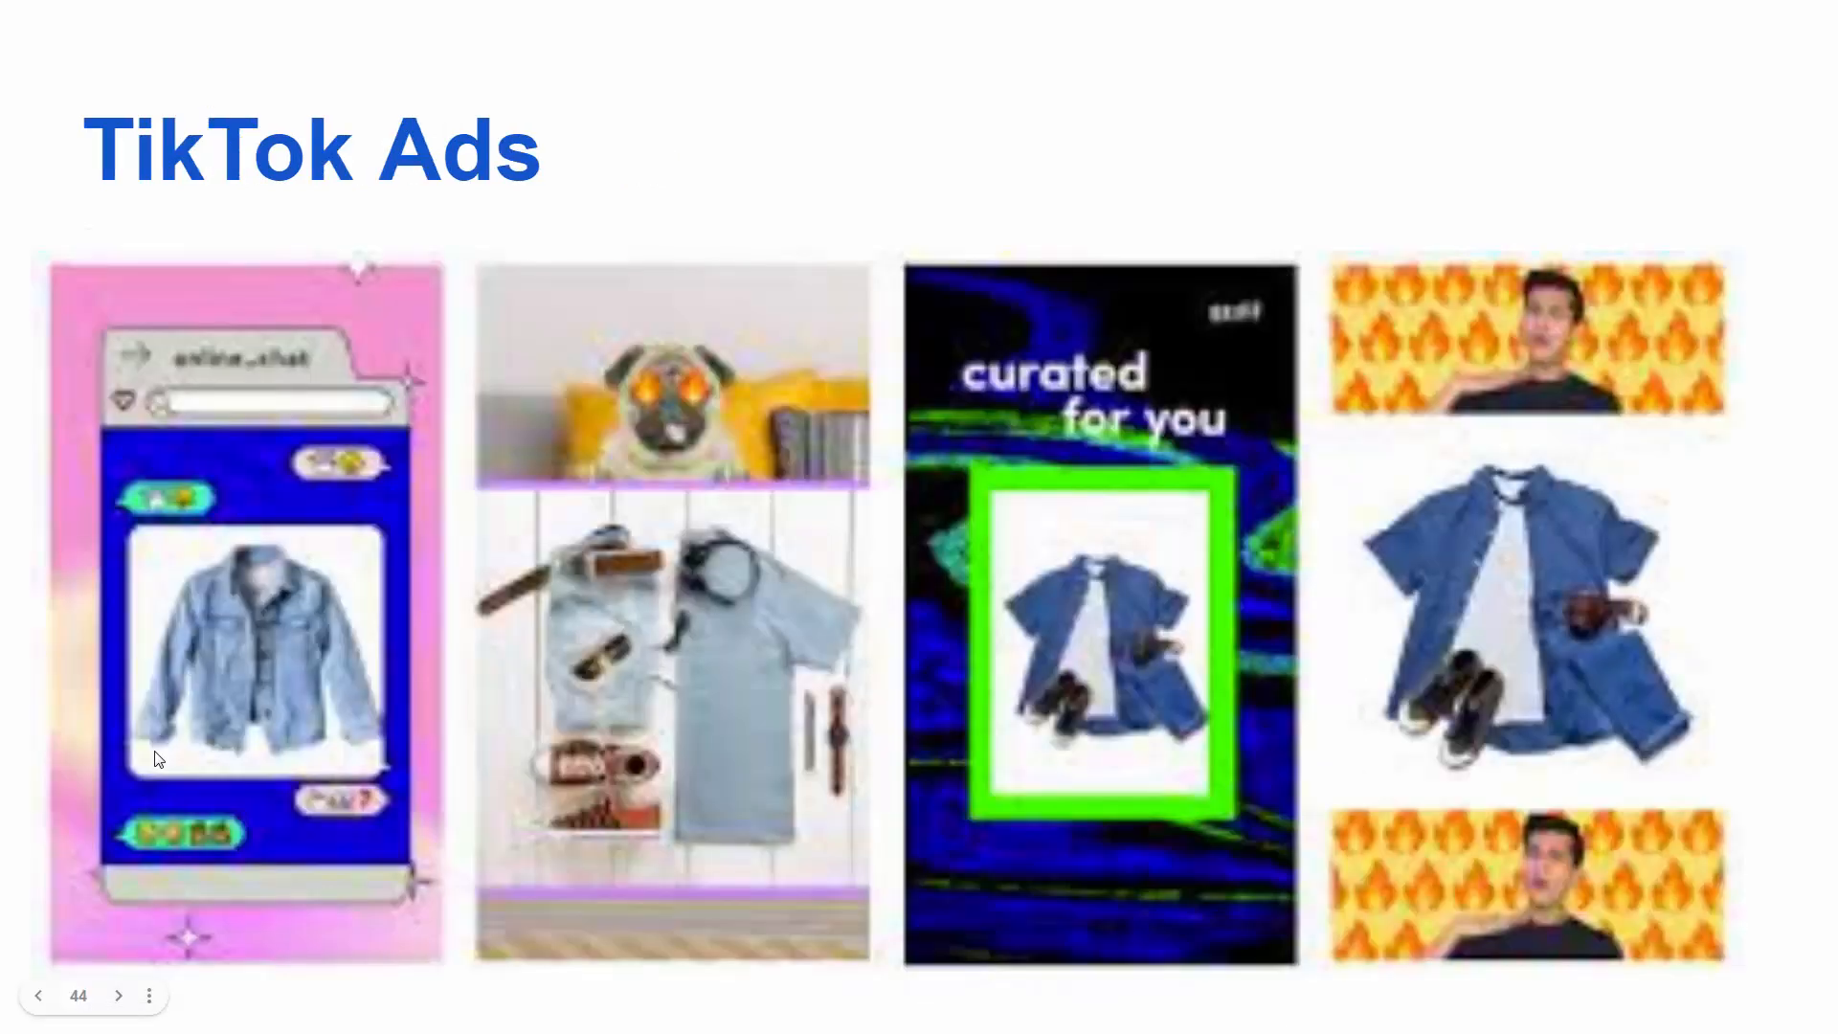
left_click(72, 774)
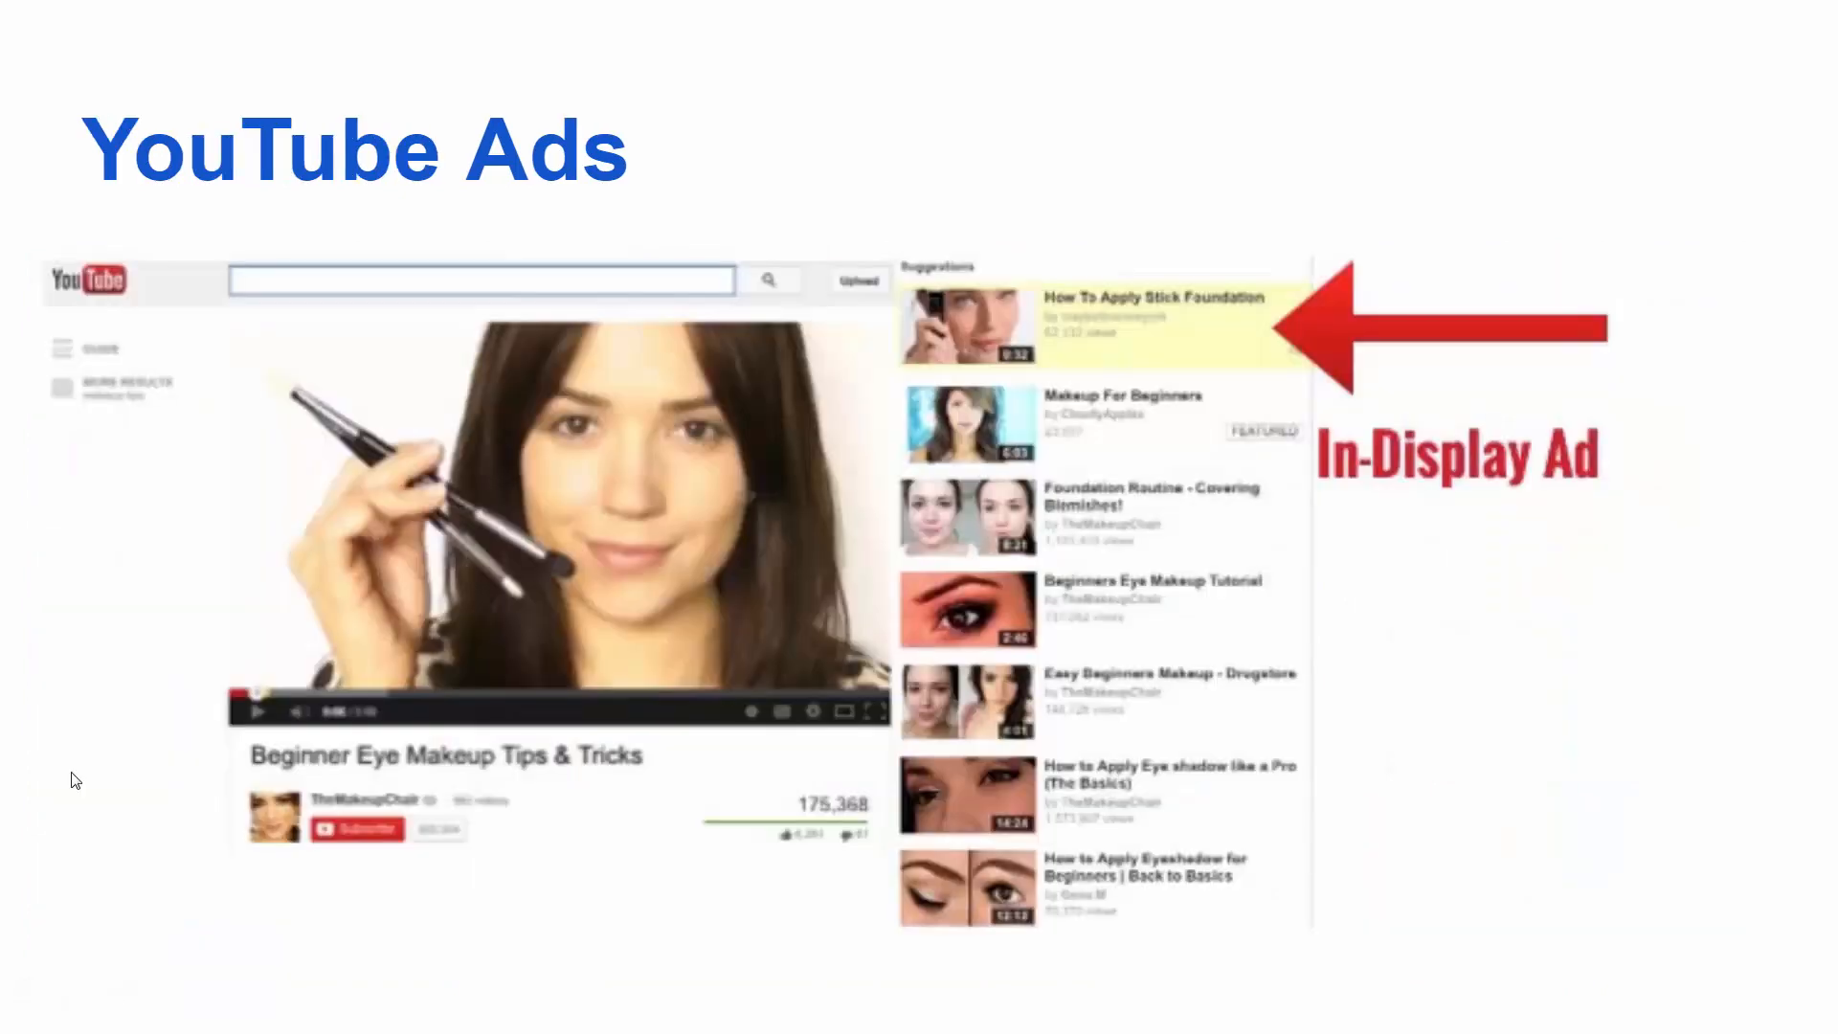
left_click(75, 780)
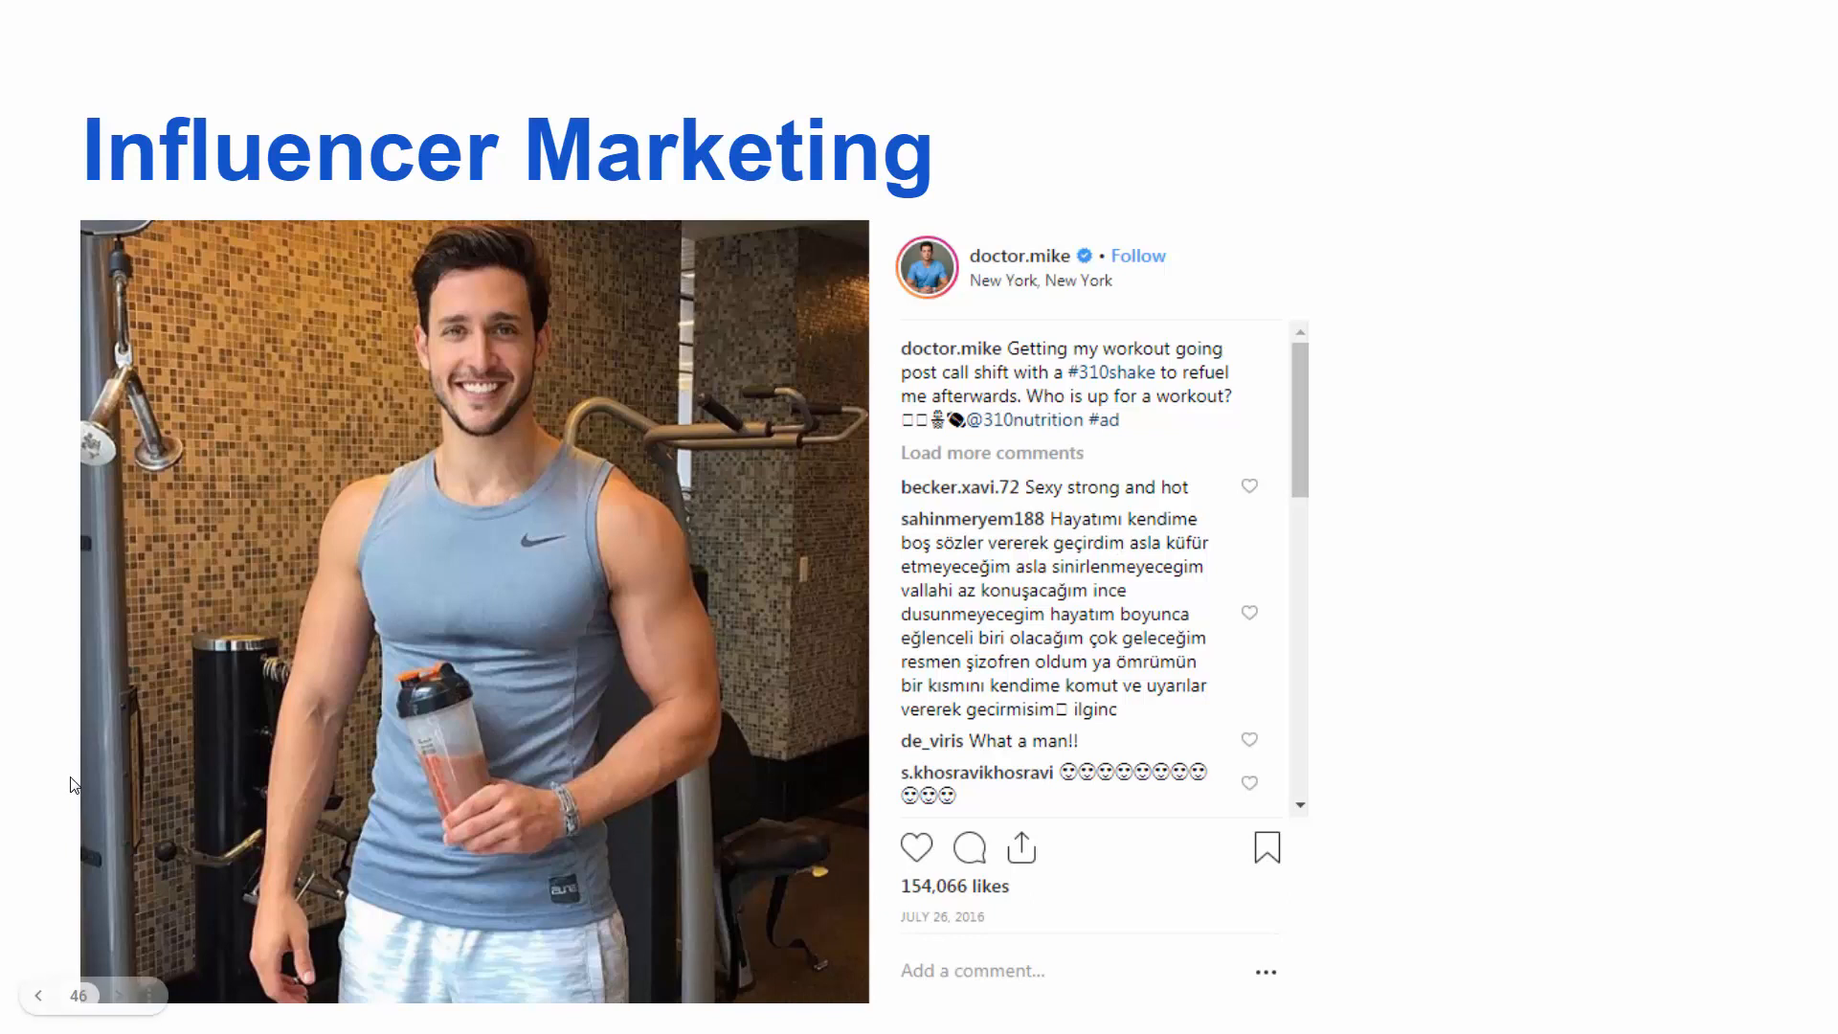
left_click(74, 785)
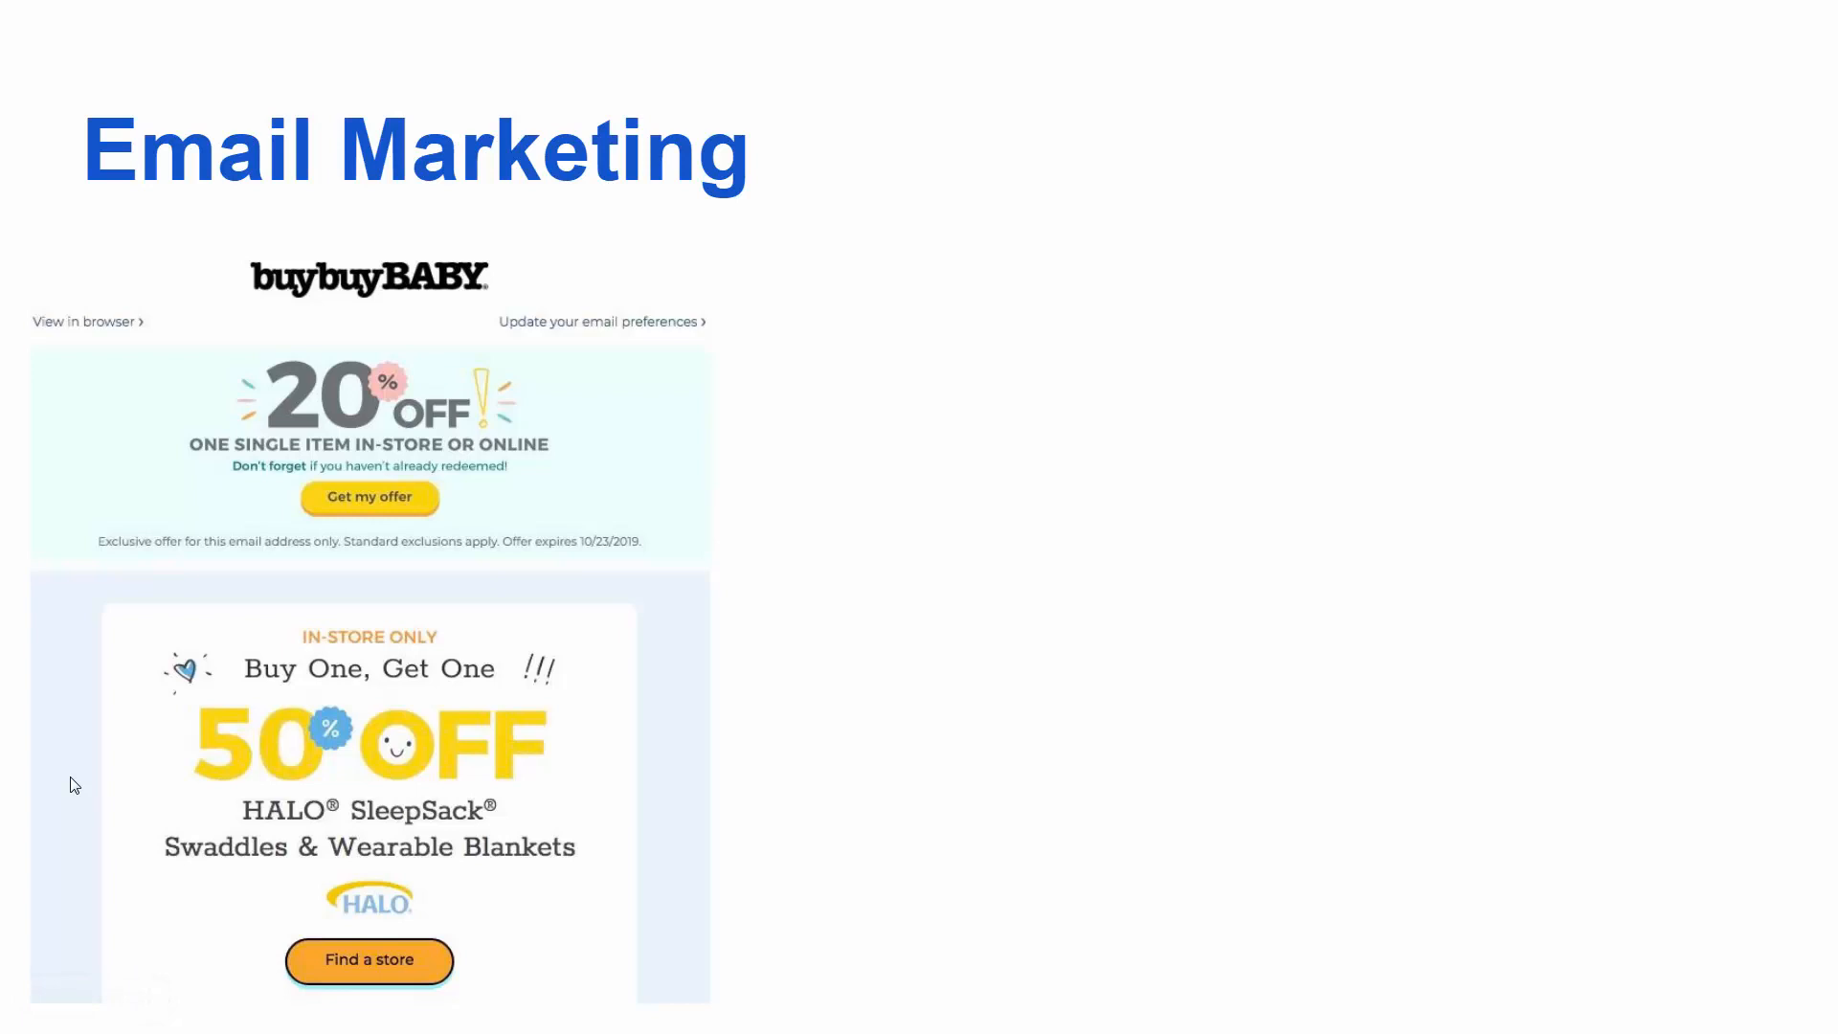
left_click(73, 785)
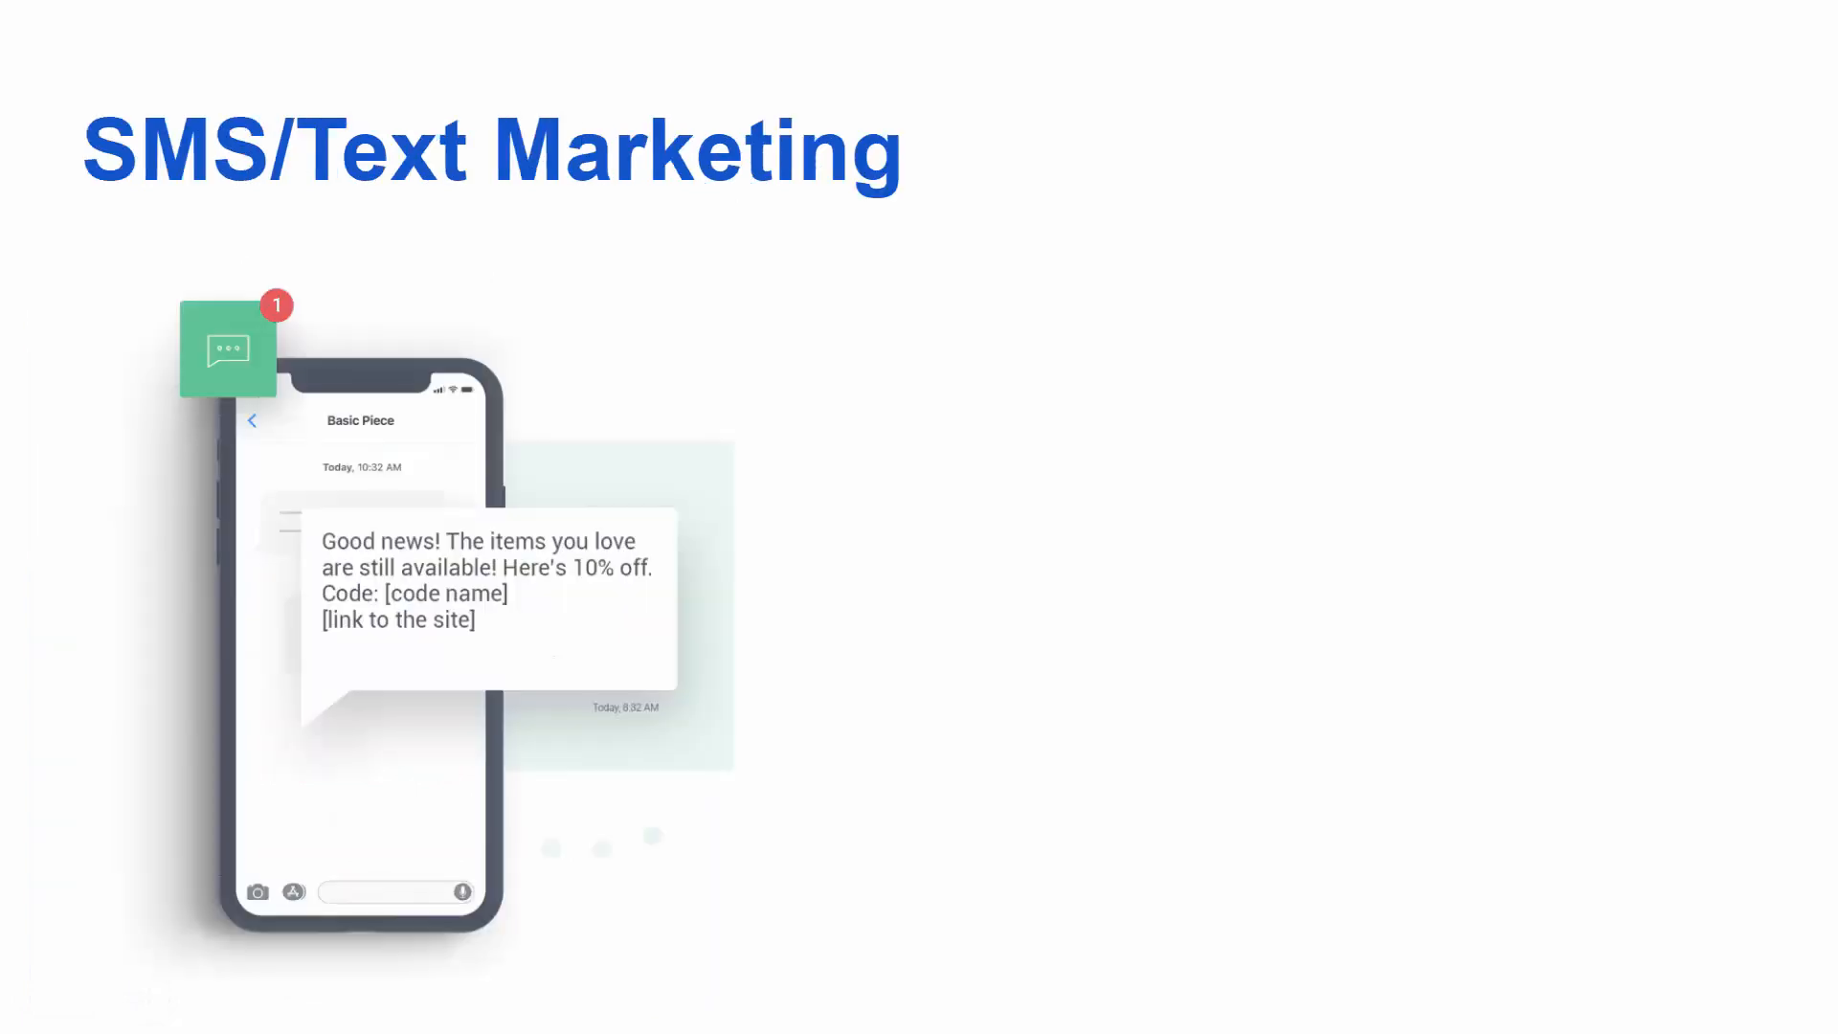
key("Right")
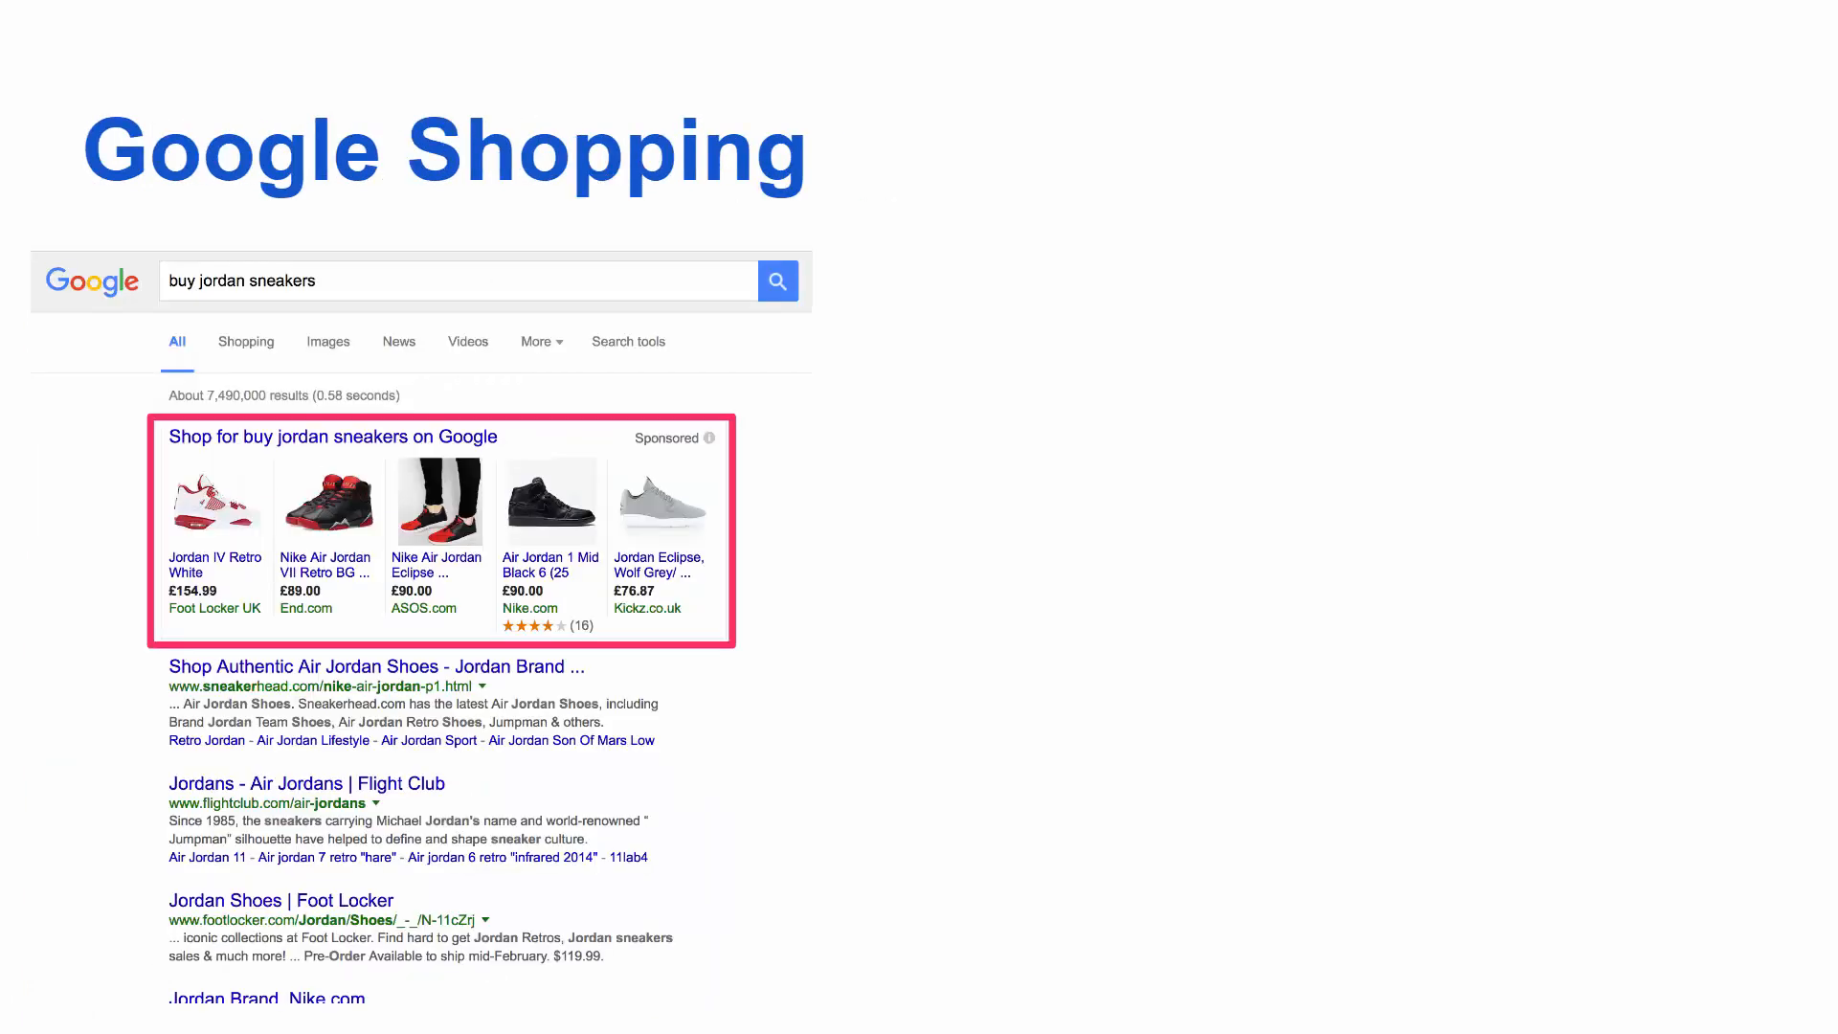
left_click(88, 768)
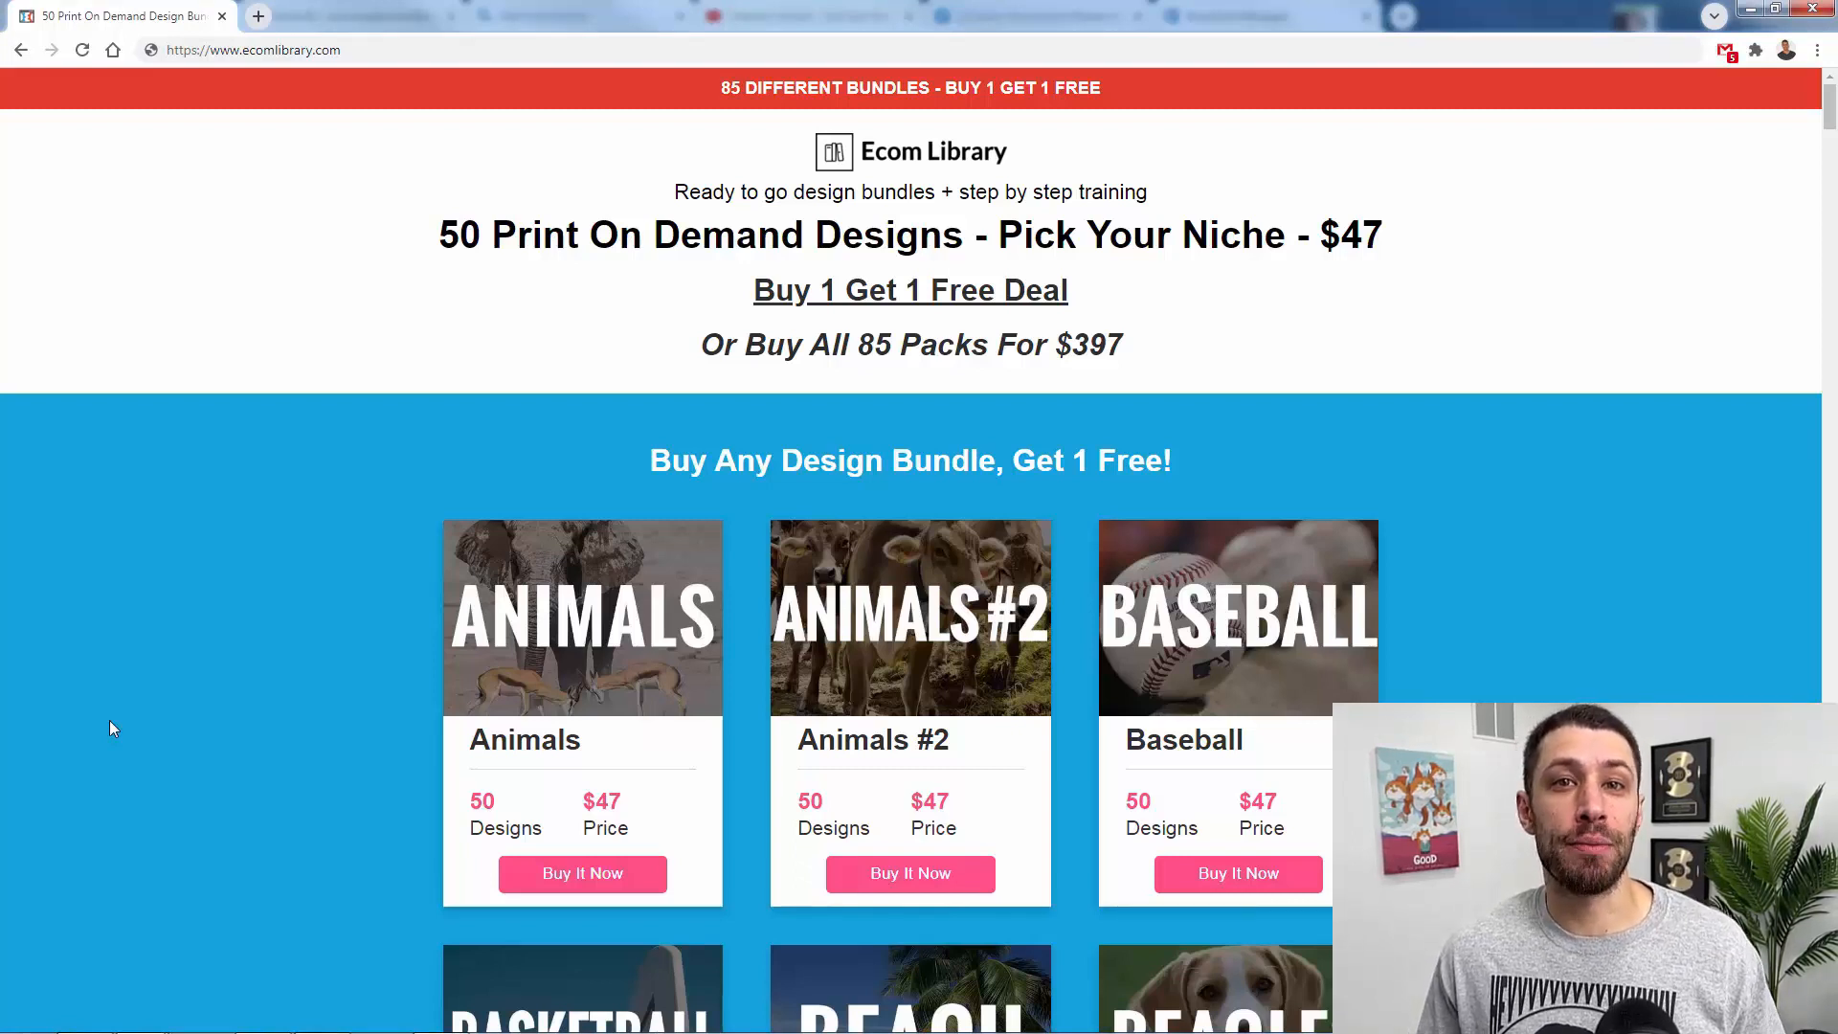
- Browse the print on demand design bundles by niche on the Ecom Library page, from Animals through to the all-bundles offer
scroll(109, 720, "down", 4)
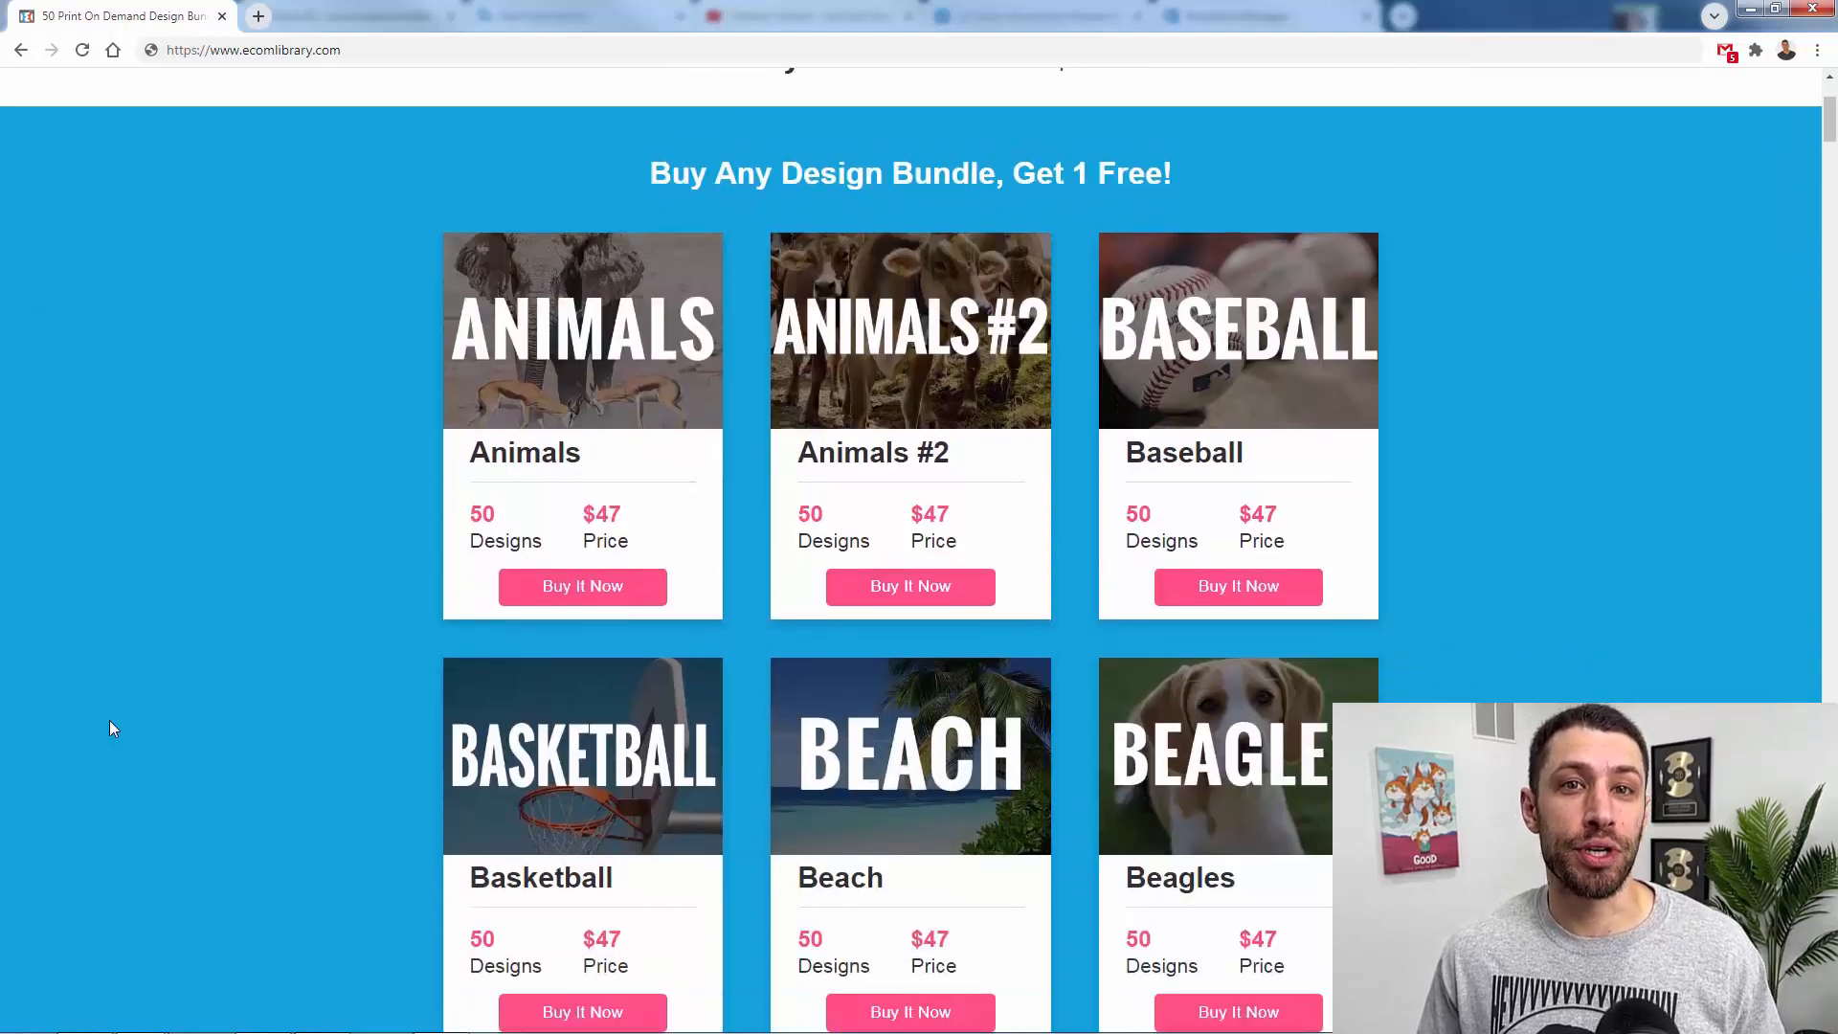
scroll(109, 727, "down", 8)
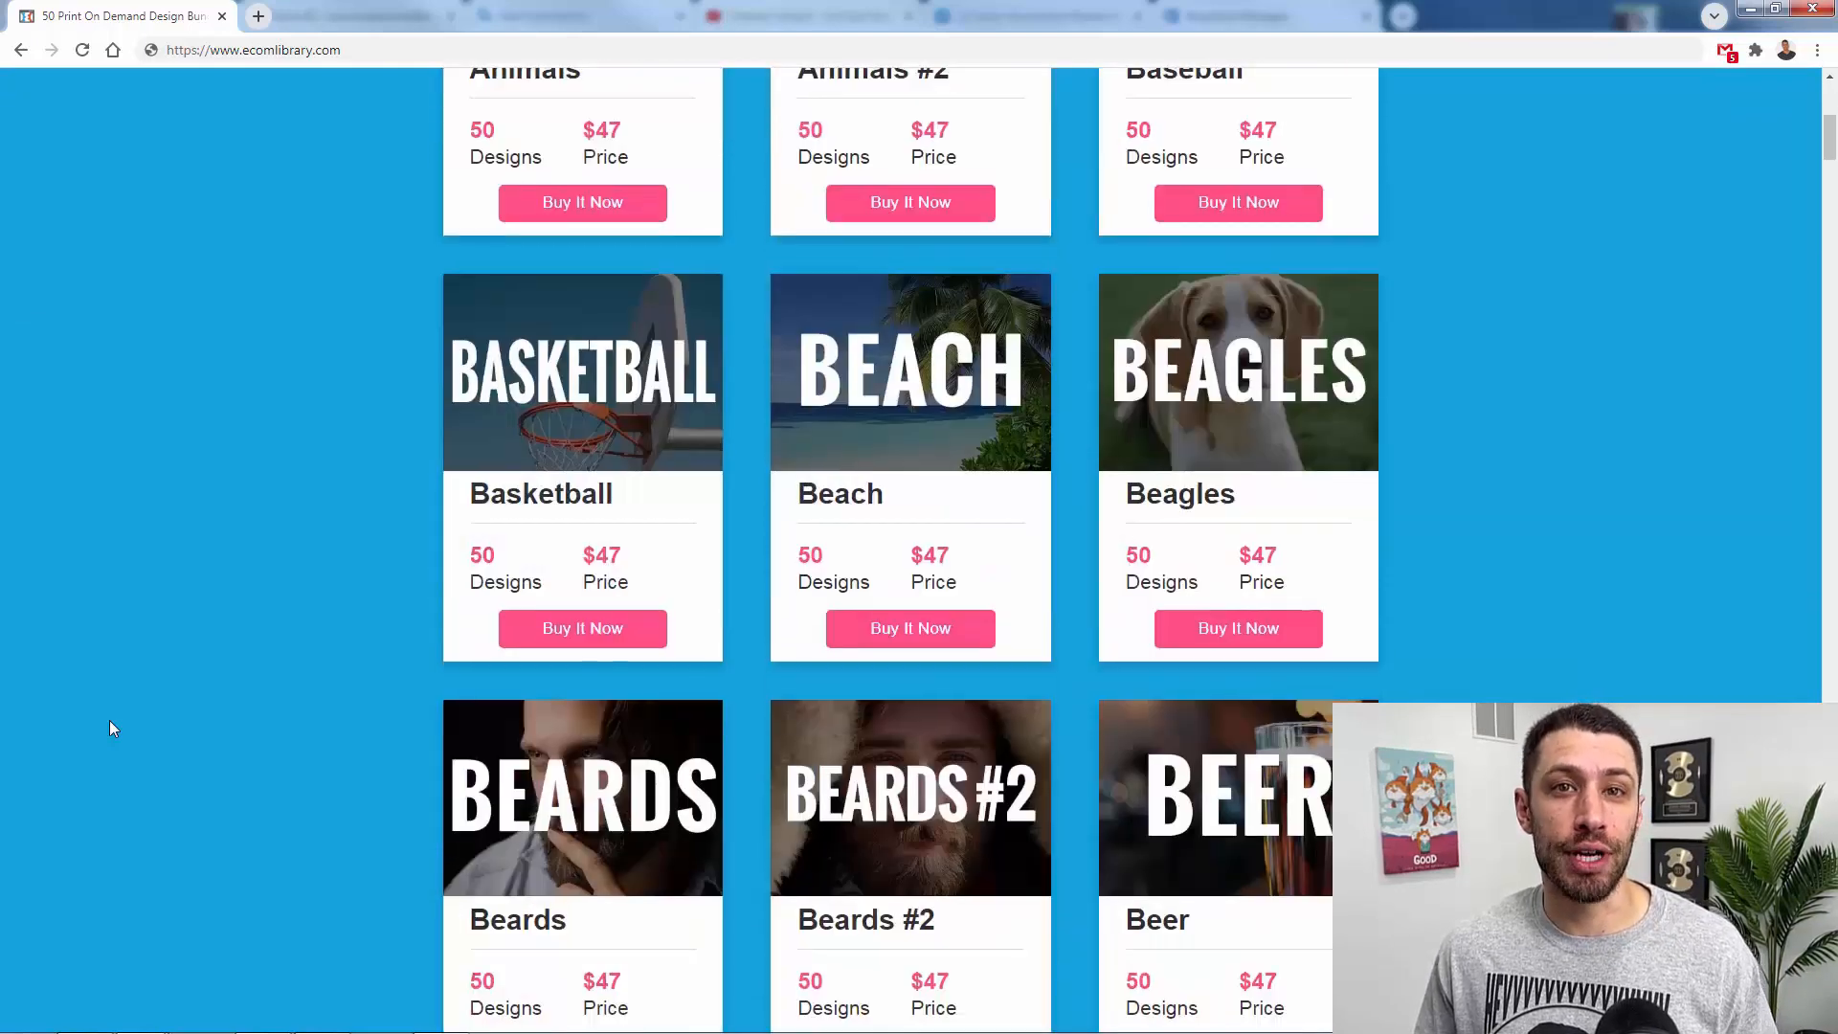
scroll(109, 728, "down", 12)
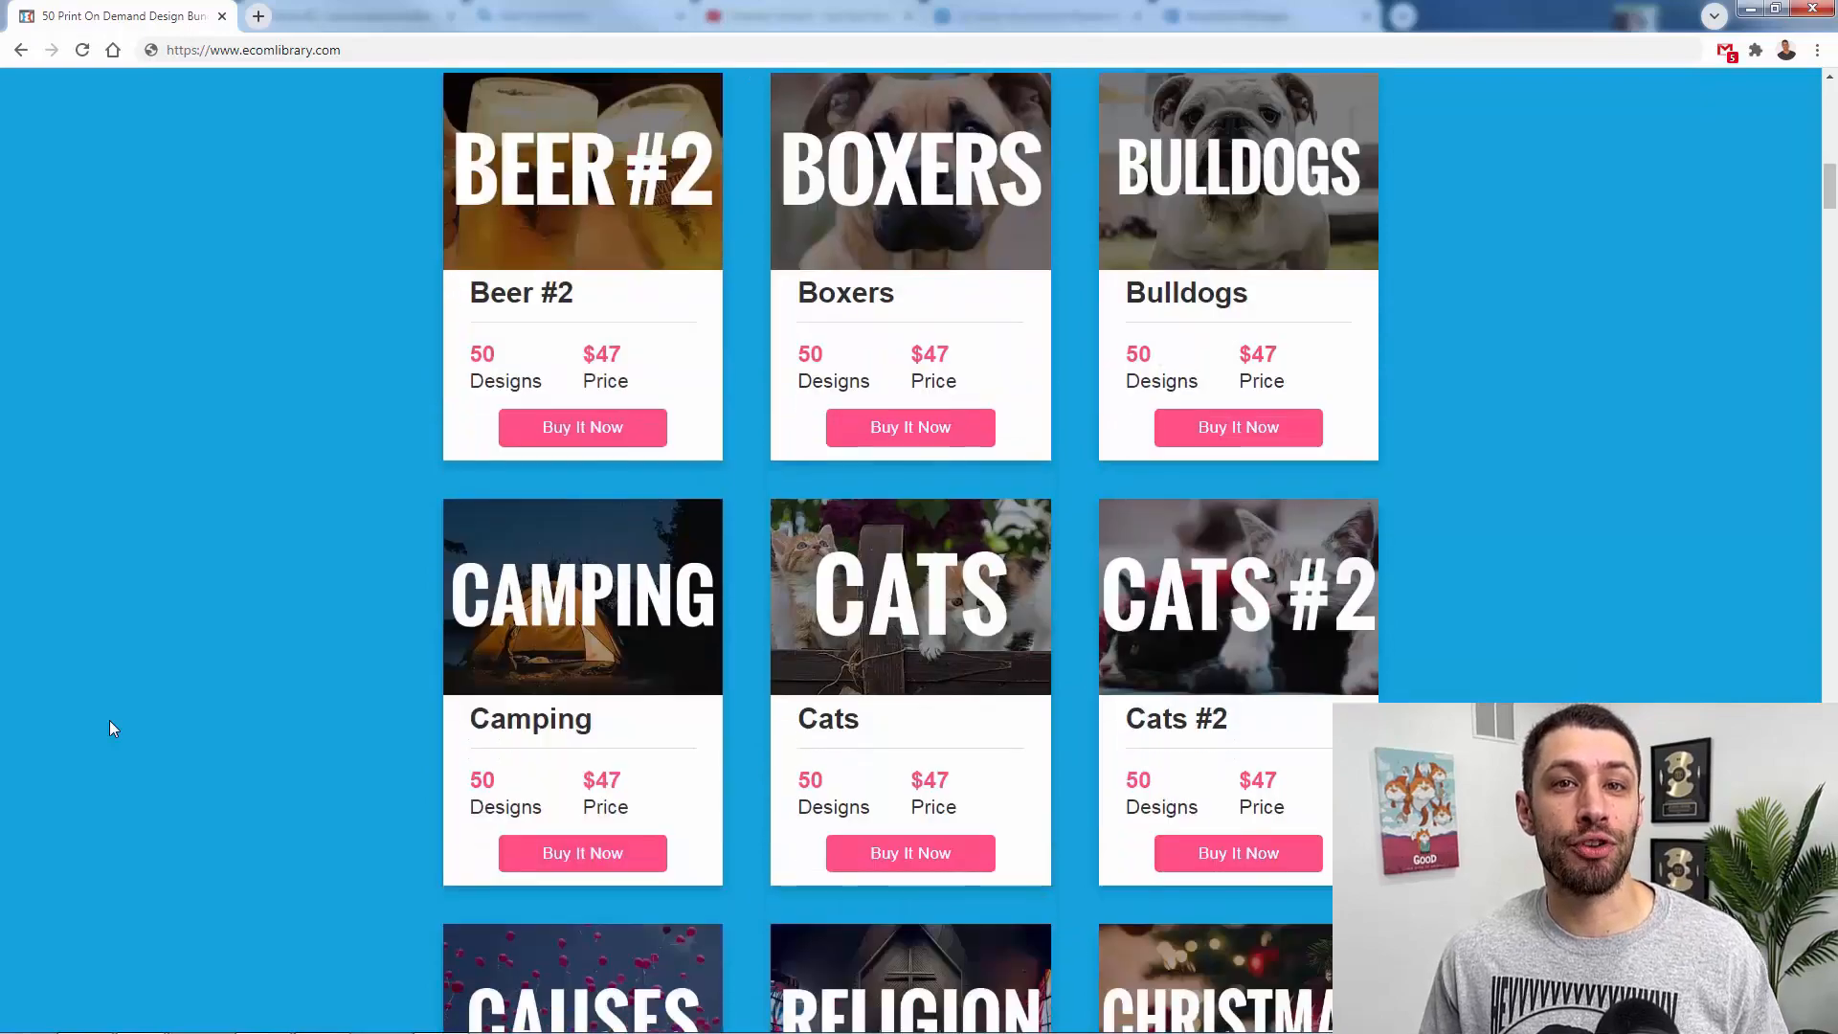
scroll(109, 723, "down", 10)
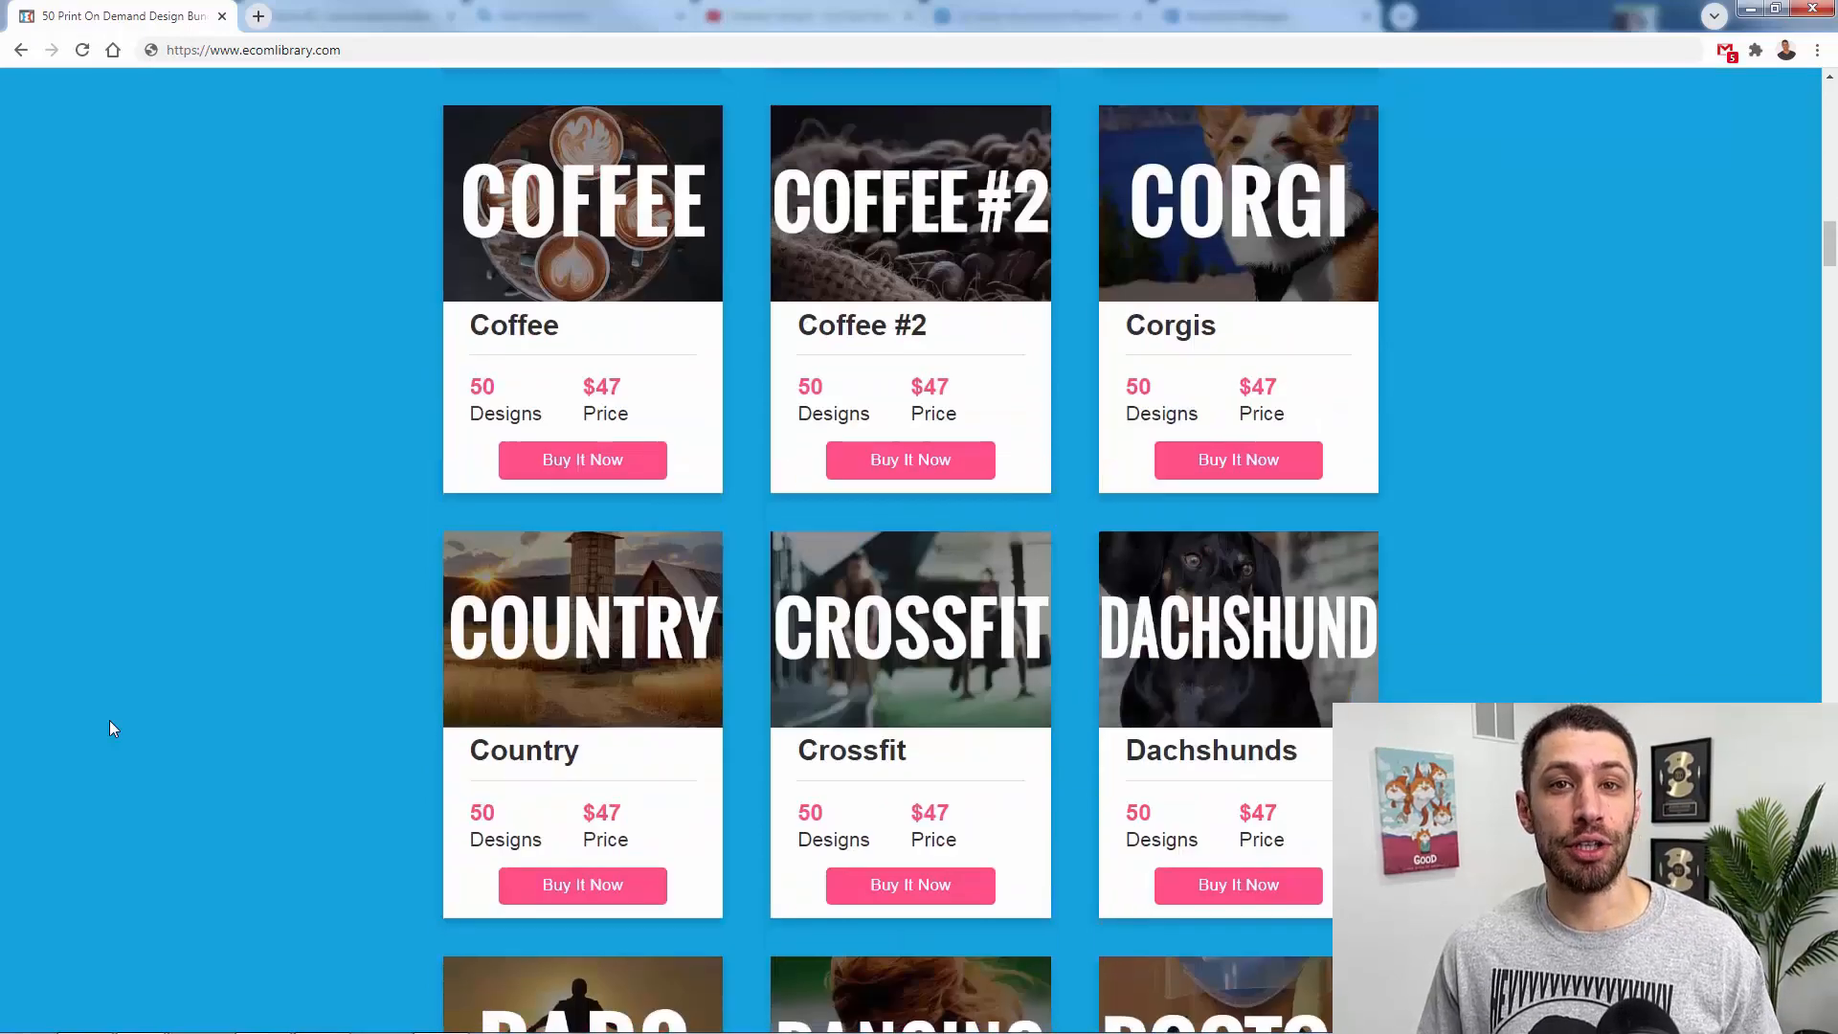
scroll(110, 724, "down", 14)
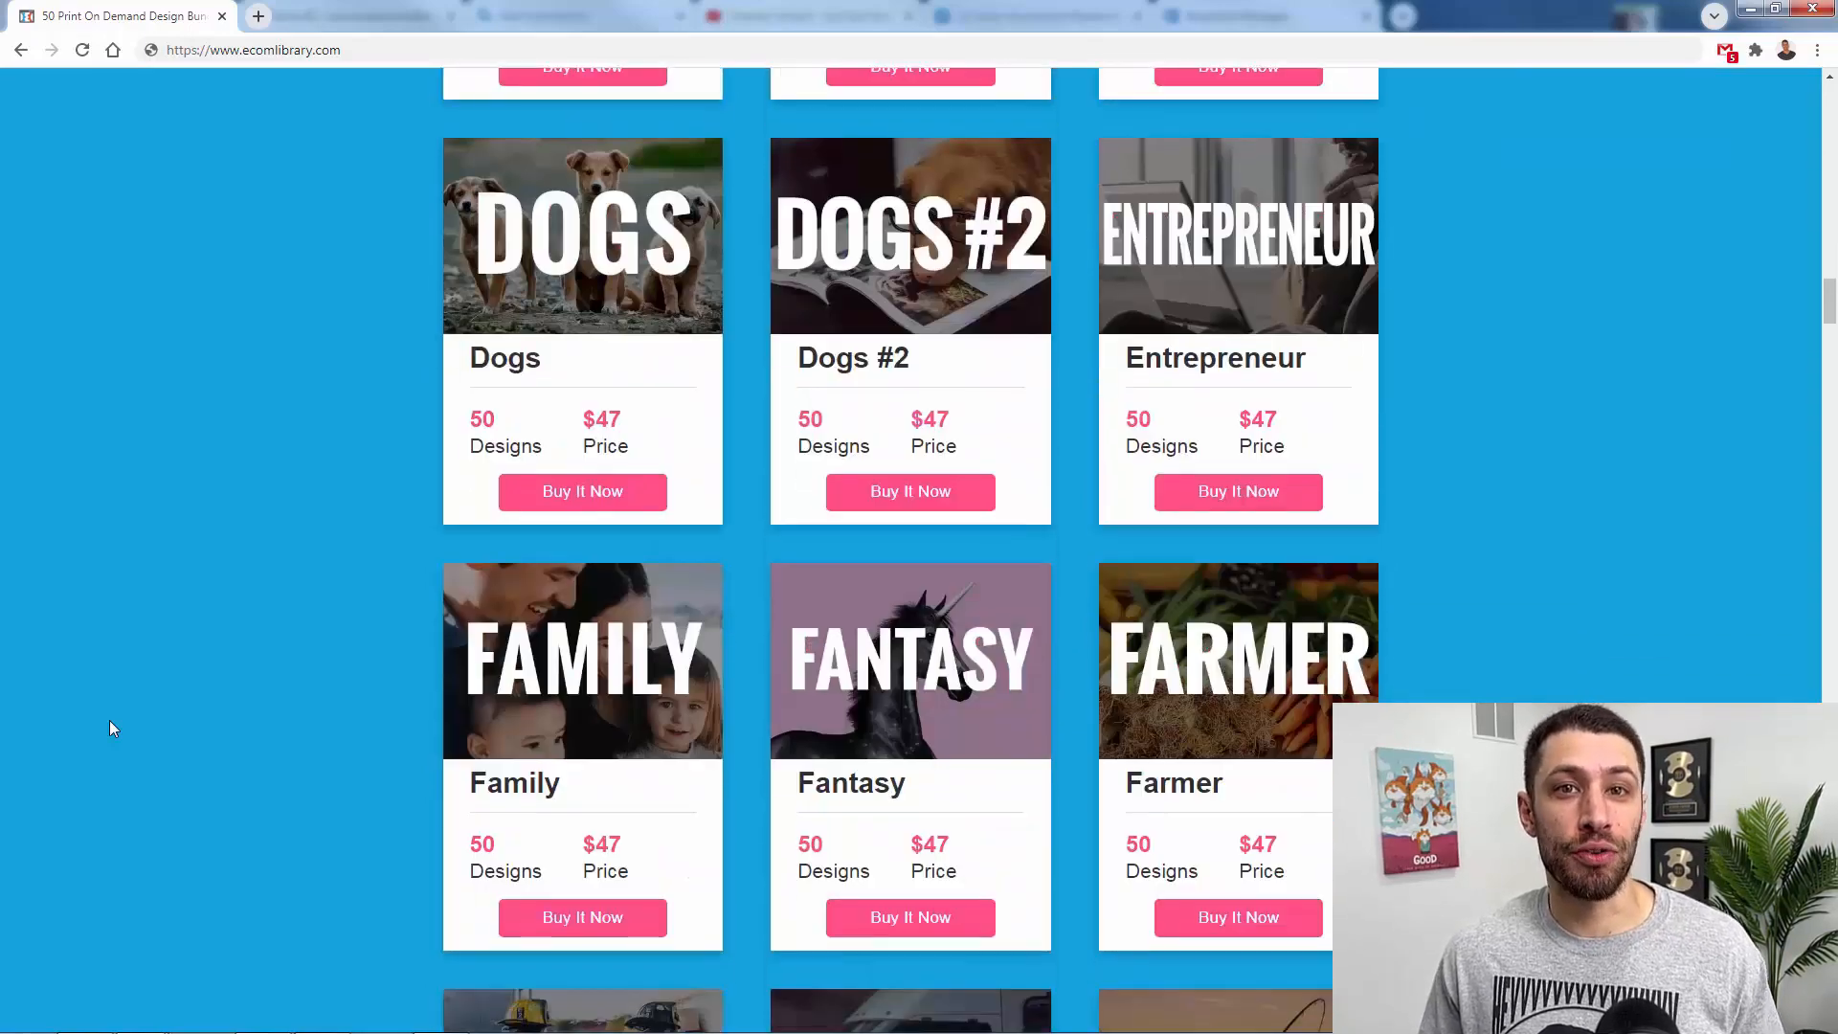
scroll(109, 723, "down", 18)
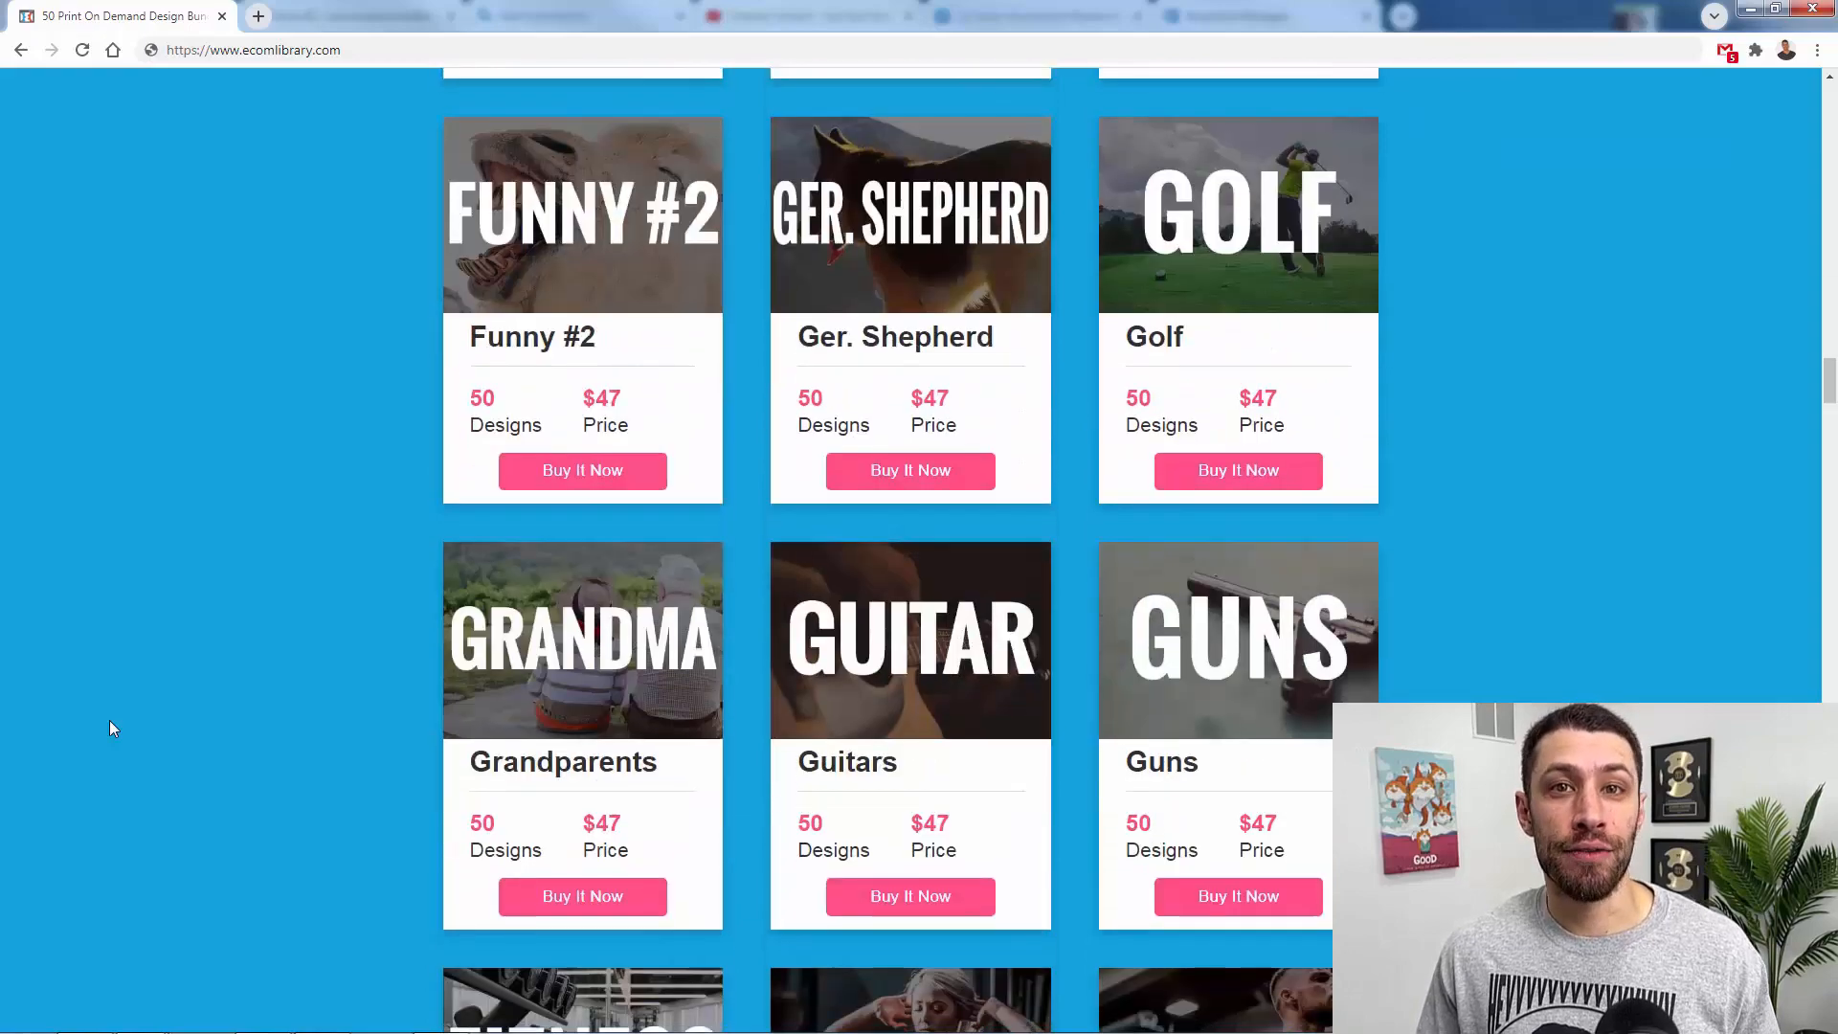
scroll(109, 720, "down", 20)
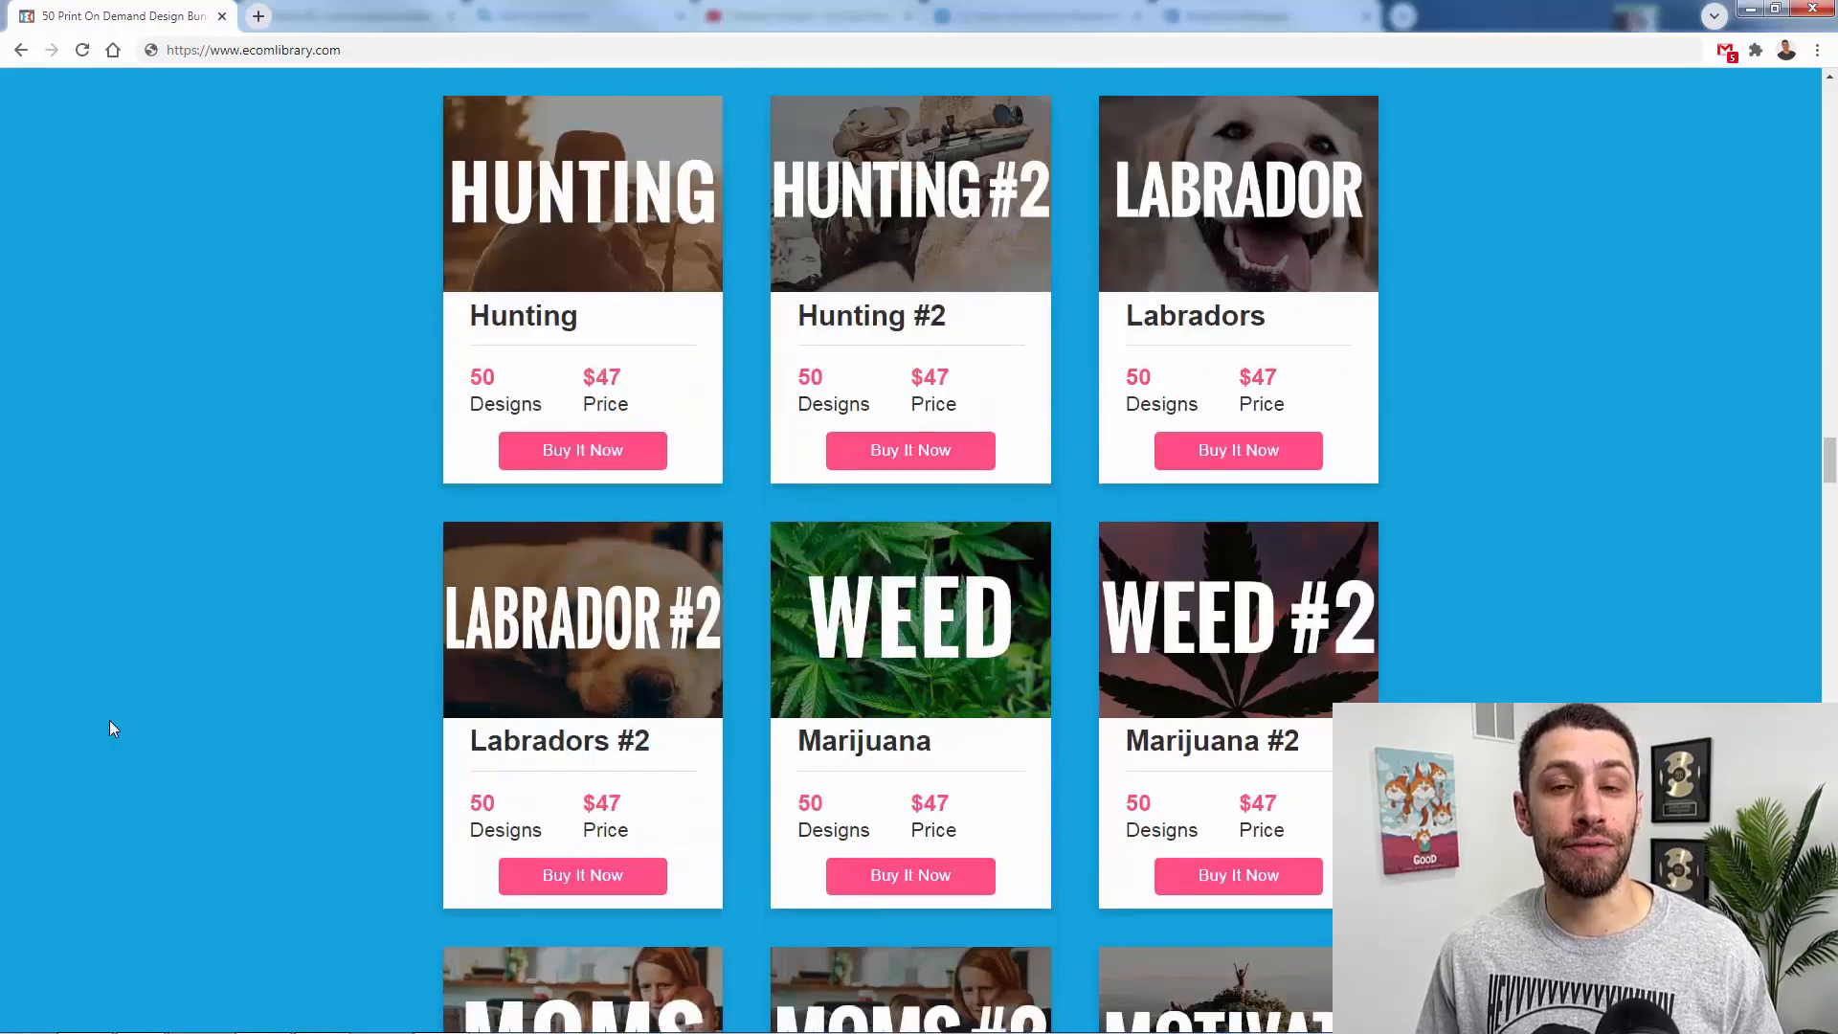
scroll(109, 720, "down", 20)
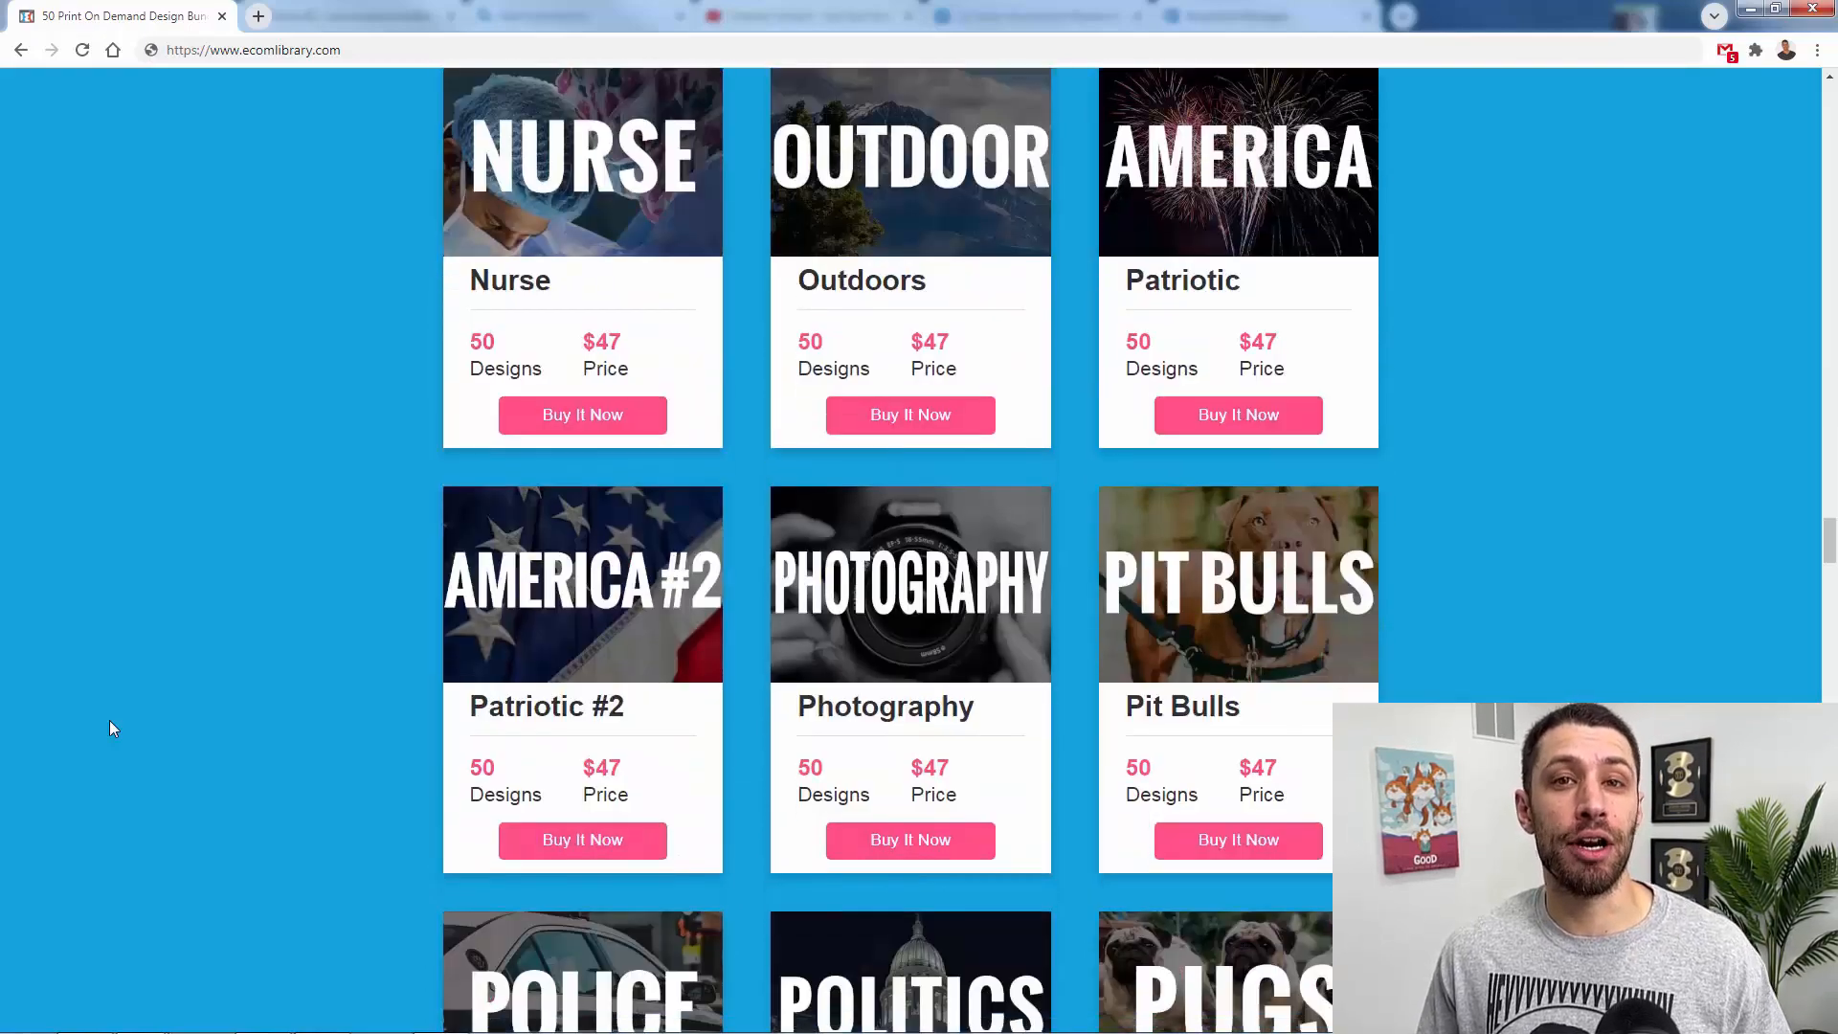
scroll(109, 728, "down", 12)
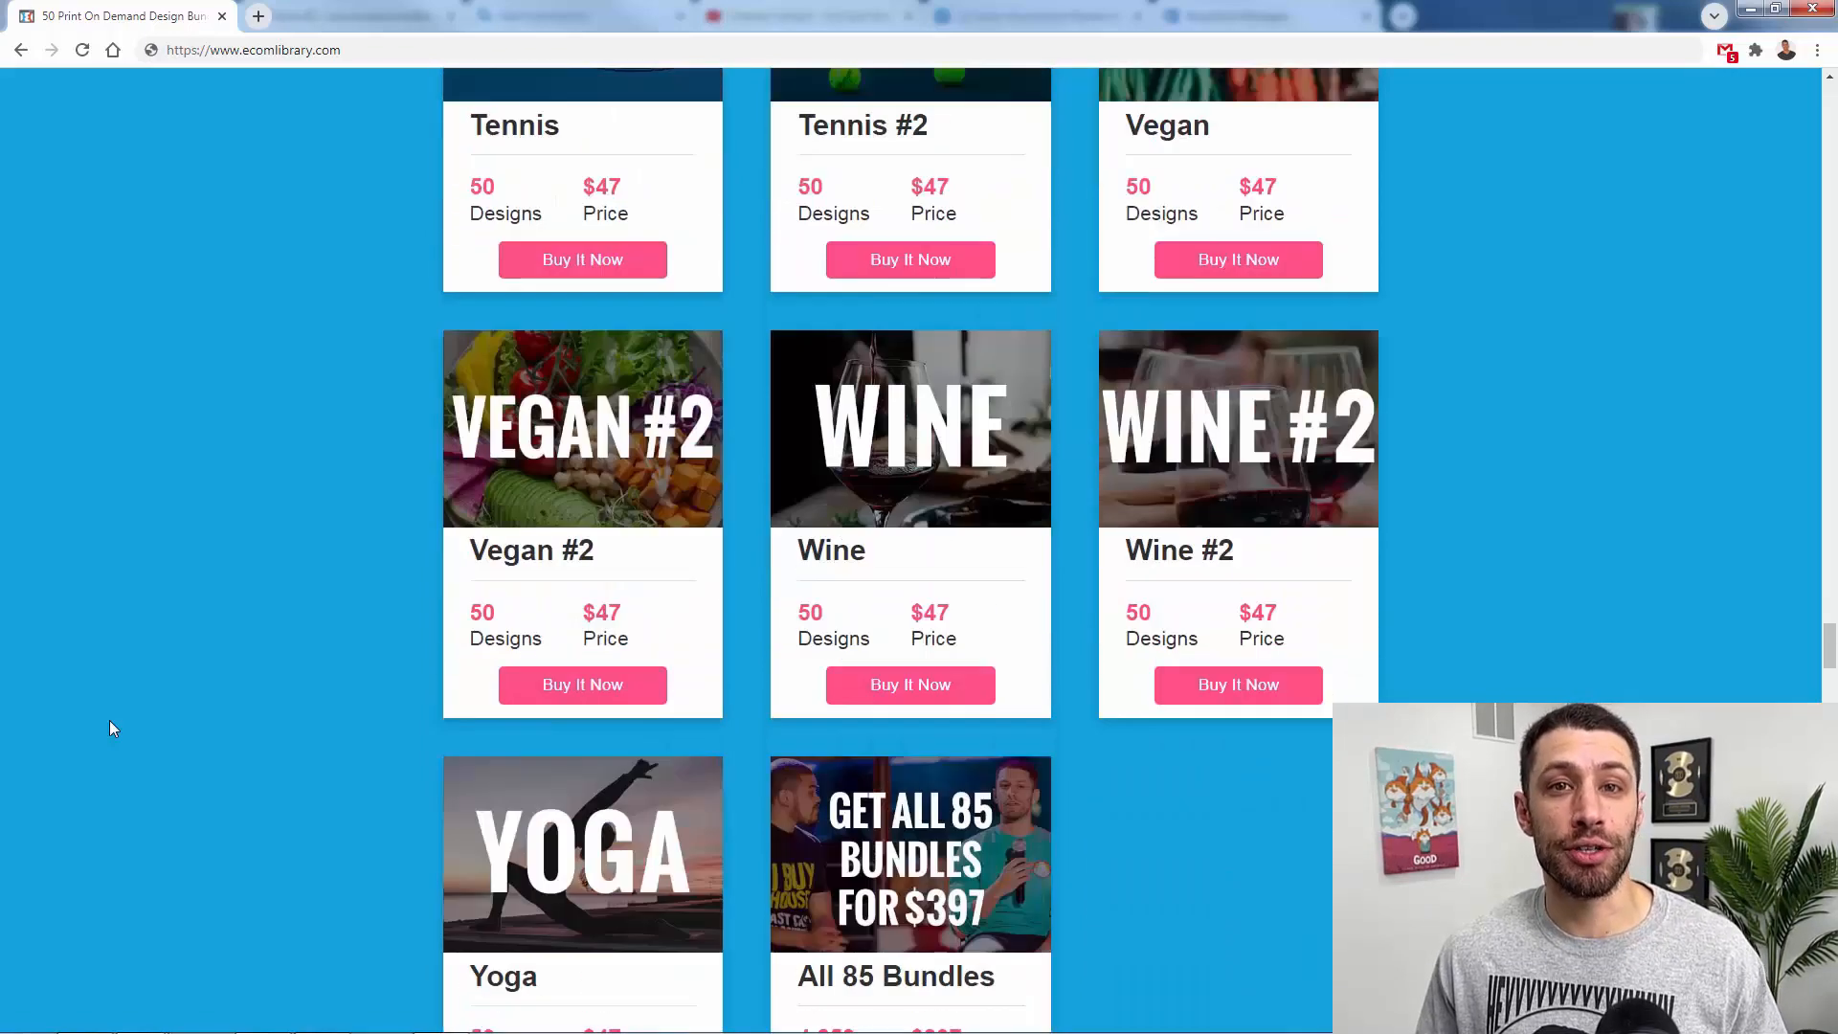